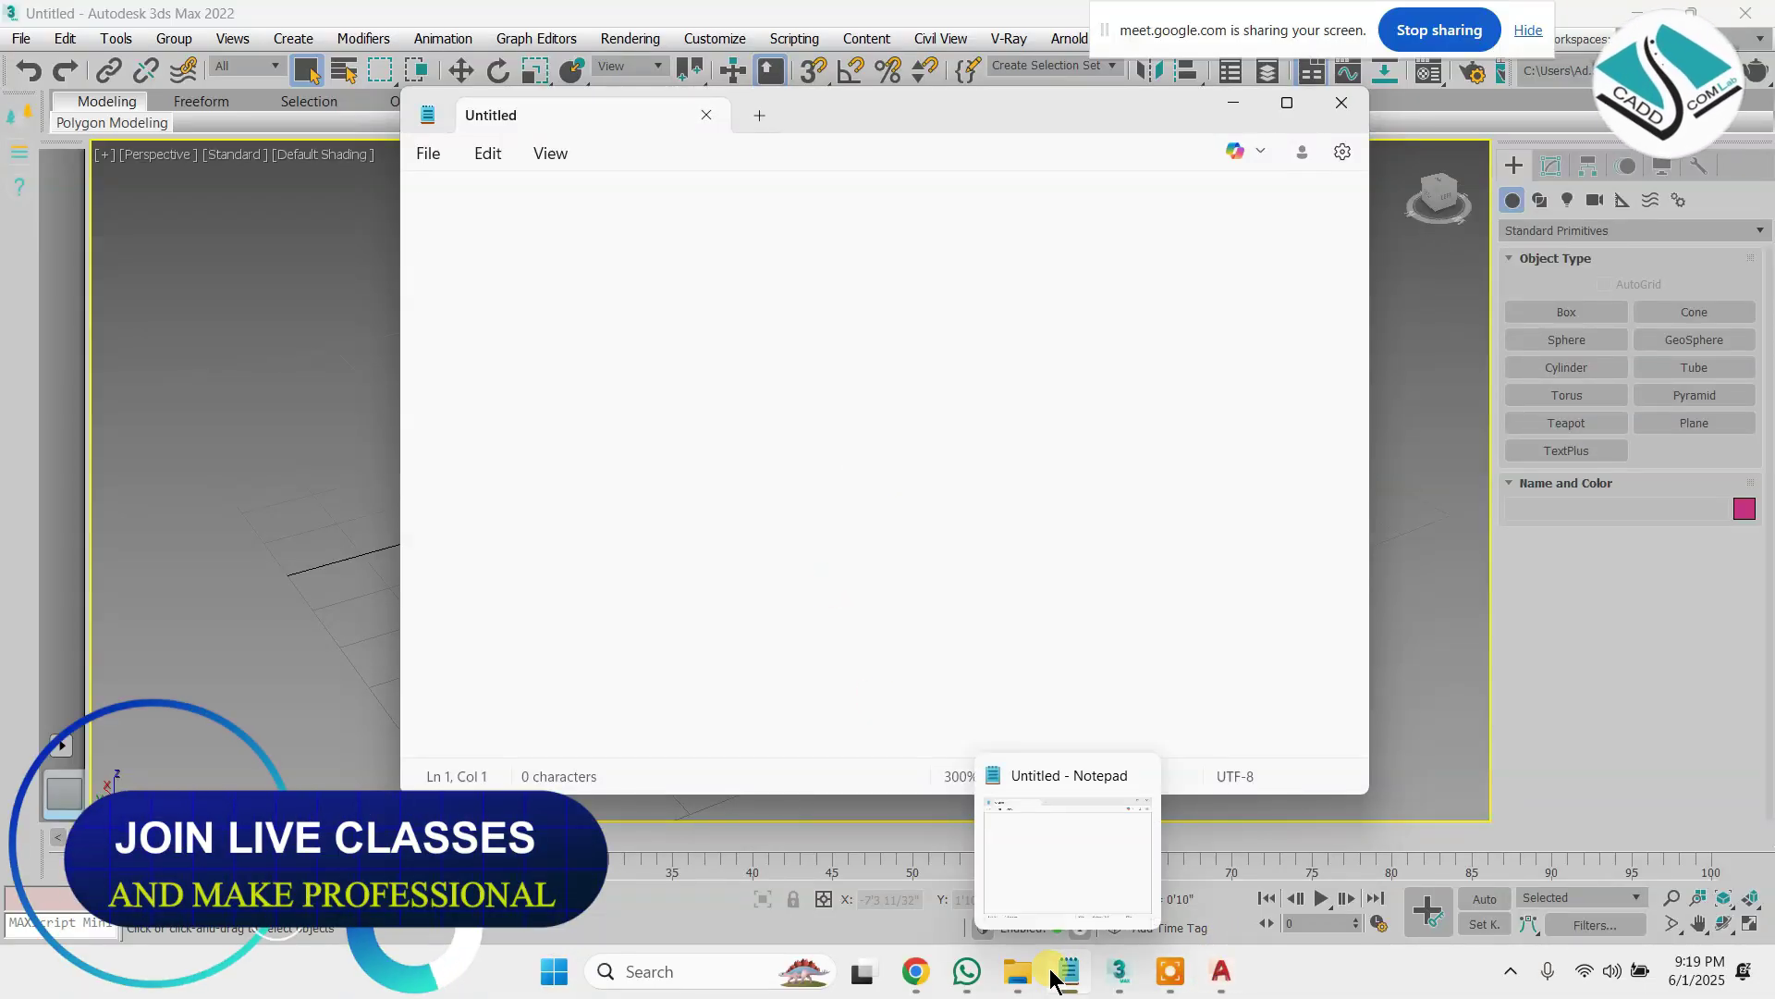
Start the Notepad outline with the lines "1-import cadd file" and "2-wall draw"
{"action": "left_click", "coordinate": [1173, 973]}
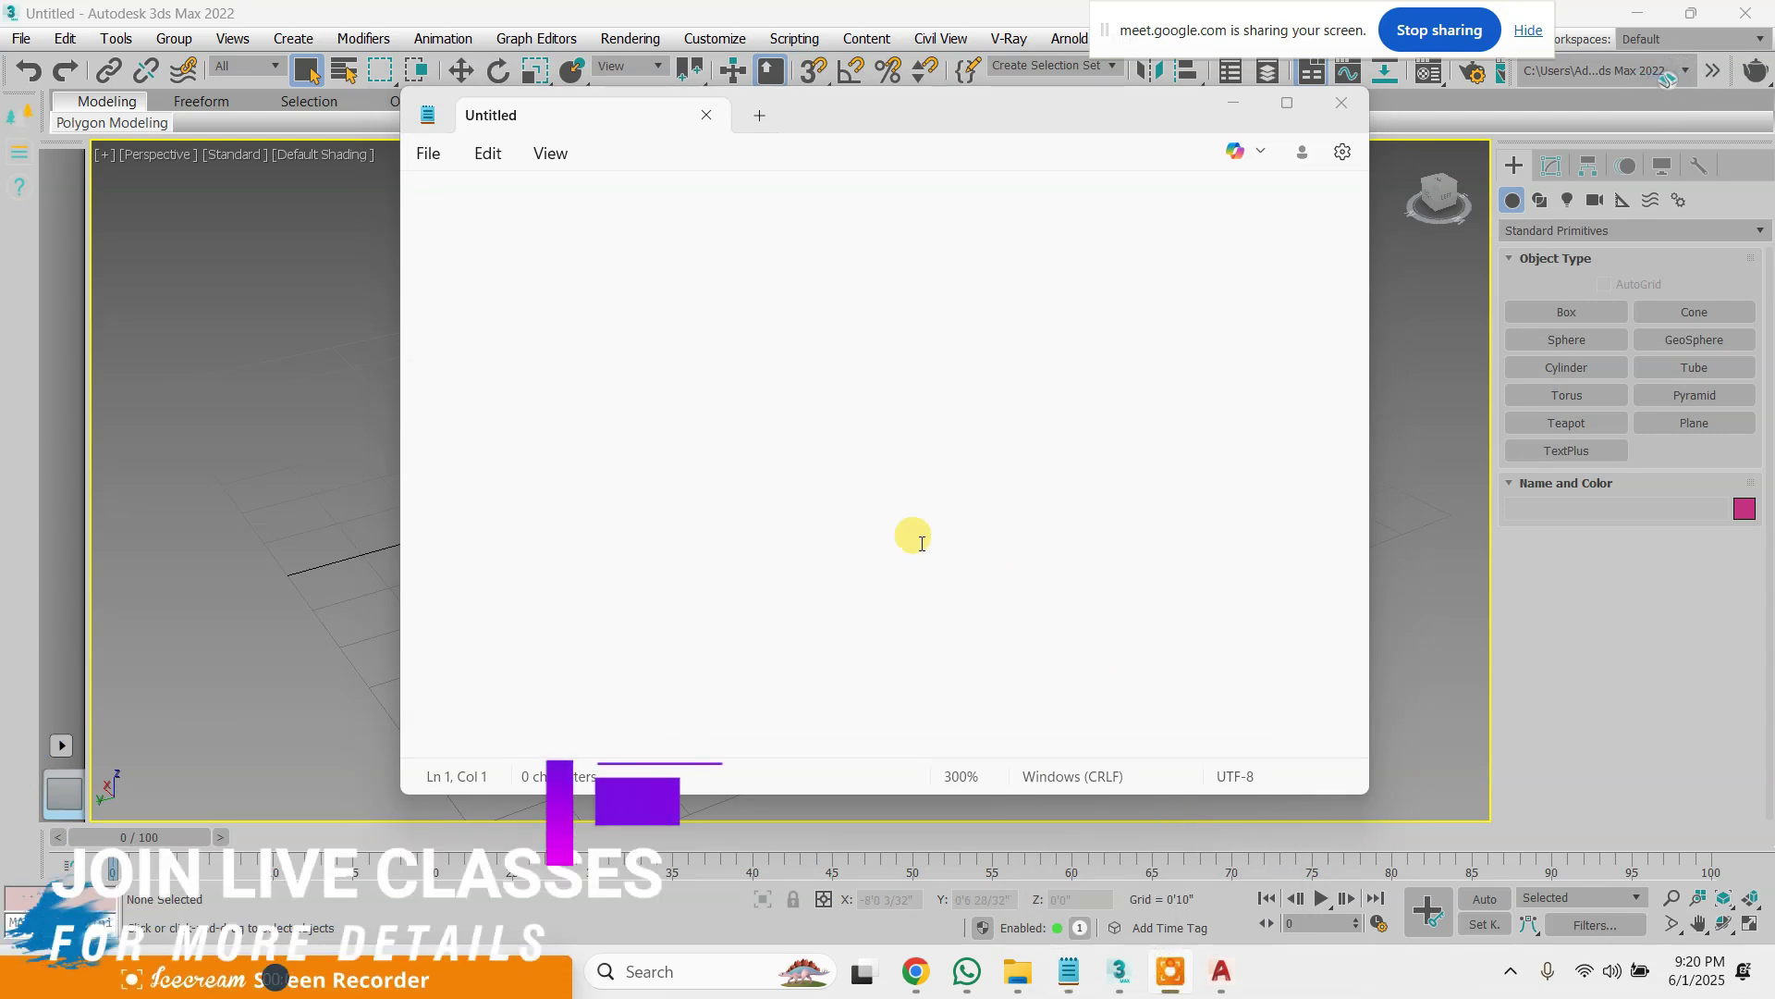
{"action": "left_click_drag", "start_coordinate": [871, 113], "coordinate": [881, 196]}
{"action": "left_click", "coordinate": [602, 314]}
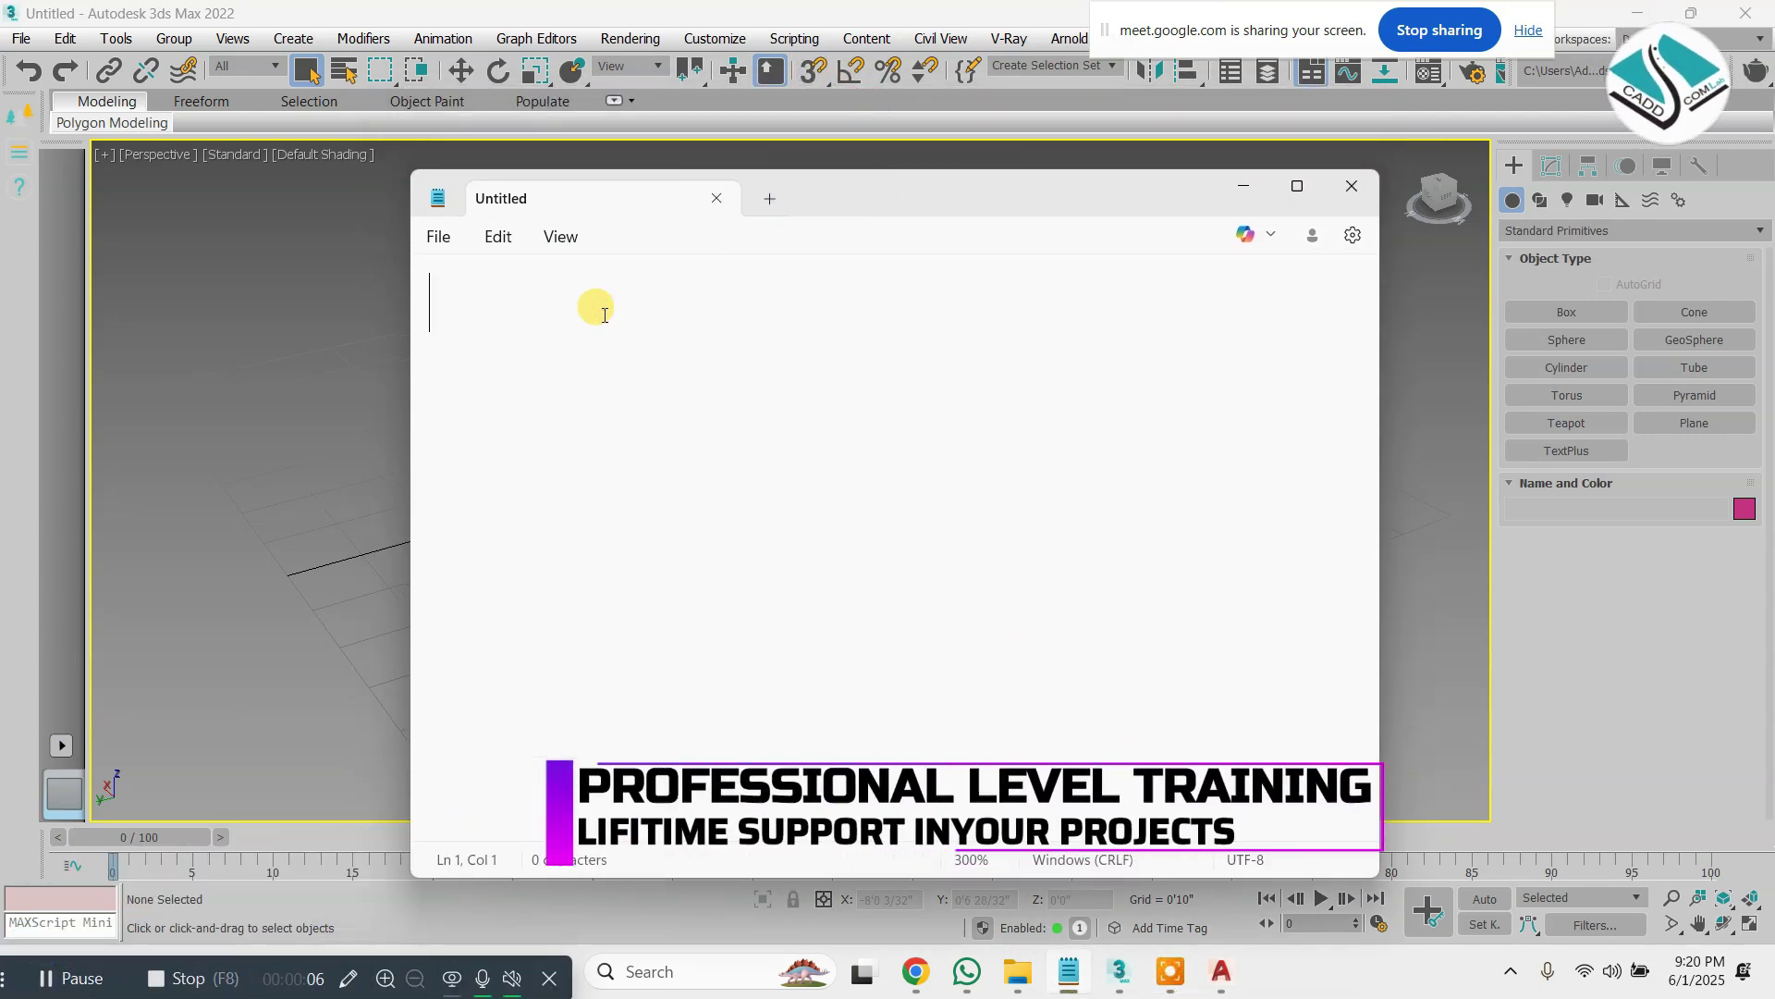
{"action": "type", "text": "1-"}
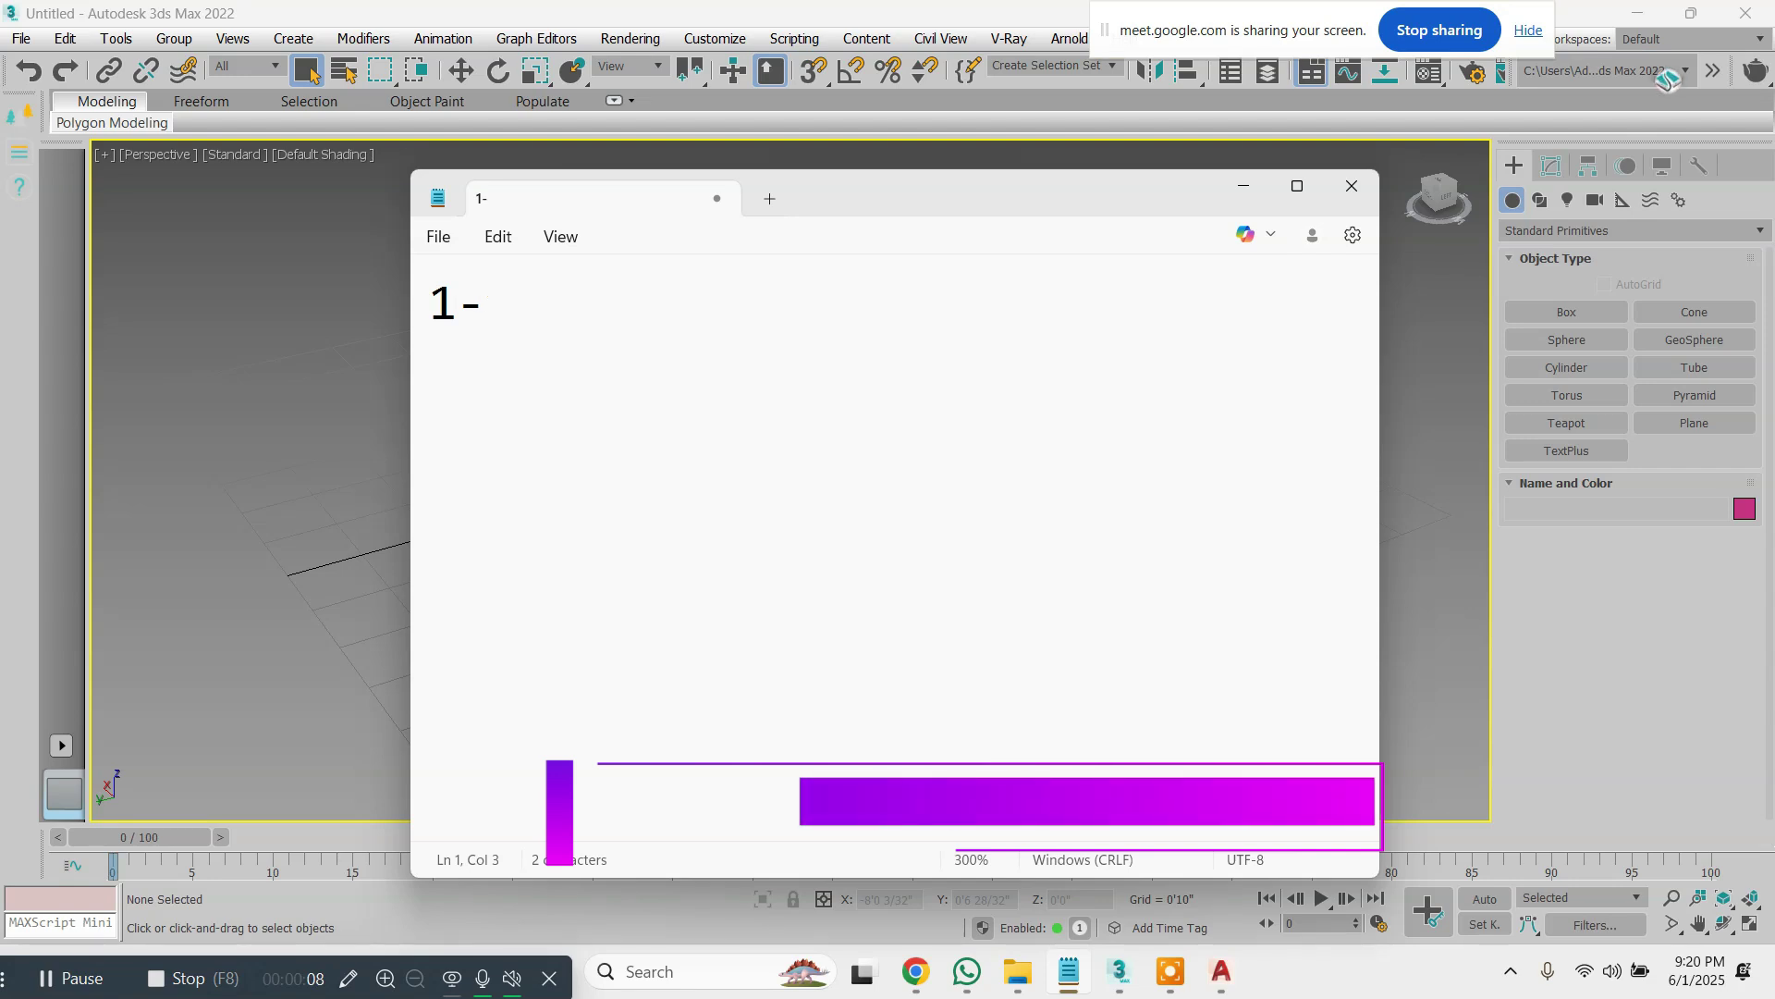
{"action": "type", "text": "import ca"}
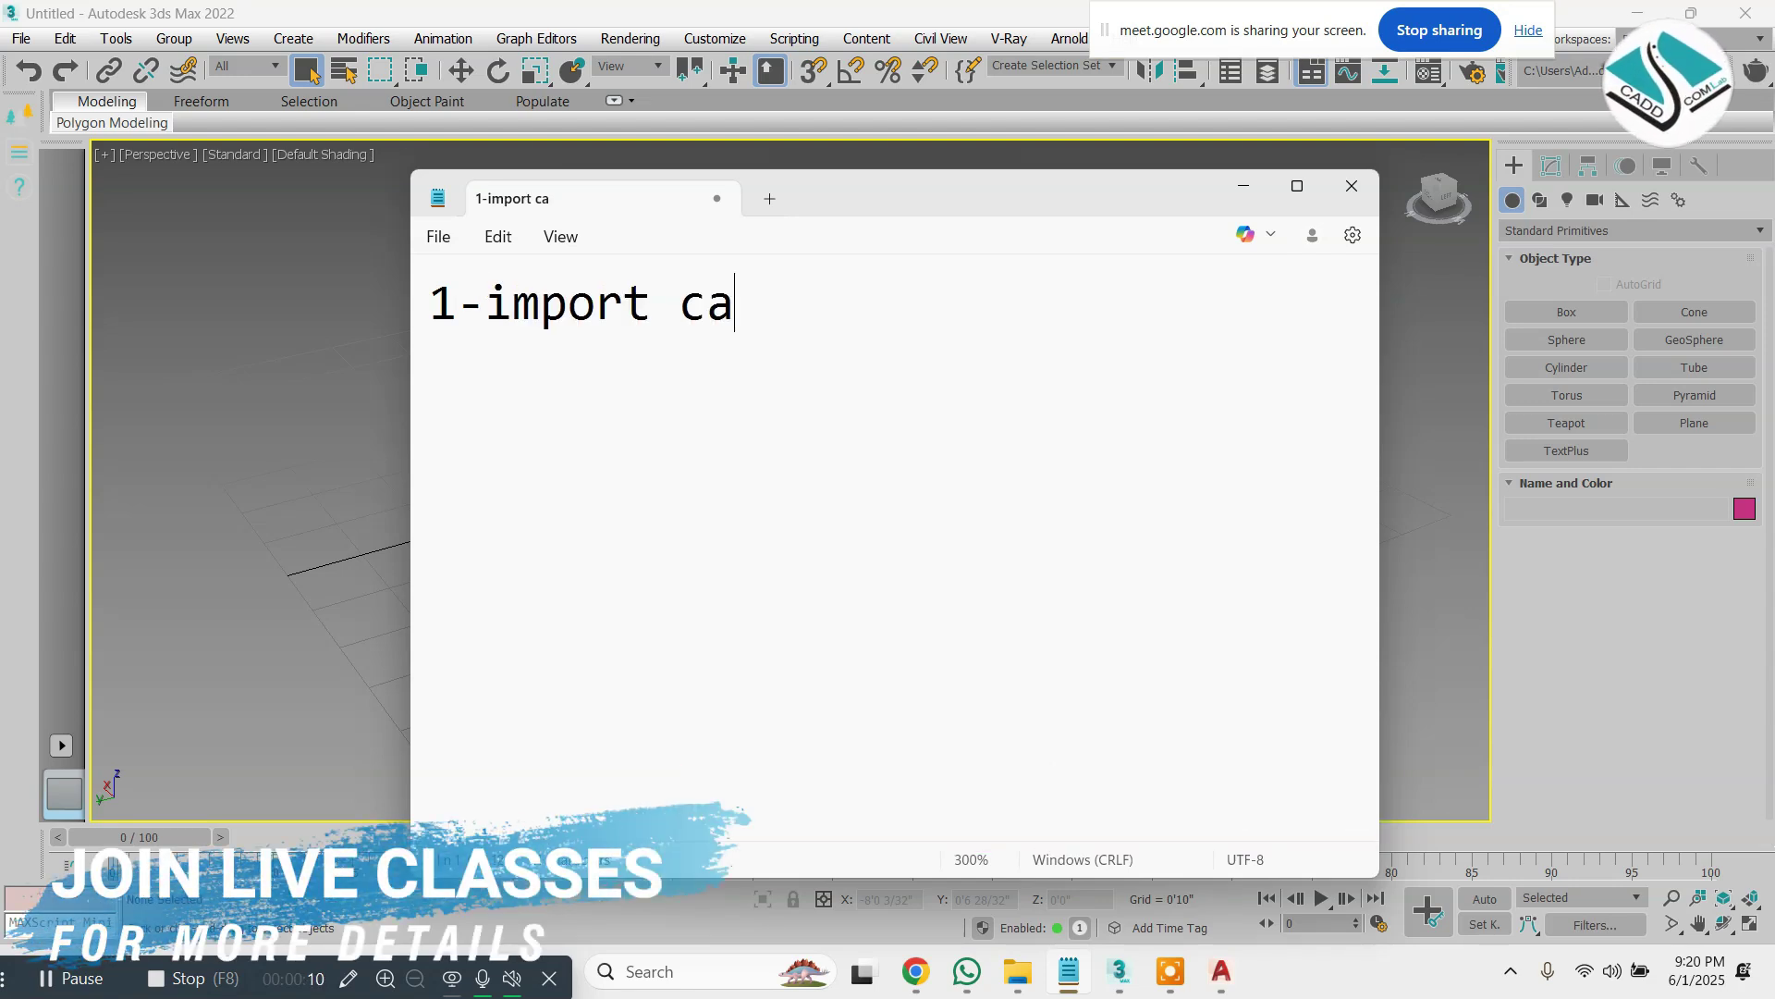
{"action": "type", "text": "dd file"}
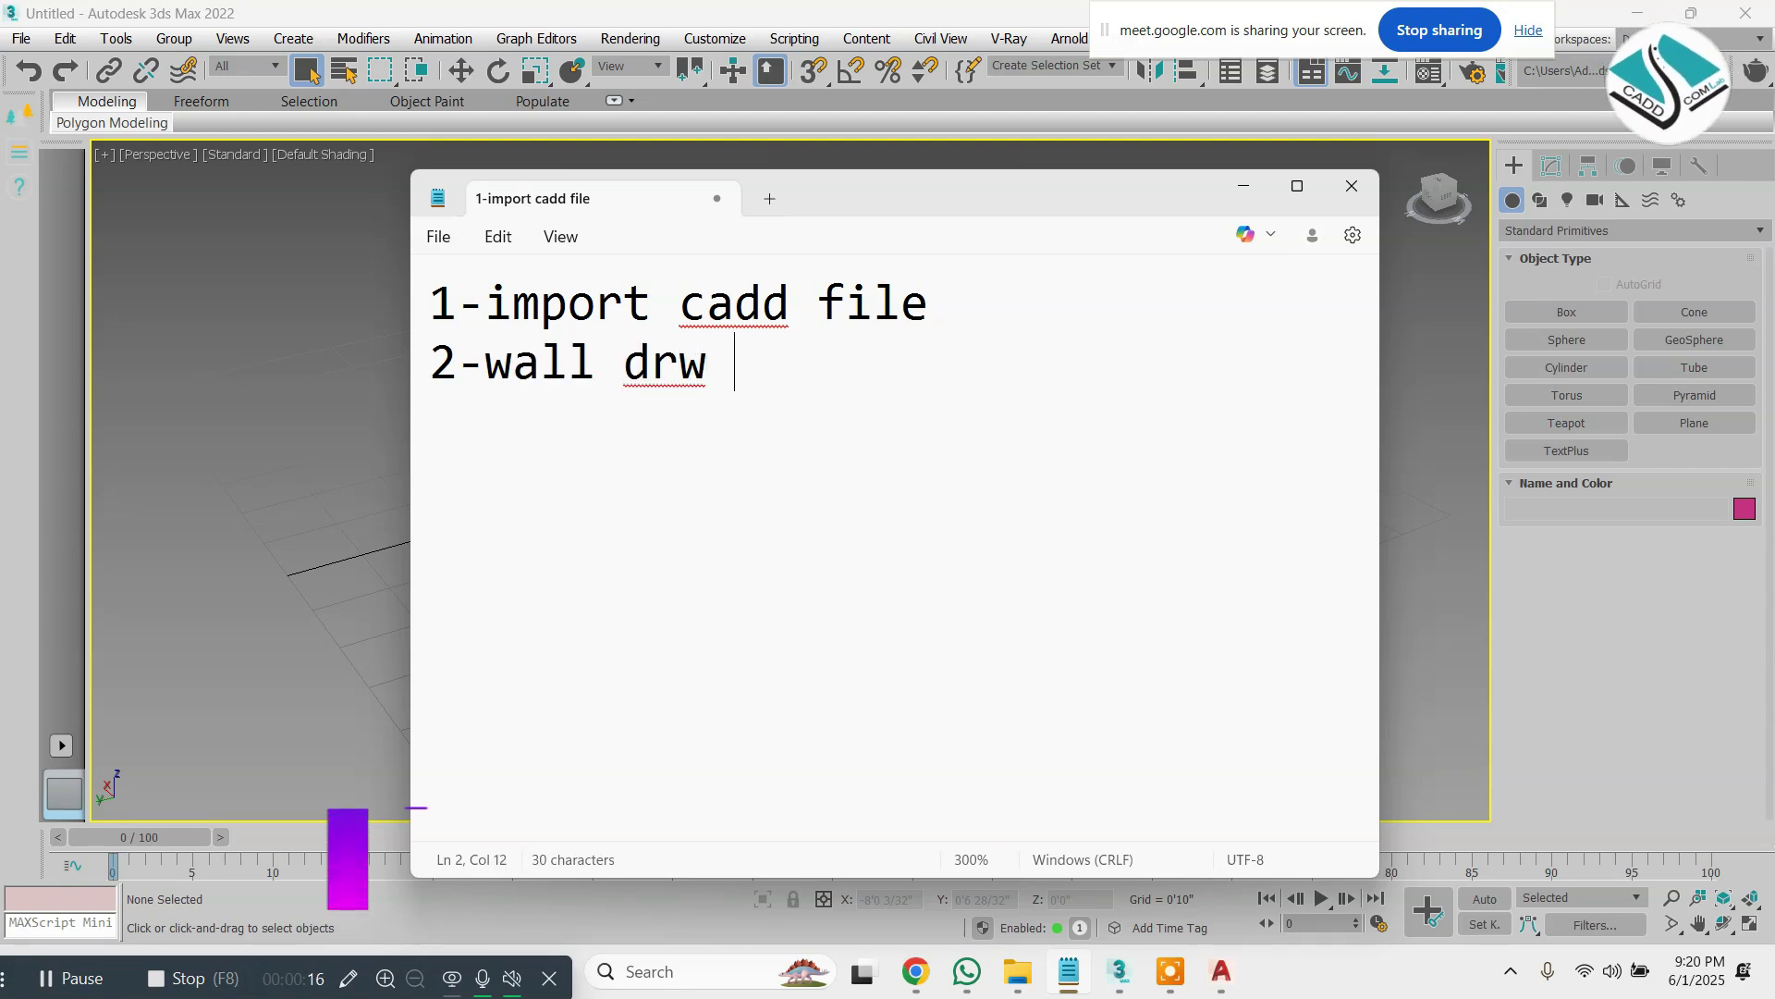
{"action": "key", "text": "BackSpace"}
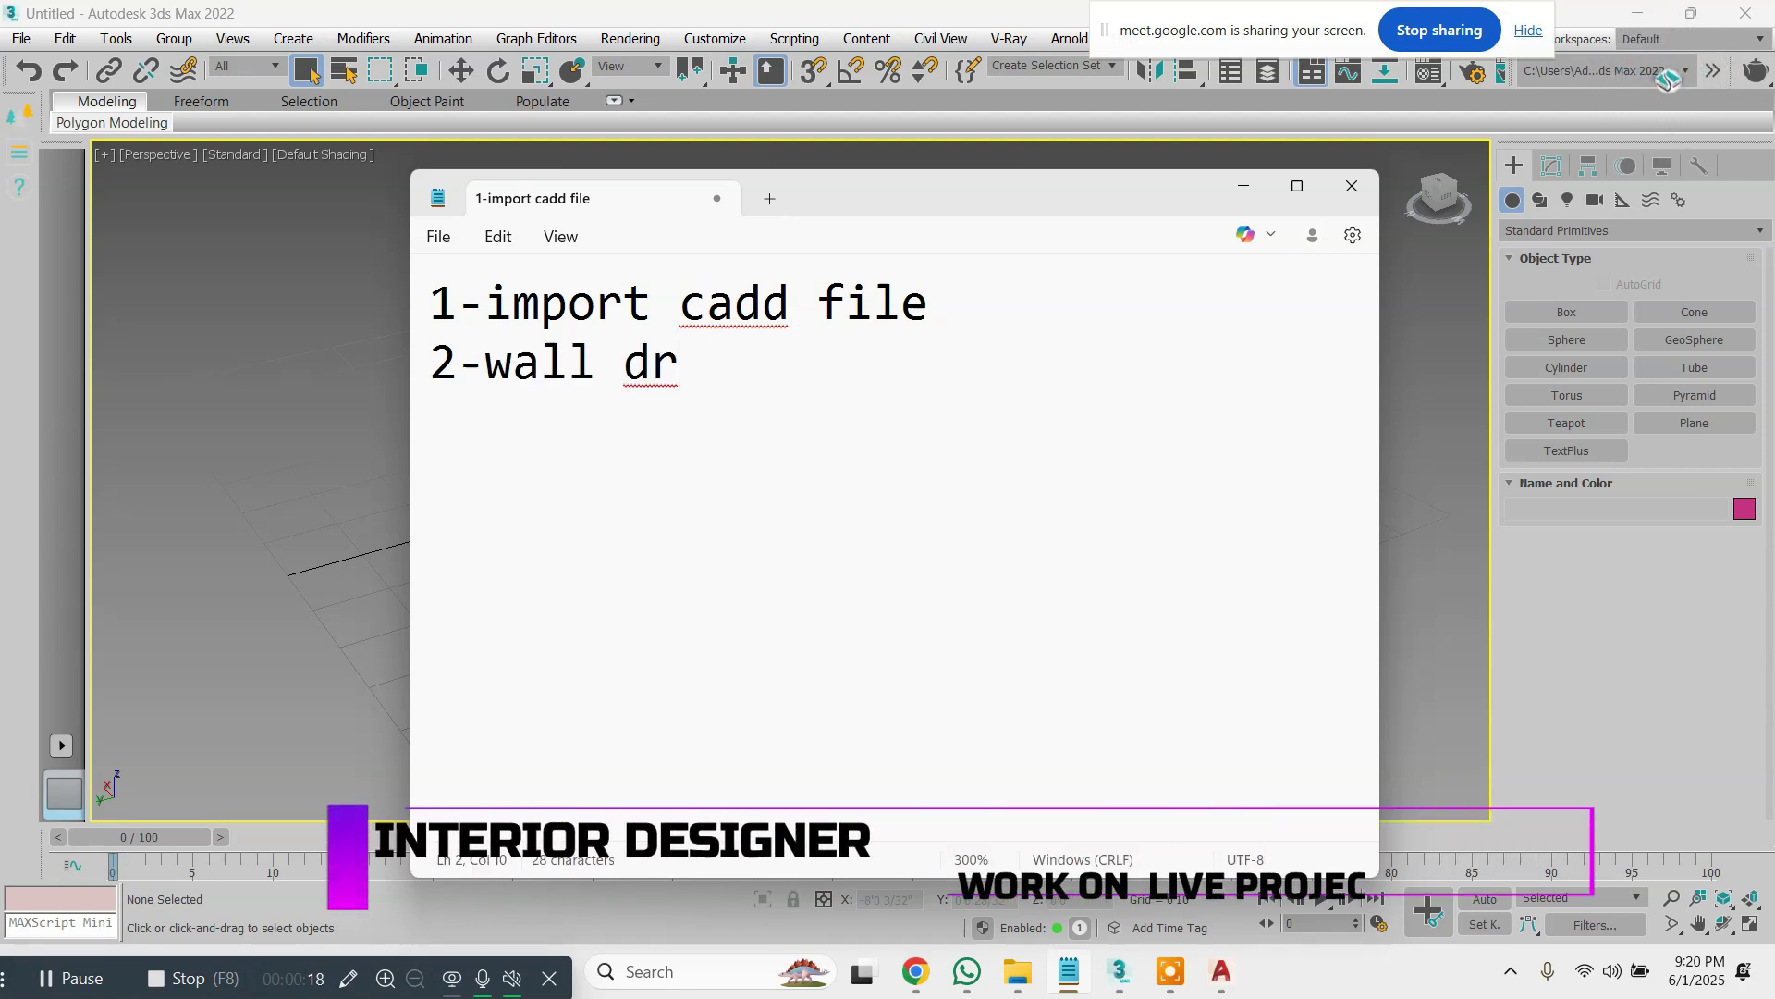
{"action": "type", "text": "aw"}
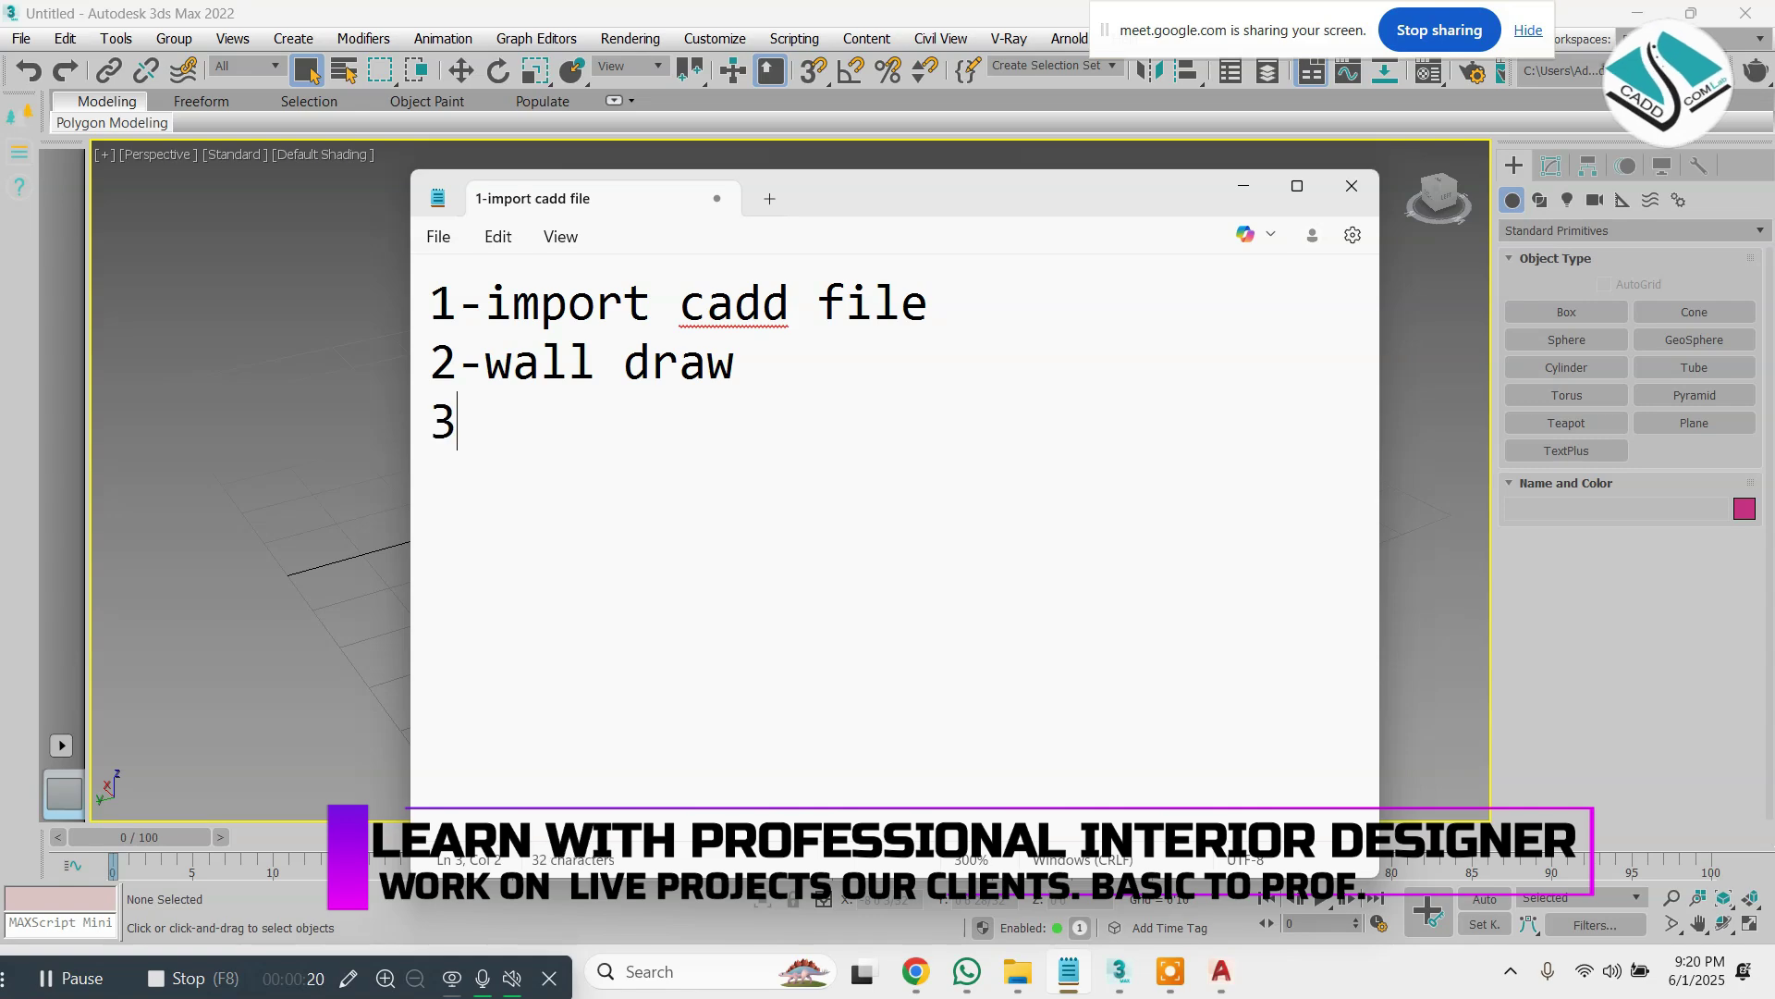
Add the outline lines "3-poly use---" and "4-slab with line tools---", and minimize Notepad to return to 3ds Max
{"action": "type", "text": " 3-poly us"}
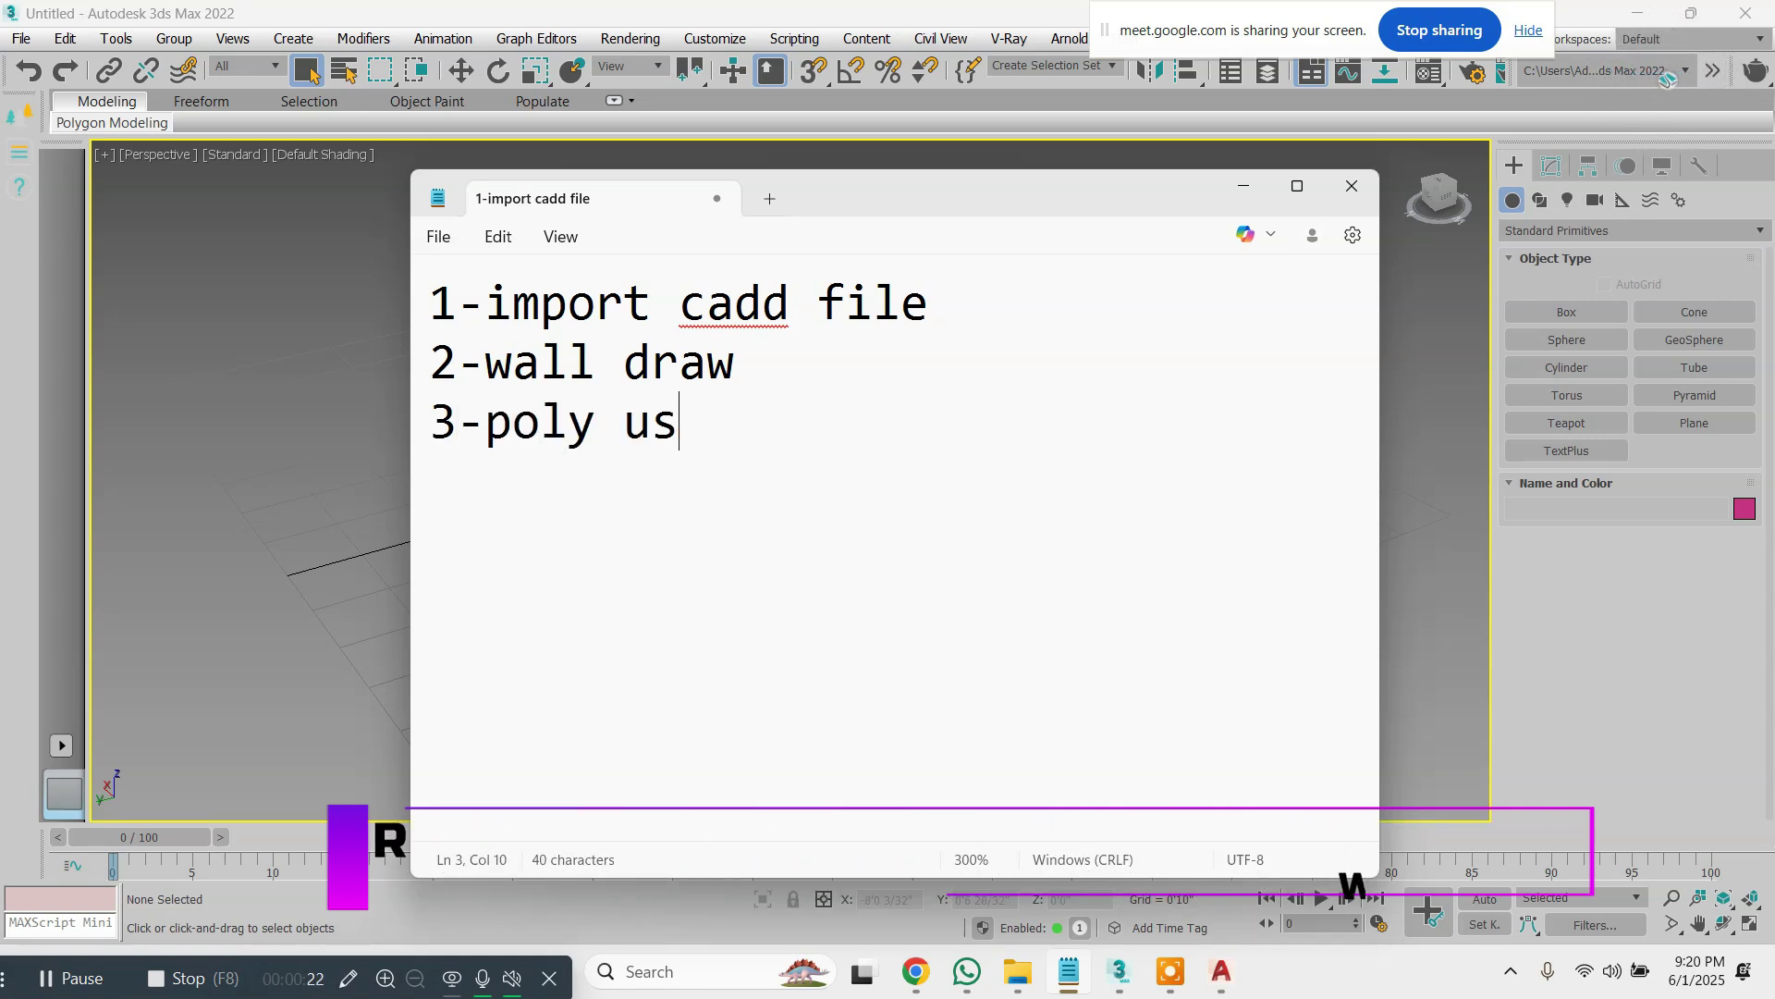
{"action": "type", "text": "e---"}
{"action": "key", "text": "Return"}
{"action": "type", "text": "40"}
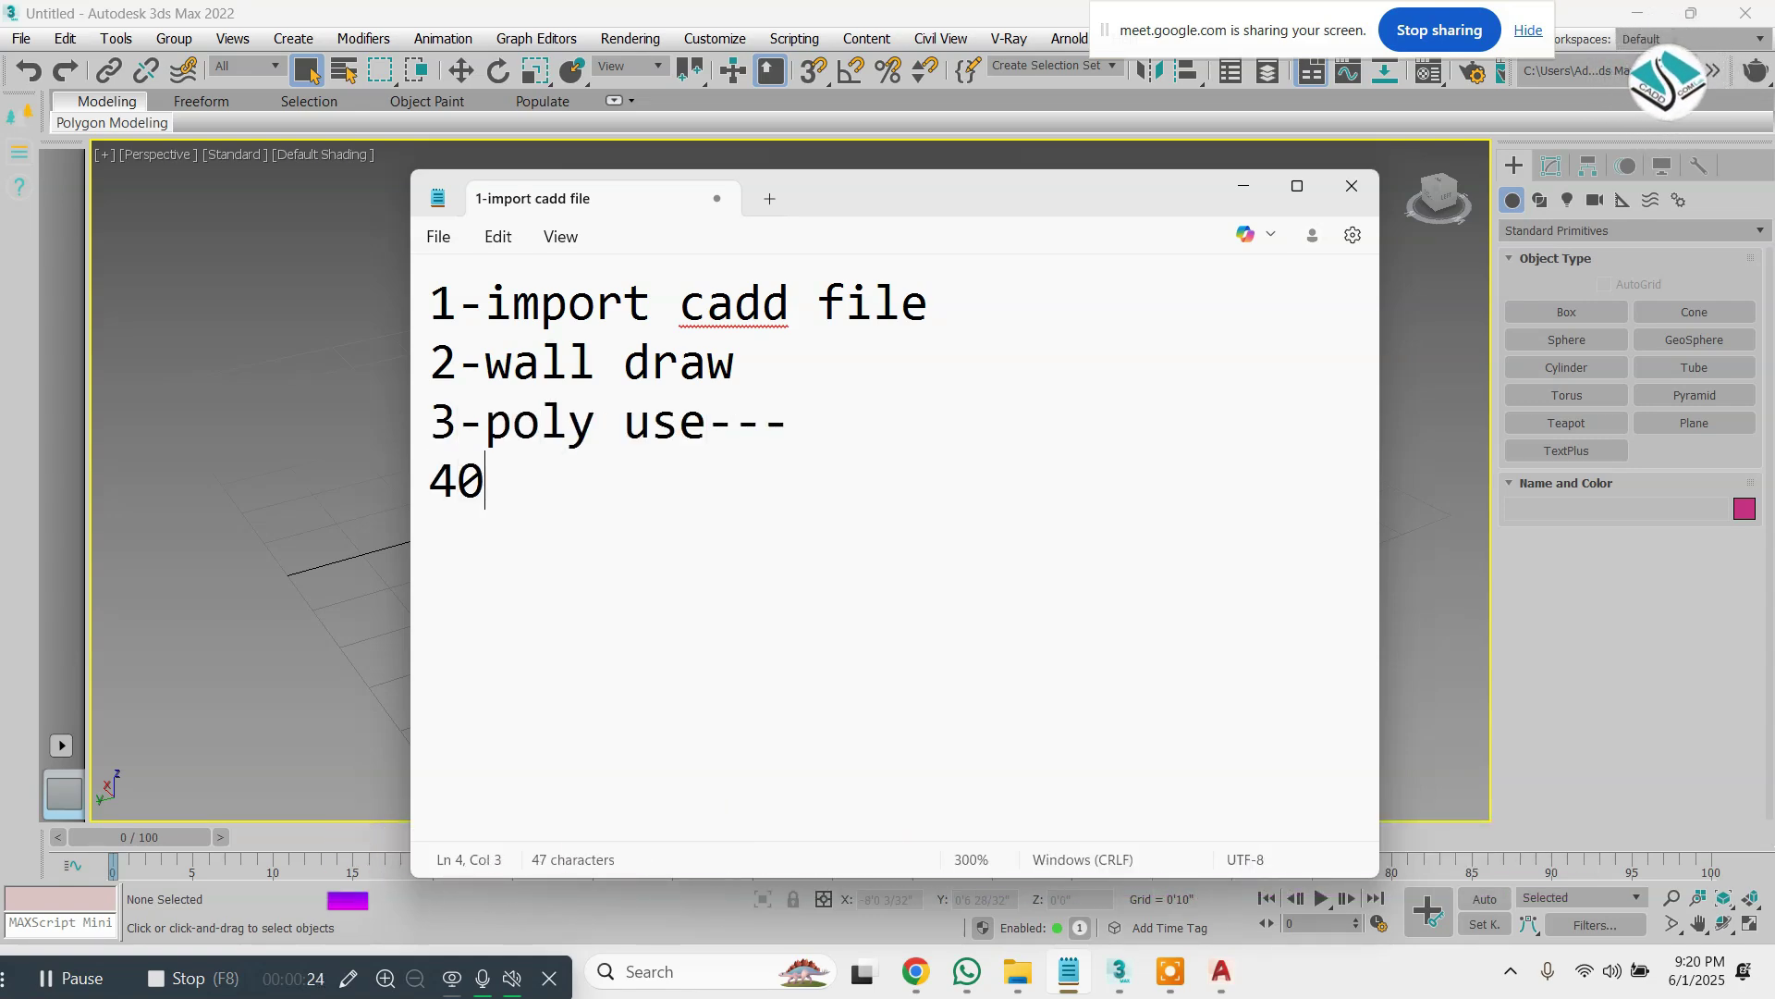
{"action": "type", "text": "-"}
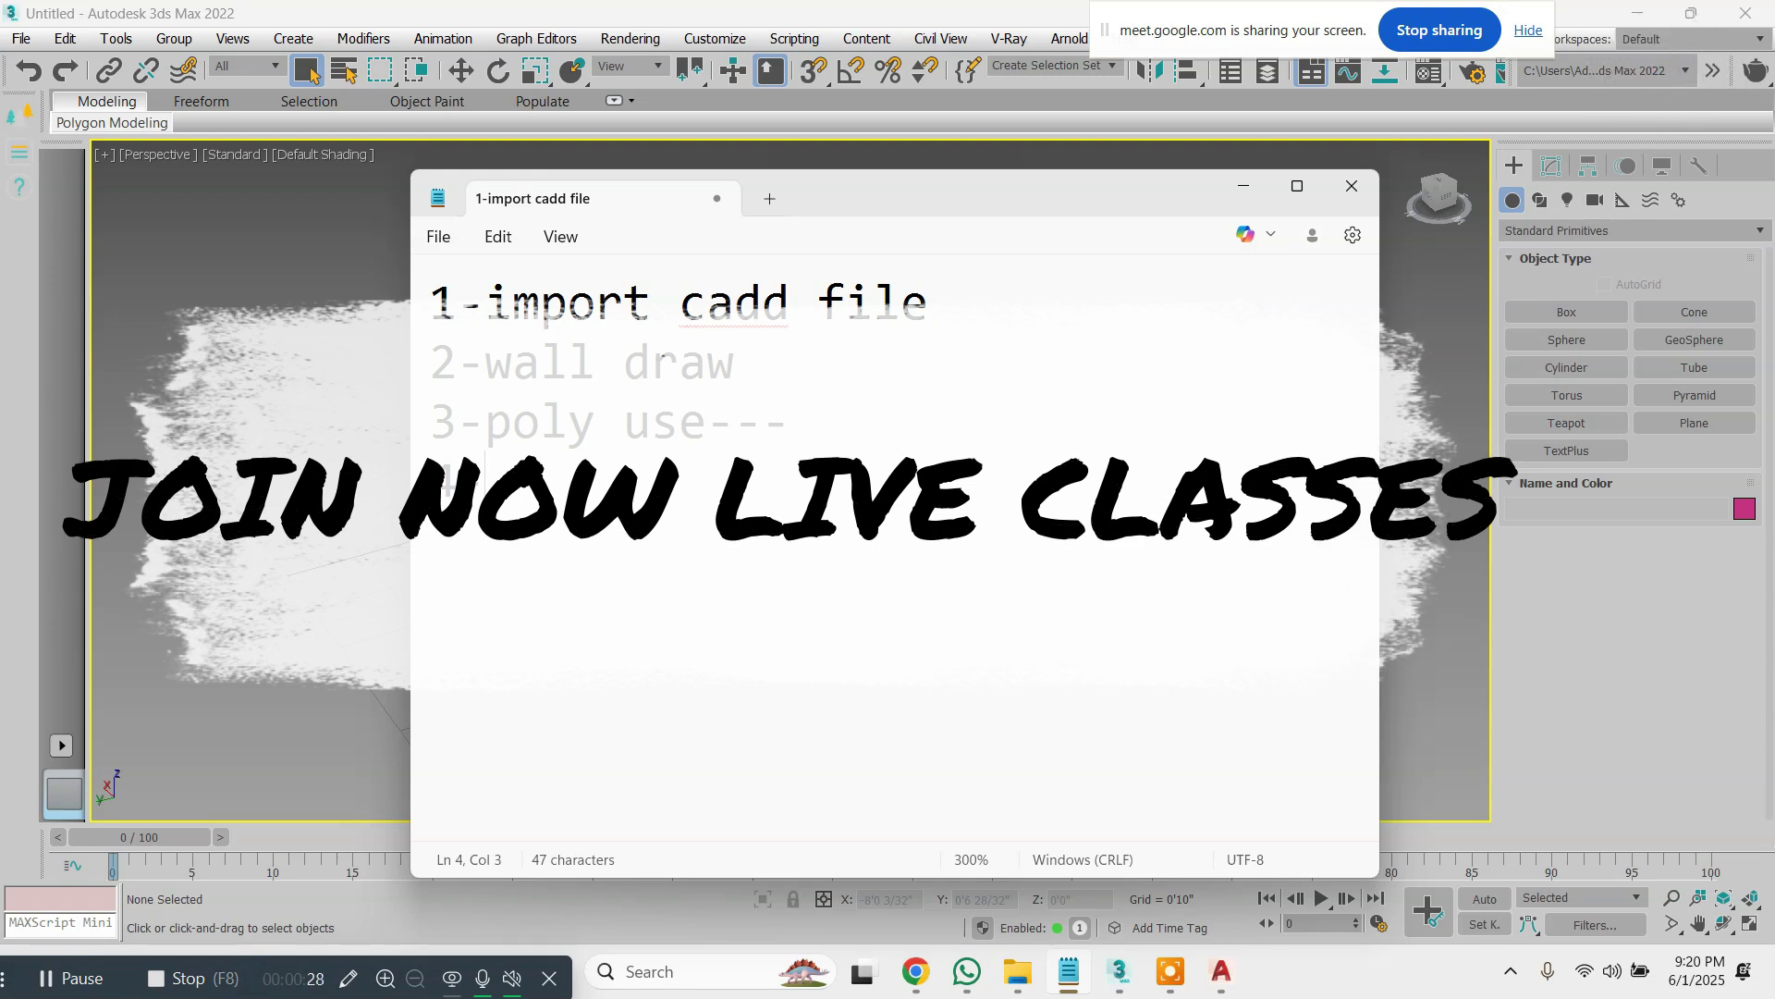
{"action": "type", "text": "slab l"}
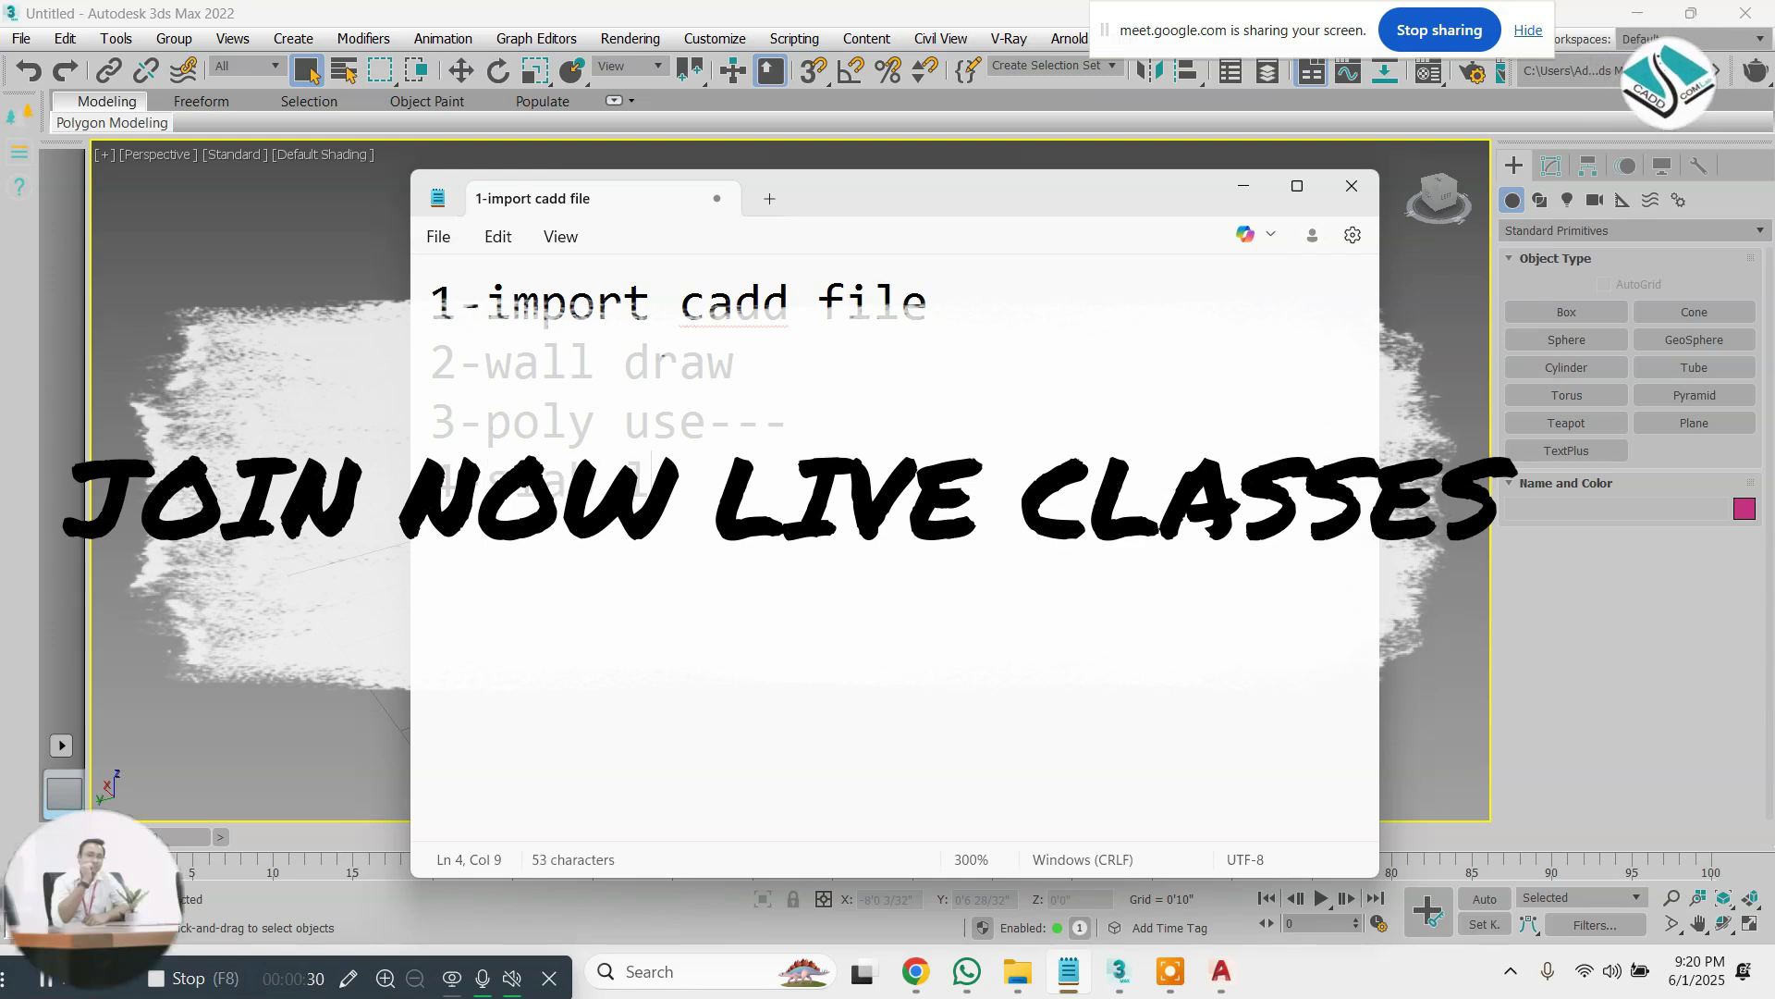
{"action": "key", "text": "BackSpace"}
{"action": "type", "text": "with "}
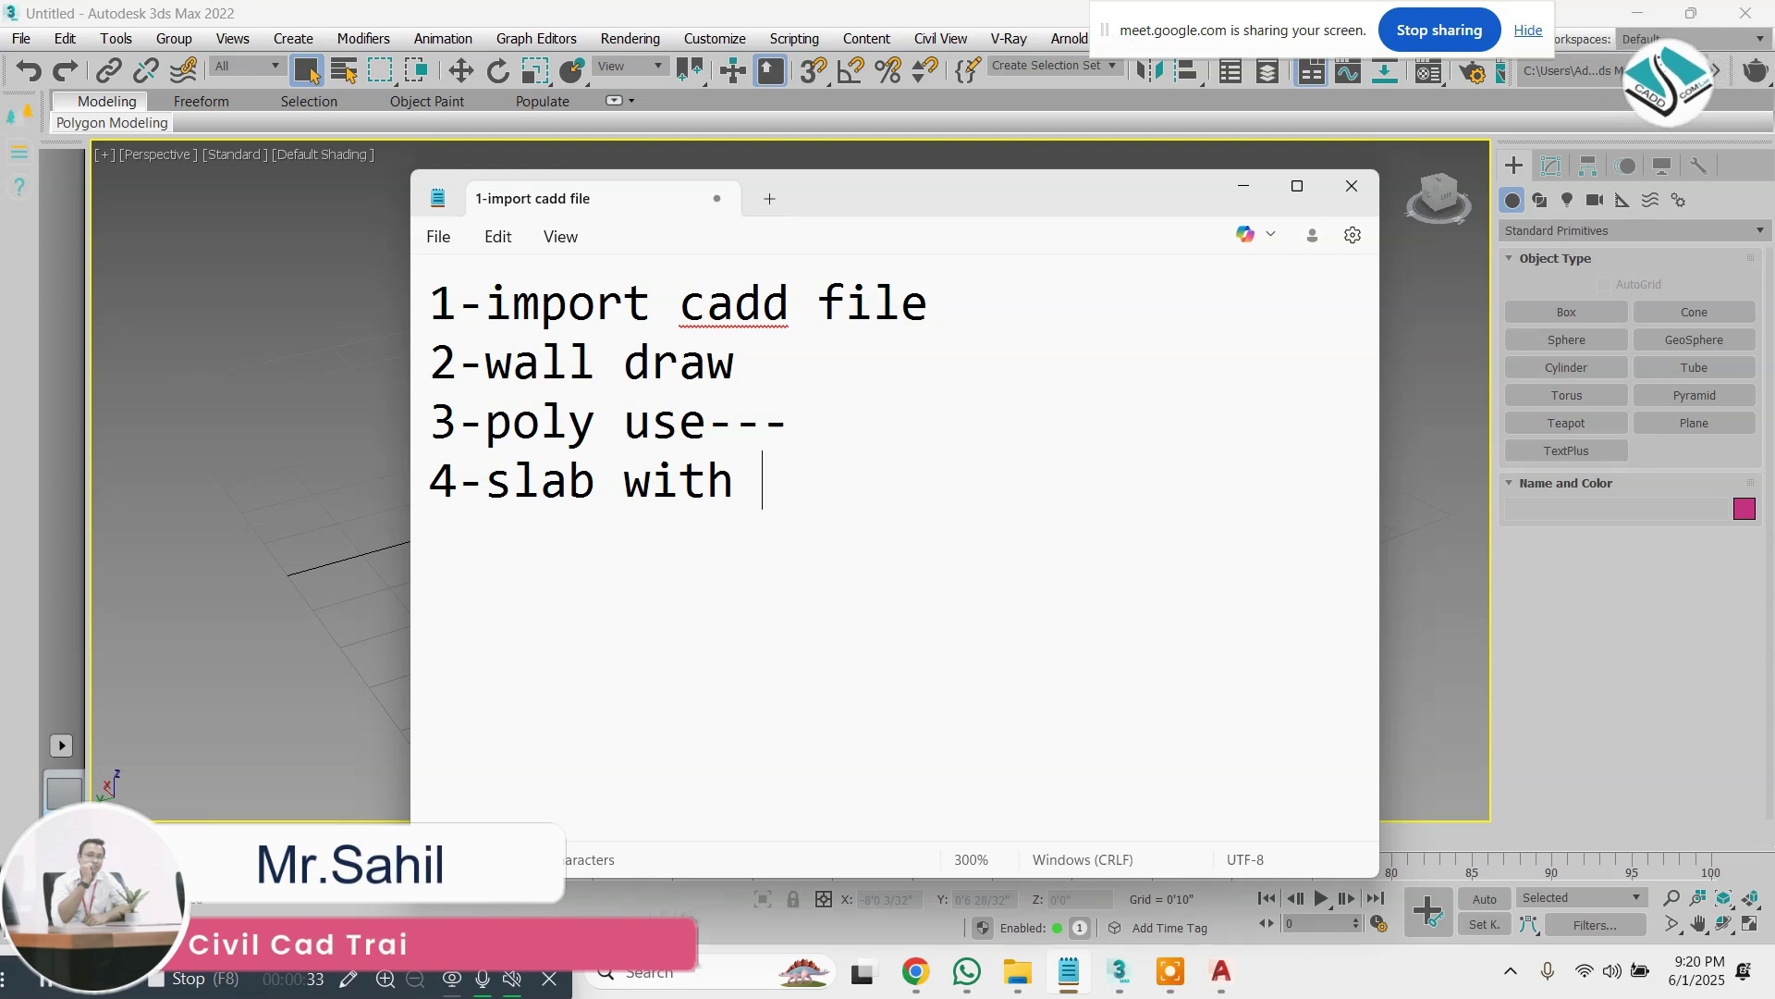
{"action": "type", "text": "line tools---"}
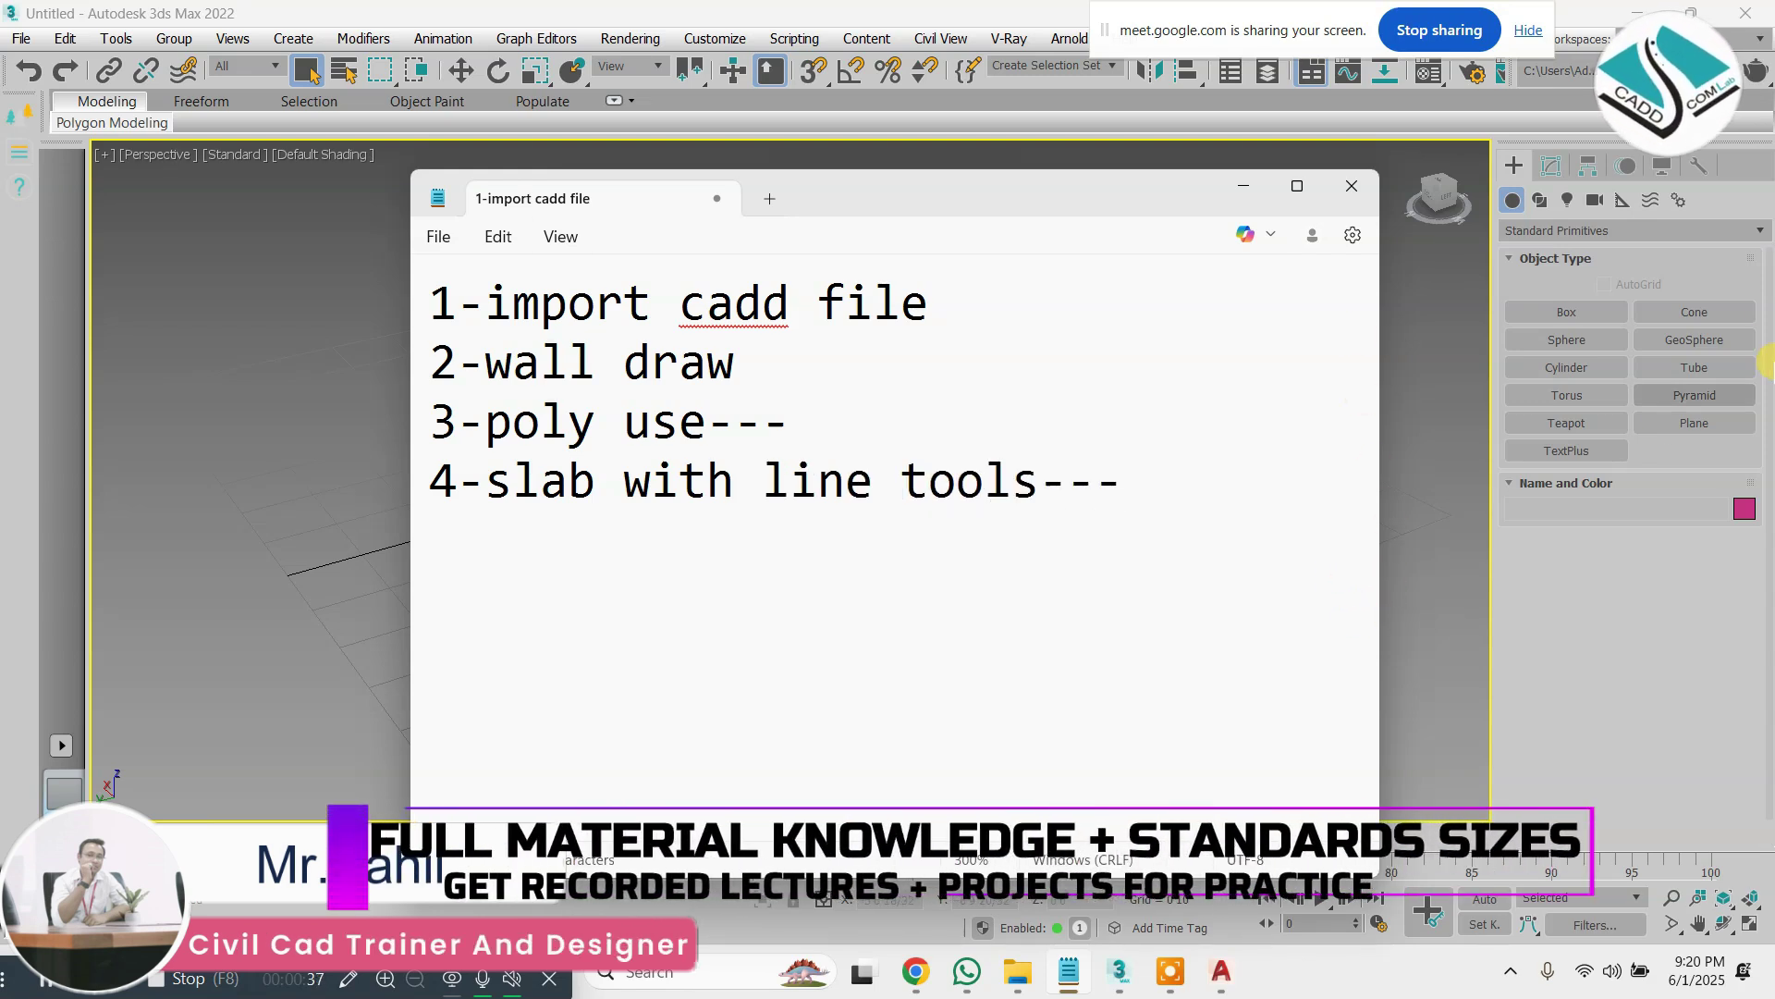
{"action": "left_click_drag", "start_coordinate": [1102, 203], "coordinate": [1001, 185]}
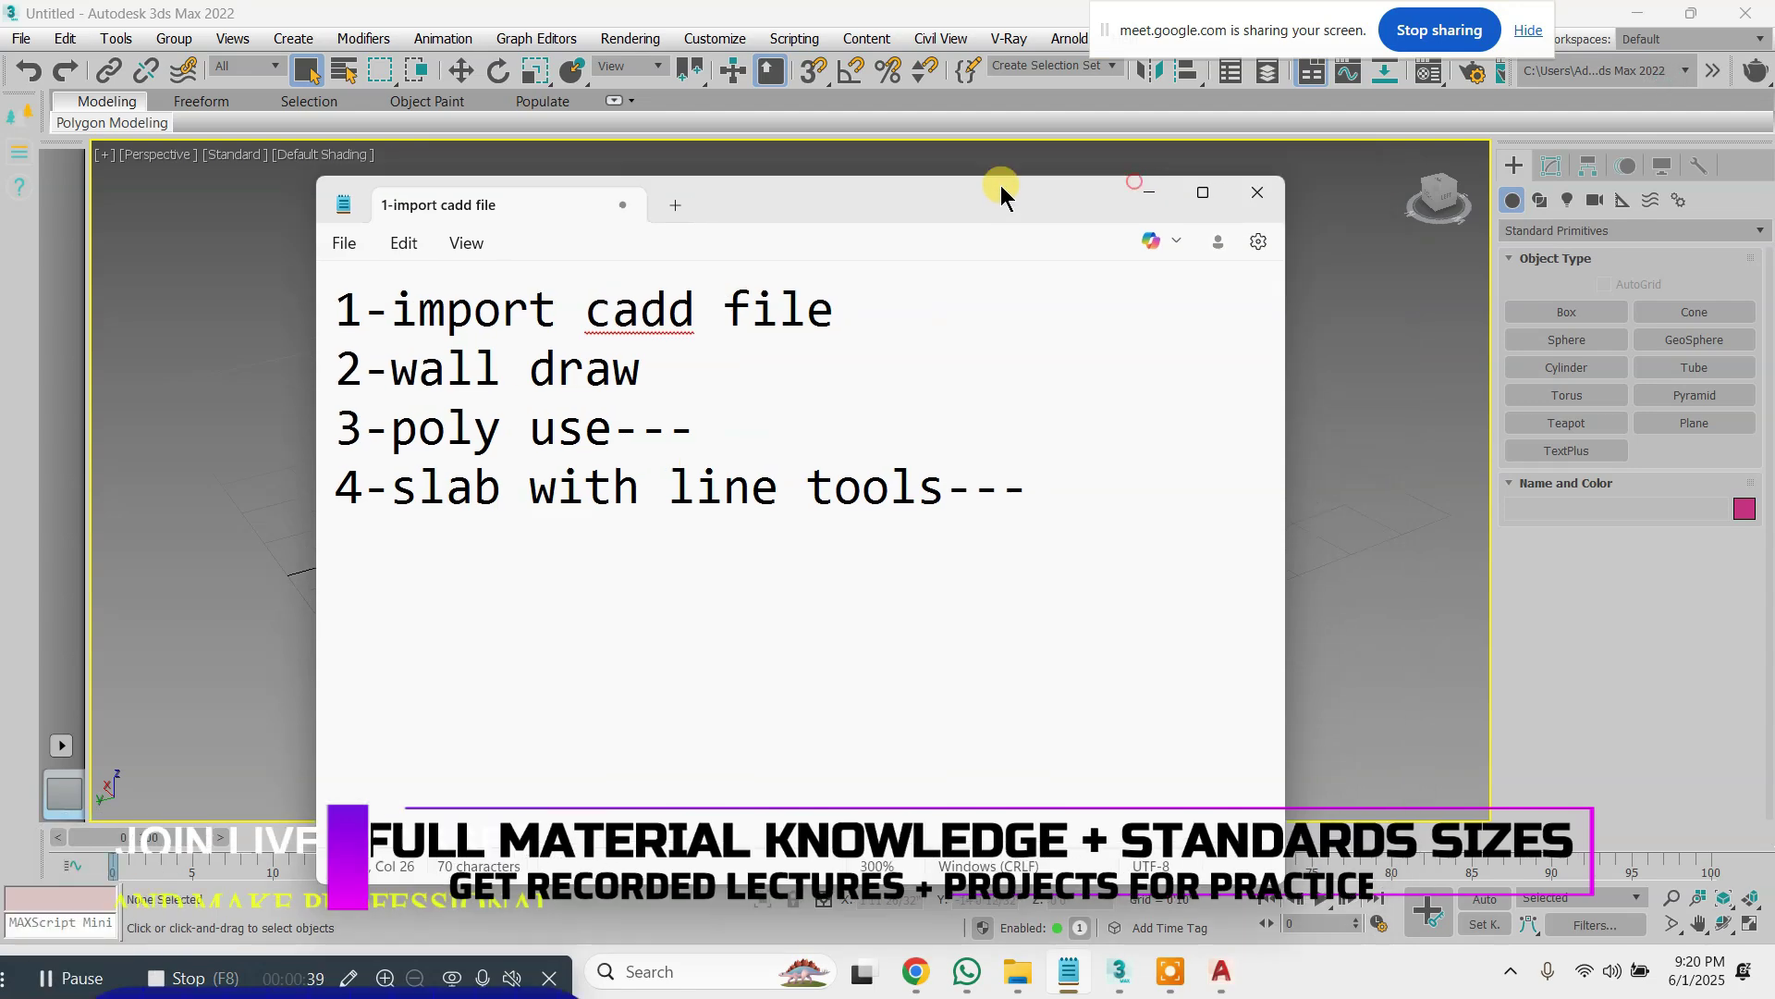
{"action": "left_click", "coordinate": [1143, 166]}
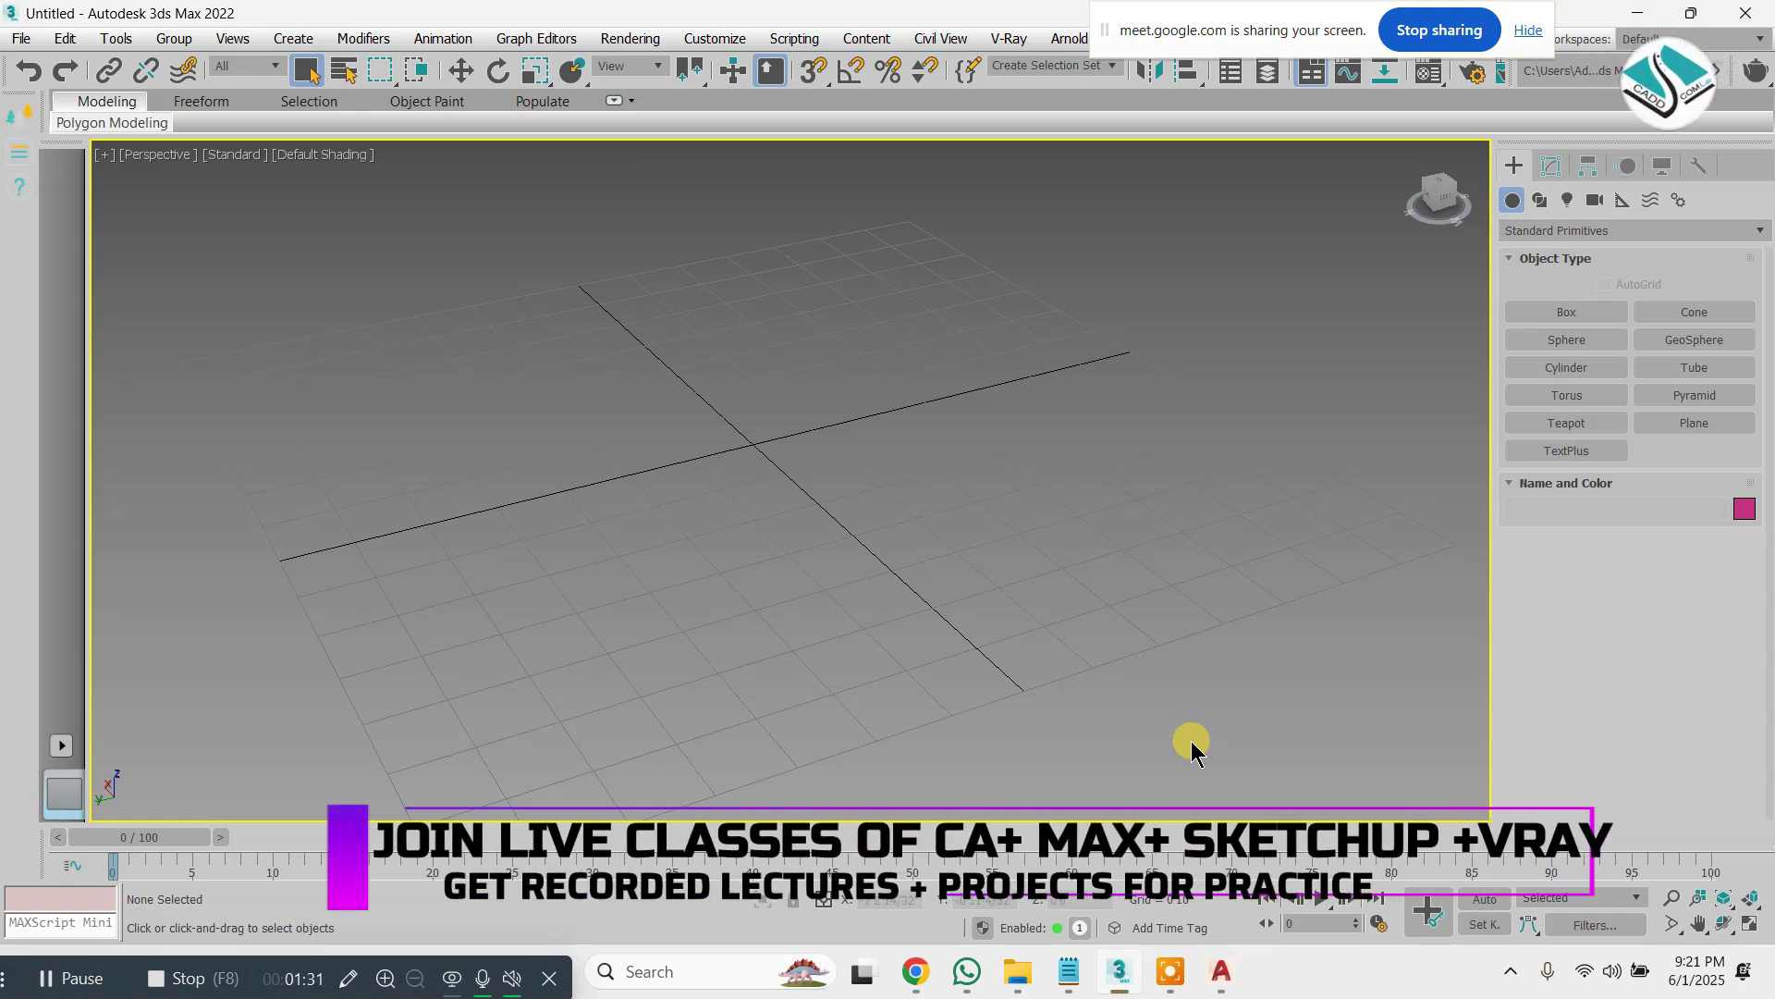
Switch to the Top view and import the drawing "plans for max" from the Desktop, accepting the preset DWG import options
{"action": "key", "text": "t"}
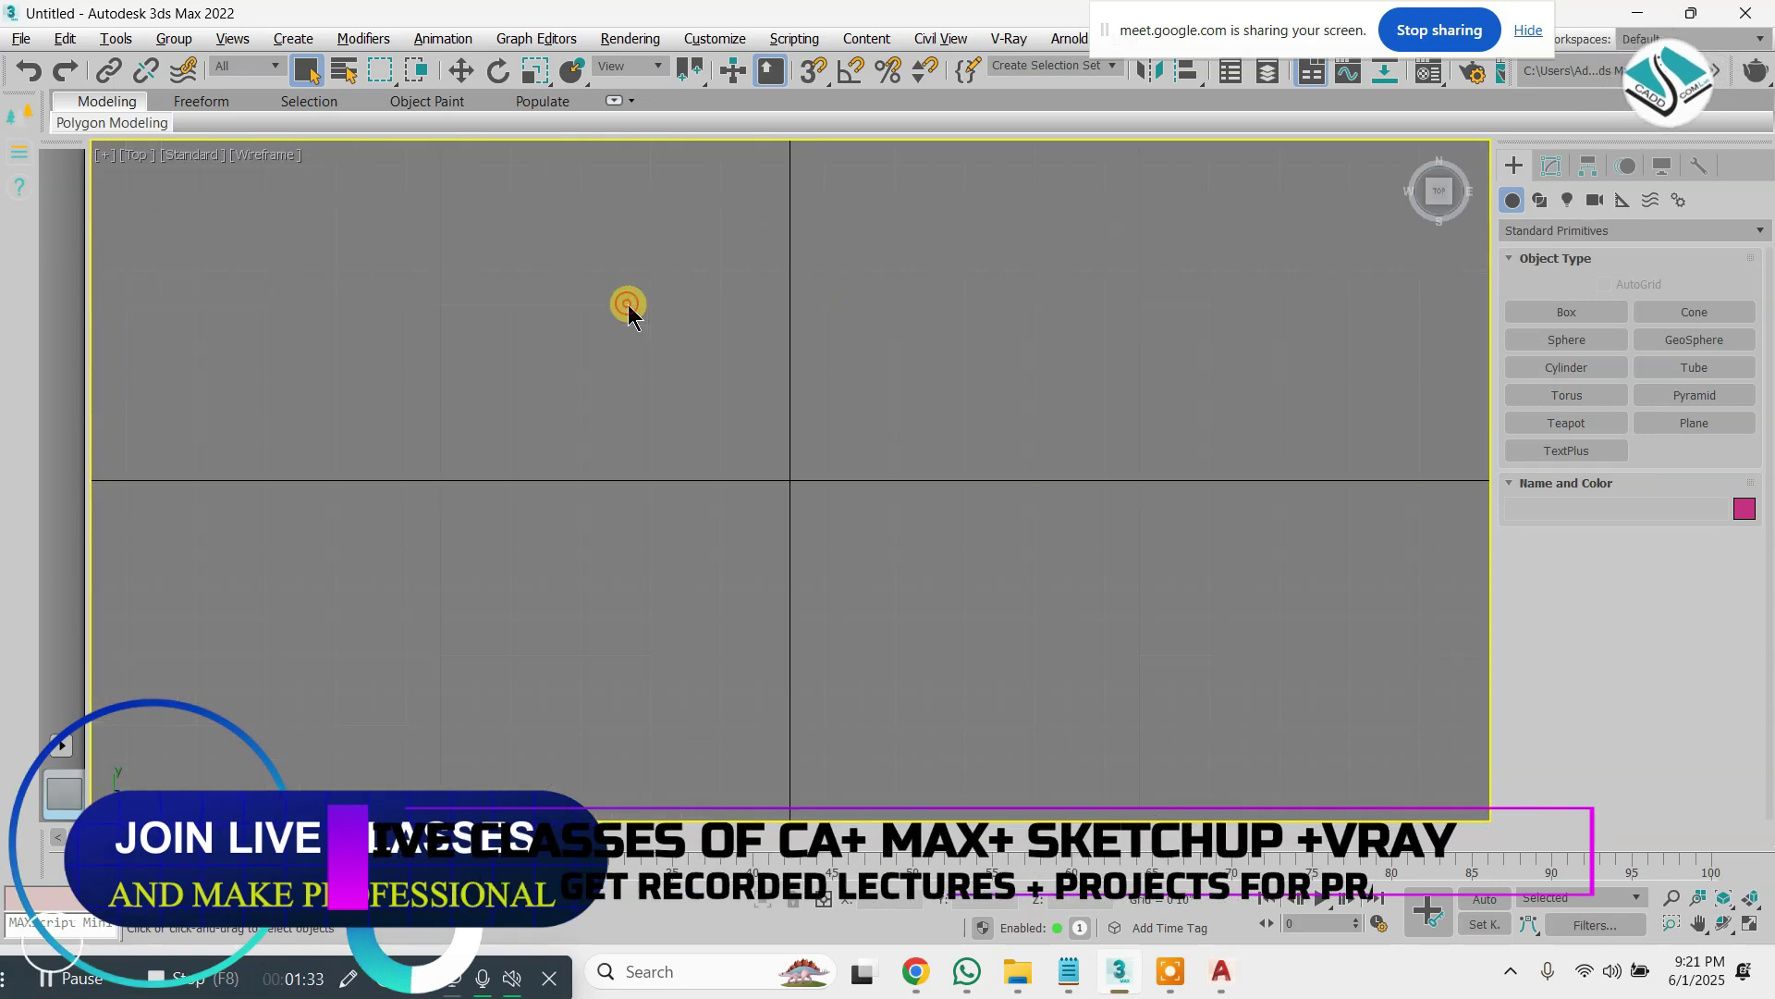
{"action": "left_click", "coordinate": [20, 39]}
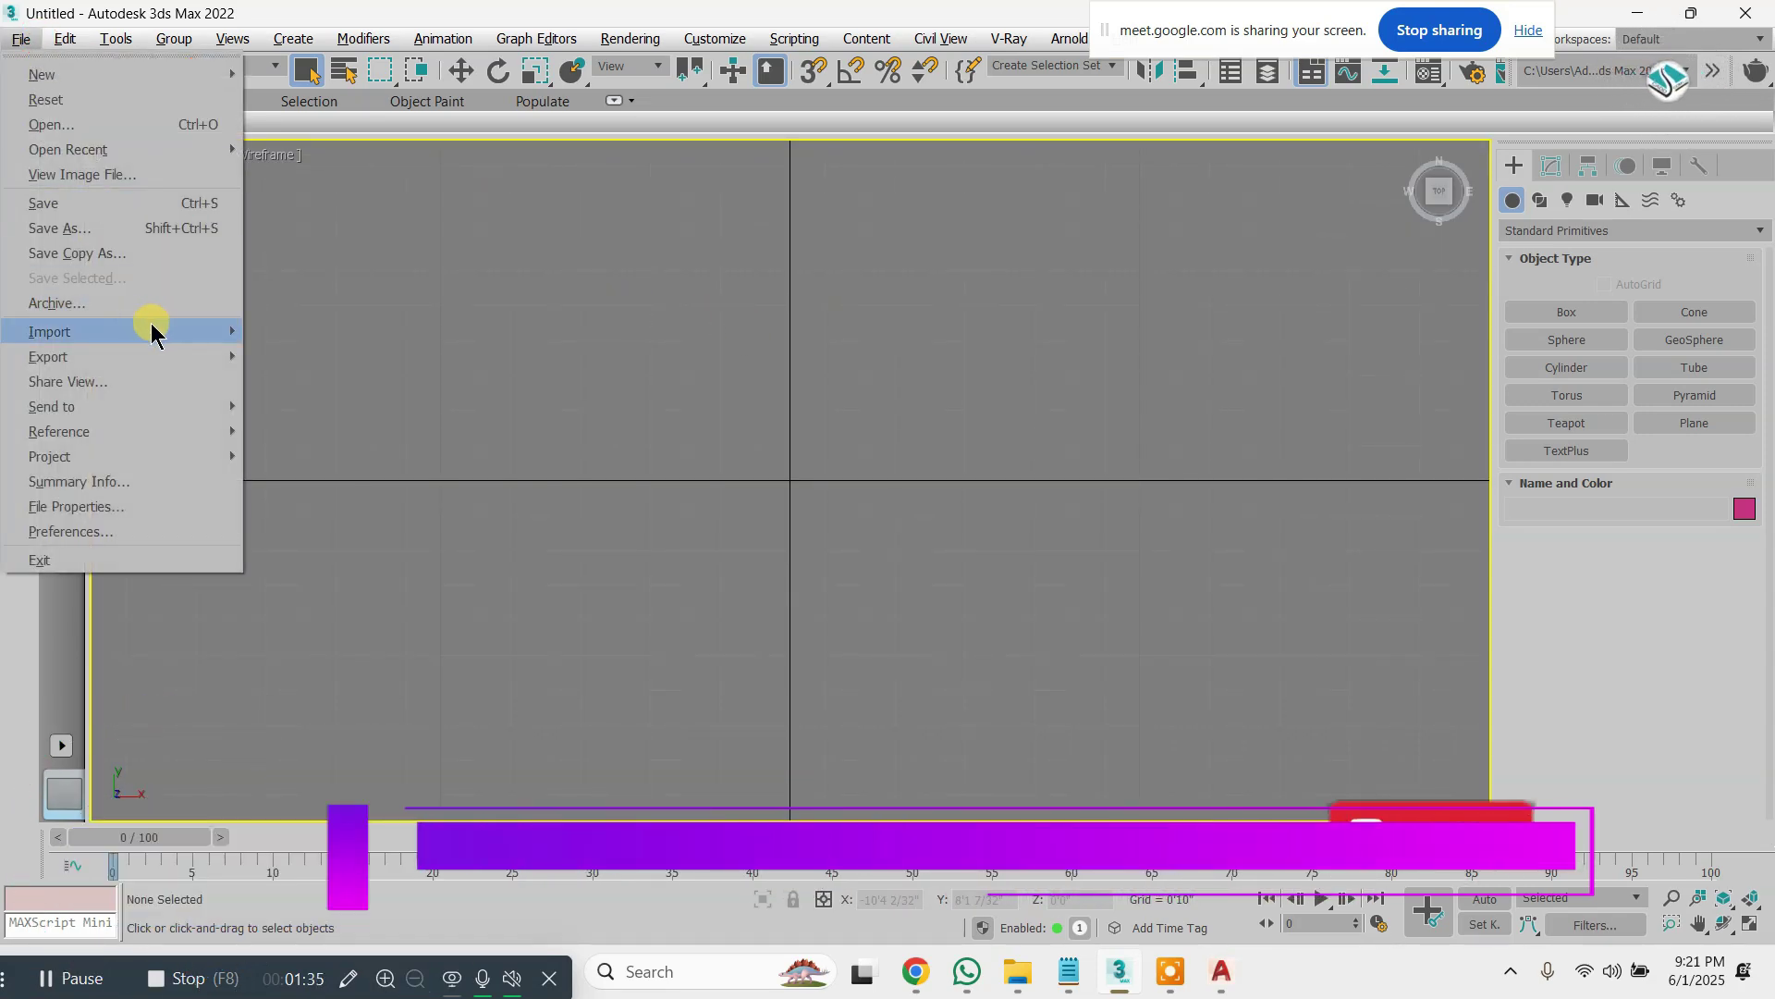
{"action": "mouse_move", "coordinate": [151, 331]}
{"action": "left_click", "coordinate": [343, 335]}
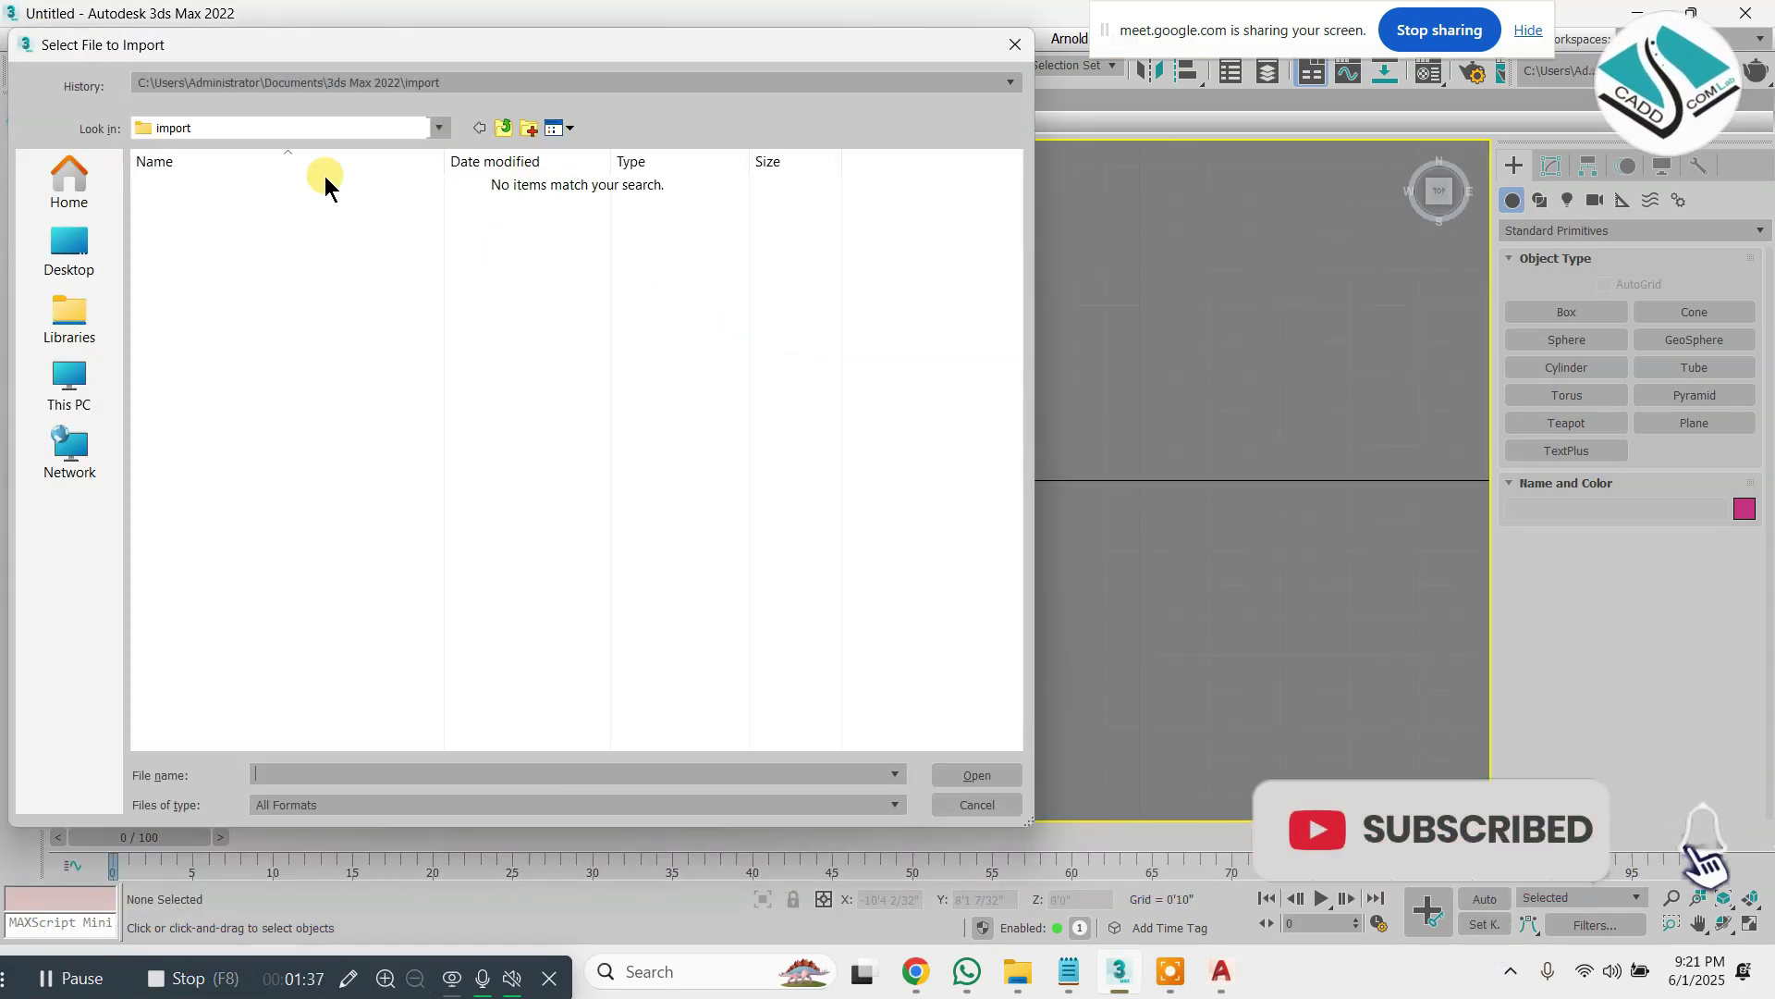
{"action": "left_click", "coordinate": [63, 268]}
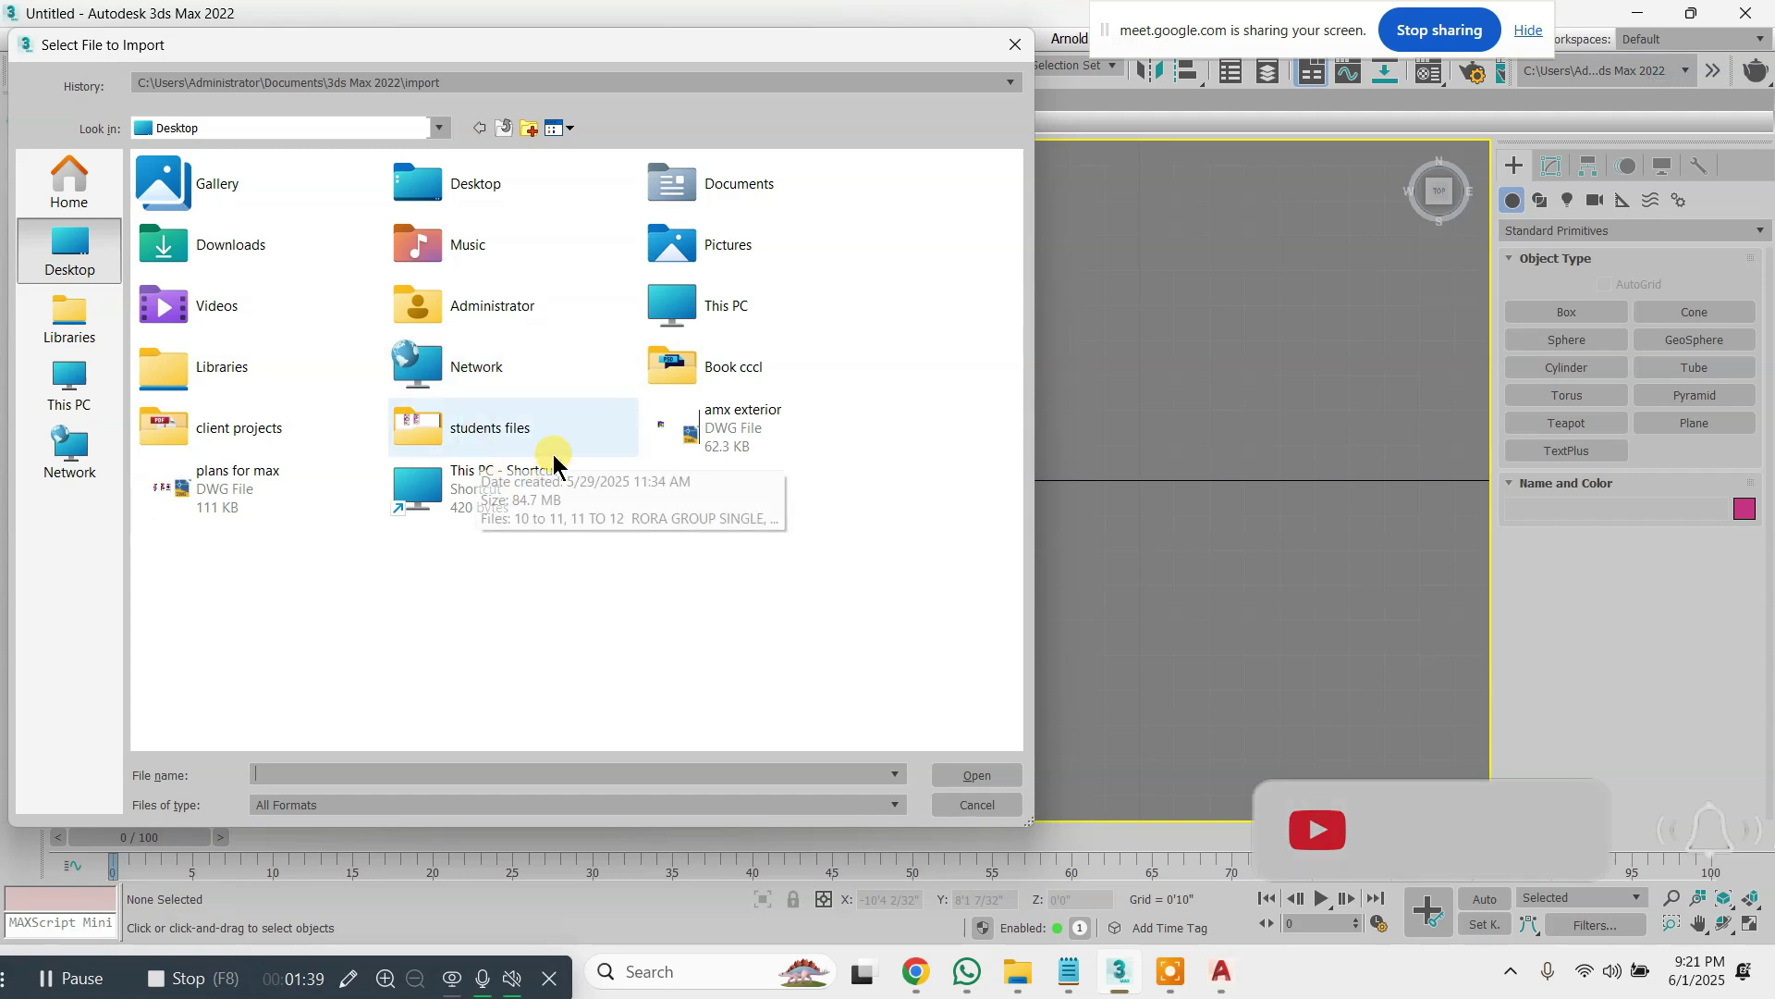
{"action": "left_click", "coordinate": [263, 486]}
{"action": "left_click", "coordinate": [962, 774]}
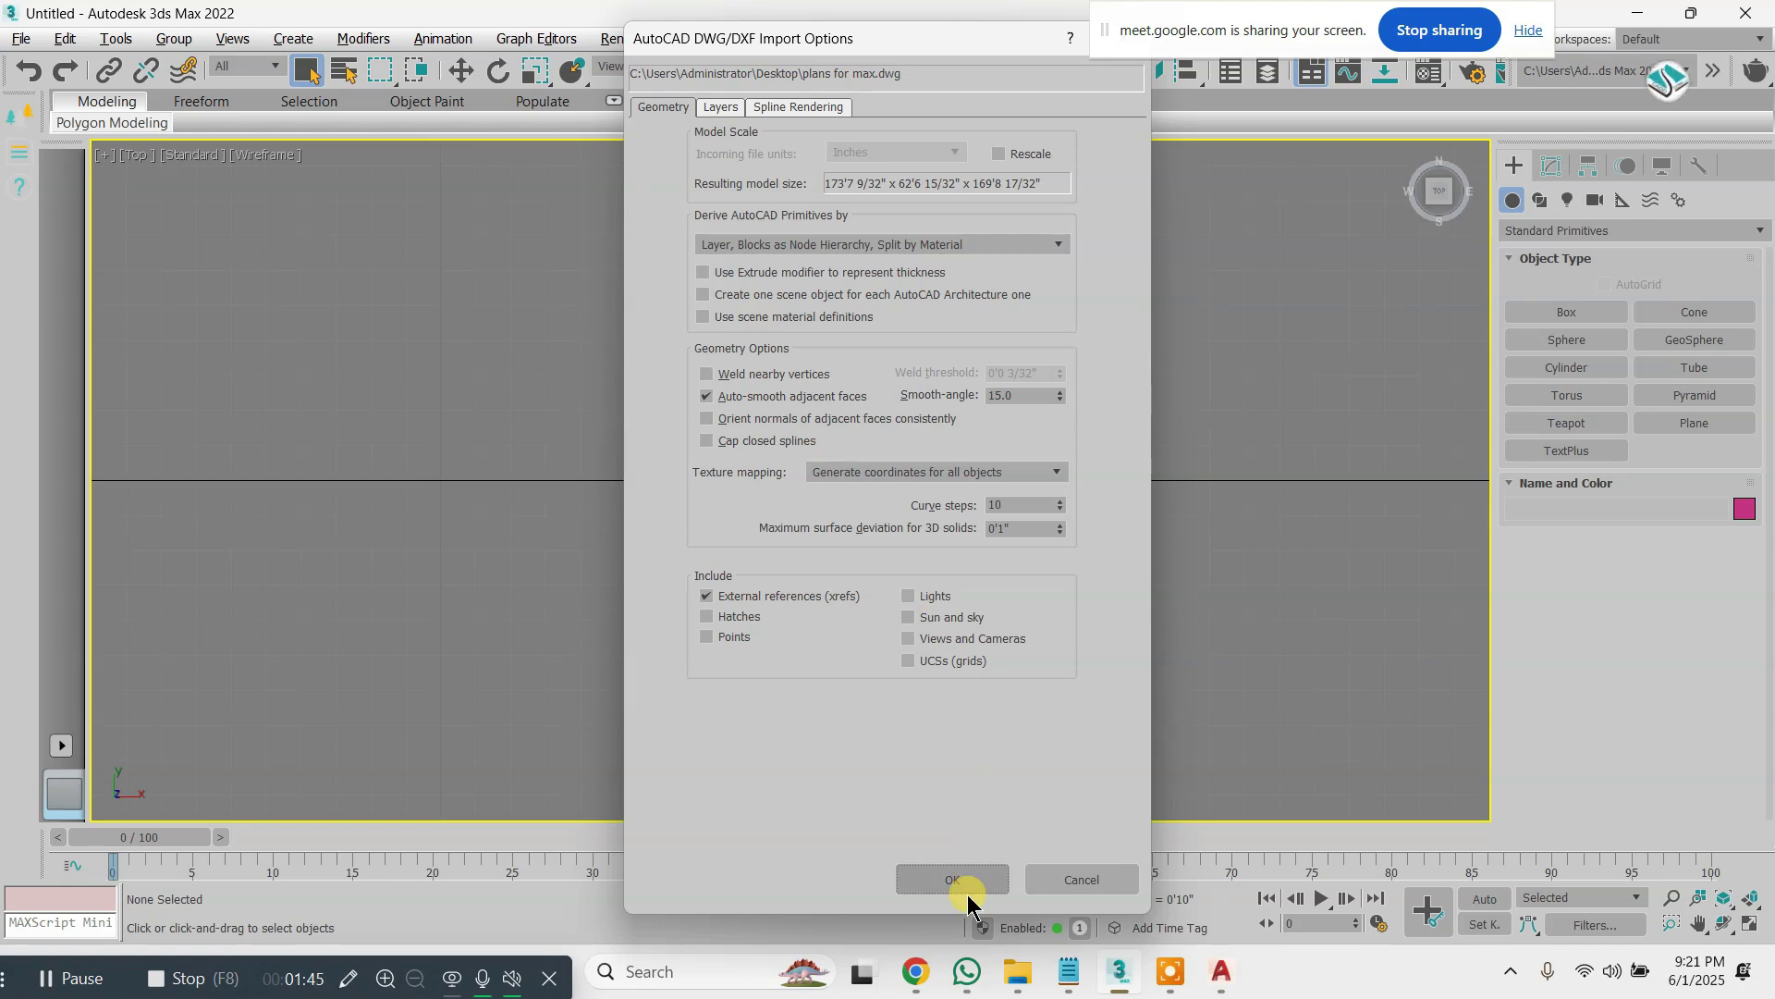
{"action": "left_click", "coordinate": [965, 890]}
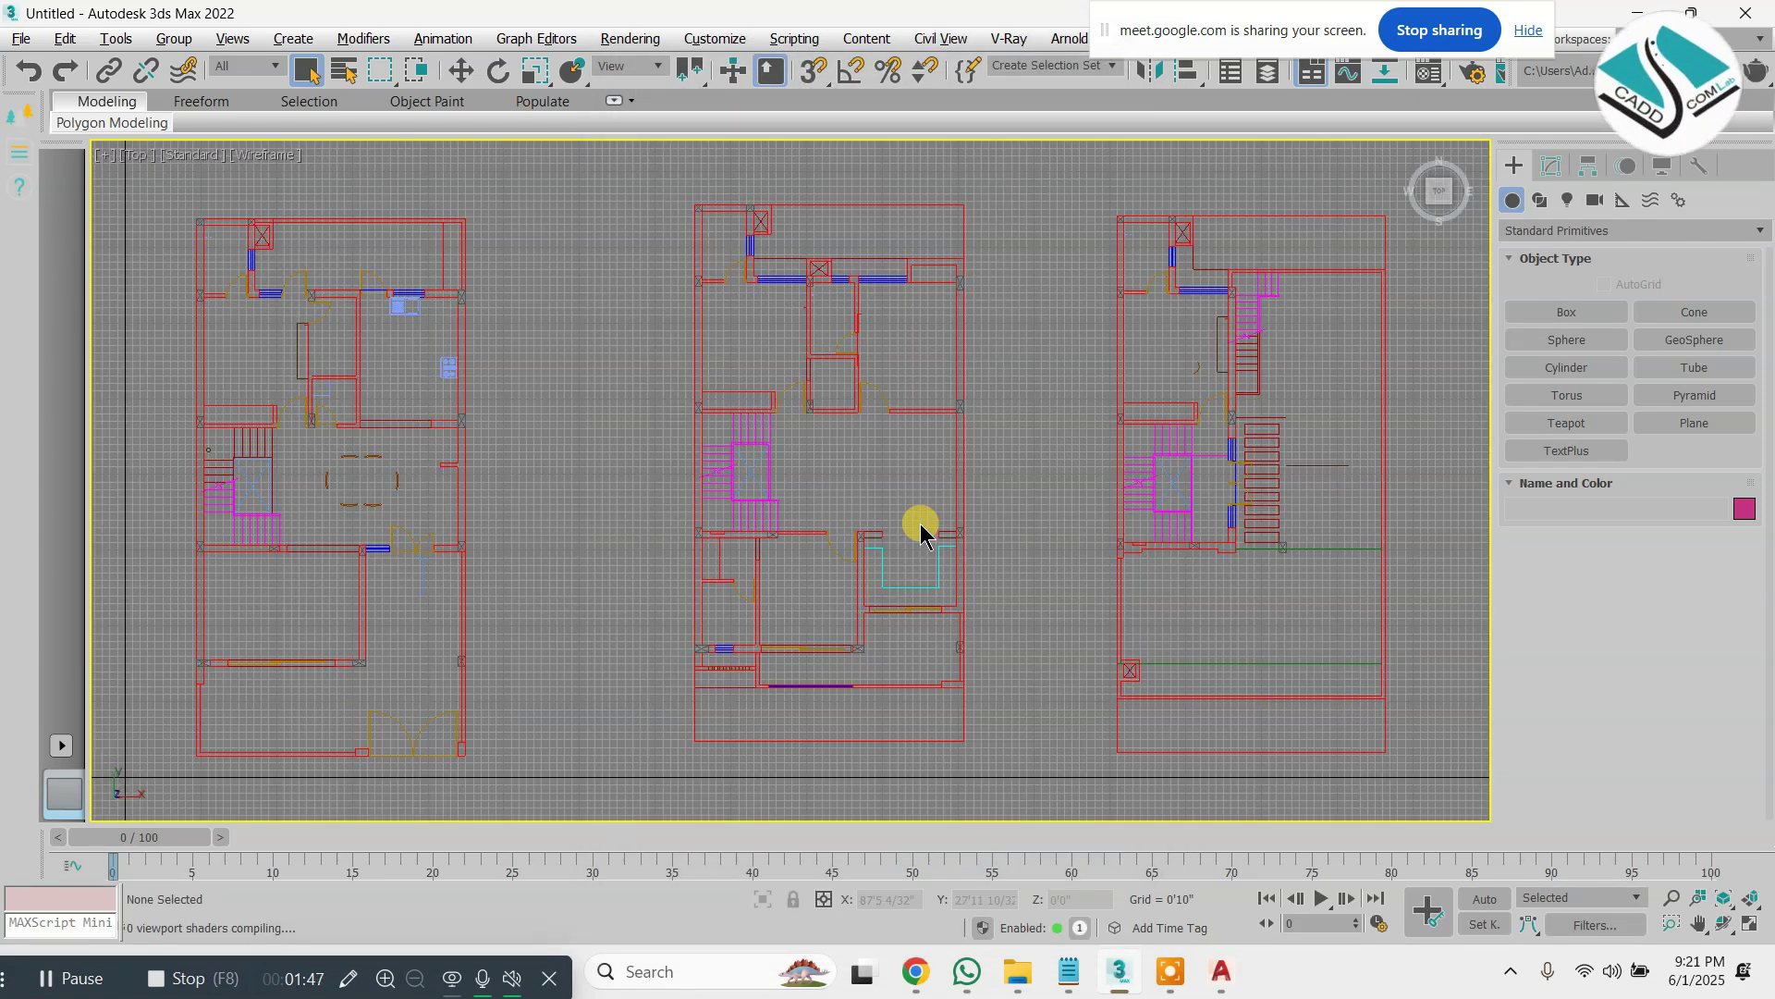
Frame the imported floor plans in the Perspective view and examine them from an angle
{"action": "key", "text": "alt+w"}
{"action": "left_click", "coordinate": [1032, 574]}
{"action": "key", "text": "alt+w"}
{"action": "key", "text": "z"}
{"action": "key", "text": "a"}
{"action": "scroll", "coordinate": [924, 511], "scroll_direction": "down", "scroll_amount": 3}
{"action": "middle_click_drag", "start_coordinate": [951, 515], "coordinate": [539, 626], "text": "alt"}
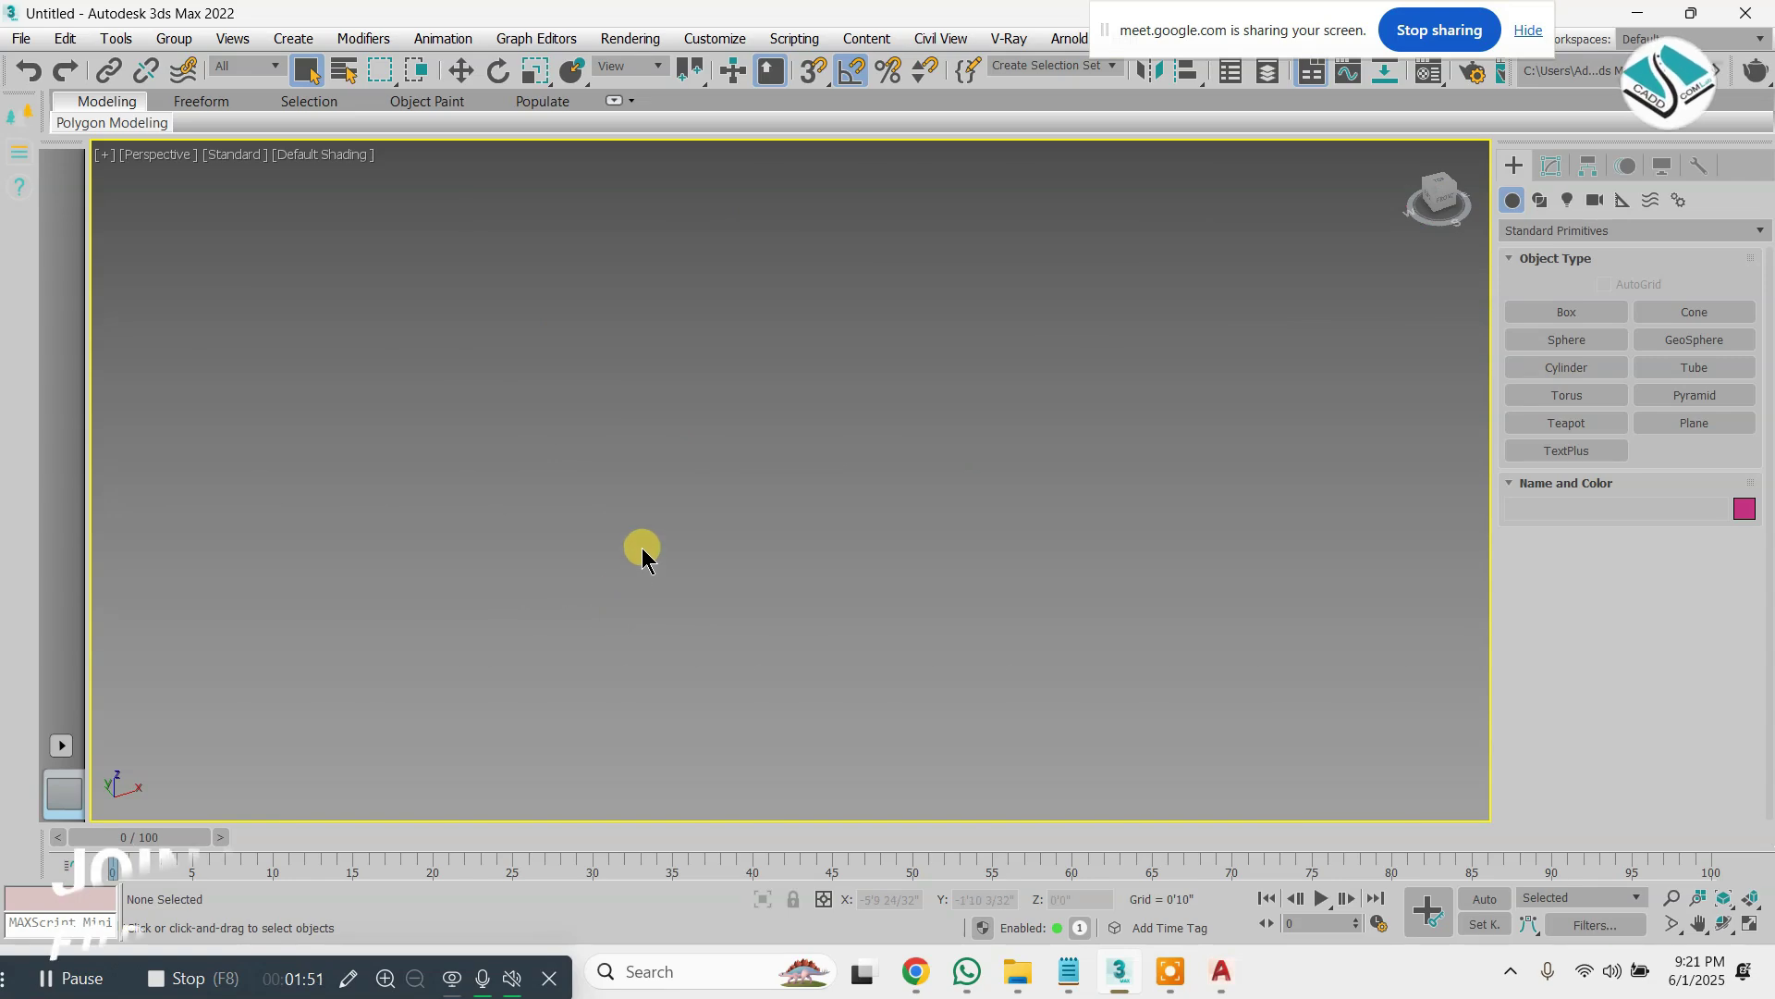
{"action": "key", "text": "z"}
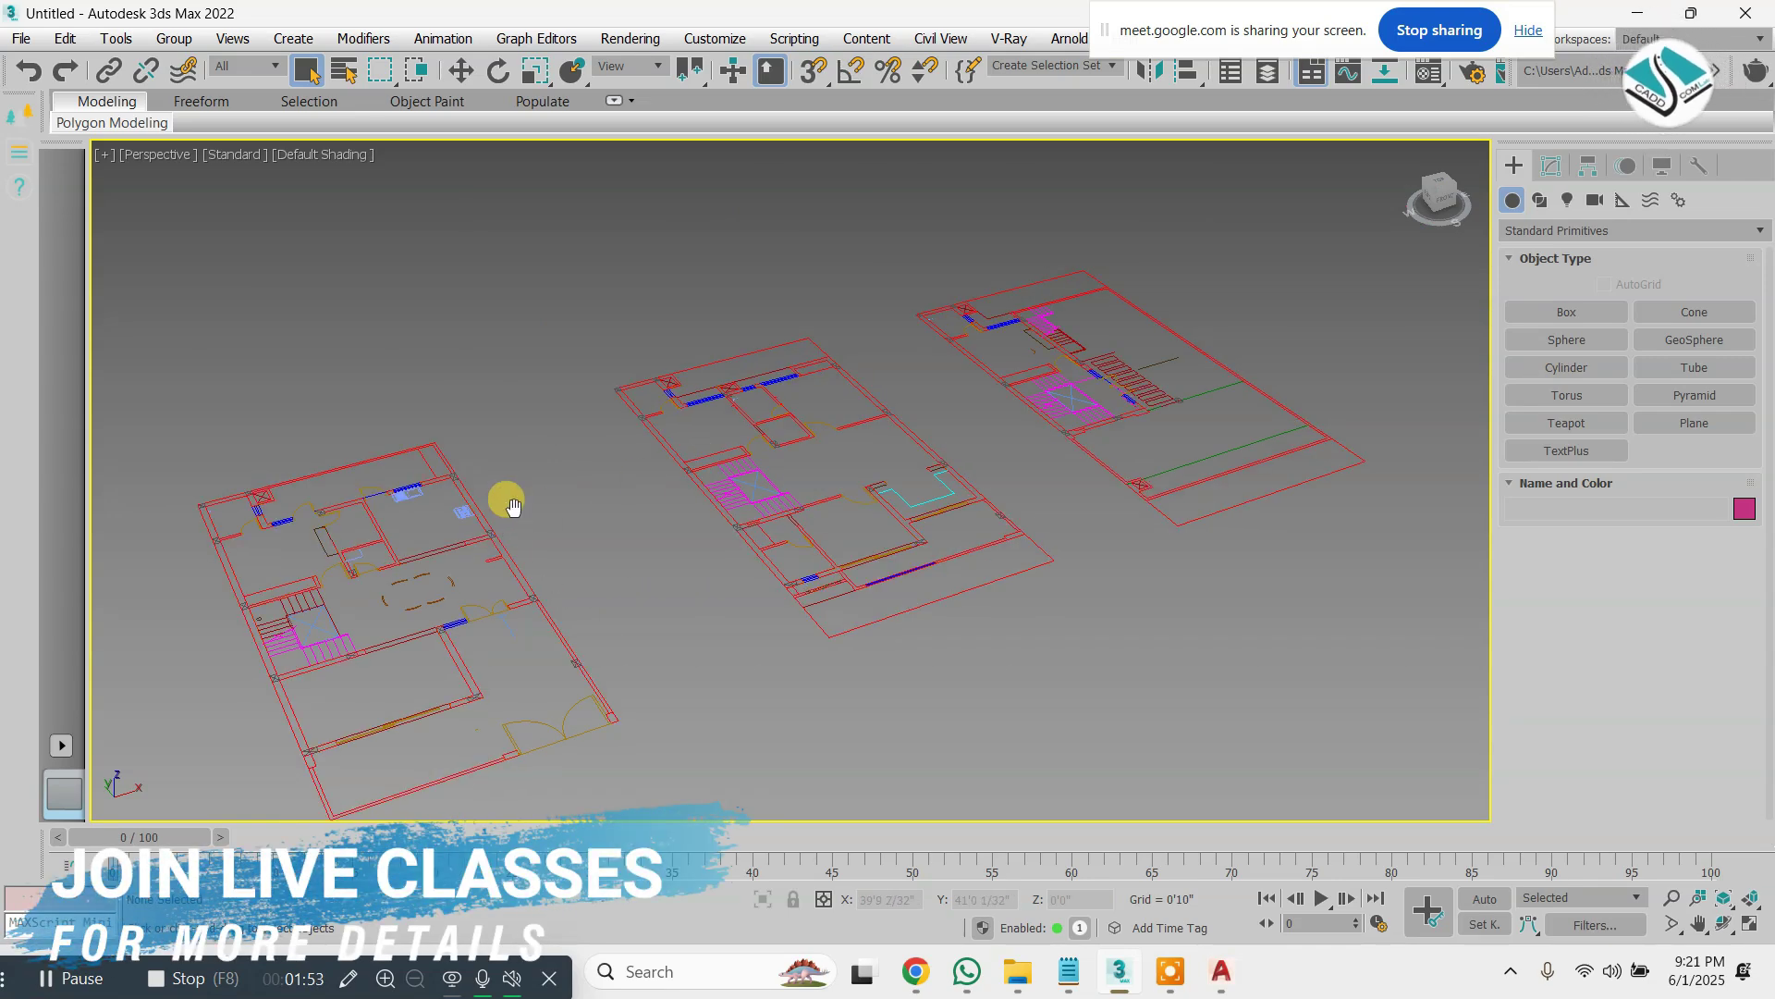
{"action": "middle_click_drag", "start_coordinate": [514, 505], "coordinate": [634, 463], "text": "alt"}
Return to the maximized Top view, activate Move and select all entities of the three imported plans
{"action": "key", "text": "alt+w"}
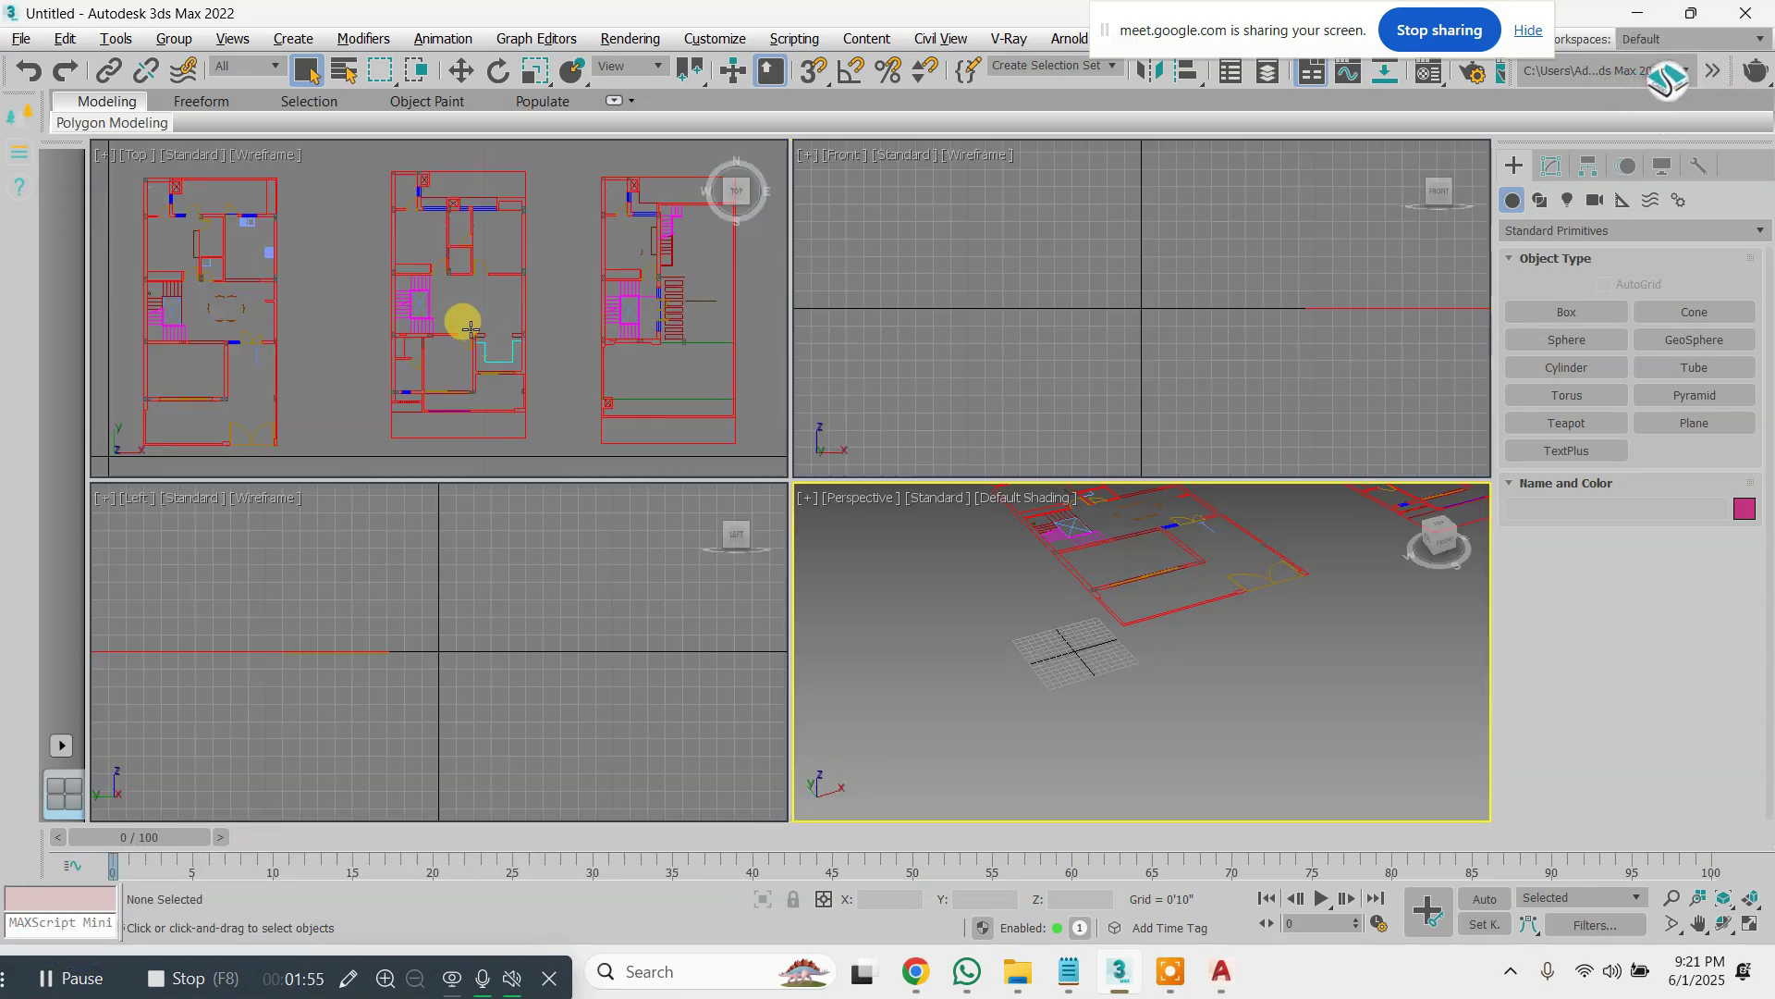
{"action": "key", "text": "alt+w"}
{"action": "key", "text": "w"}
{"action": "scroll", "coordinate": [729, 384], "scroll_direction": "down", "scroll_amount": 5}
{"action": "scroll", "coordinate": [515, 503], "scroll_direction": "up", "scroll_amount": 3}
{"action": "scroll", "coordinate": [586, 515], "scroll_direction": "down", "scroll_amount": 3}
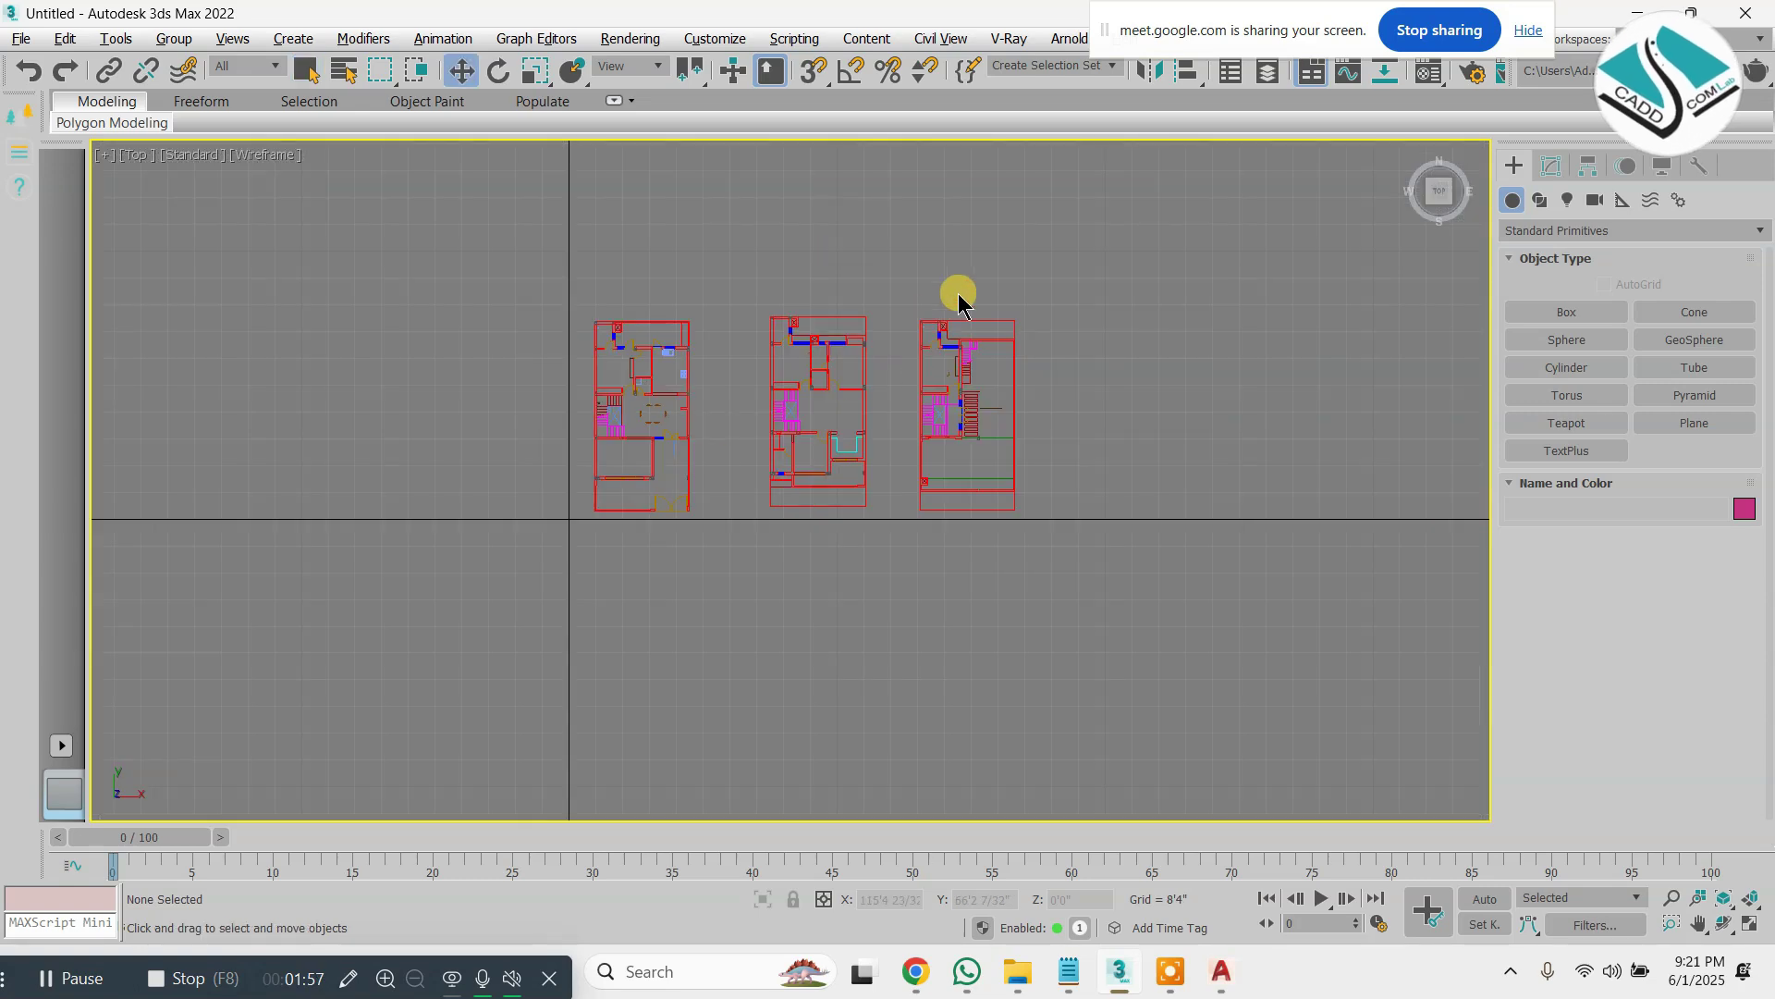
{"action": "left_click_drag", "start_coordinate": [484, 541], "coordinate": [485, 540]}
{"action": "scroll", "coordinate": [824, 447], "scroll_direction": "up", "scroll_amount": 3}
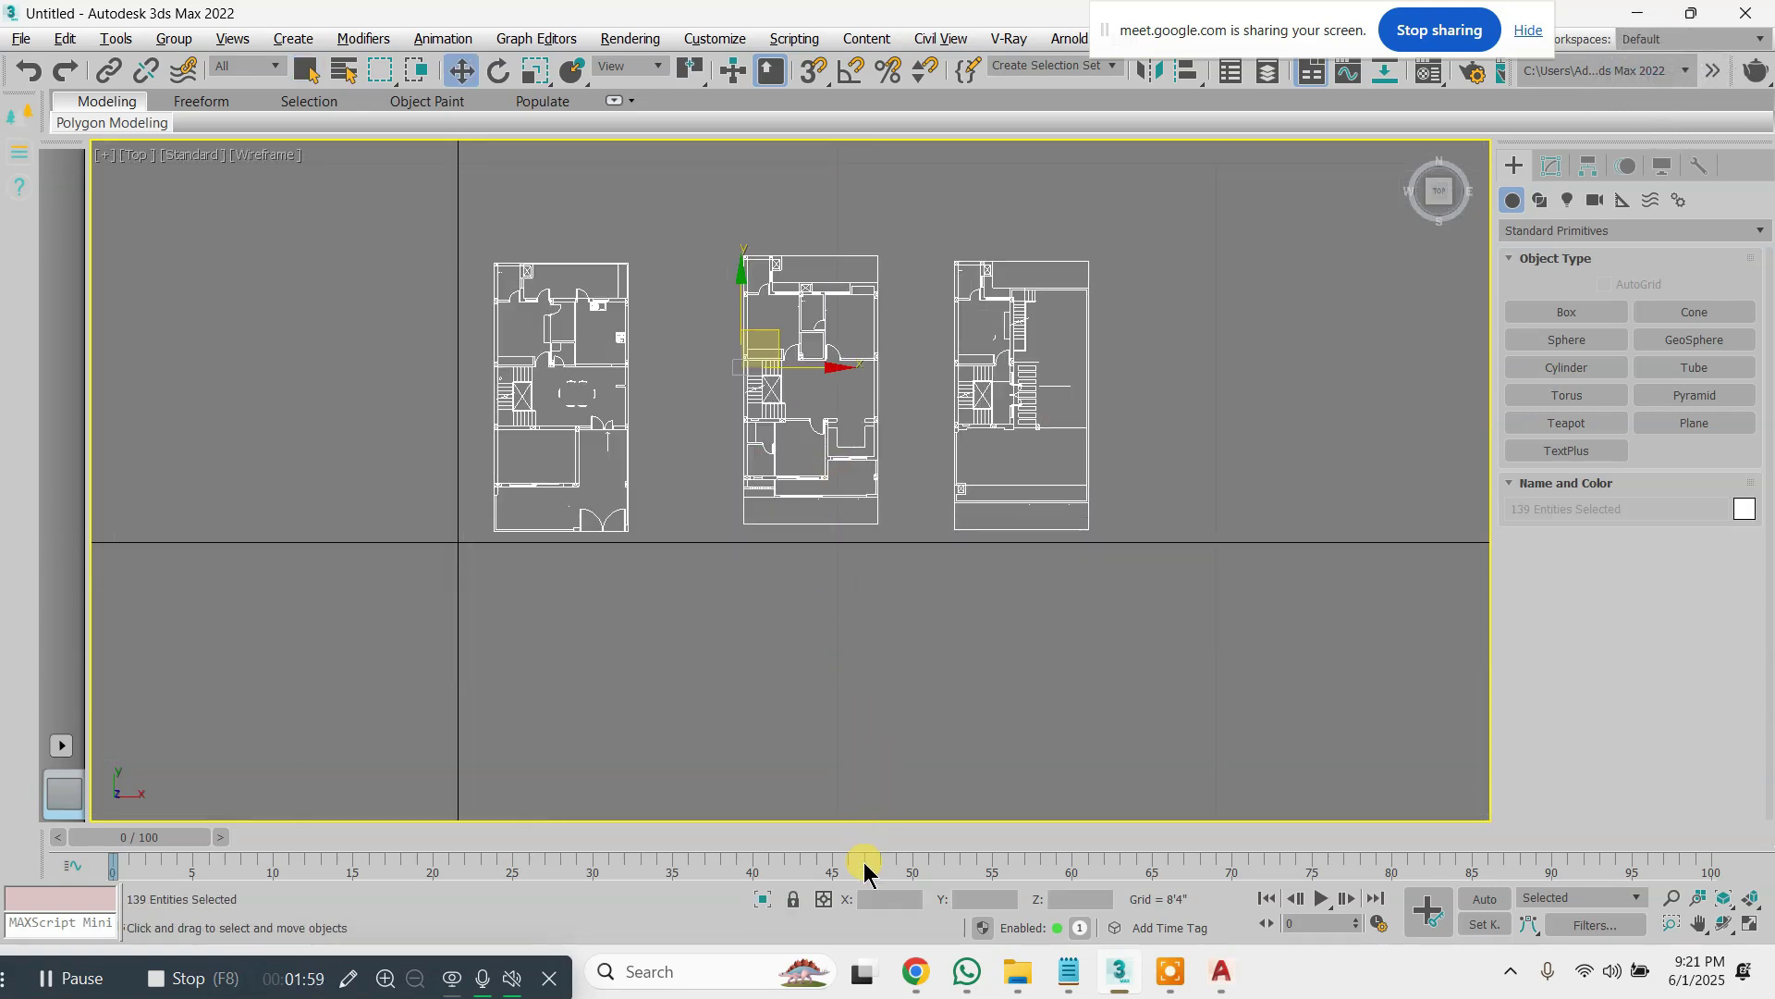
{"action": "left_click", "coordinate": [347, 978]}
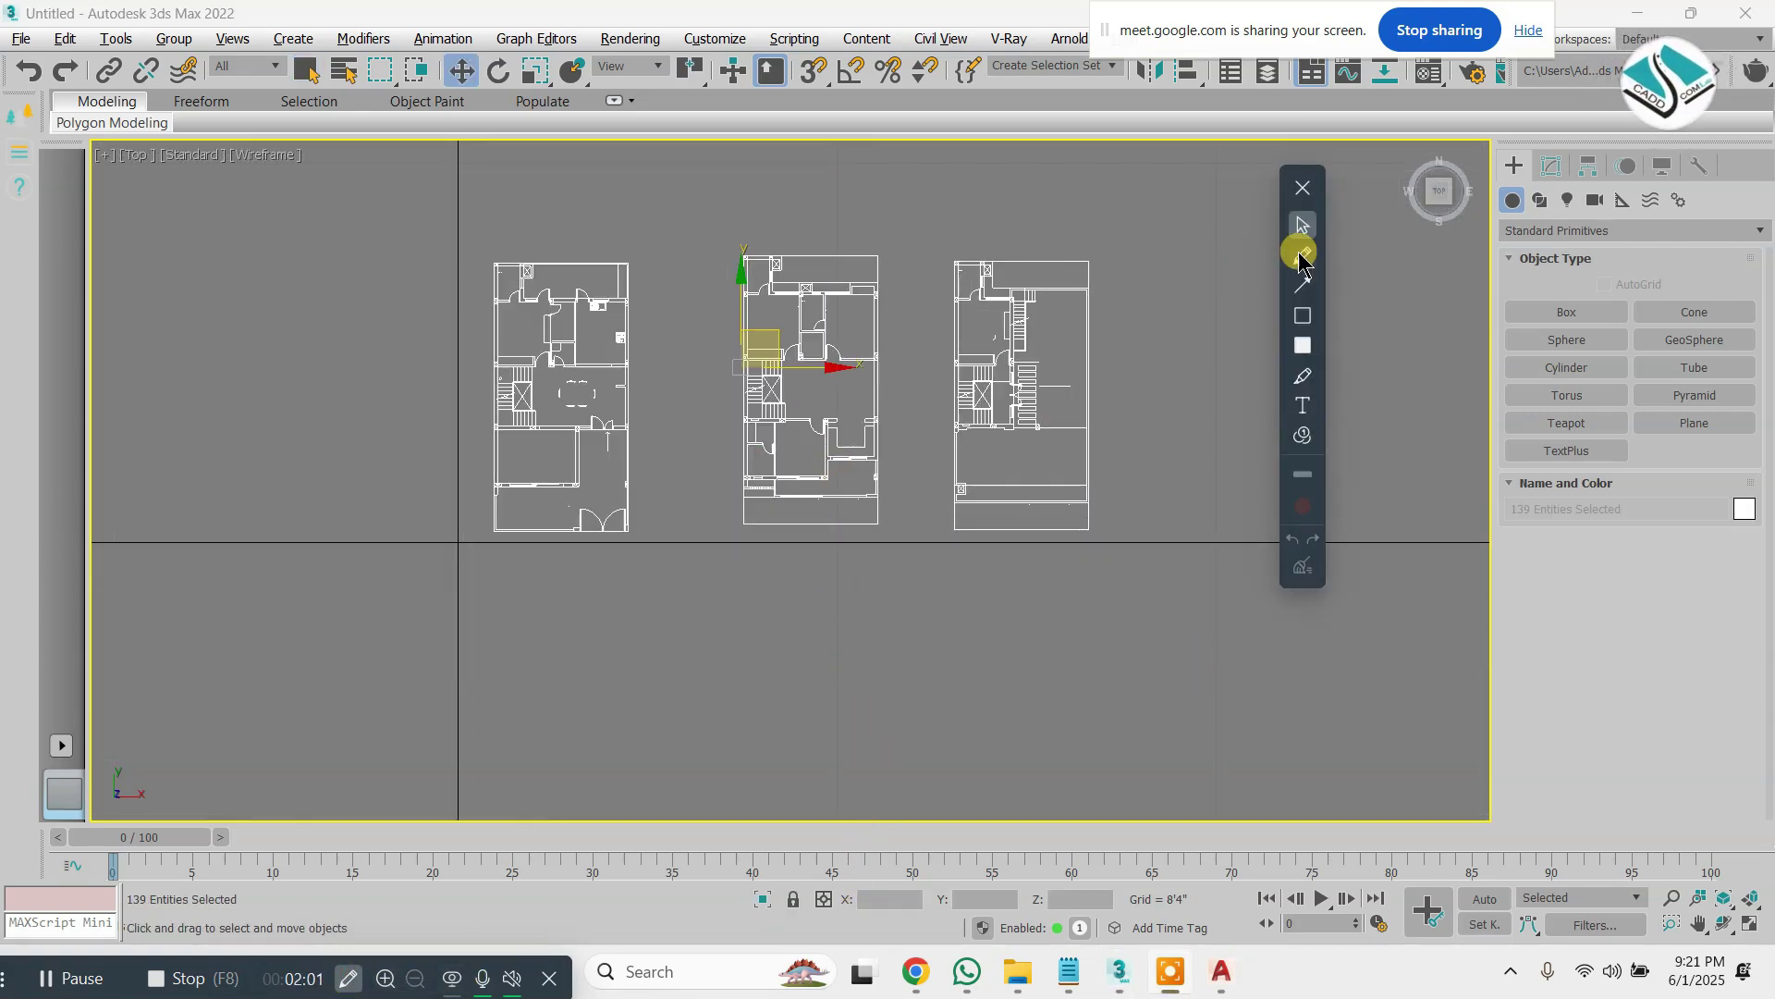
{"action": "left_click", "coordinate": [1301, 256]}
{"action": "mouse_move", "coordinate": [1081, 788]}
{"action": "left_mouse_down"}
{"action": "mouse_move", "coordinate": [776, 820]}
{"action": "mouse_move", "coordinate": [958, 786]}
{"action": "left_mouse_up"}
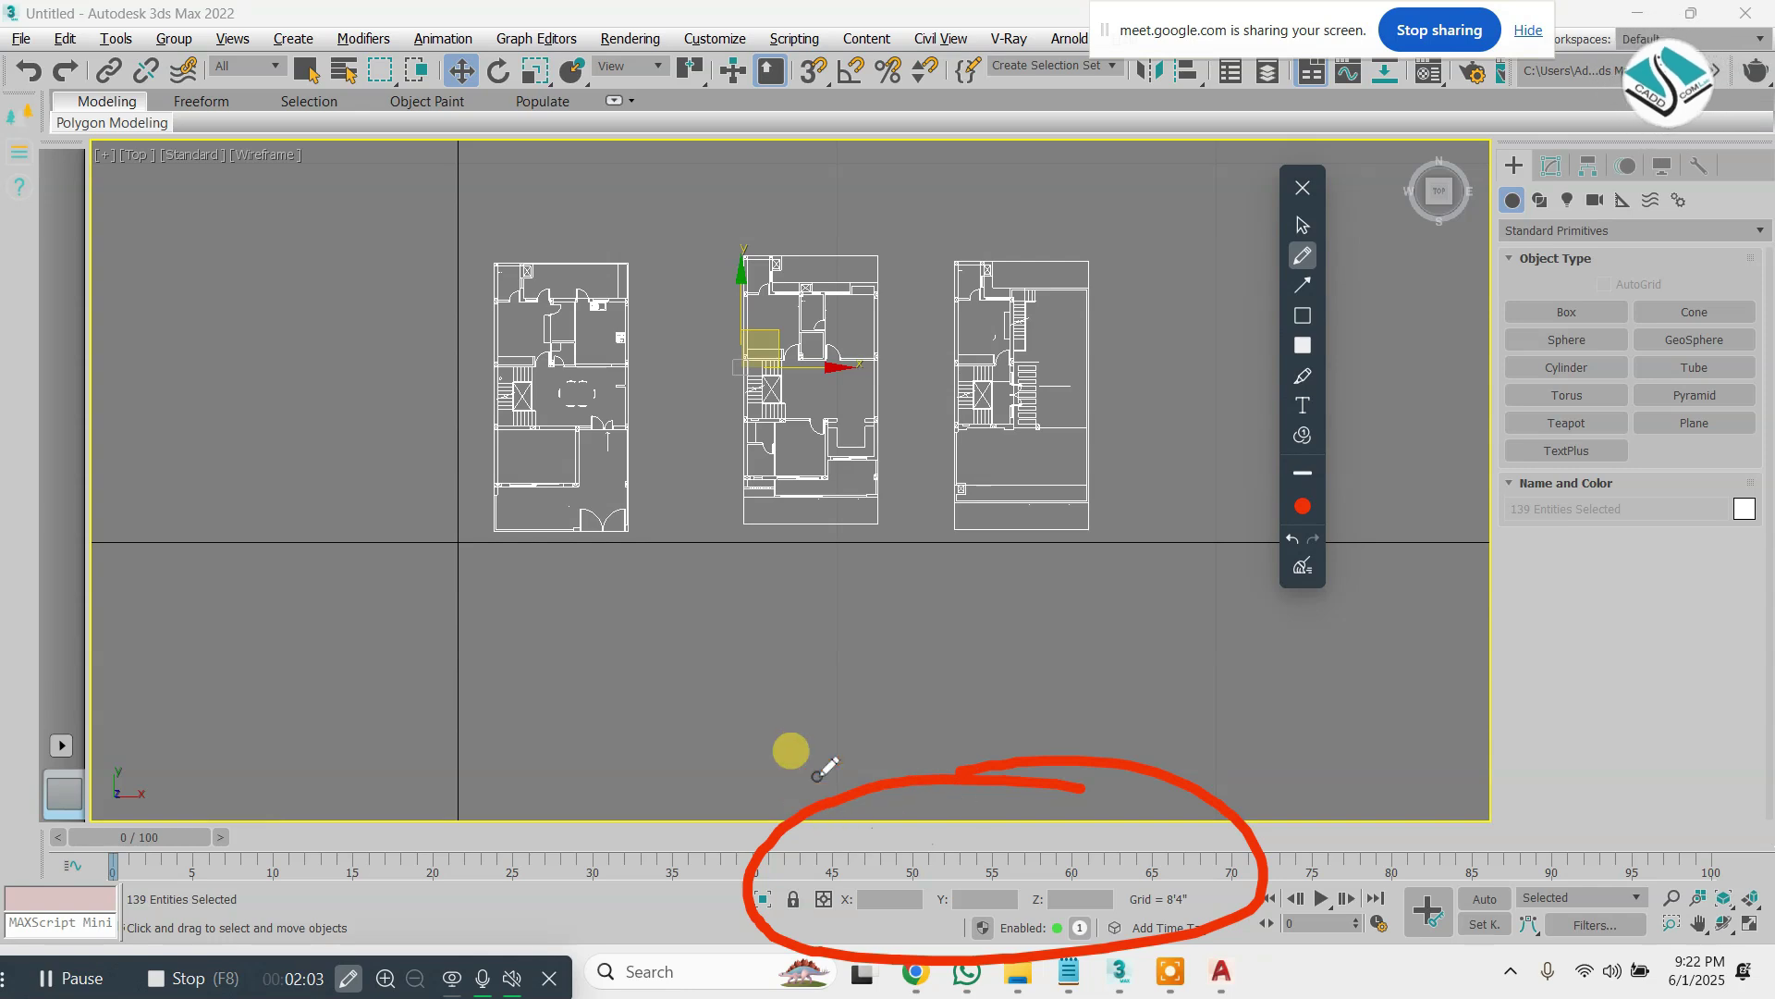
{"action": "left_click_drag", "start_coordinate": [804, 703], "coordinate": [888, 879]}
{"action": "left_click_drag", "start_coordinate": [902, 664], "coordinate": [1008, 886]}
{"action": "left_click_drag", "start_coordinate": [1047, 679], "coordinate": [1121, 864]}
{"action": "left_click", "coordinate": [1302, 567]}
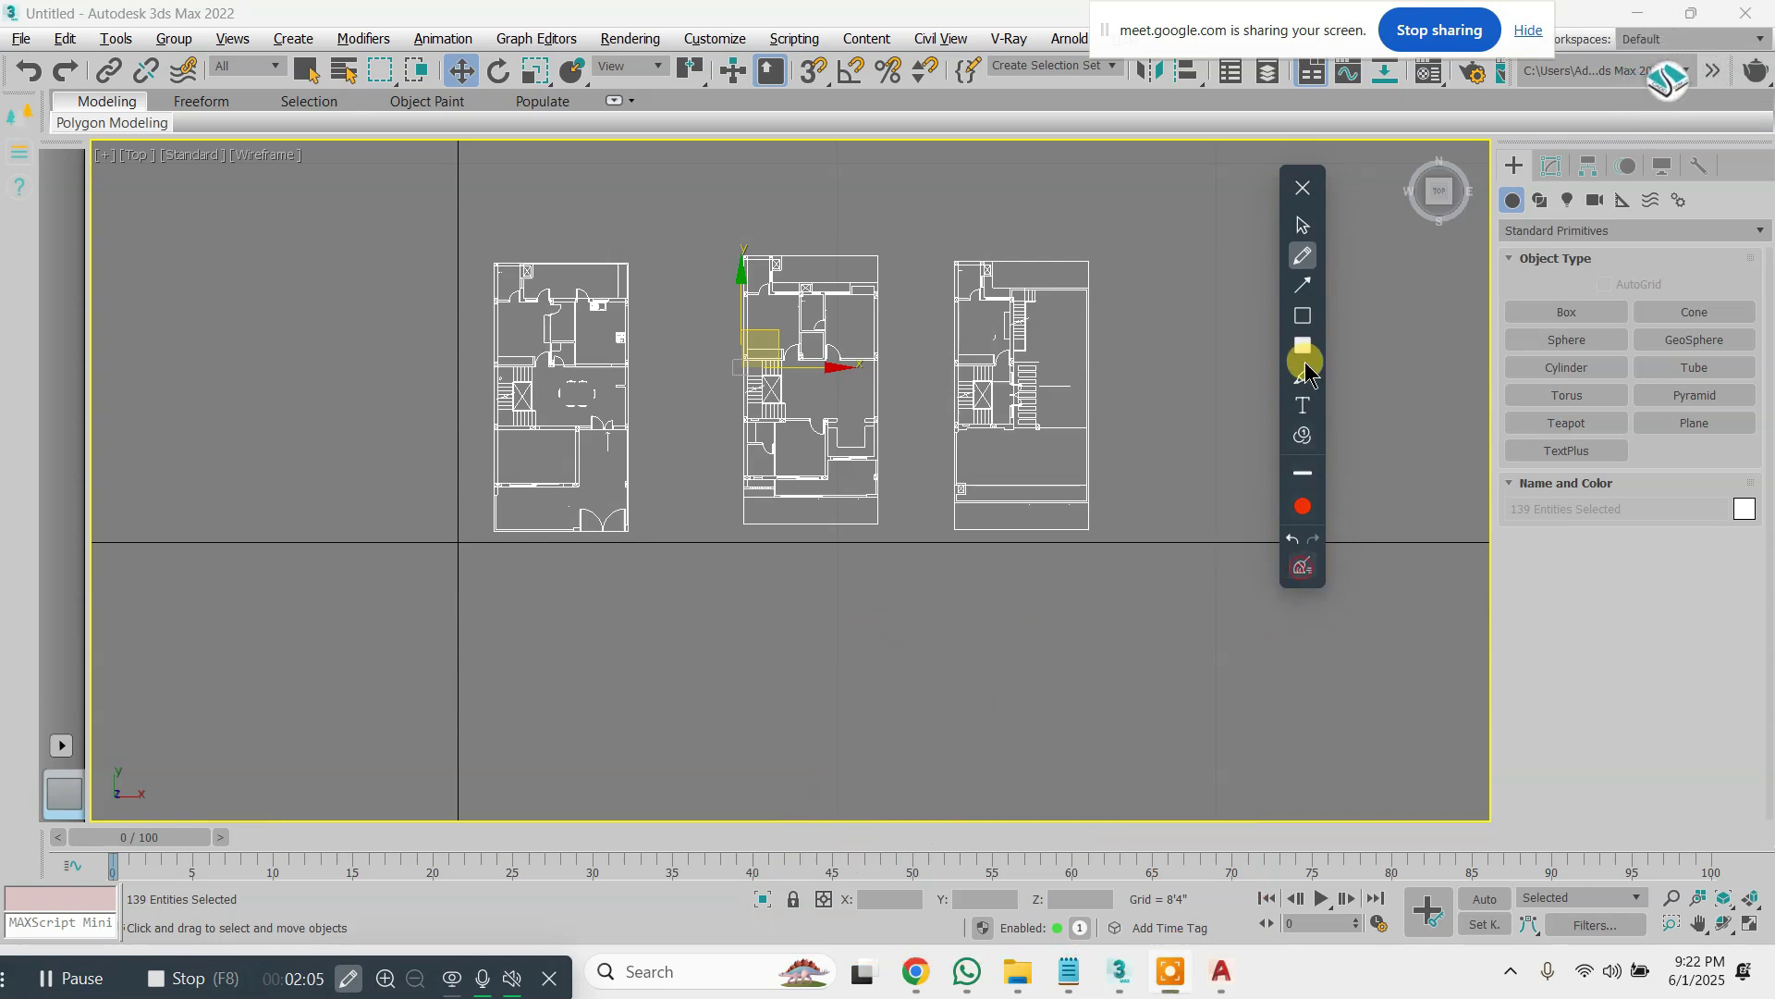
{"action": "left_click", "coordinate": [1302, 186]}
{"action": "left_click", "coordinate": [978, 700]}
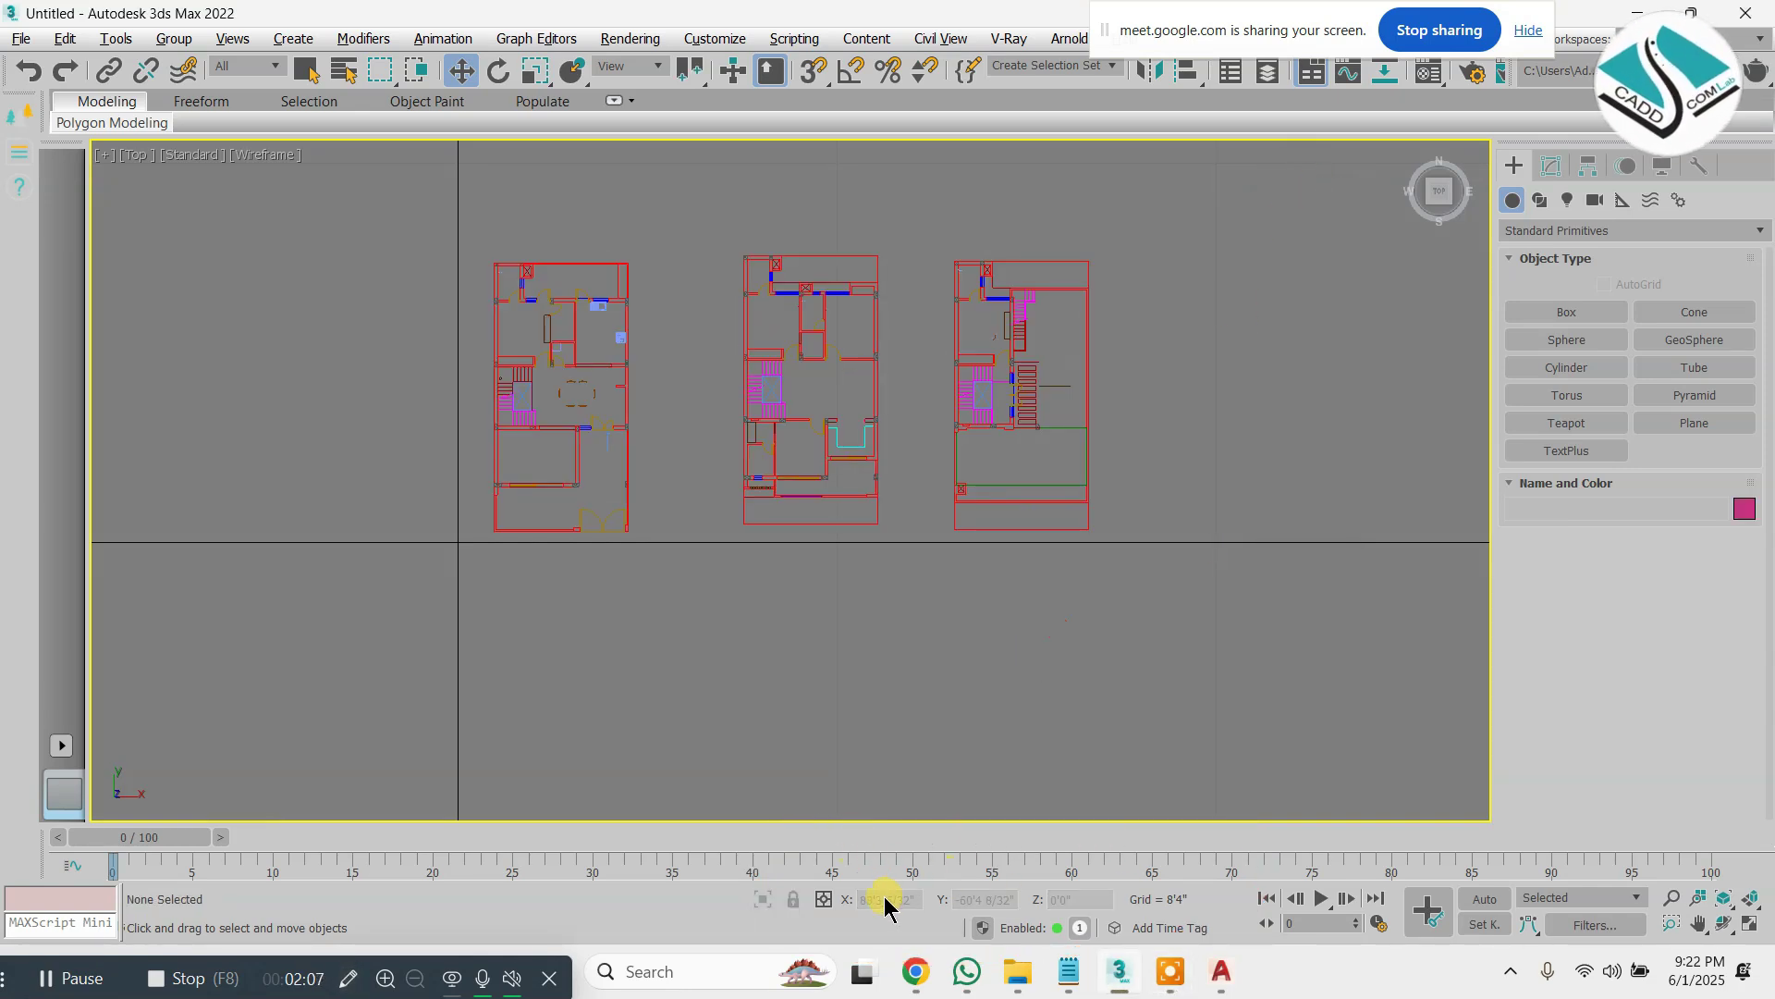
Select all the imported plan entities and reset their X and Y positions to zero
{"action": "left_click_drag", "start_coordinate": [1149, 187], "coordinate": [411, 708]}
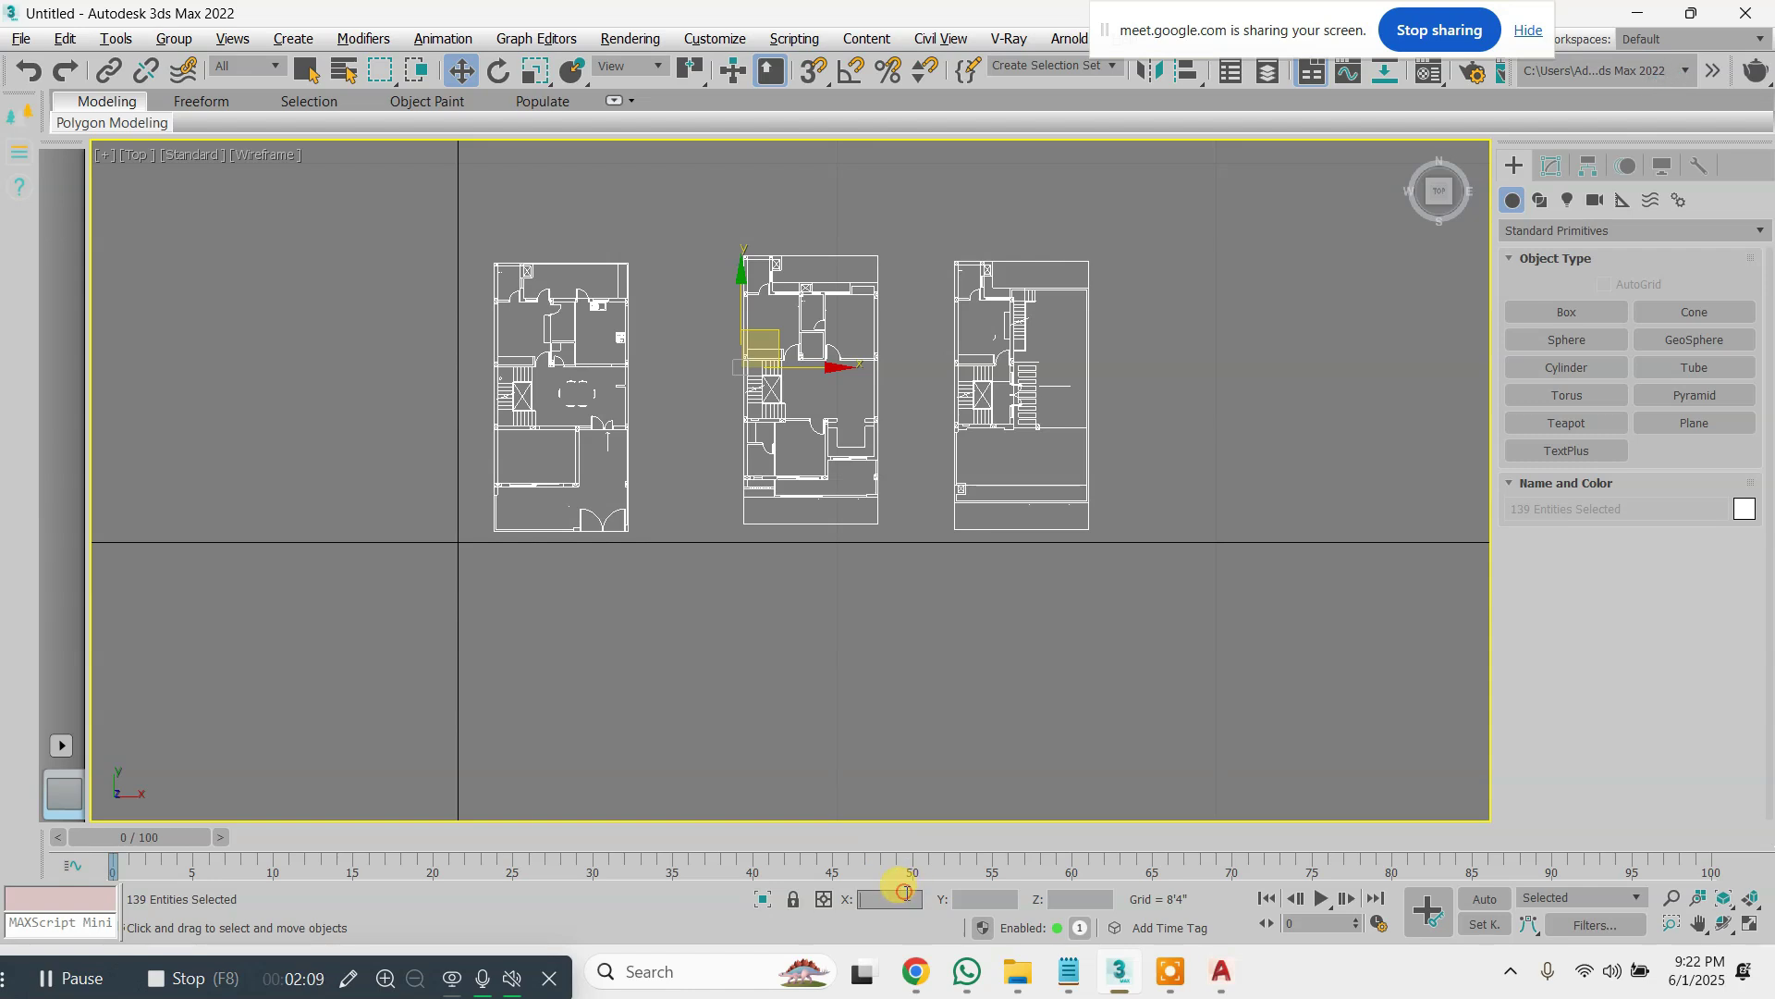
{"action": "right_click", "coordinate": [916, 900]}
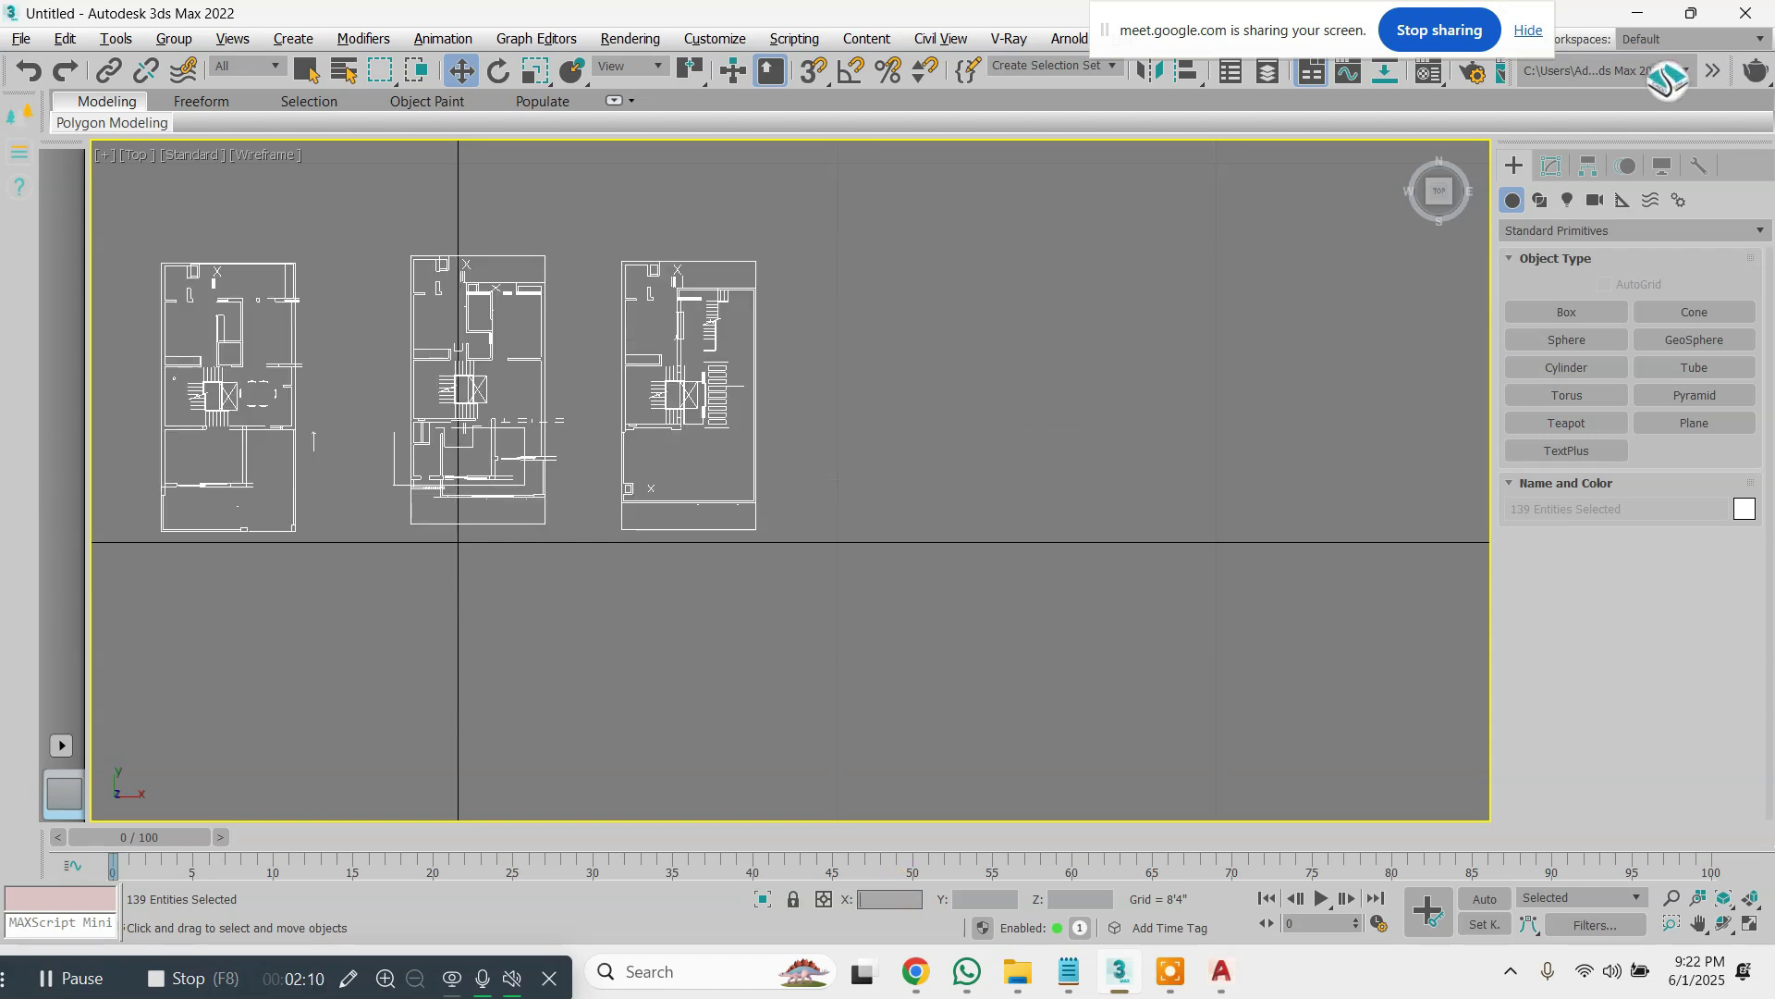
{"action": "right_click", "coordinate": [1003, 898]}
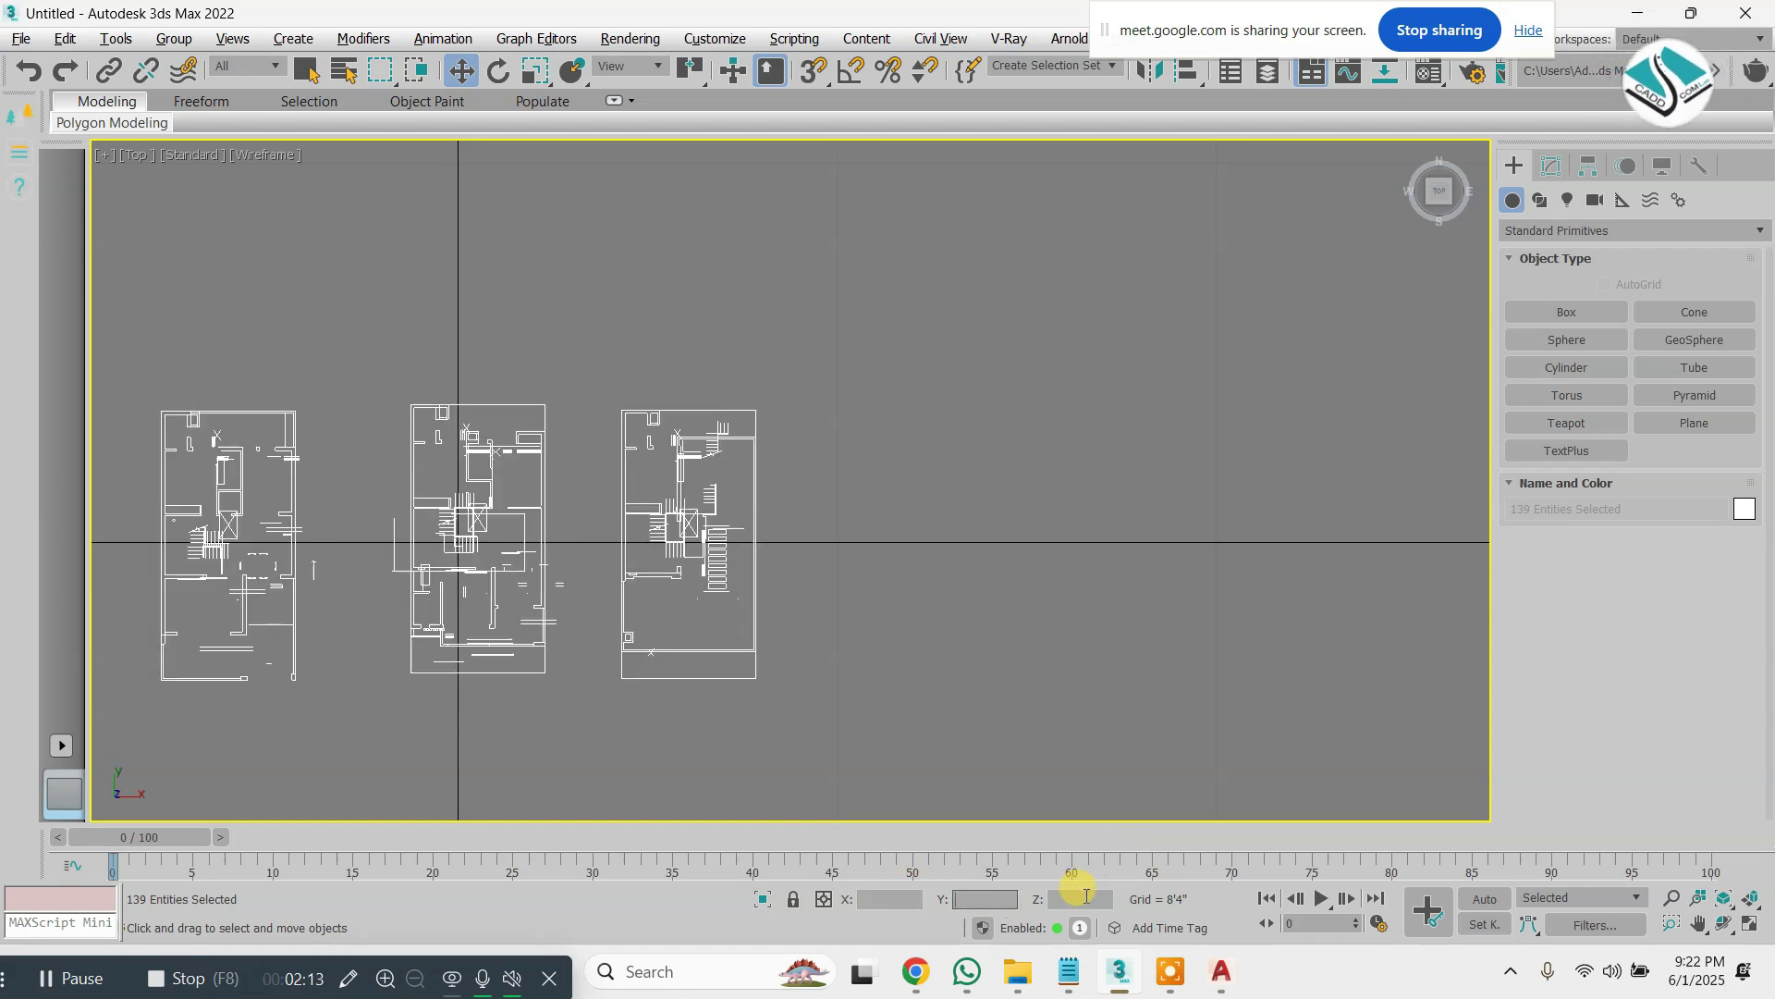
Examine the repositioned plan linework in the four viewports and up close in the maximized Perspective view
{"action": "middle_click_drag", "start_coordinate": [767, 588], "coordinate": [805, 750]}
{"action": "key", "text": "alt+w"}
{"action": "middle_click", "coordinate": [959, 550]}
{"action": "key", "text": "alt+w"}
{"action": "key", "text": "alt+w"}
{"action": "left_click", "coordinate": [632, 286]}
{"action": "key", "text": "ctrl+a"}
{"action": "key", "text": "a"}
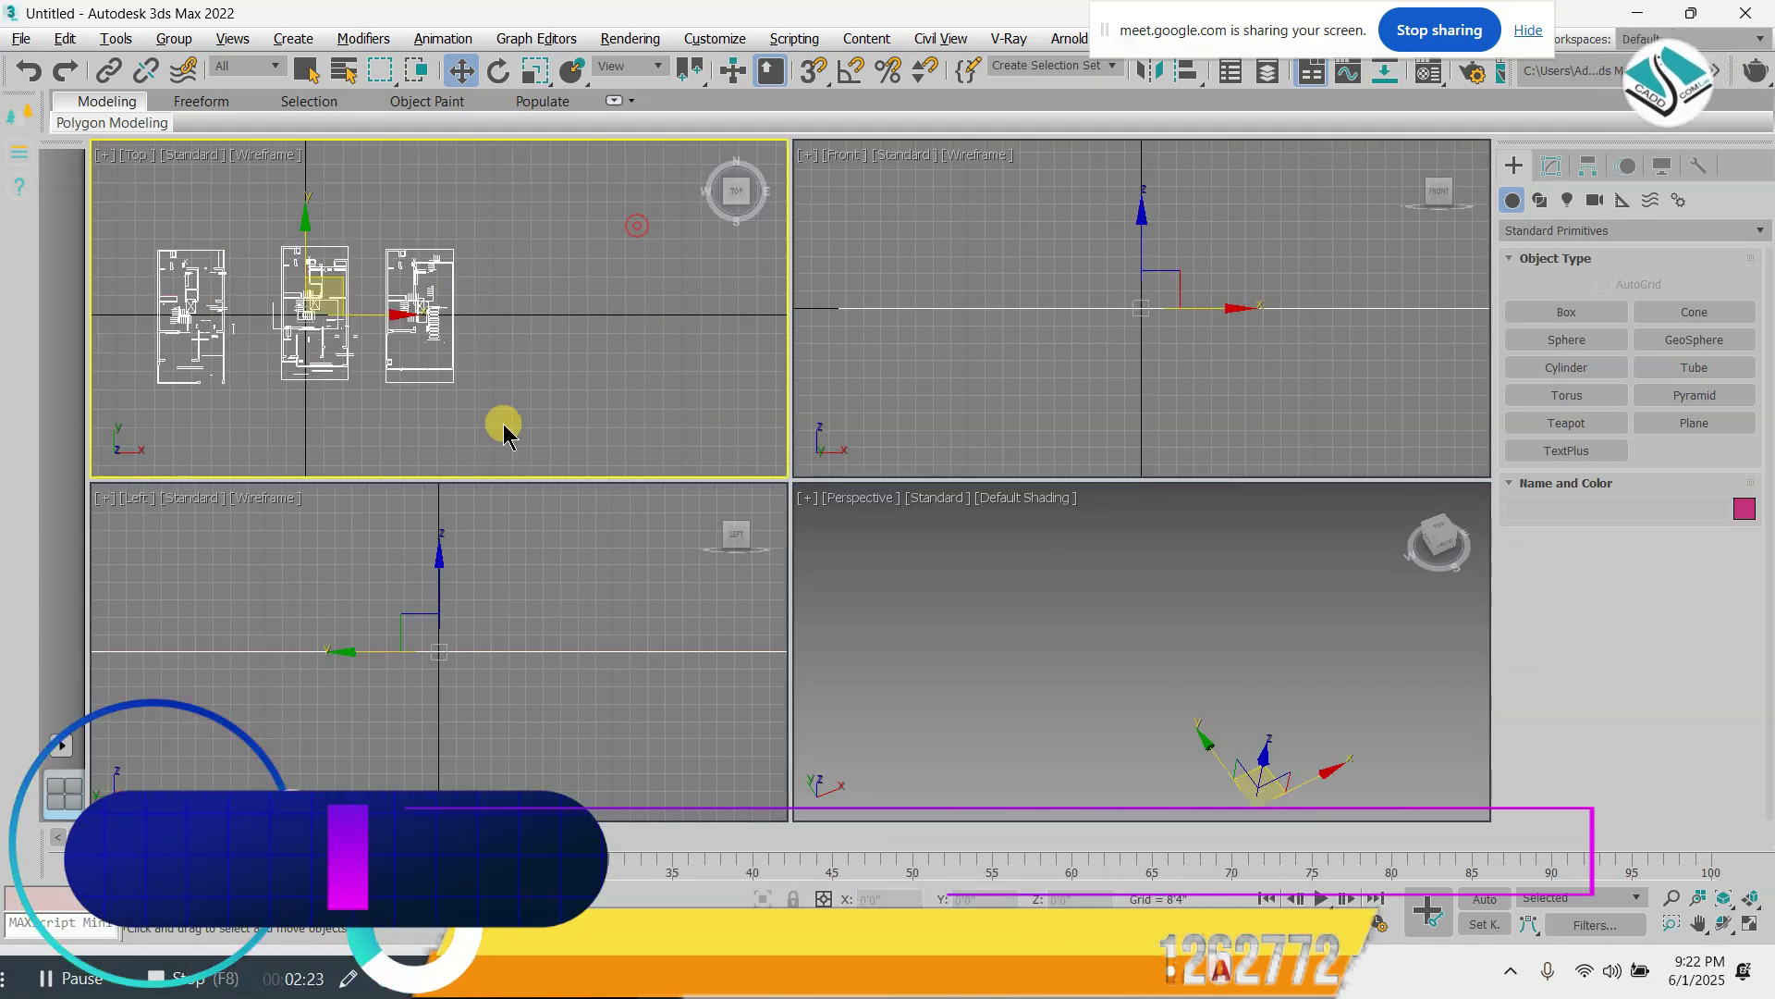
{"action": "right_click", "coordinate": [999, 555]}
{"action": "key", "text": "z"}
{"action": "key", "text": "alt+w"}
{"action": "middle_click_drag", "start_coordinate": [935, 580], "coordinate": [869, 528], "text": "alt"}
{"action": "scroll", "coordinate": [555, 505], "scroll_direction": "up", "scroll_amount": 5}
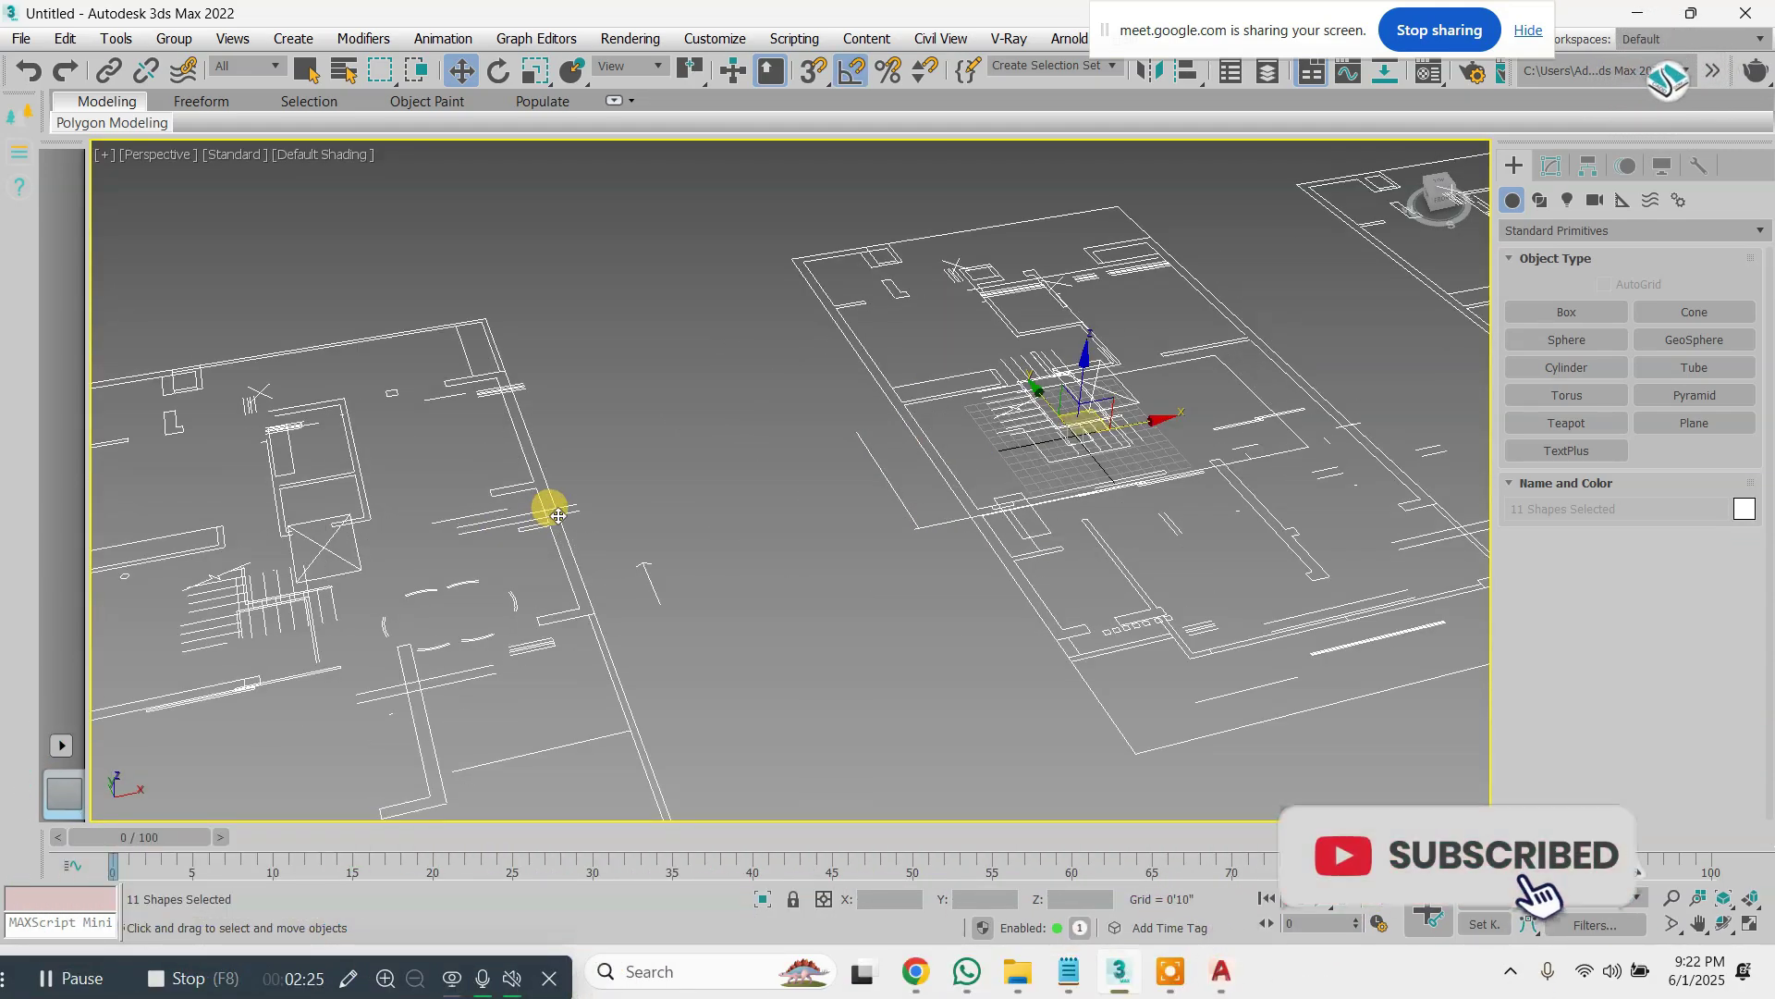
Return to the four-viewport display and change the viewport layout to two side-by-side vertical views
{"action": "middle_click_drag", "start_coordinate": [695, 504], "coordinate": [735, 504]}
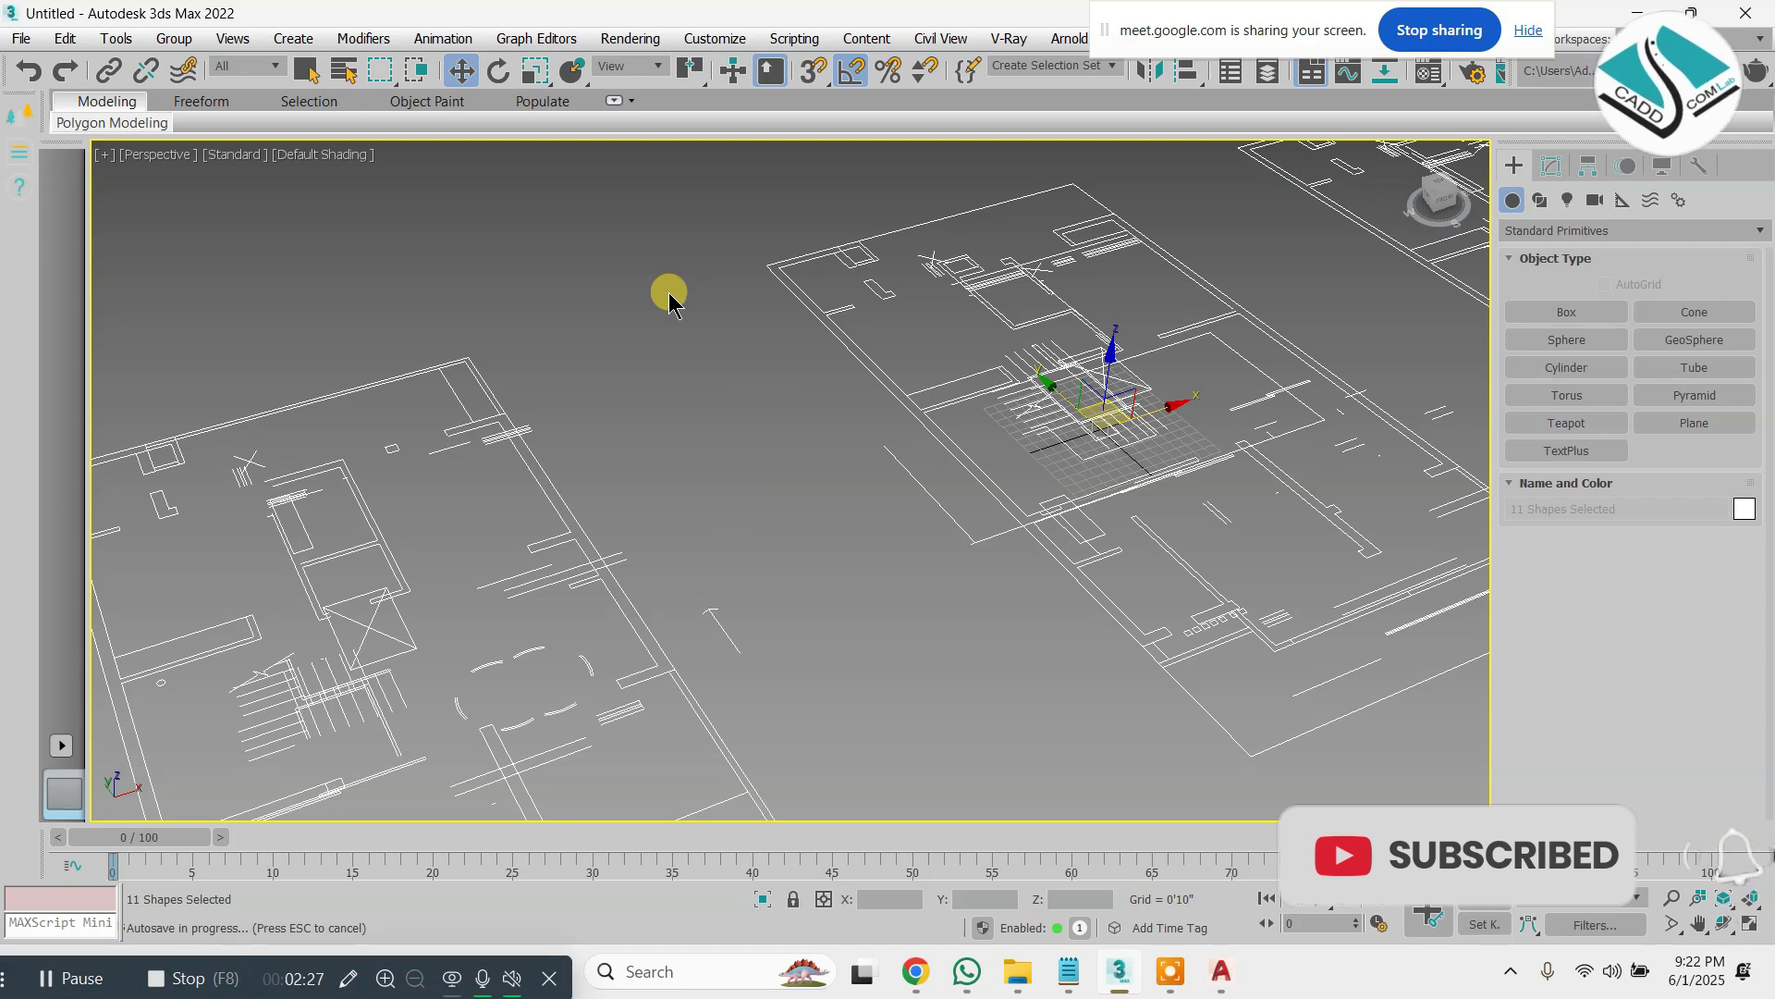
{"action": "key", "text": "t"}
{"action": "key", "text": "alt+w"}
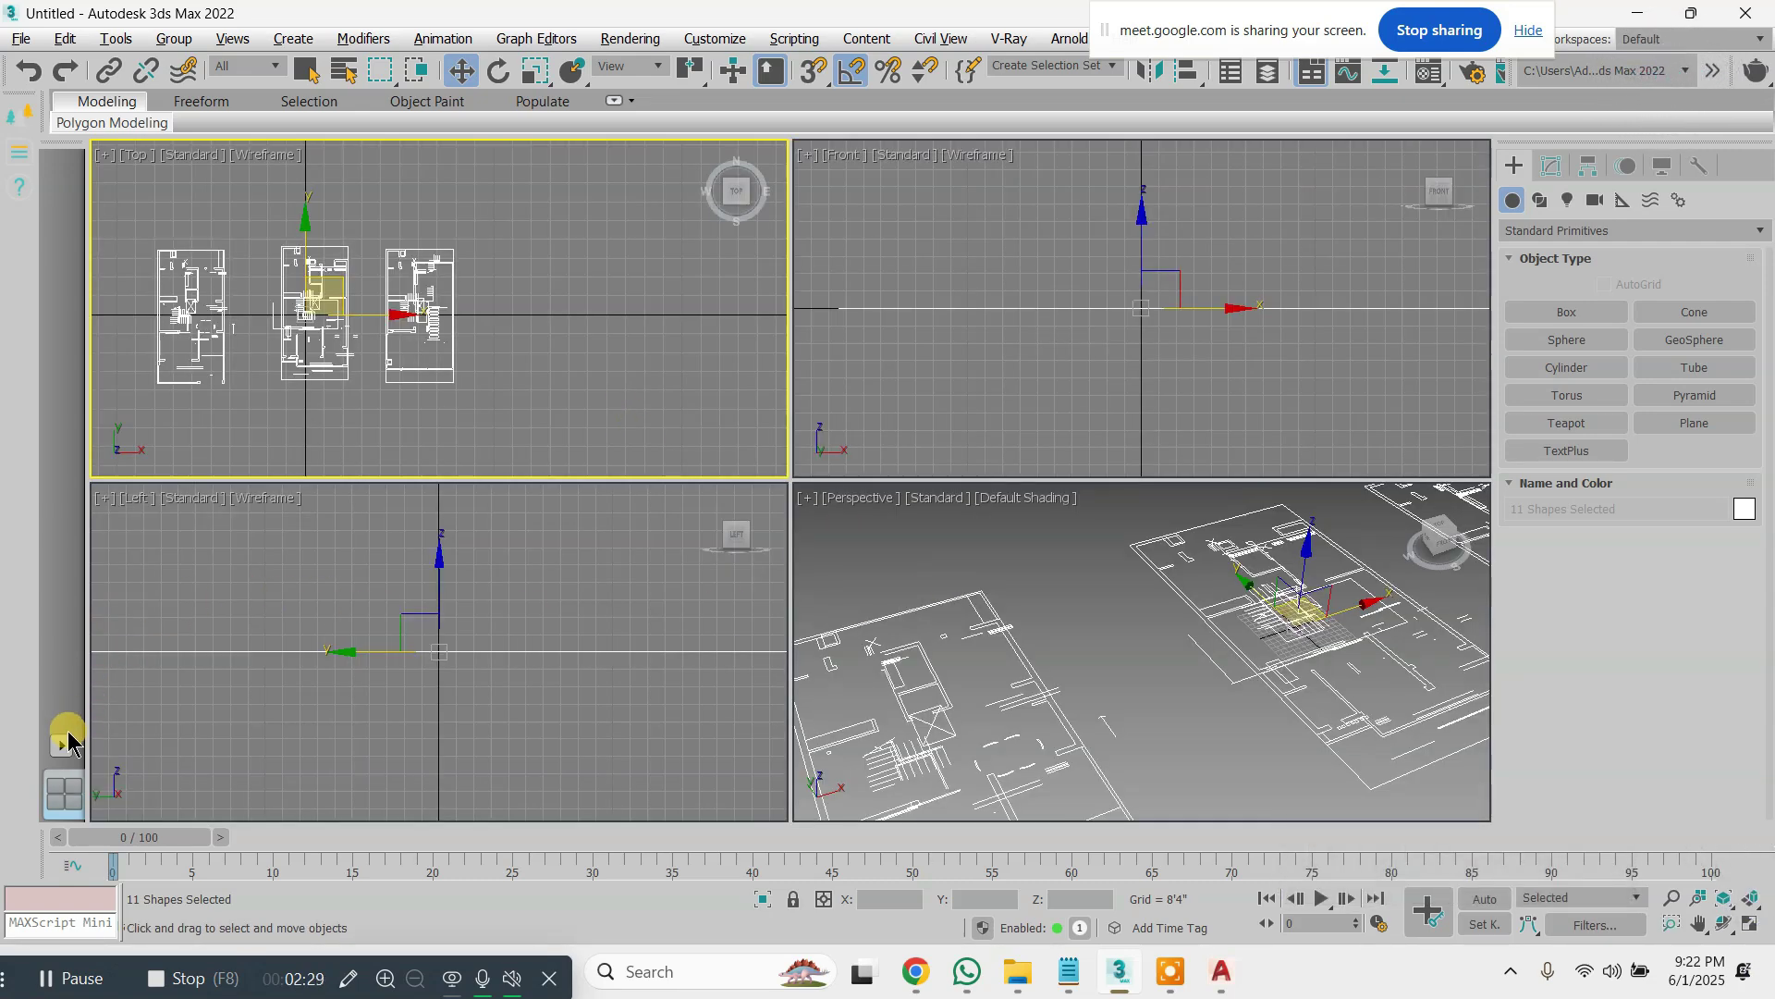
{"action": "left_click", "coordinate": [67, 742]}
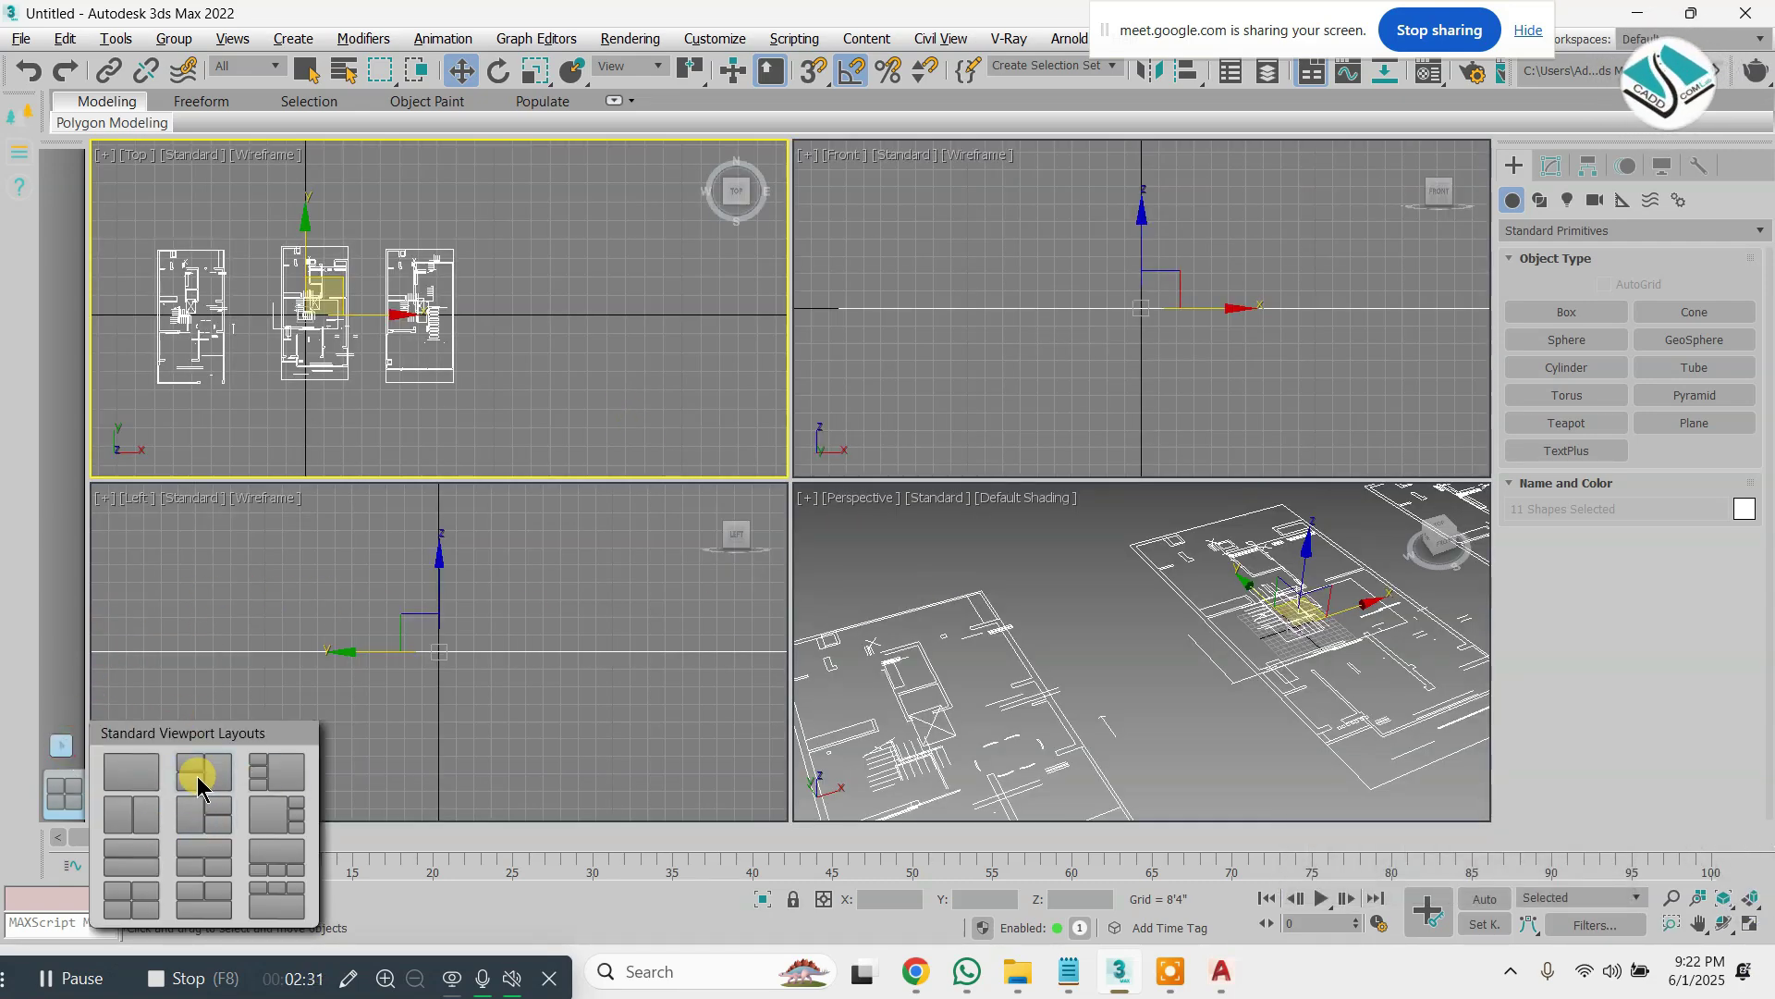
{"action": "left_click", "coordinate": [128, 826]}
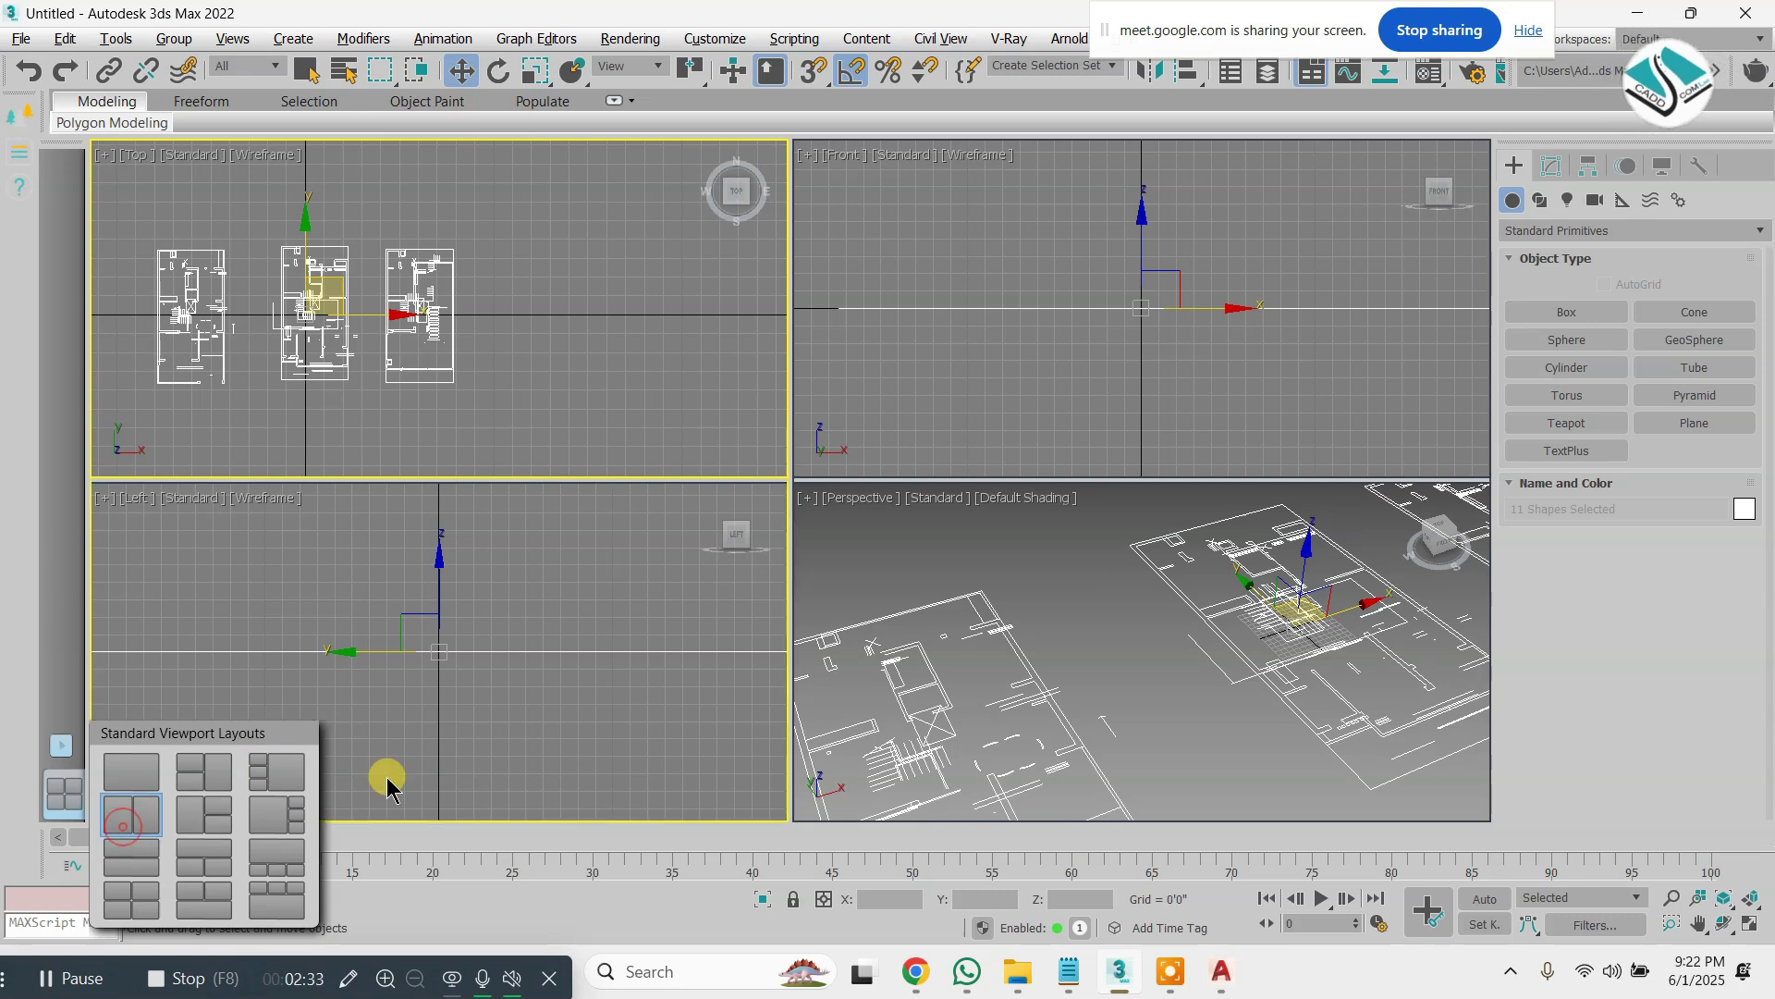
{"action": "left_click", "coordinate": [1035, 401]}
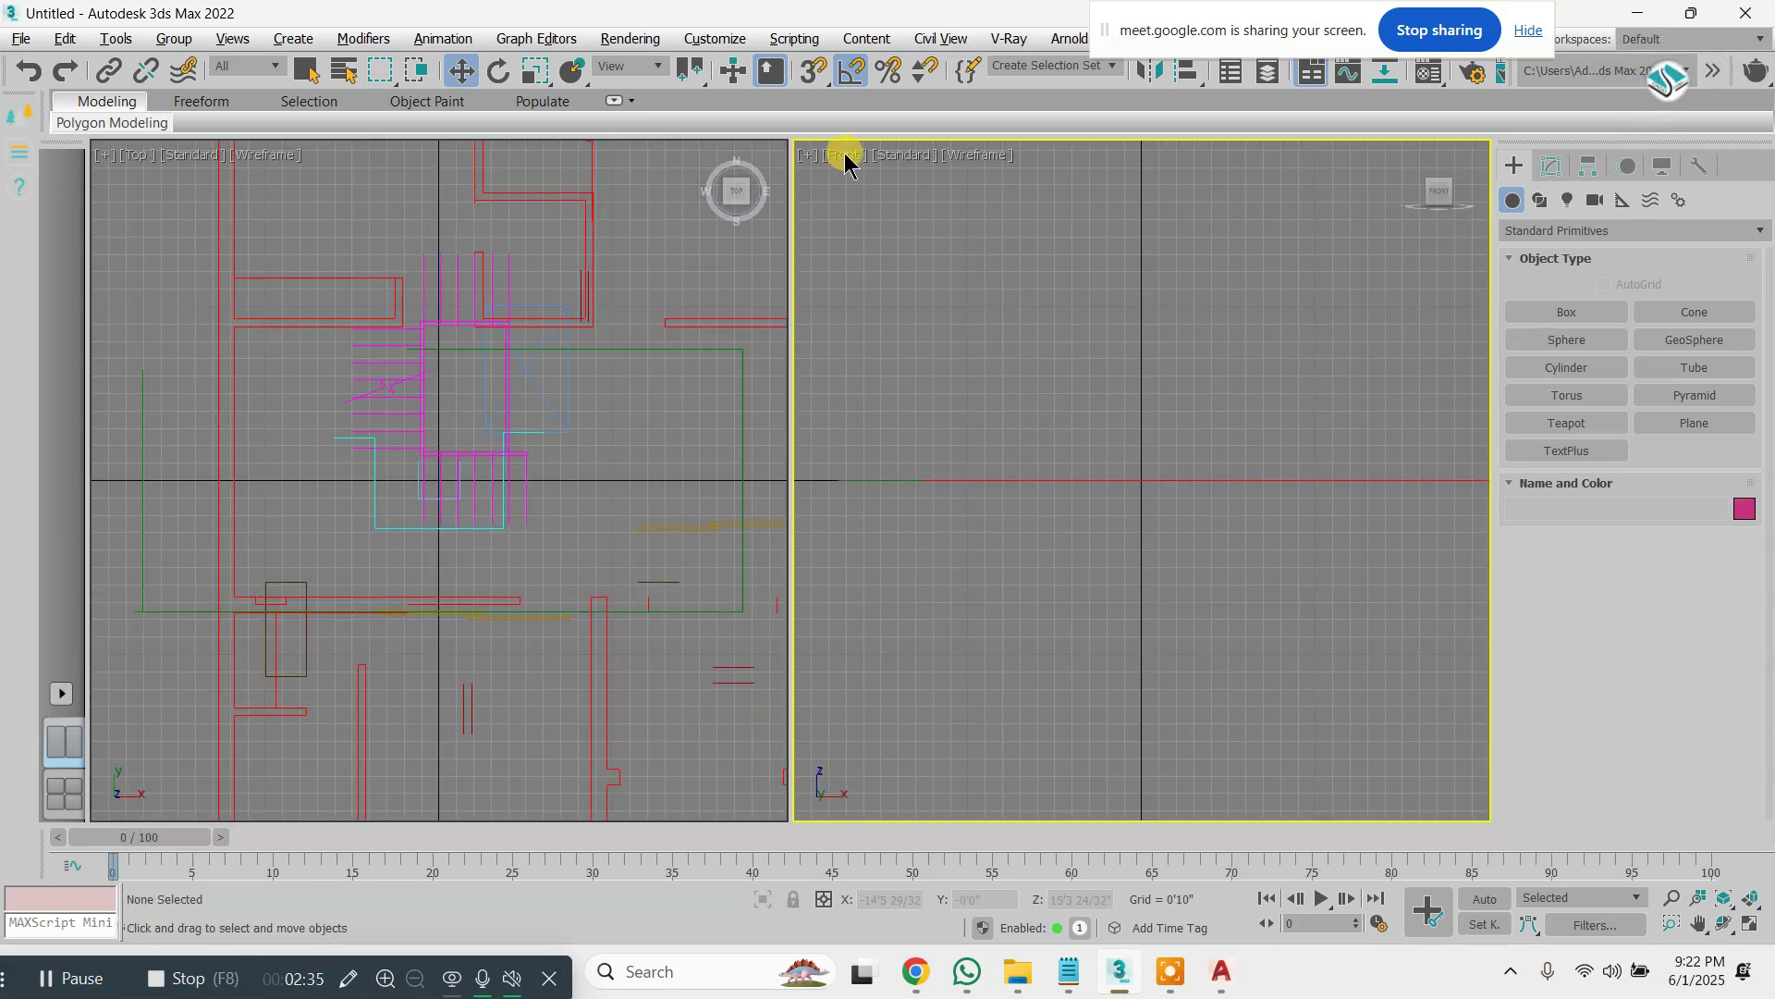
Change the Front viewport to Perspective, set it to the home orientation and frame the three plans in it
{"action": "left_click", "coordinate": [845, 157]}
{"action": "left_click", "coordinate": [910, 231]}
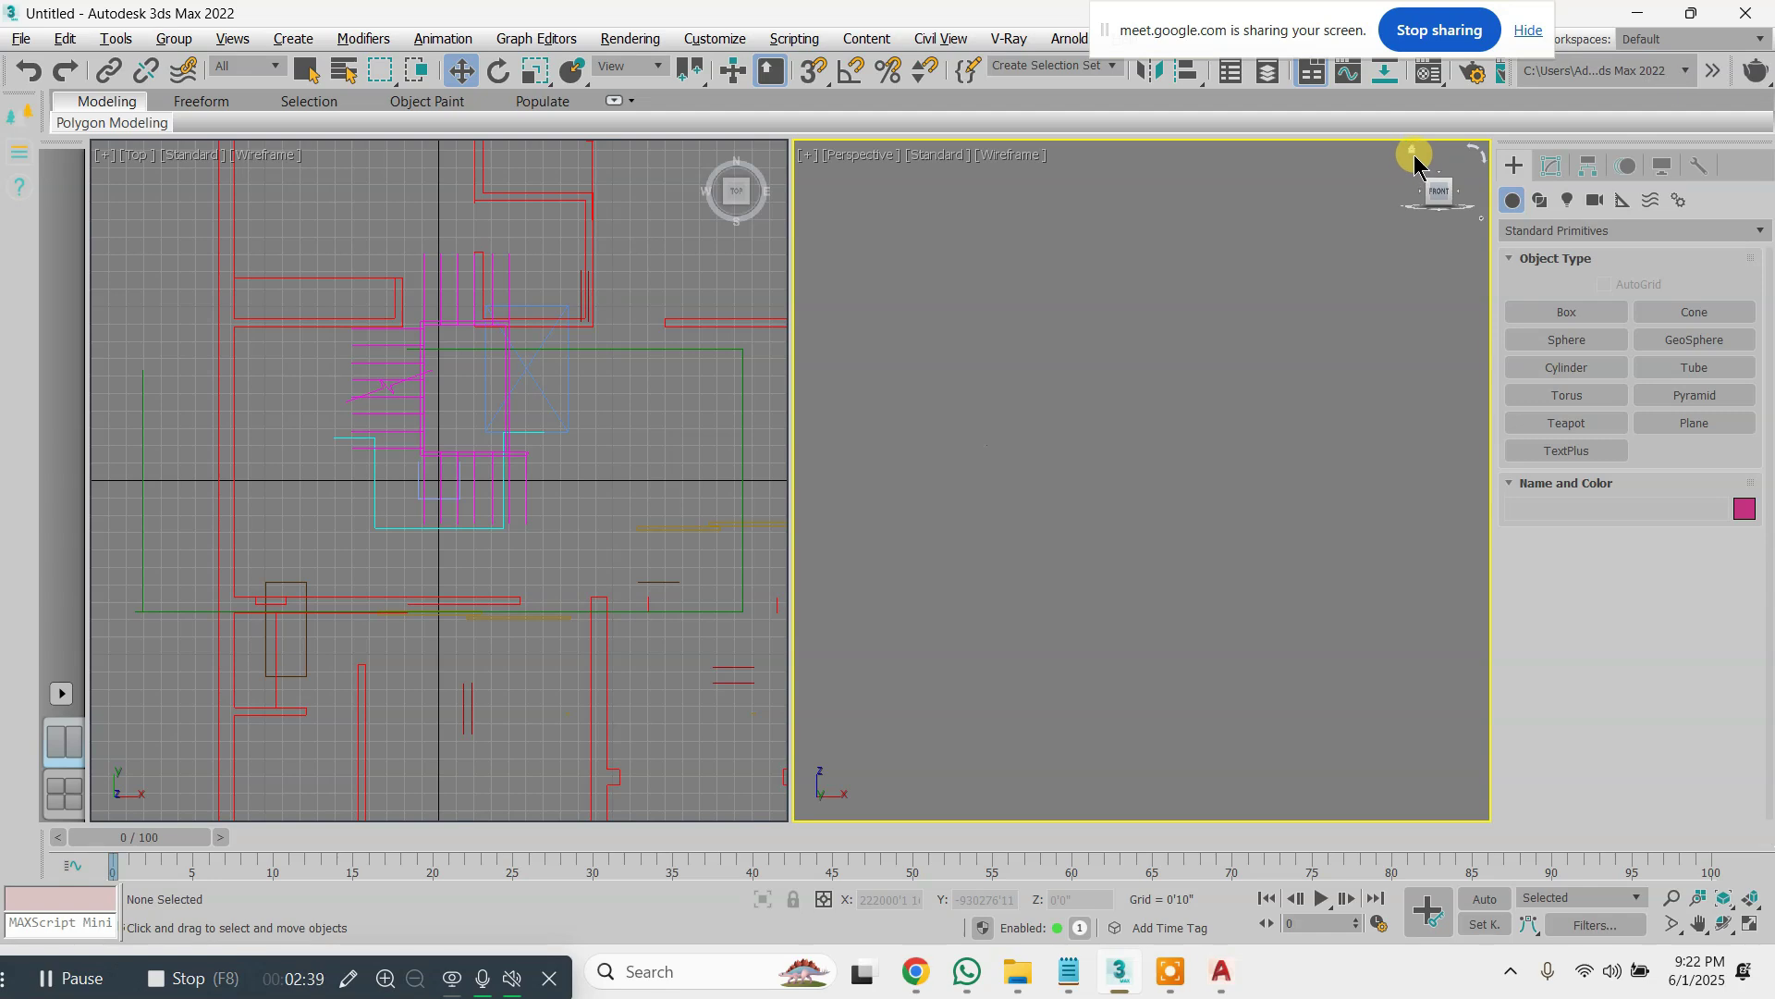
{"action": "left_click", "coordinate": [1410, 150]}
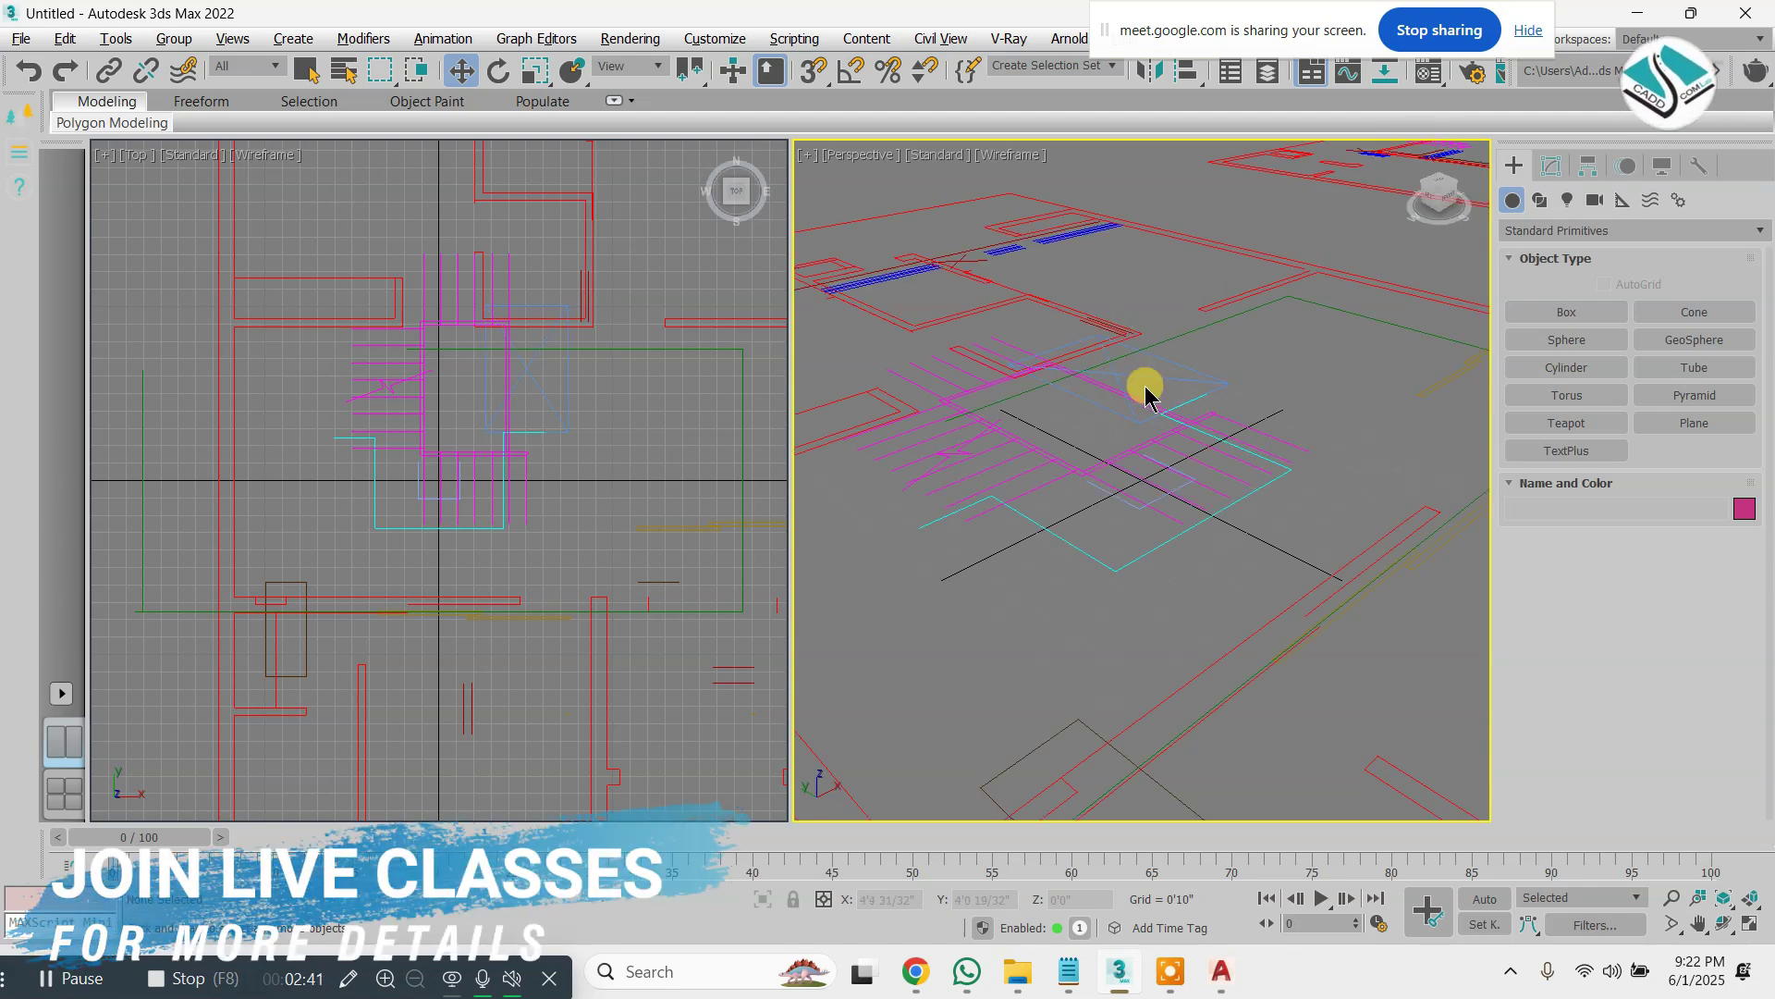
{"action": "scroll", "coordinate": [1143, 383], "scroll_direction": "down", "scroll_amount": 5}
{"action": "middle_click_drag", "start_coordinate": [1137, 376], "coordinate": [1123, 434]}
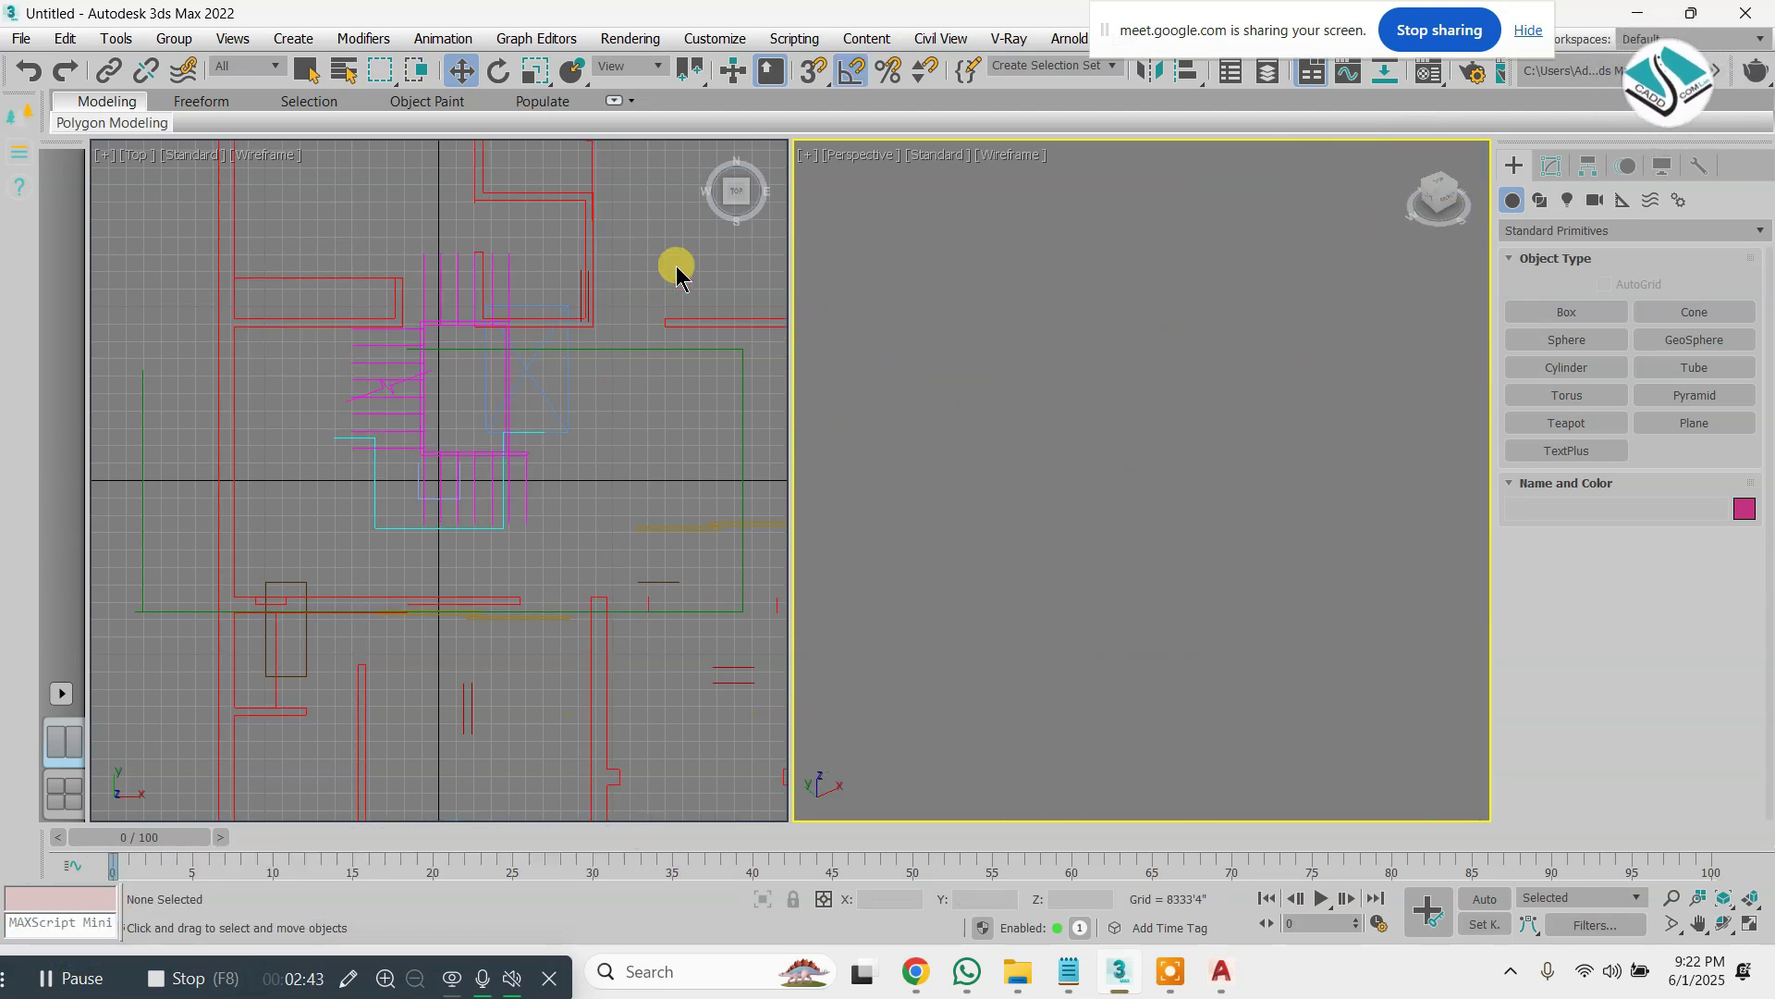
{"action": "left_click_drag", "start_coordinate": [678, 270], "coordinate": [447, 405]}
{"action": "middle_click", "coordinate": [947, 458]}
{"action": "key", "text": "z"}
{"action": "scroll", "coordinate": [943, 462], "scroll_direction": "up", "scroll_amount": 2}
{"action": "left_click", "coordinate": [968, 494]}
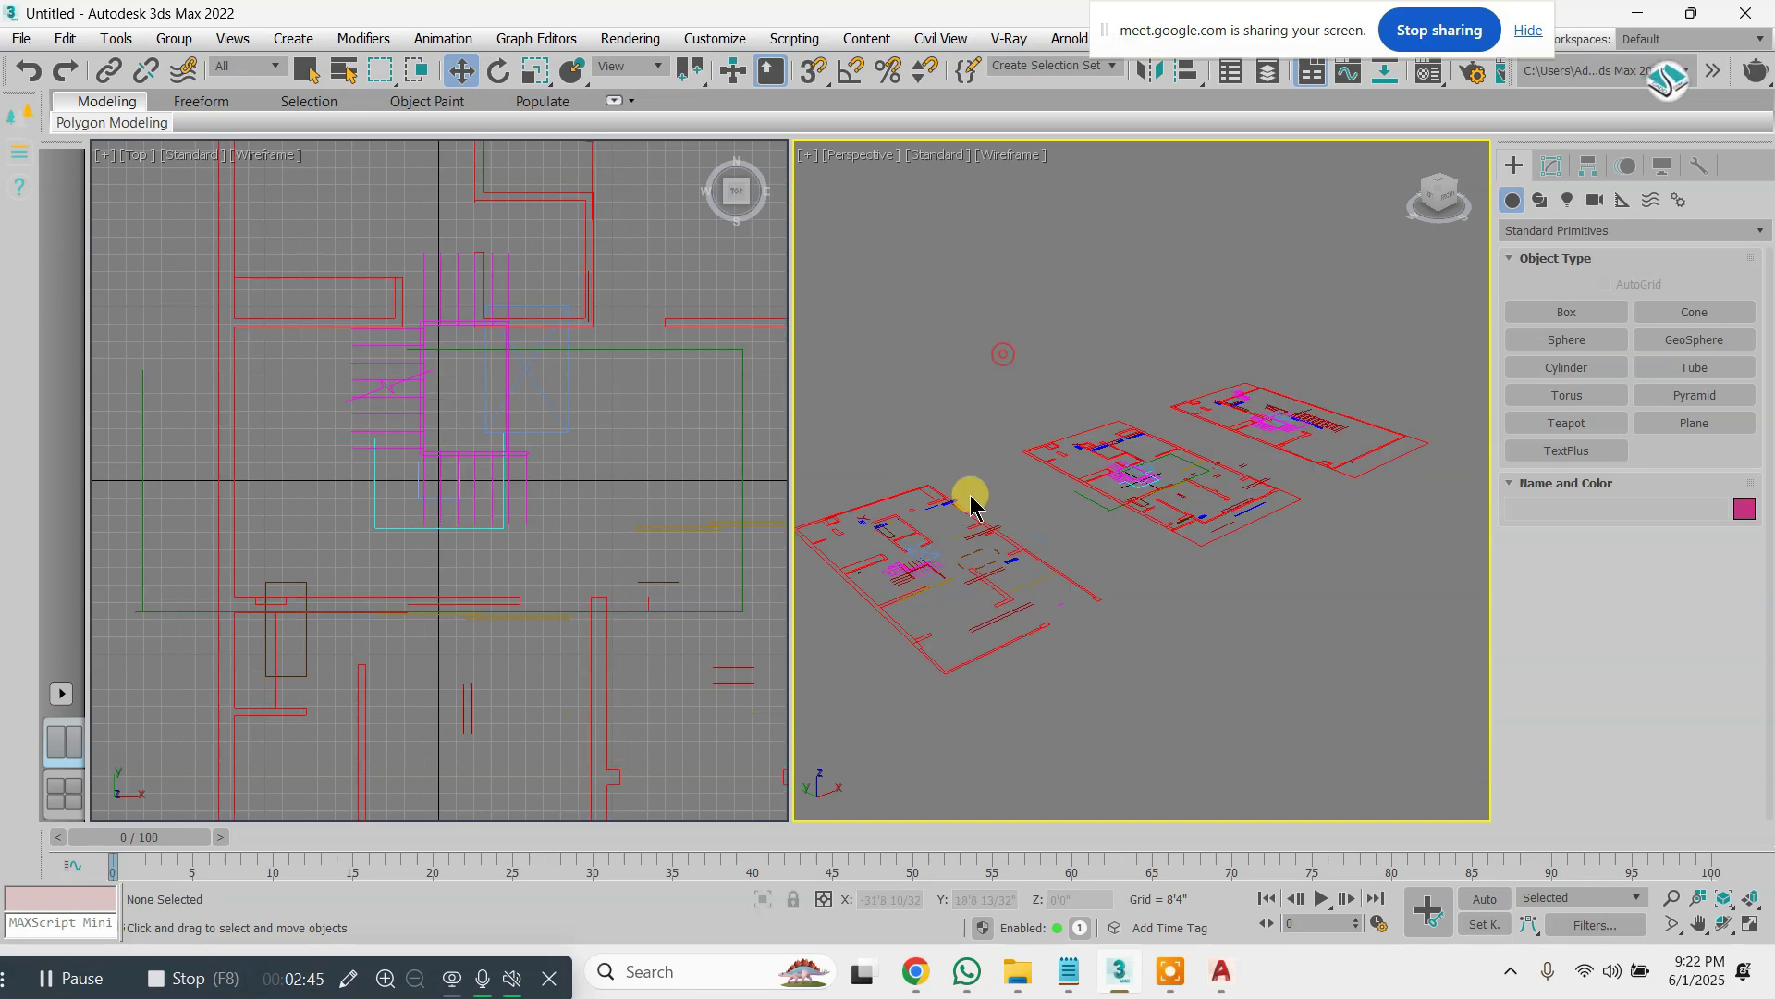
{"action": "scroll", "coordinate": [971, 481], "scroll_direction": "up", "scroll_amount": 4}
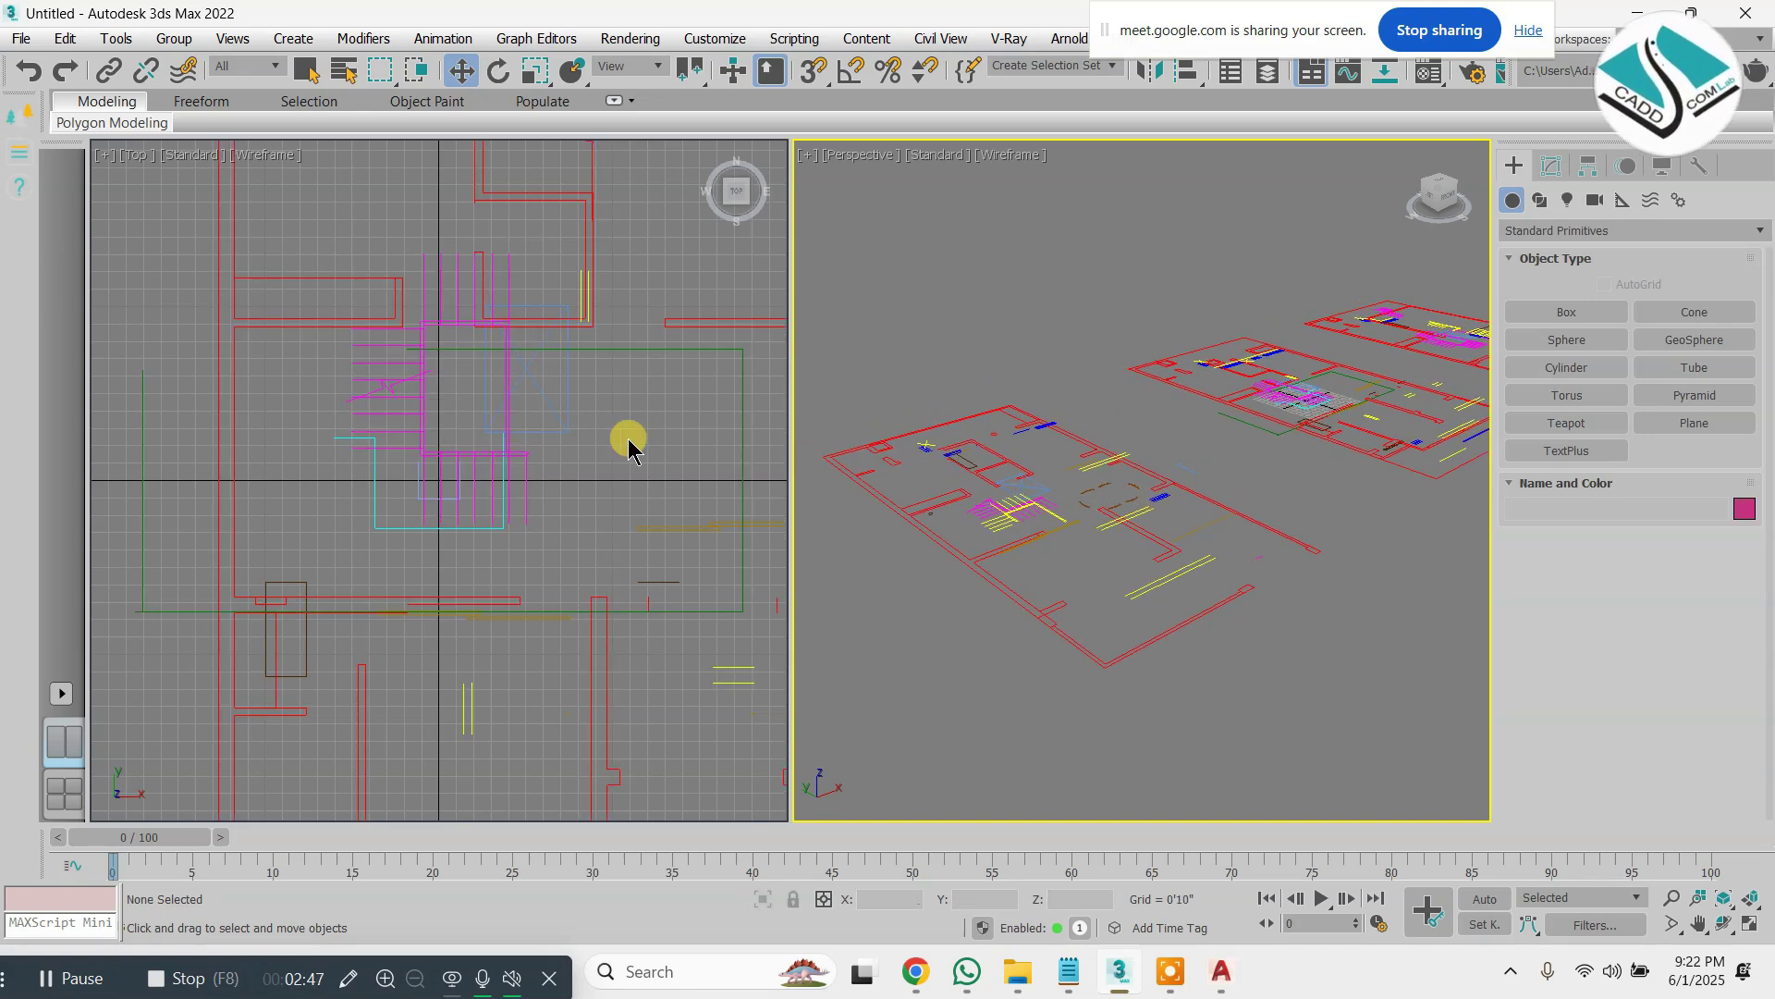
Turn on 3D snapping and set Vertex as the only active snap type in the grid and snap settings
{"action": "scroll", "coordinate": [614, 444], "scroll_direction": "down", "scroll_amount": 8}
{"action": "scroll", "coordinate": [536, 428], "scroll_direction": "up", "scroll_amount": 8}
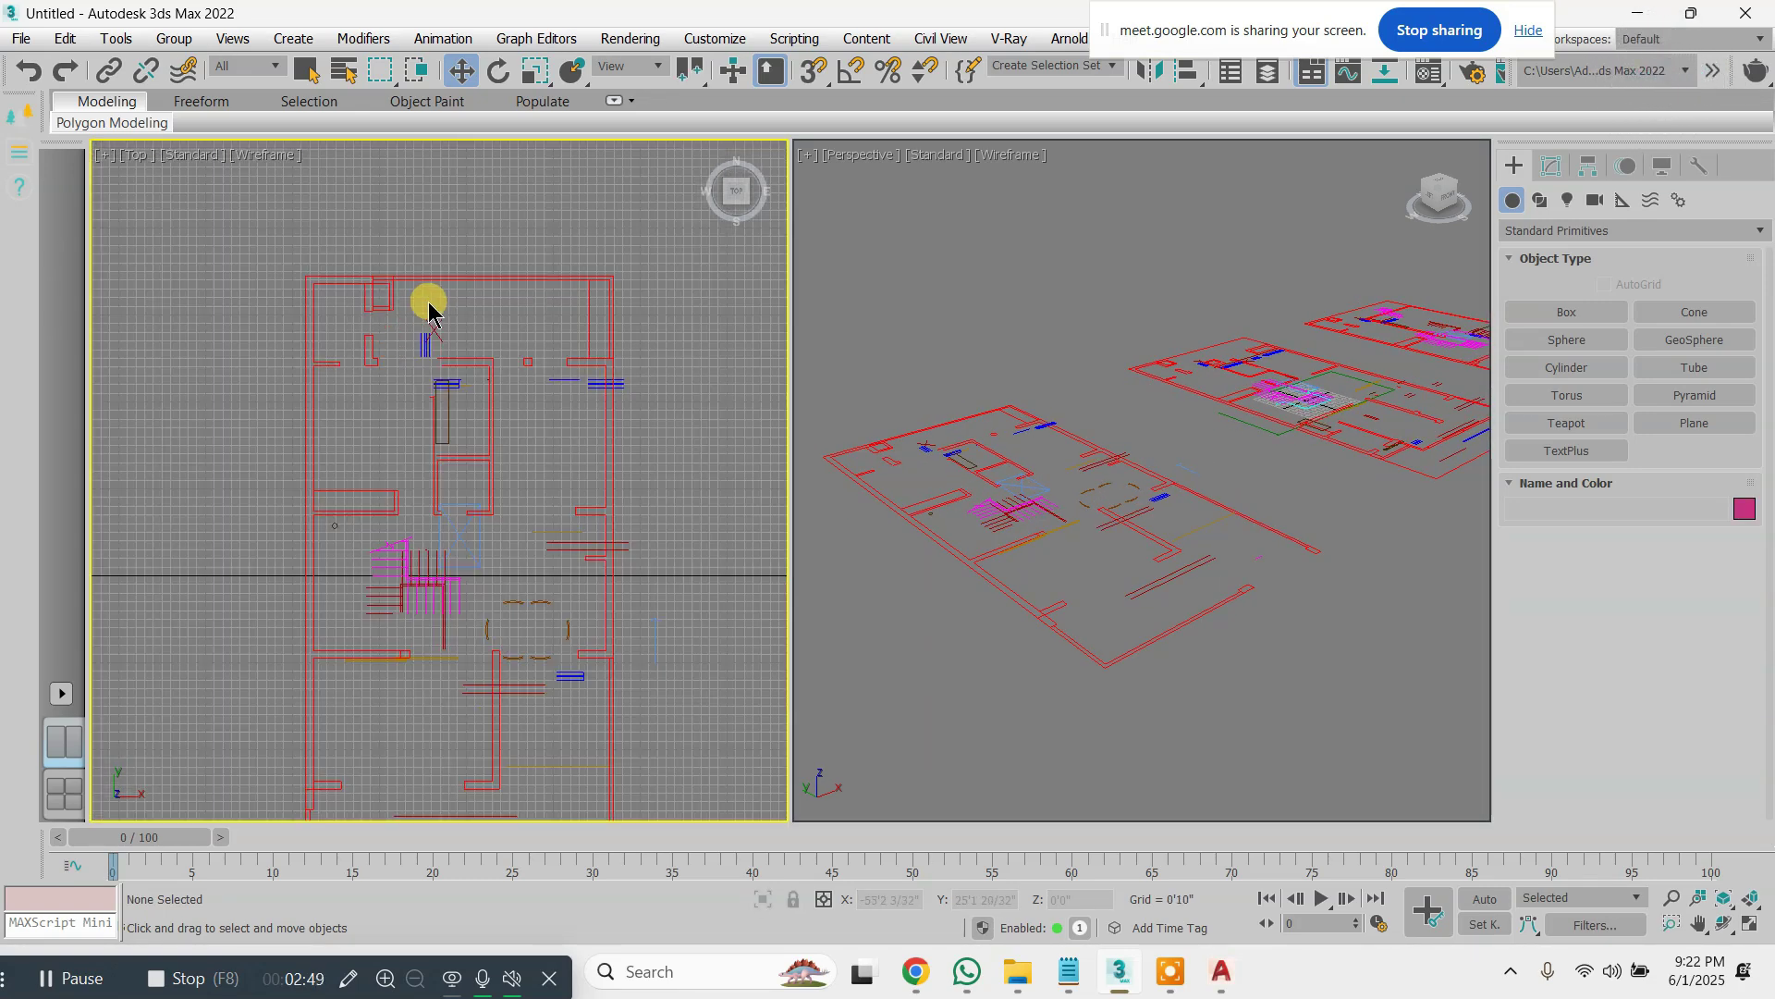
{"action": "left_click", "coordinate": [813, 74]}
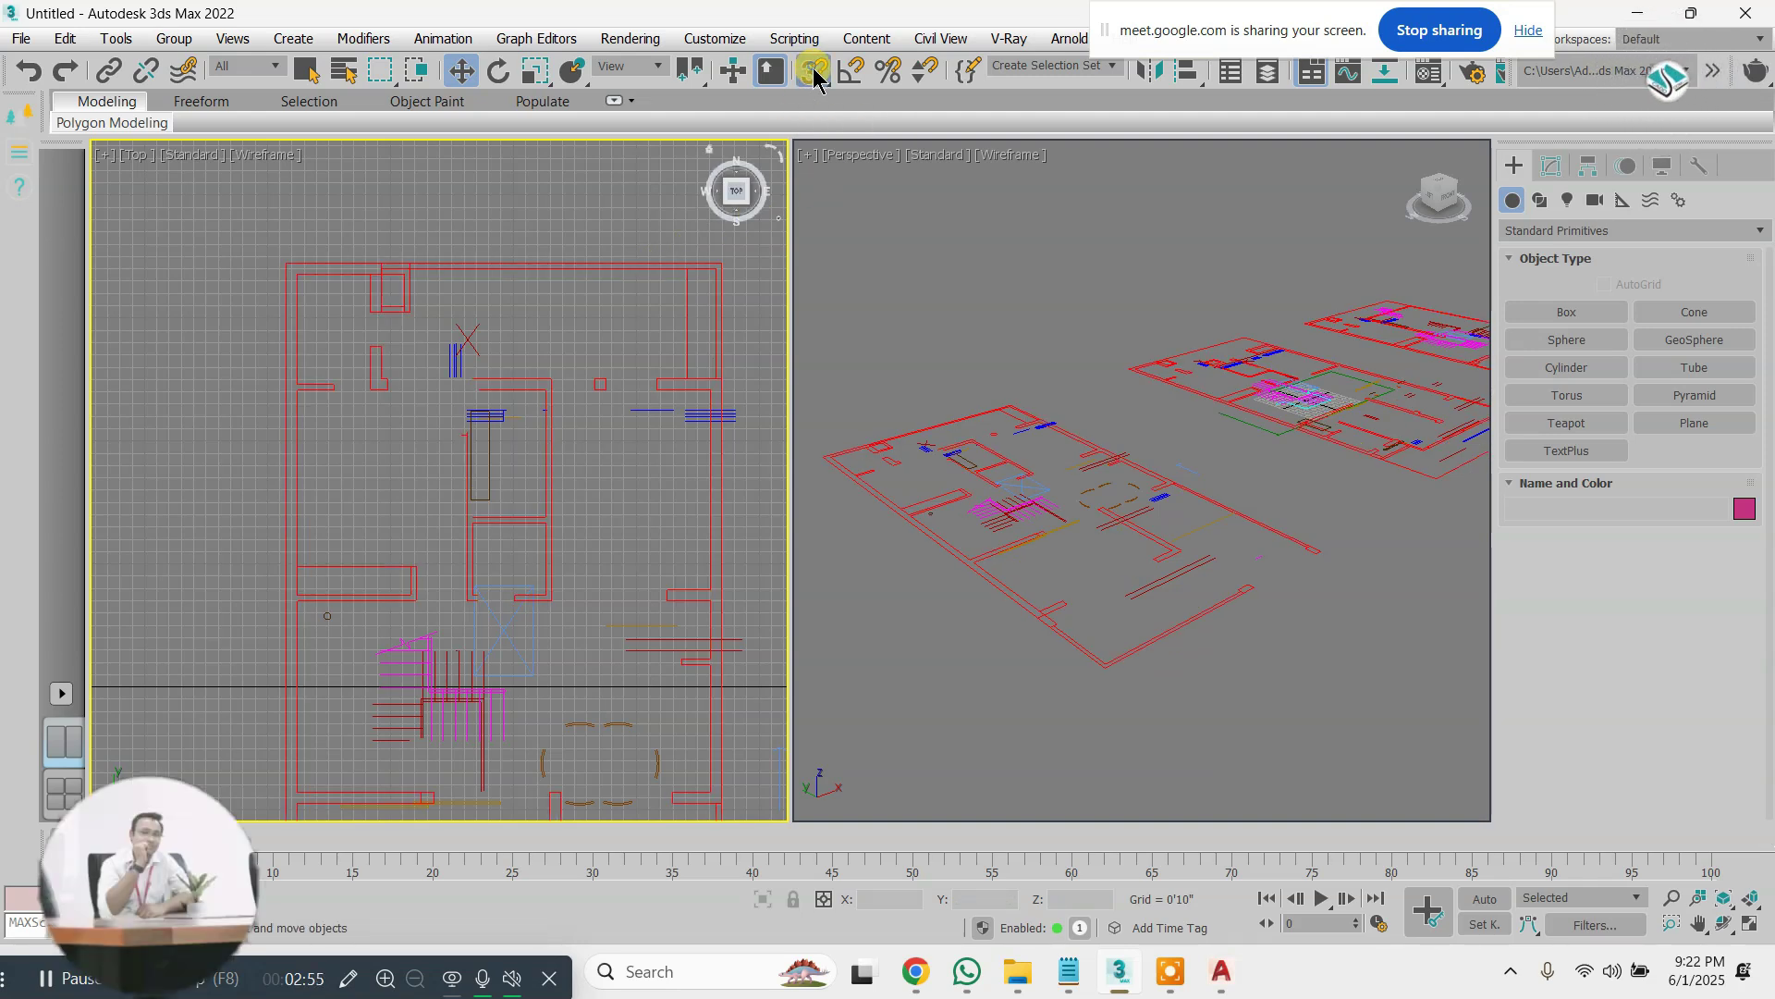
{"action": "right_click", "coordinate": [813, 74]}
{"action": "left_click", "coordinate": [695, 446]}
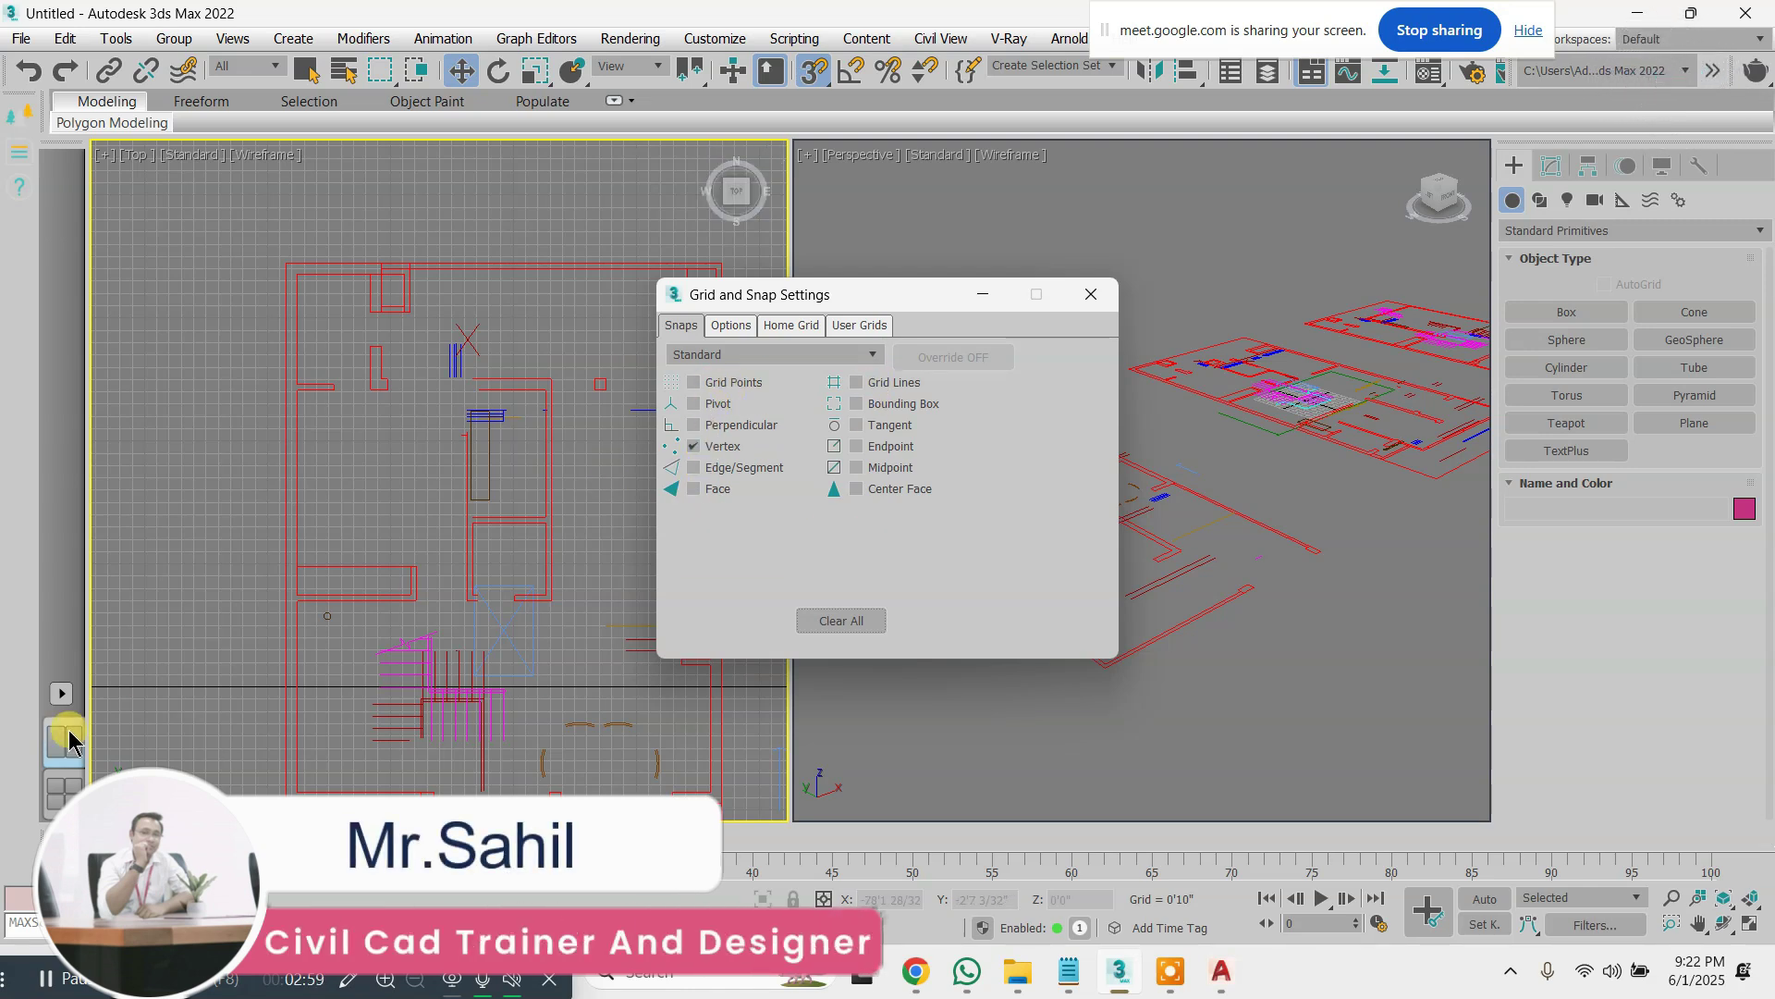
{"action": "left_click_drag", "start_coordinate": [2, 969], "coordinate": [21, 993]}
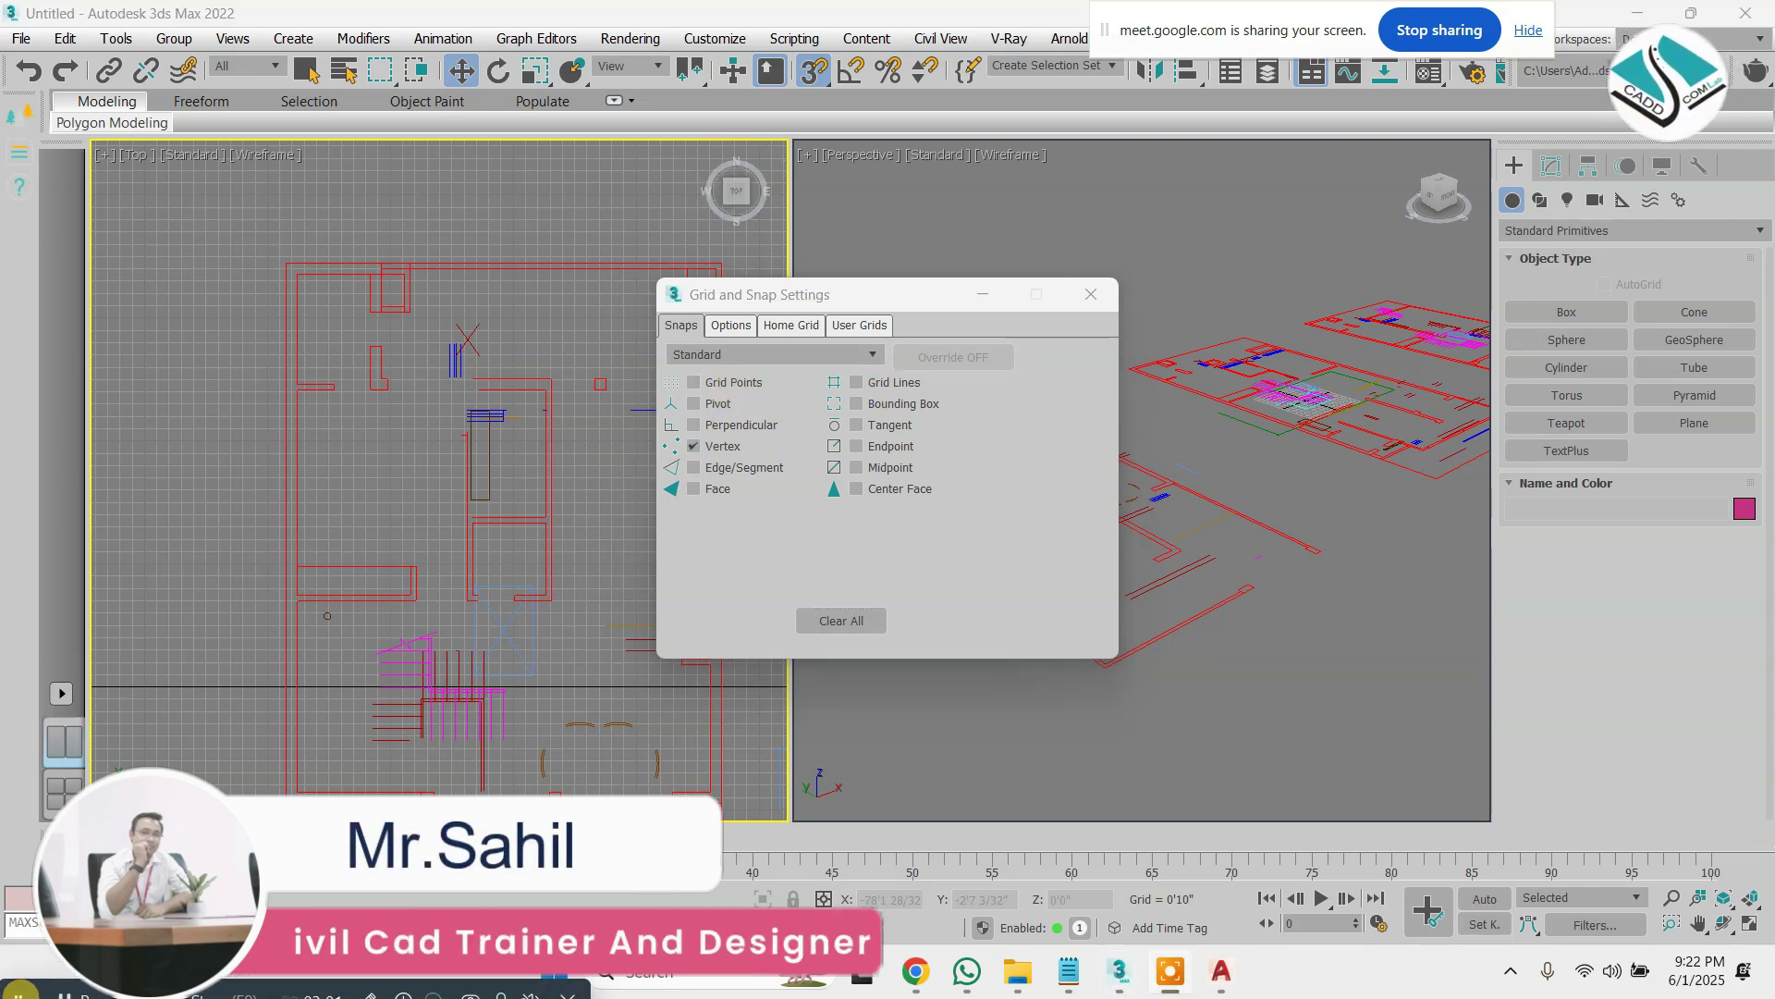
{"action": "left_click", "coordinate": [1091, 296]}
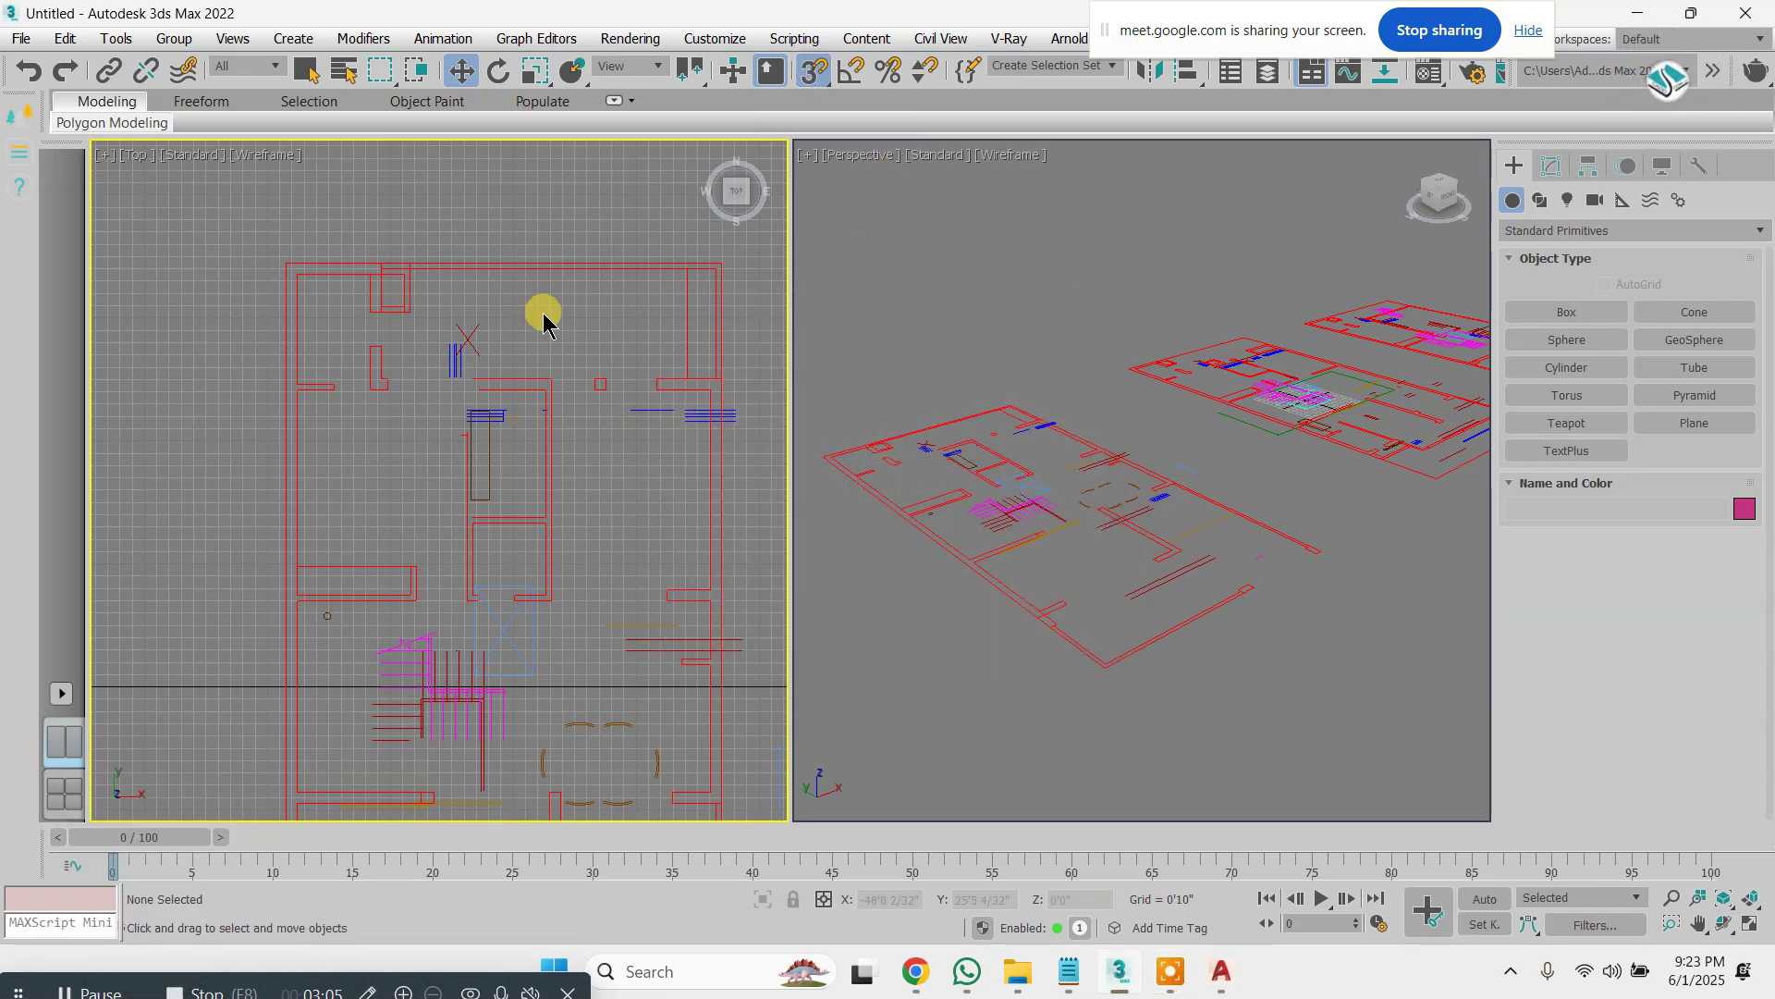
Examine the wall and opening linework of the imported plans in the Top view, both up close and as a whole
{"action": "scroll", "coordinate": [388, 300], "scroll_direction": "up", "scroll_amount": 3}
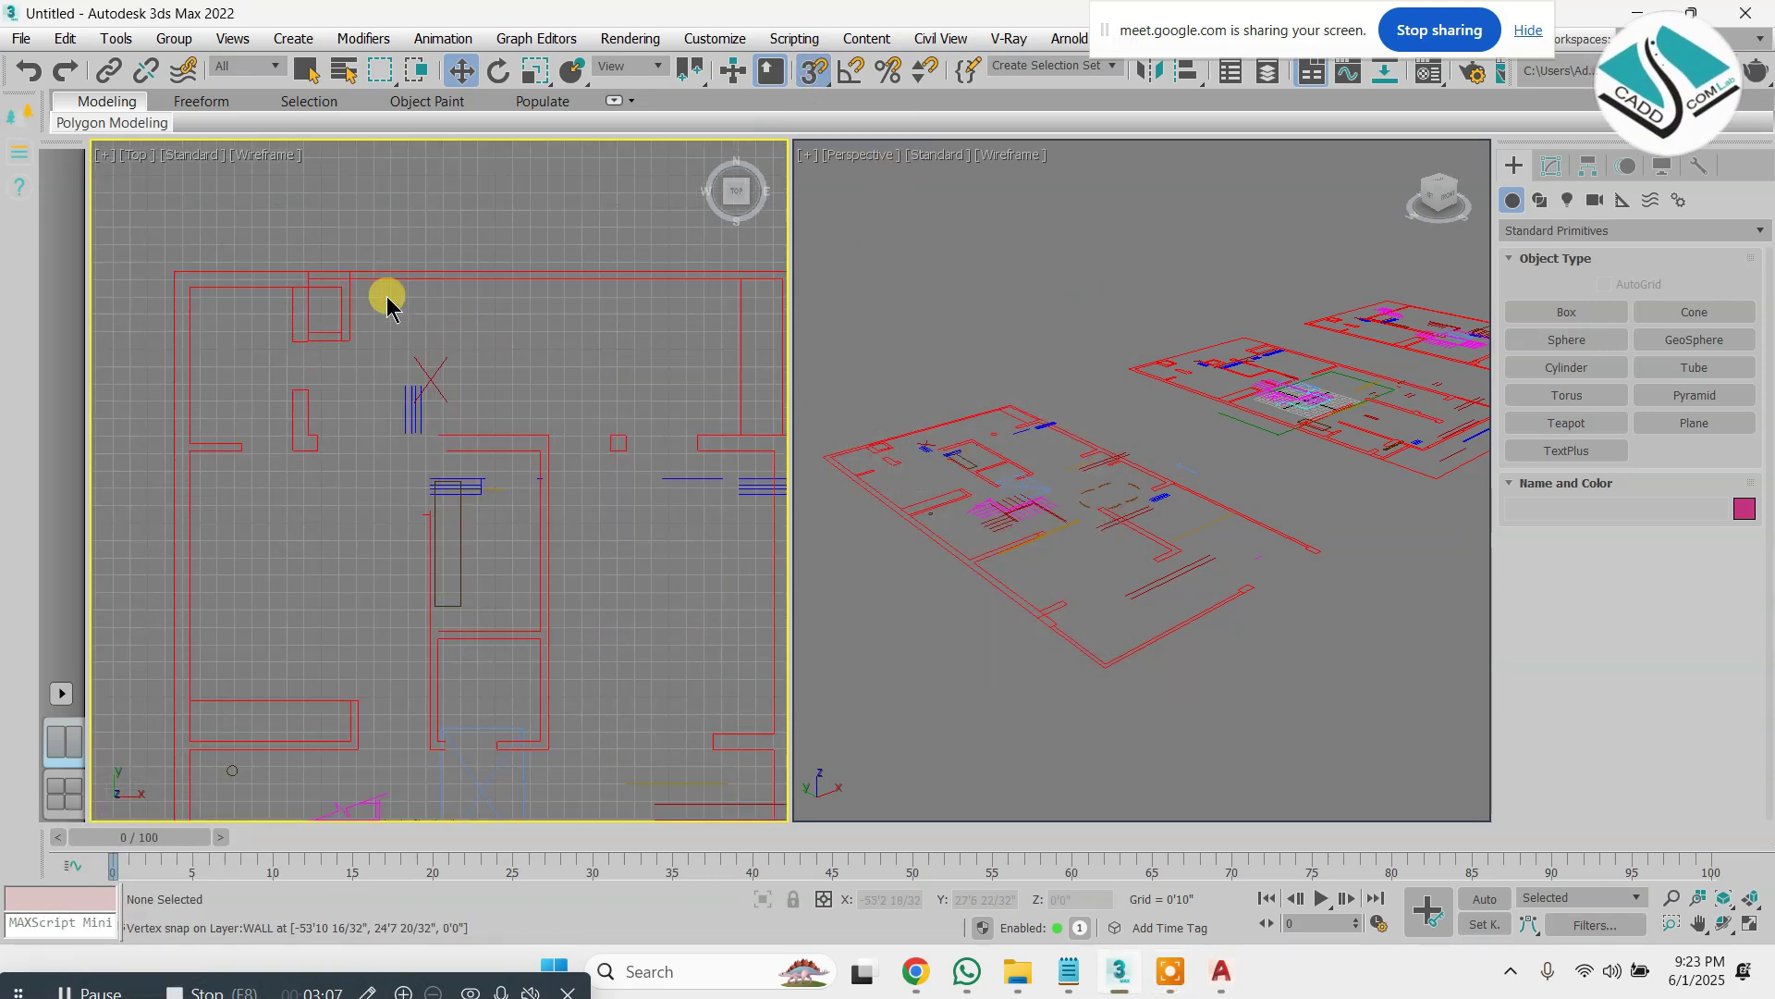
{"action": "scroll", "coordinate": [387, 300], "scroll_direction": "down", "scroll_amount": 2}
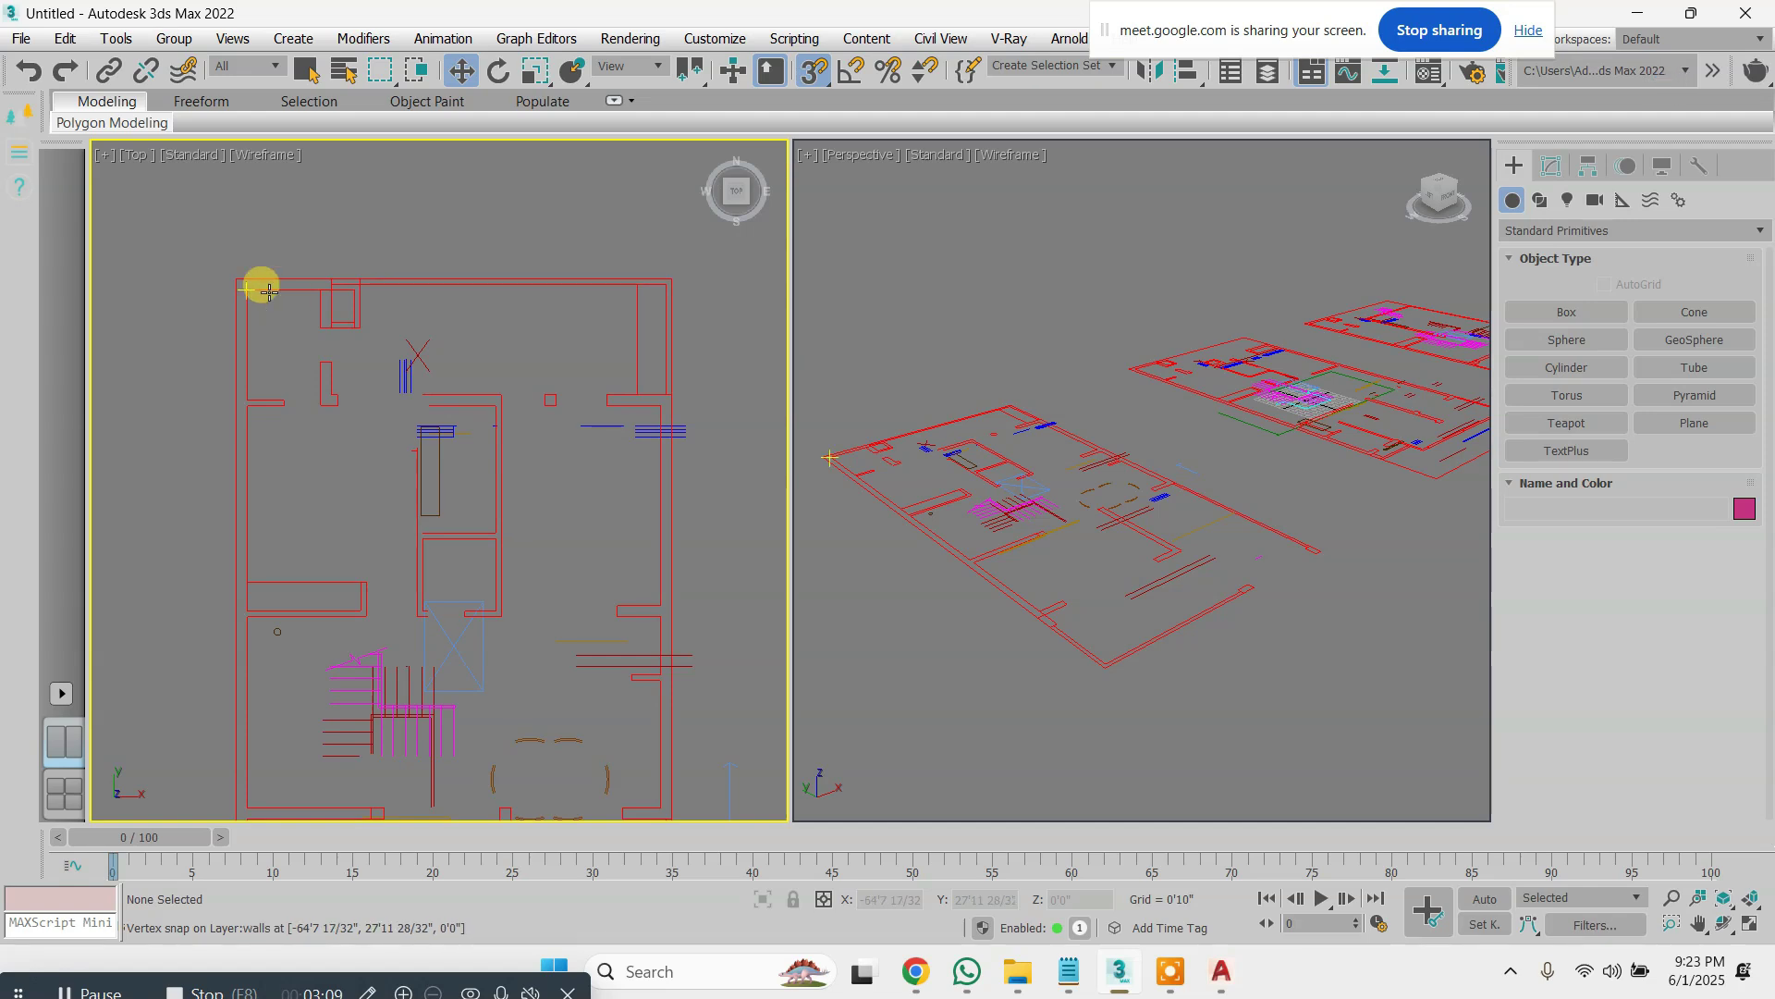
{"action": "scroll", "coordinate": [258, 286], "scroll_direction": "up", "scroll_amount": 3}
{"action": "left_click", "coordinate": [1535, 230]}
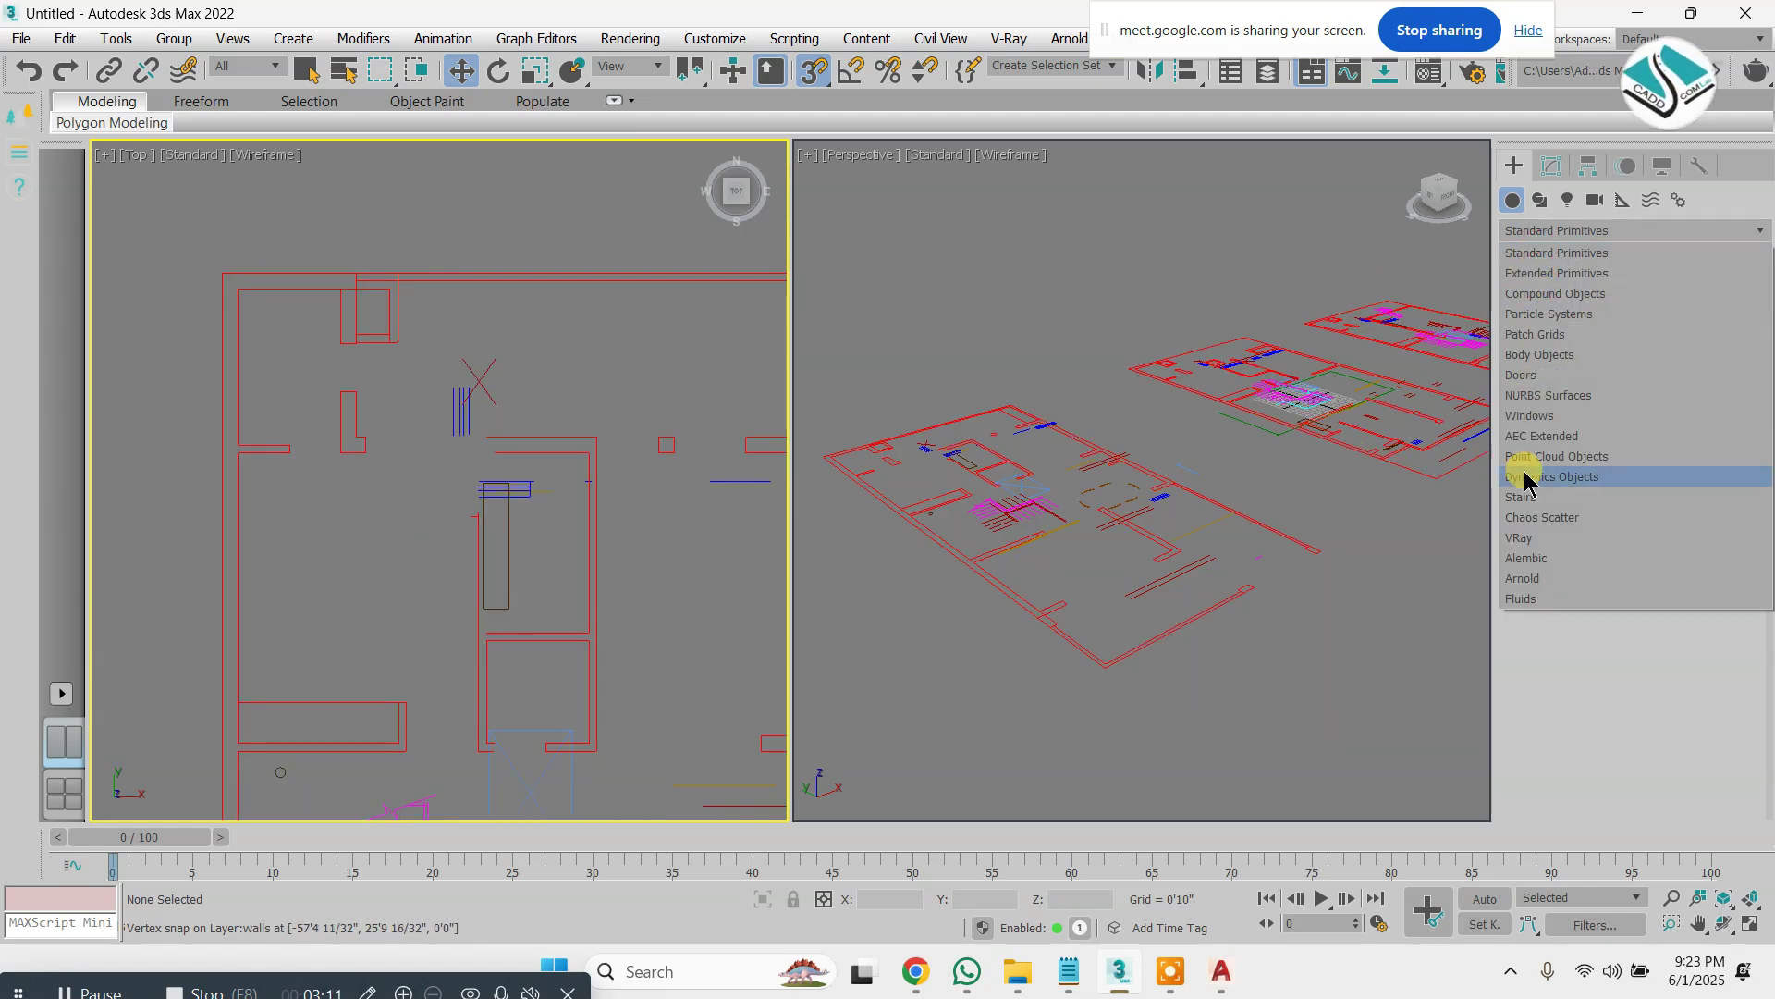
{"action": "left_click", "coordinate": [632, 401]}
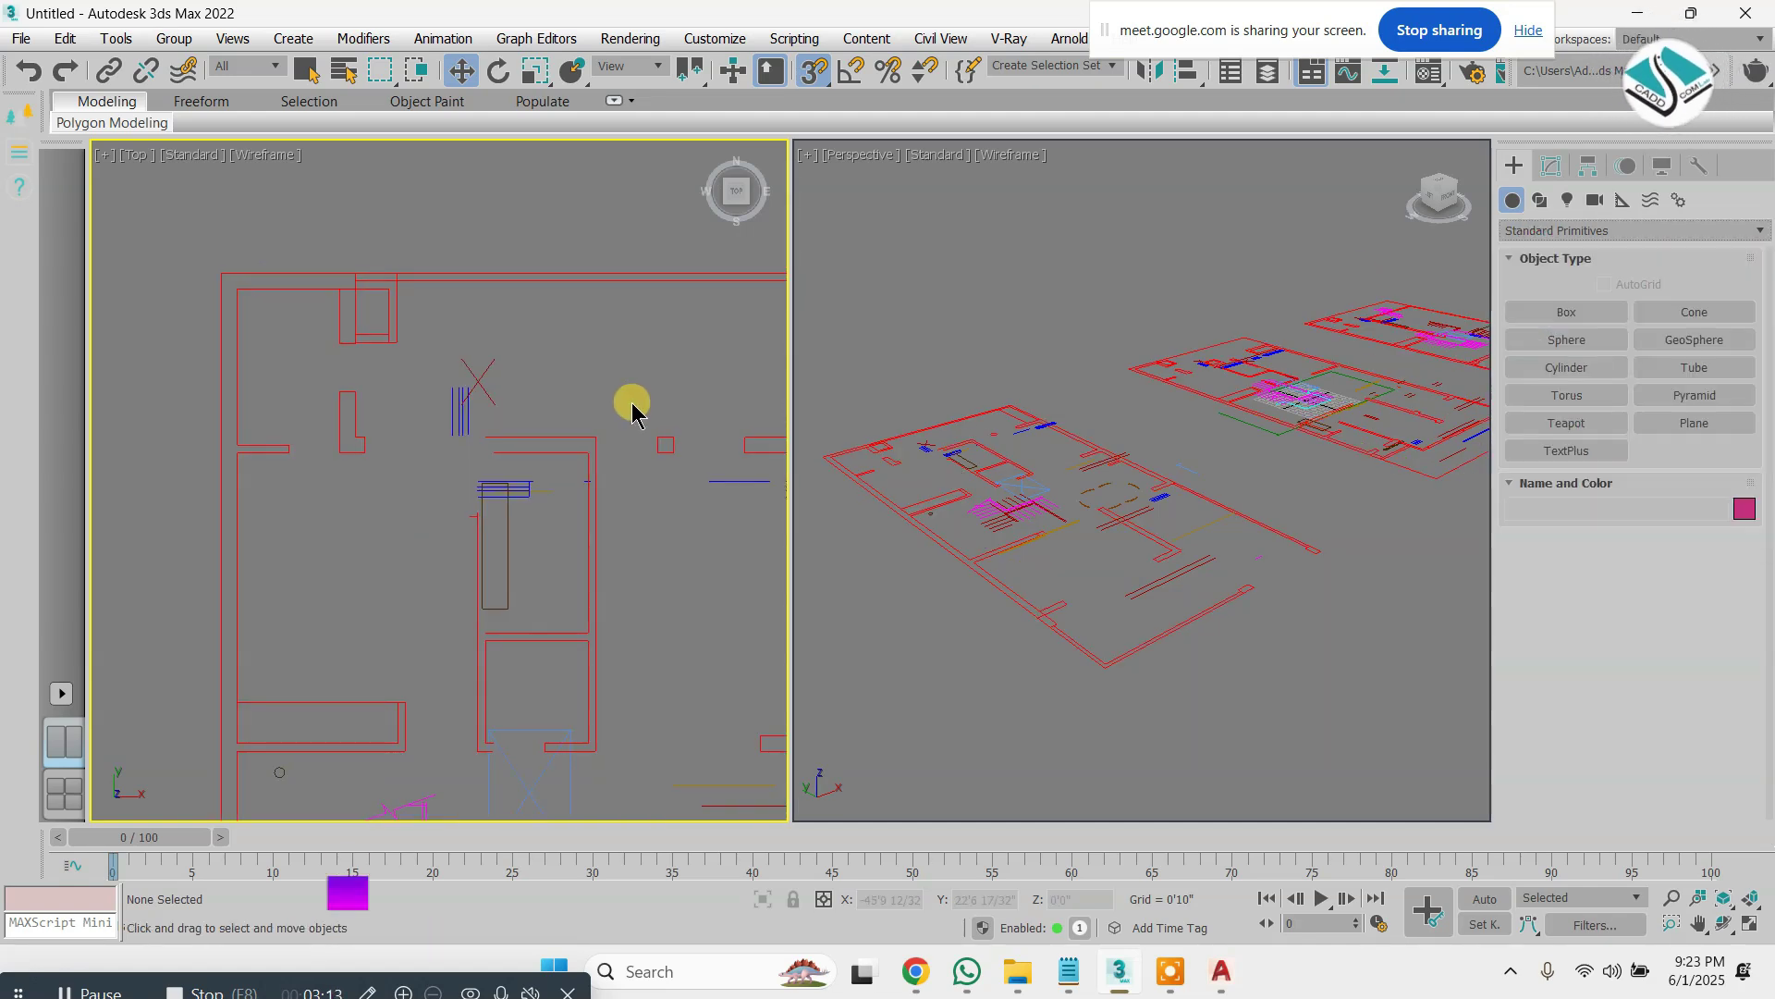
{"action": "key", "text": "alt+w"}
{"action": "scroll", "coordinate": [792, 359], "scroll_direction": "down", "scroll_amount": 6}
{"action": "scroll", "coordinate": [863, 345], "scroll_direction": "up", "scroll_amount": 3}
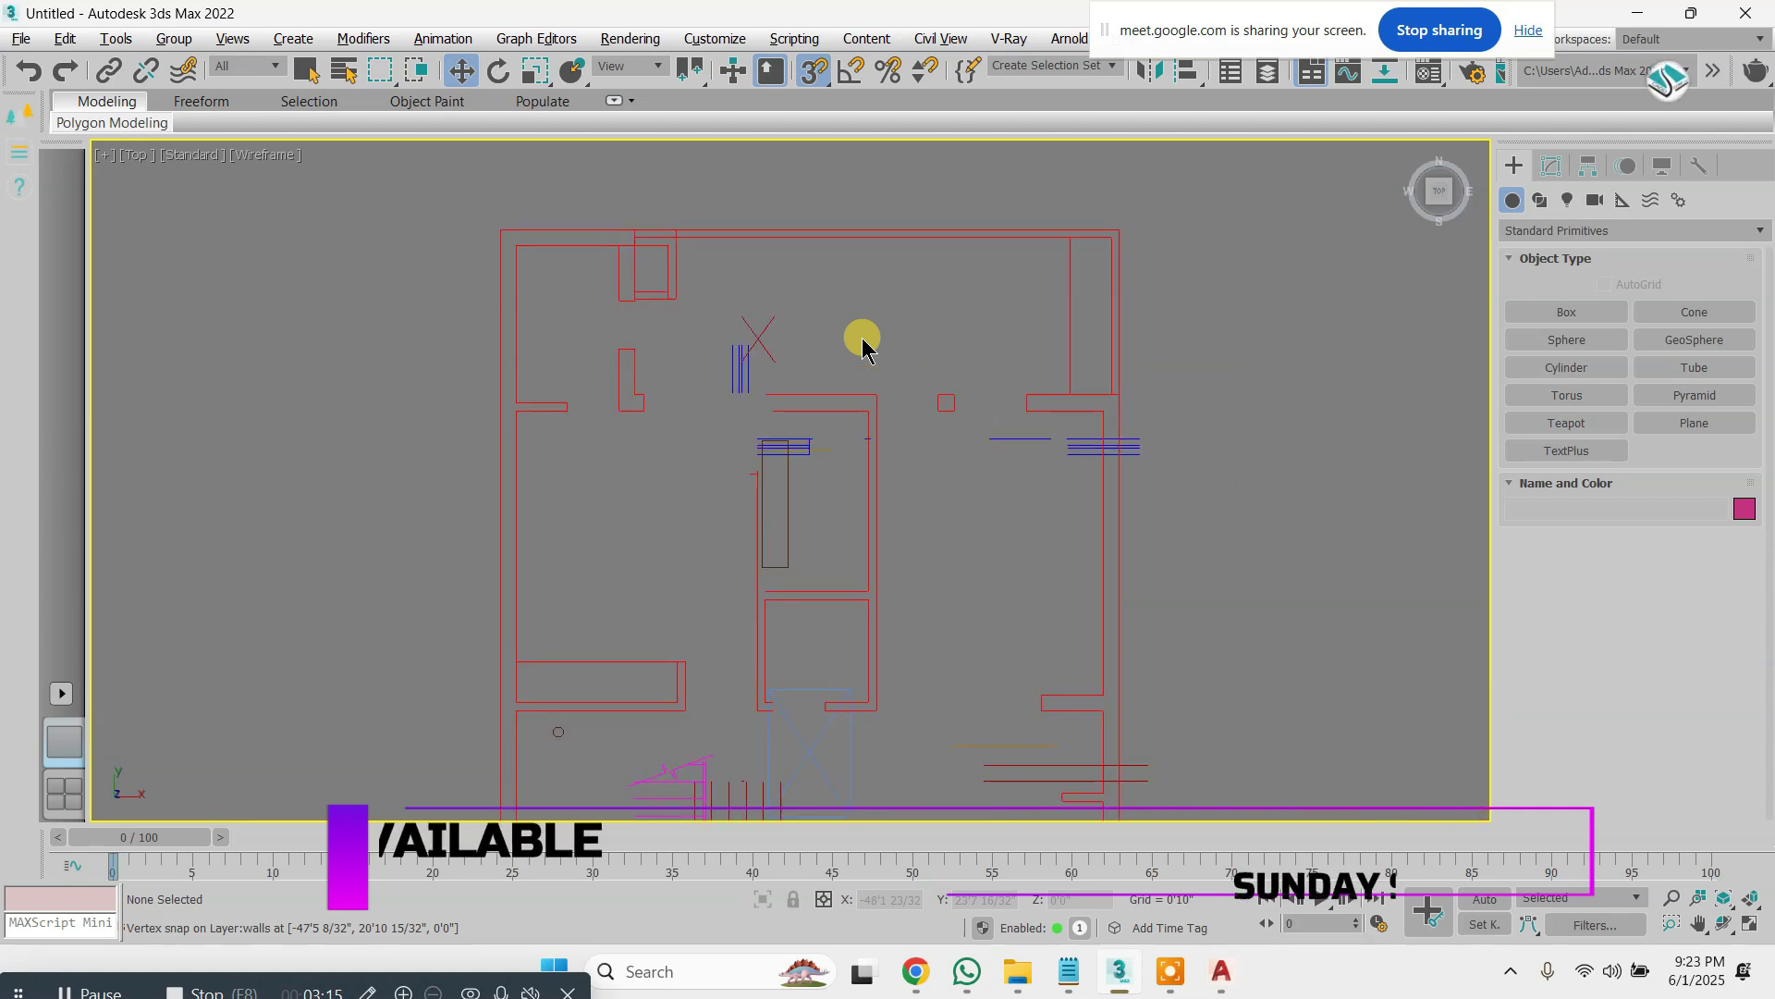
{"action": "scroll", "coordinate": [858, 351], "scroll_direction": "down", "scroll_amount": 5}
{"action": "scroll", "coordinate": [855, 396], "scroll_direction": "up", "scroll_amount": 3}
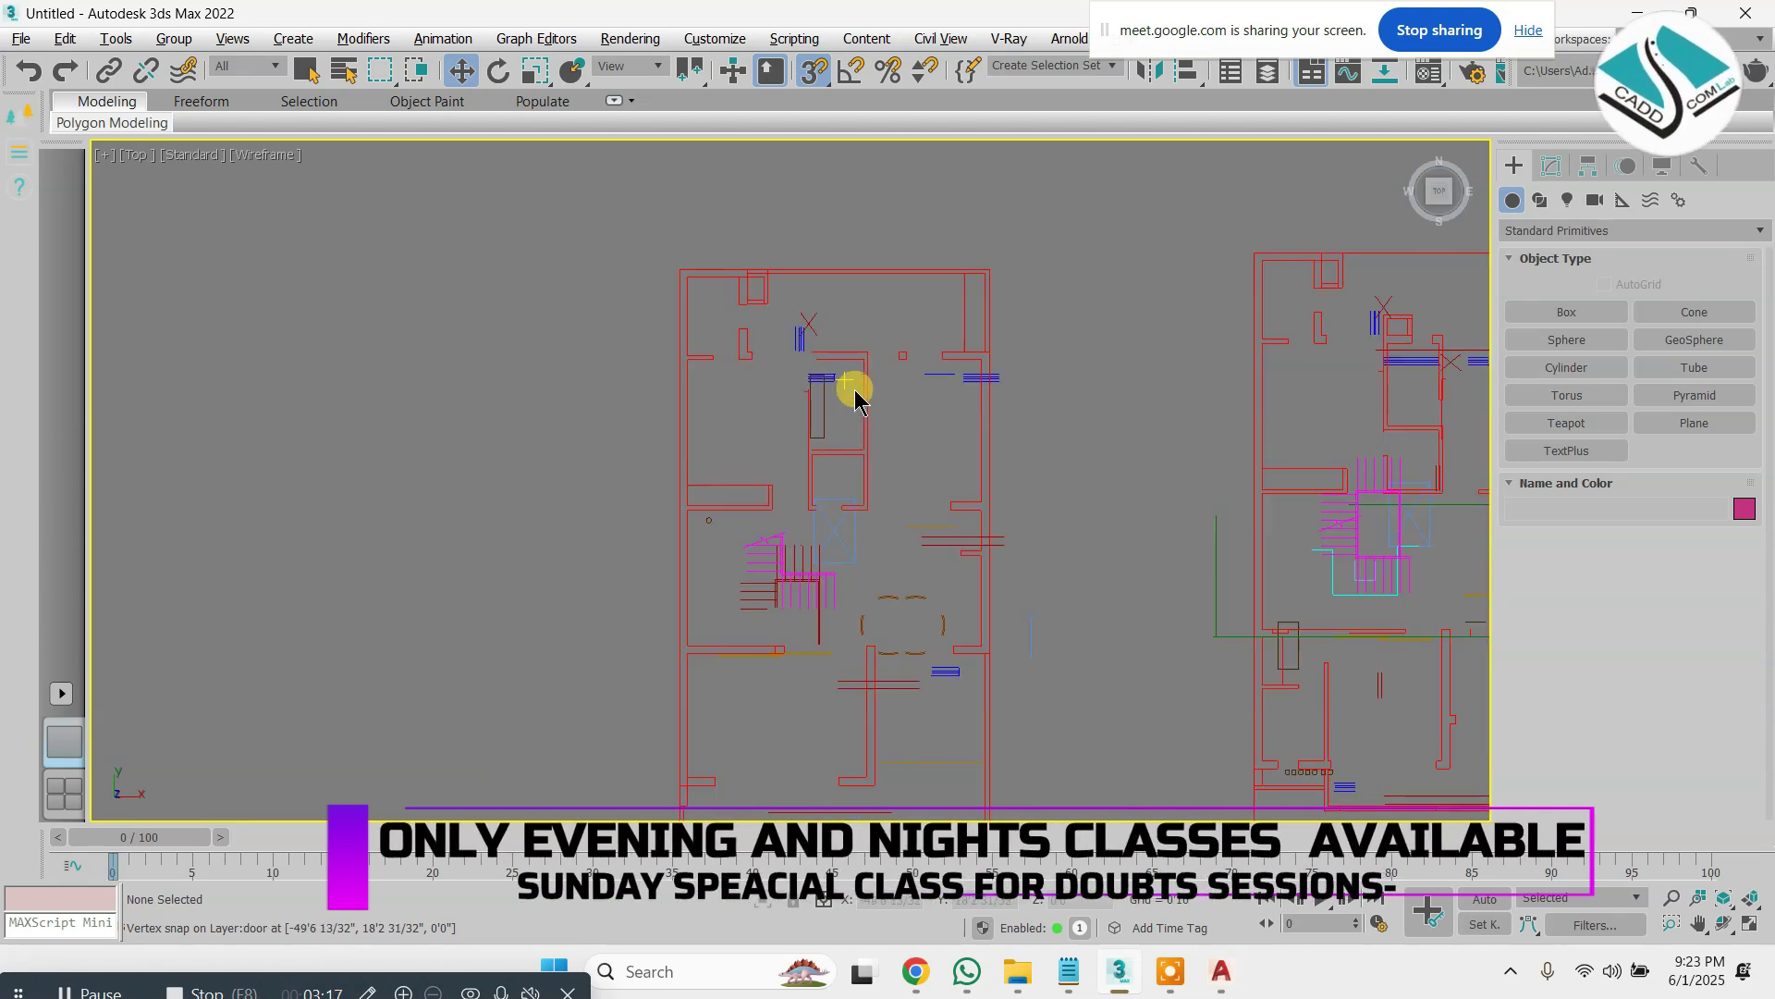
{"action": "scroll", "coordinate": [855, 396], "scroll_direction": "down", "scroll_amount": 8}
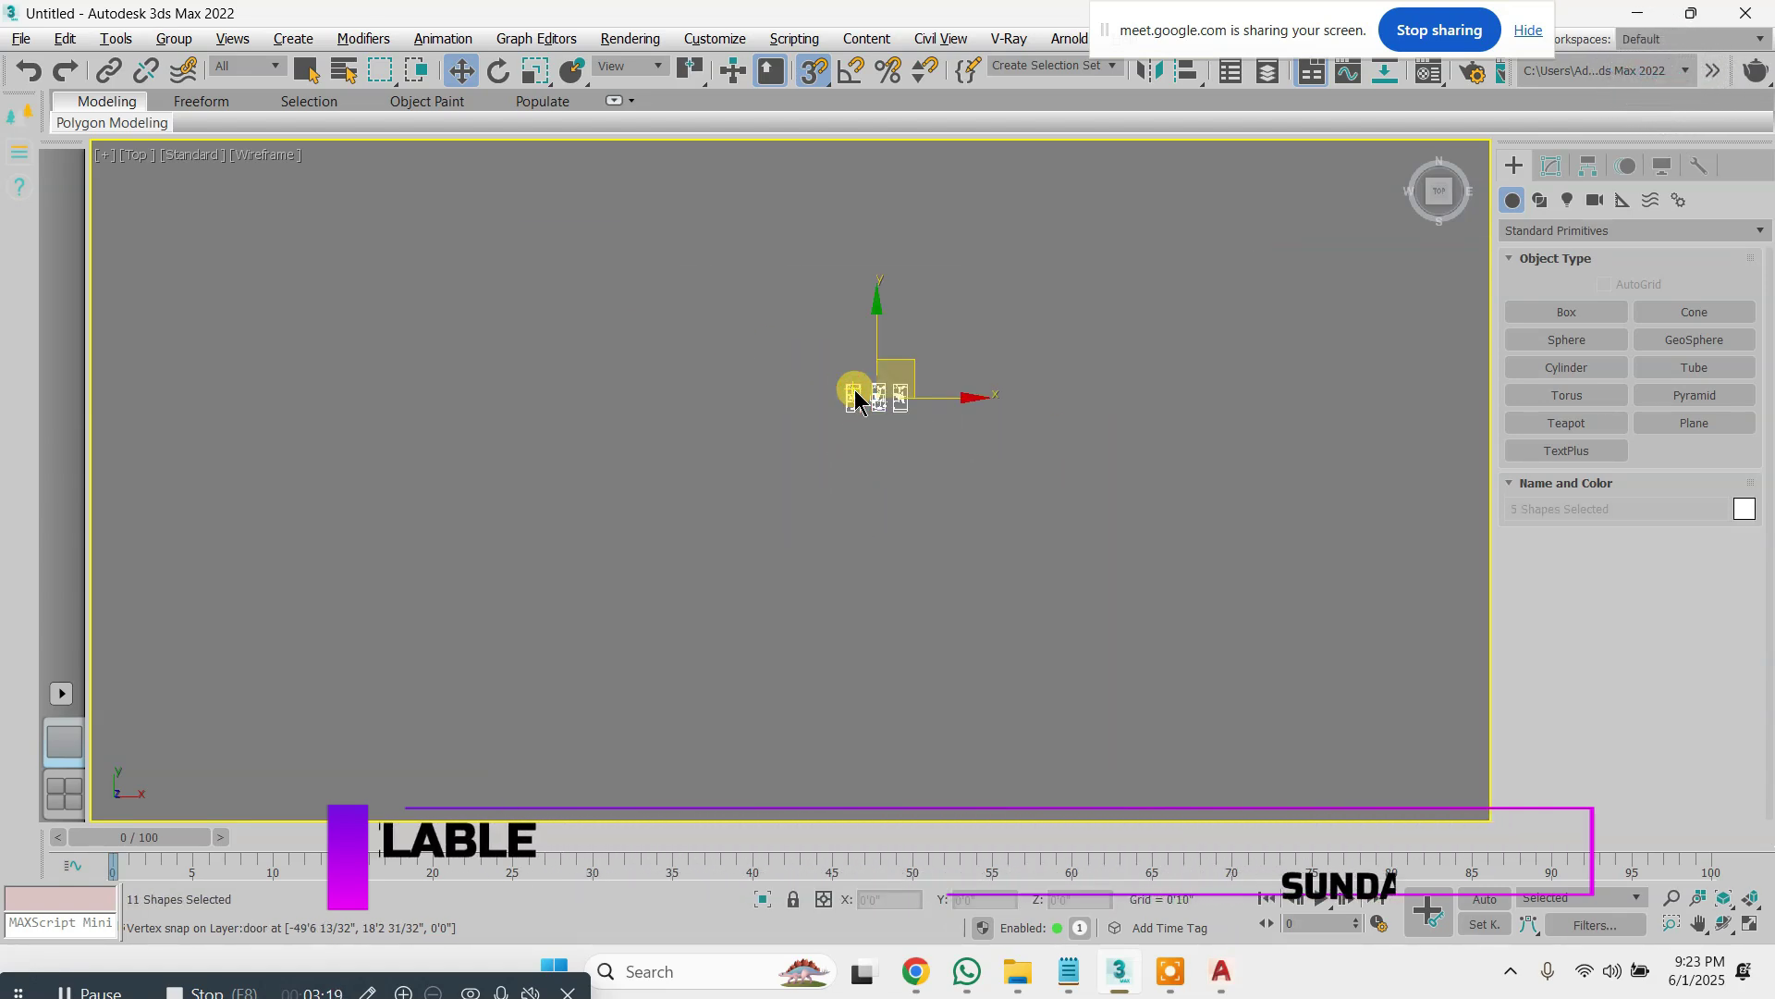
Examine the walls, columns, doors and fixtures of the re-imported floor plans in the maximized Top view
{"action": "scroll", "coordinate": [874, 385], "scroll_direction": "up", "scroll_amount": 9}
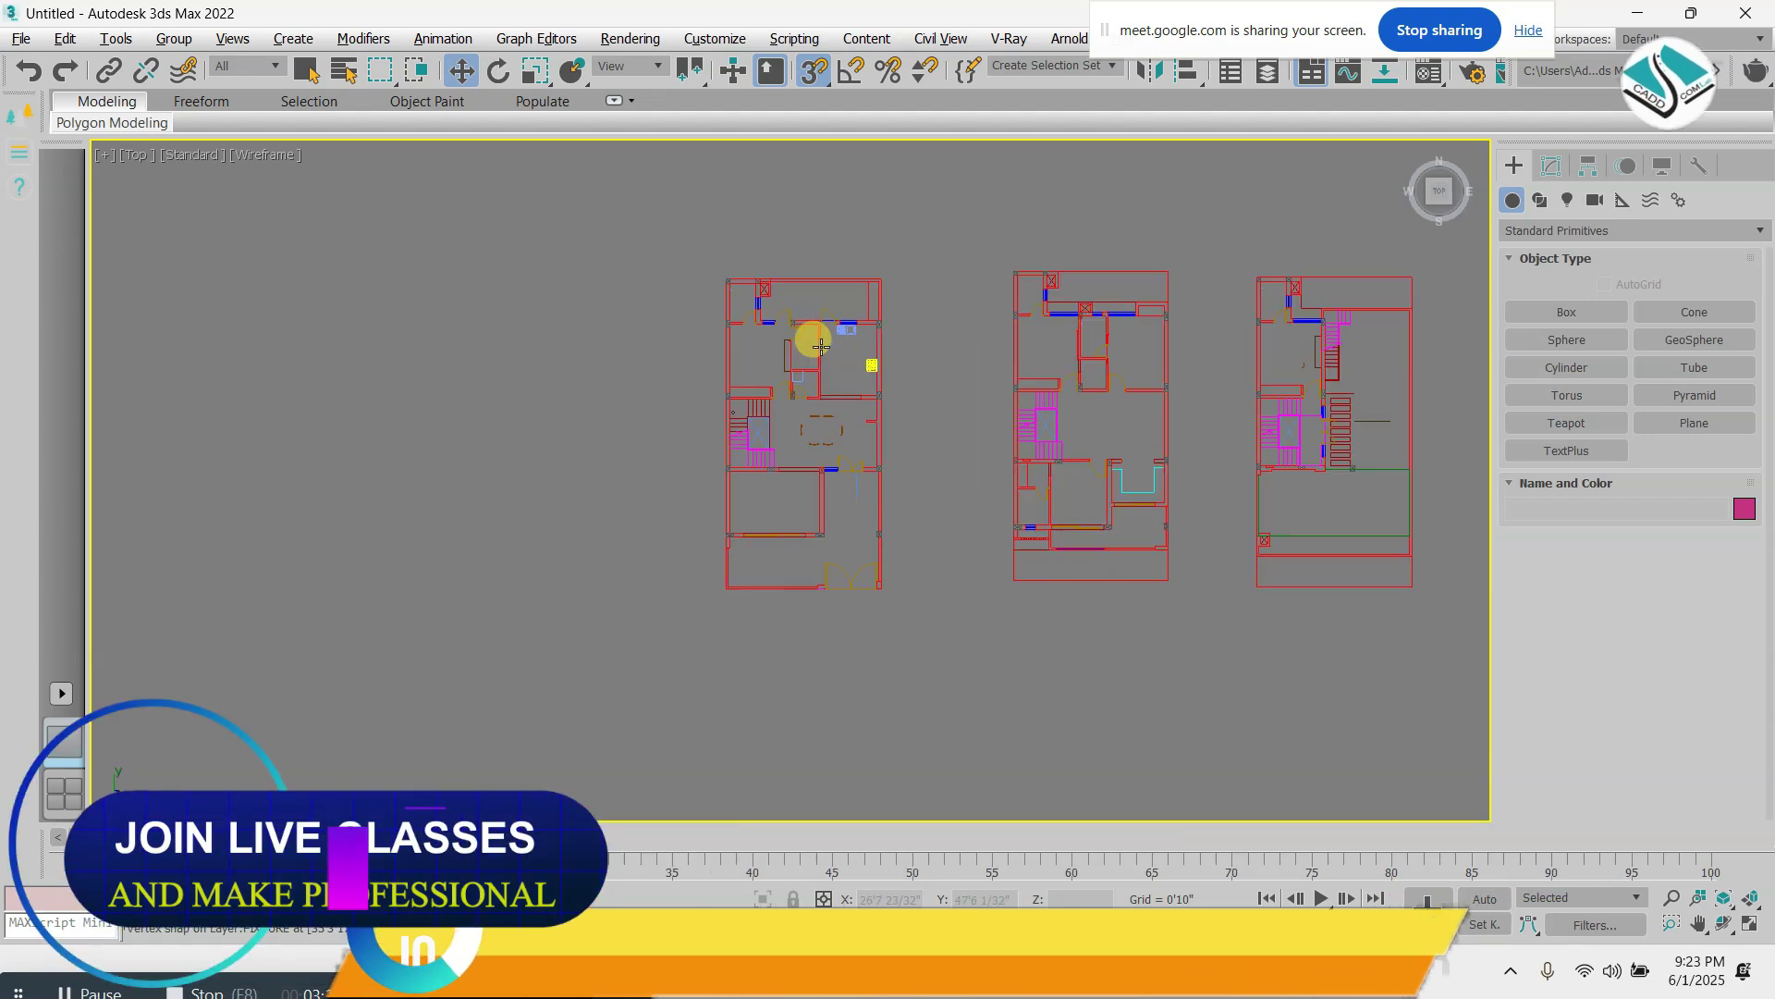
{"action": "scroll", "coordinate": [803, 300], "scroll_direction": "up", "scroll_amount": 1}
{"action": "scroll", "coordinate": [801, 300], "scroll_direction": "down", "scroll_amount": 2}
{"action": "scroll", "coordinate": [799, 232], "scroll_direction": "up", "scroll_amount": 2}
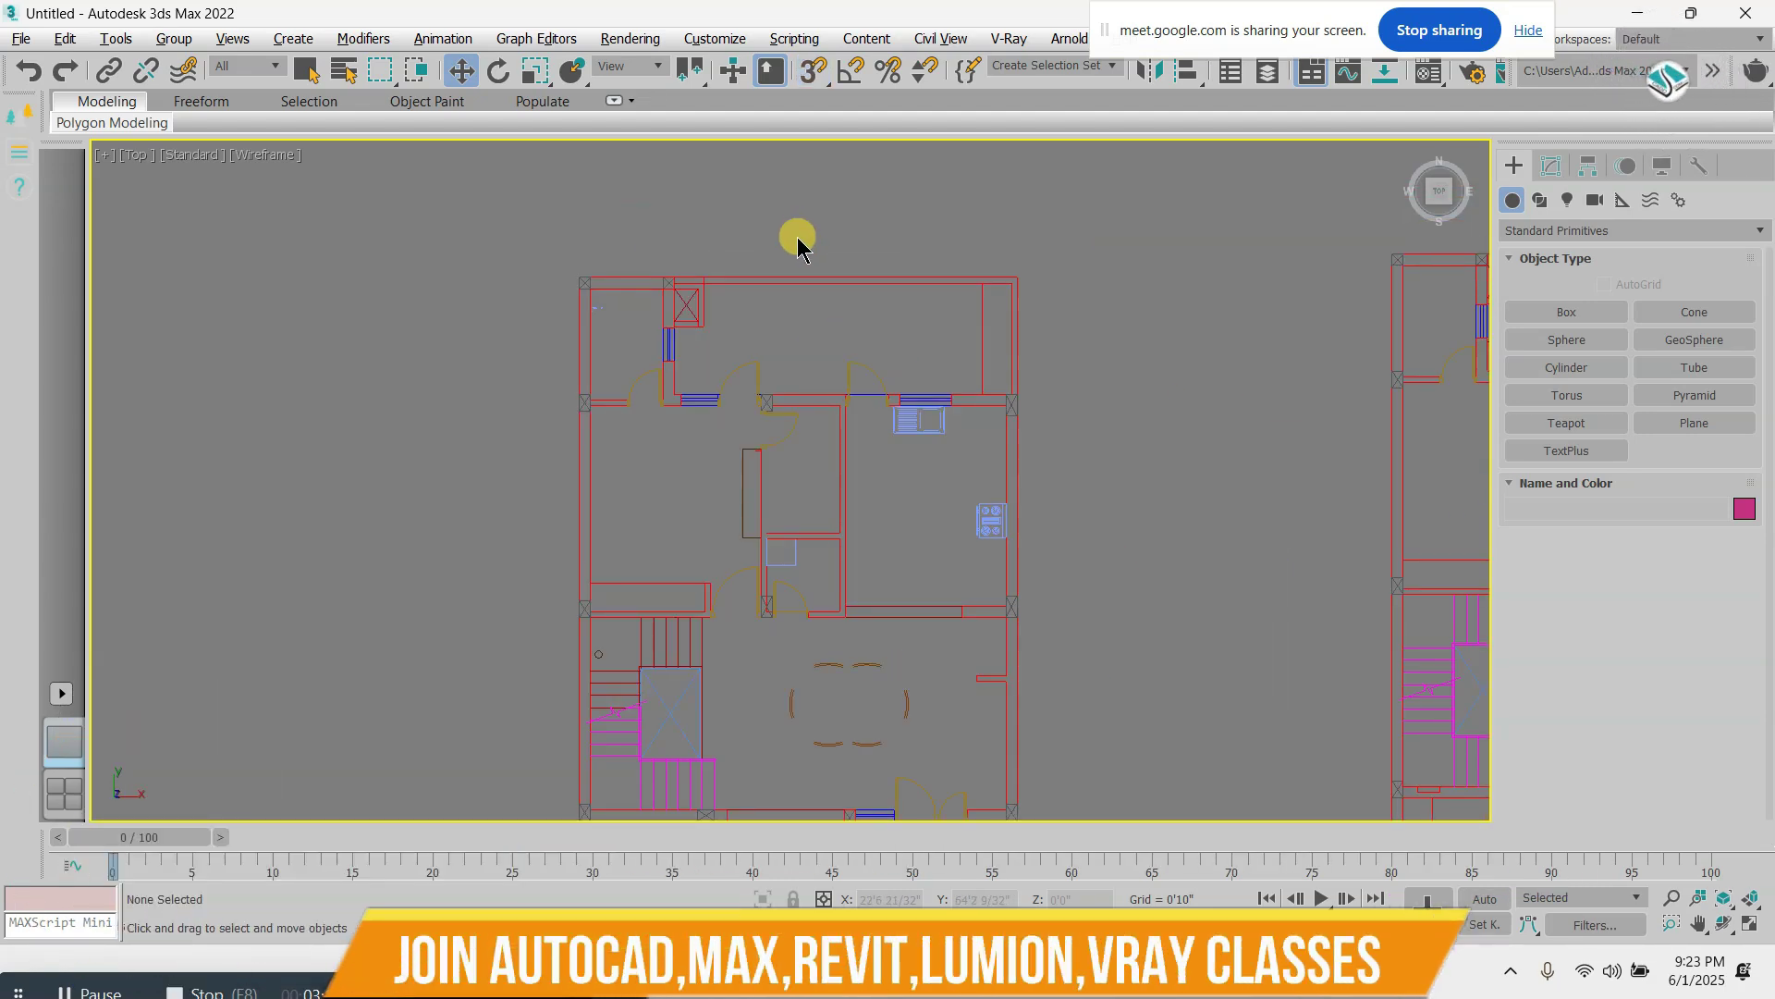
{"action": "scroll", "coordinate": [797, 237], "scroll_direction": "down", "scroll_amount": 7}
{"action": "scroll", "coordinate": [1003, 275], "scroll_direction": "down", "scroll_amount": 2}
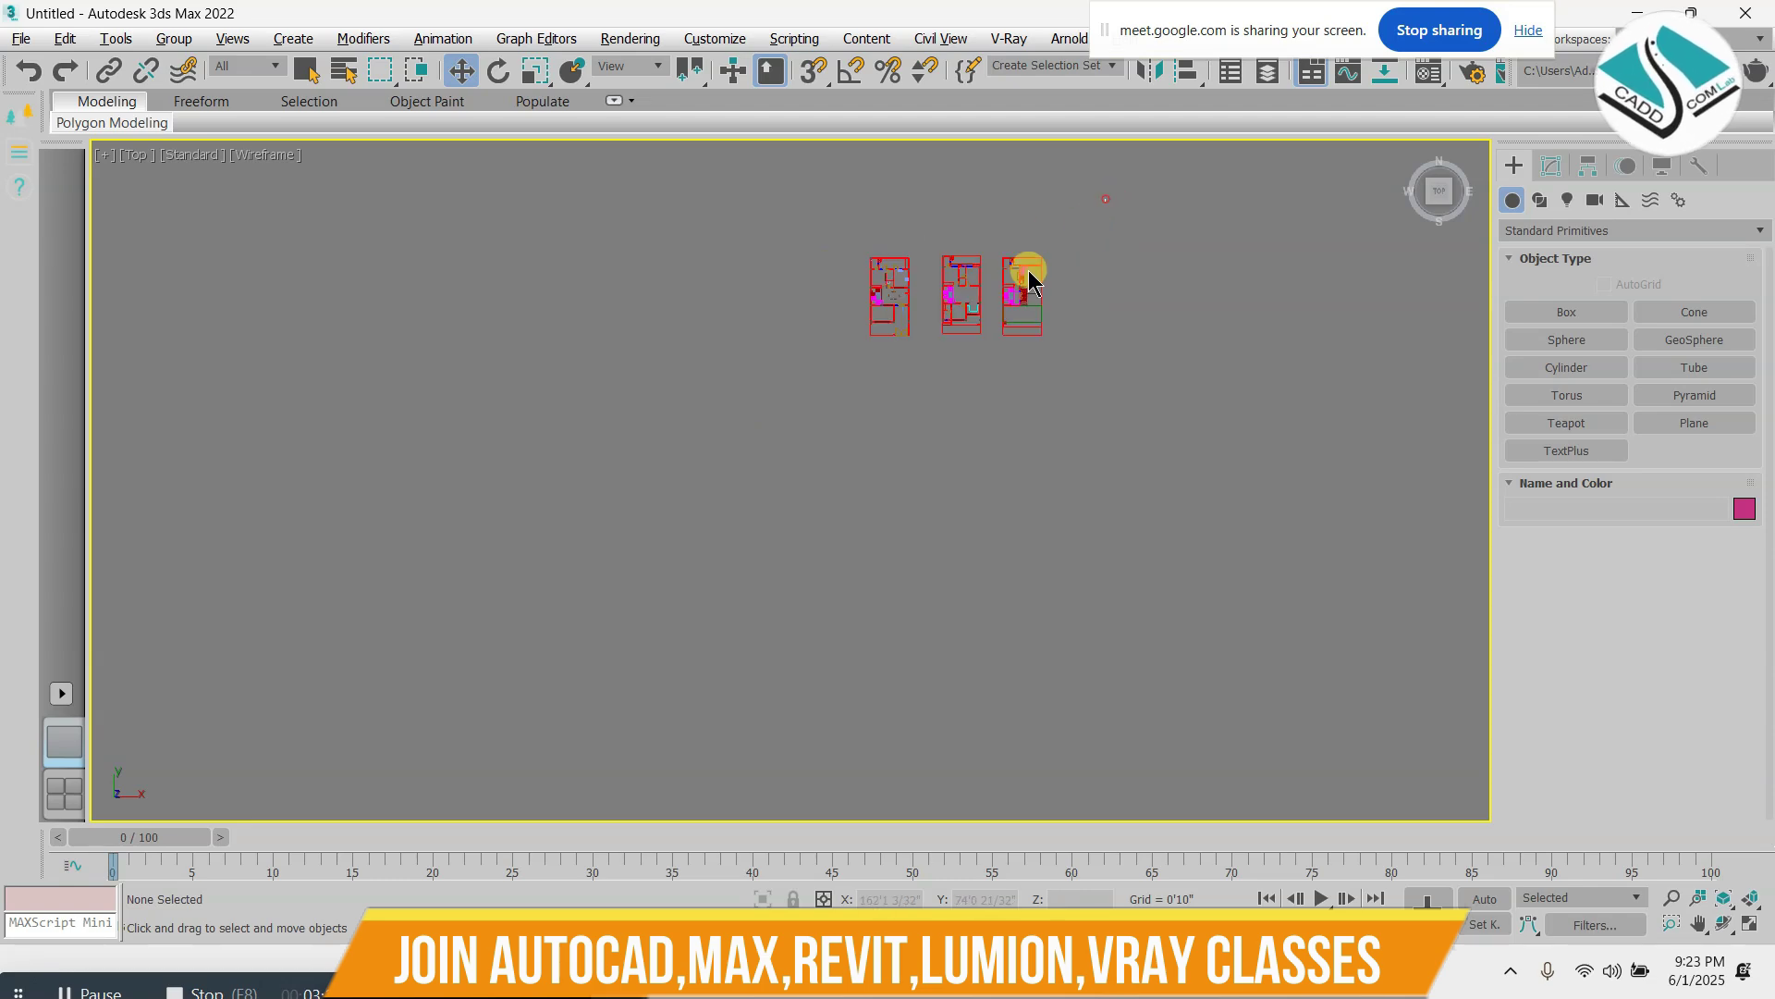
Select all the re-imported plan entities, move them so the middle plan sits around the origin, and clear the selection
{"action": "key", "text": "ctrl+a"}
{"action": "scroll", "coordinate": [950, 258], "scroll_direction": "up", "scroll_amount": 2}
{"action": "scroll", "coordinate": [903, 286], "scroll_direction": "up", "scroll_amount": 4}
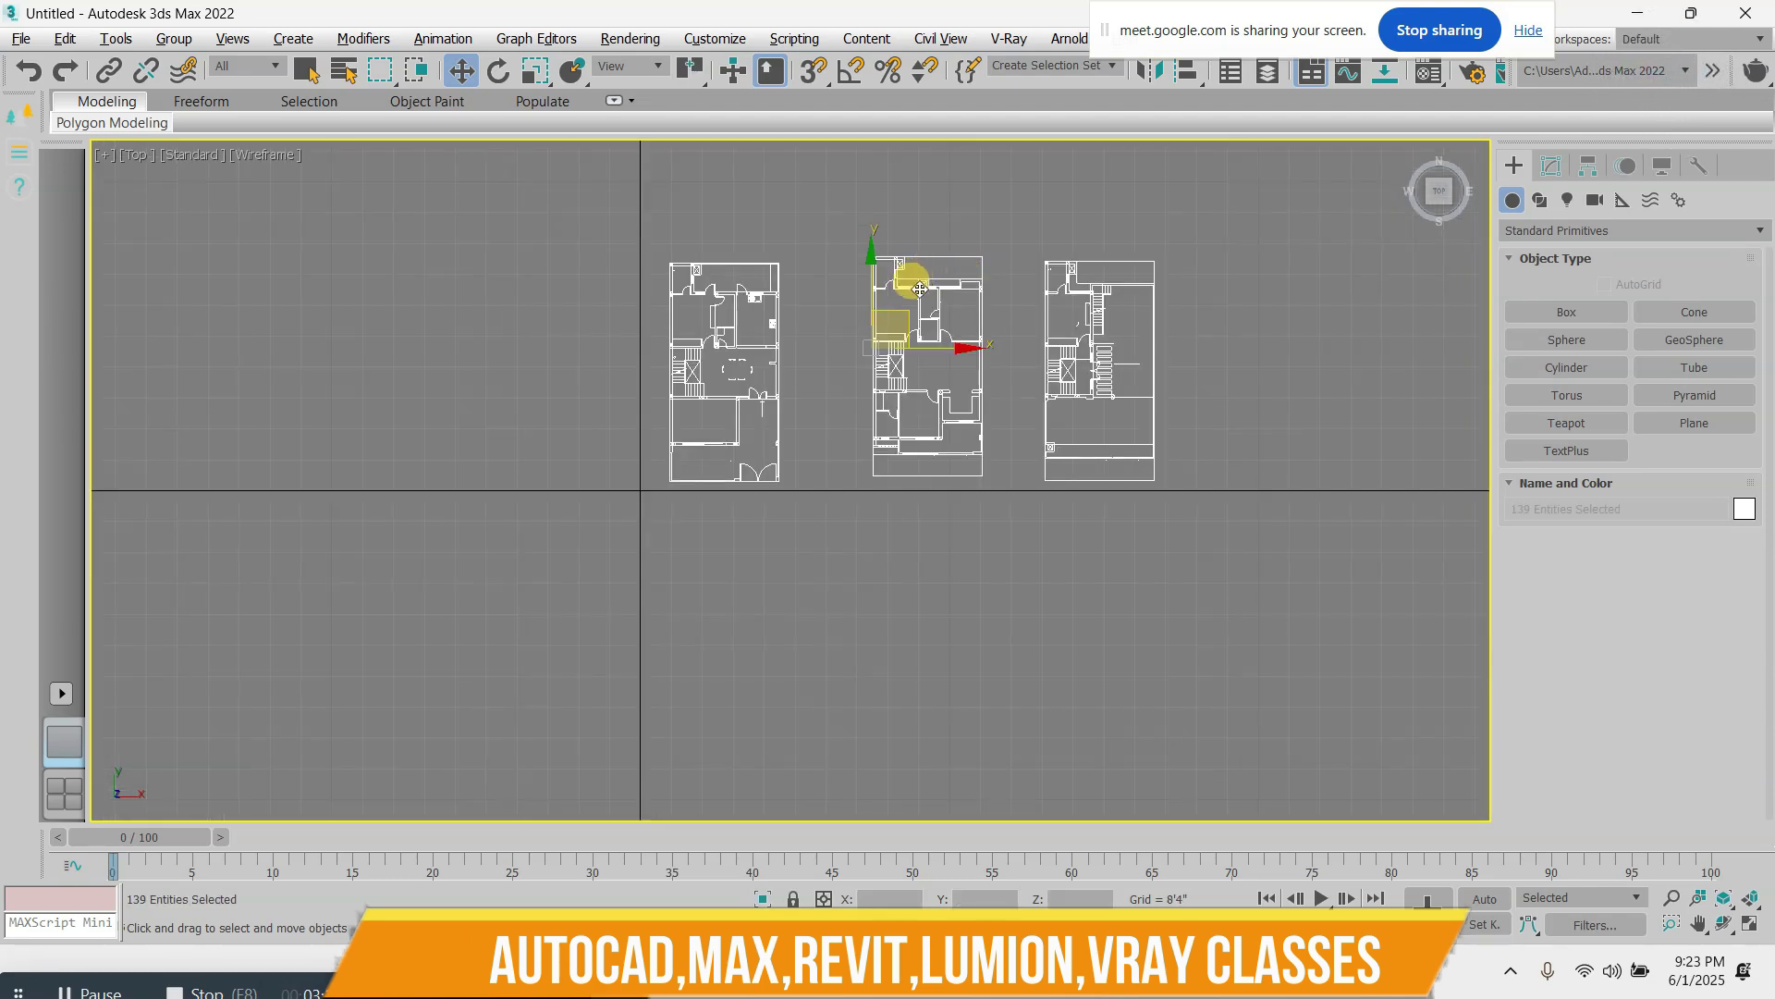
{"action": "left_click_drag", "start_coordinate": [898, 313], "coordinate": [658, 436]}
{"action": "key", "text": "alt+w"}
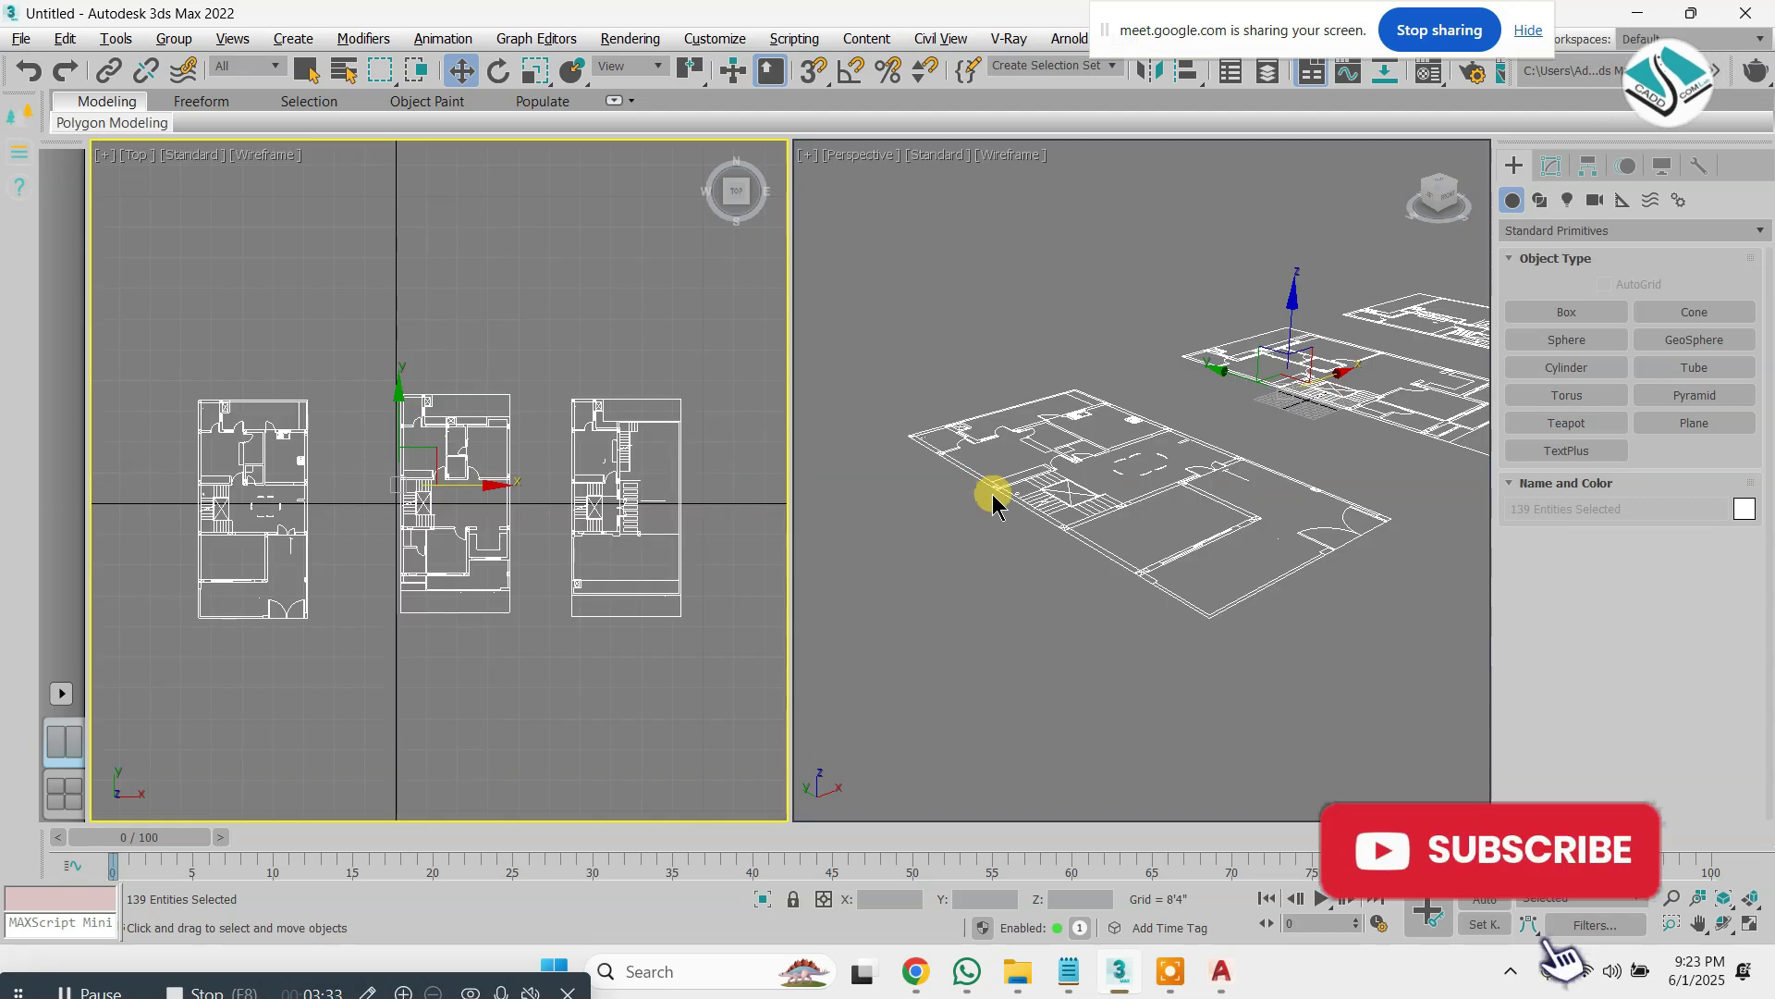
{"action": "key", "text": "alt+w"}
{"action": "scroll", "coordinate": [421, 366], "scroll_direction": "up", "scroll_amount": 4}
{"action": "middle_click_drag", "start_coordinate": [427, 372], "coordinate": [701, 318]}
{"action": "left_click", "coordinate": [1121, 313]}
Start a snapped line at the window's end beside the entrance double door and run it to the adjacent column's outer corner
{"action": "scroll", "coordinate": [717, 360], "scroll_direction": "down", "scroll_amount": 2}
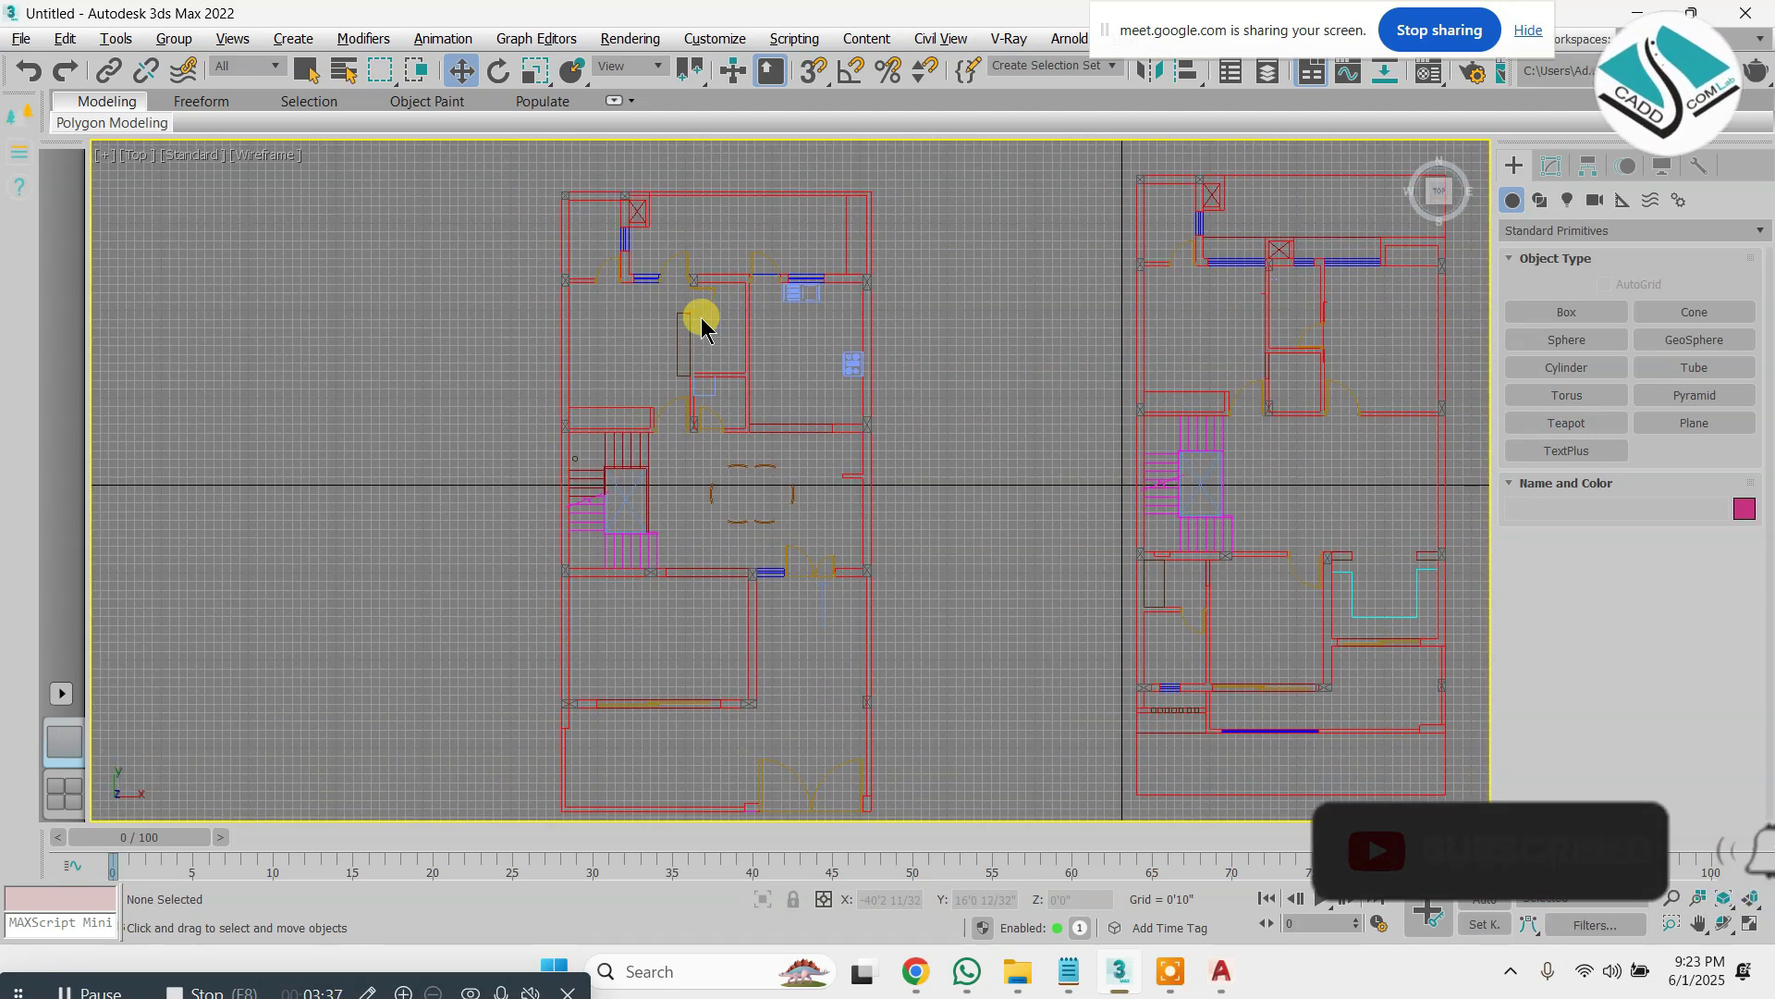
{"action": "middle_click_drag", "start_coordinate": [663, 506], "coordinate": [671, 473]}
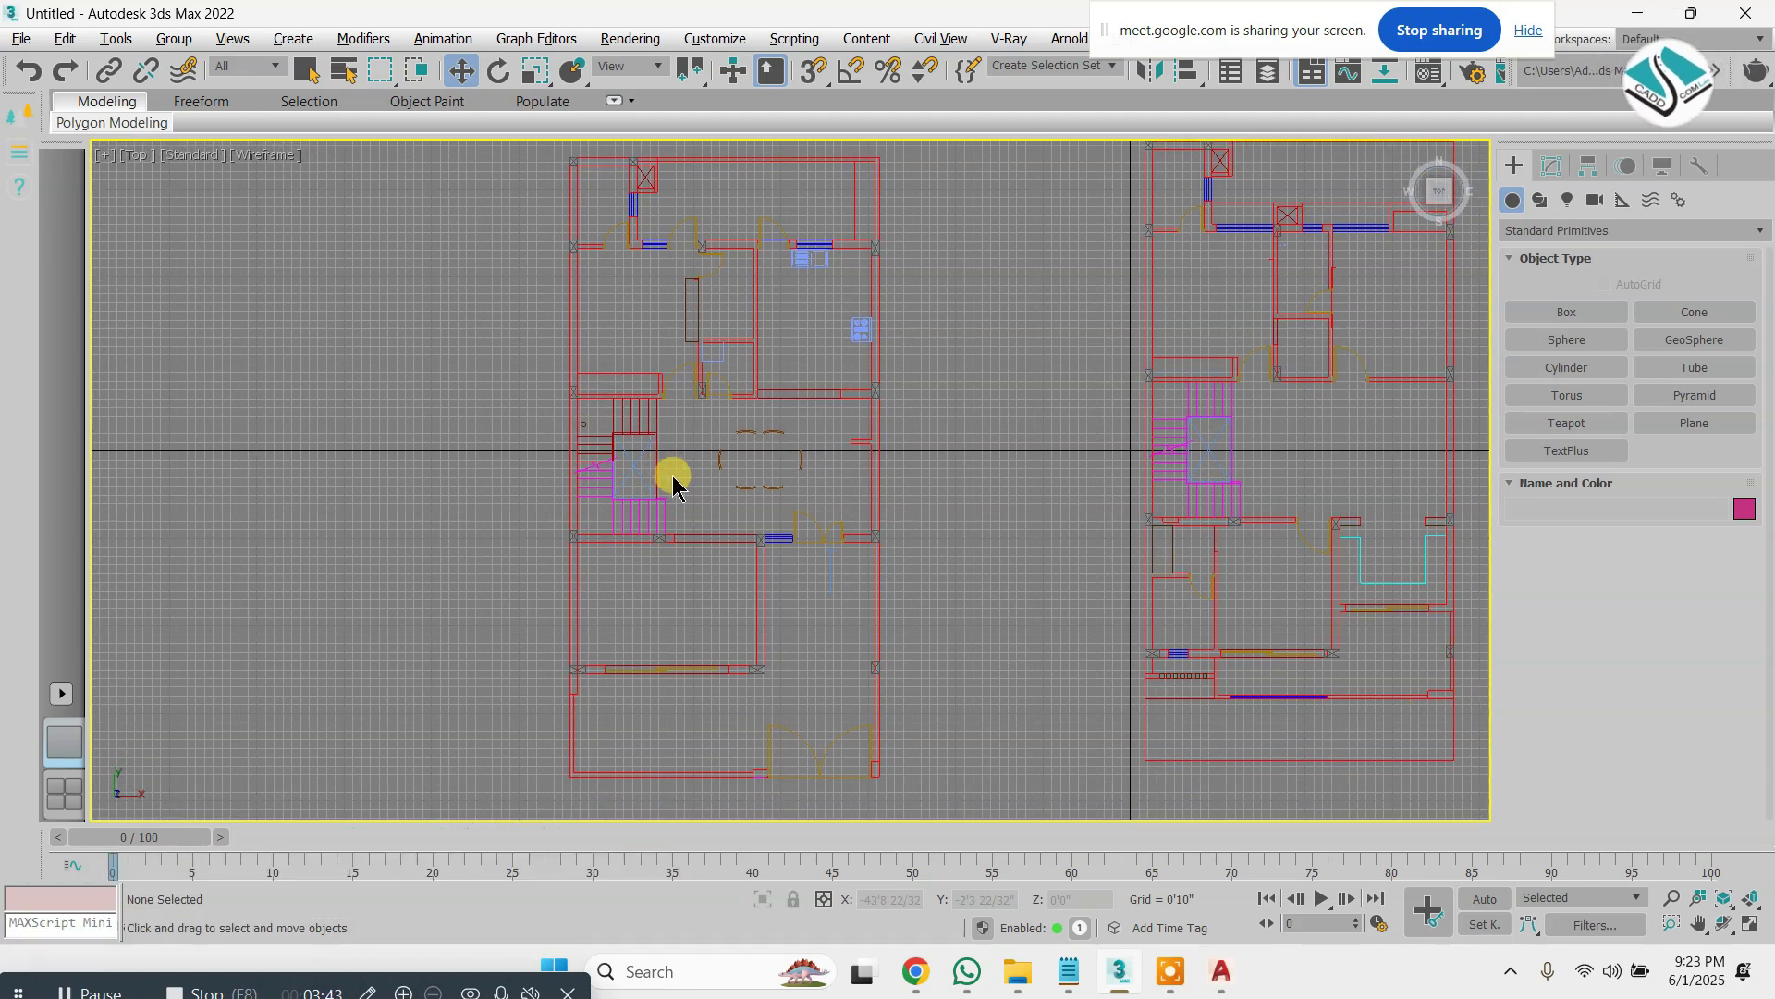
{"action": "middle_click_drag", "start_coordinate": [673, 475], "coordinate": [672, 502]}
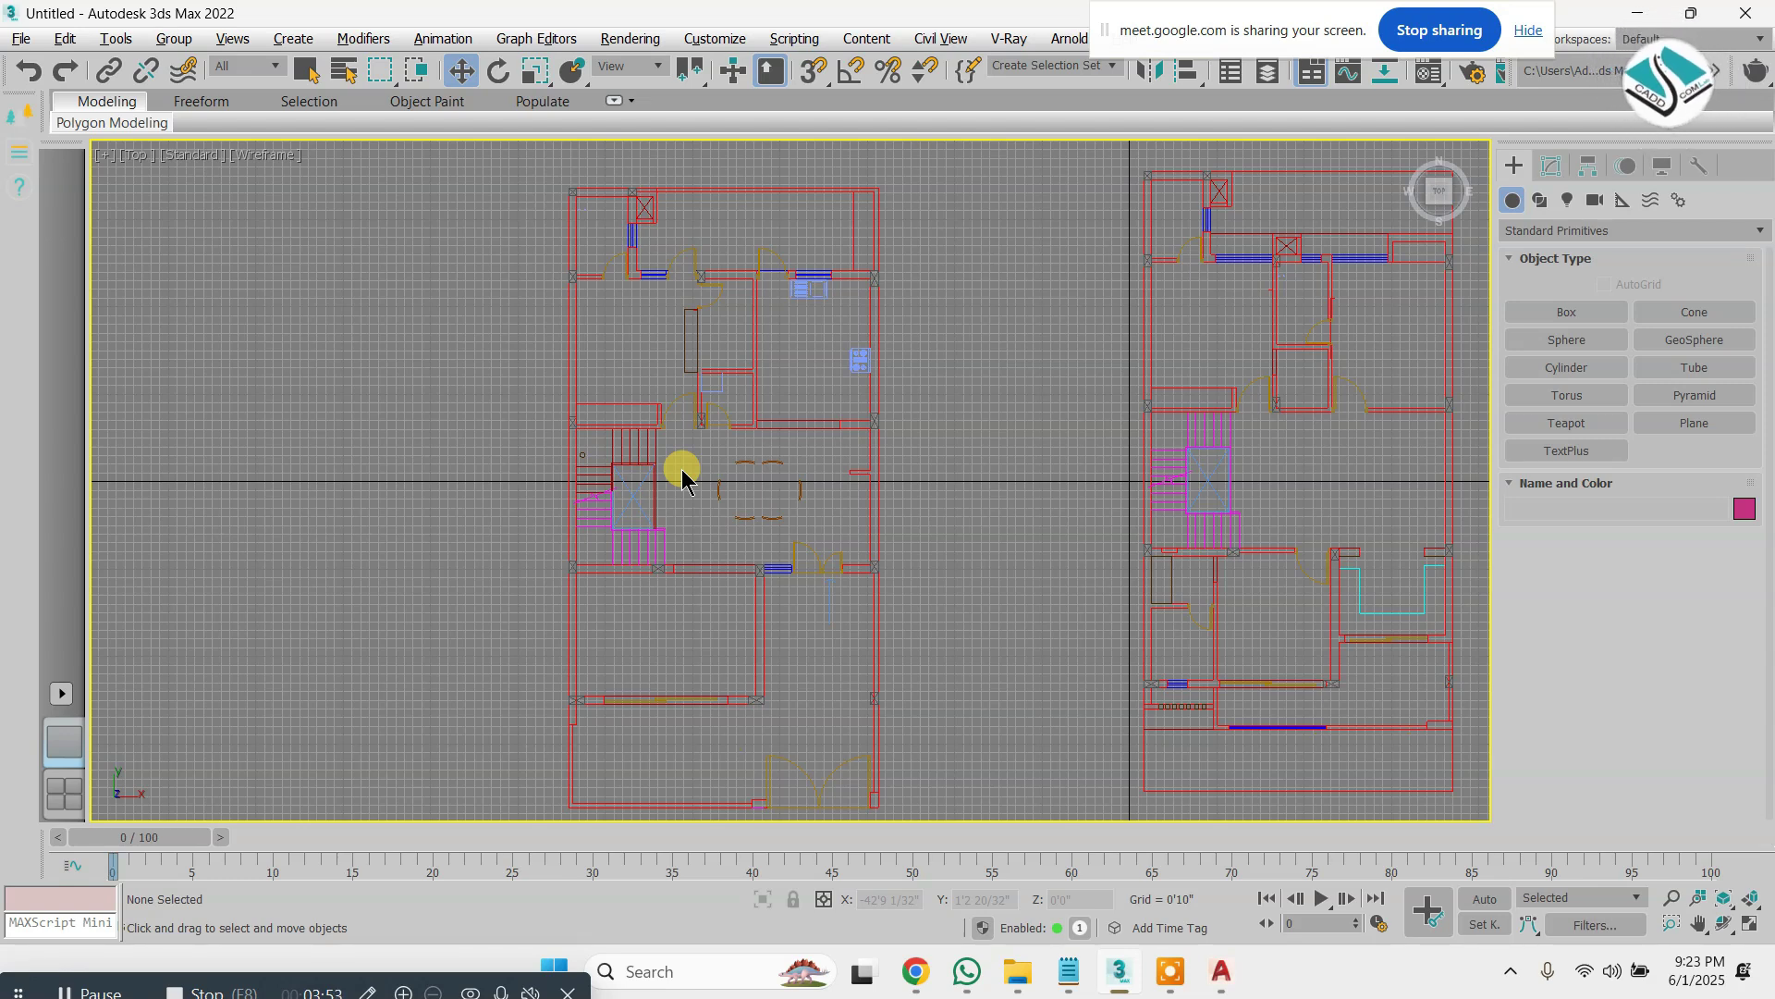
{"action": "left_click", "coordinate": [1541, 201]}
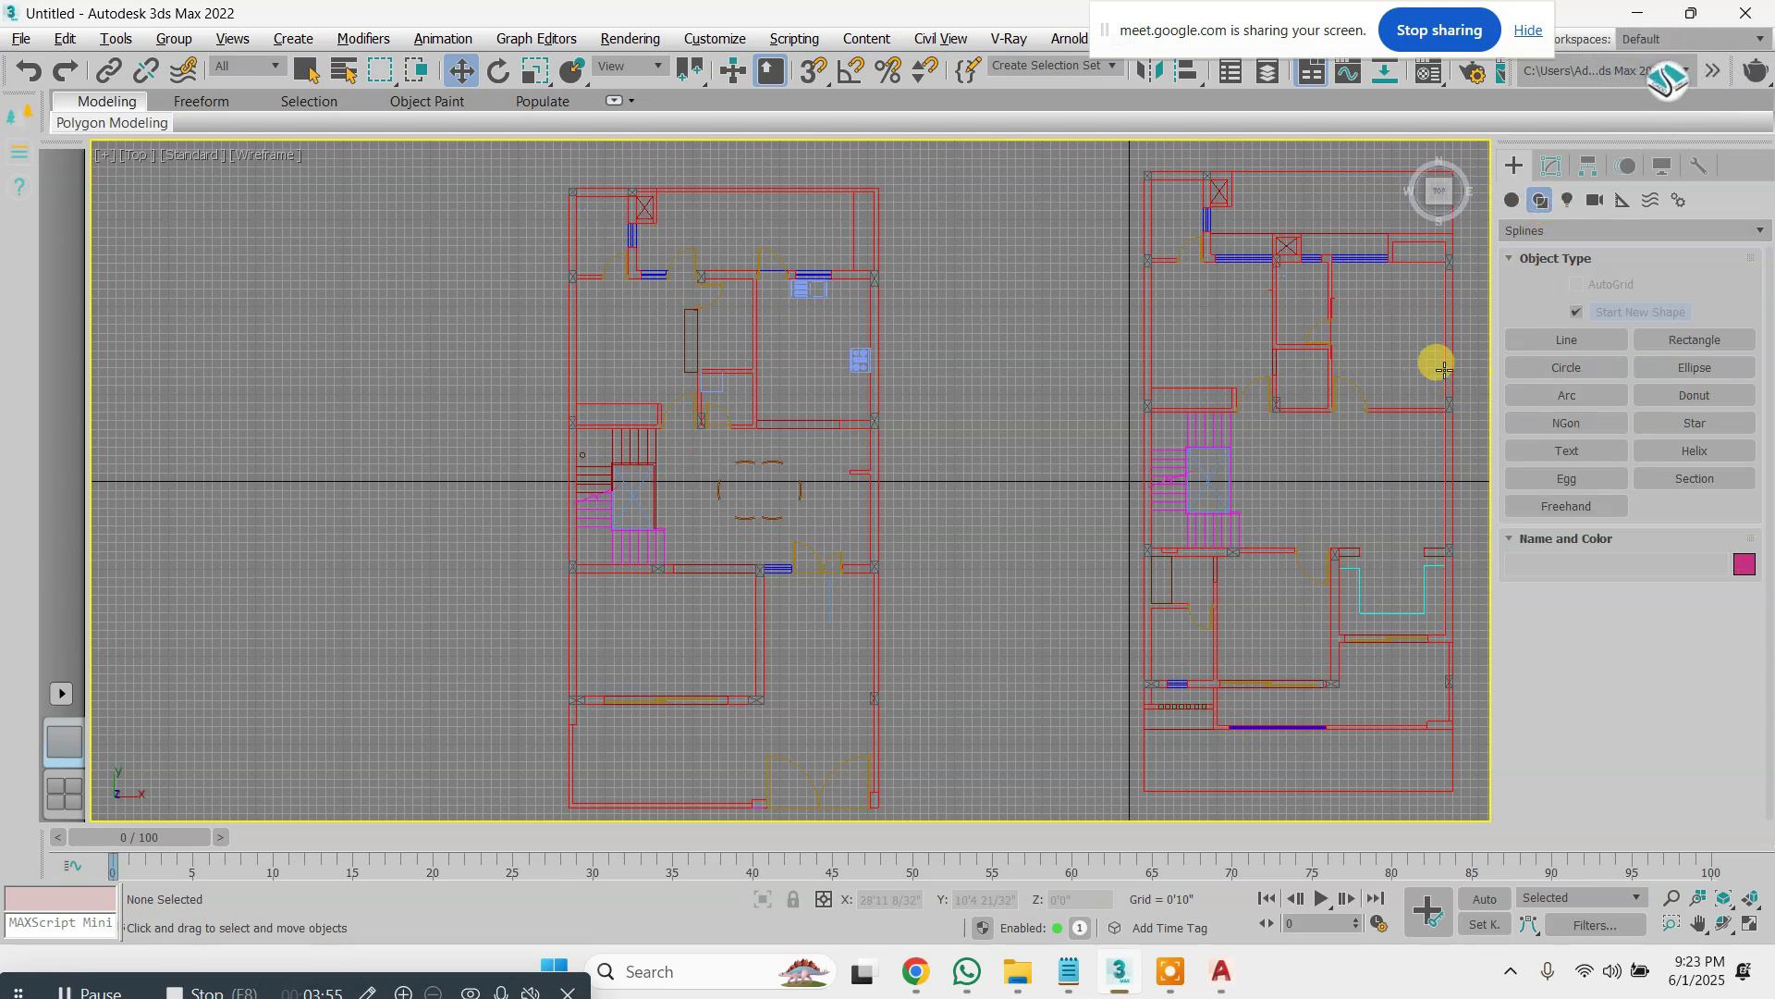
{"action": "scroll", "coordinate": [812, 575], "scroll_direction": "up", "scroll_amount": 10}
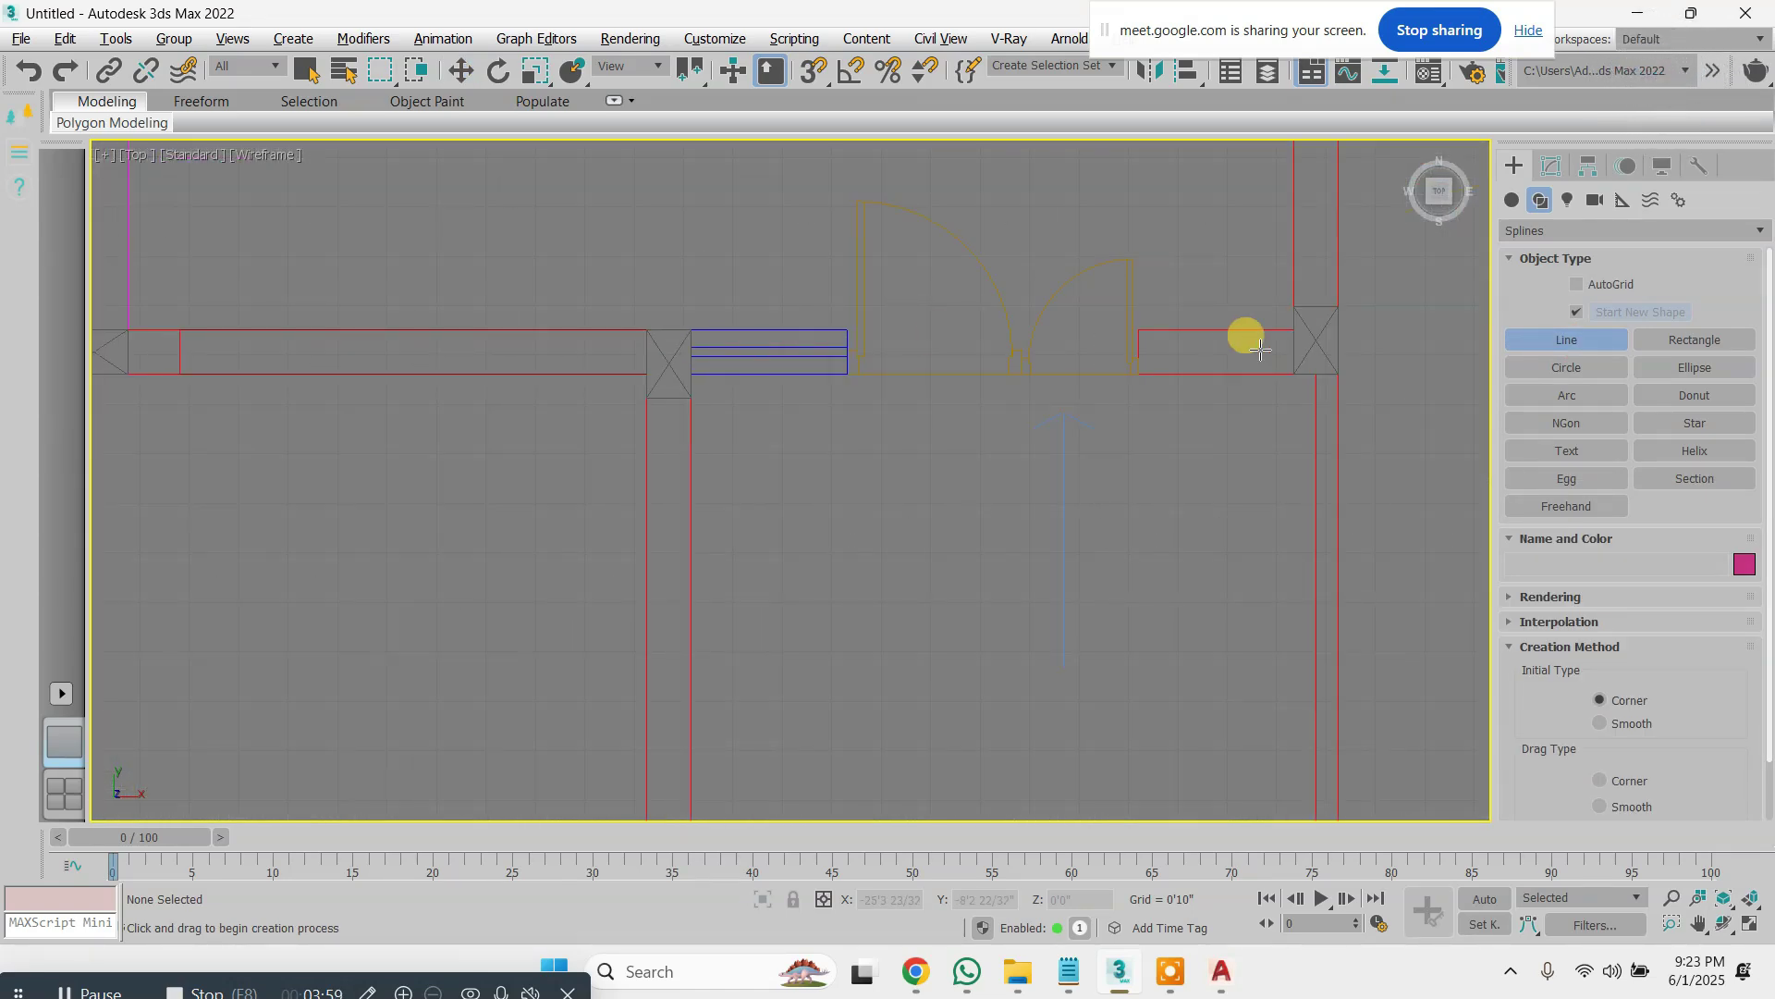
{"action": "left_click", "coordinate": [845, 326]}
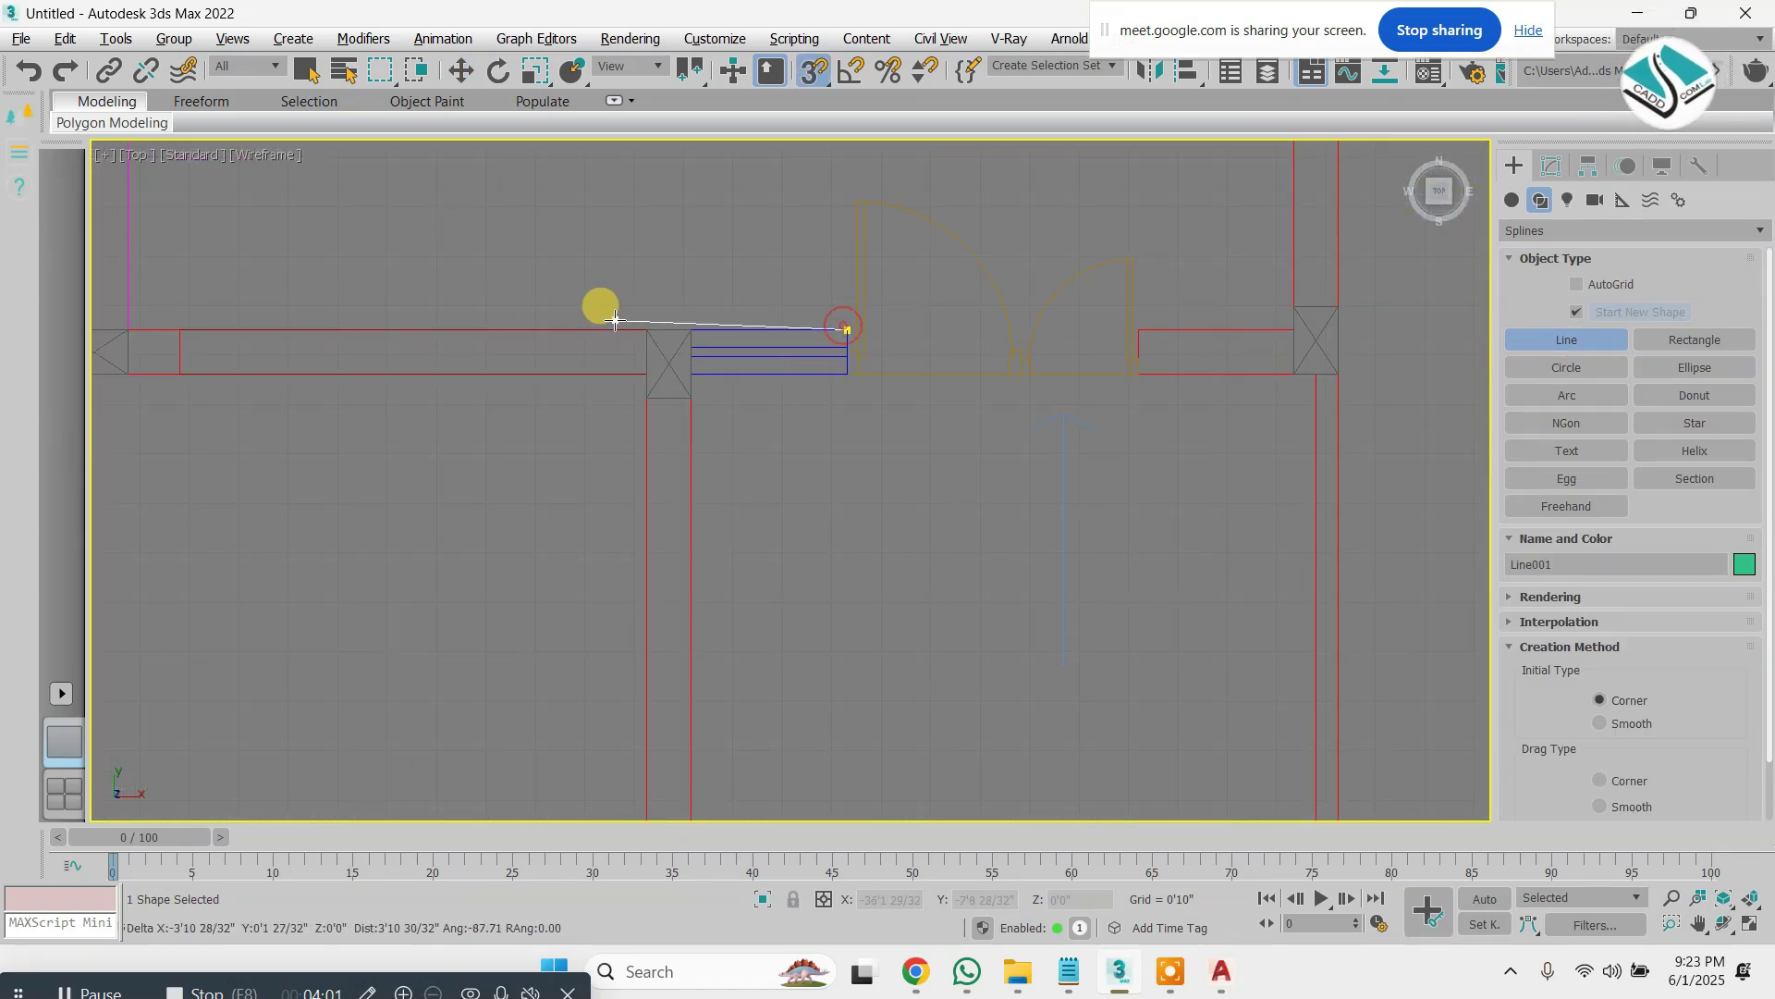
{"action": "scroll", "coordinate": [751, 340], "scroll_direction": "down", "scroll_amount": 3}
{"action": "scroll", "coordinate": [721, 326], "scroll_direction": "up", "scroll_amount": 5}
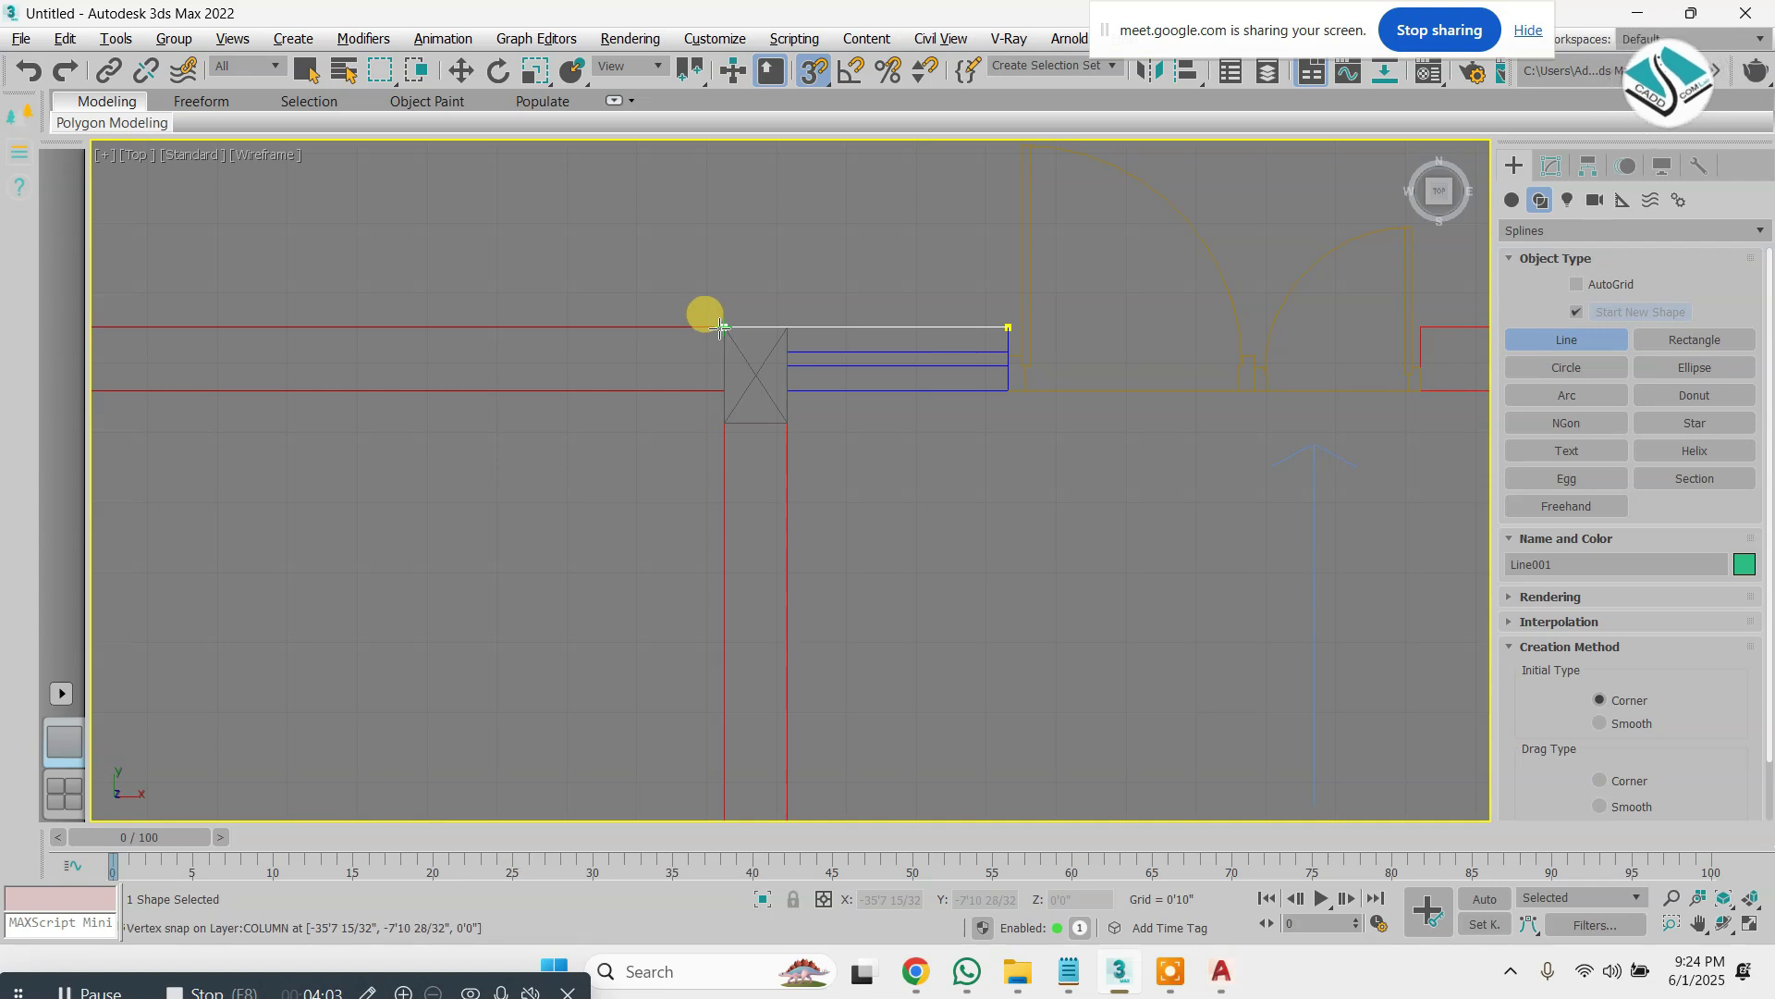
{"action": "left_click", "coordinate": [724, 326]}
Continue the line down the front room's inner wall face and along its front wall to the lower-left inner corner
{"action": "scroll", "coordinate": [745, 518], "scroll_direction": "down", "scroll_amount": 5}
{"action": "scroll", "coordinate": [758, 527], "scroll_direction": "up", "scroll_amount": 1}
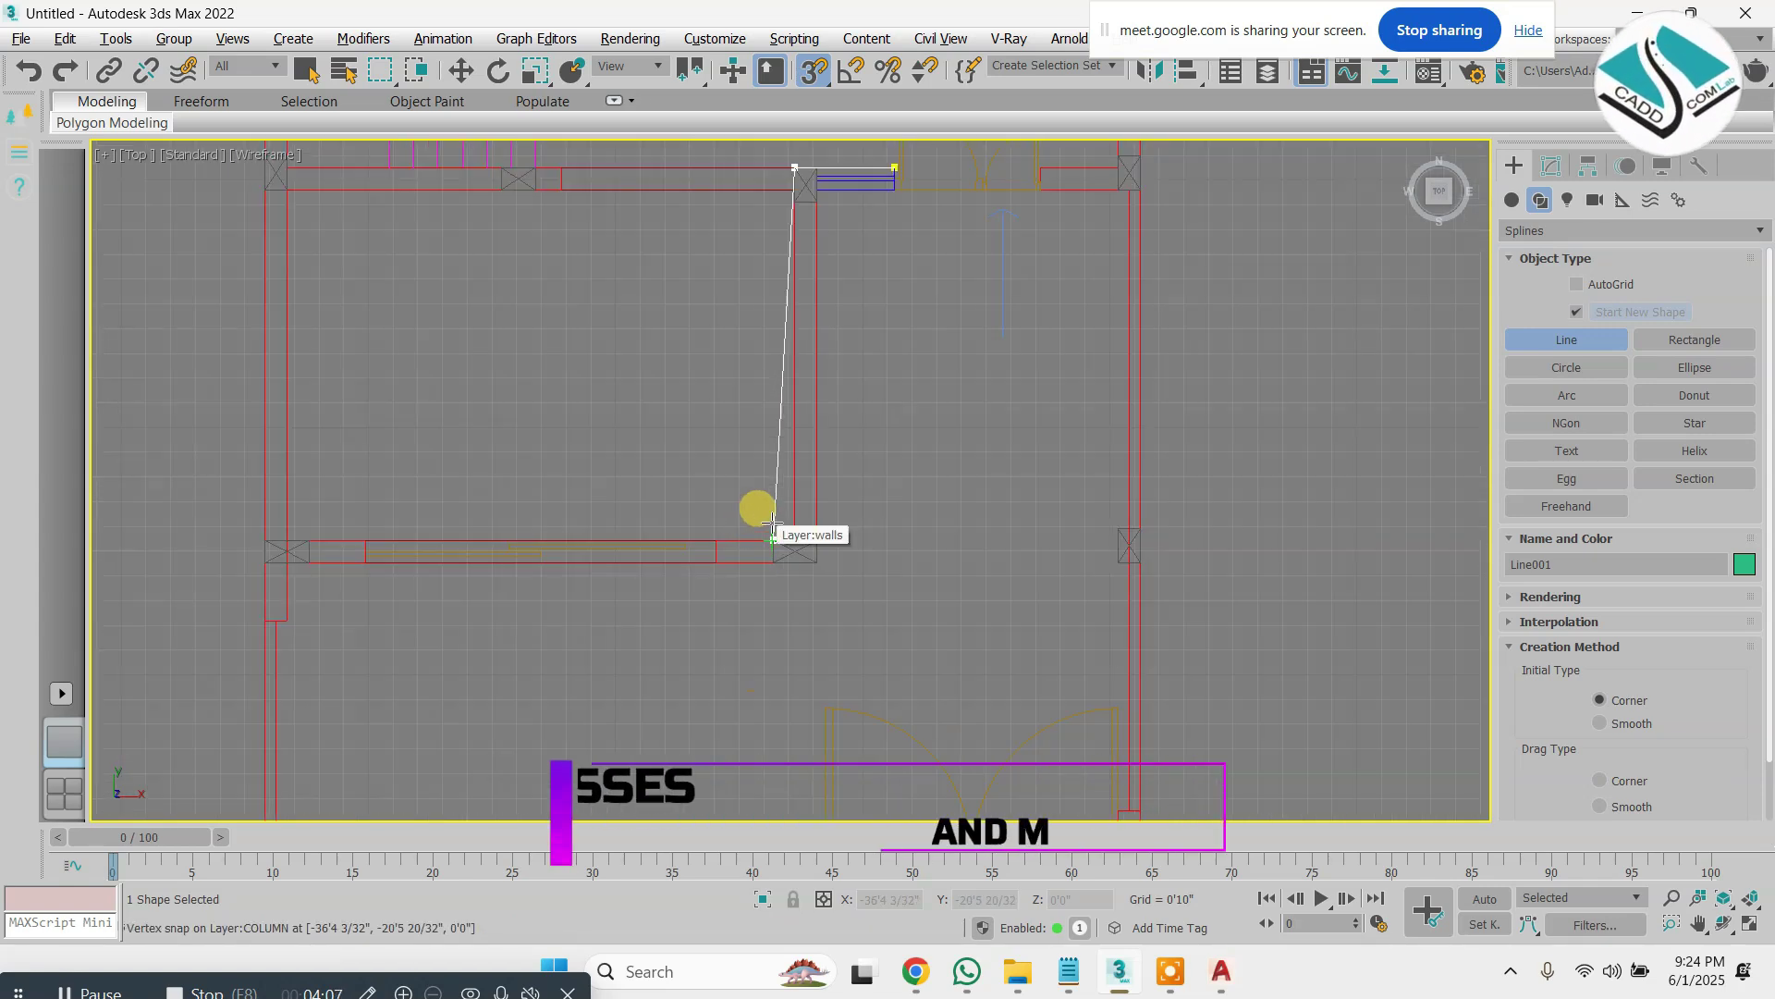
{"action": "scroll", "coordinate": [786, 509], "scroll_direction": "up", "scroll_amount": 3}
{"action": "left_click", "coordinate": [809, 573]}
{"action": "scroll", "coordinate": [925, 575], "scroll_direction": "down", "scroll_amount": 4}
{"action": "scroll", "coordinate": [453, 558], "scroll_direction": "up", "scroll_amount": 4}
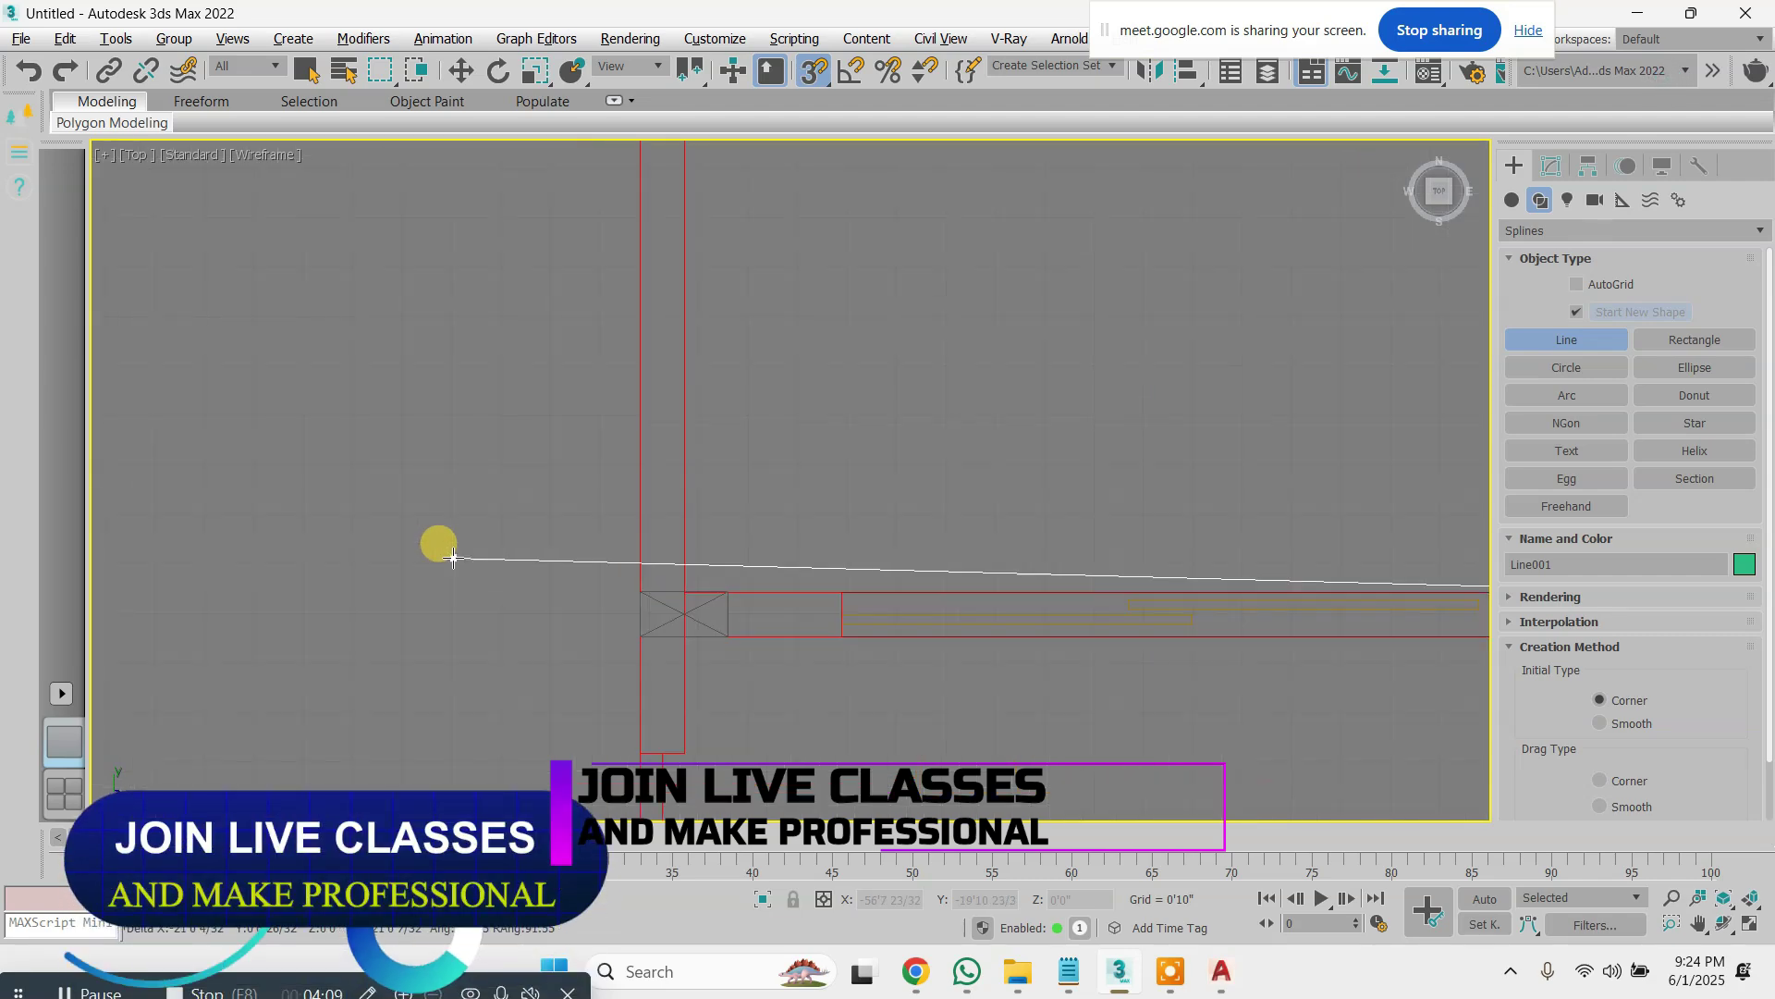
{"action": "scroll", "coordinate": [454, 557], "scroll_direction": "up", "scroll_amount": 1}
{"action": "left_click", "coordinate": [792, 612]}
Extend the line up the long left wall's inner face to the plan's upper-left inner corner
{"action": "scroll", "coordinate": [775, 606], "scroll_direction": "down", "scroll_amount": 6}
{"action": "middle_click_drag", "start_coordinate": [828, 305], "coordinate": [769, 567]}
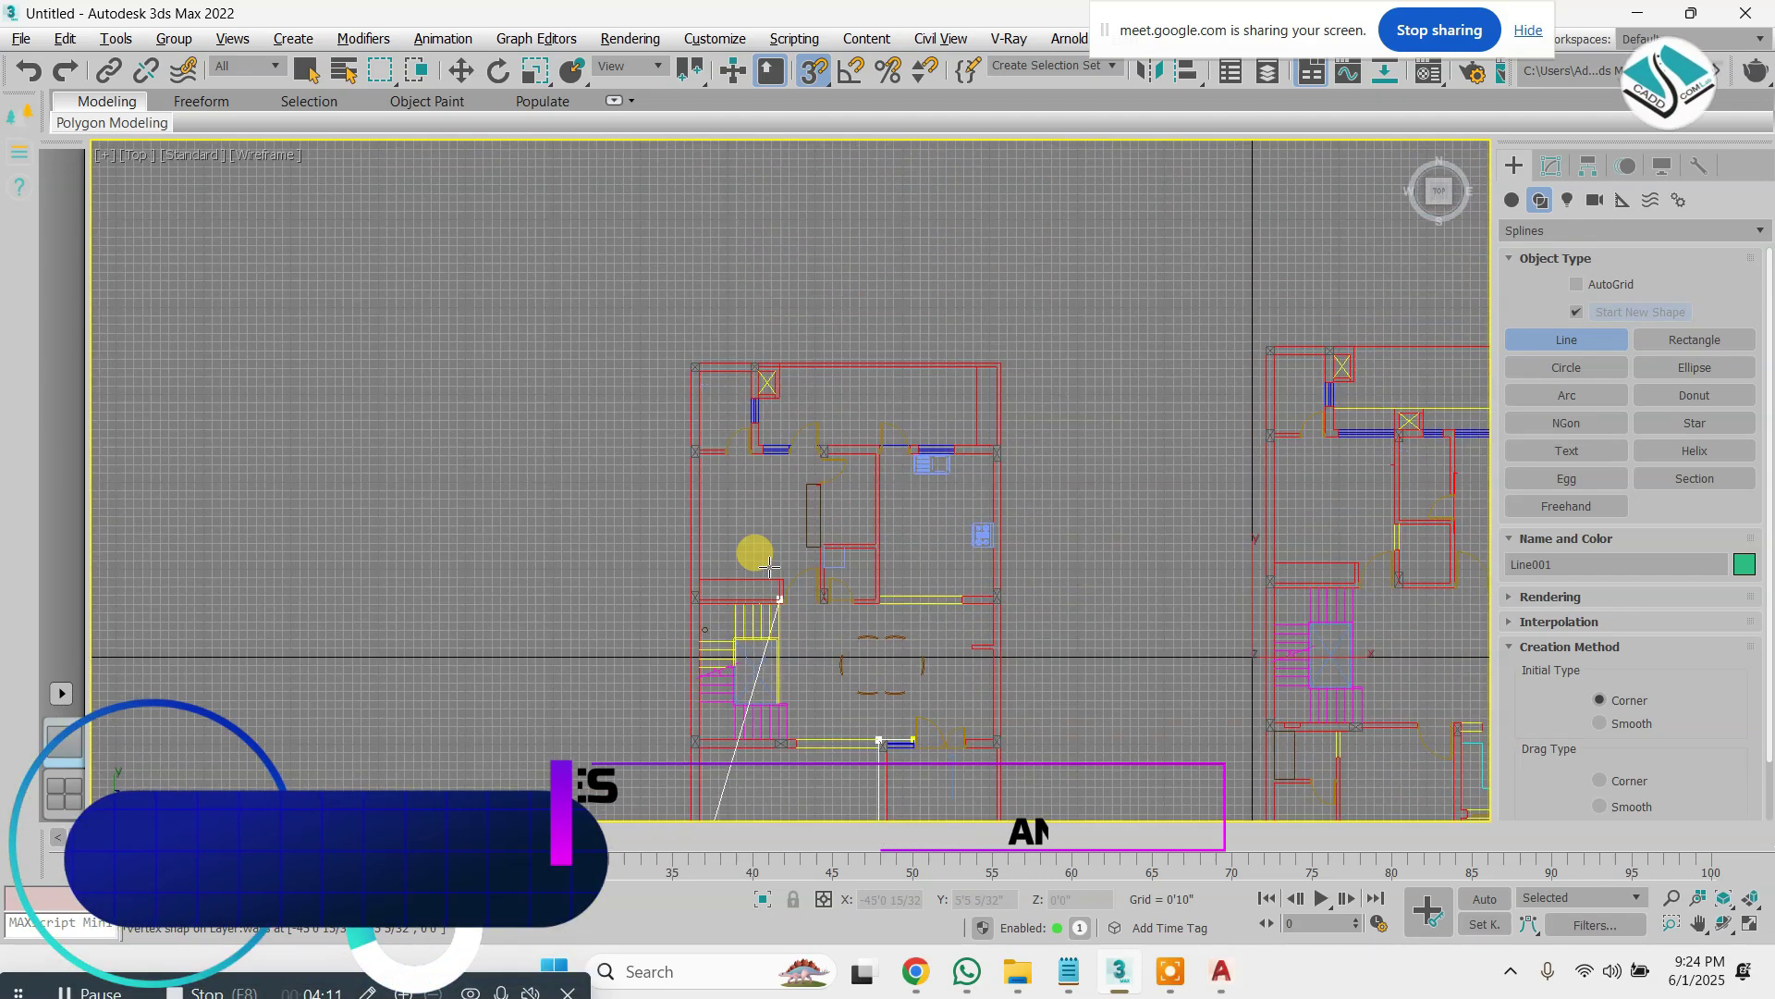
{"action": "scroll", "coordinate": [740, 370], "scroll_direction": "up", "scroll_amount": 4}
{"action": "scroll", "coordinate": [416, 374], "scroll_direction": "up", "scroll_amount": 1}
{"action": "left_click", "coordinate": [414, 379]}
Trace the rear wall's inner face to the column beside the duct and cross the wall thickness to its outer face
{"action": "scroll", "coordinate": [481, 273], "scroll_direction": "down", "scroll_amount": 4}
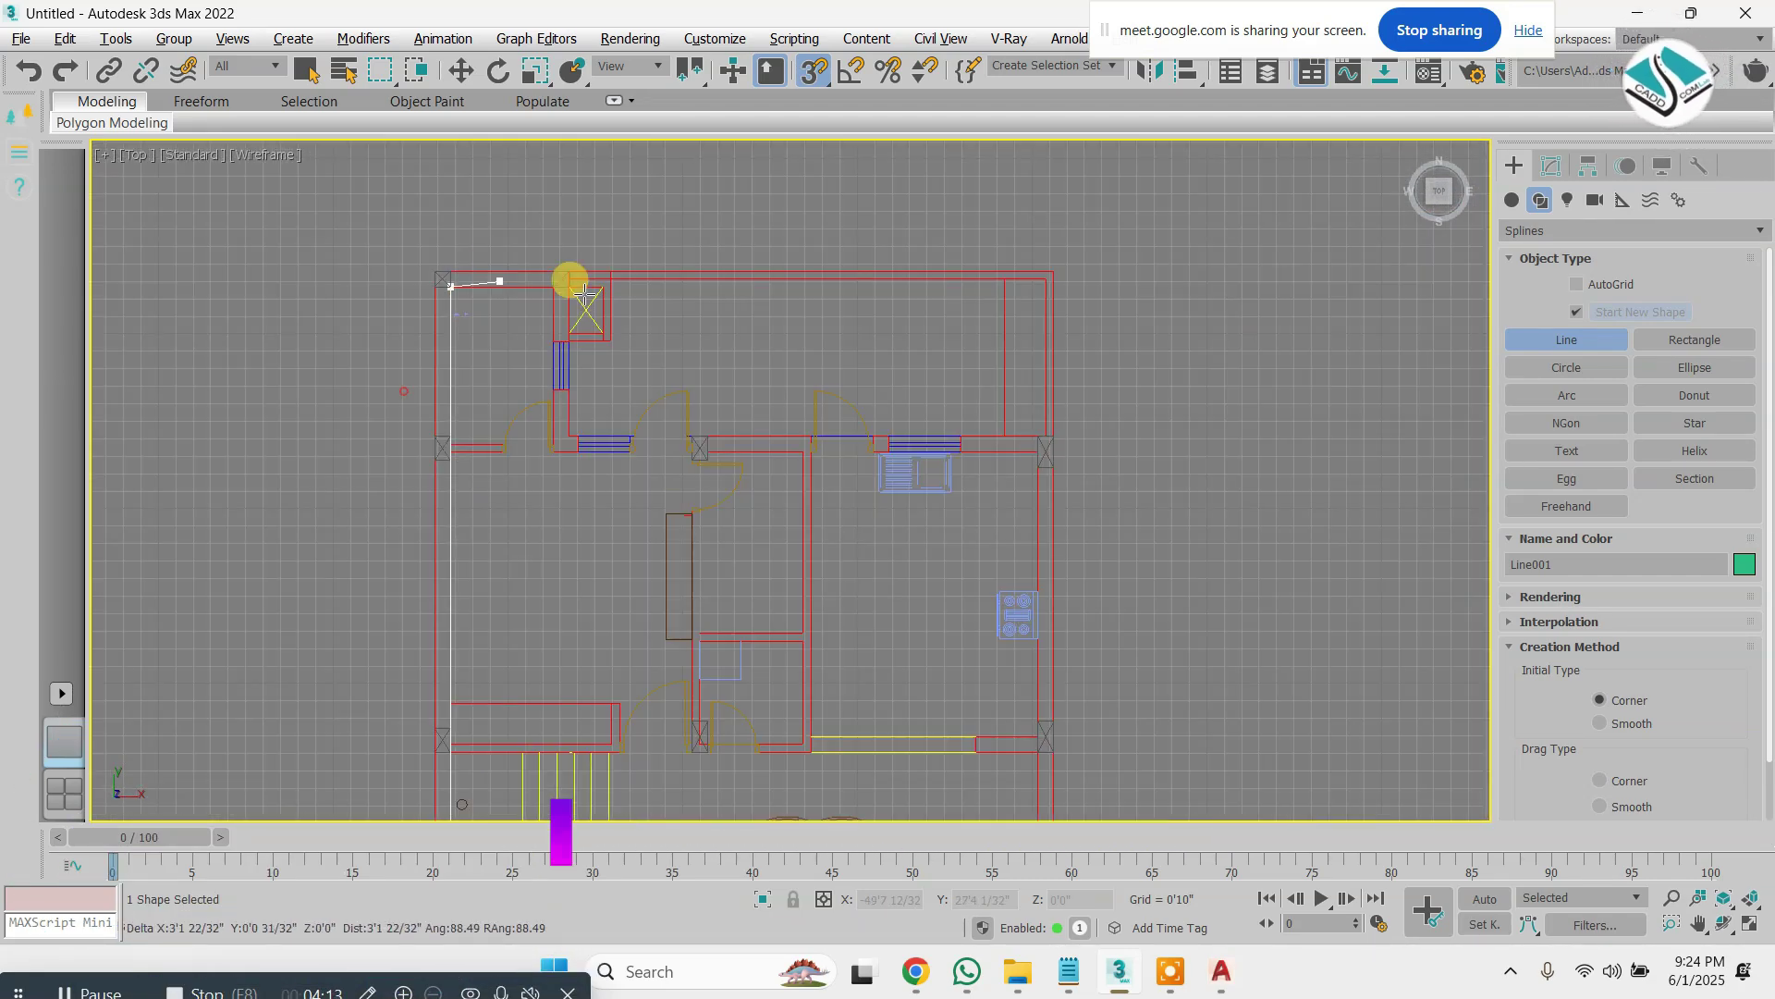
{"action": "middle_click_drag", "start_coordinate": [985, 293], "coordinate": [890, 285]}
{"action": "scroll", "coordinate": [890, 282], "scroll_direction": "down", "scroll_amount": 3}
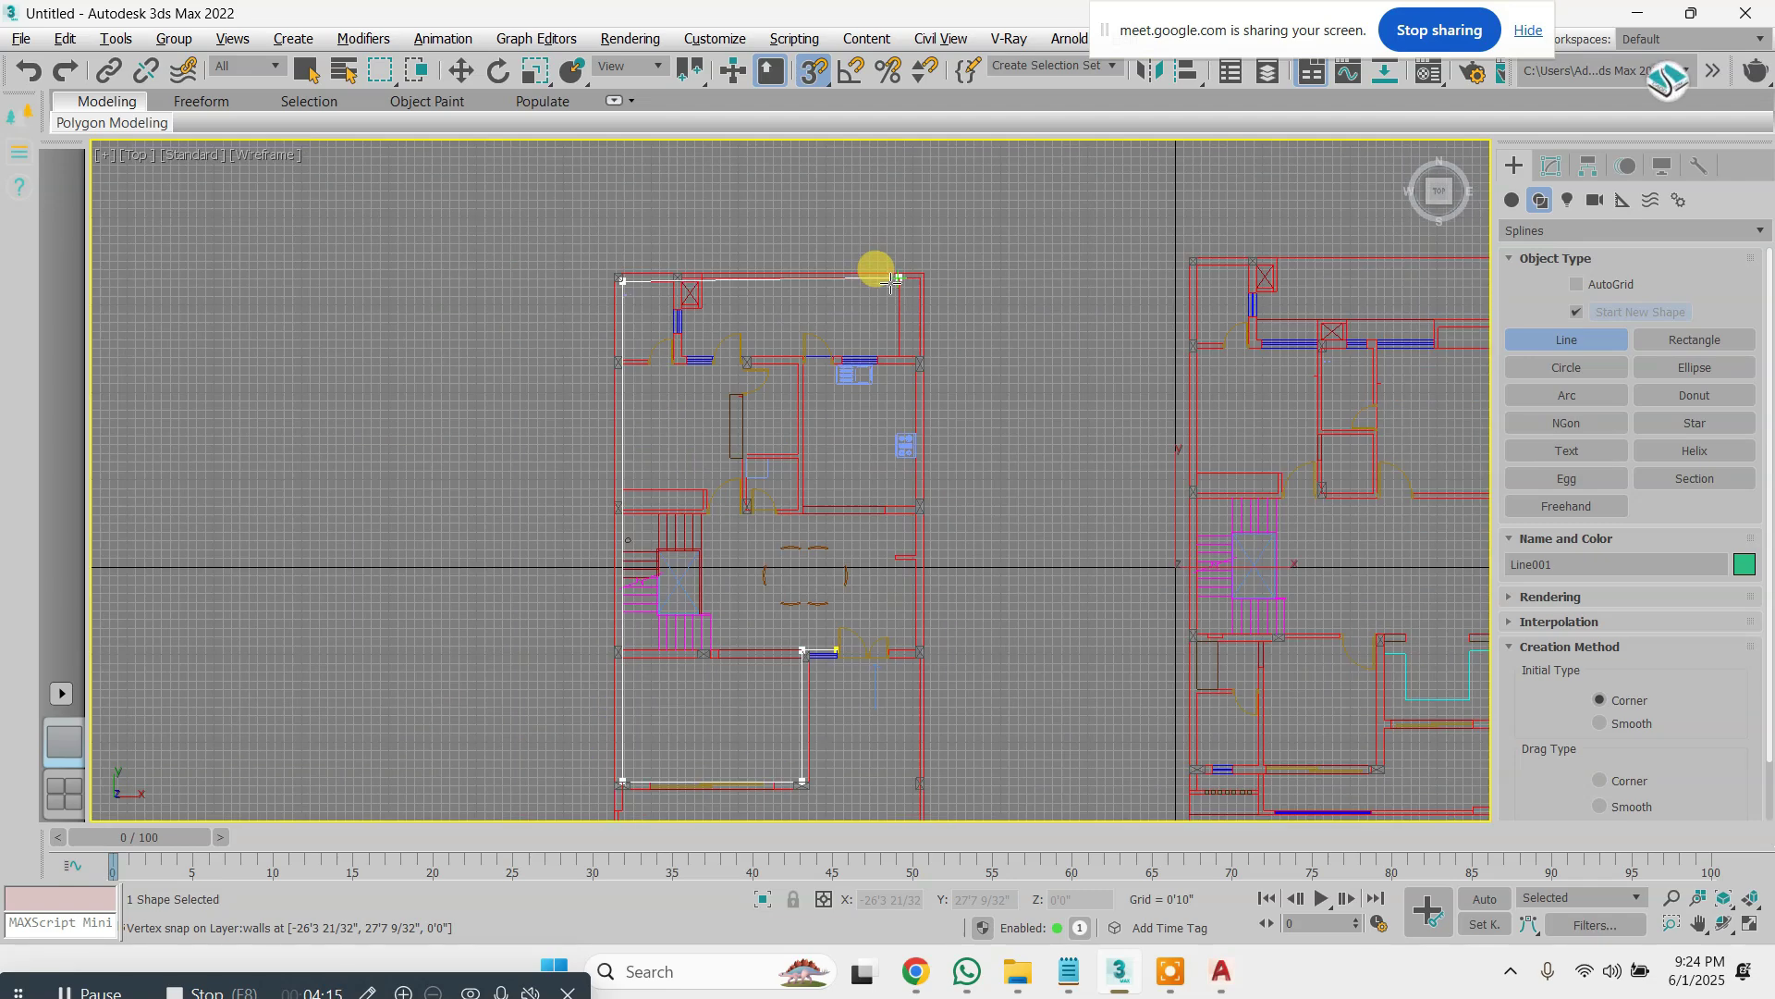
{"action": "scroll", "coordinate": [891, 282], "scroll_direction": "up", "scroll_amount": 8}
{"action": "scroll", "coordinate": [1017, 277], "scroll_direction": "down", "scroll_amount": 4}
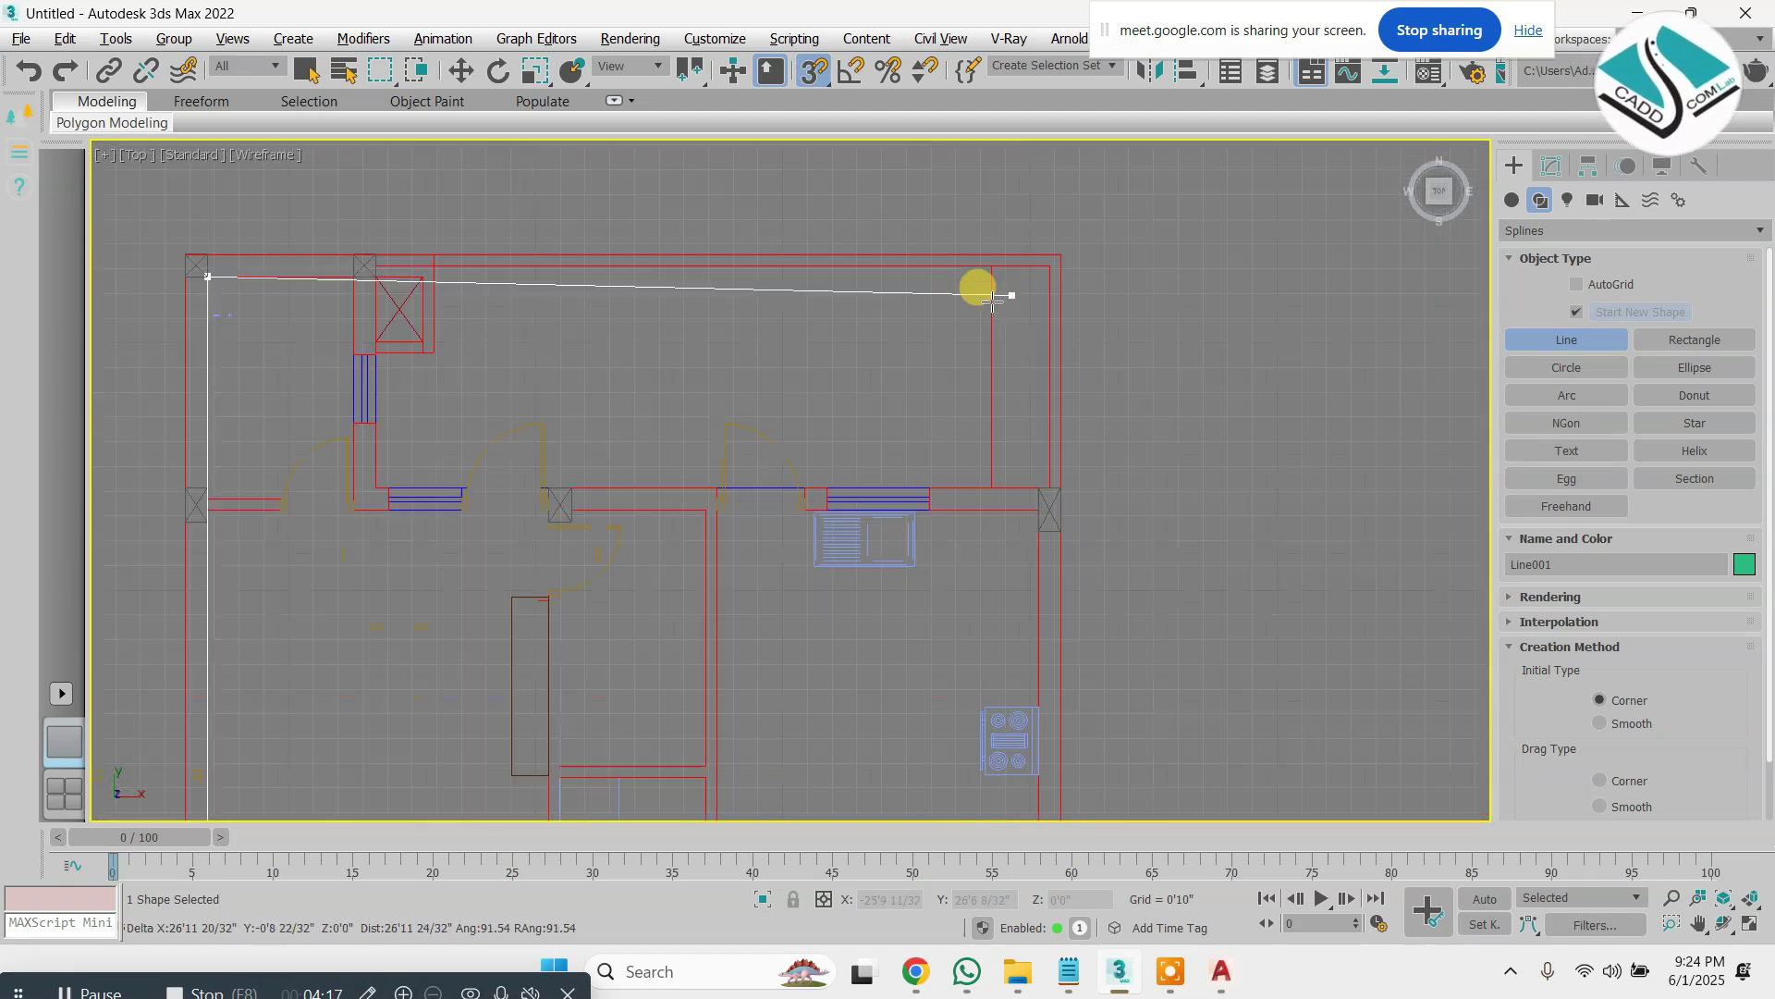
{"action": "scroll", "coordinate": [610, 329], "scroll_direction": "up", "scroll_amount": 6}
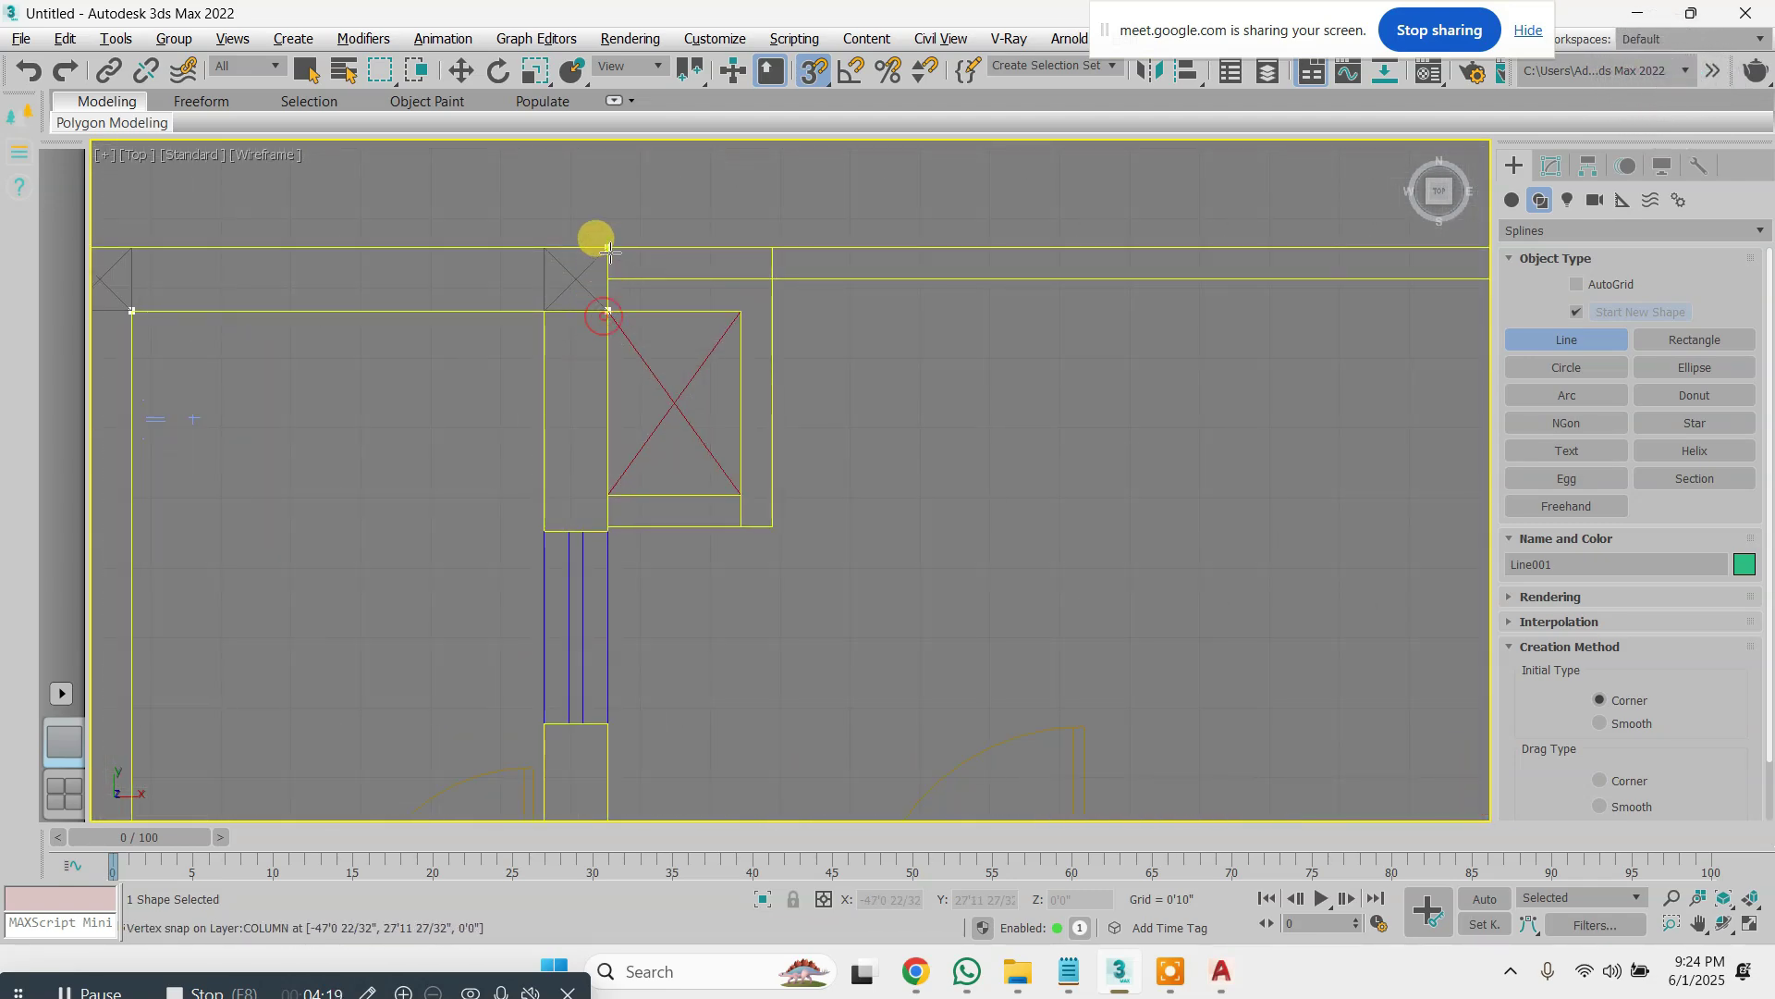
{"action": "middle_click_drag", "start_coordinate": [198, 311], "coordinate": [703, 275]}
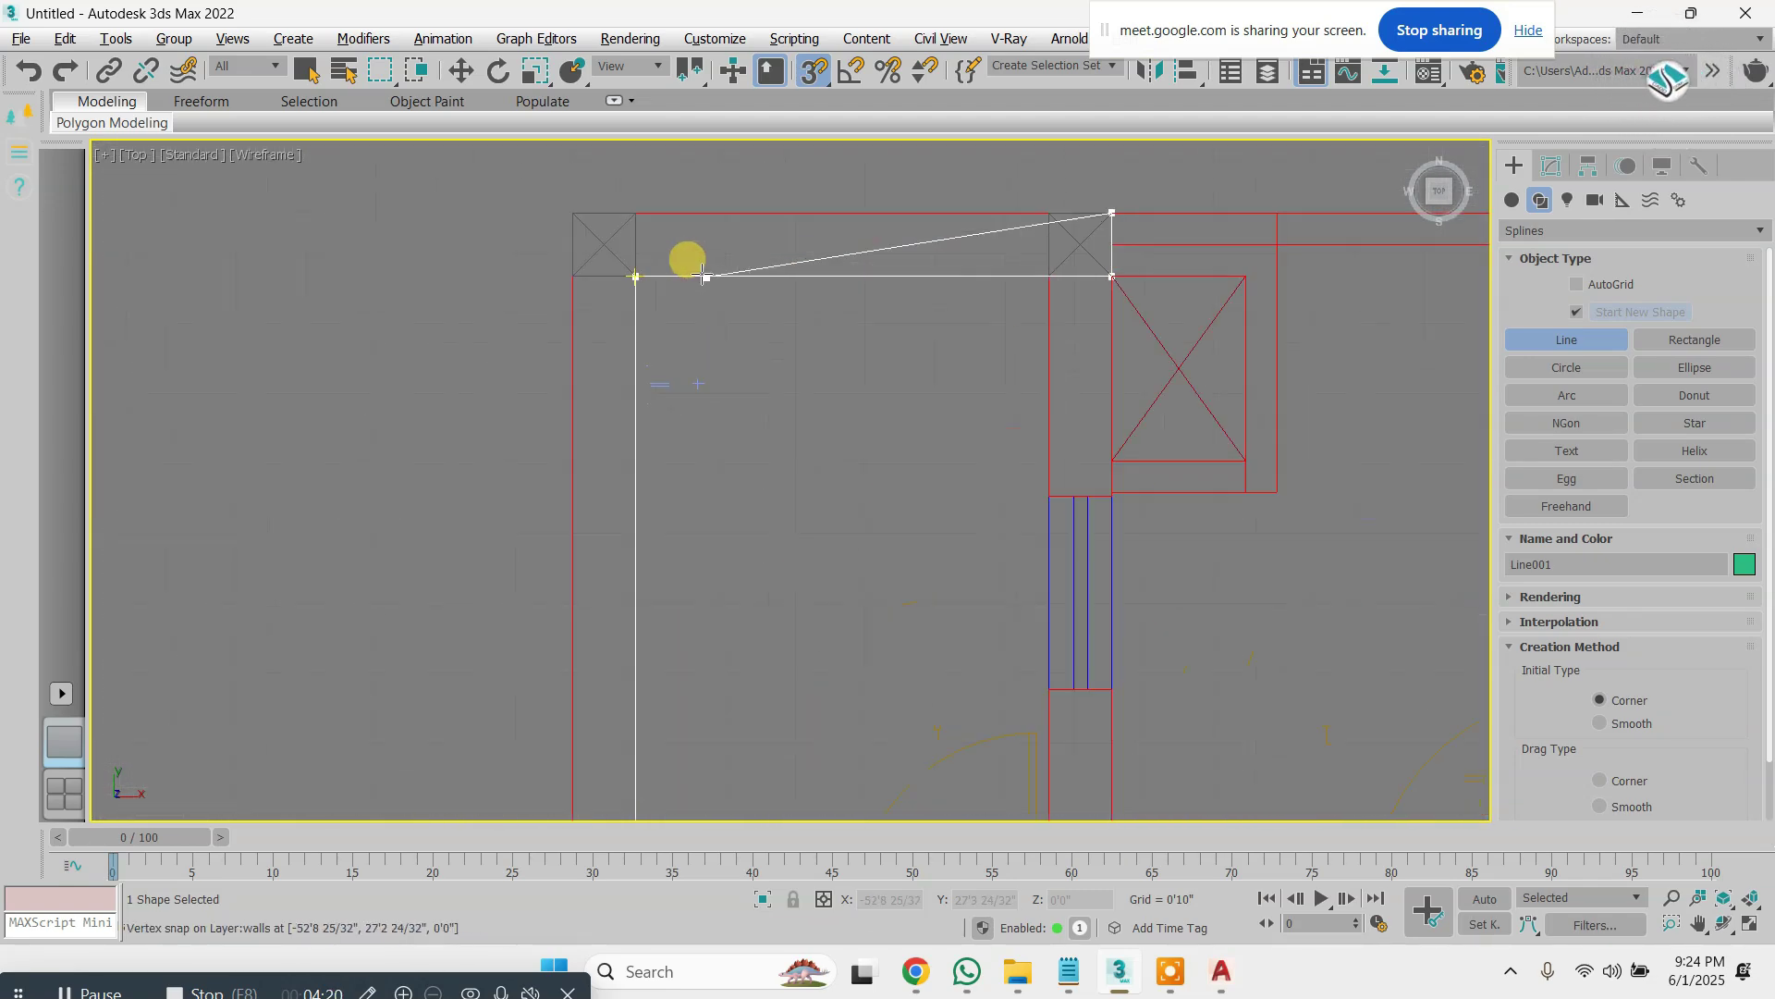
Trace the outer wall face through the plan's upper-left corner and down to the front room's lower-left and lower-right outer corners
{"action": "left_click", "coordinate": [582, 214]}
{"action": "scroll", "coordinate": [567, 357], "scroll_direction": "down", "scroll_amount": 4}
{"action": "scroll", "coordinate": [583, 690], "scroll_direction": "up", "scroll_amount": 4}
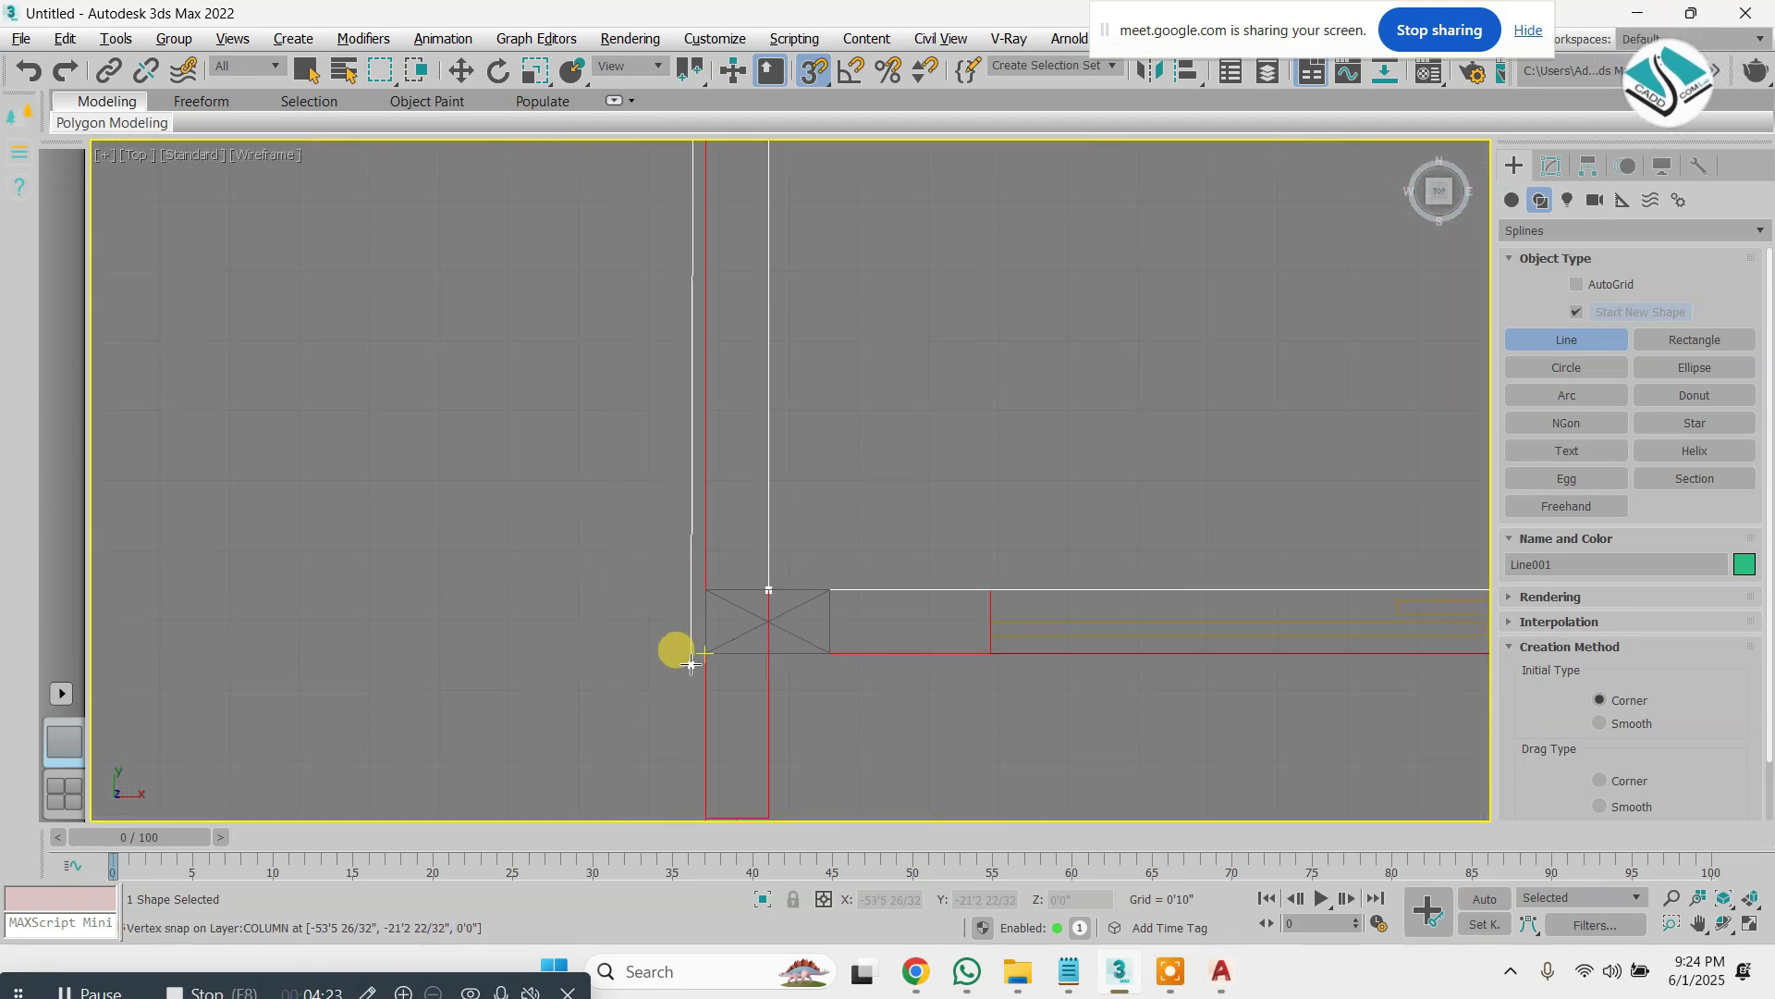
{"action": "scroll", "coordinate": [467, 555], "scroll_direction": "down", "scroll_amount": 3}
{"action": "scroll", "coordinate": [1100, 590], "scroll_direction": "up", "scroll_amount": 4}
{"action": "left_click", "coordinate": [1080, 655]}
{"action": "scroll", "coordinate": [986, 532], "scroll_direction": "down", "scroll_amount": 3}
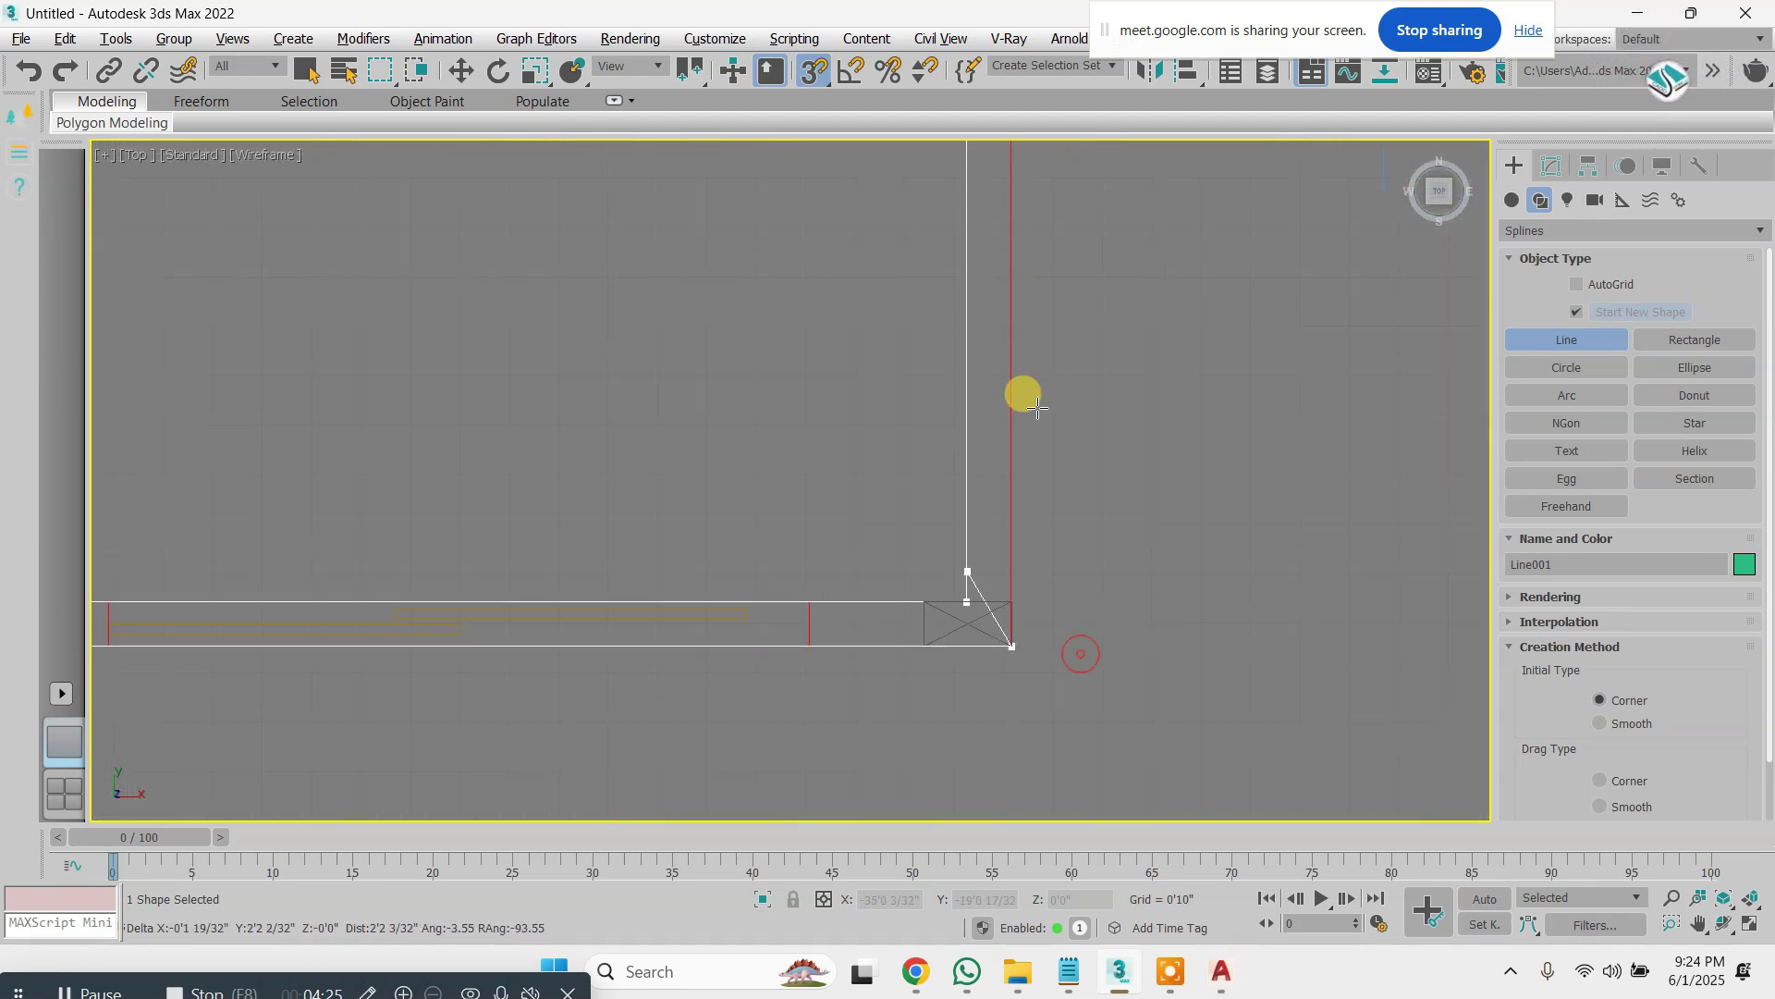
Run the line up the front room's right wall, around the window's end to the starting vertex, and close the spline
{"action": "middle_click_drag", "start_coordinate": [1036, 403], "coordinate": [892, 586]}
{"action": "scroll", "coordinate": [892, 587], "scroll_direction": "down", "scroll_amount": 1}
{"action": "scroll", "coordinate": [864, 363], "scroll_direction": "down", "scroll_amount": 1}
{"action": "middle_click_drag", "start_coordinate": [878, 281], "coordinate": [810, 429]}
{"action": "scroll", "coordinate": [810, 430], "scroll_direction": "up", "scroll_amount": 4}
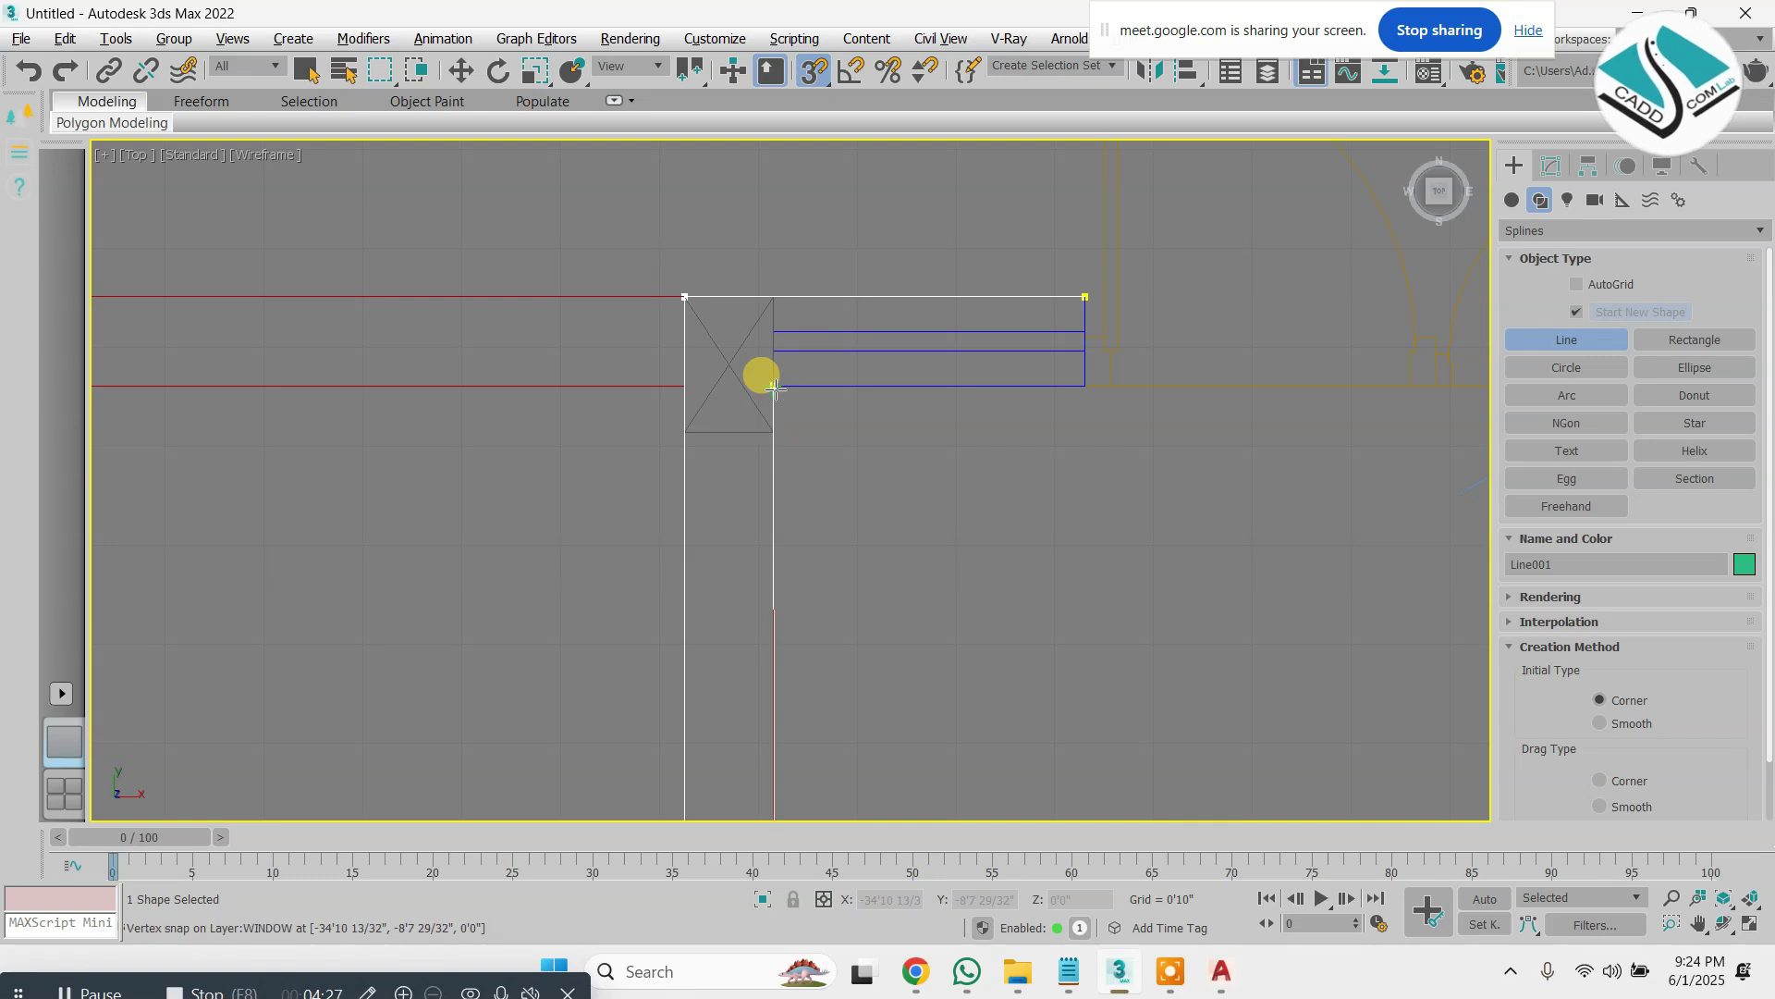
{"action": "left_click", "coordinate": [1084, 386]}
{"action": "left_click", "coordinate": [1085, 297]}
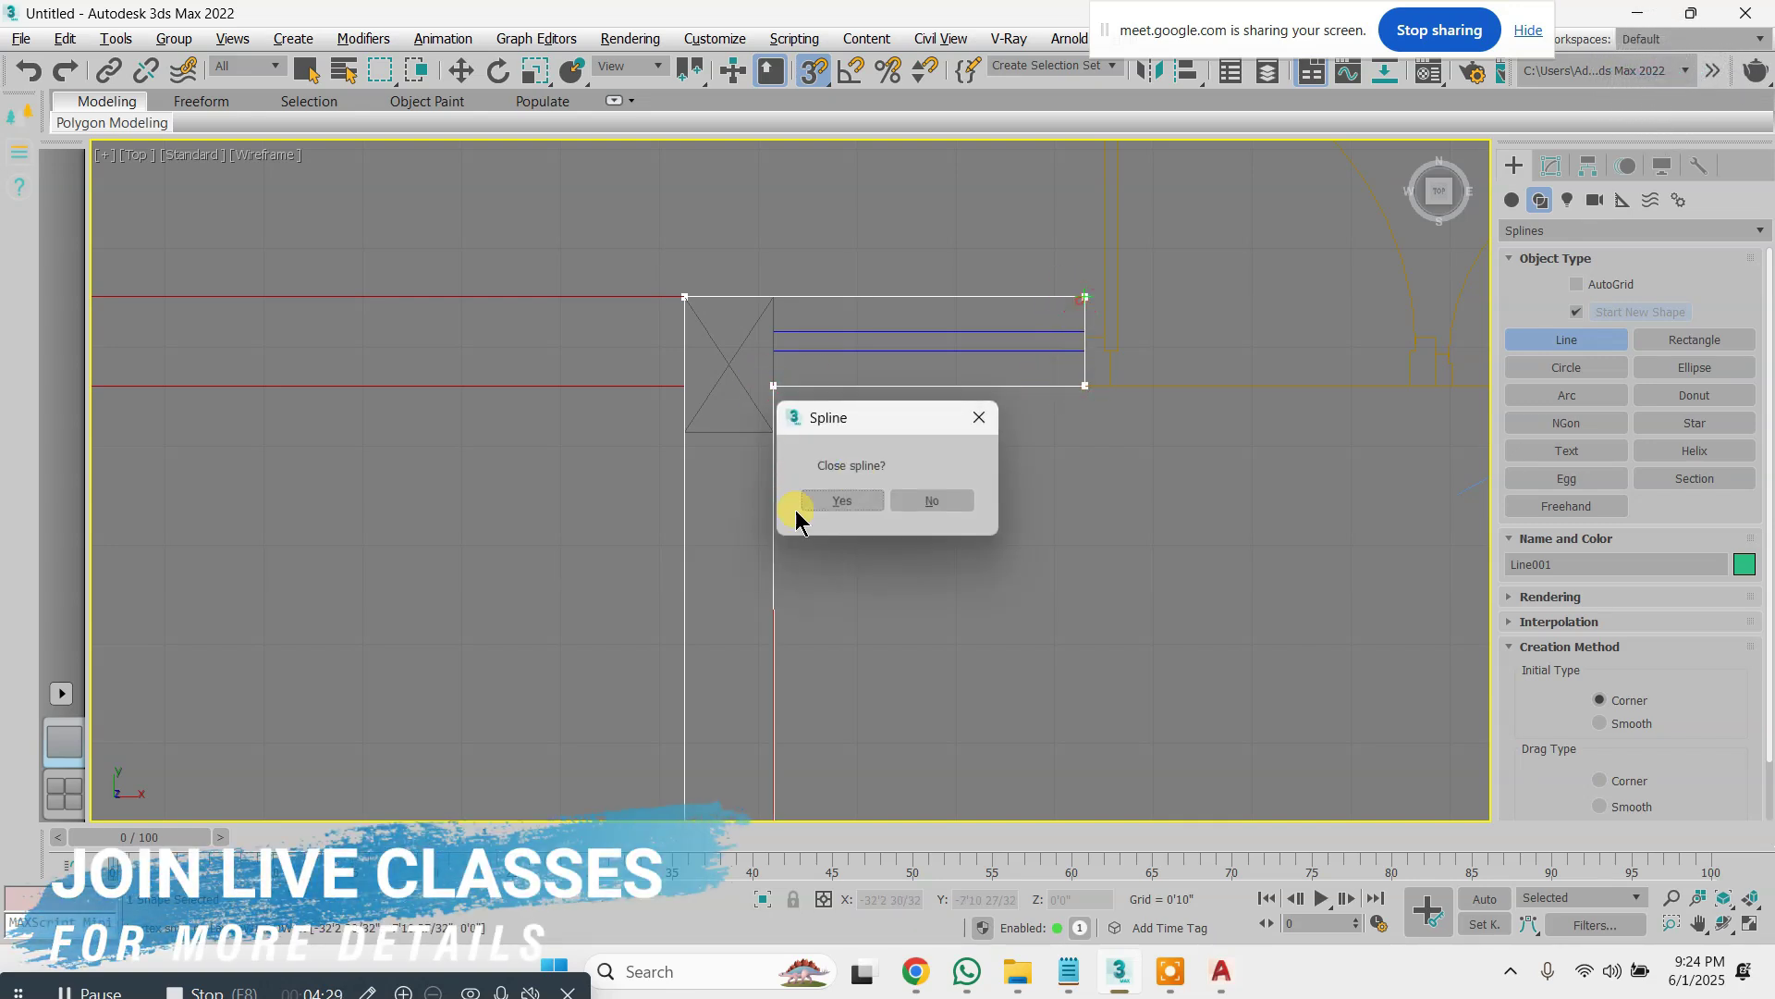
{"action": "left_click", "coordinate": [833, 505]}
Switch to the Perspective view and apply an Extrude modifier with an amount of 11'0" to the closed wall outline
{"action": "key", "text": "p"}
{"action": "key", "text": "w"}
{"action": "left_click", "coordinate": [1557, 165]}
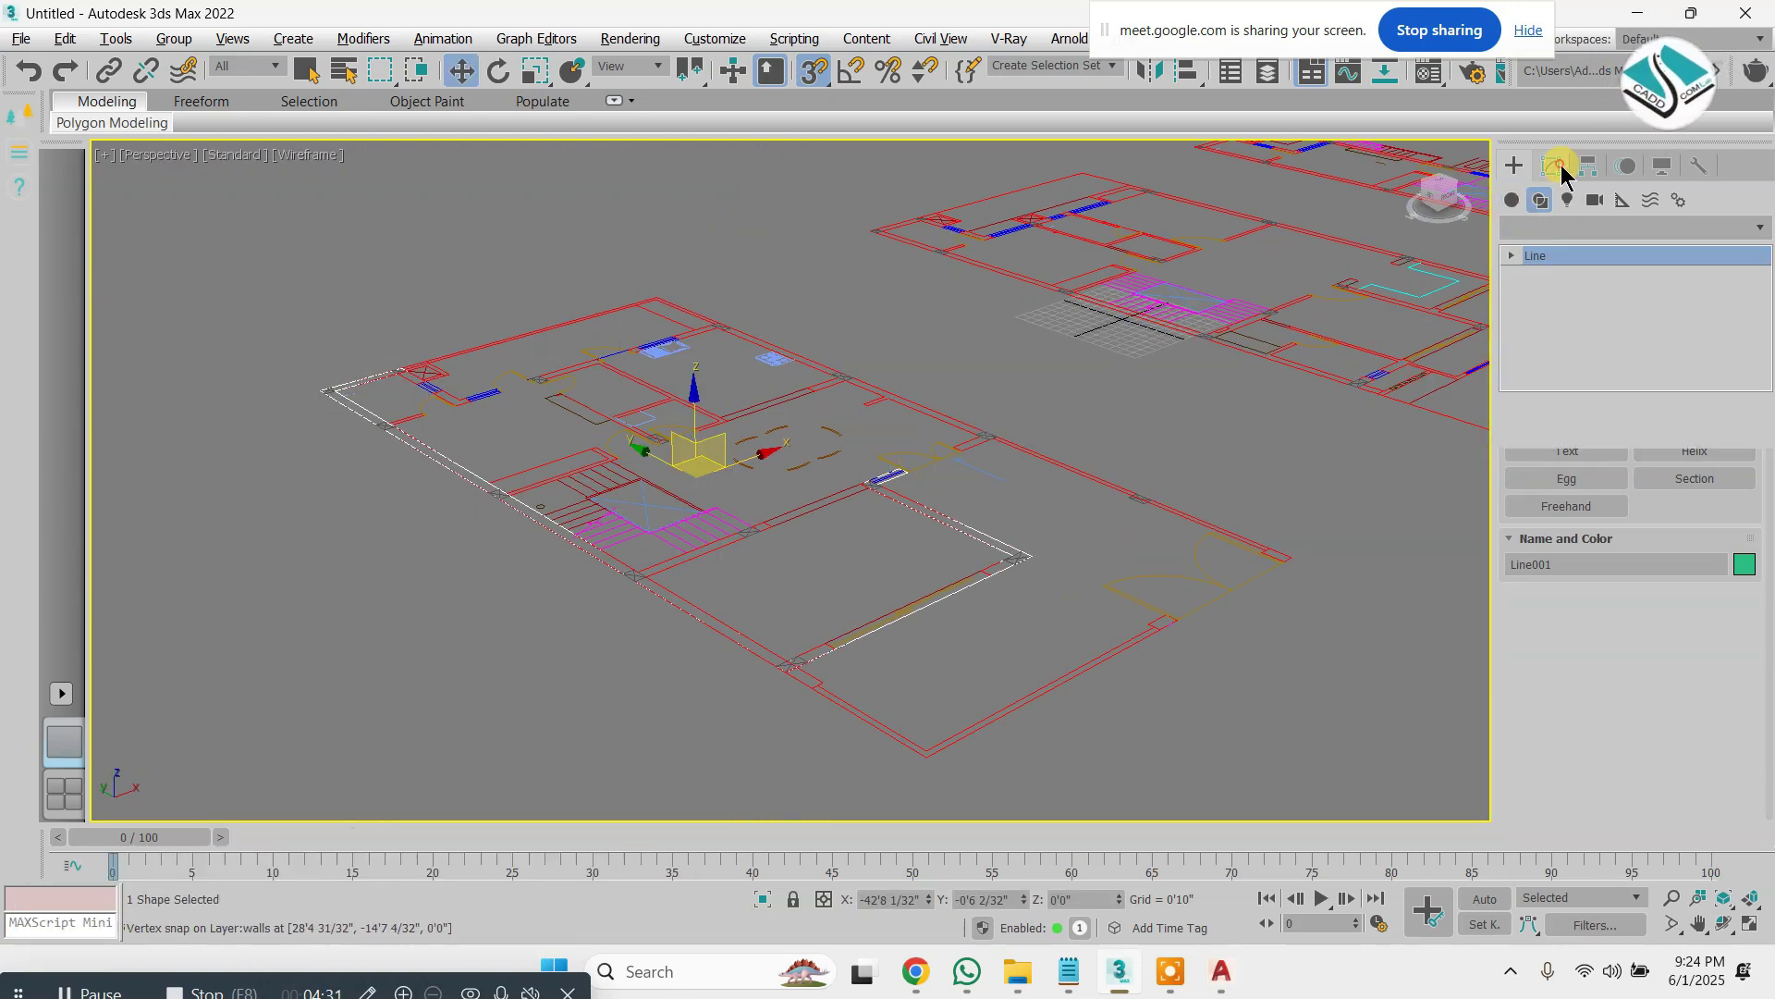
{"action": "left_click", "coordinate": [1586, 227]}
{"action": "scroll", "coordinate": [1585, 255], "scroll_direction": "down", "scroll_amount": 5}
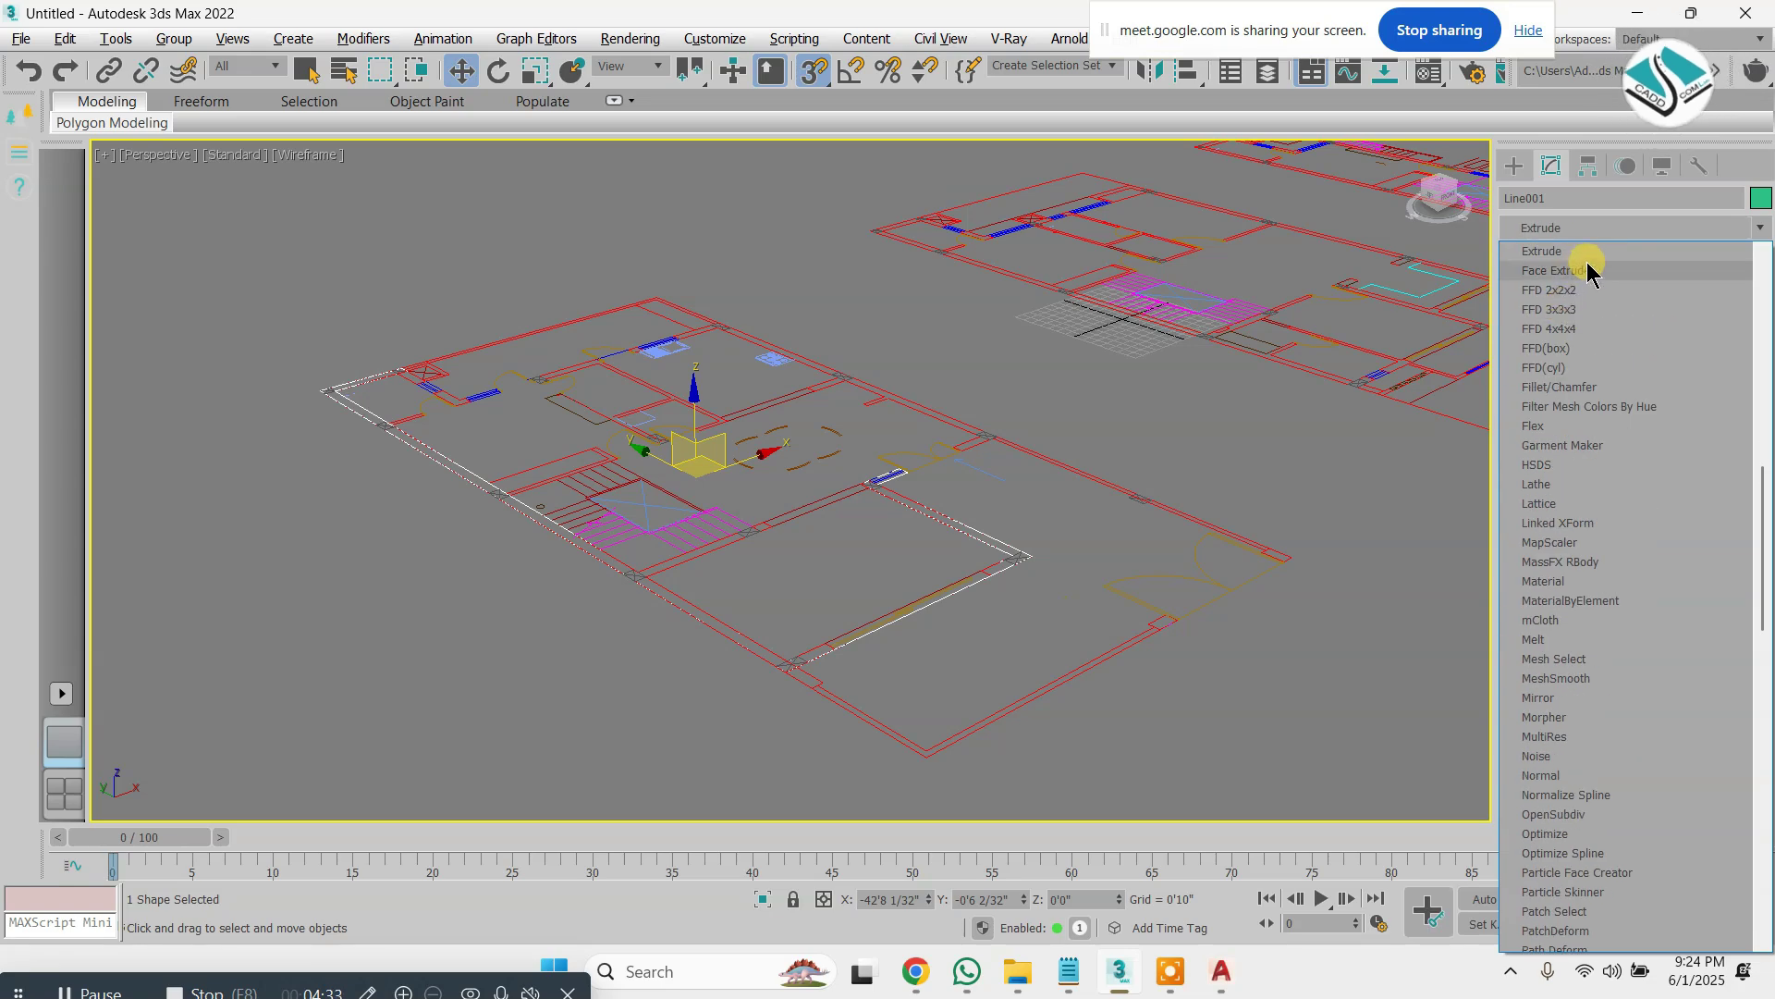
{"action": "left_click", "coordinate": [1586, 250]}
{"action": "double_click", "coordinate": [1656, 511]}
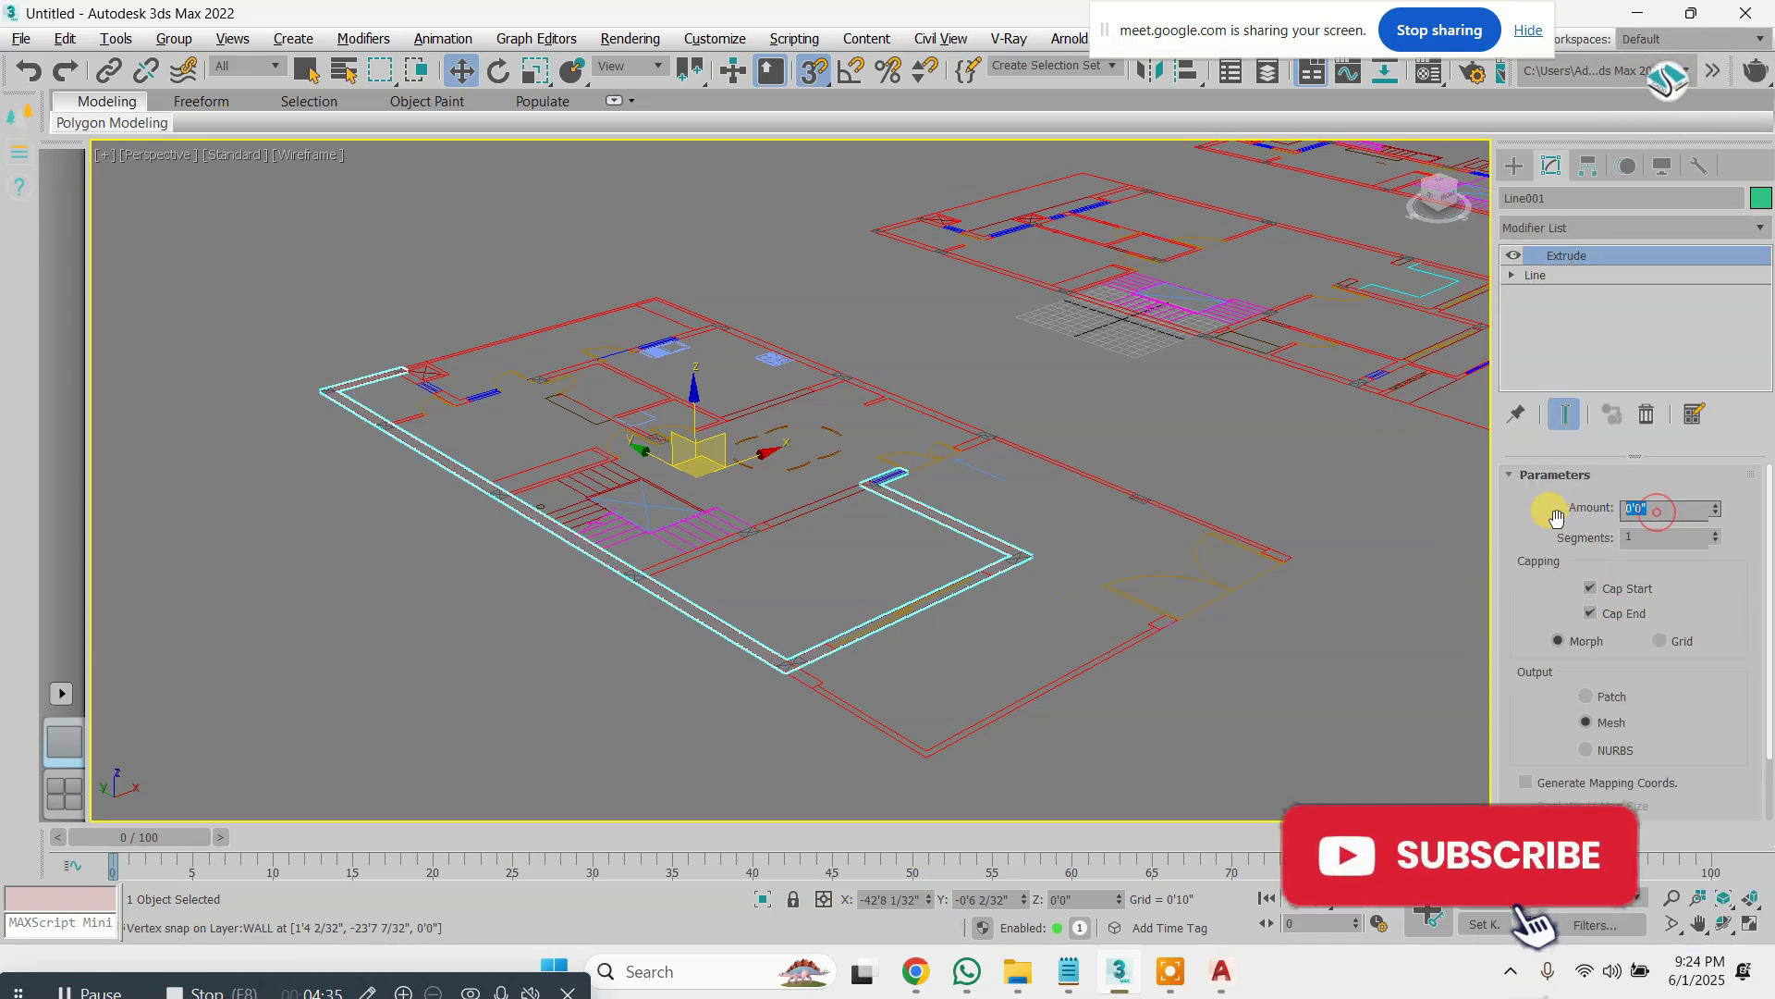
{"action": "key", "text": "Return"}
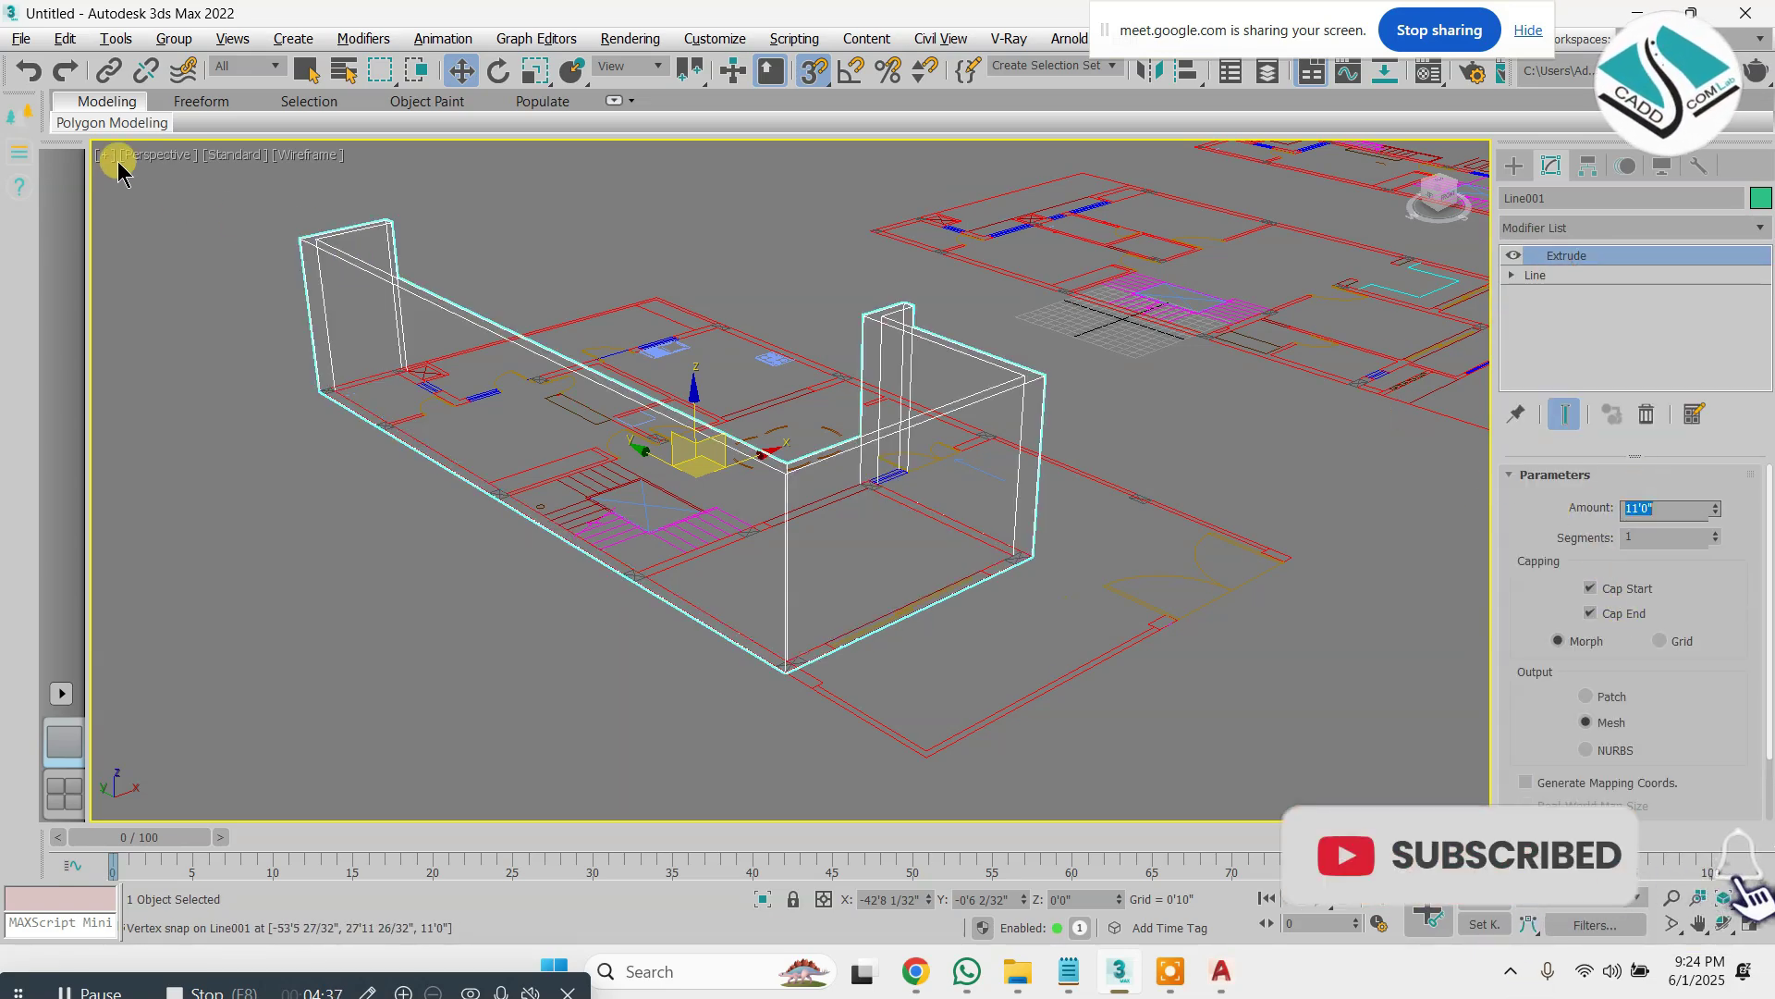
Set the Perspective view's shading to Facets and view the extruded wall from another angle
{"action": "left_click", "coordinate": [316, 155]}
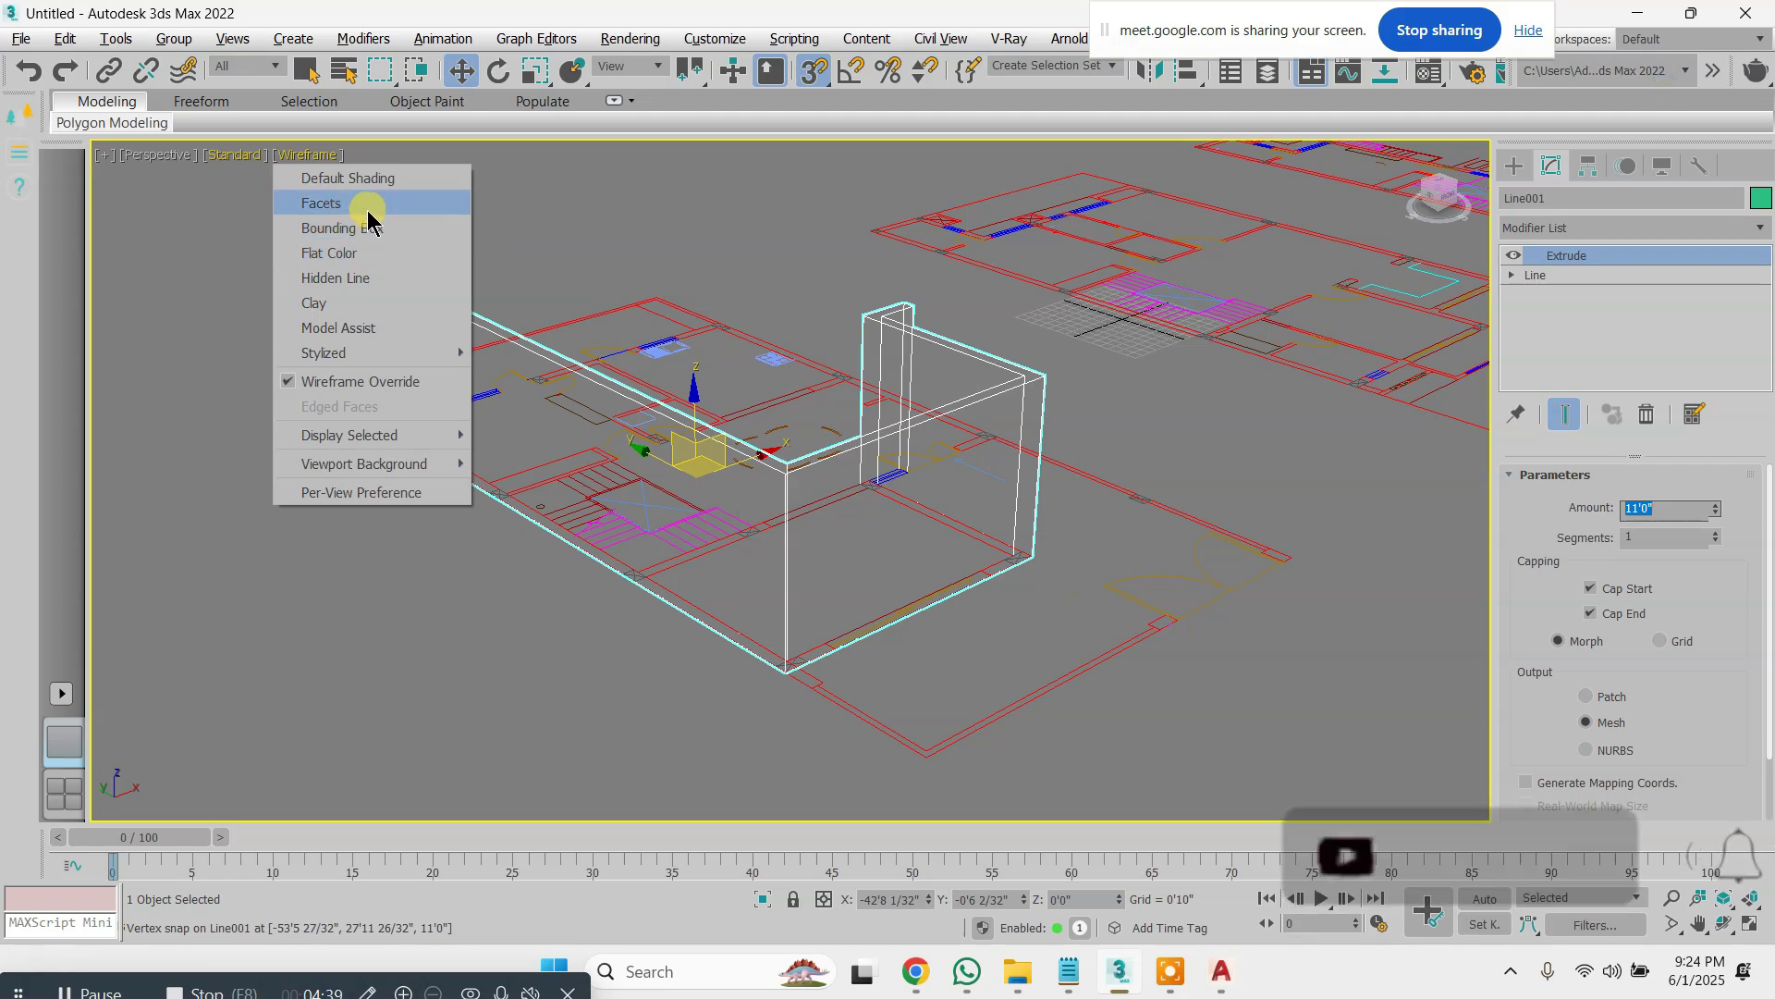
{"action": "left_click", "coordinate": [369, 205]}
{"action": "mouse_move", "coordinate": [887, 468]}
{"action": "middle_mouse_down", "text": "alt"}
{"action": "mouse_move", "coordinate": [708, 484]}
{"action": "mouse_move", "coordinate": [681, 468]}
{"action": "mouse_move", "coordinate": [844, 471]}
{"action": "mouse_move", "coordinate": [555, 341]}
{"action": "middle_mouse_up", "text": "alt"}
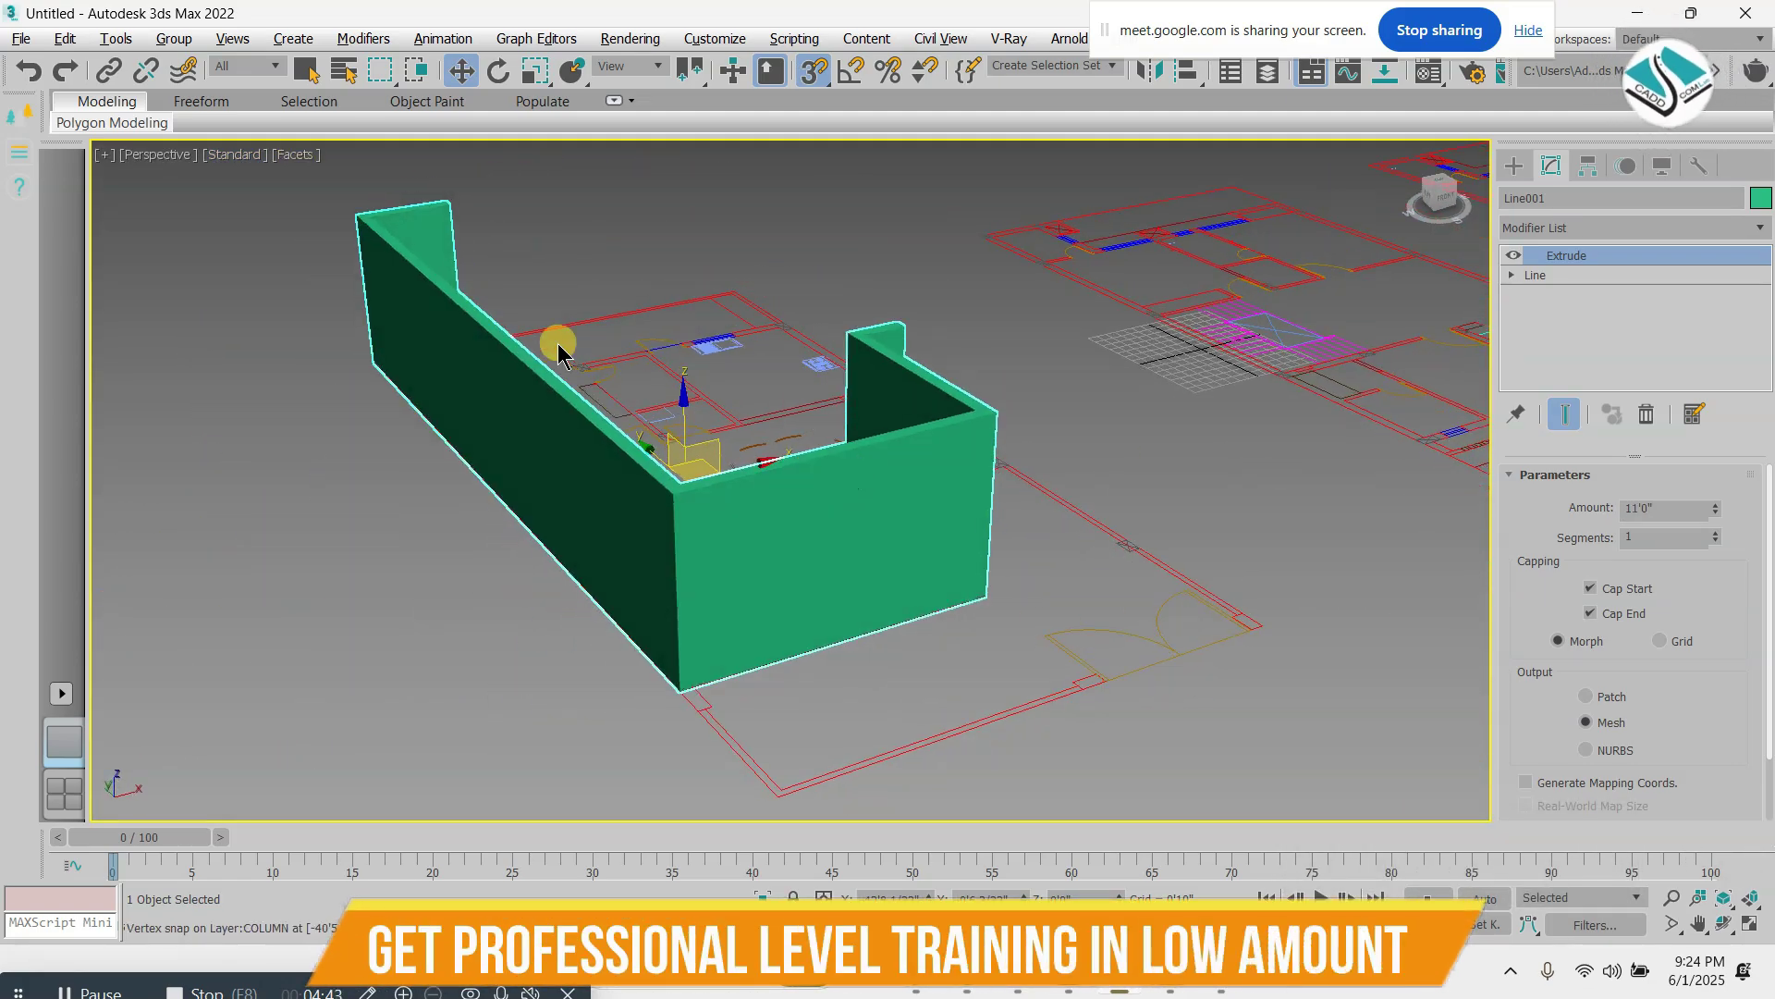
Examine the entrance double-door opening between the extruded wall's end and the neighbouring wall piece in the Top view
{"action": "key", "text": "t"}
{"action": "scroll", "coordinate": [739, 356], "scroll_direction": "down", "scroll_amount": 5}
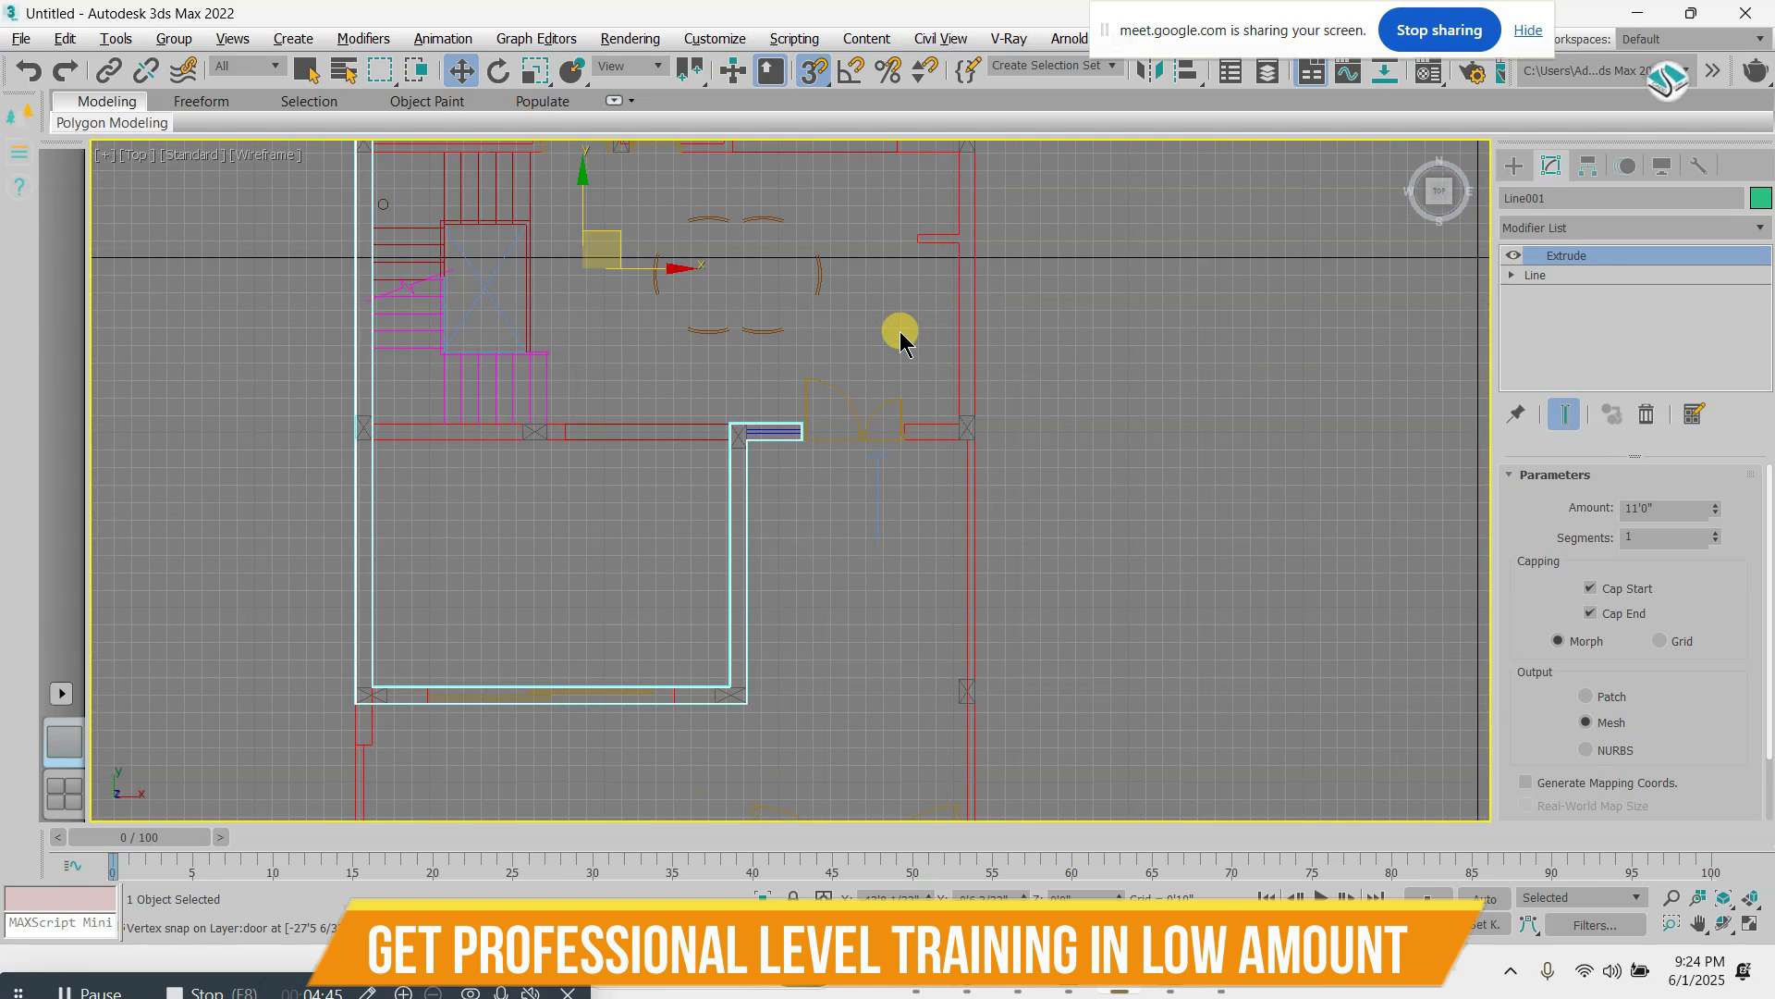
{"action": "scroll", "coordinate": [873, 429], "scroll_direction": "up", "scroll_amount": 4}
{"action": "scroll", "coordinate": [720, 455], "scroll_direction": "up", "scroll_amount": 2}
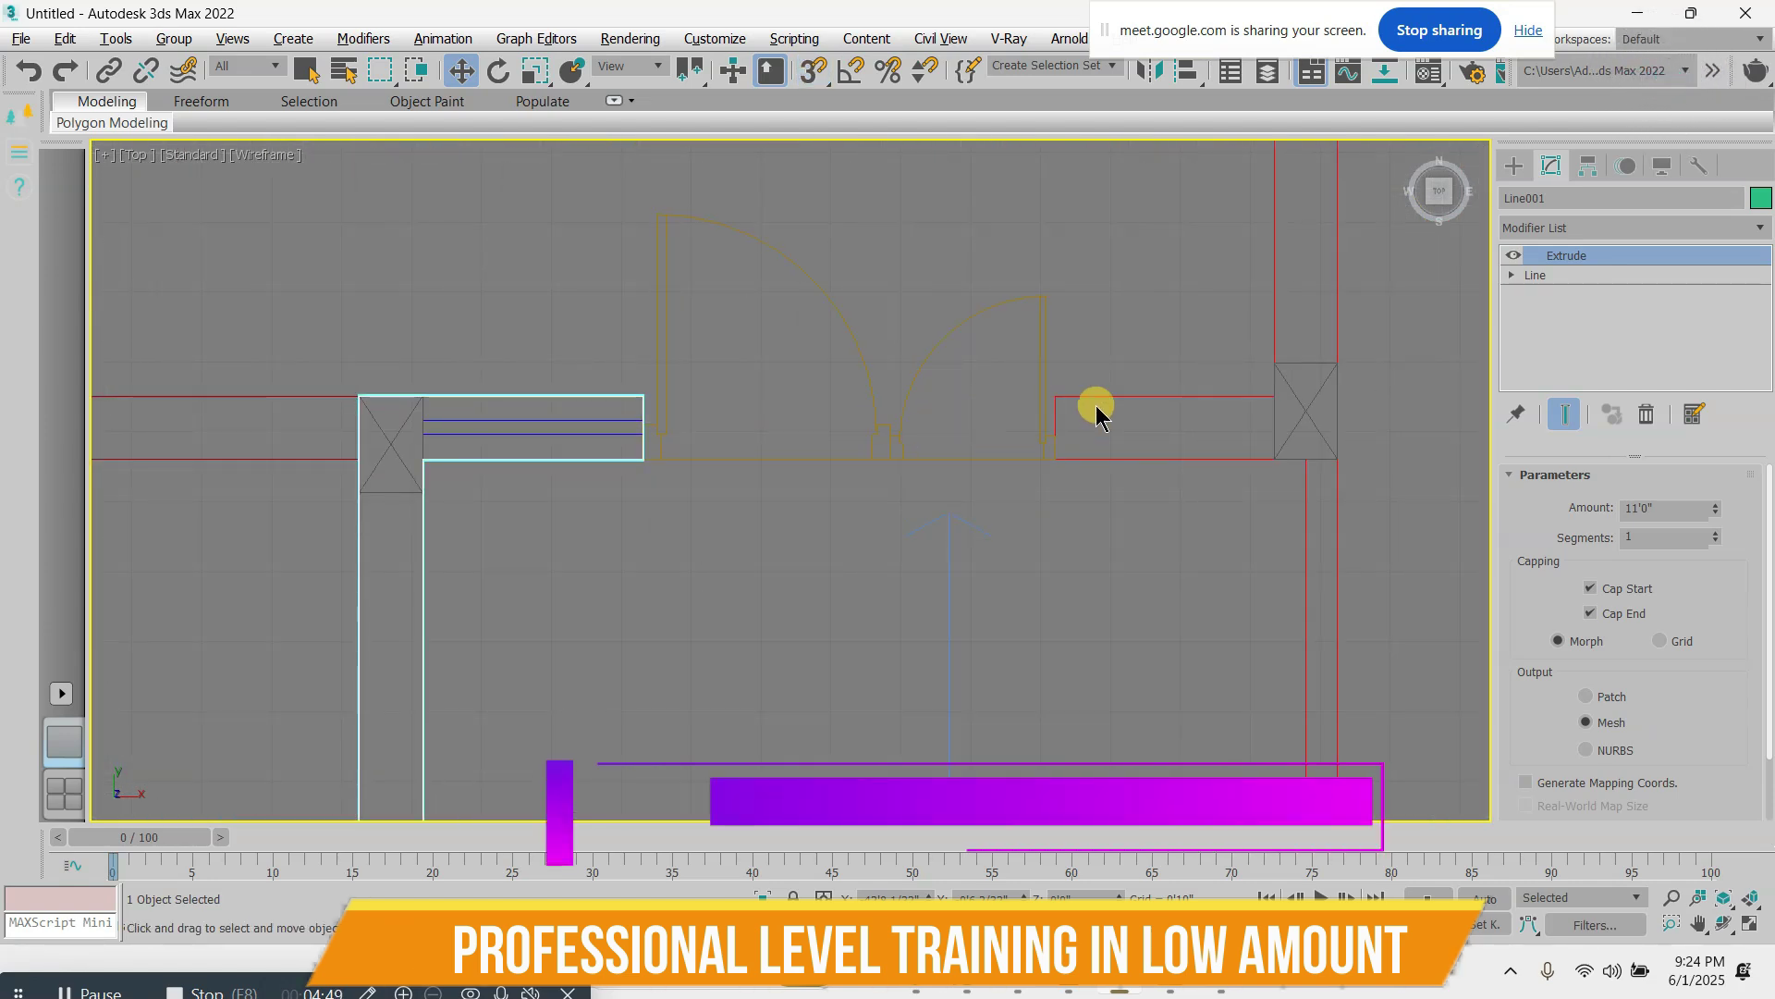
{"action": "left_click", "coordinate": [1513, 166]}
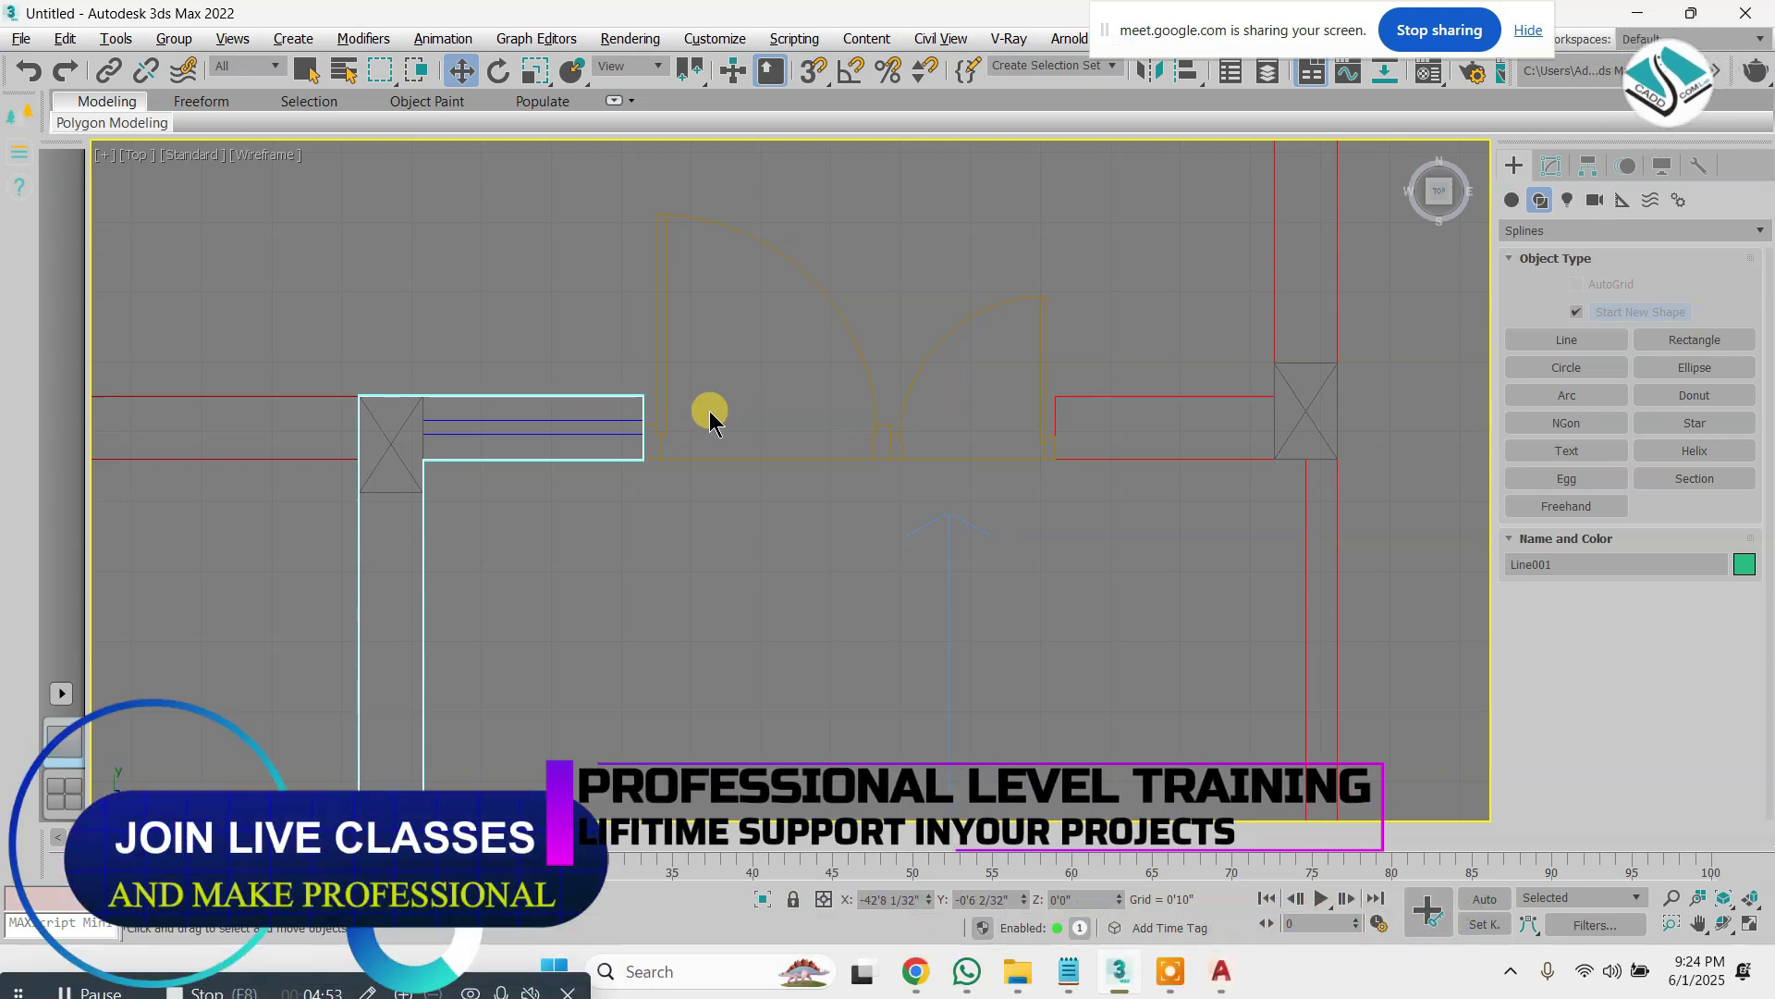
{"action": "middle_click_drag", "start_coordinate": [626, 428], "coordinate": [939, 499]}
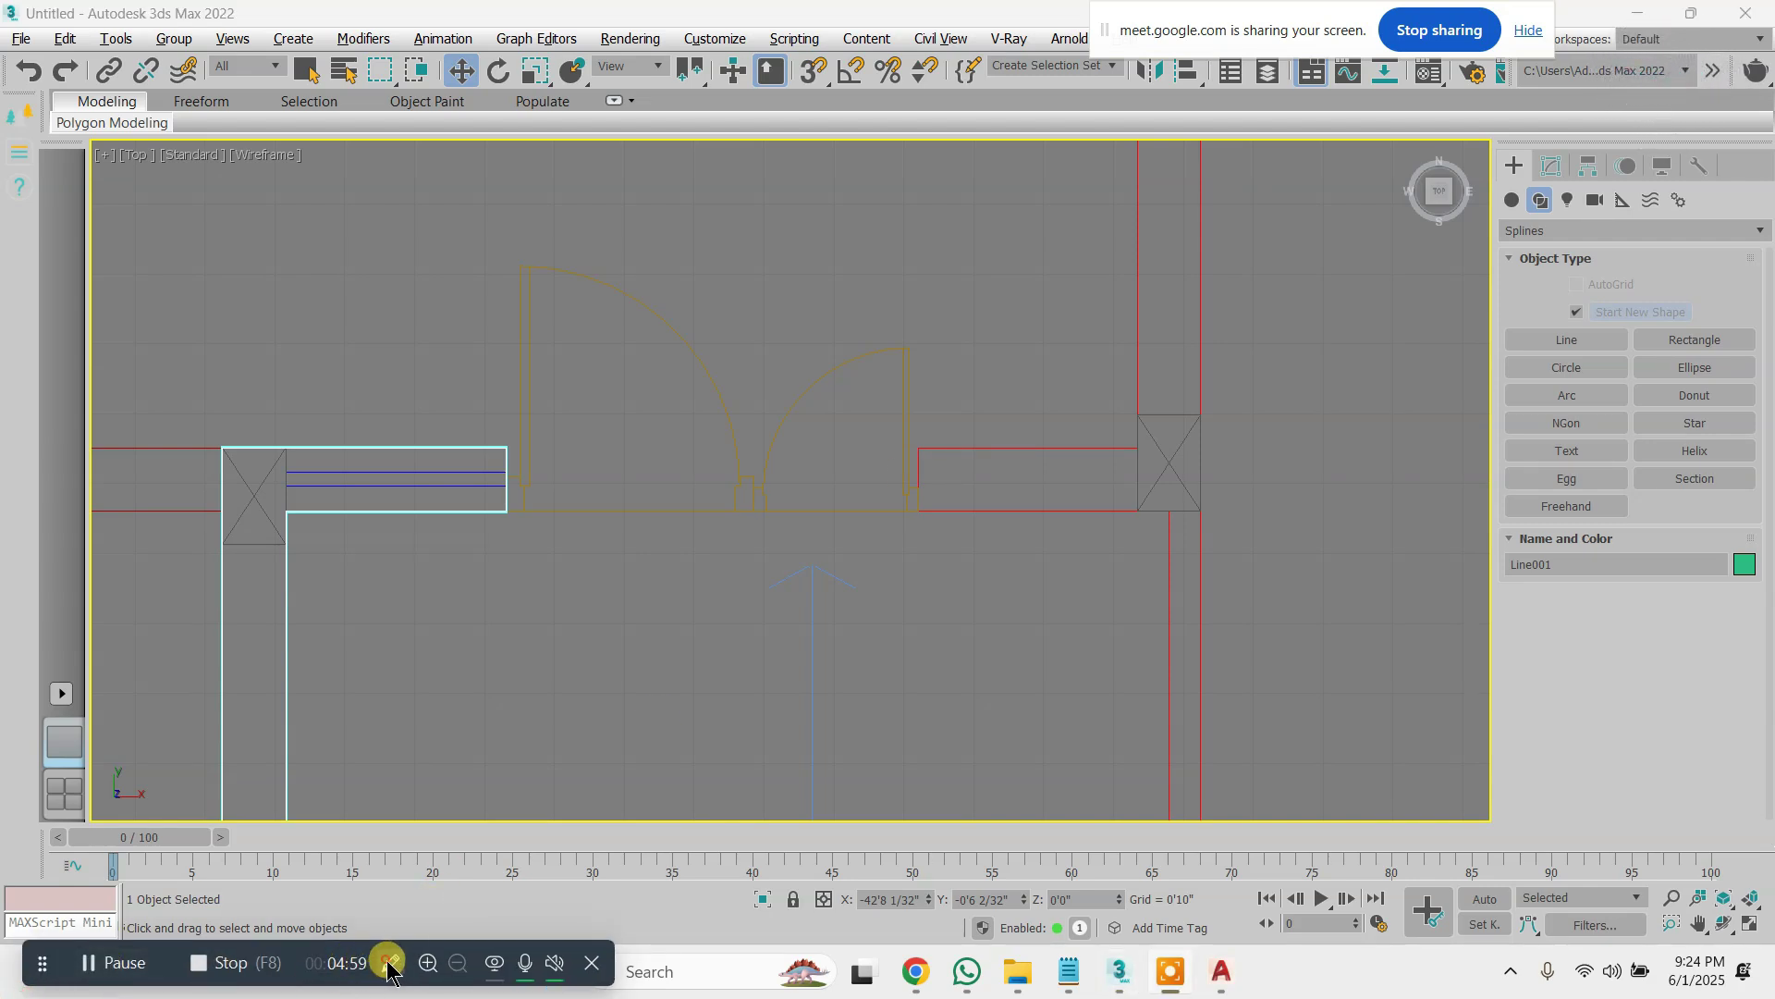
{"action": "left_click", "coordinate": [389, 964]}
{"action": "mouse_move", "coordinate": [925, 451]}
{"action": "left_mouse_down"}
{"action": "mouse_move", "coordinate": [1138, 503]}
{"action": "mouse_move", "coordinate": [1196, 268]}
{"action": "left_mouse_up"}
{"action": "mouse_move", "coordinate": [1142, 181]}
{"action": "left_mouse_down"}
{"action": "mouse_move", "coordinate": [1117, 364]}
{"action": "mouse_move", "coordinate": [953, 461]}
{"action": "left_mouse_up"}
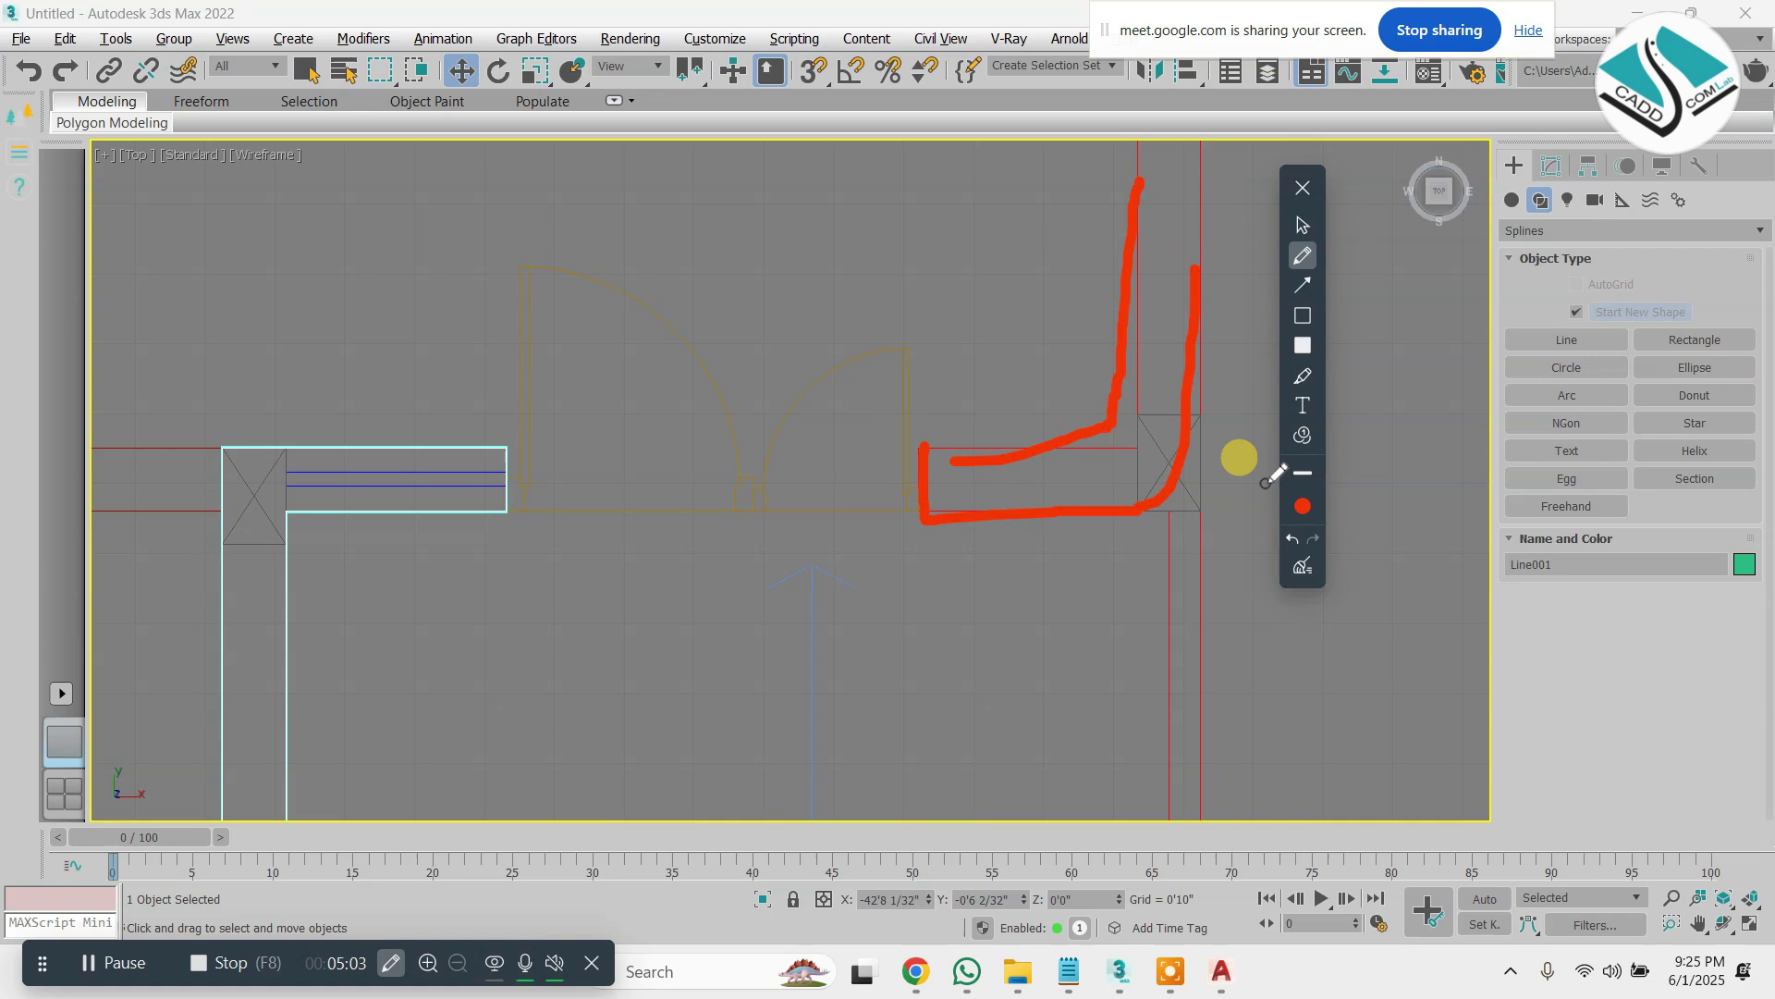
{"action": "left_click", "coordinate": [1304, 514]}
{"action": "left_click", "coordinate": [1346, 341]}
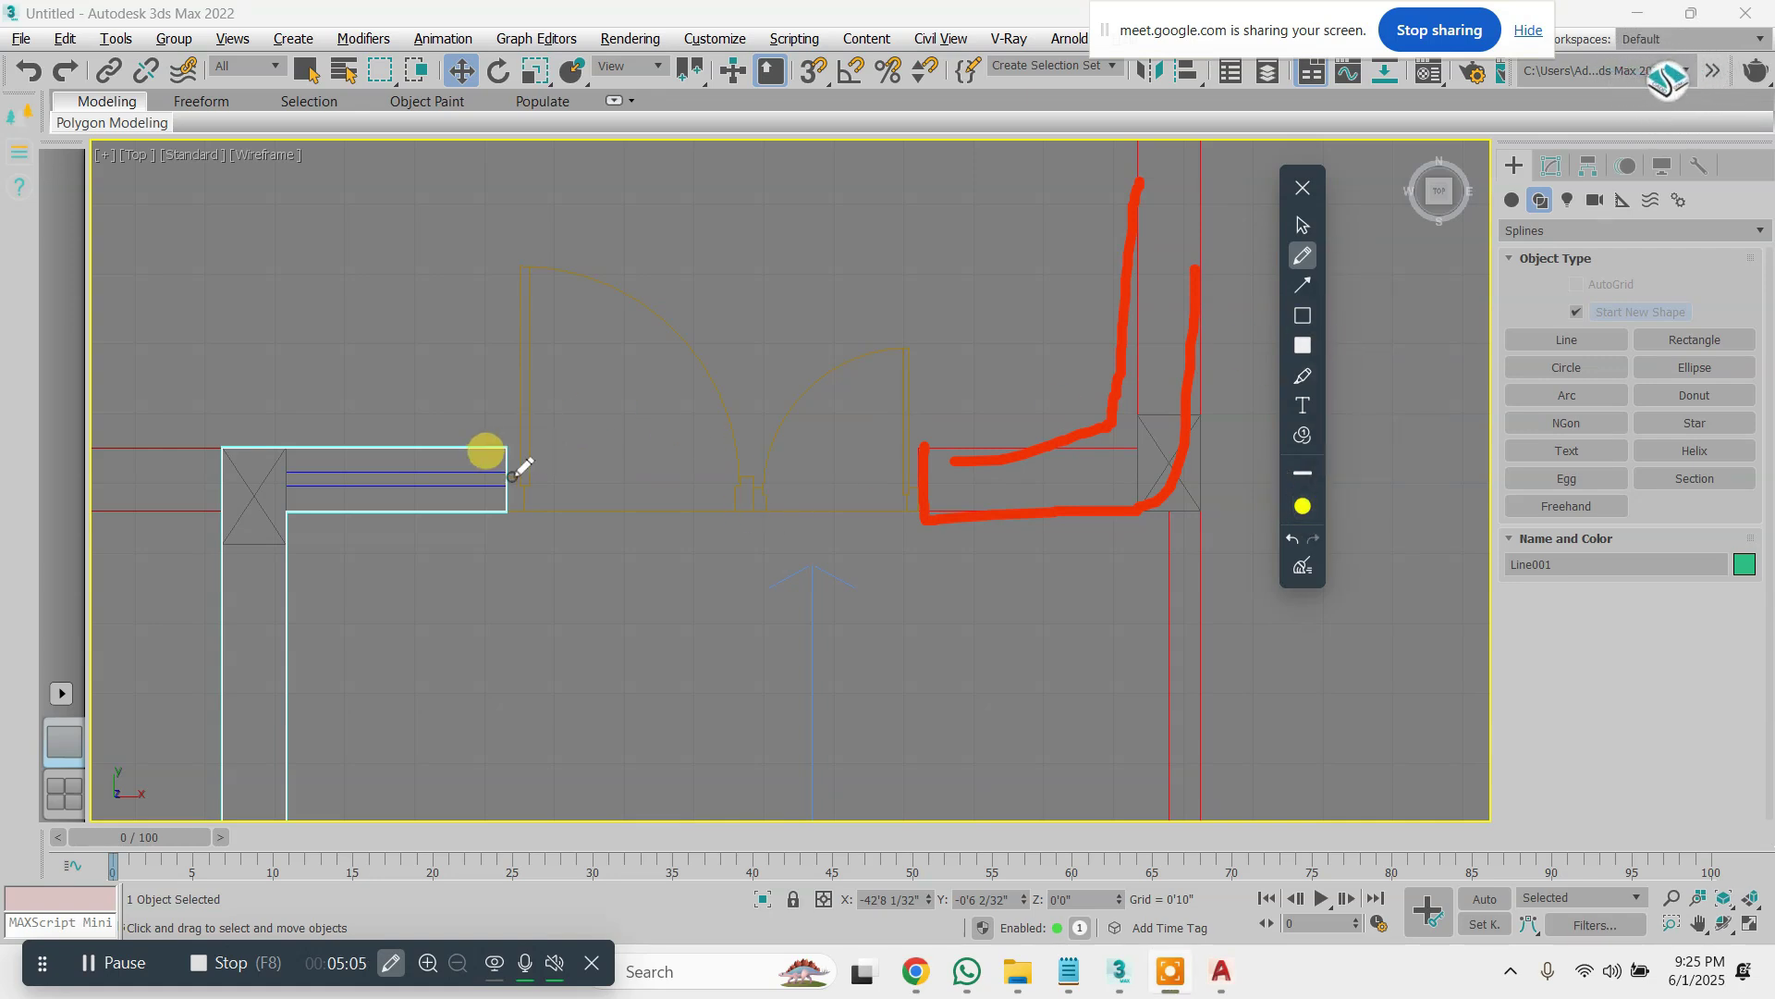
{"action": "mouse_move", "coordinate": [514, 476]}
{"action": "left_mouse_down"}
{"action": "mouse_move", "coordinate": [945, 482]}
{"action": "mouse_move", "coordinate": [950, 370]}
{"action": "mouse_move", "coordinate": [814, 339]}
{"action": "left_mouse_up"}
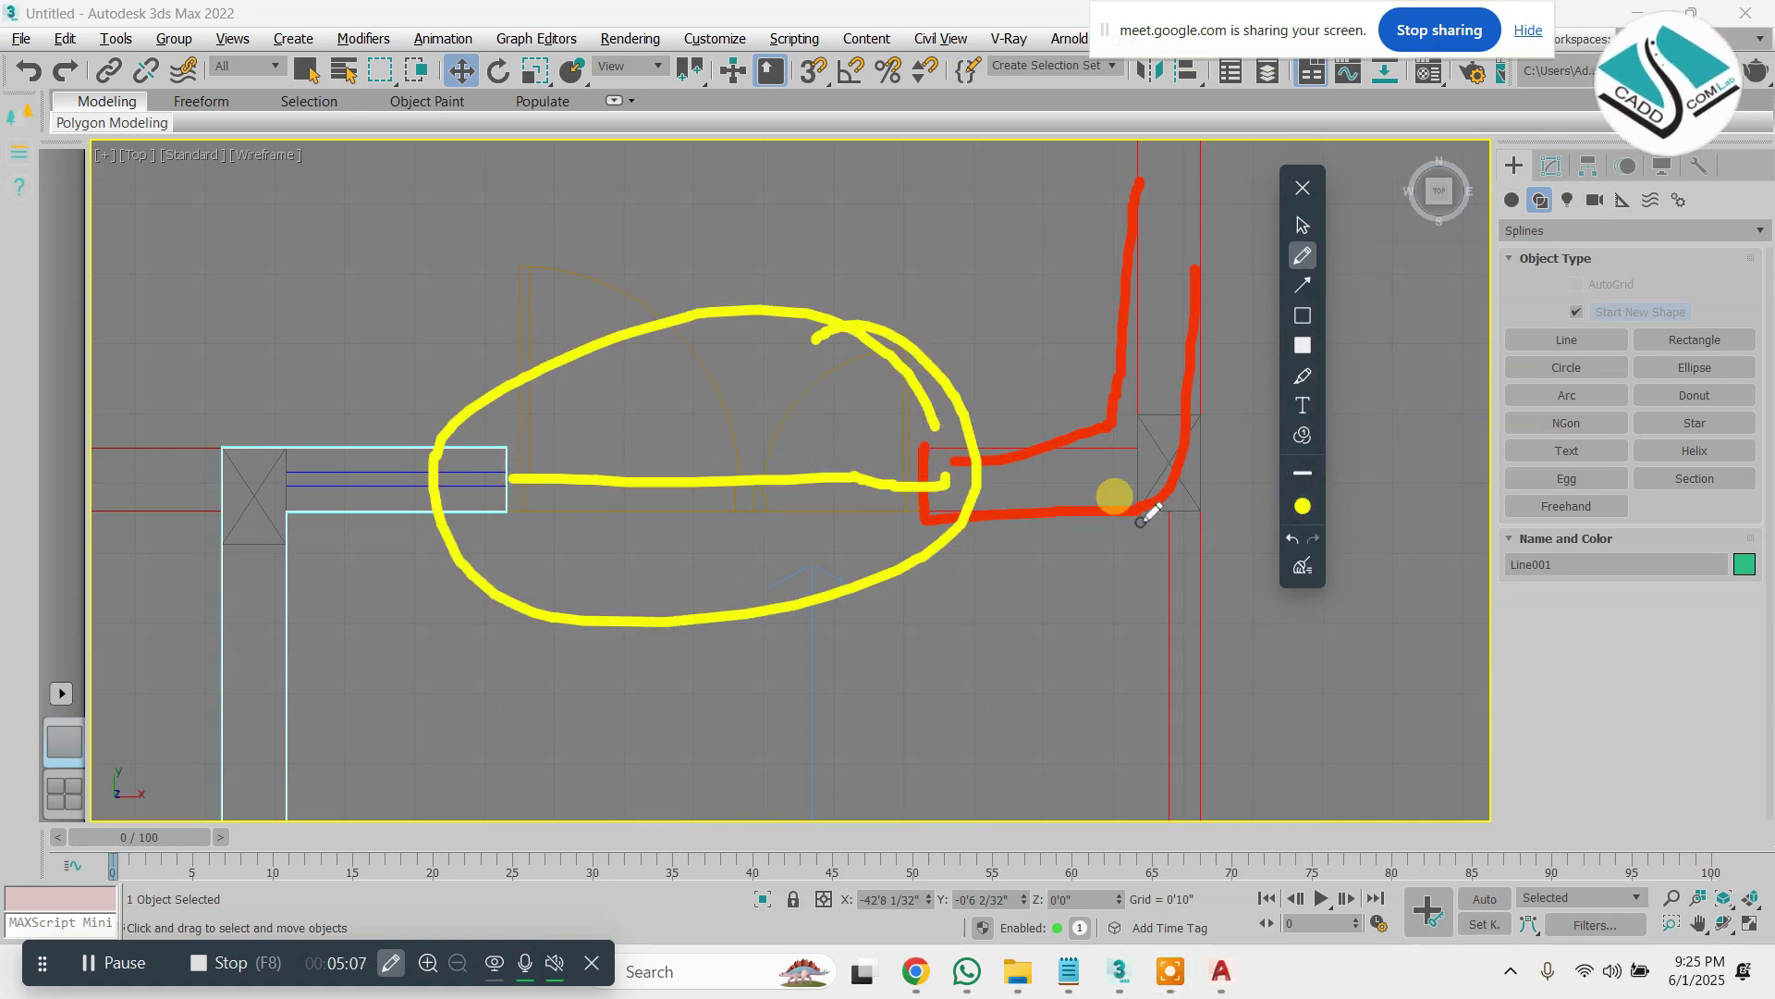
{"action": "left_click", "coordinate": [1299, 568]}
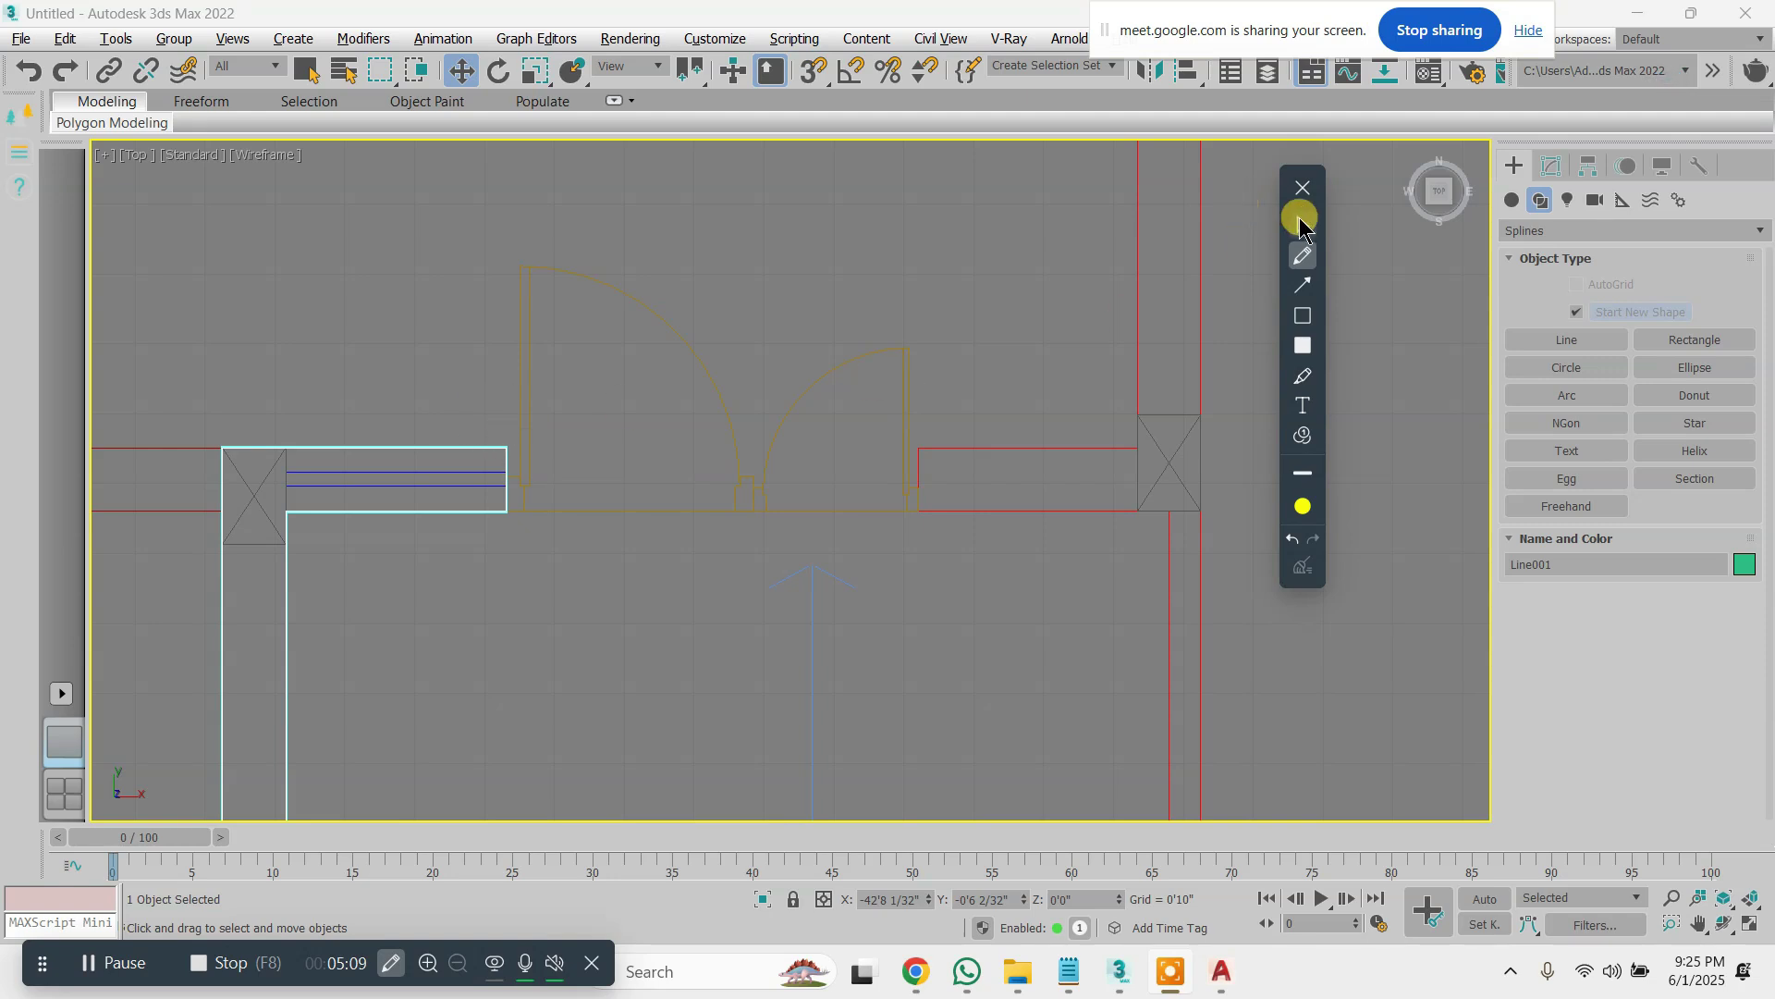
{"action": "left_click", "coordinate": [1304, 188]}
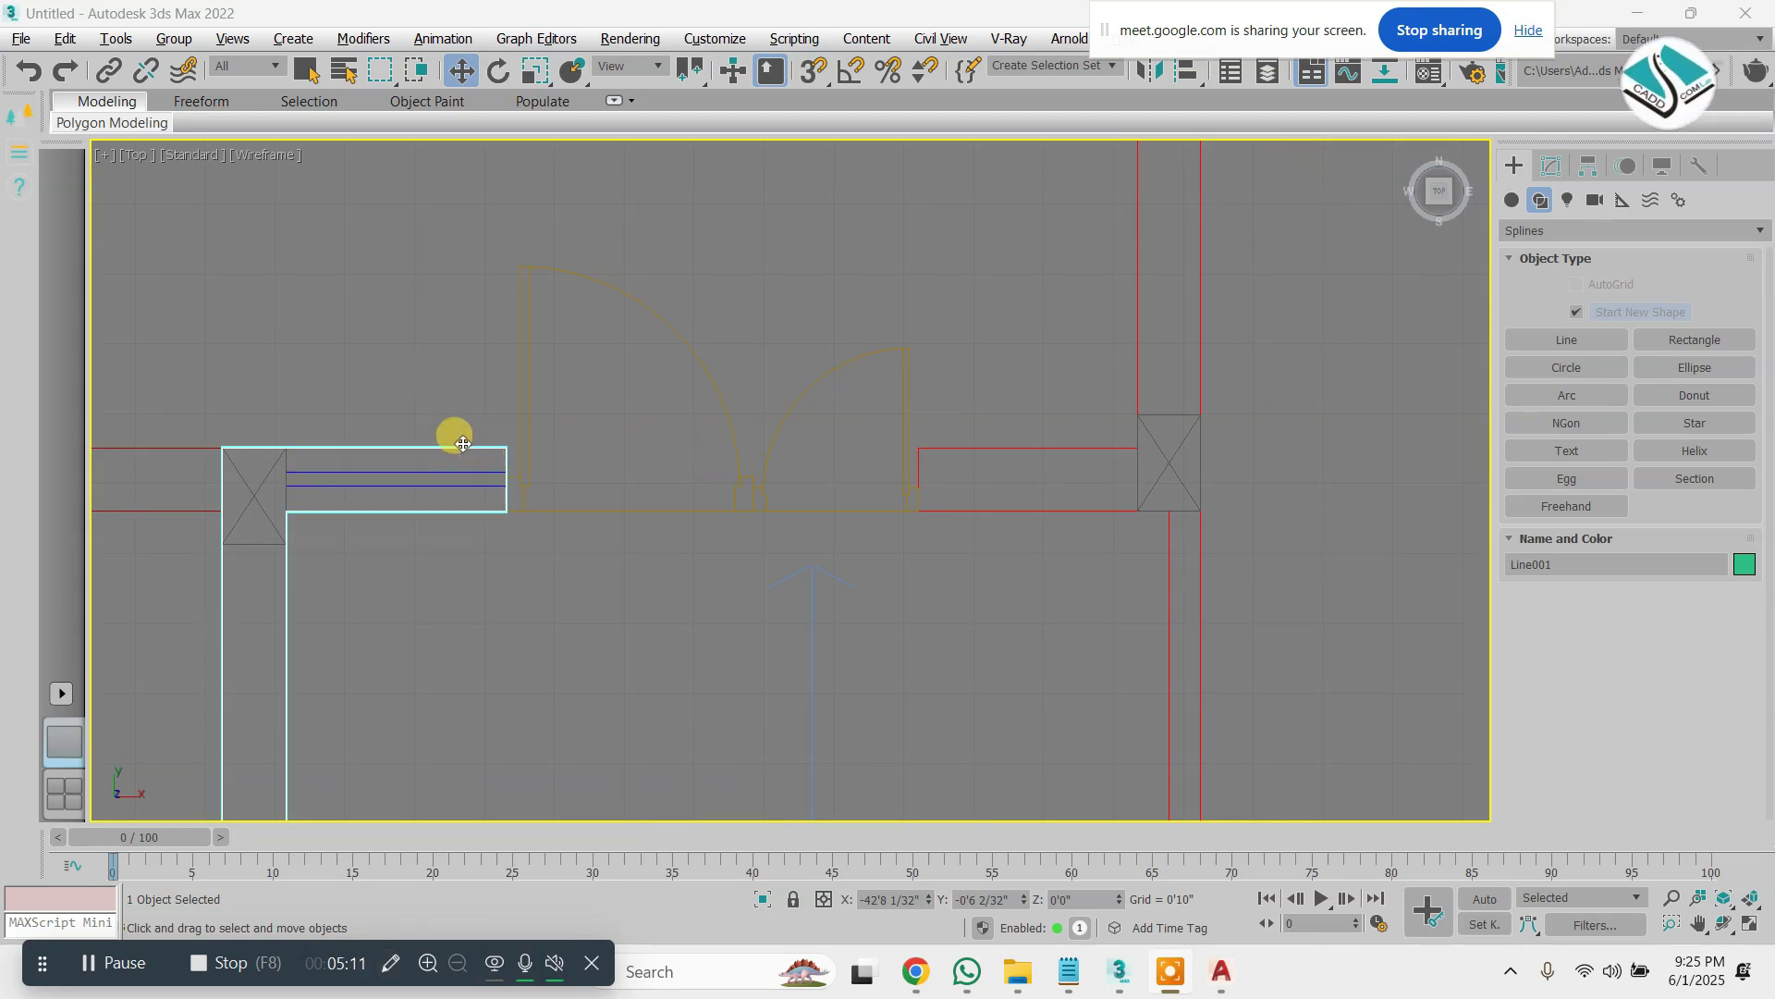
Add an Edit Poly modifier to the extruded wall, above its Extrude modifier
{"action": "left_click", "coordinate": [1553, 168]}
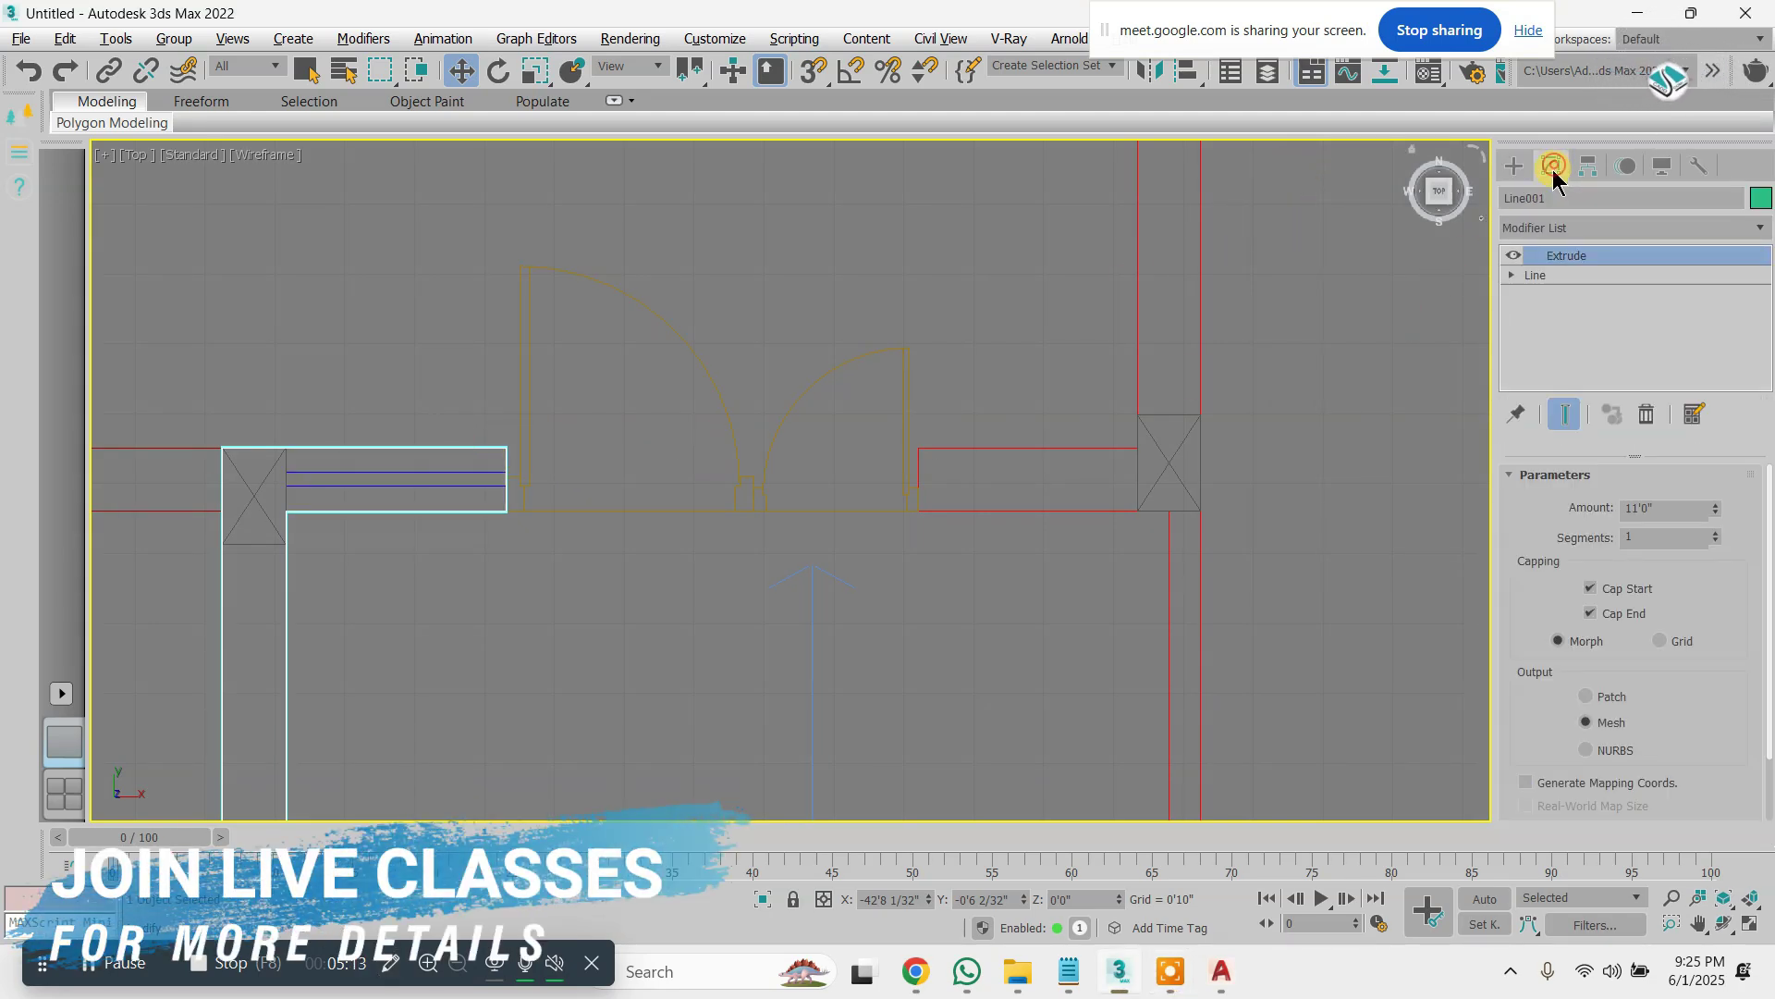
{"action": "left_click", "coordinate": [1568, 228]}
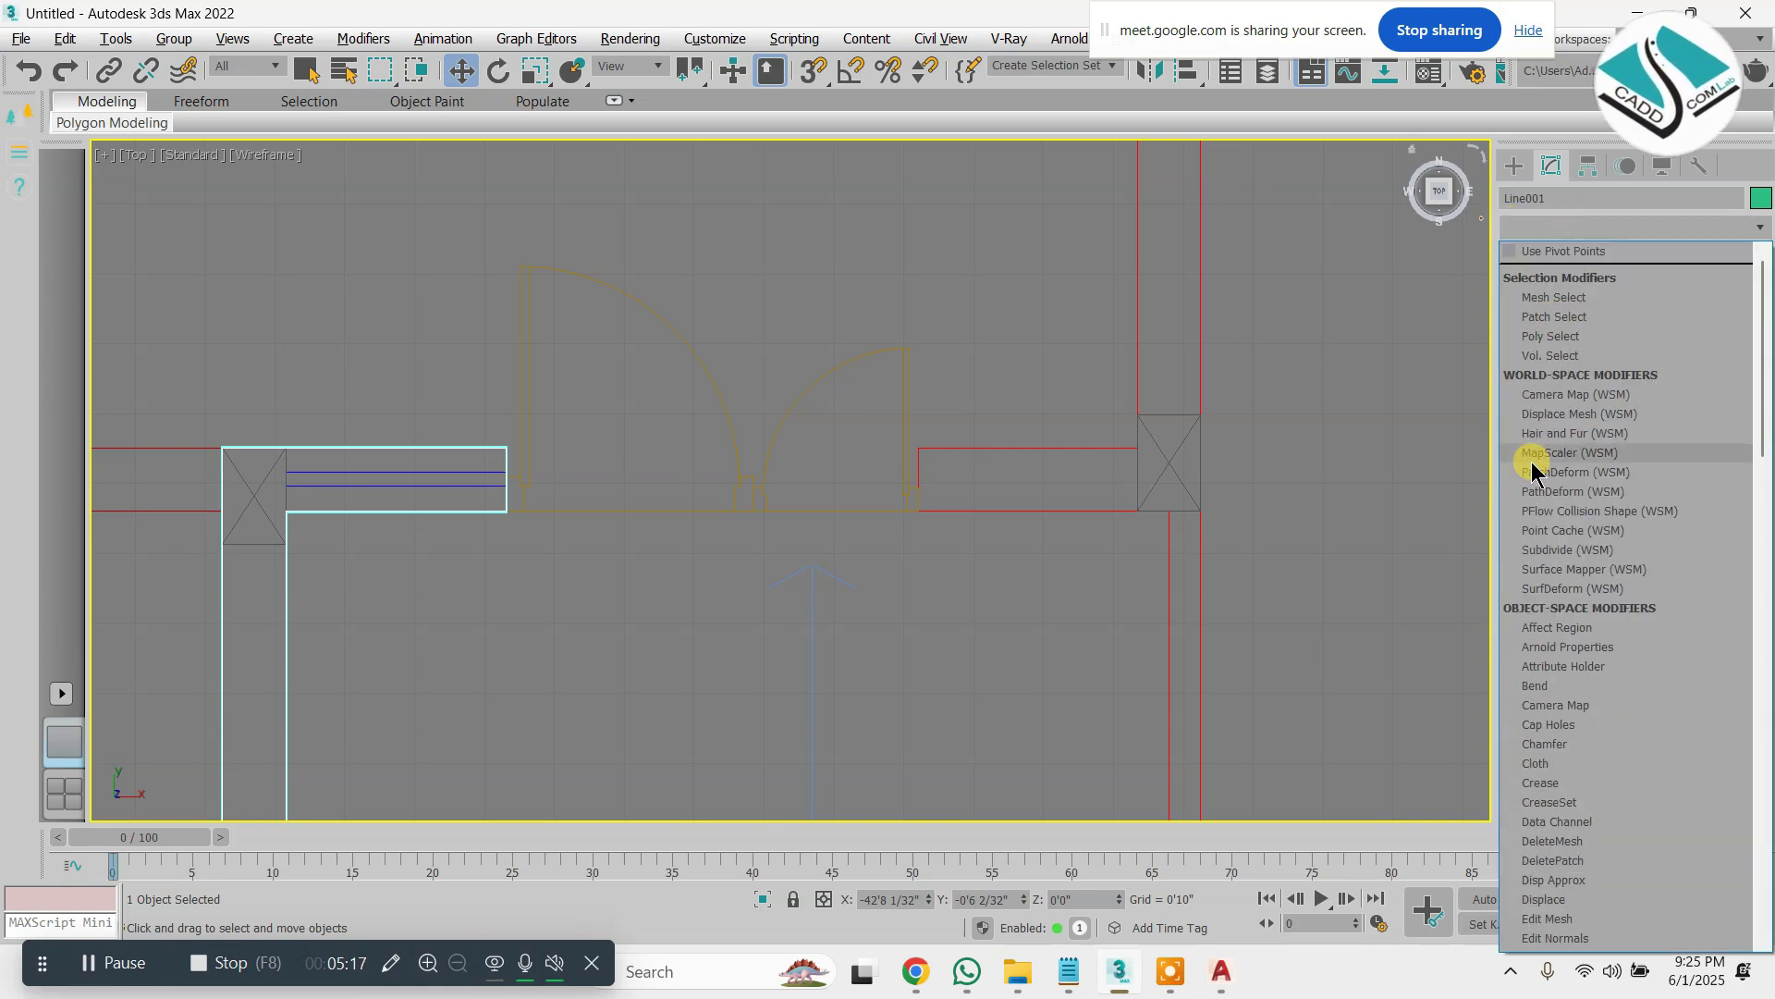
{"action": "key", "text": "e"}
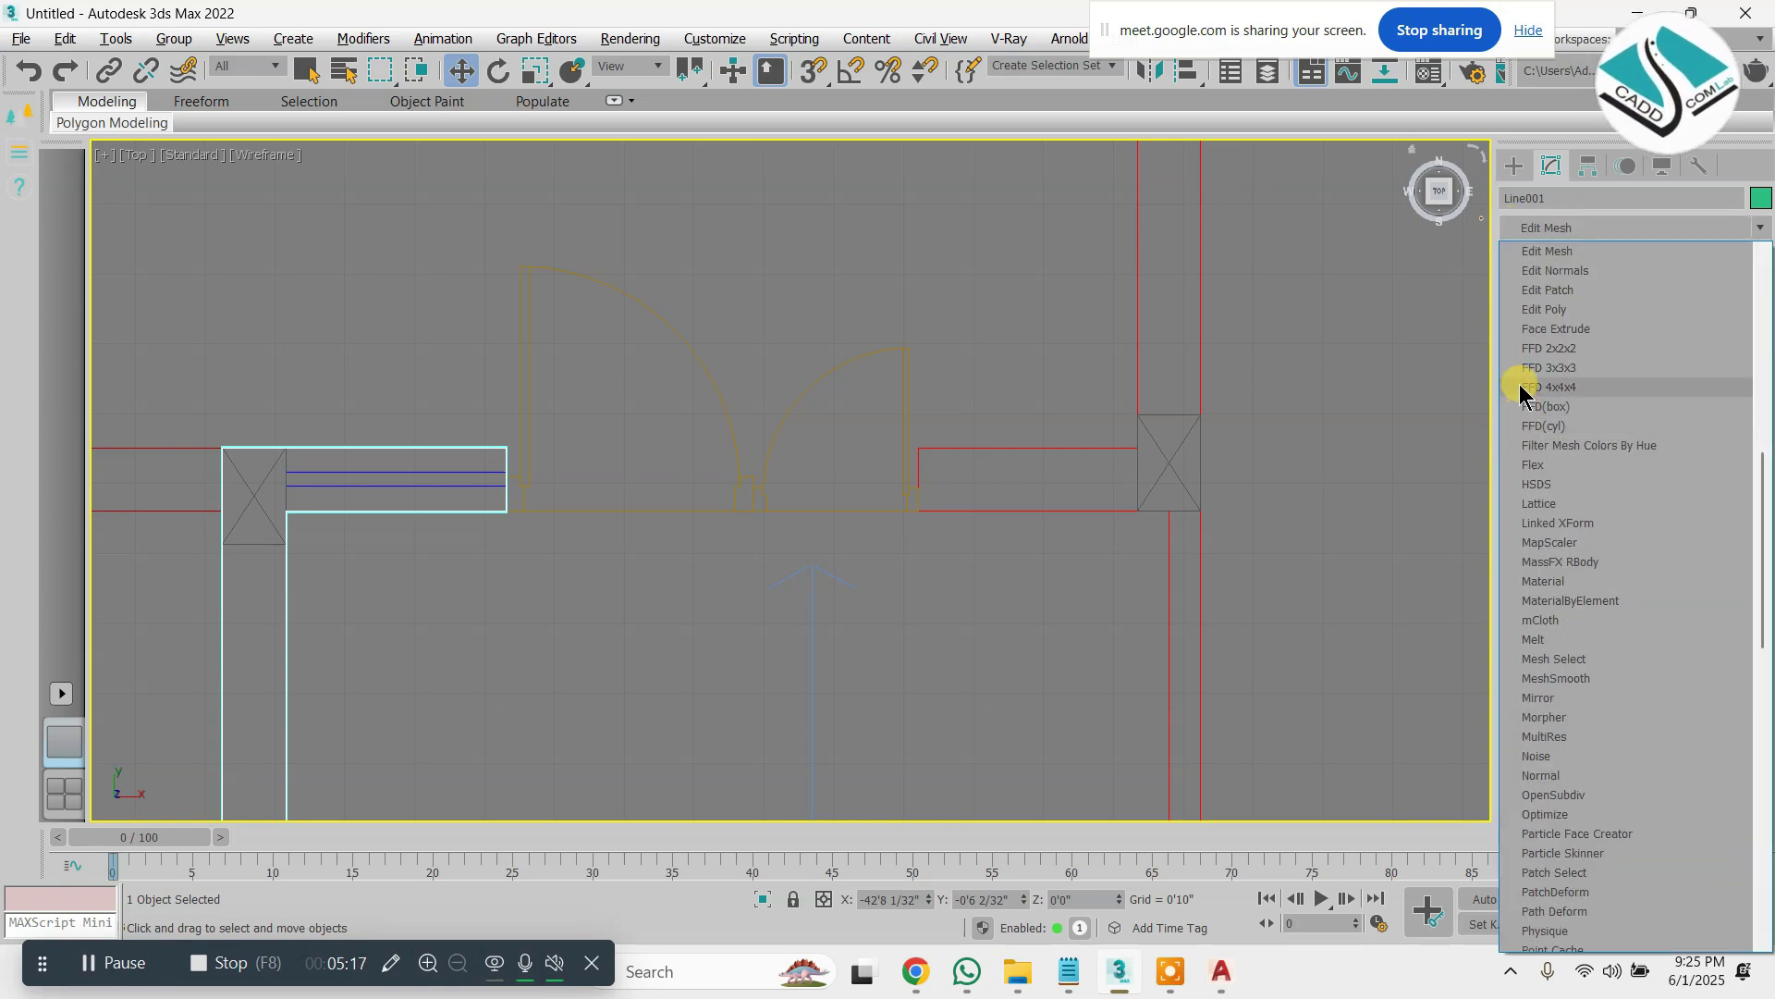
{"action": "left_click", "coordinate": [1567, 308]}
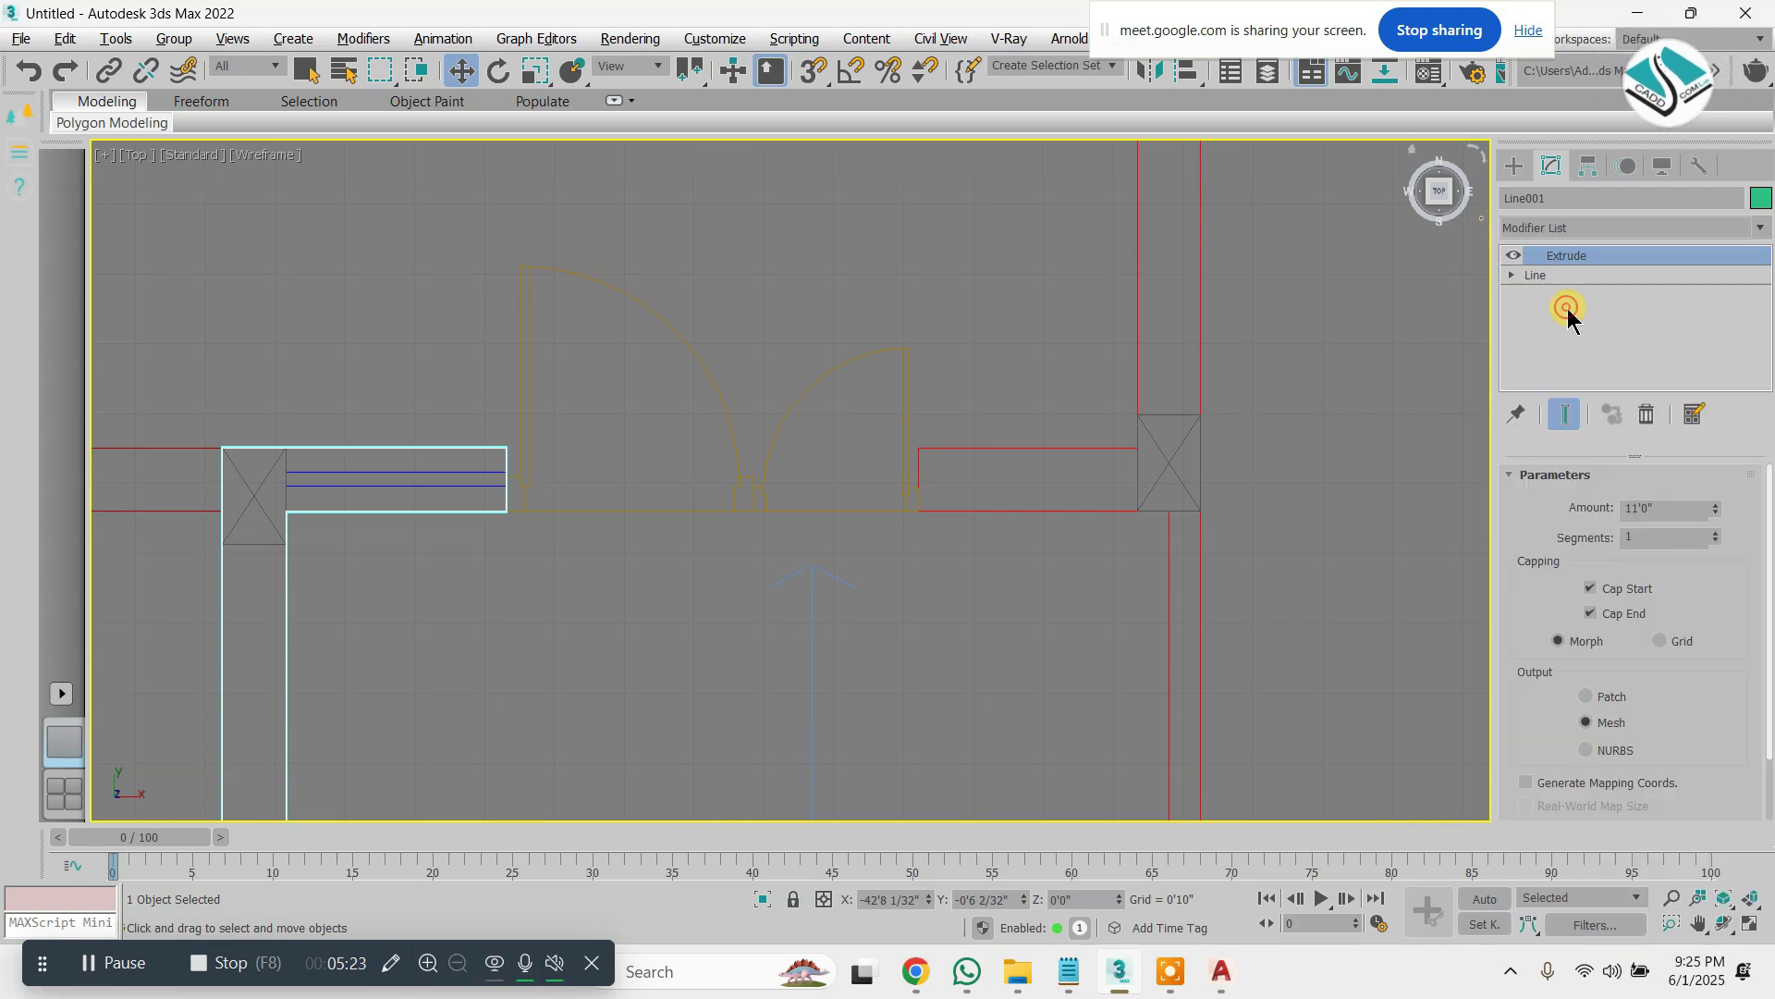
{"action": "left_click", "coordinate": [1534, 256]}
Select the wall-end vertices beside the entrance double door and move them across the opening to the plan's right outer wall
{"action": "left_click", "coordinate": [1573, 275]}
{"action": "left_click_drag", "start_coordinate": [700, 285], "coordinate": [511, 581]}
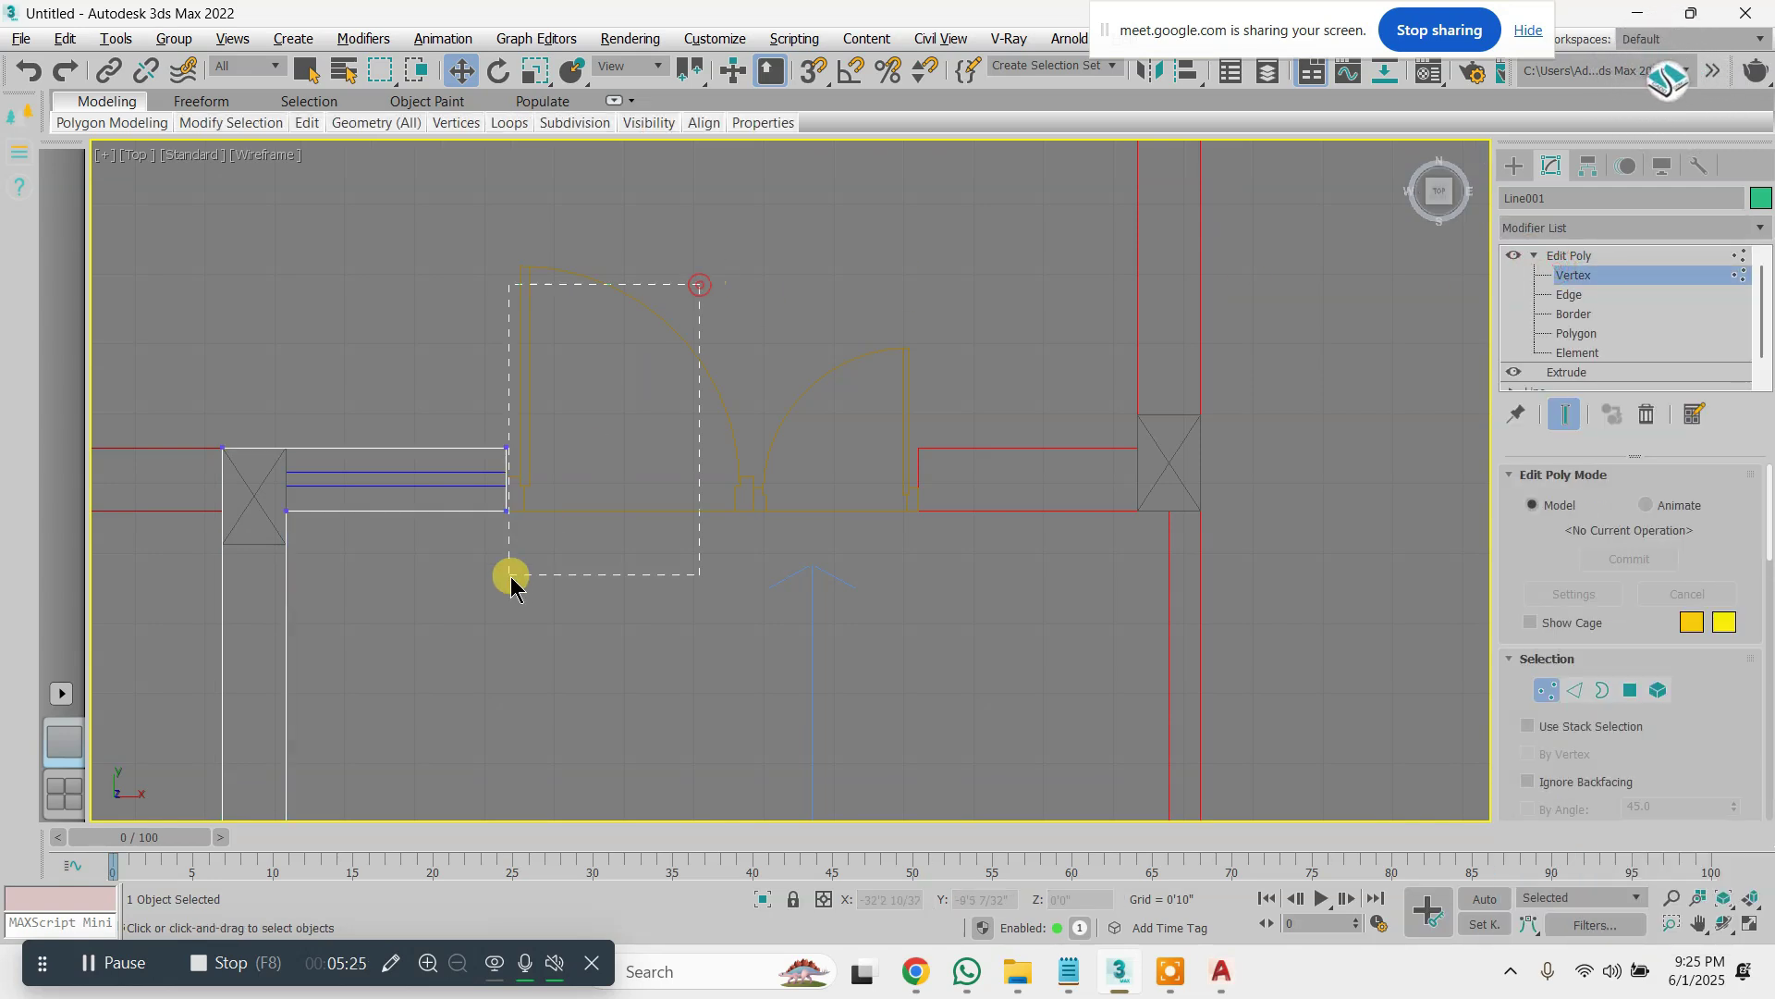
{"action": "left_click_drag", "start_coordinate": [536, 439], "coordinate": [1199, 482]}
In the Perspective view, move the selected wall-end vertices about 0'9" further along X to the outer face of the right wall
{"action": "key", "text": "alt+w"}
{"action": "middle_click", "coordinate": [1143, 546]}
{"action": "key", "text": "alt+w"}
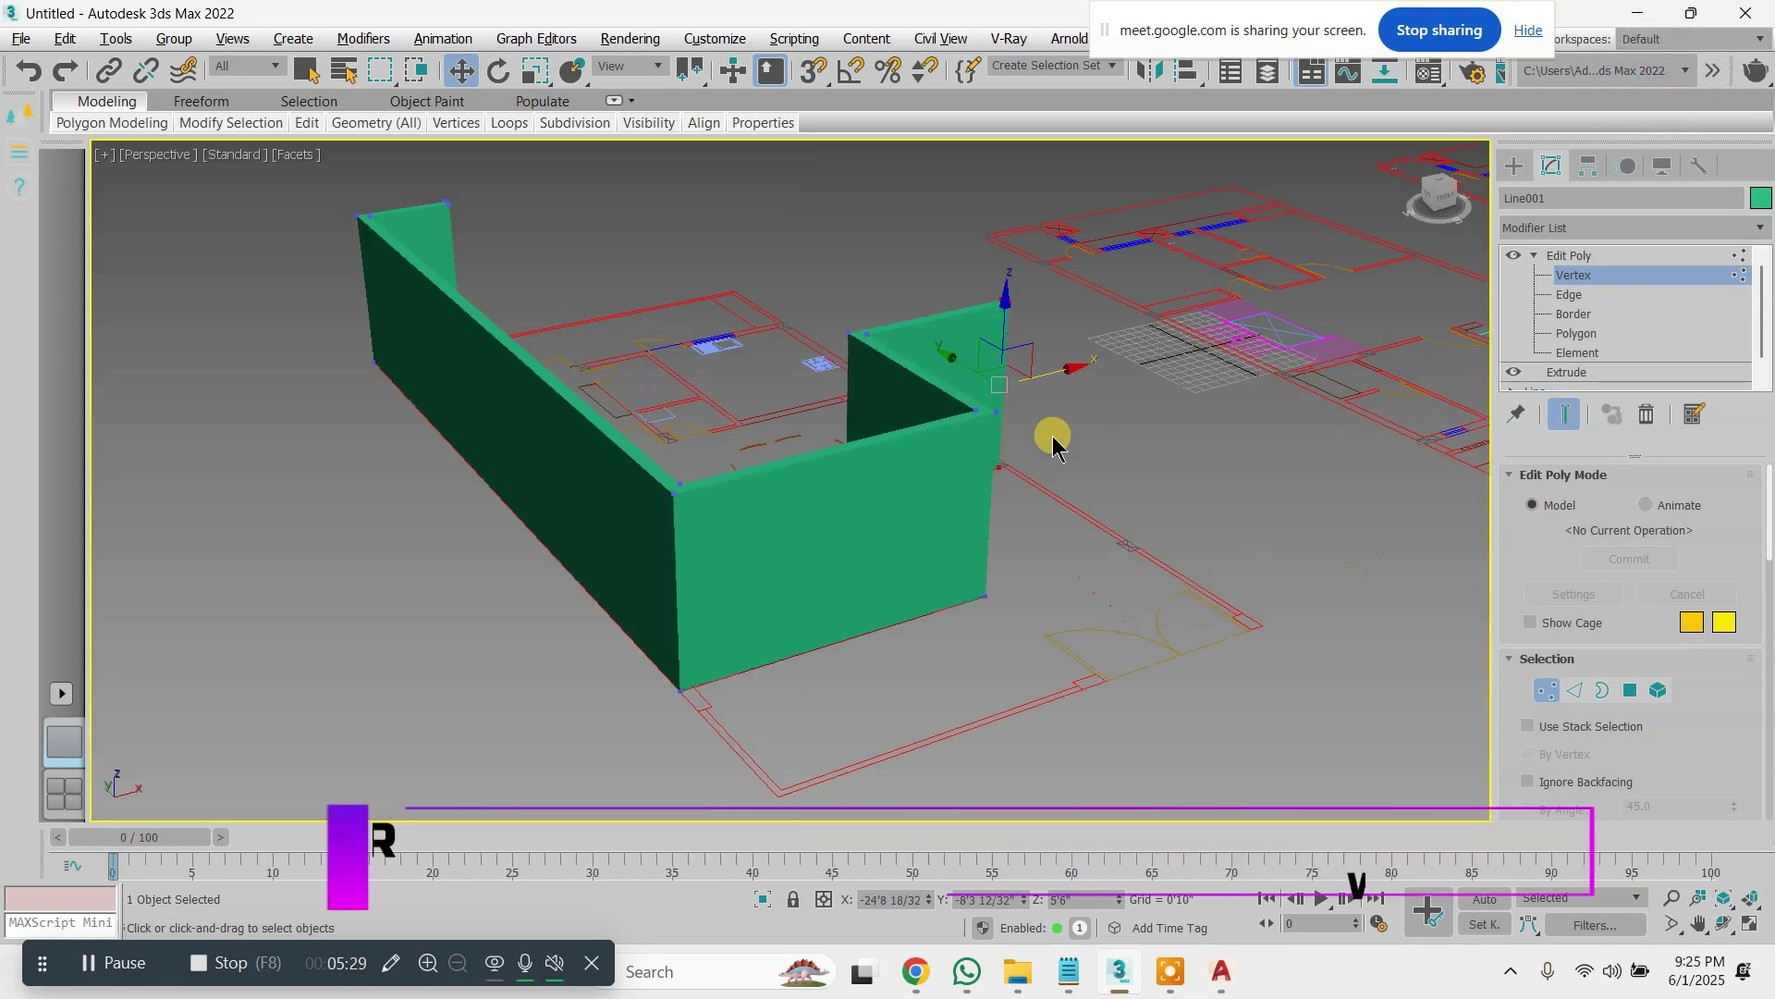
{"action": "middle_click_drag", "start_coordinate": [1054, 440], "coordinate": [924, 470], "text": "alt"}
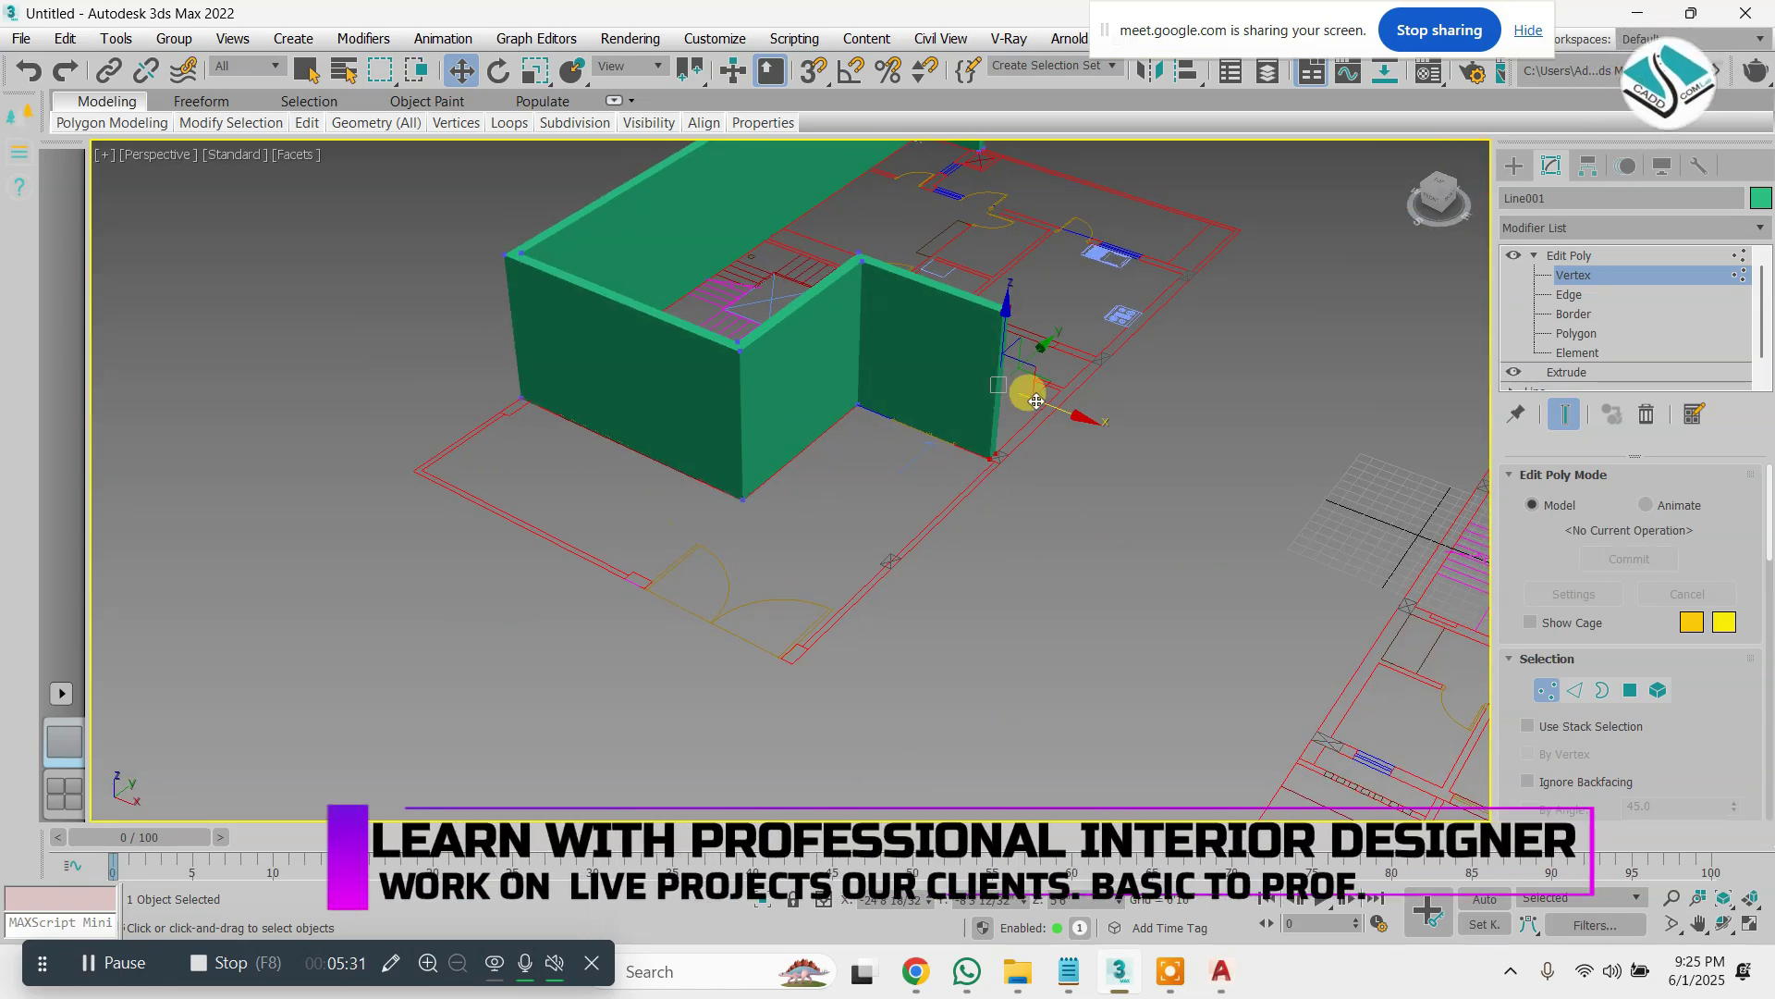
{"action": "scroll", "coordinate": [1028, 400], "scroll_direction": "up", "scroll_amount": 8}
{"action": "left_click_drag", "start_coordinate": [927, 352], "coordinate": [971, 384]}
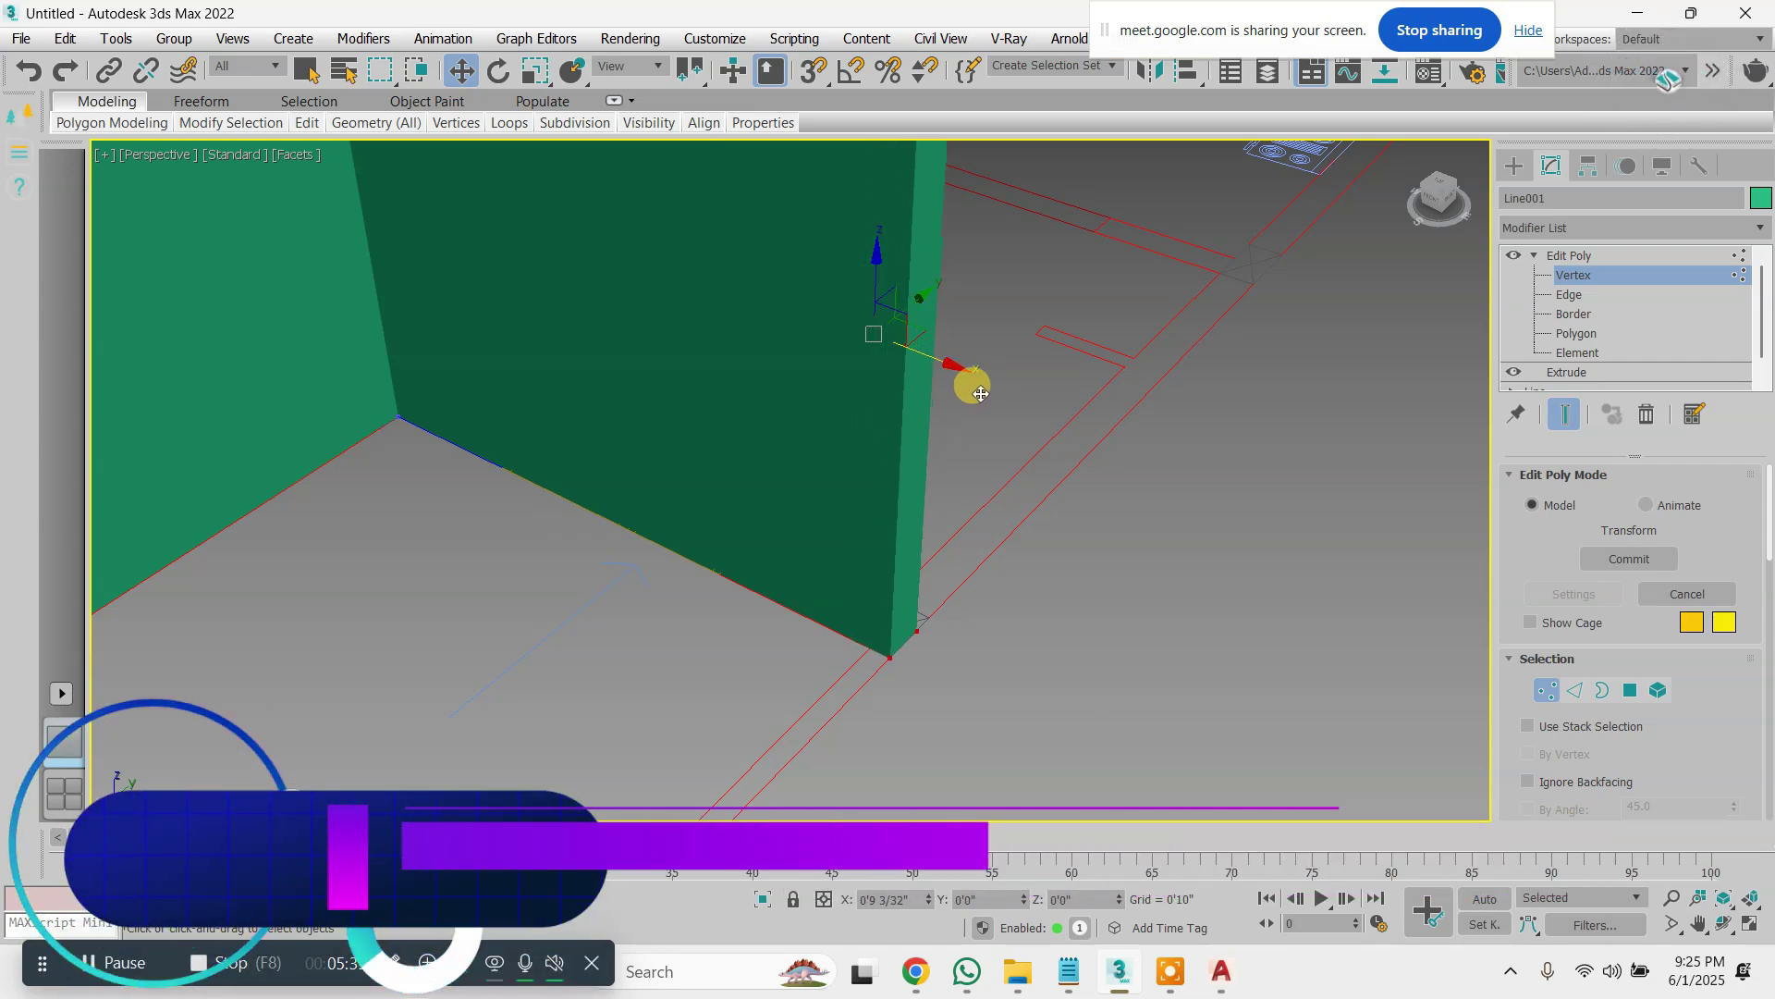
{"action": "scroll", "coordinate": [971, 385], "scroll_direction": "down", "scroll_amount": 4}
In the Top view, start a new line at the extruded back wall's end and run it along the outer face to the plan's back-right corner
{"action": "key", "text": "alt+w"}
{"action": "scroll", "coordinate": [599, 372], "scroll_direction": "down", "scroll_amount": 2}
{"action": "key", "text": "alt+w"}
{"action": "scroll", "coordinate": [903, 337], "scroll_direction": "down", "scroll_amount": 2}
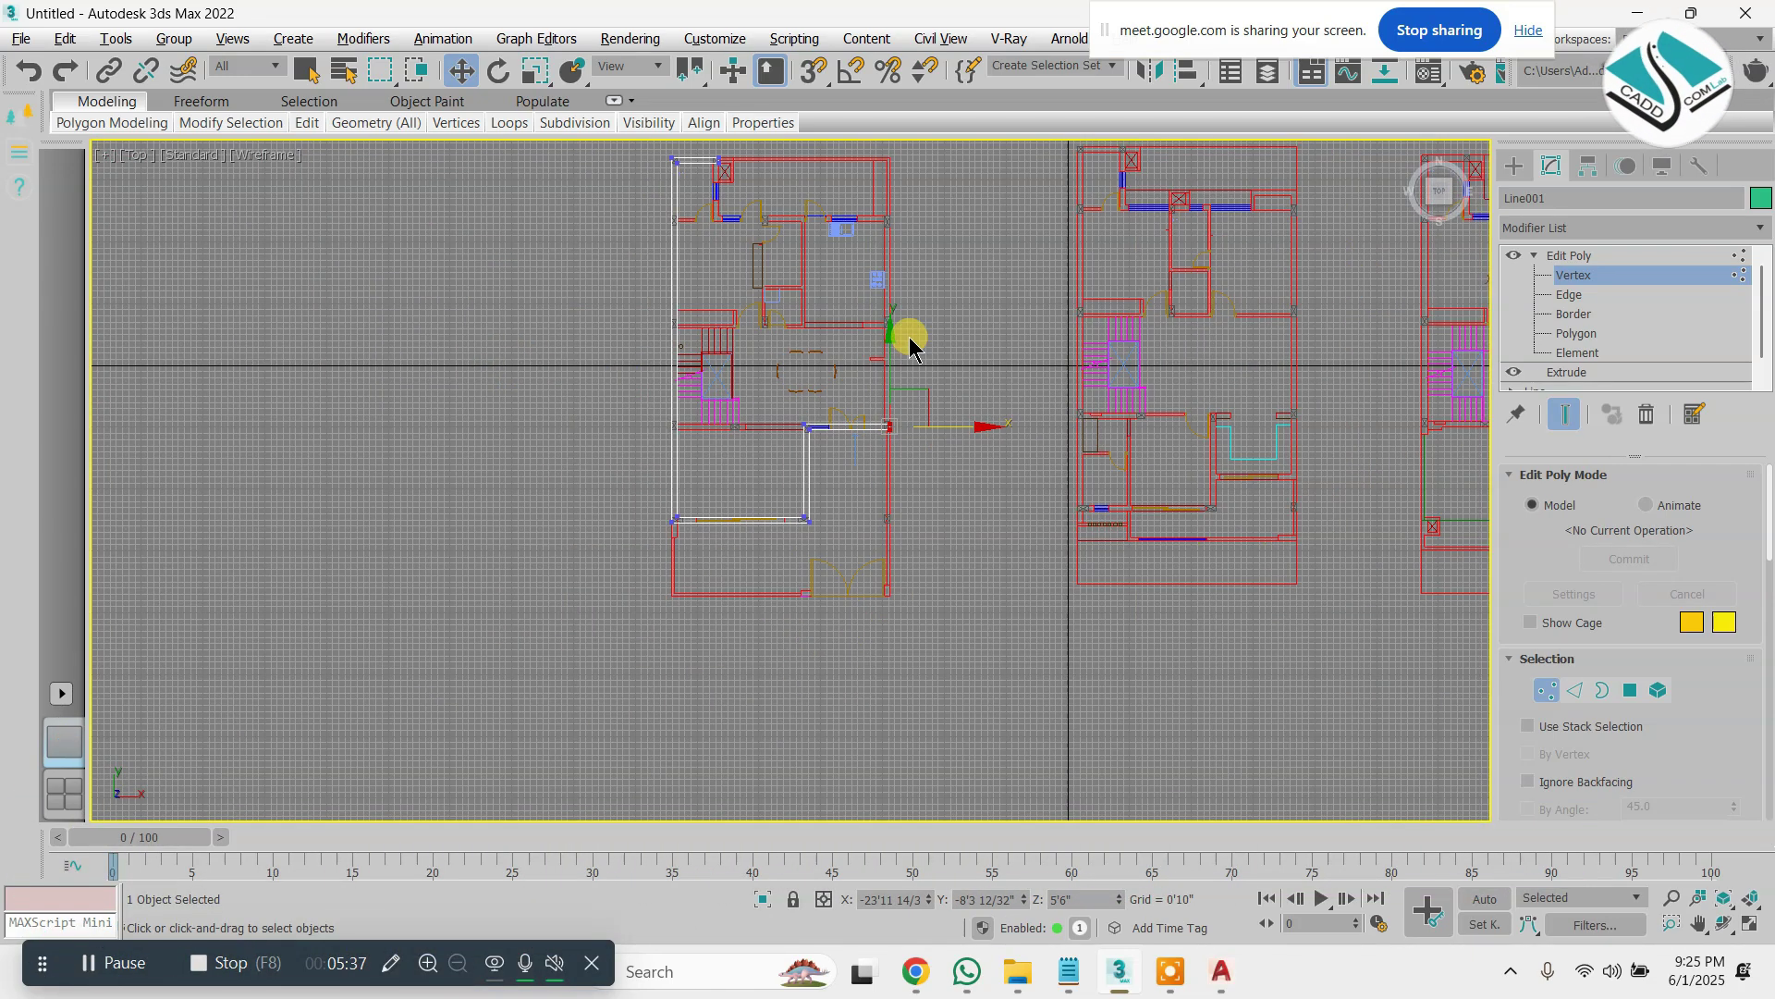
{"action": "scroll", "coordinate": [907, 337], "scroll_direction": "down", "scroll_amount": 2}
{"action": "middle_click_drag", "start_coordinate": [907, 336], "coordinate": [902, 407]}
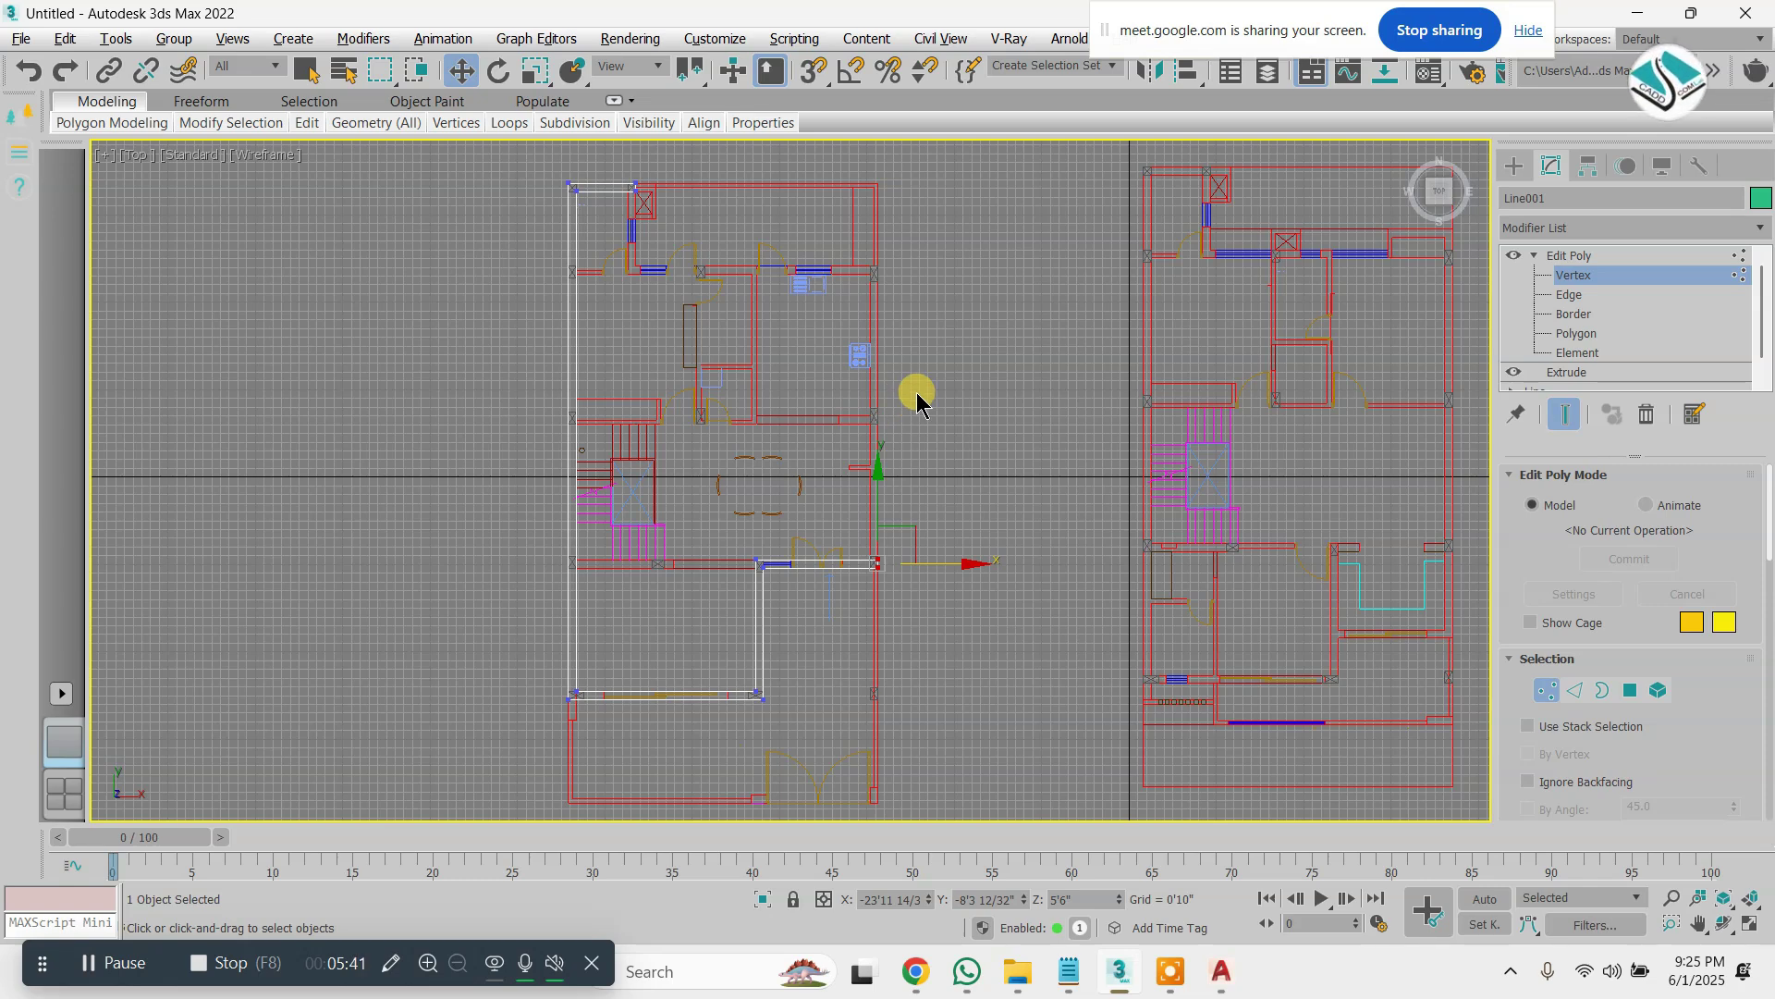
{"action": "left_click", "coordinate": [1518, 176]}
{"action": "left_click", "coordinate": [1566, 340]}
{"action": "scroll", "coordinate": [648, 278], "scroll_direction": "up", "scroll_amount": 5}
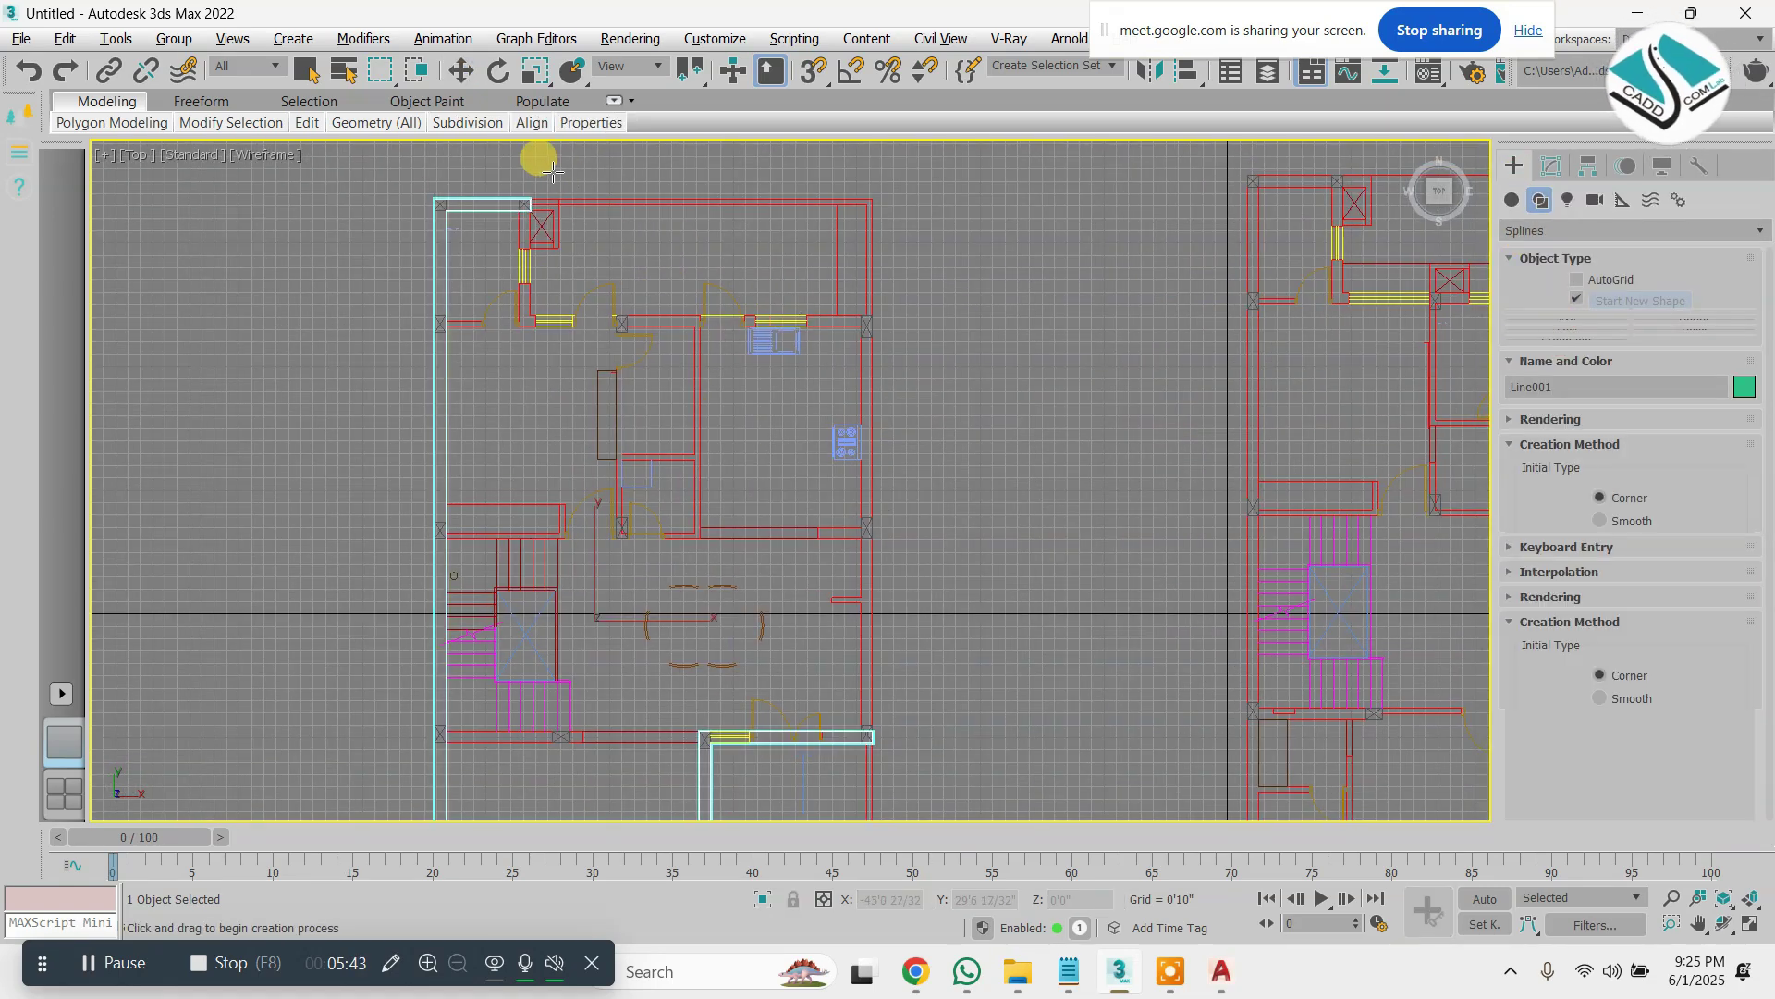
{"action": "scroll", "coordinate": [403, 192], "scroll_direction": "down", "scroll_amount": 5}
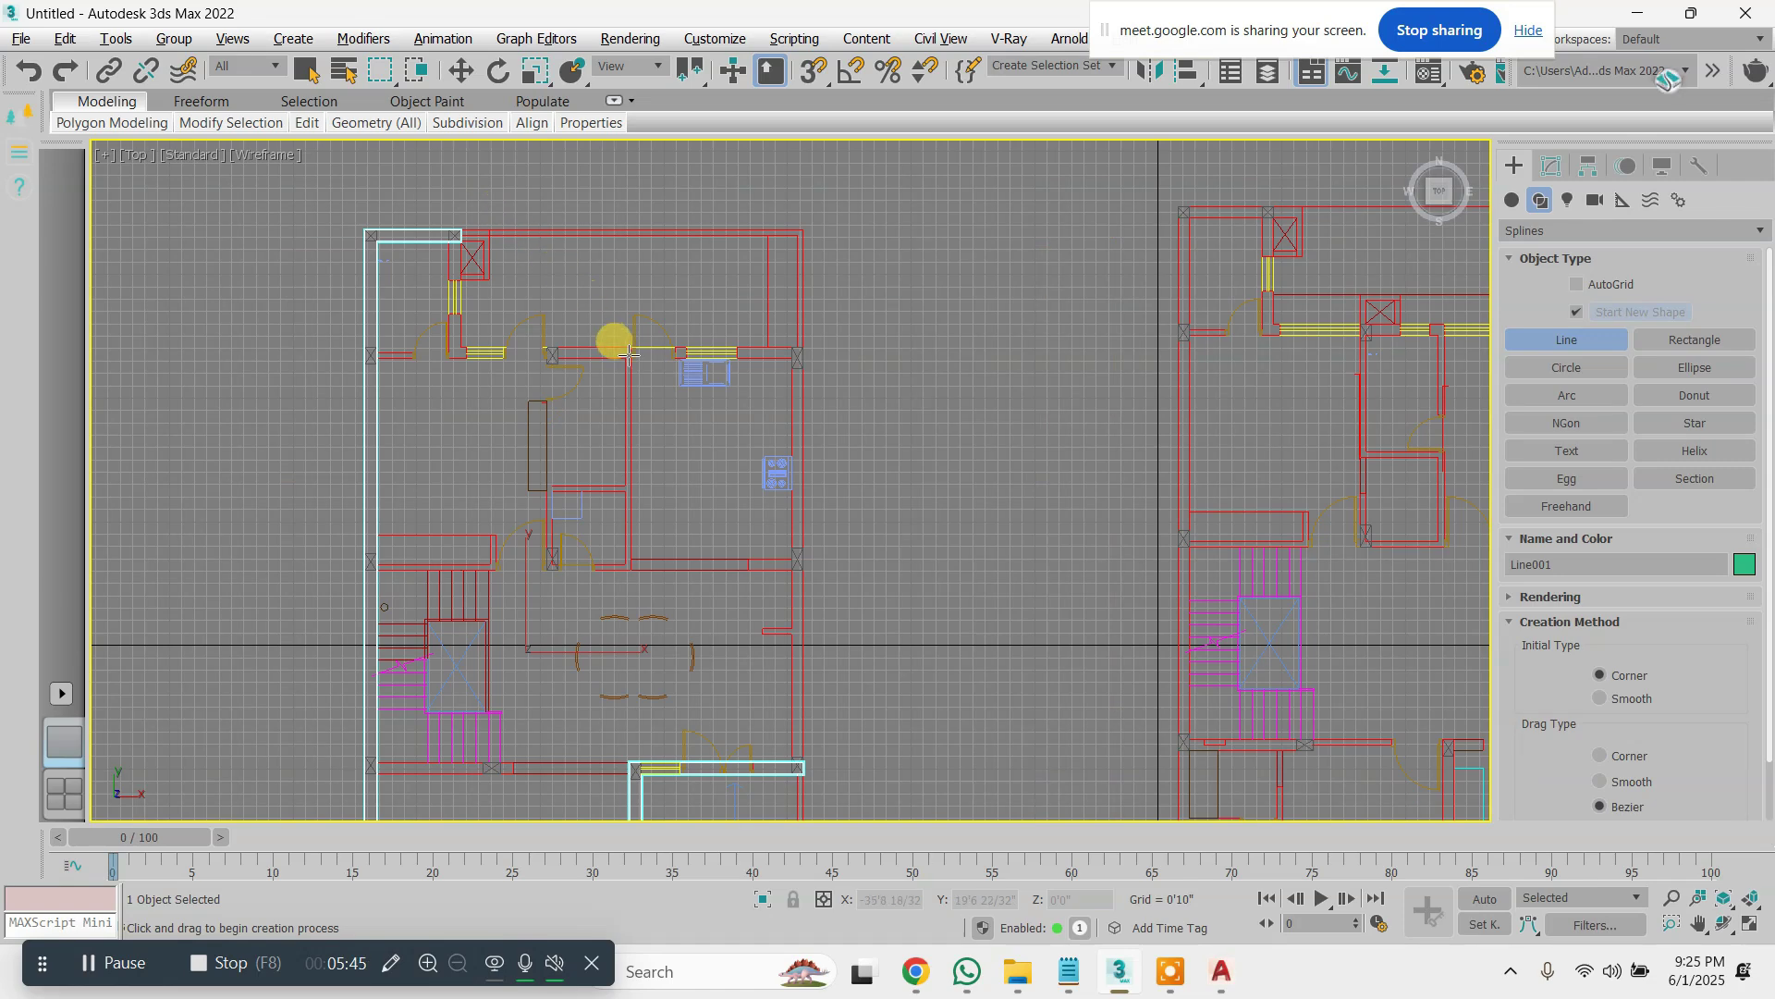
{"action": "scroll", "coordinate": [481, 195], "scroll_direction": "up", "scroll_amount": 5}
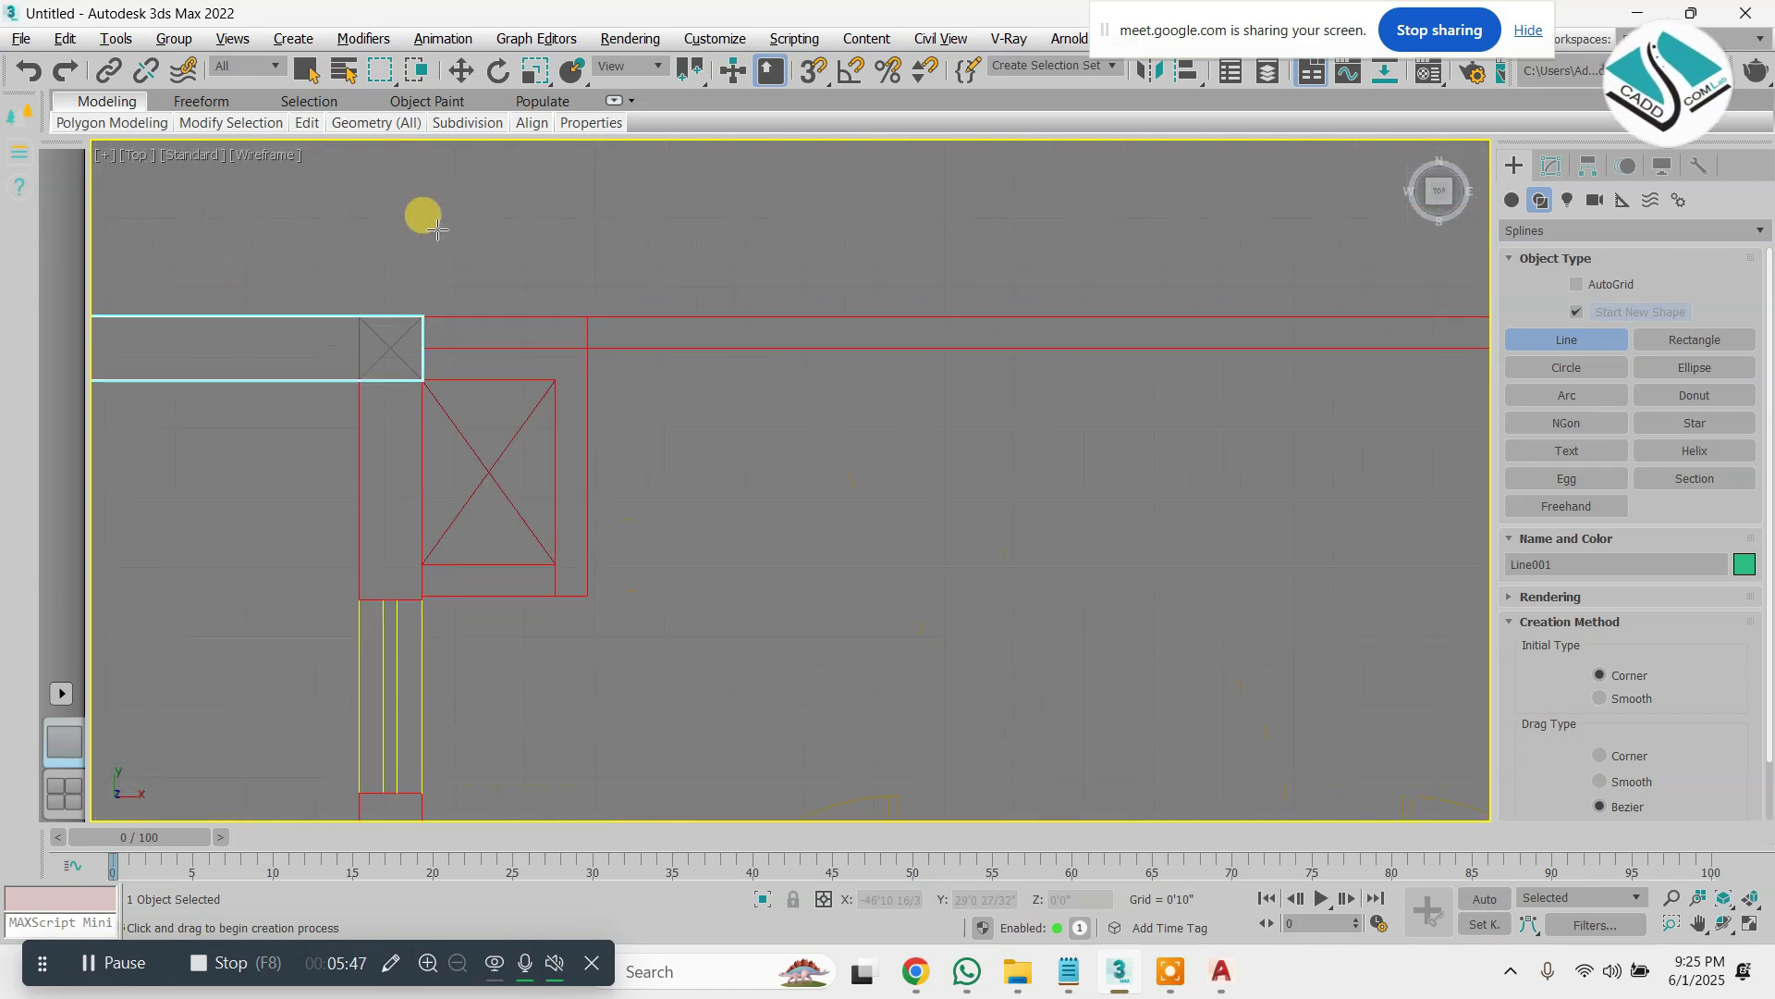
{"action": "left_click", "coordinate": [431, 314]}
{"action": "scroll", "coordinate": [481, 312], "scroll_direction": "down", "scroll_amount": 4}
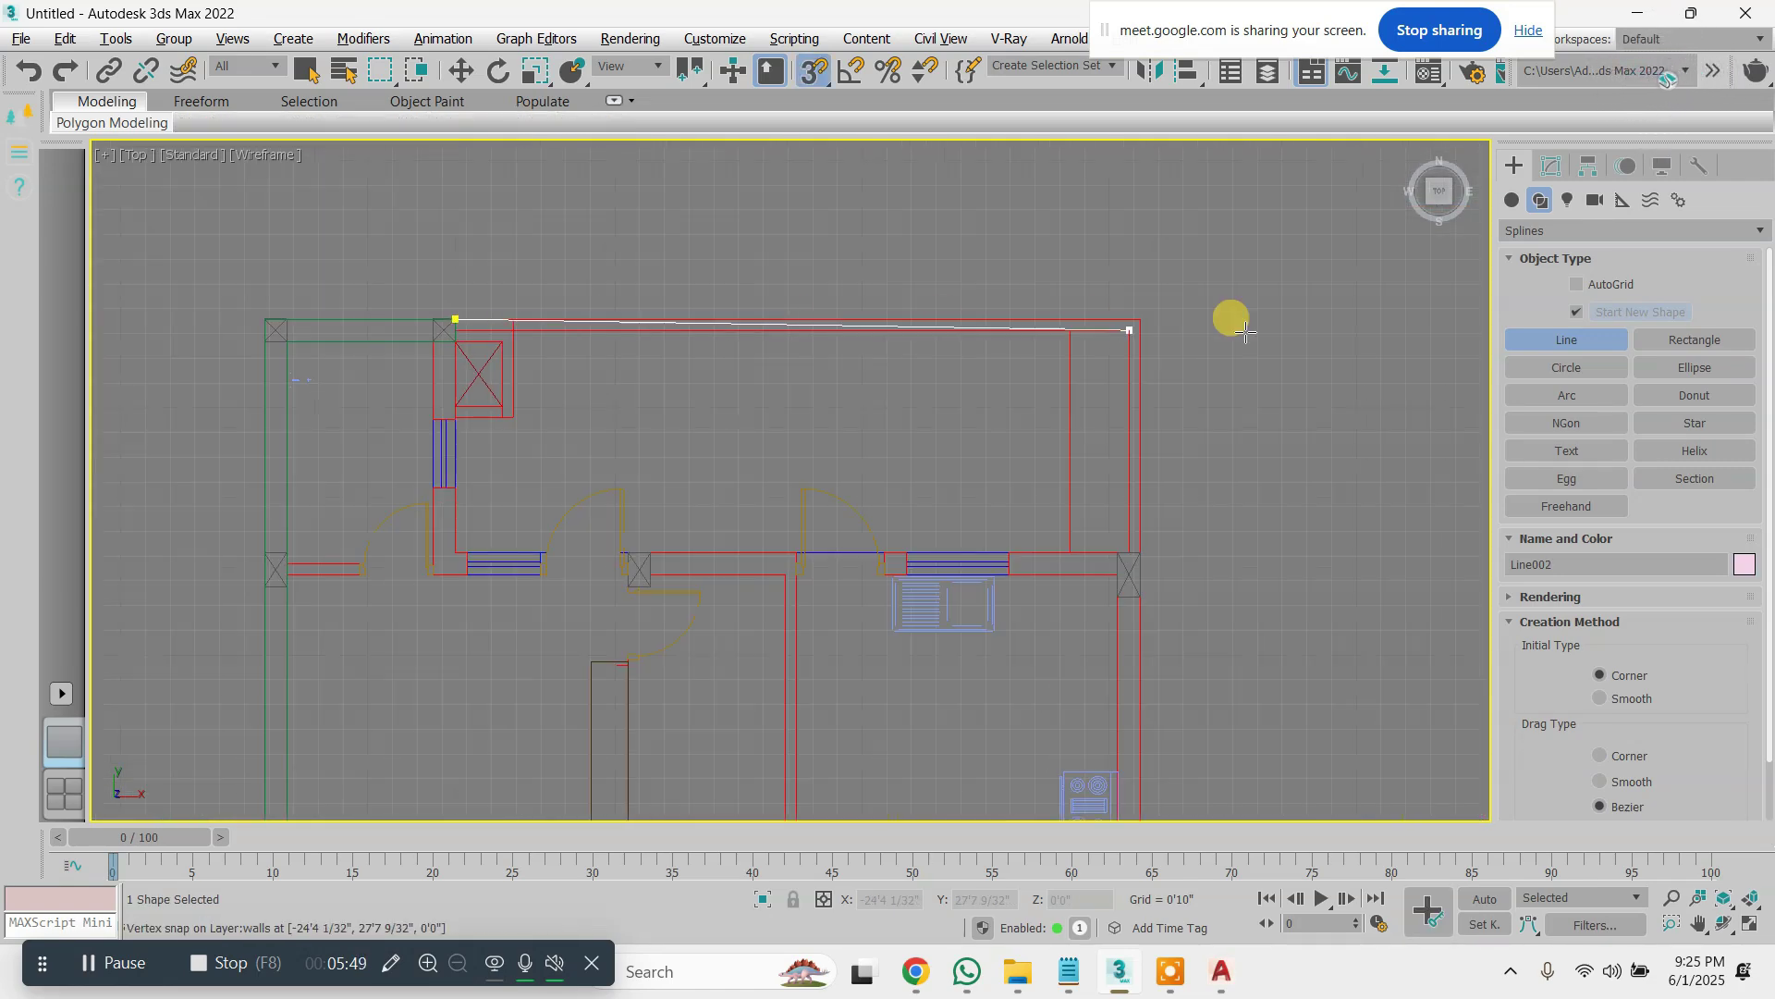
{"action": "scroll", "coordinate": [1137, 309], "scroll_direction": "up", "scroll_amount": 4}
{"action": "scroll", "coordinate": [1044, 224], "scroll_direction": "down", "scroll_amount": 5}
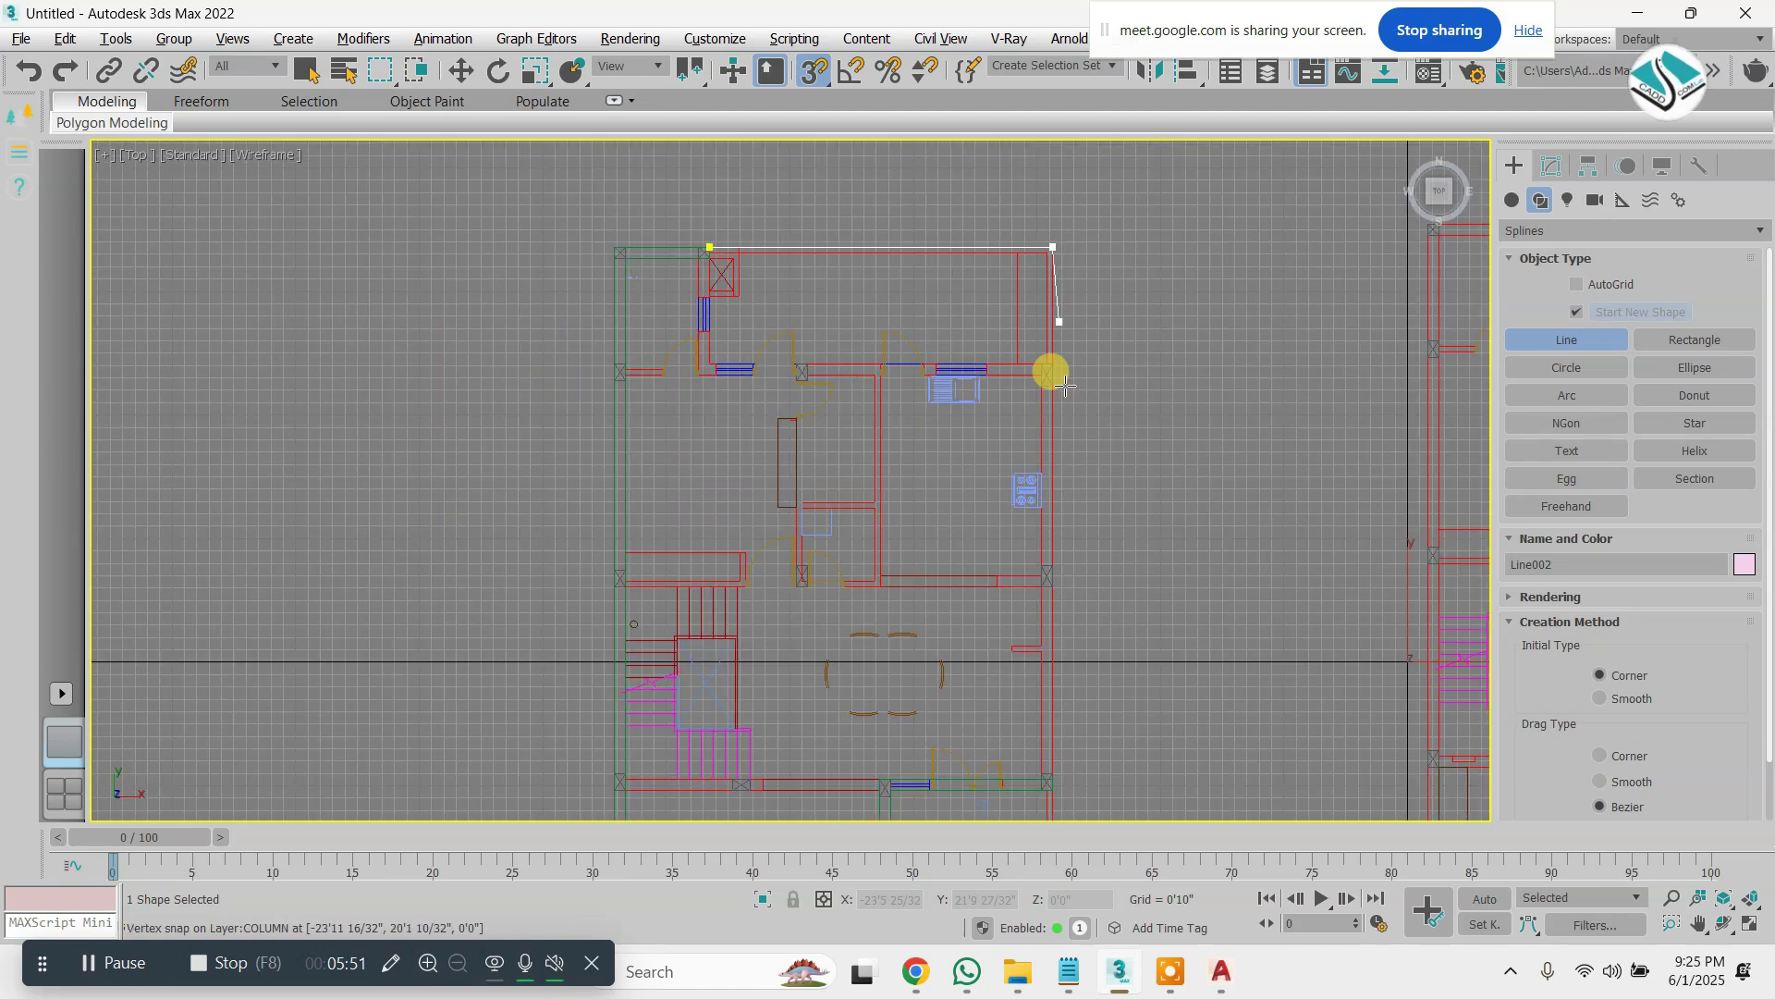
Run the line down the right outer wall's outside face to the corner of the extruded entrance wall
{"action": "middle_click_drag", "start_coordinate": [1059, 578], "coordinate": [1039, 329]}
{"action": "middle_click_drag", "start_coordinate": [1028, 679], "coordinate": [1019, 422]}
{"action": "scroll", "coordinate": [1014, 552], "scroll_direction": "up", "scroll_amount": 5}
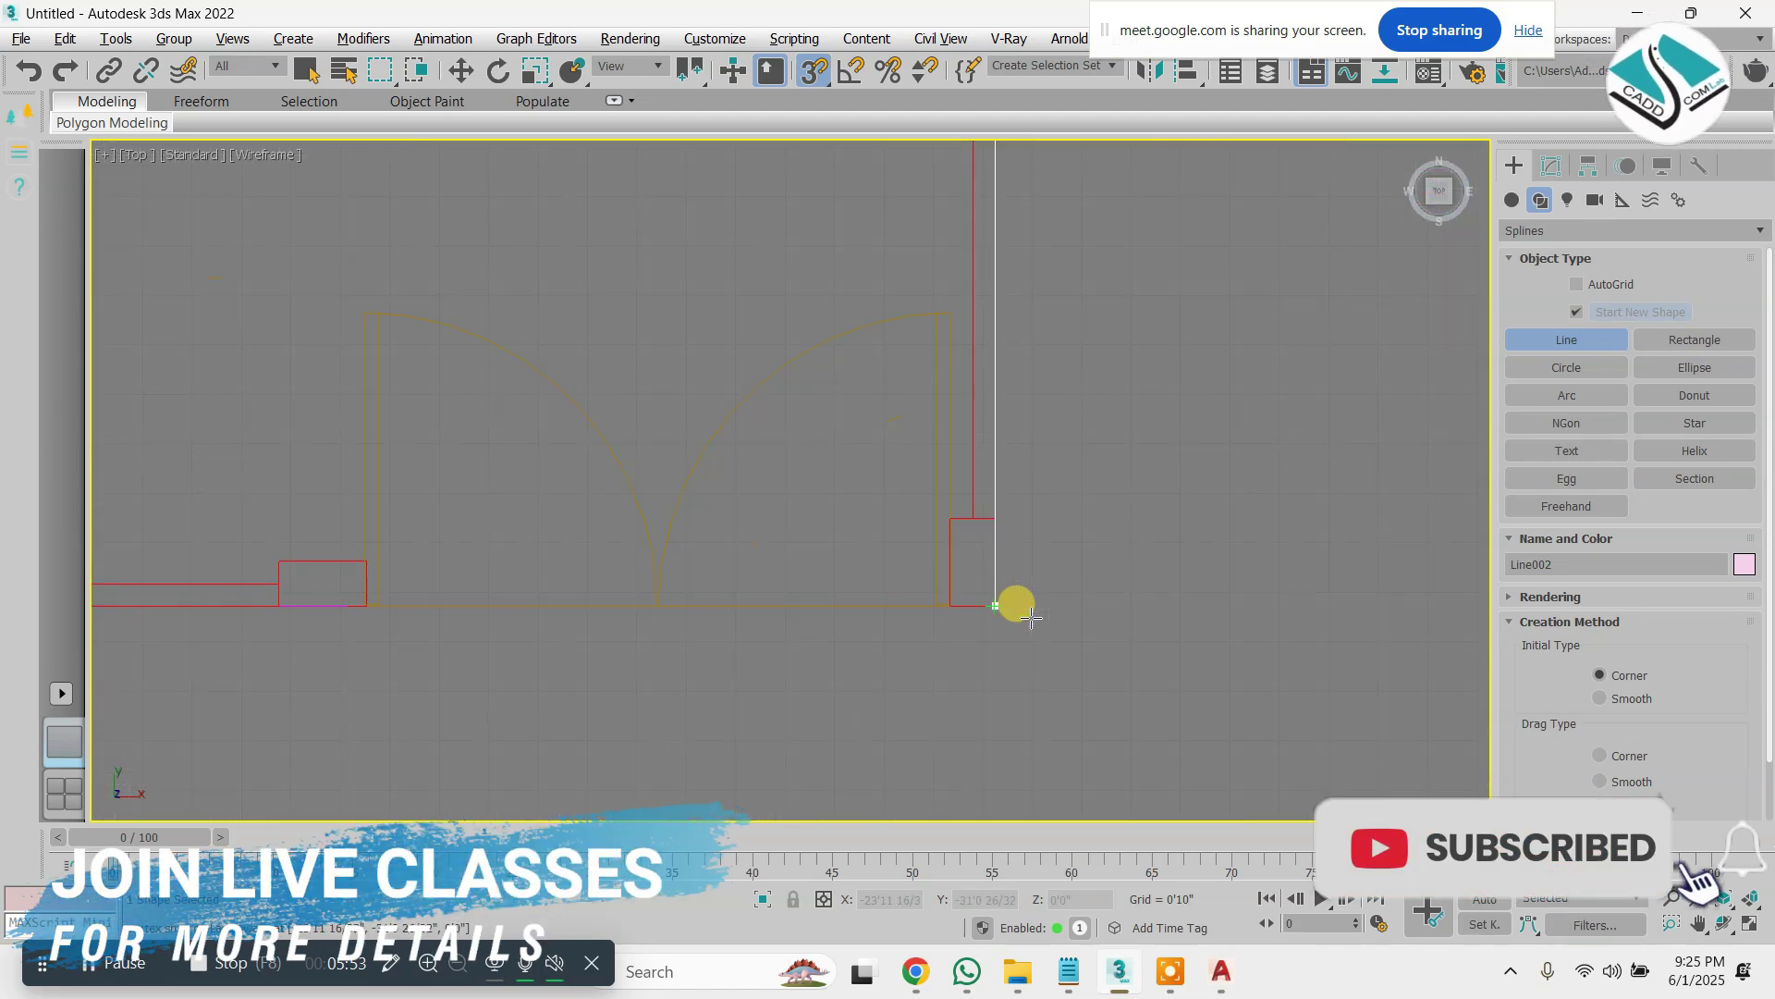
{"action": "scroll", "coordinate": [1031, 616], "scroll_direction": "down", "scroll_amount": 4}
{"action": "scroll", "coordinate": [1019, 367], "scroll_direction": "up", "scroll_amount": 6}
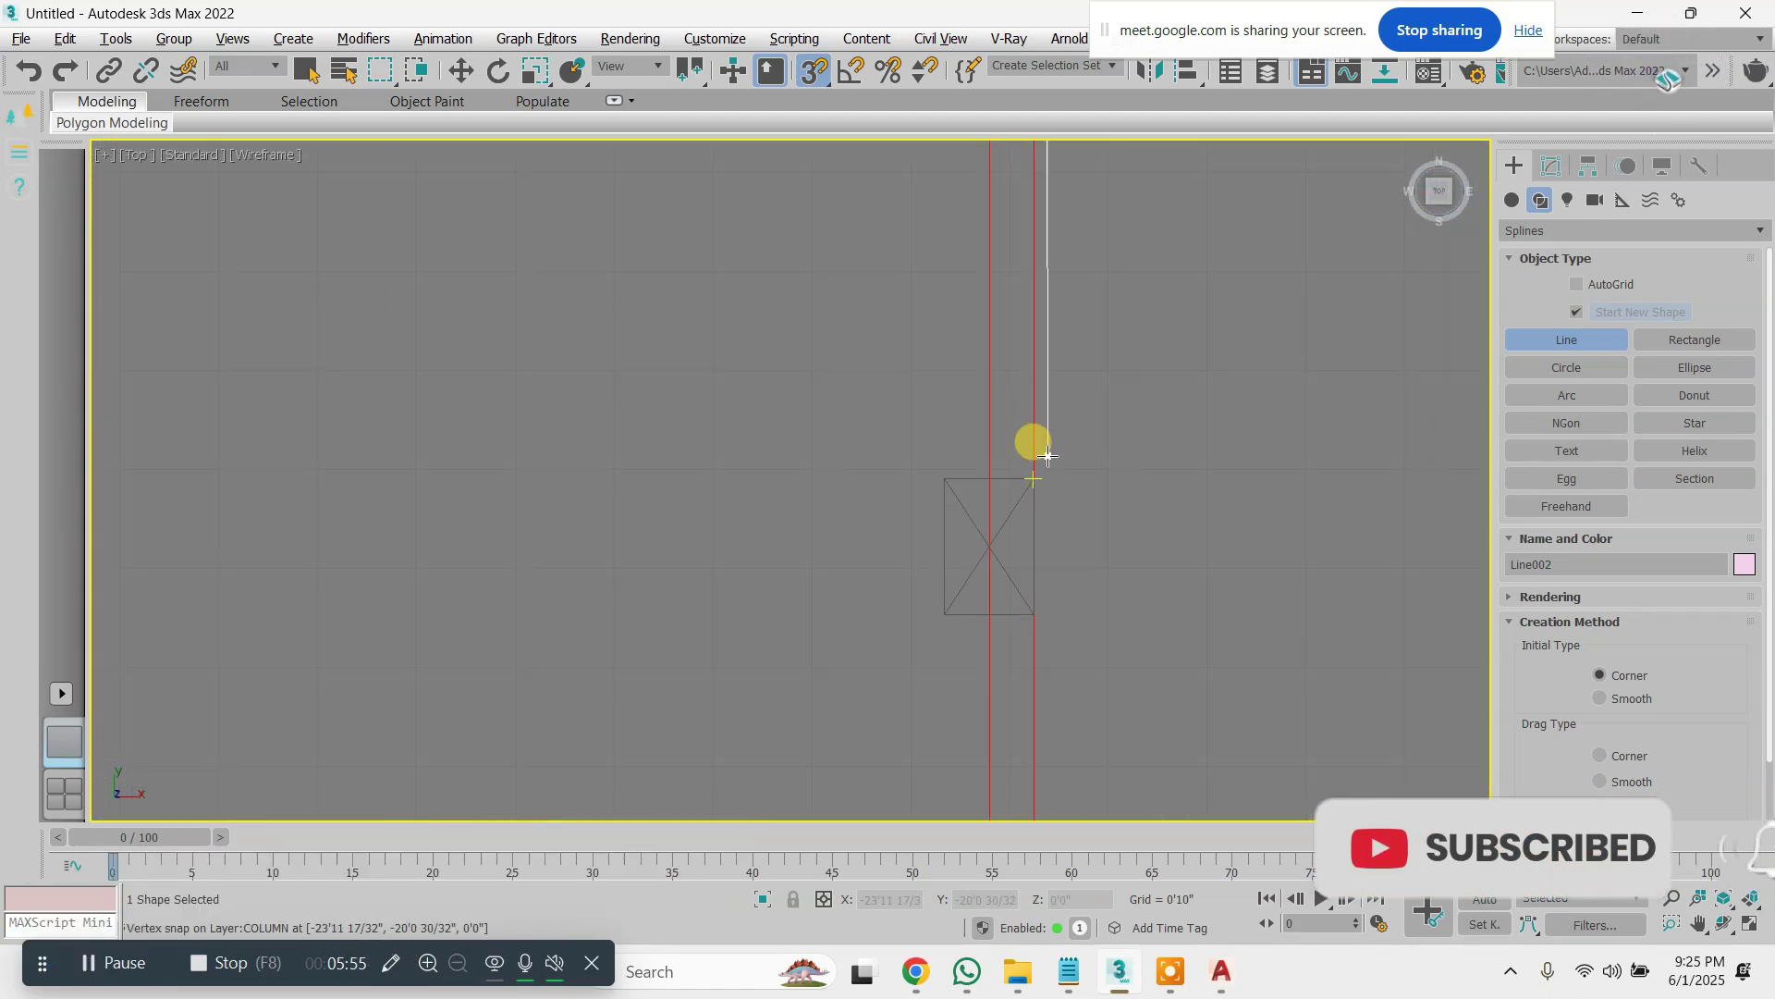
{"action": "scroll", "coordinate": [1034, 462], "scroll_direction": "down", "scroll_amount": 4}
{"action": "scroll", "coordinate": [1030, 448], "scroll_direction": "up", "scroll_amount": 2}
{"action": "scroll", "coordinate": [1023, 206], "scroll_direction": "down", "scroll_amount": 3}
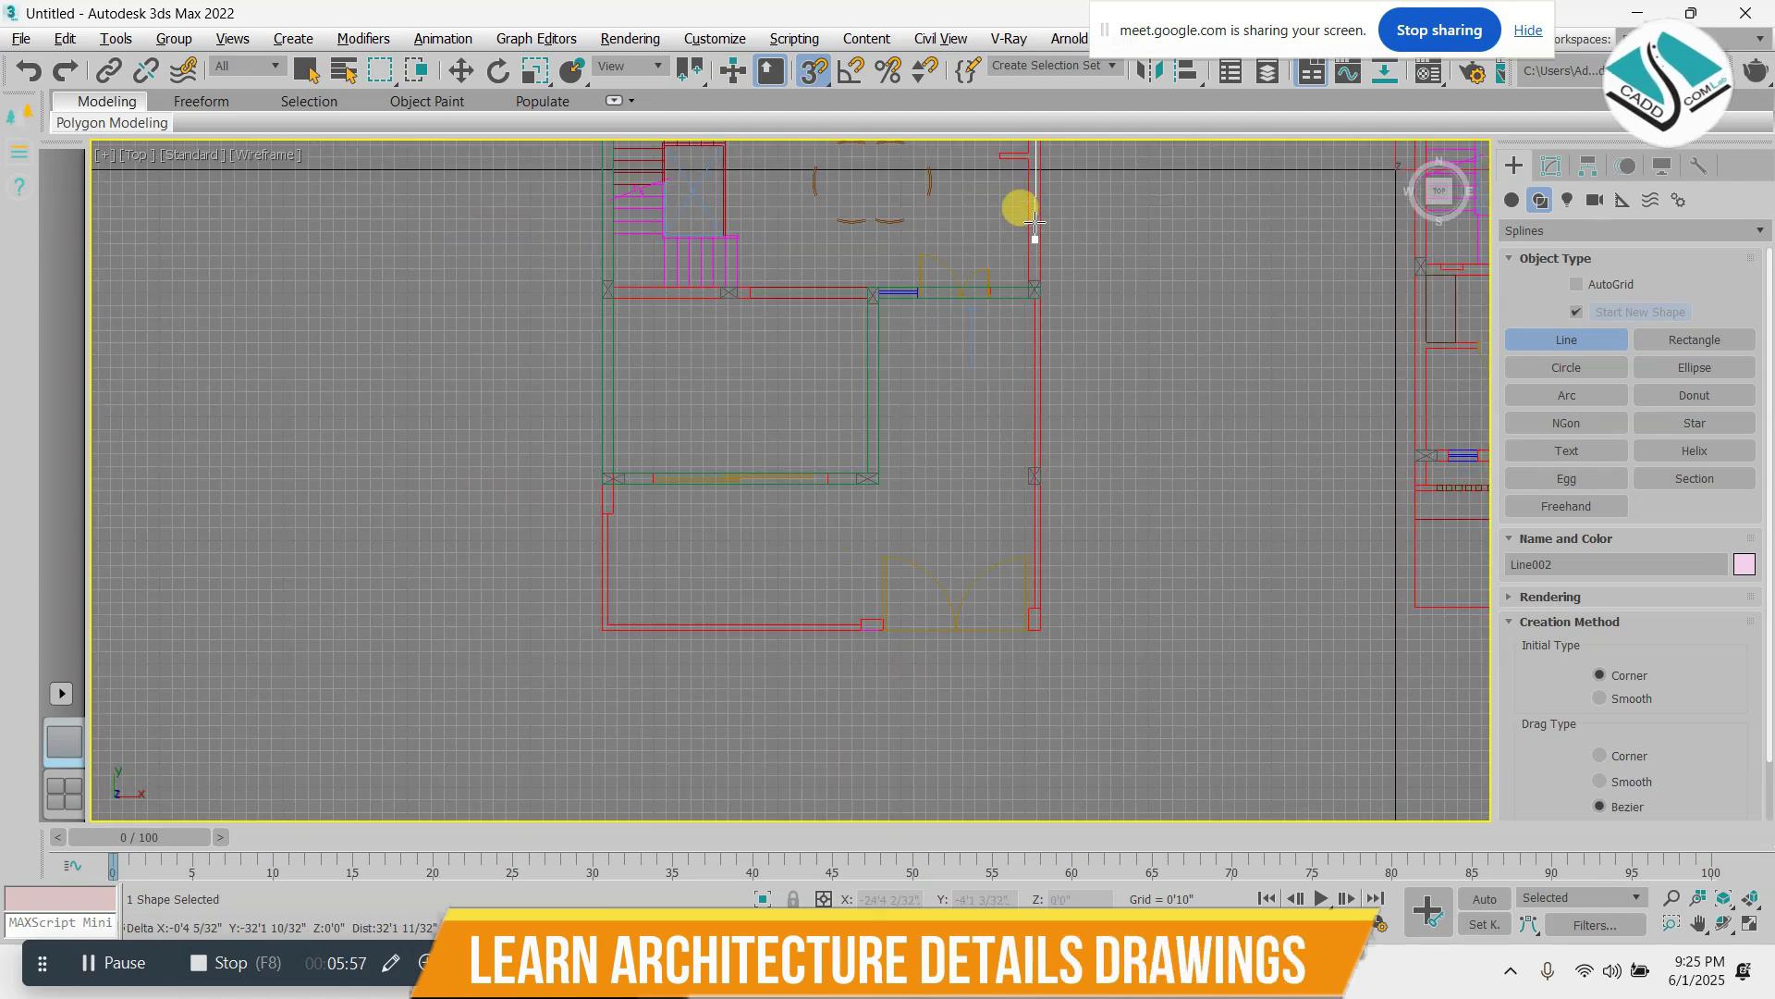
{"action": "scroll", "coordinate": [1065, 431], "scroll_direction": "up", "scroll_amount": 4}
{"action": "scroll", "coordinate": [1066, 431], "scroll_direction": "up", "scroll_amount": 5}
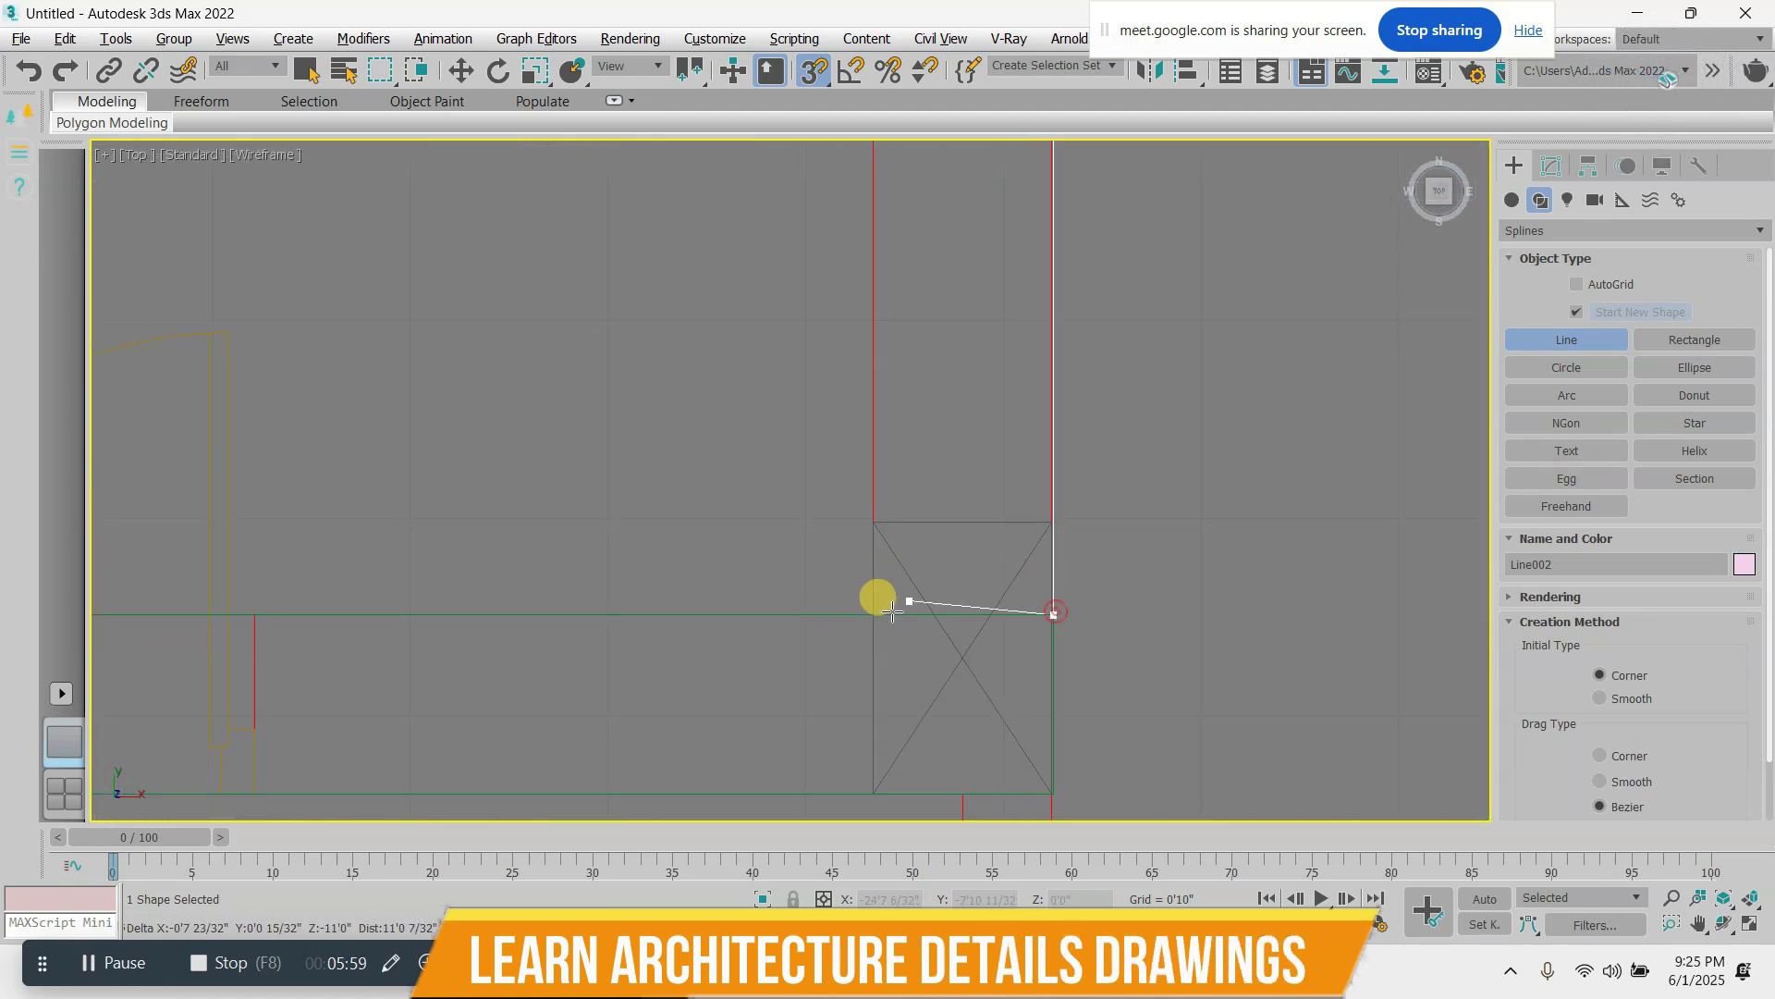
Take the line across the wall's thickness and back up its inside face to the inner back-right corner
{"action": "scroll", "coordinate": [891, 613], "scroll_direction": "down", "scroll_amount": 12}
{"action": "scroll", "coordinate": [1048, 374], "scroll_direction": "up", "scroll_amount": 3}
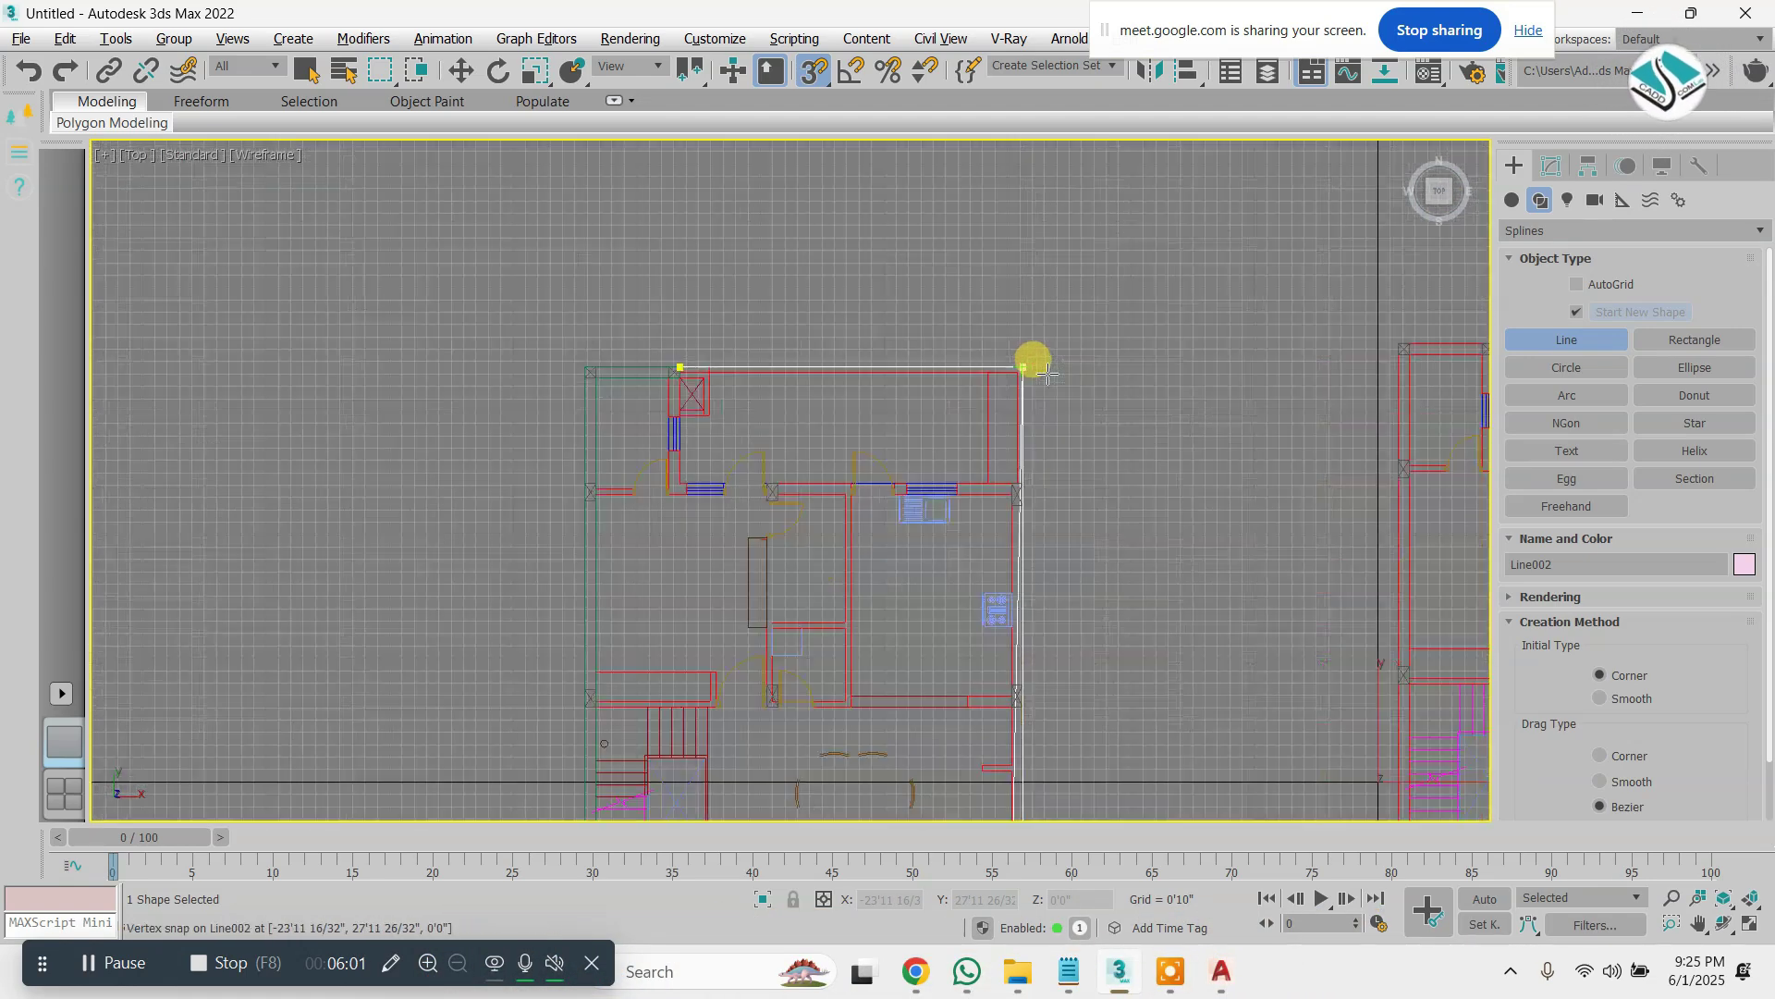
{"action": "scroll", "coordinate": [1048, 375], "scroll_direction": "up", "scroll_amount": 5}
{"action": "scroll", "coordinate": [1107, 396], "scroll_direction": "down", "scroll_amount": 10}
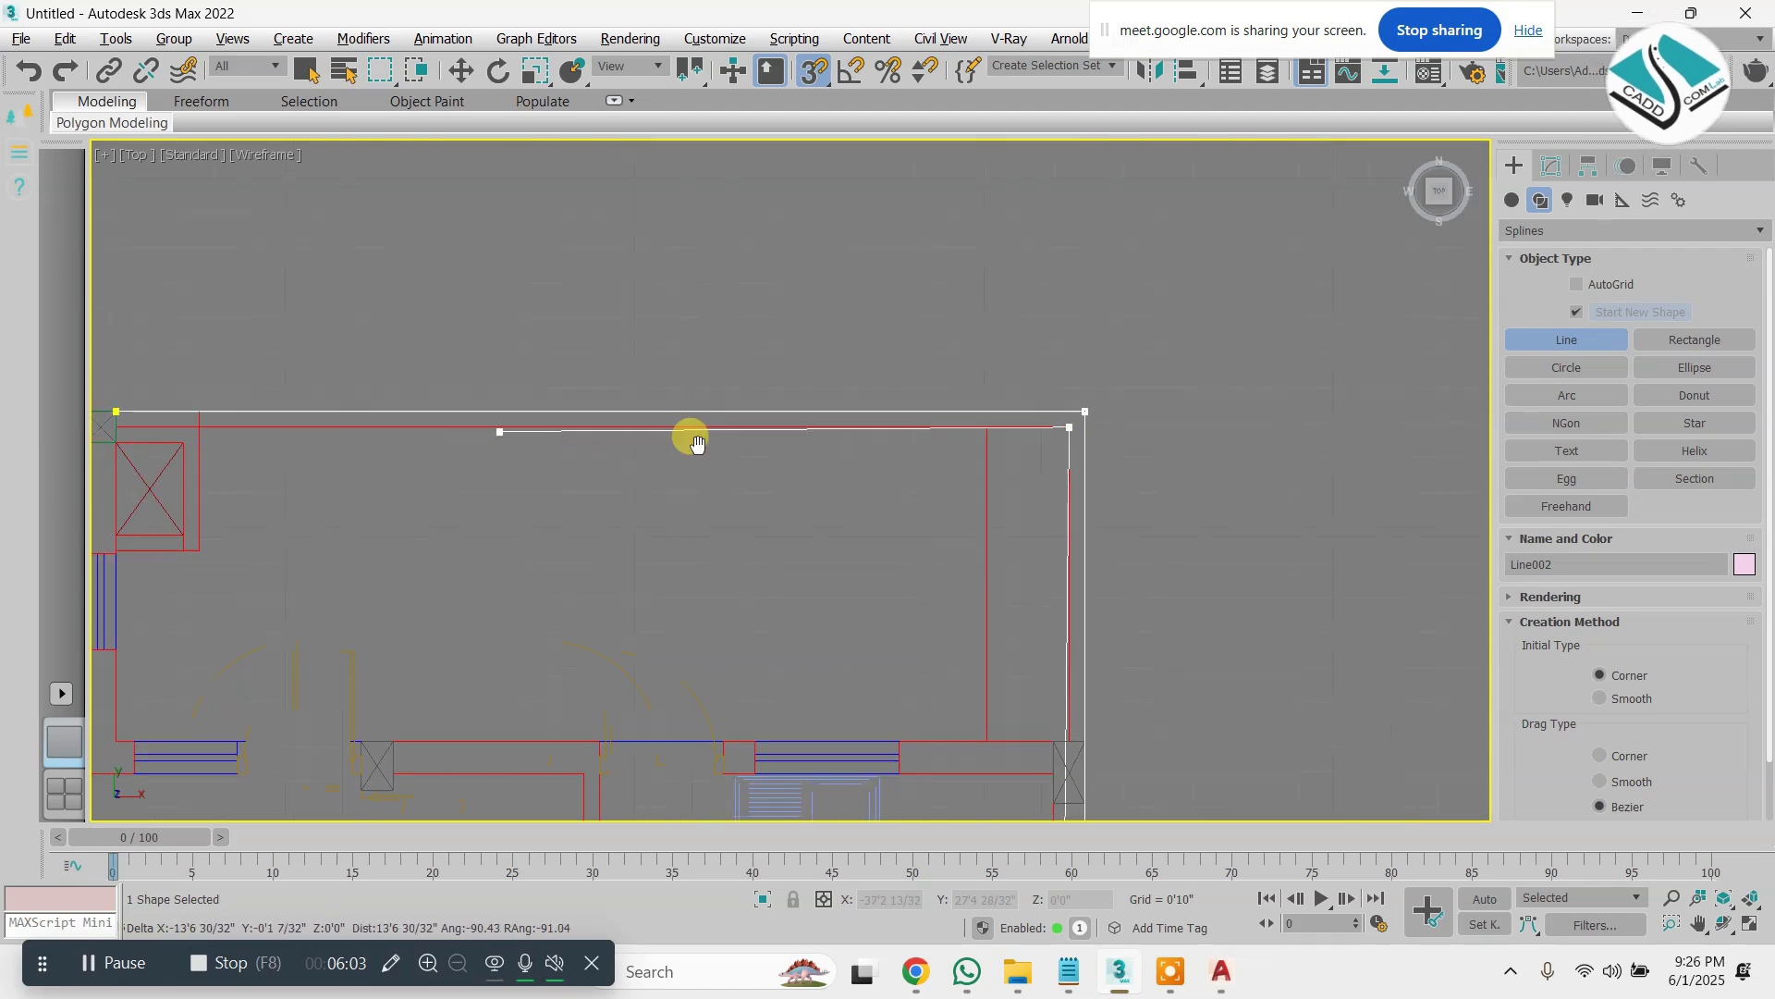
Continue the line along the back wall's inside face to the starting vertex, close the spline and end the Line command
{"action": "scroll", "coordinate": [721, 424], "scroll_direction": "up", "scroll_amount": 9}
{"action": "left_click", "coordinate": [839, 346]}
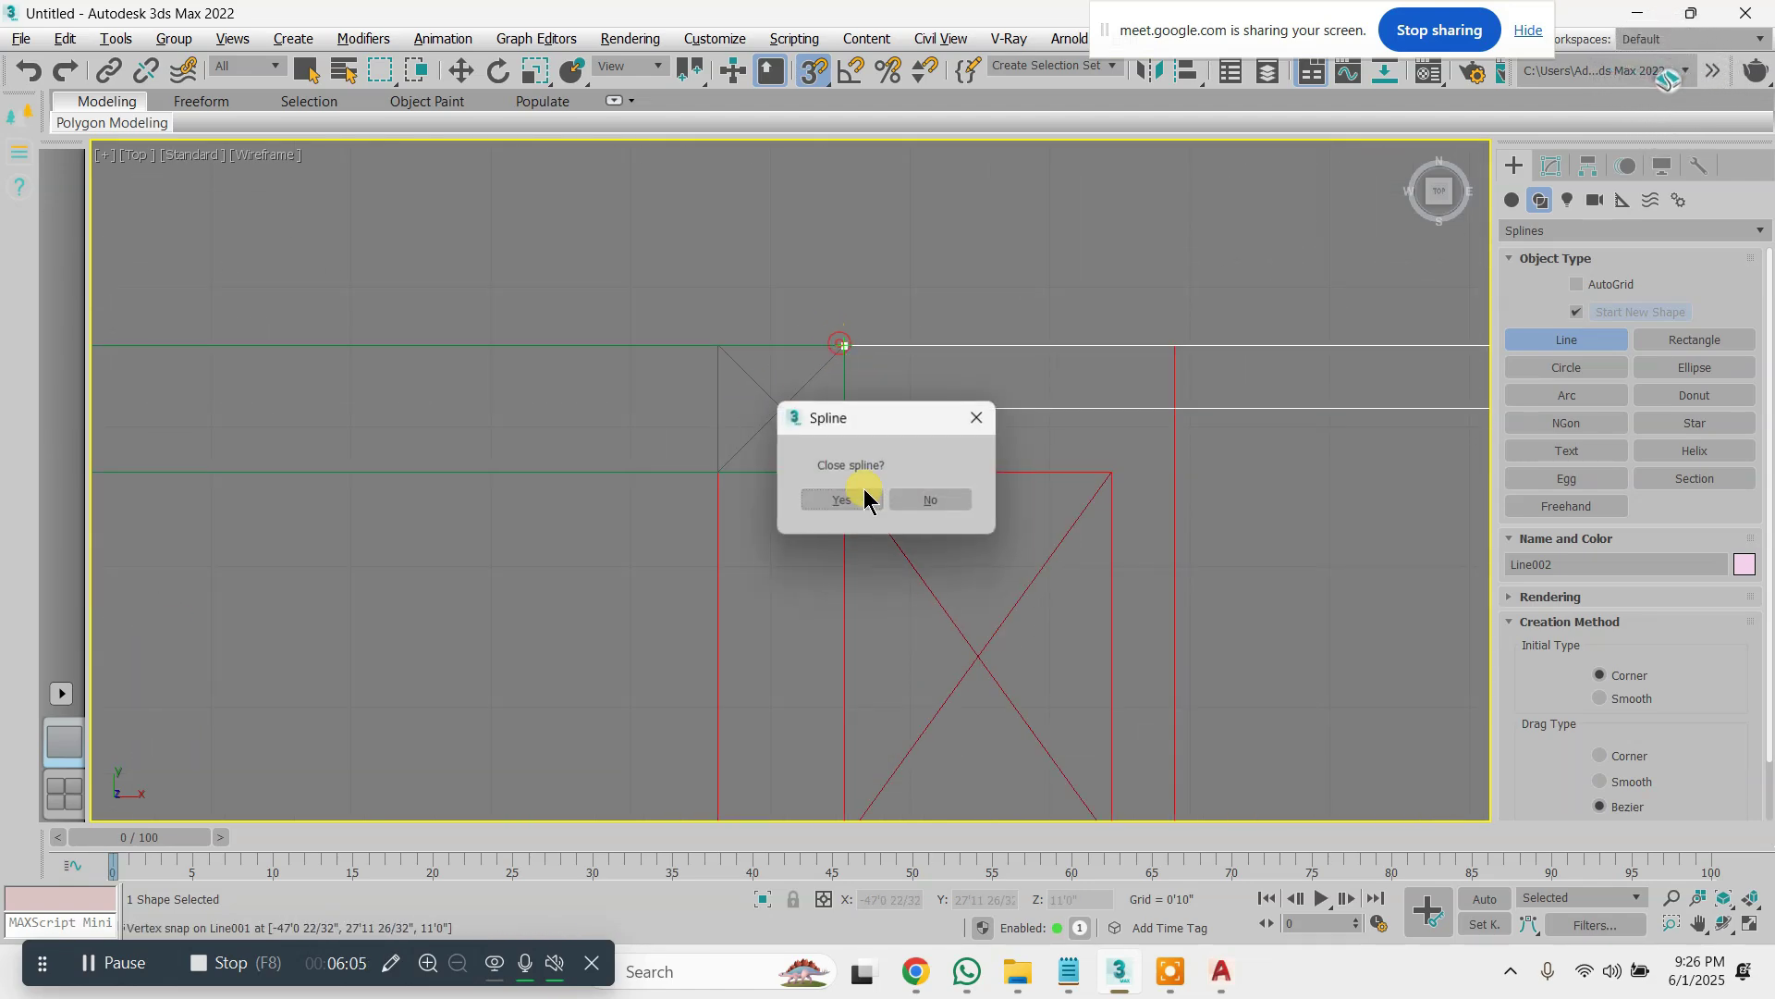
{"action": "left_click", "coordinate": [860, 497]}
{"action": "scroll", "coordinate": [787, 289], "scroll_direction": "down", "scroll_amount": 4}
{"action": "right_click", "coordinate": [788, 290]}
Examine how the new outline's inner line follows the right wall's inside face and columns along its whole length
{"action": "scroll", "coordinate": [788, 290], "scroll_direction": "down", "scroll_amount": 9}
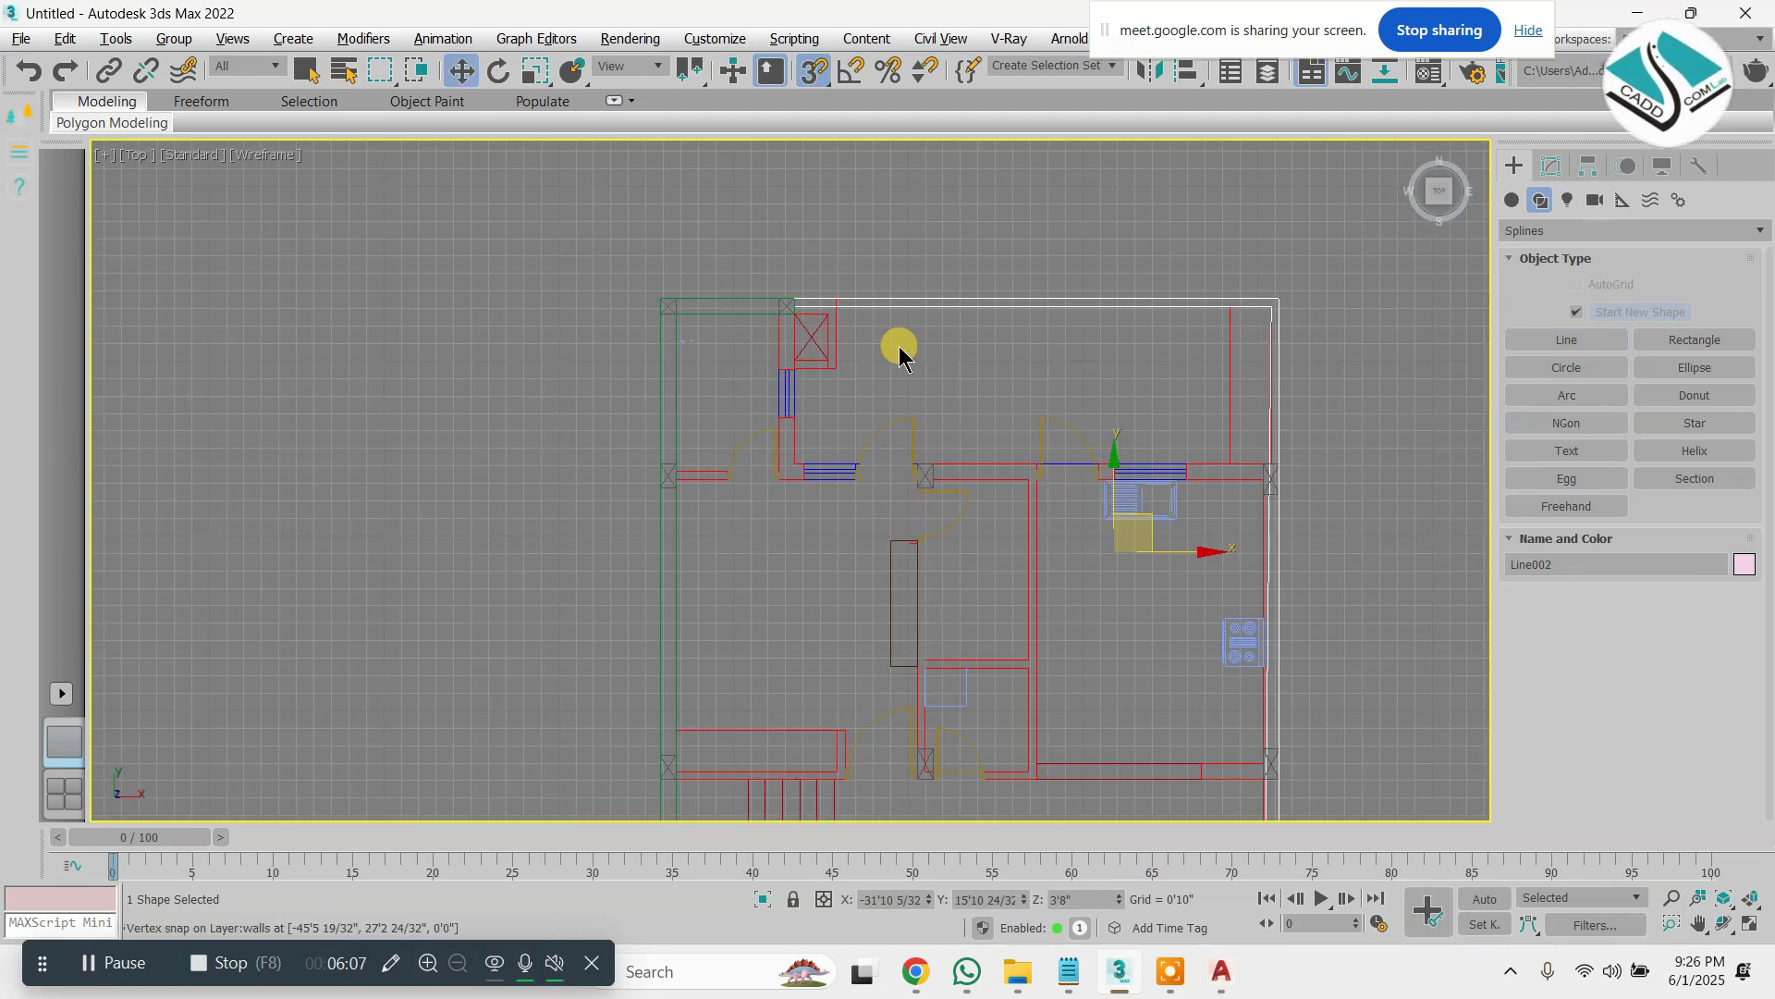
{"action": "scroll", "coordinate": [1100, 608], "scroll_direction": "up", "scroll_amount": 6}
{"action": "scroll", "coordinate": [877, 607], "scroll_direction": "up", "scroll_amount": 6}
{"action": "scroll", "coordinate": [875, 525], "scroll_direction": "up", "scroll_amount": 3}
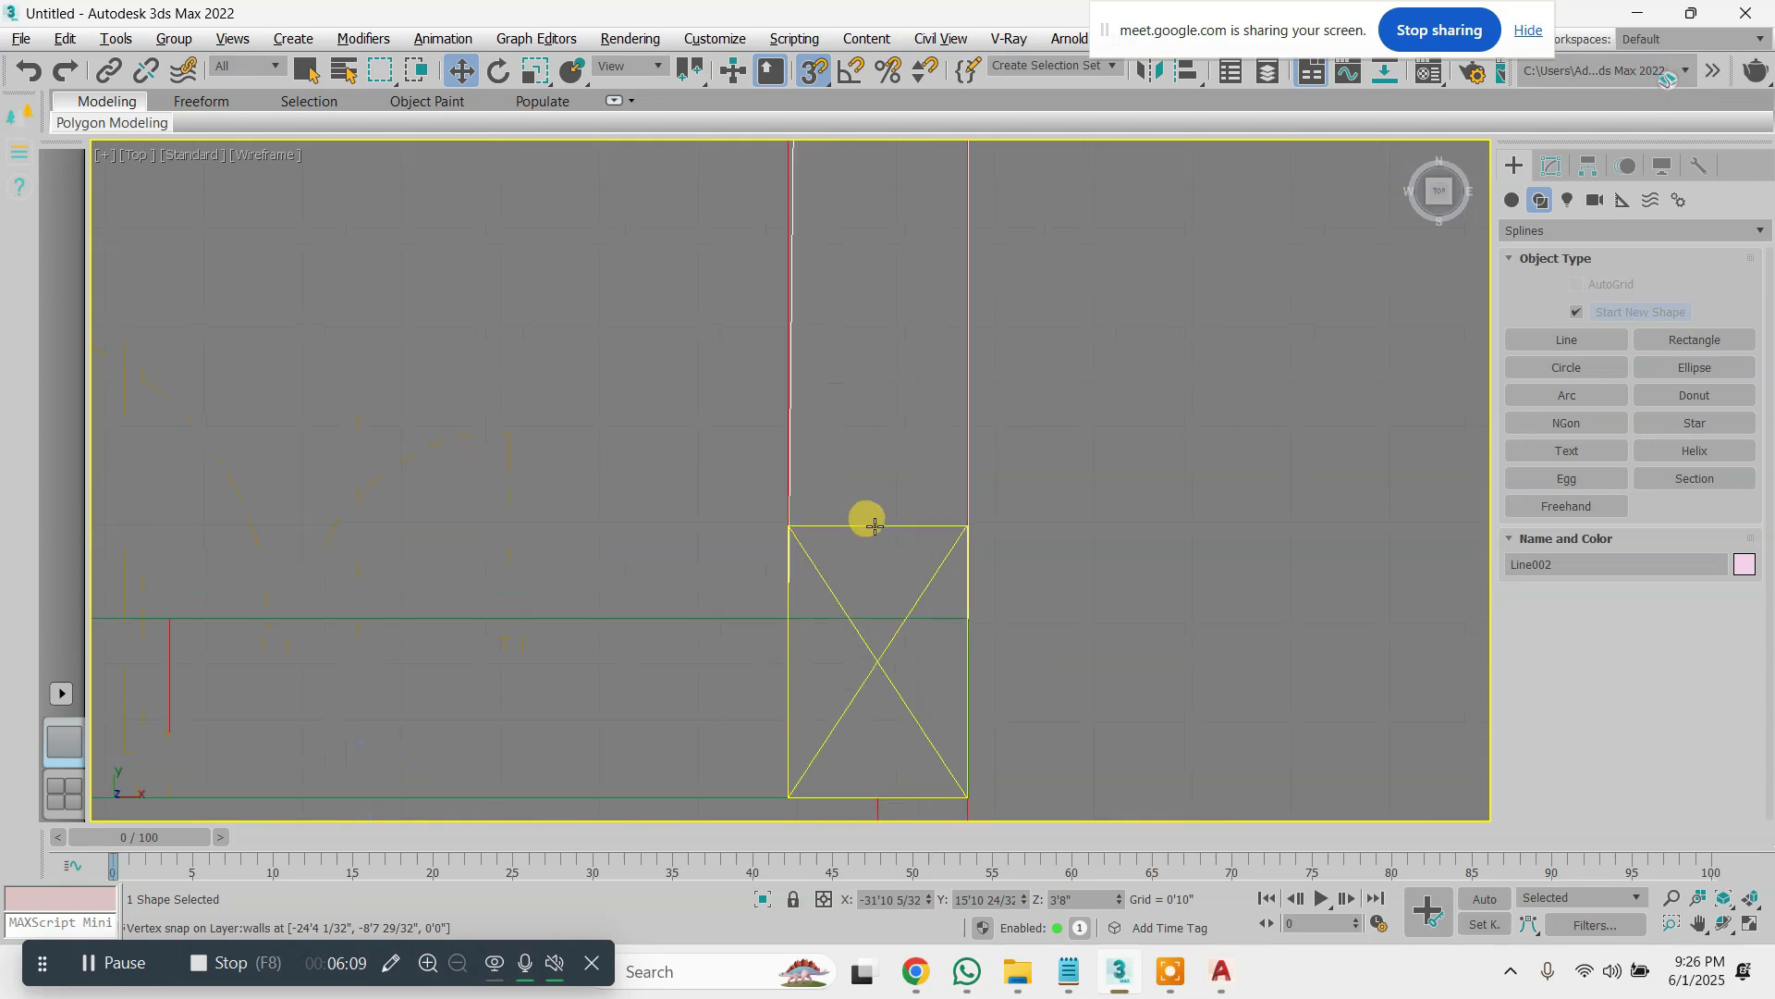
{"action": "scroll", "coordinate": [946, 670], "scroll_direction": "down", "scroll_amount": 9}
{"action": "middle_click_drag", "start_coordinate": [935, 246], "coordinate": [930, 470]}
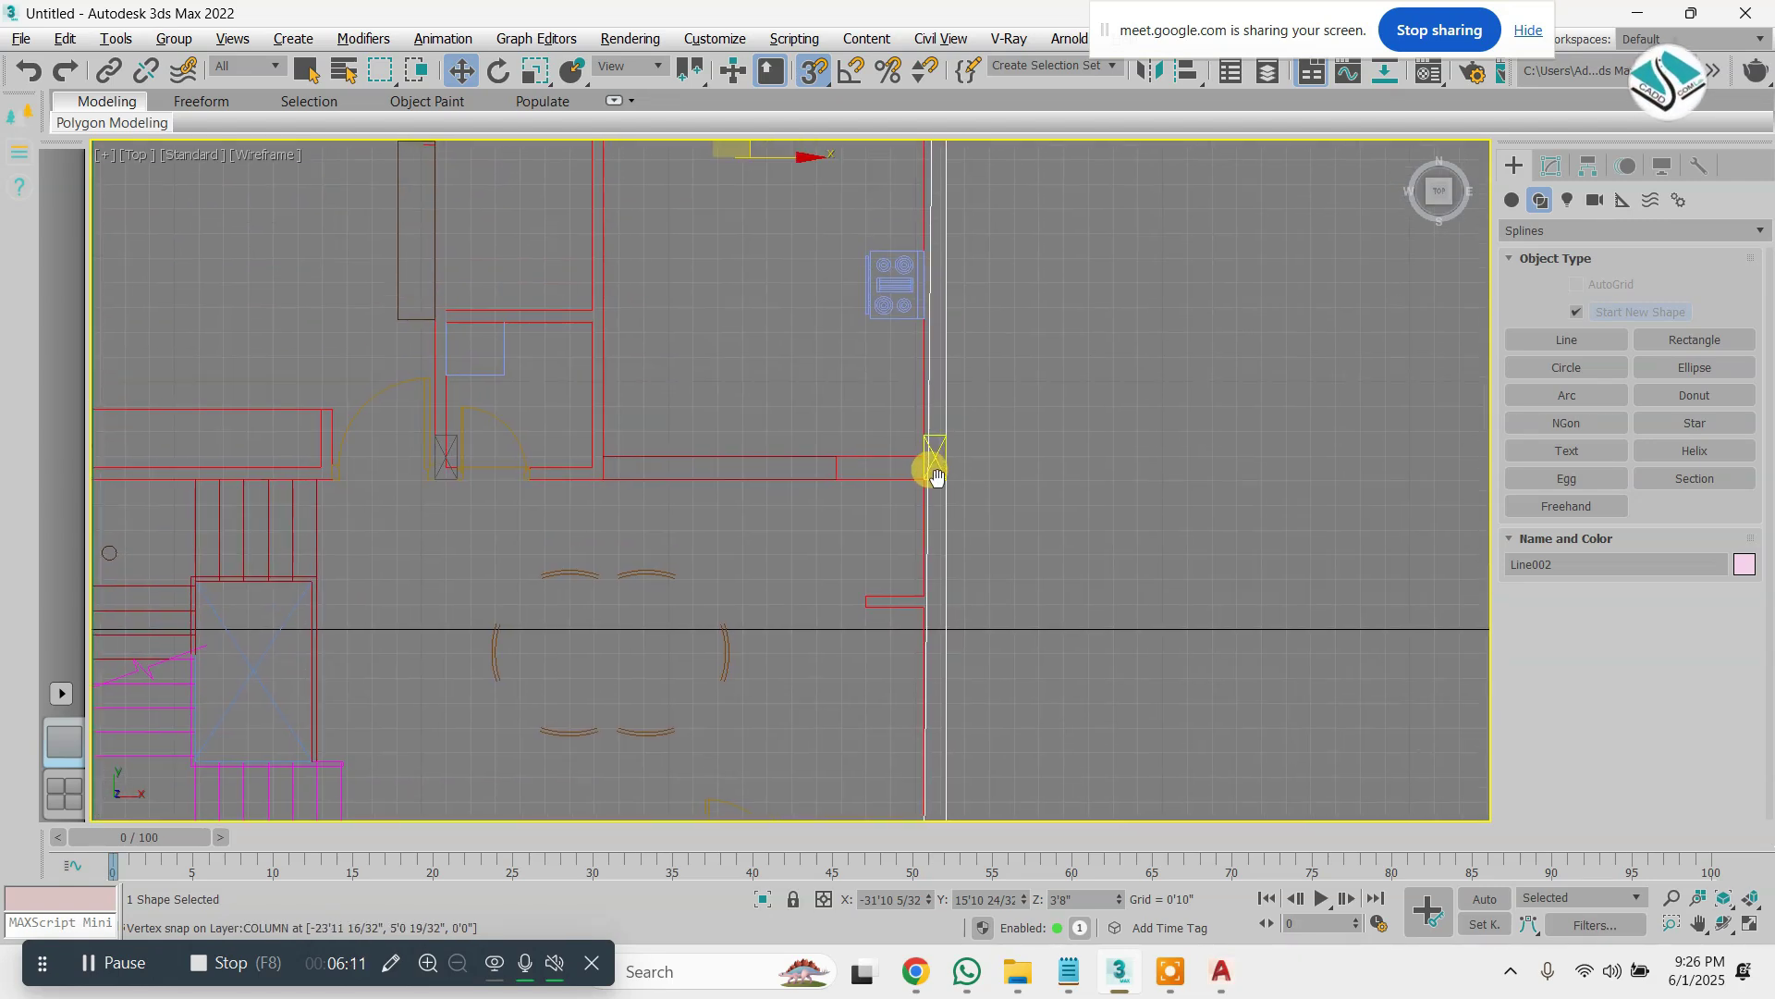
{"action": "scroll", "coordinate": [938, 487], "scroll_direction": "up", "scroll_amount": 6}
{"action": "scroll", "coordinate": [879, 456], "scroll_direction": "down", "scroll_amount": 4}
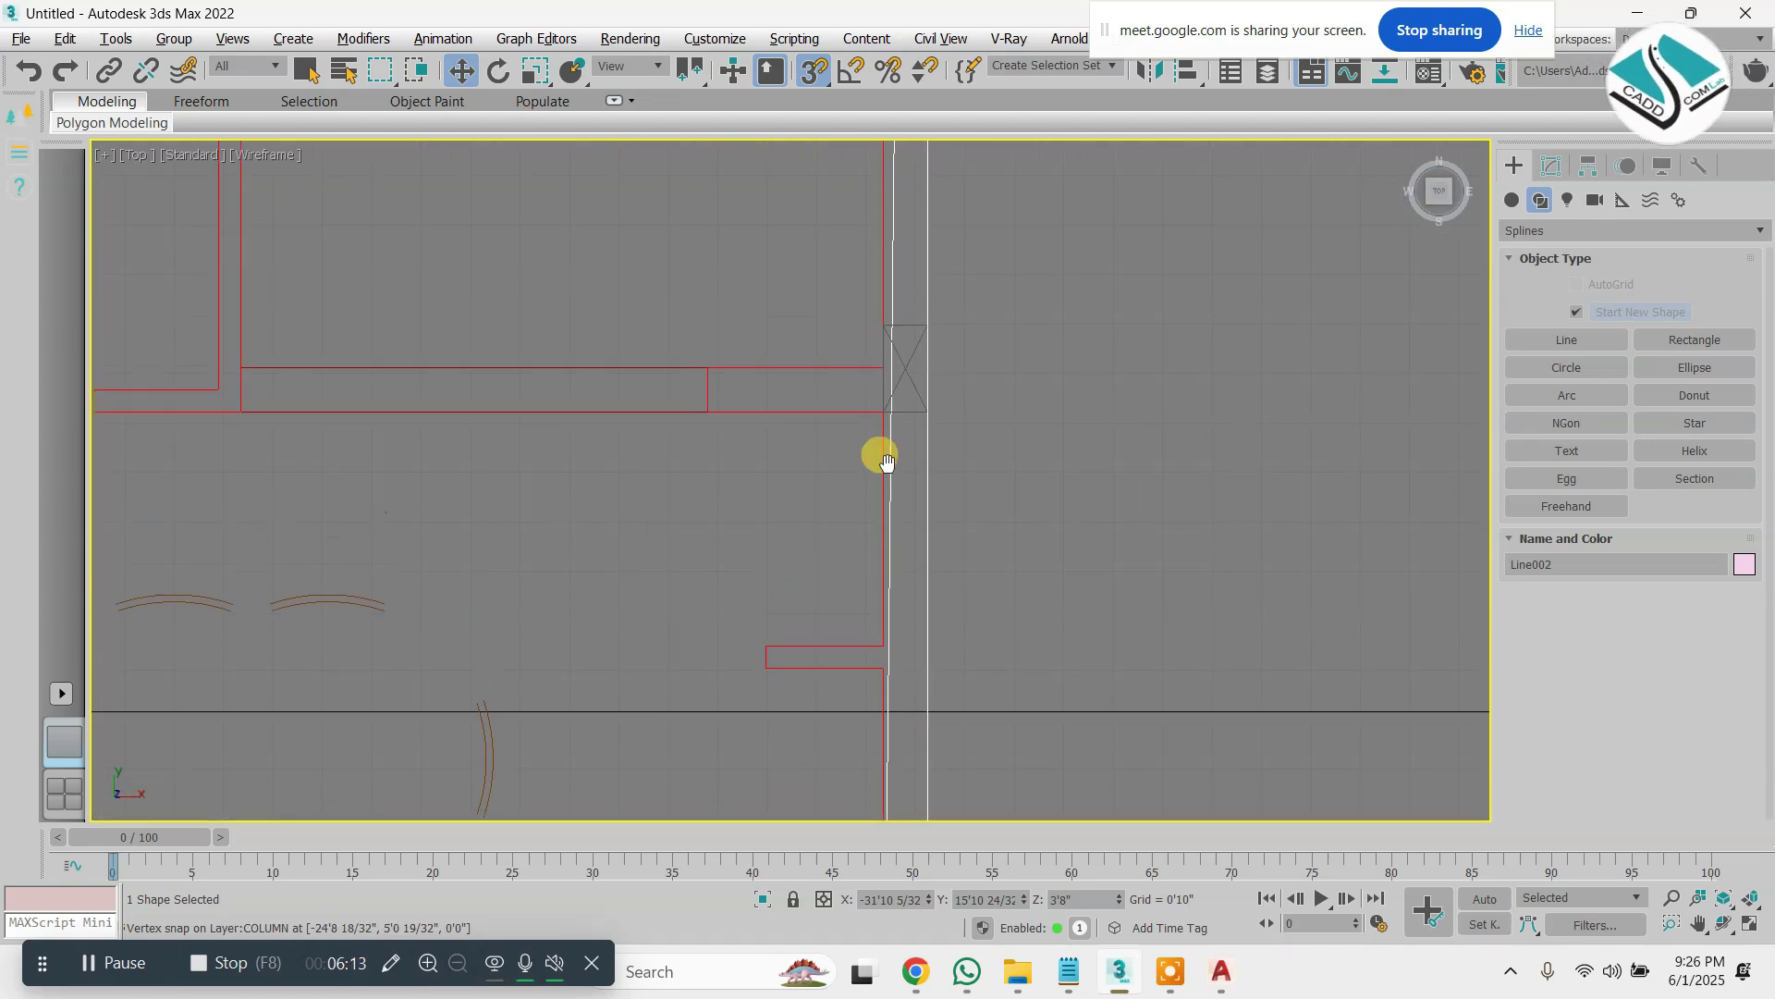
{"action": "scroll", "coordinate": [890, 406], "scroll_direction": "up", "scroll_amount": 3}
{"action": "scroll", "coordinate": [902, 382], "scroll_direction": "down", "scroll_amount": 4}
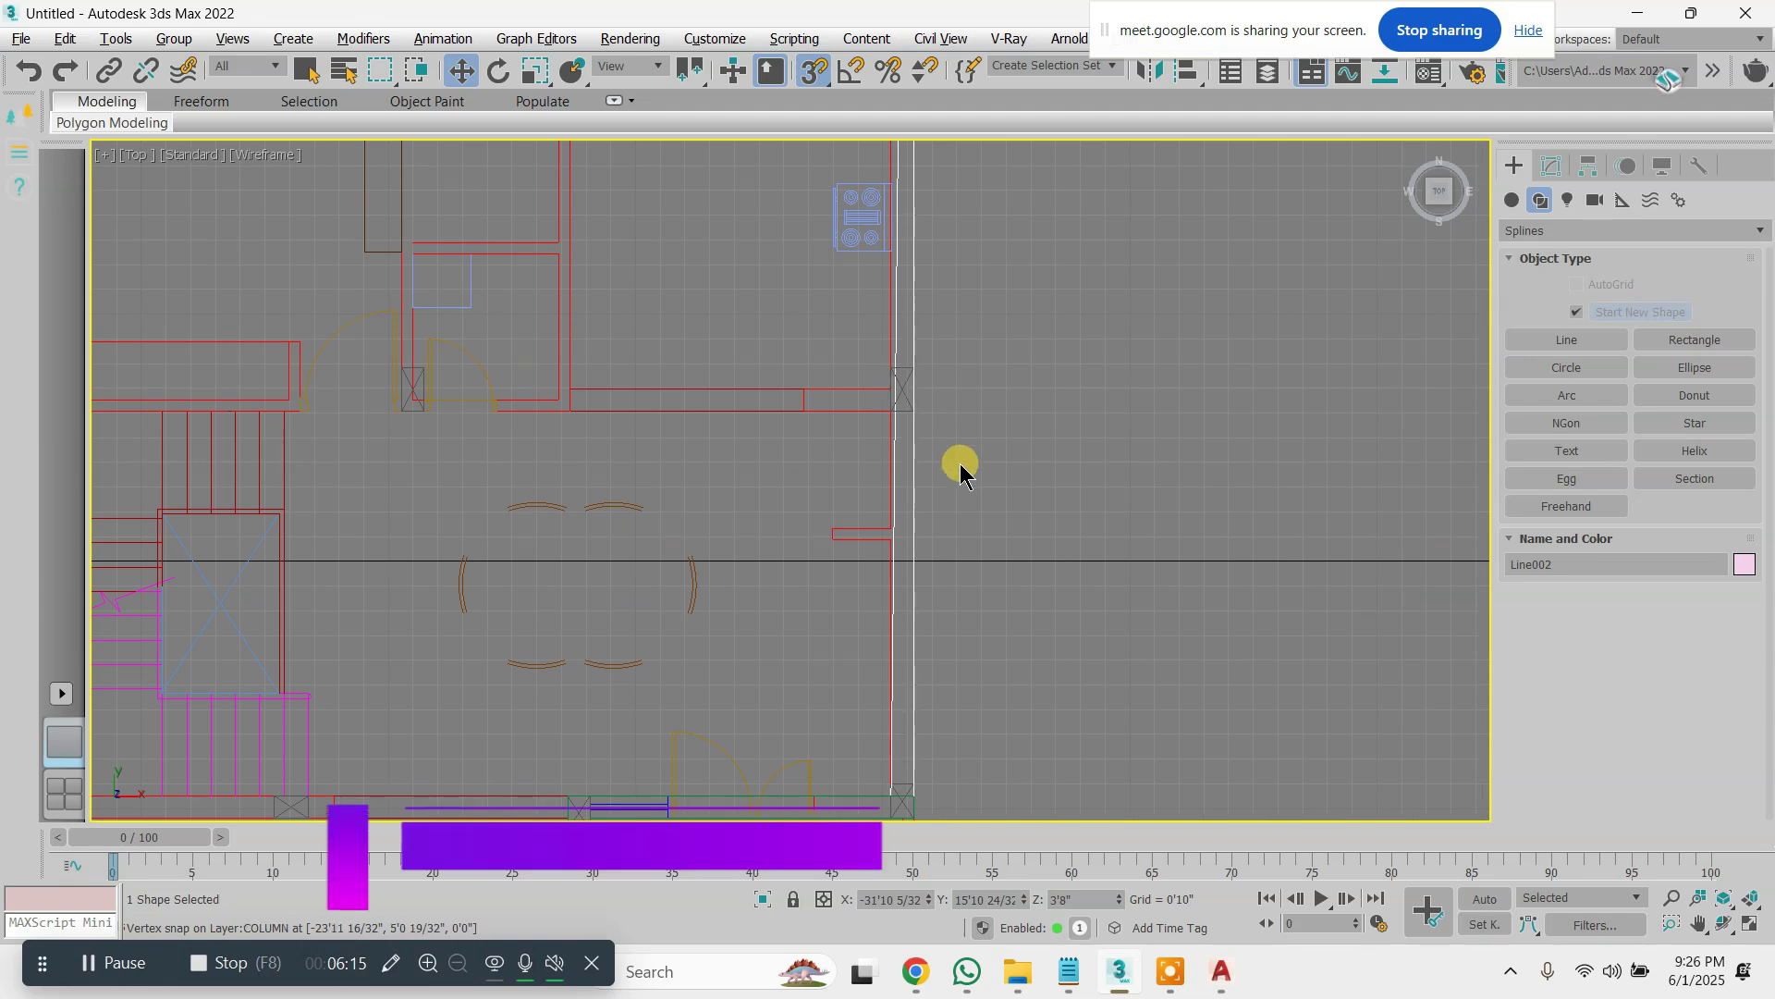
{"action": "scroll", "coordinate": [959, 397], "scroll_direction": "down", "scroll_amount": 2}
{"action": "scroll", "coordinate": [959, 397], "scroll_direction": "up", "scroll_amount": 3}
{"action": "middle_click_drag", "start_coordinate": [959, 396], "coordinate": [946, 193]}
{"action": "scroll", "coordinate": [944, 194], "scroll_direction": "up", "scroll_amount": 4}
{"action": "middle_click_drag", "start_coordinate": [932, 294], "coordinate": [927, 504]}
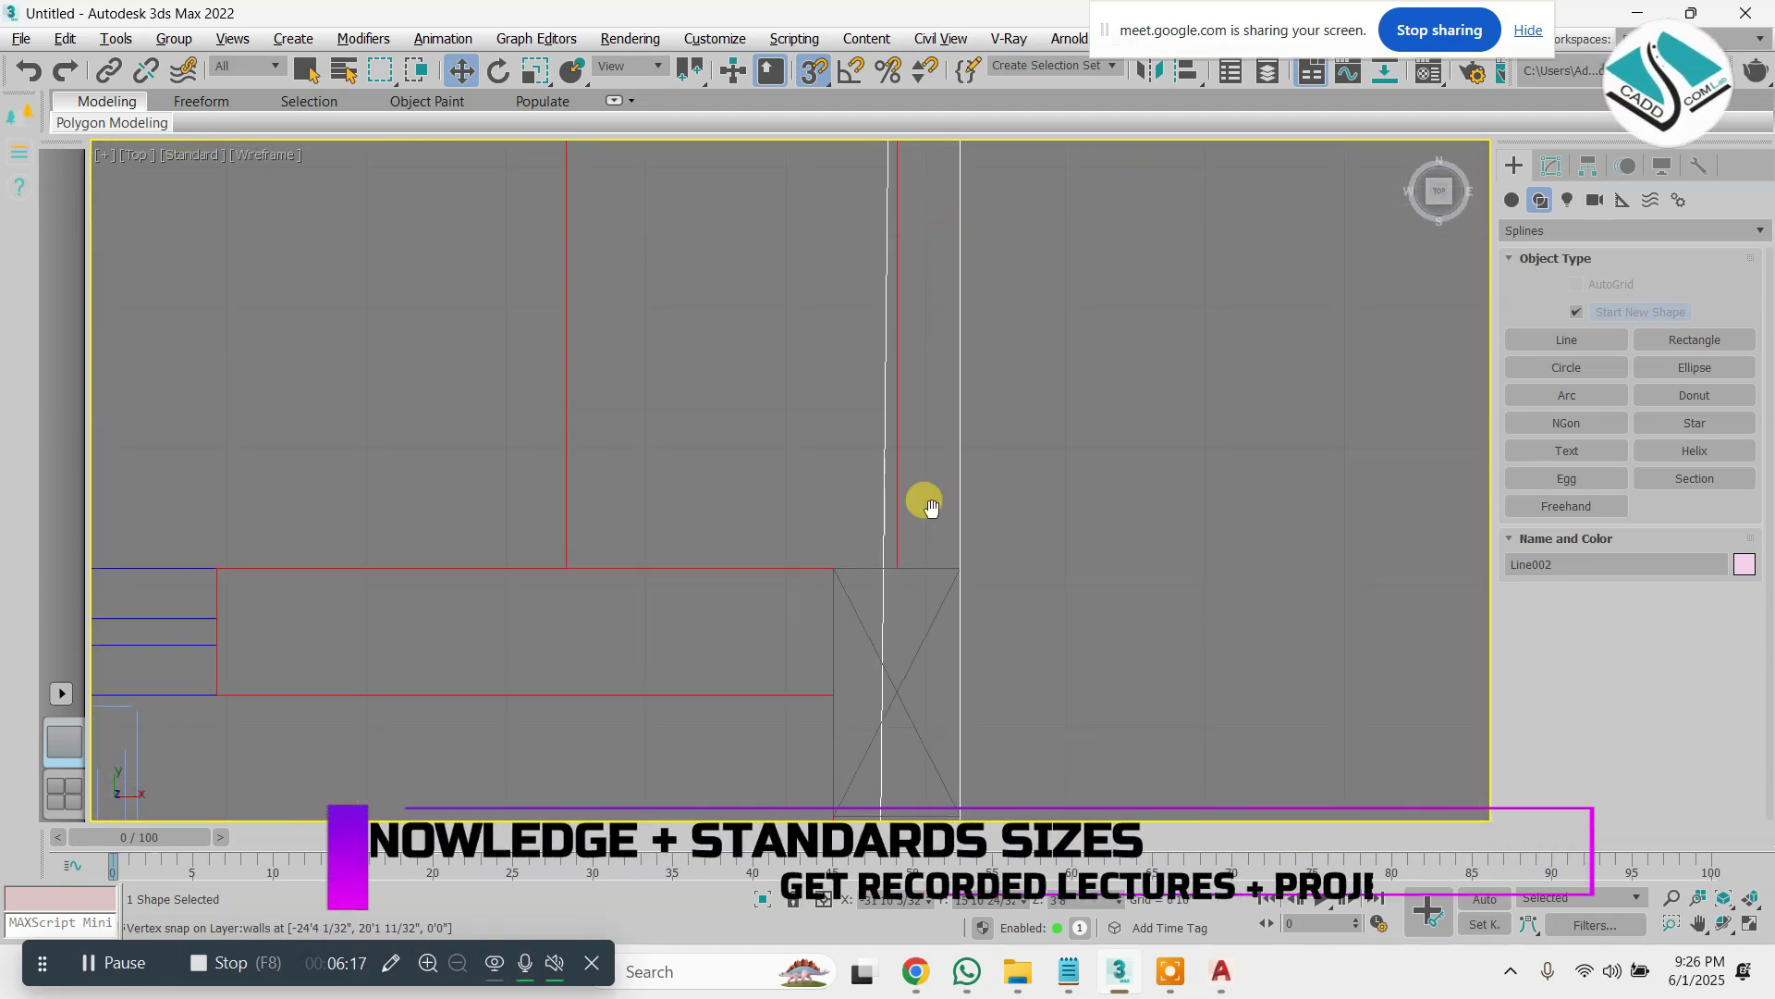
{"action": "scroll", "coordinate": [934, 519], "scroll_direction": "down", "scroll_amount": 5}
{"action": "scroll", "coordinate": [945, 457], "scroll_direction": "up", "scroll_amount": 2}
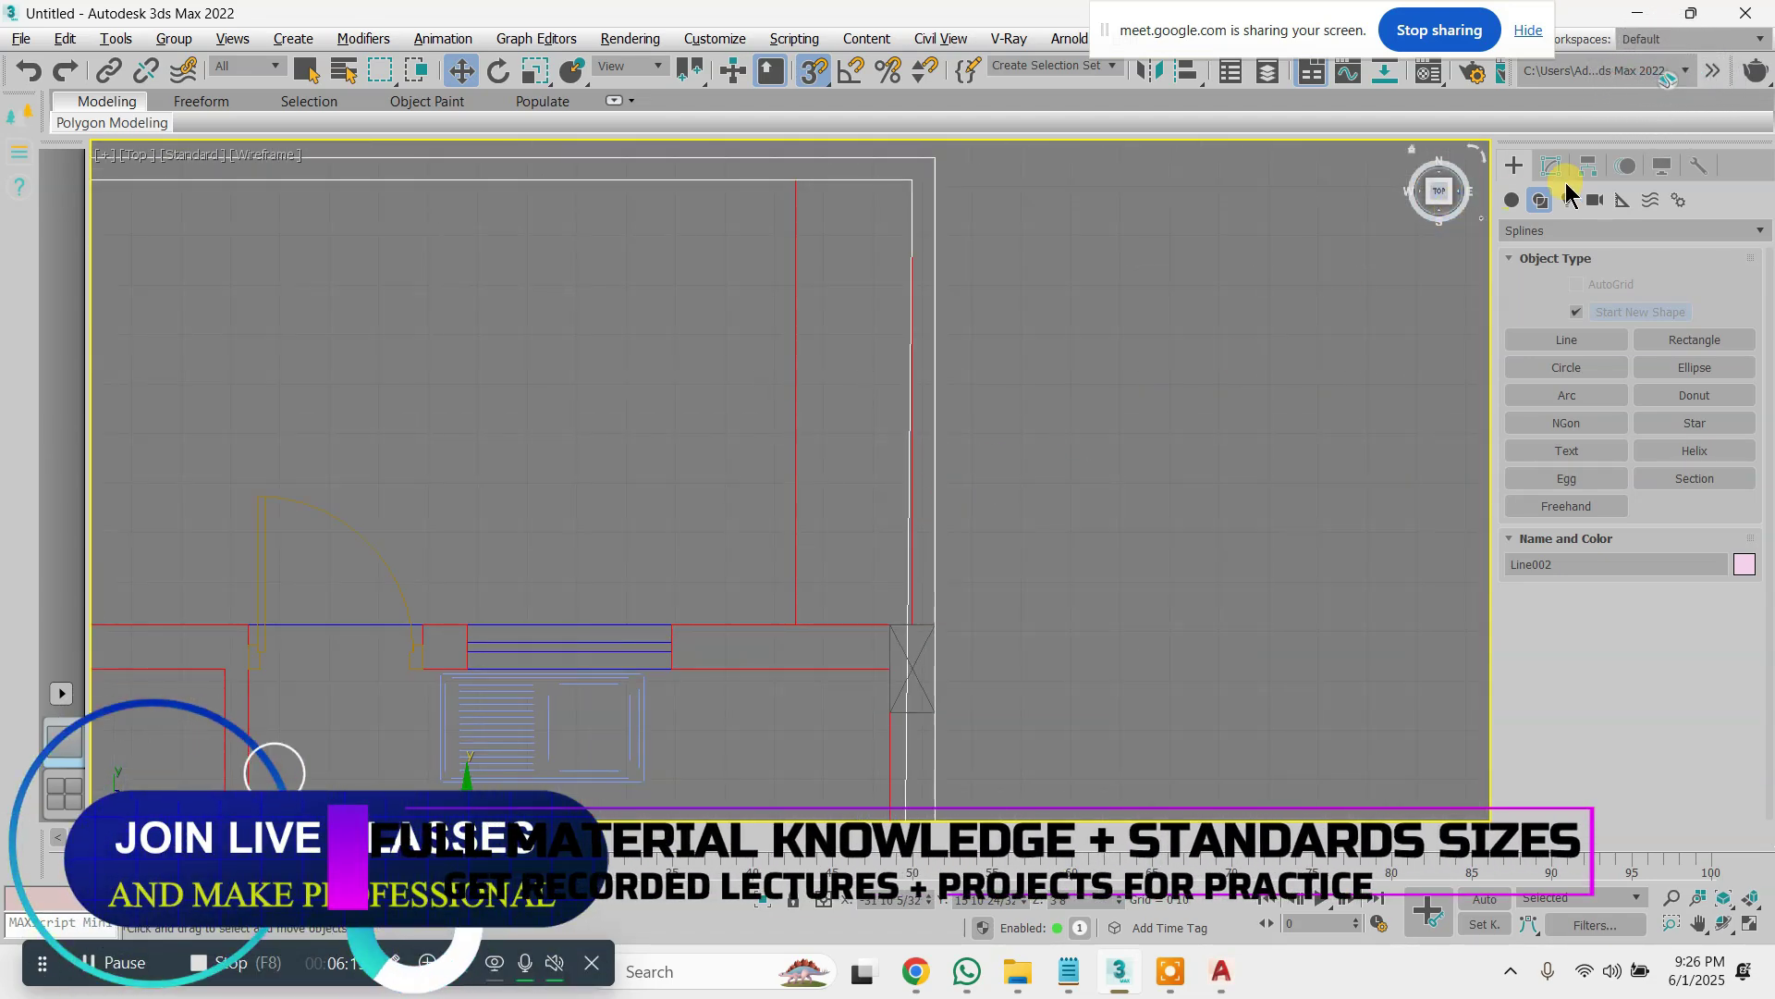
At Segment level, use Refine to insert a vertex on the inner line at the upper edge of the column near the kitchen window
{"action": "left_click", "coordinate": [1552, 167]}
{"action": "left_click", "coordinate": [1512, 255]}
{"action": "left_click", "coordinate": [1558, 294]}
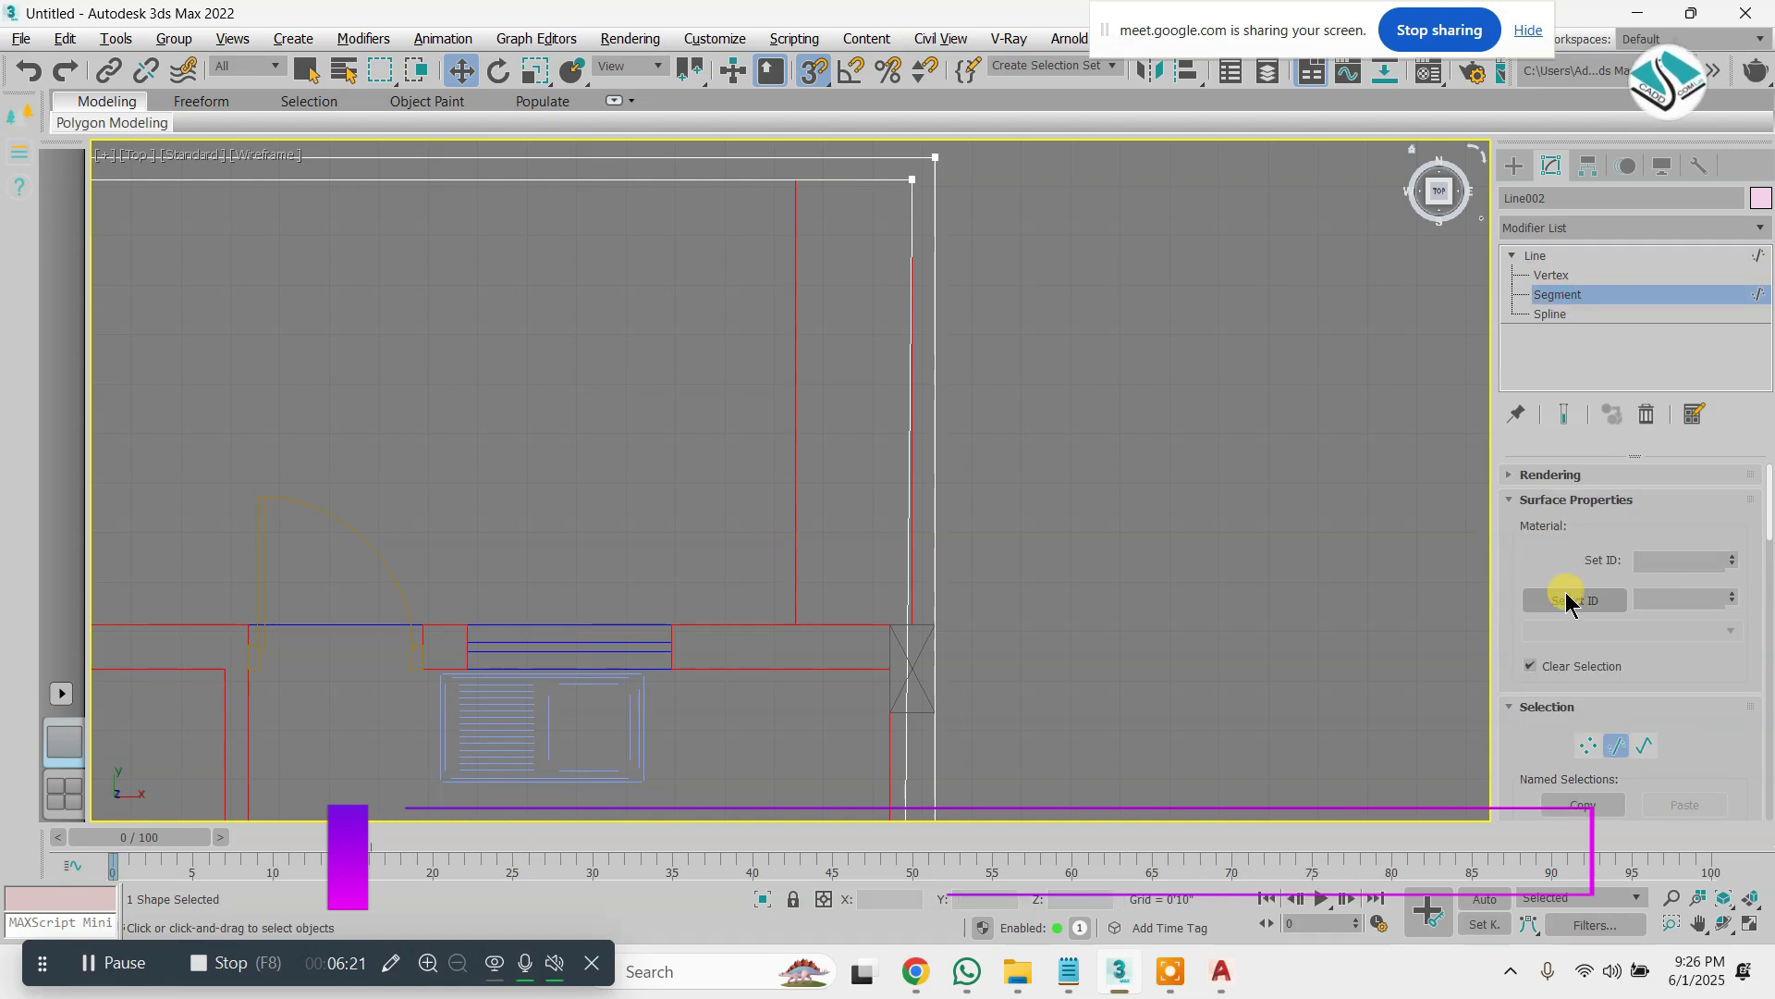
{"action": "scroll", "coordinate": [1650, 671], "scroll_direction": "down", "scroll_amount": 10}
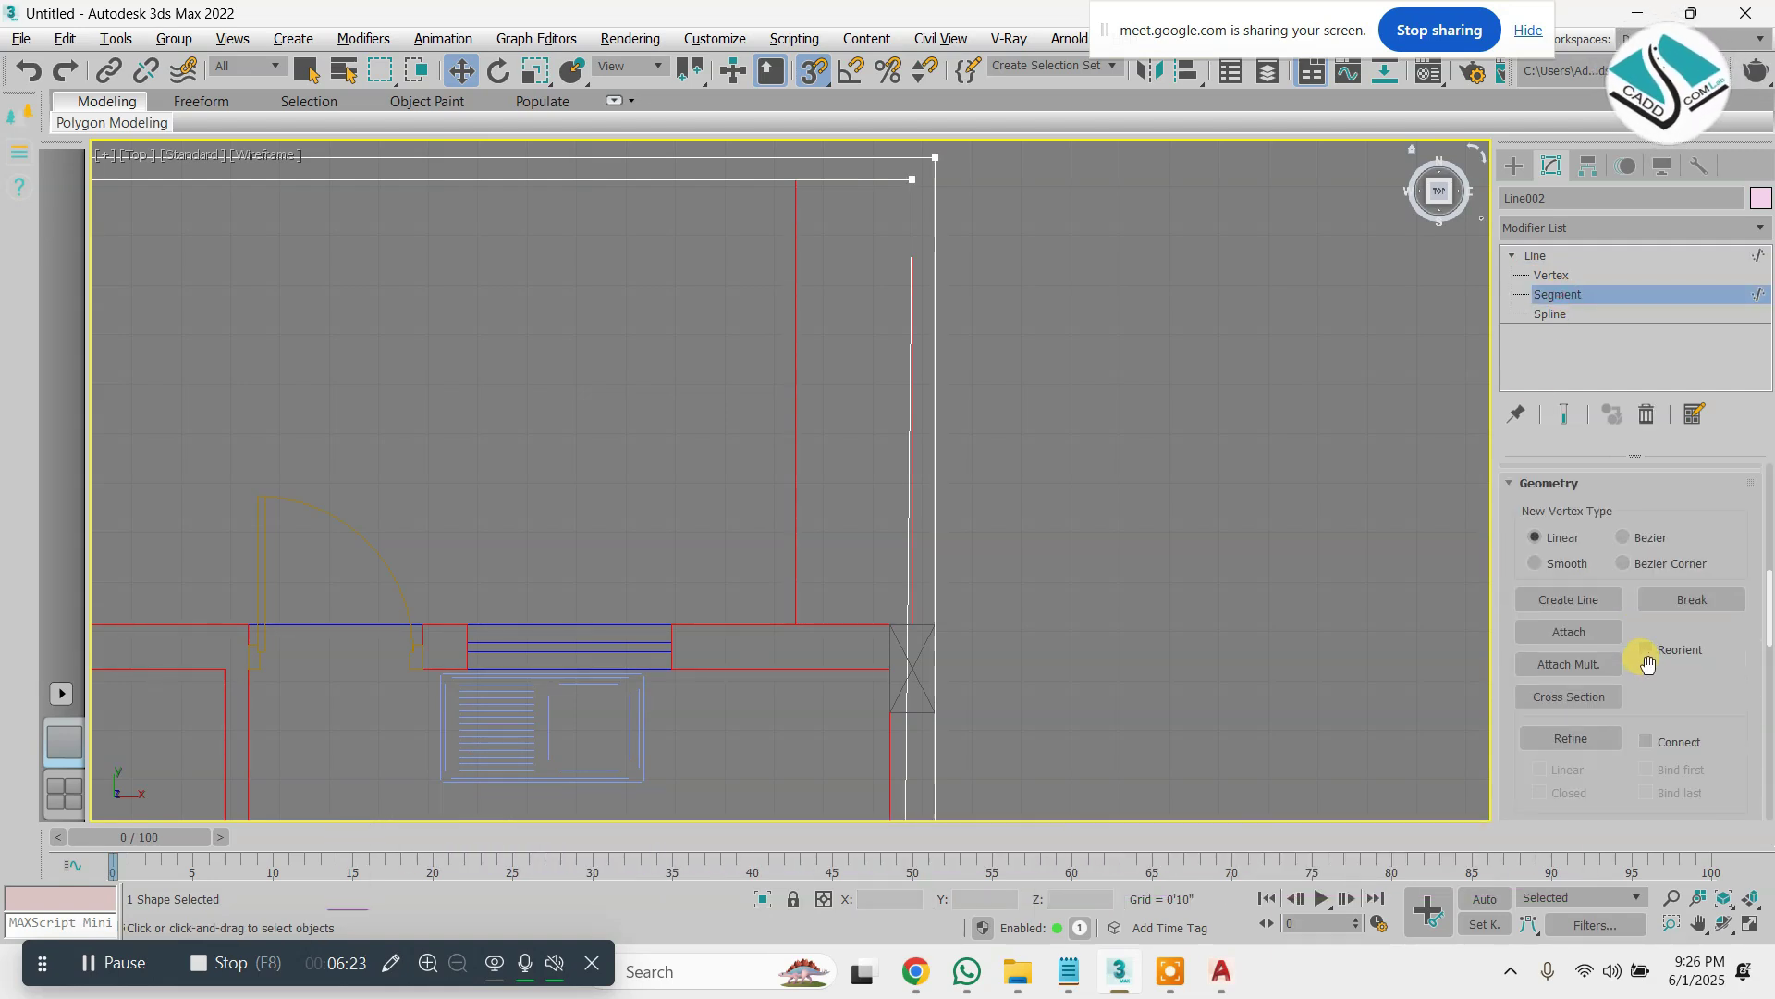
{"action": "scroll", "coordinate": [962, 583], "scroll_direction": "up", "scroll_amount": 3}
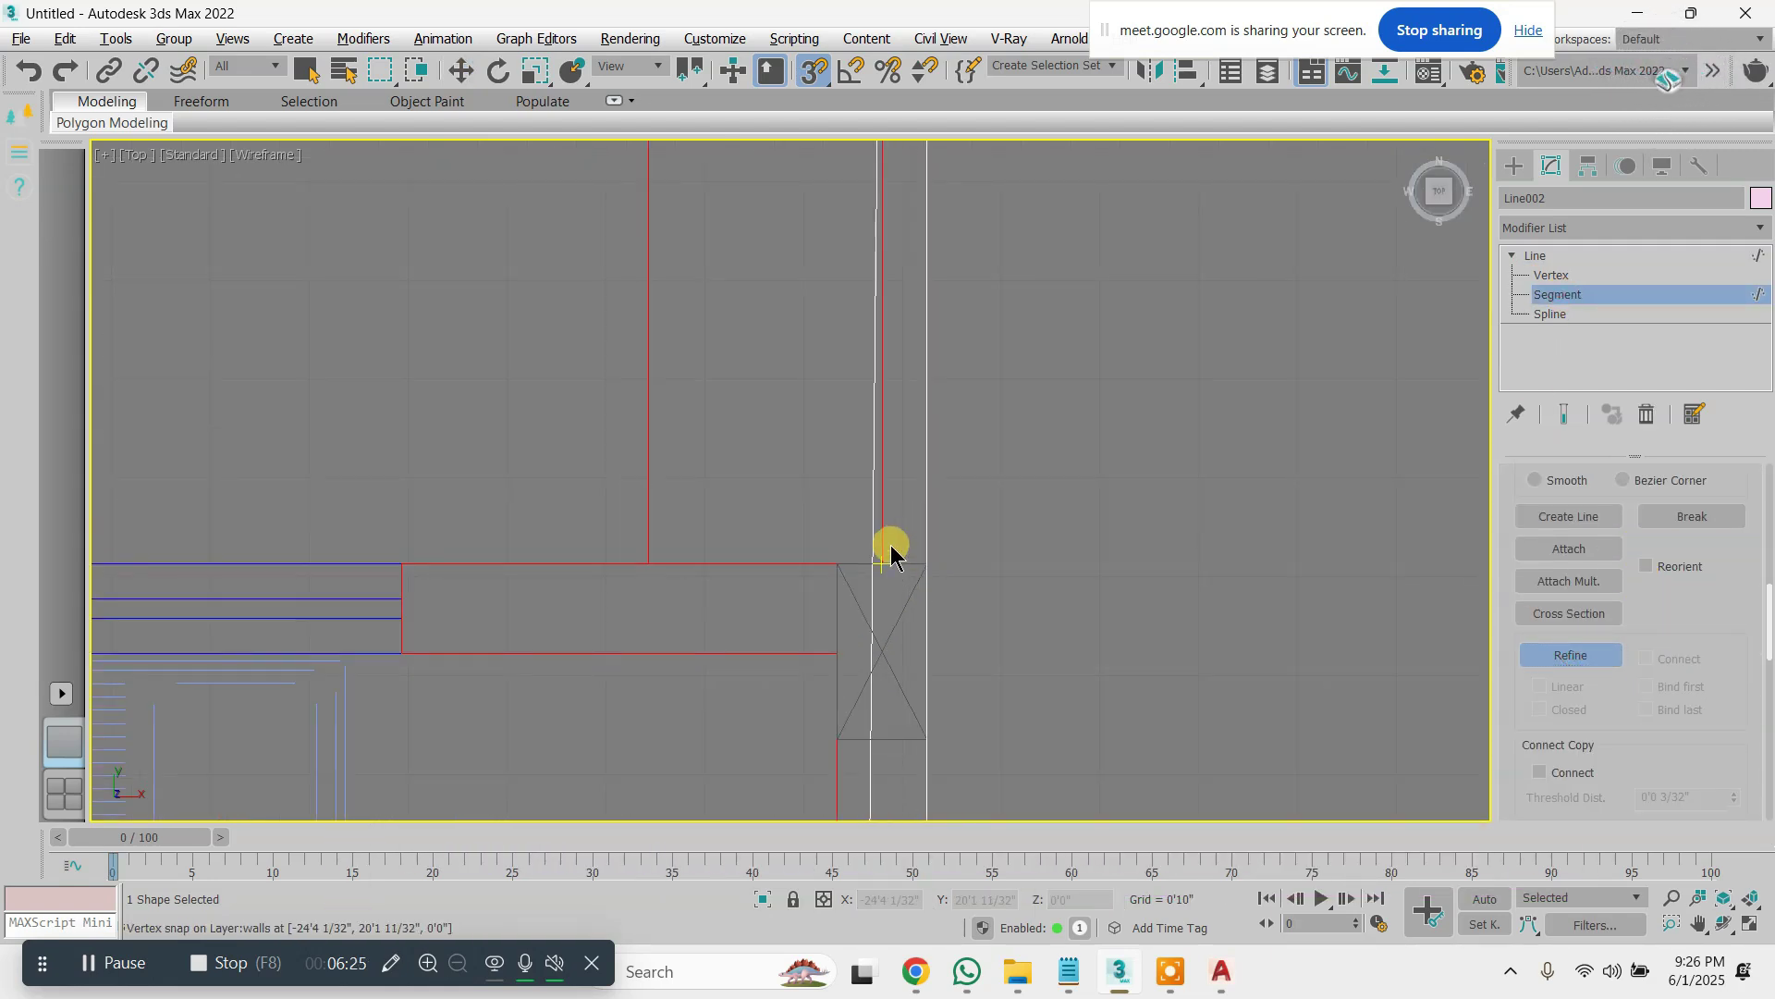
{"action": "scroll", "coordinate": [874, 564], "scroll_direction": "up", "scroll_amount": 5}
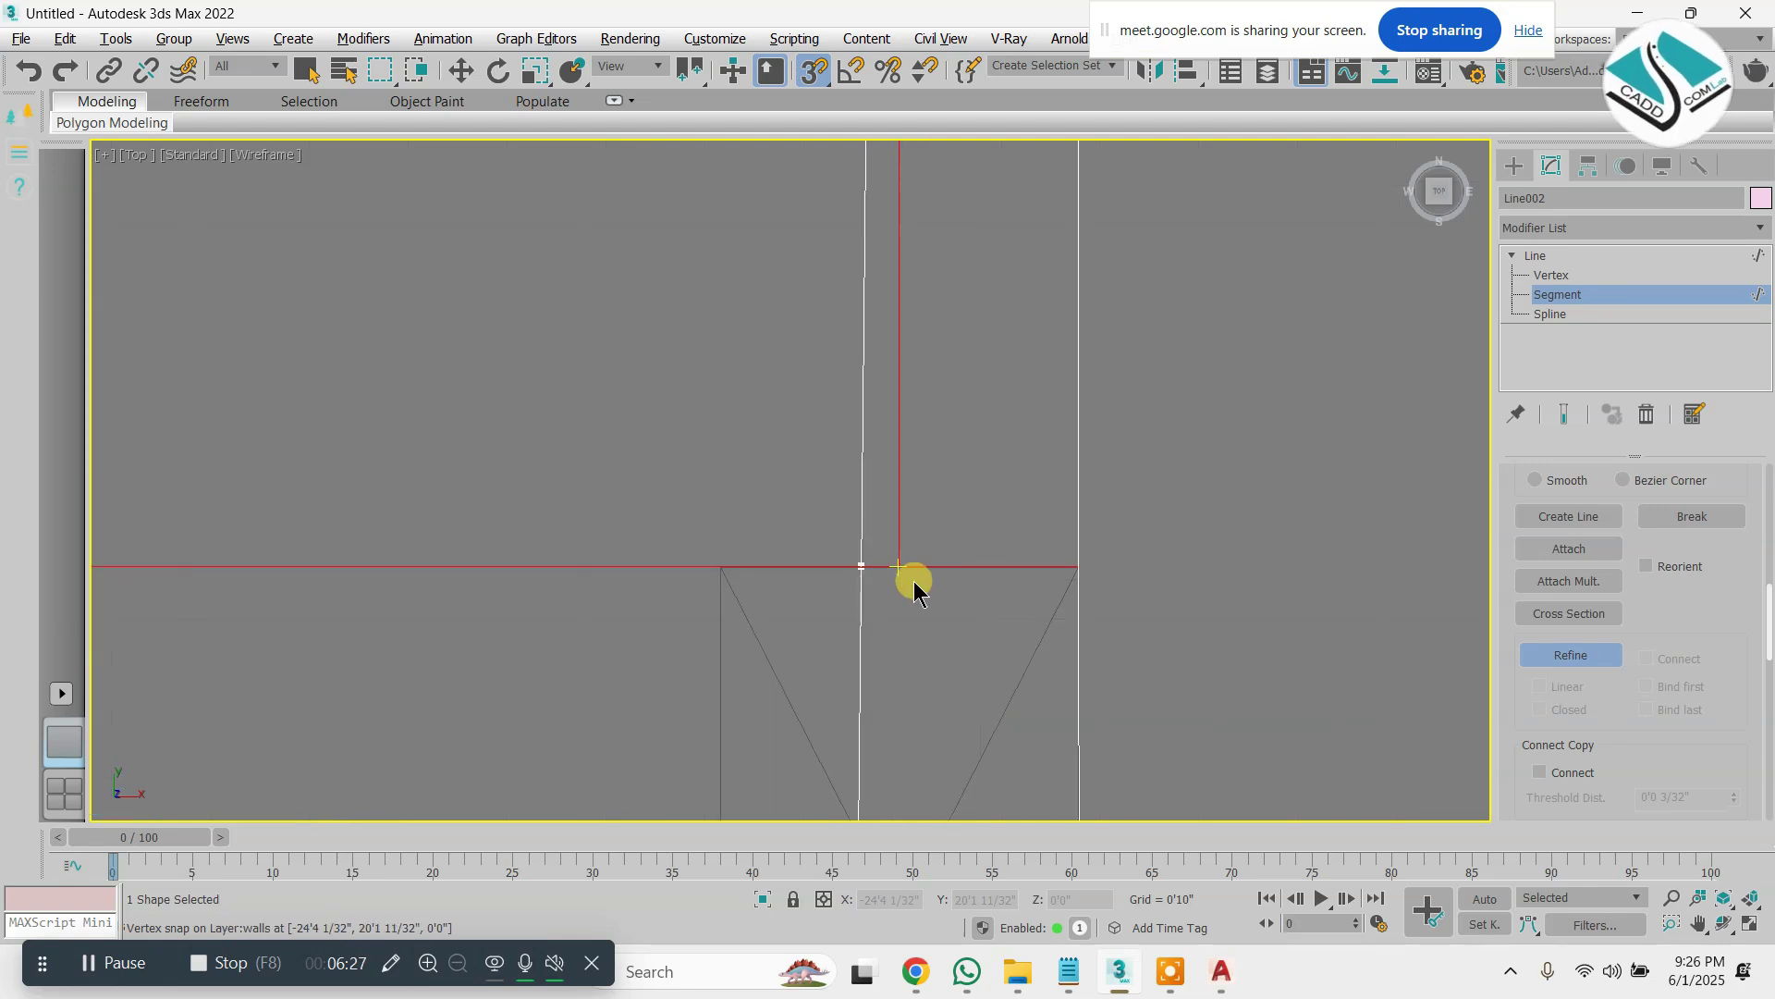
{"action": "left_click", "coordinate": [814, 507]}
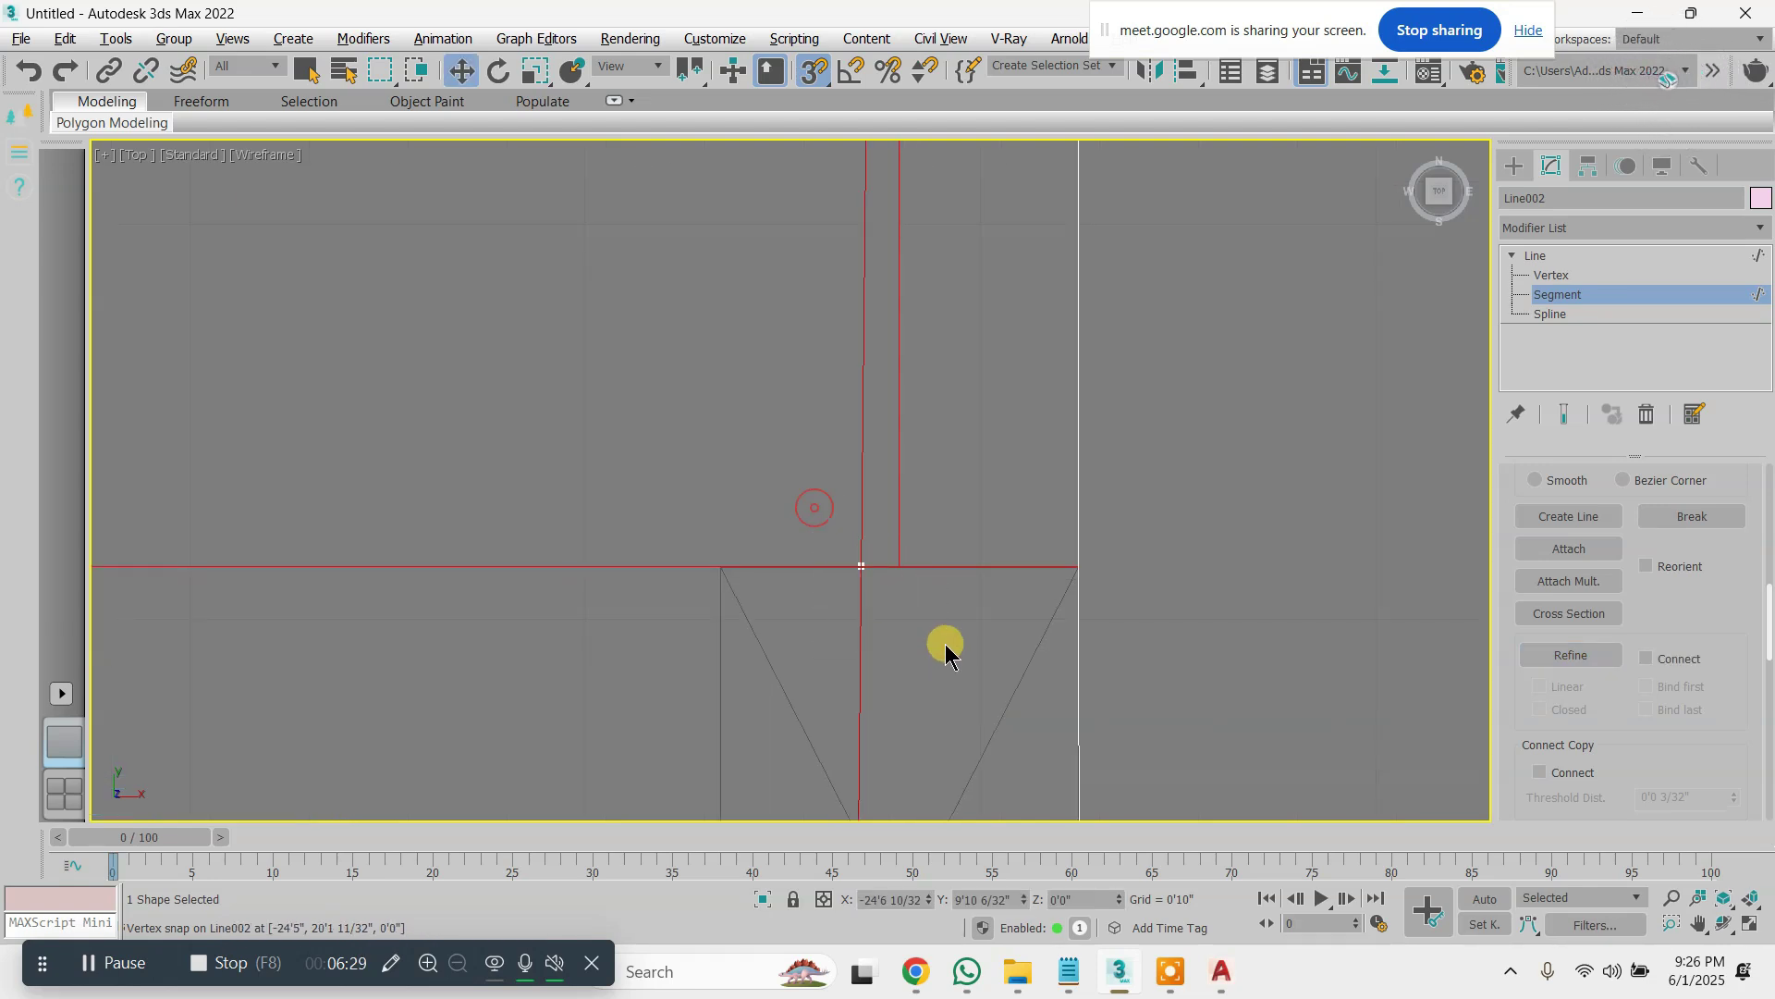
At Vertex level, move the refined vertex horizontally onto the wall's inside face at the column's upper edge
{"action": "left_click", "coordinate": [1553, 275]}
{"action": "left_click_drag", "start_coordinate": [752, 428], "coordinate": [932, 592]}
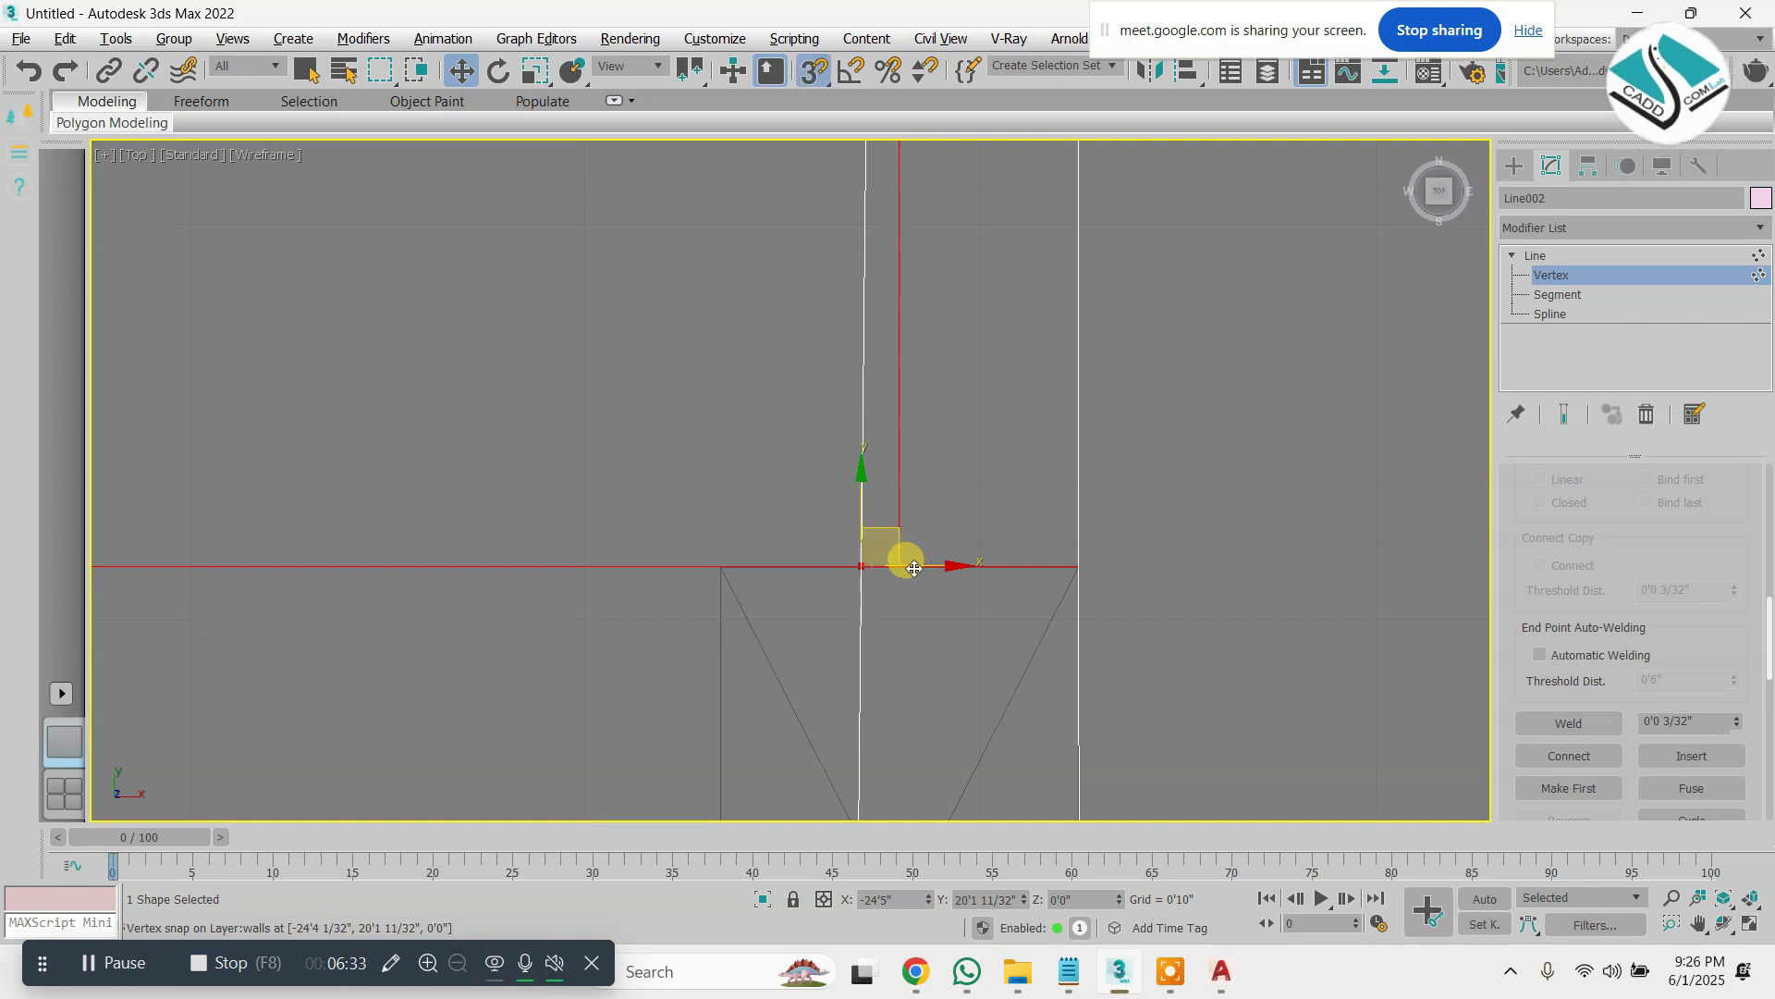
{"action": "left_click_drag", "start_coordinate": [893, 477], "coordinate": [907, 552]}
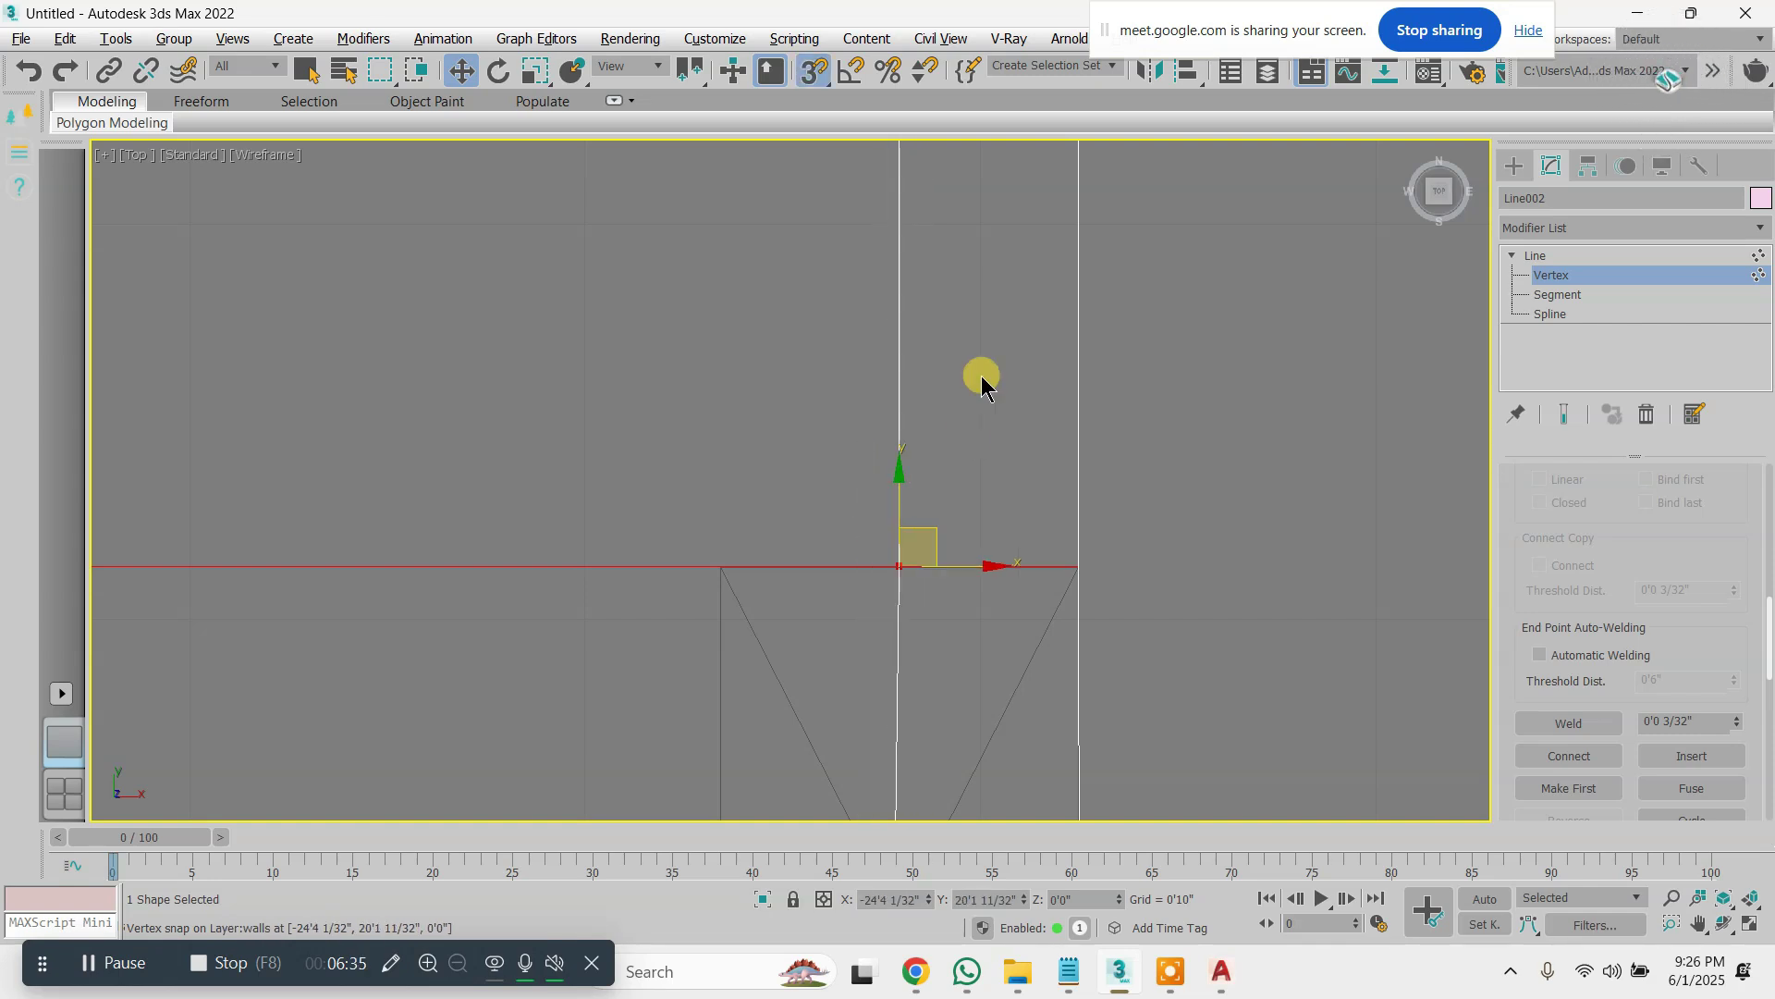
With snapping off, move the vertex about 1.5 inches up along the wall's inside face, just above the column
{"action": "scroll", "coordinate": [976, 363], "scroll_direction": "down", "scroll_amount": 5}
{"action": "middle_click_drag", "start_coordinate": [953, 435], "coordinate": [956, 668]}
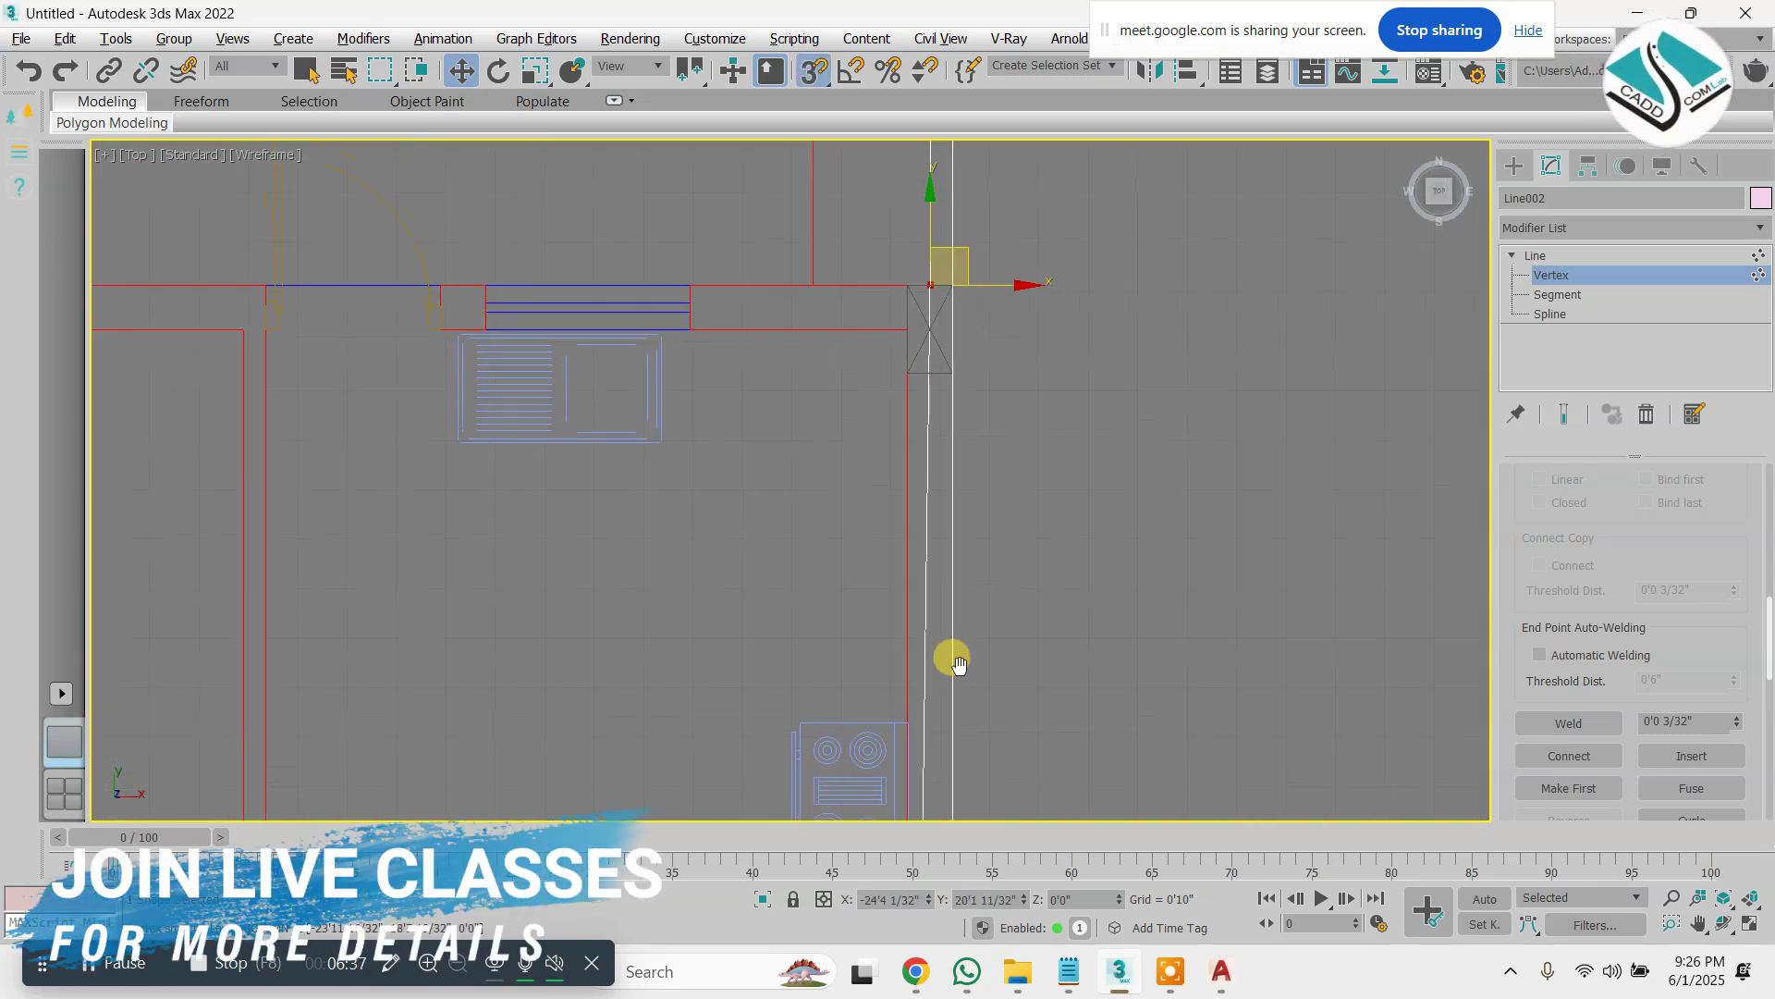
{"action": "scroll", "coordinate": [945, 265], "scroll_direction": "up", "scroll_amount": 3}
{"action": "scroll", "coordinate": [888, 330], "scroll_direction": "up", "scroll_amount": 3}
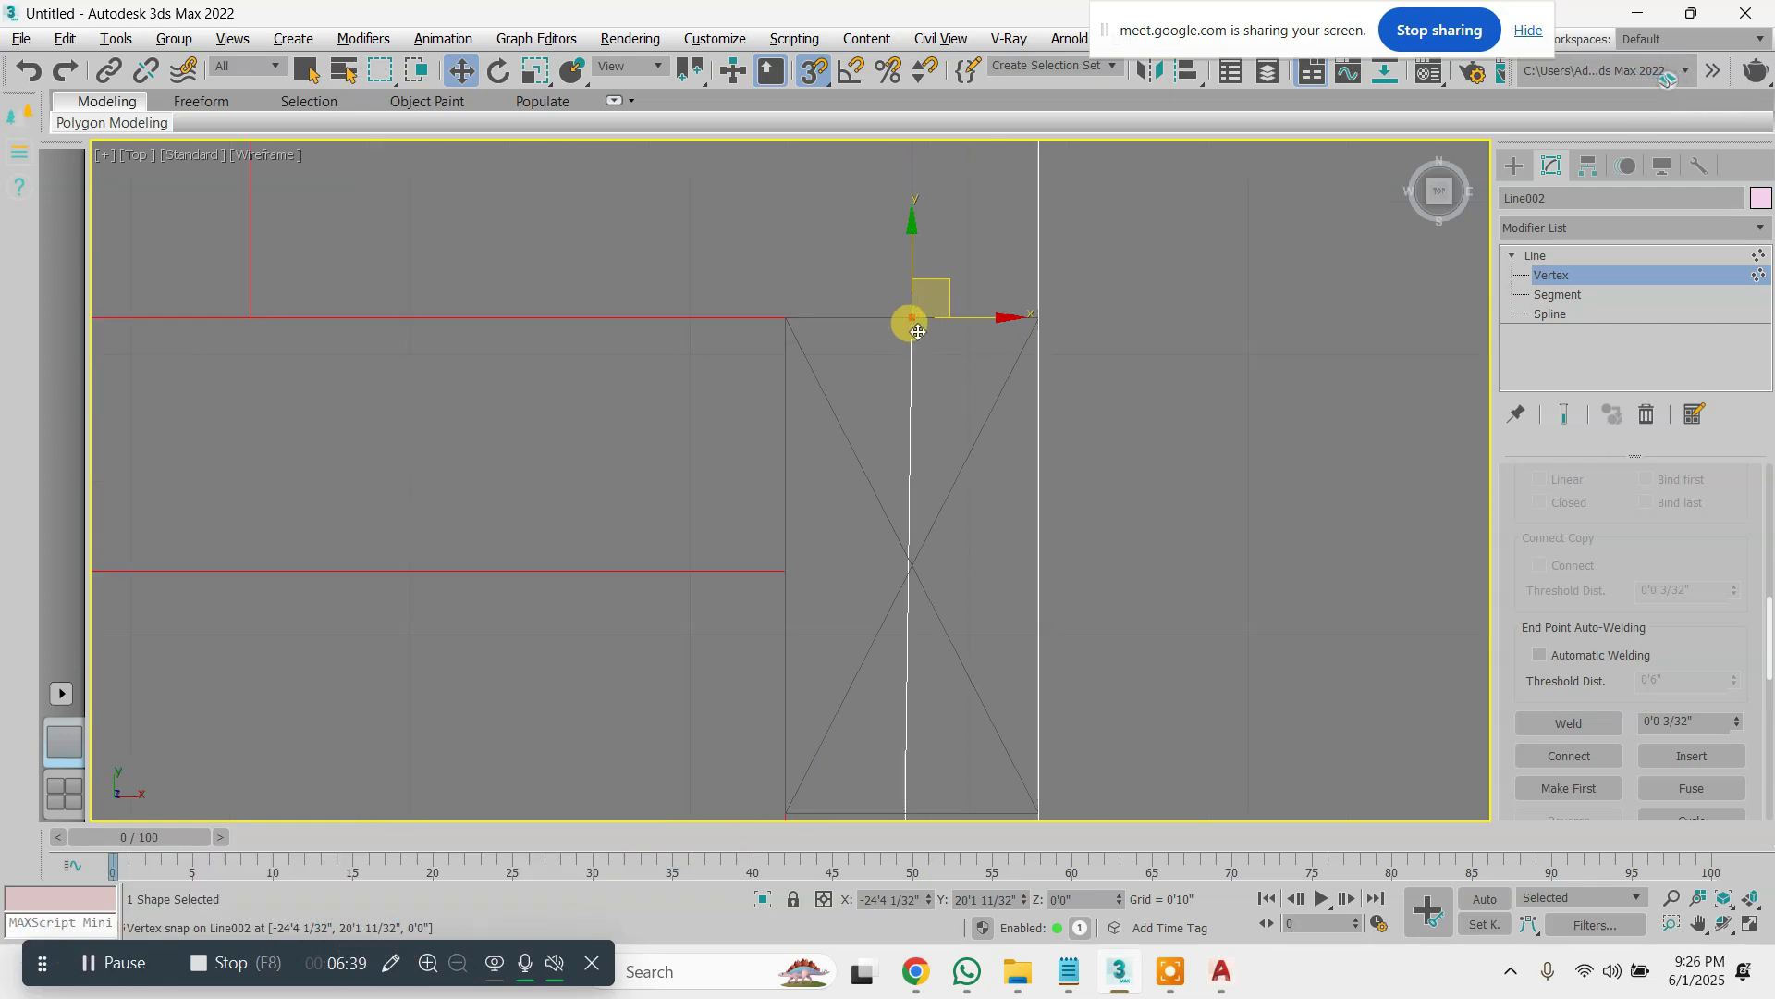
{"action": "scroll", "coordinate": [918, 331], "scroll_direction": "down", "scroll_amount": 2}
{"action": "scroll", "coordinate": [785, 326], "scroll_direction": "up", "scroll_amount": 3}
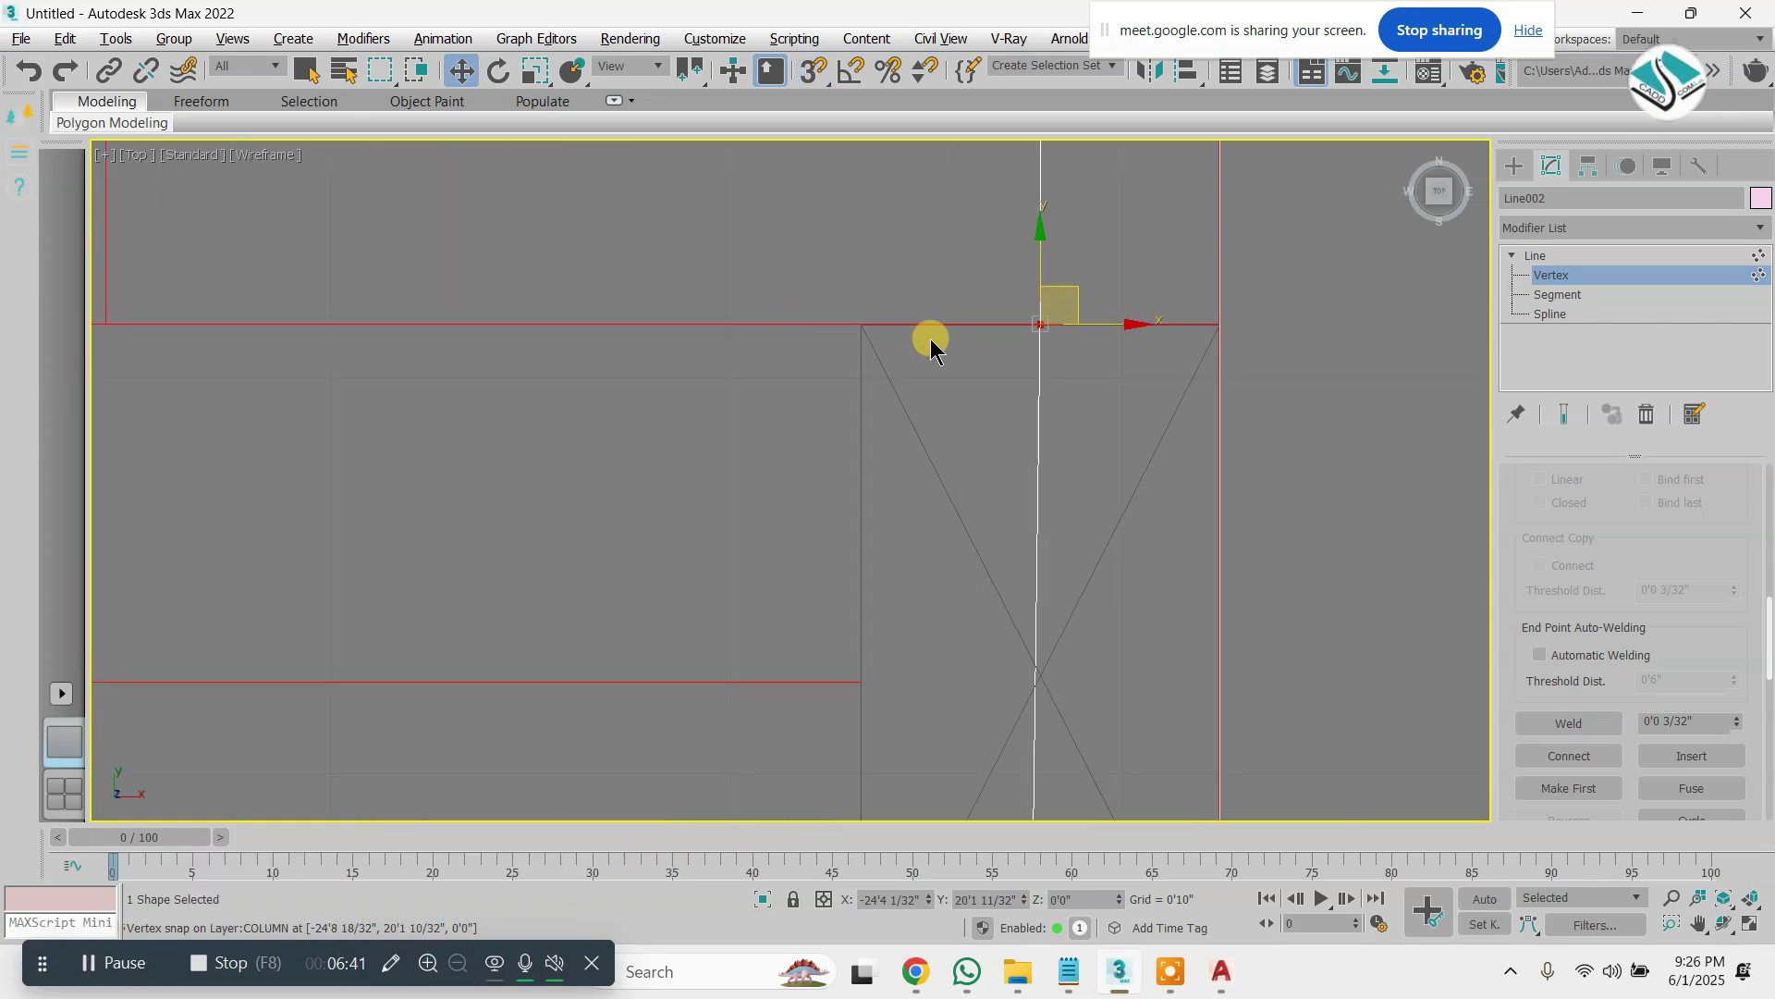
{"action": "middle_click_drag", "start_coordinate": [932, 345], "coordinate": [917, 428]}
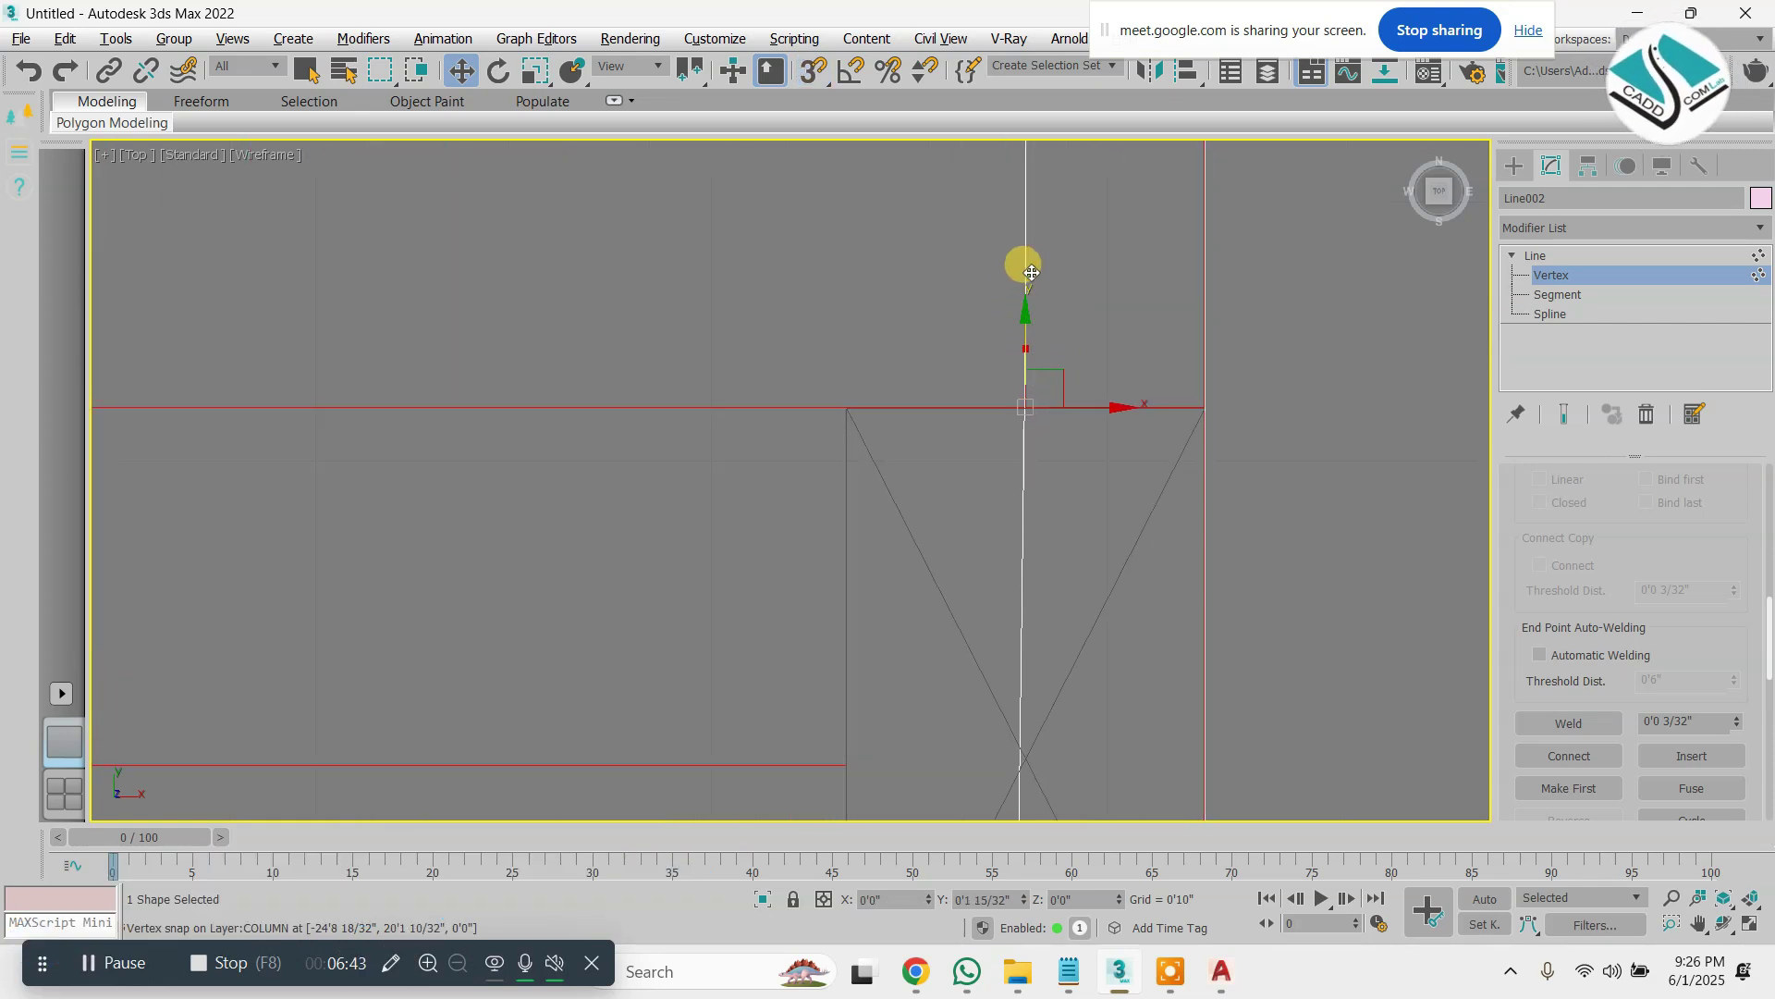
{"action": "left_click_drag", "start_coordinate": [1031, 273], "coordinate": [1031, 271]}
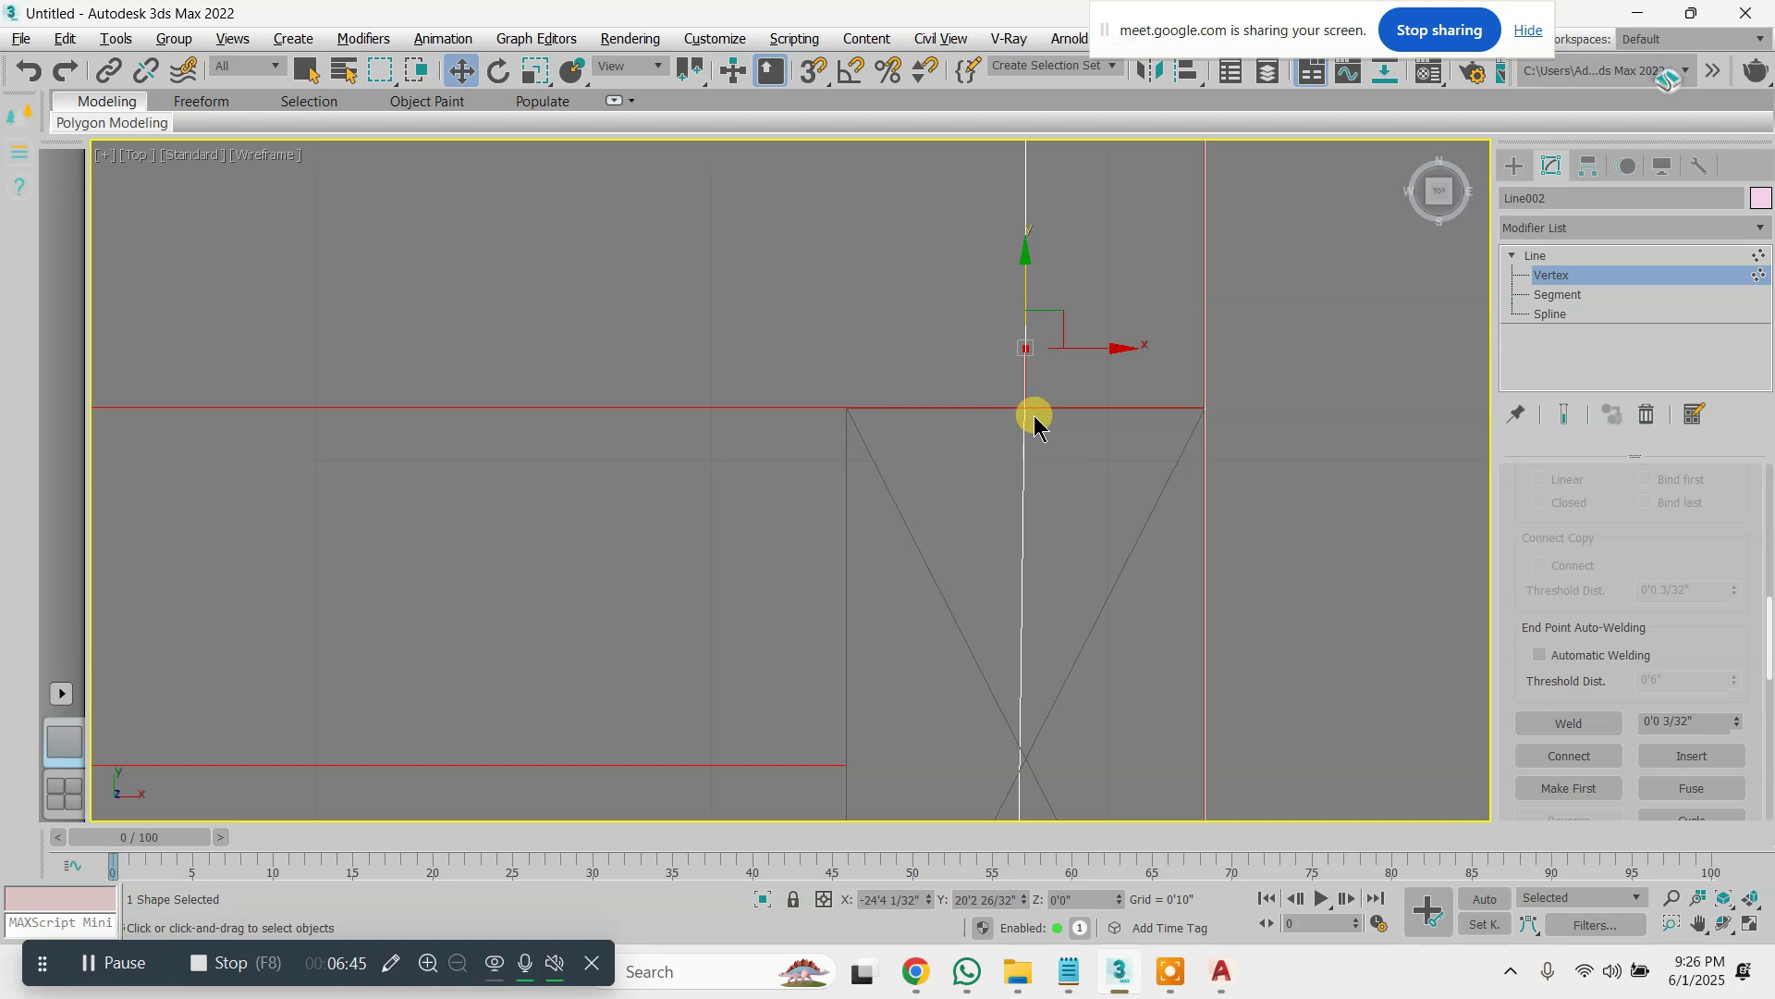
At Segment level, use Refine to insert a second vertex on the inner line at the column's upper edge
{"action": "left_click", "coordinate": [1542, 295]}
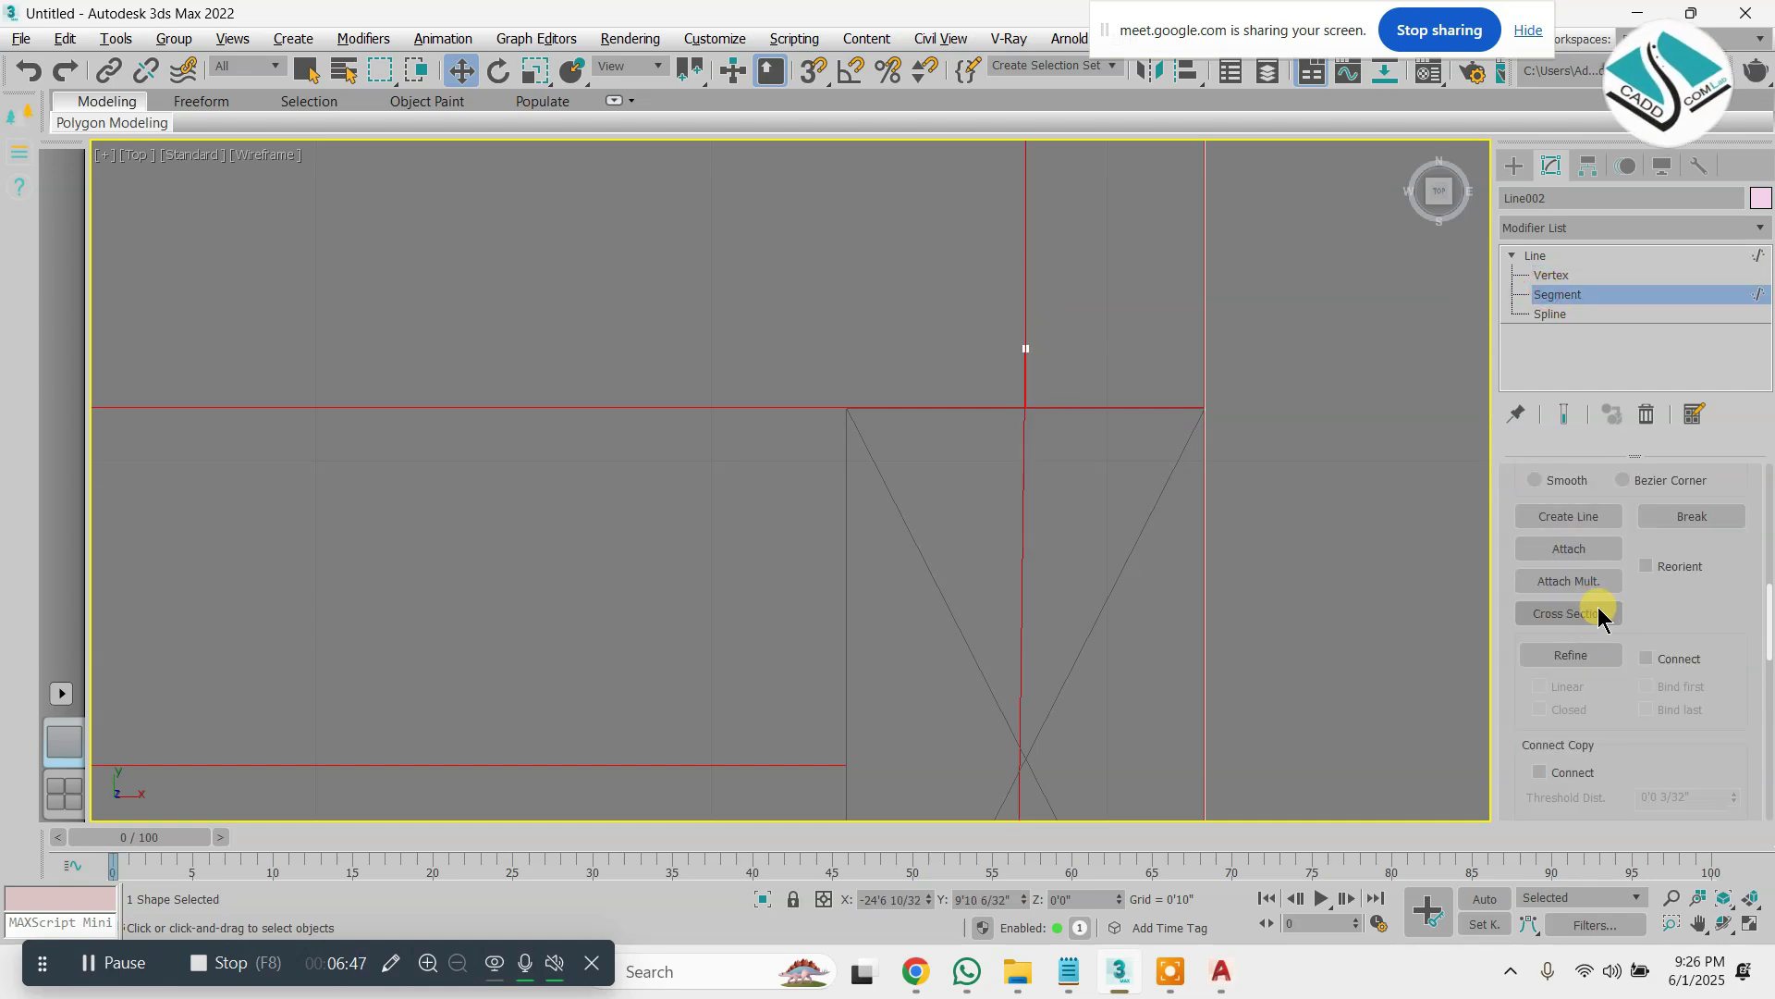
{"action": "left_click", "coordinate": [1574, 655]}
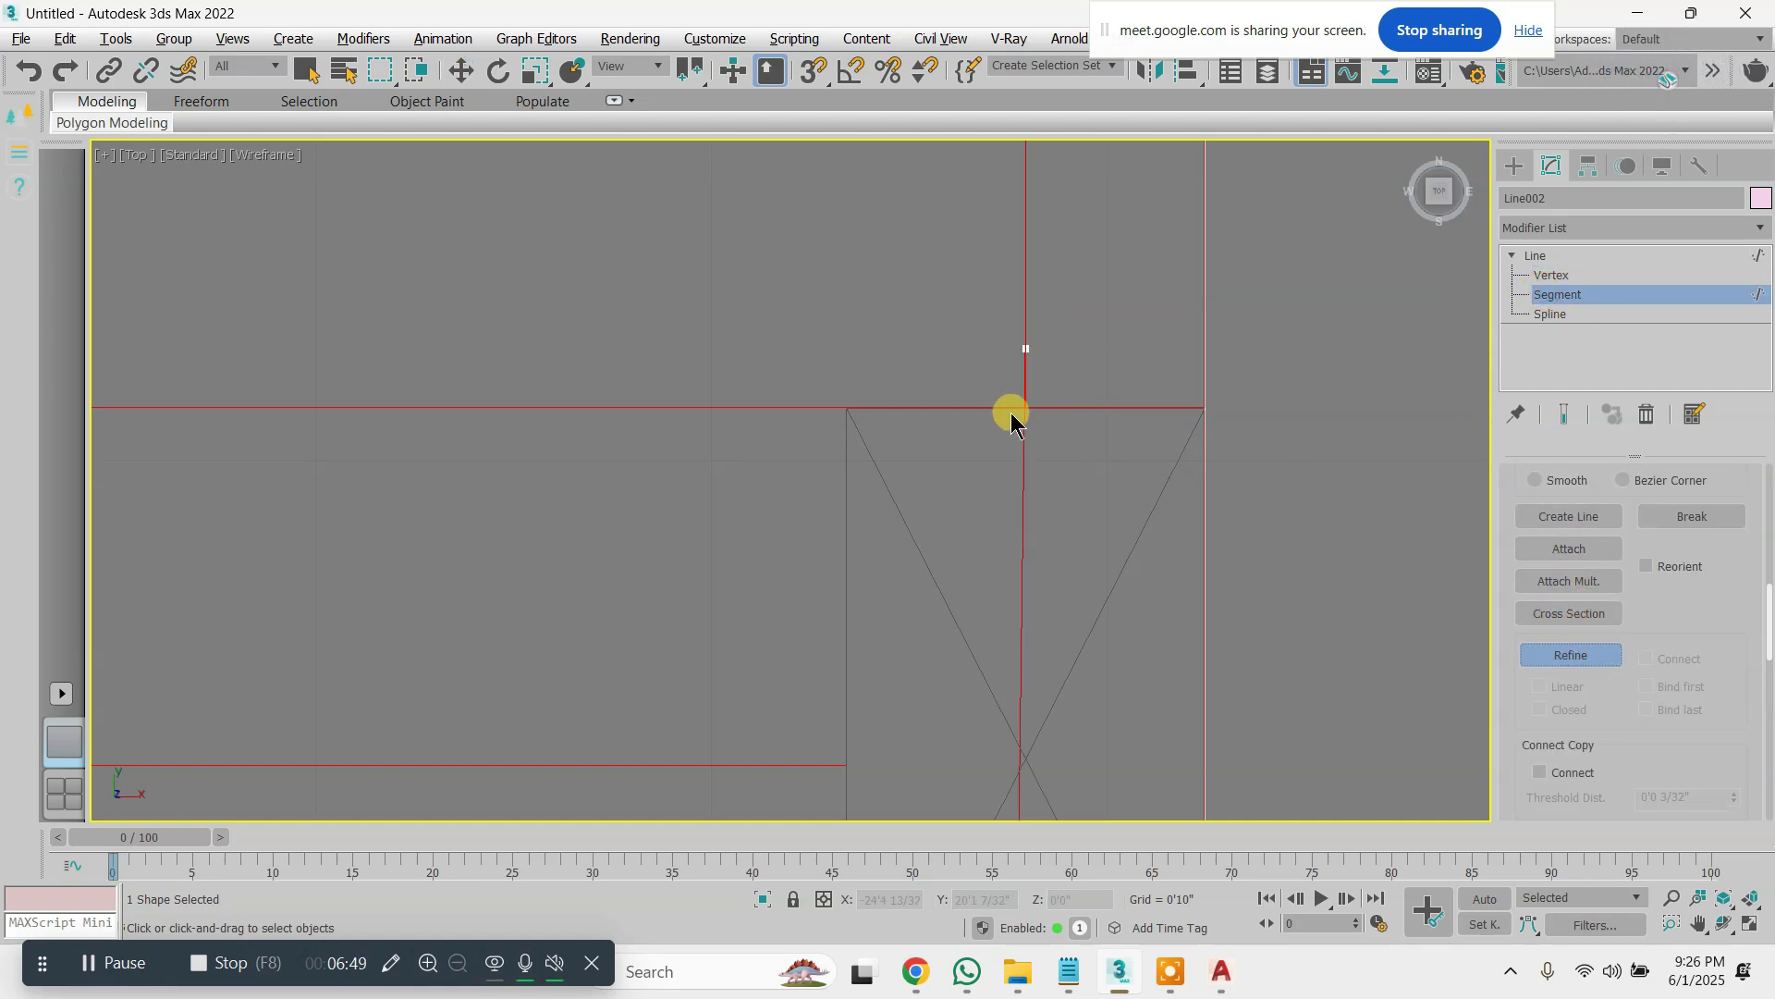
{"action": "right_click", "coordinate": [1052, 400]}
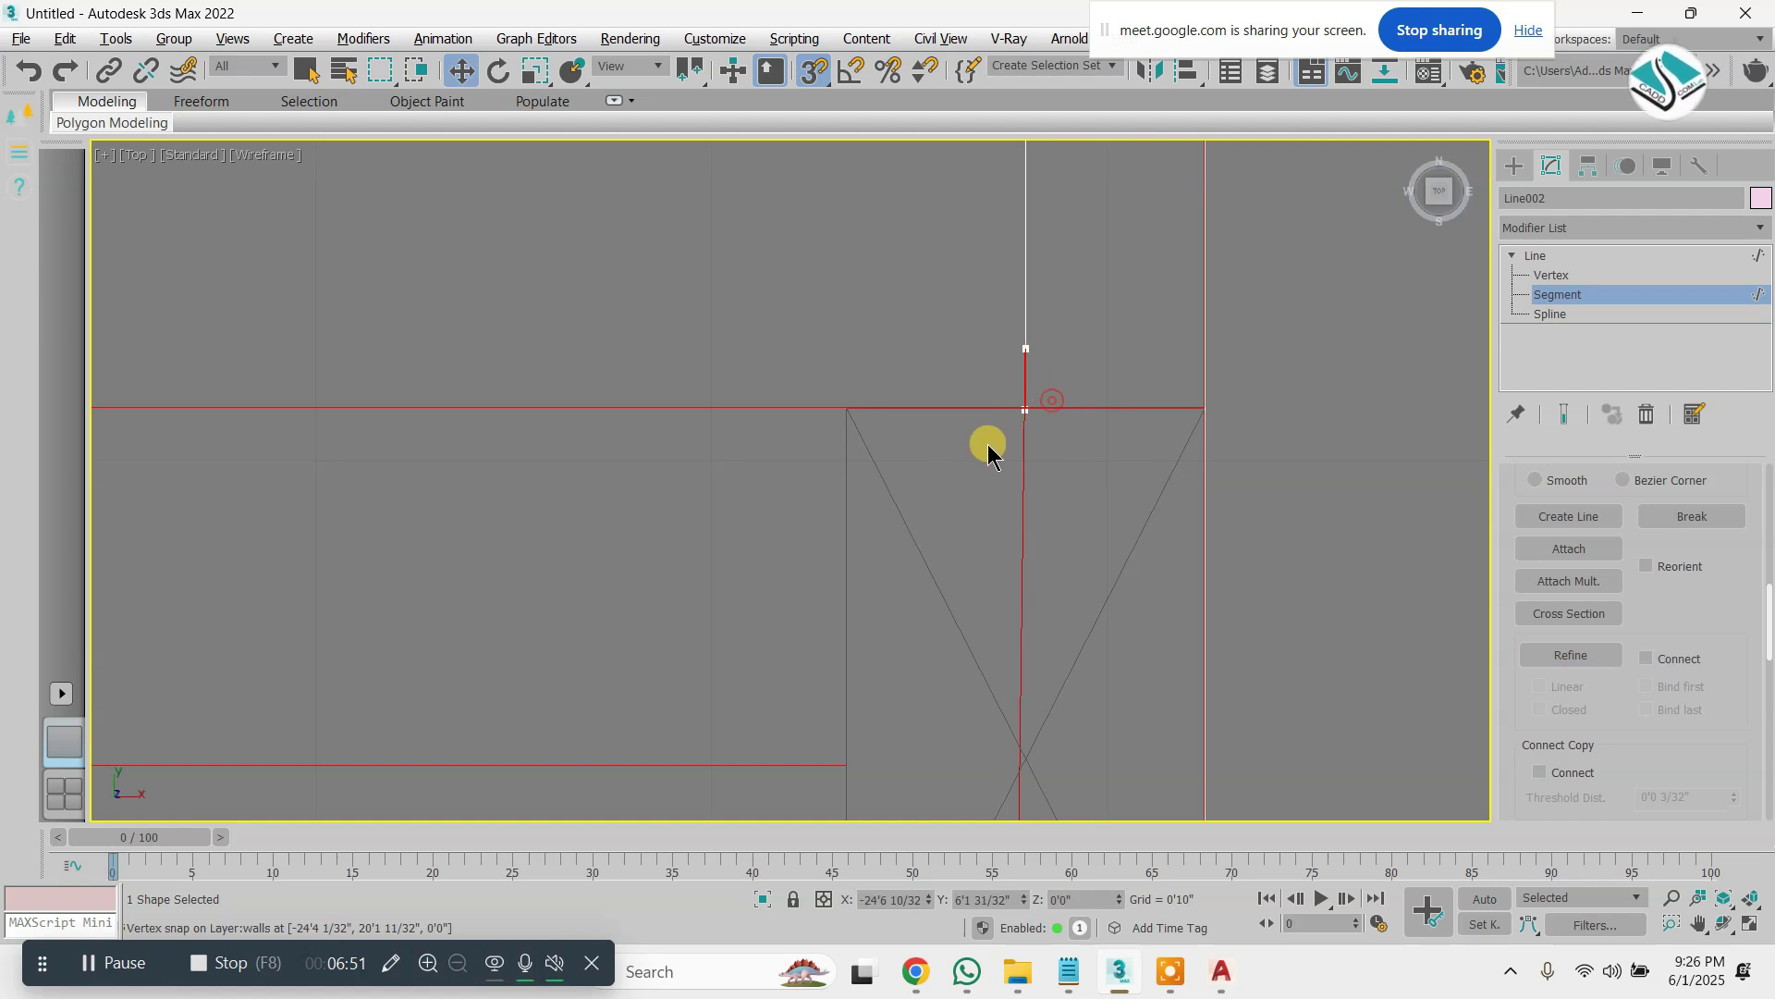
Move the second vertex to the column's inner corner and lower the vertex above it to the column's upper edge
{"action": "left_click", "coordinate": [1566, 275]}
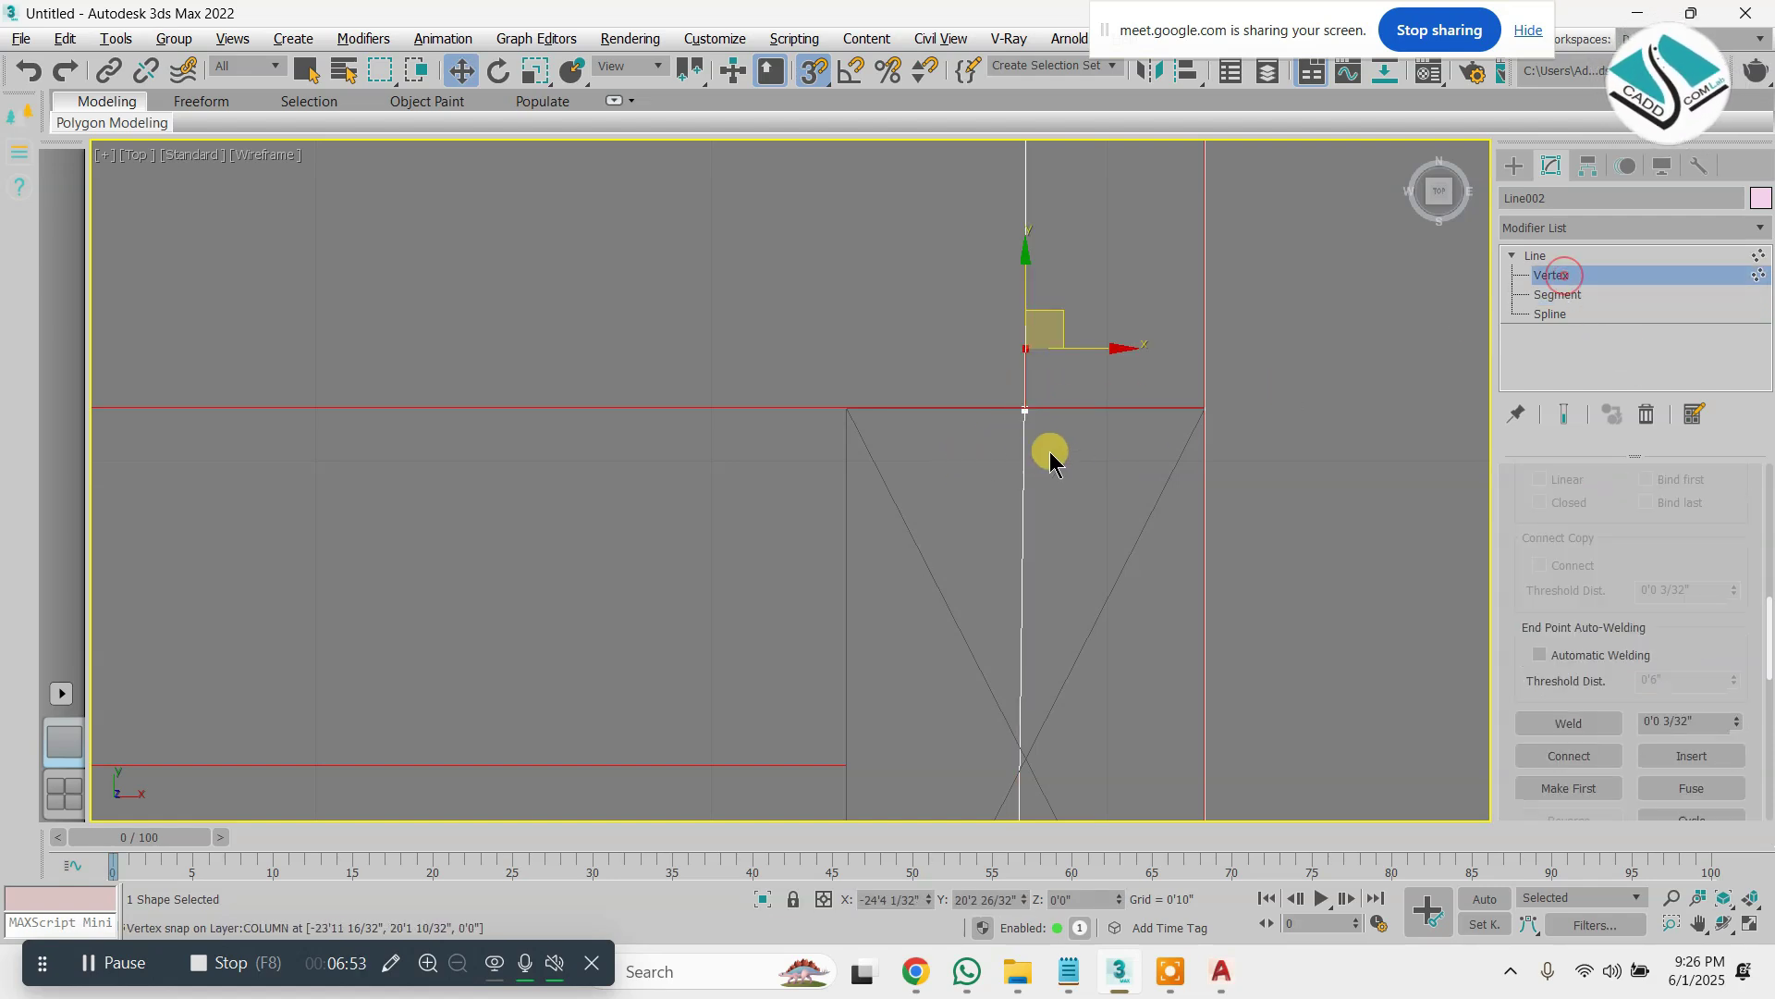
{"action": "left_click_drag", "start_coordinate": [972, 375], "coordinate": [905, 410]}
{"action": "left_click_drag", "start_coordinate": [982, 269], "coordinate": [1062, 374]}
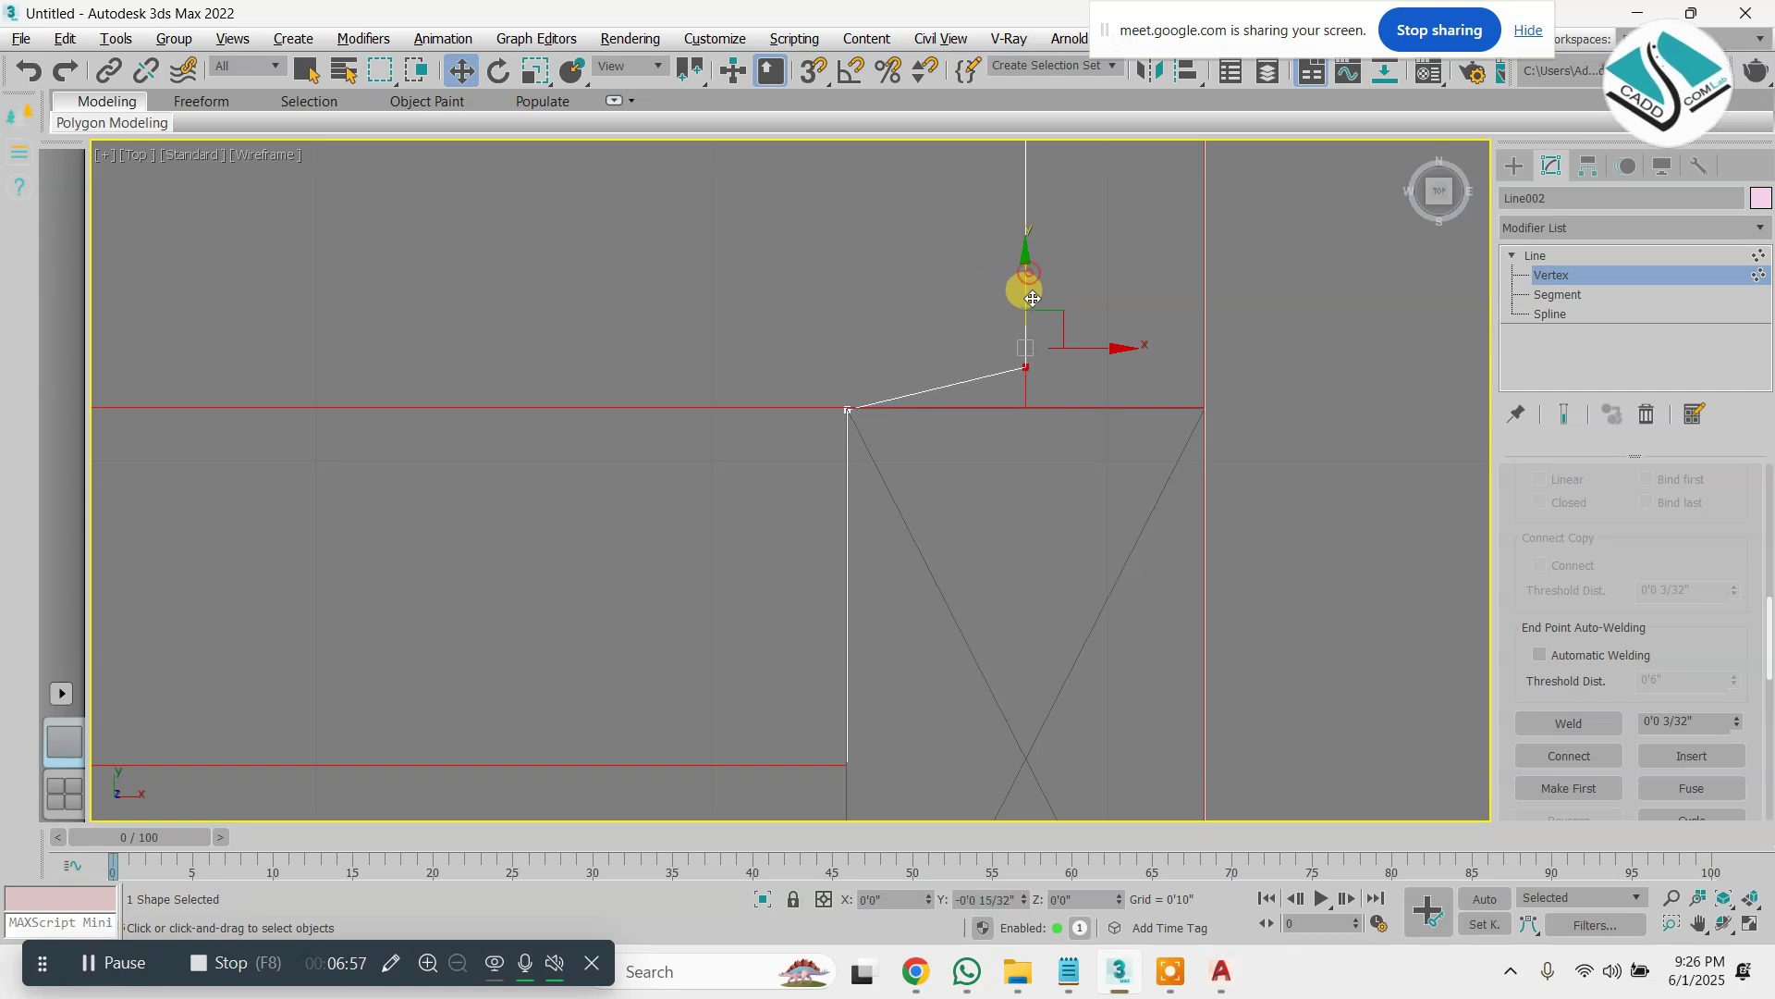
{"action": "left_click_drag", "start_coordinate": [1032, 297], "coordinate": [1028, 338]}
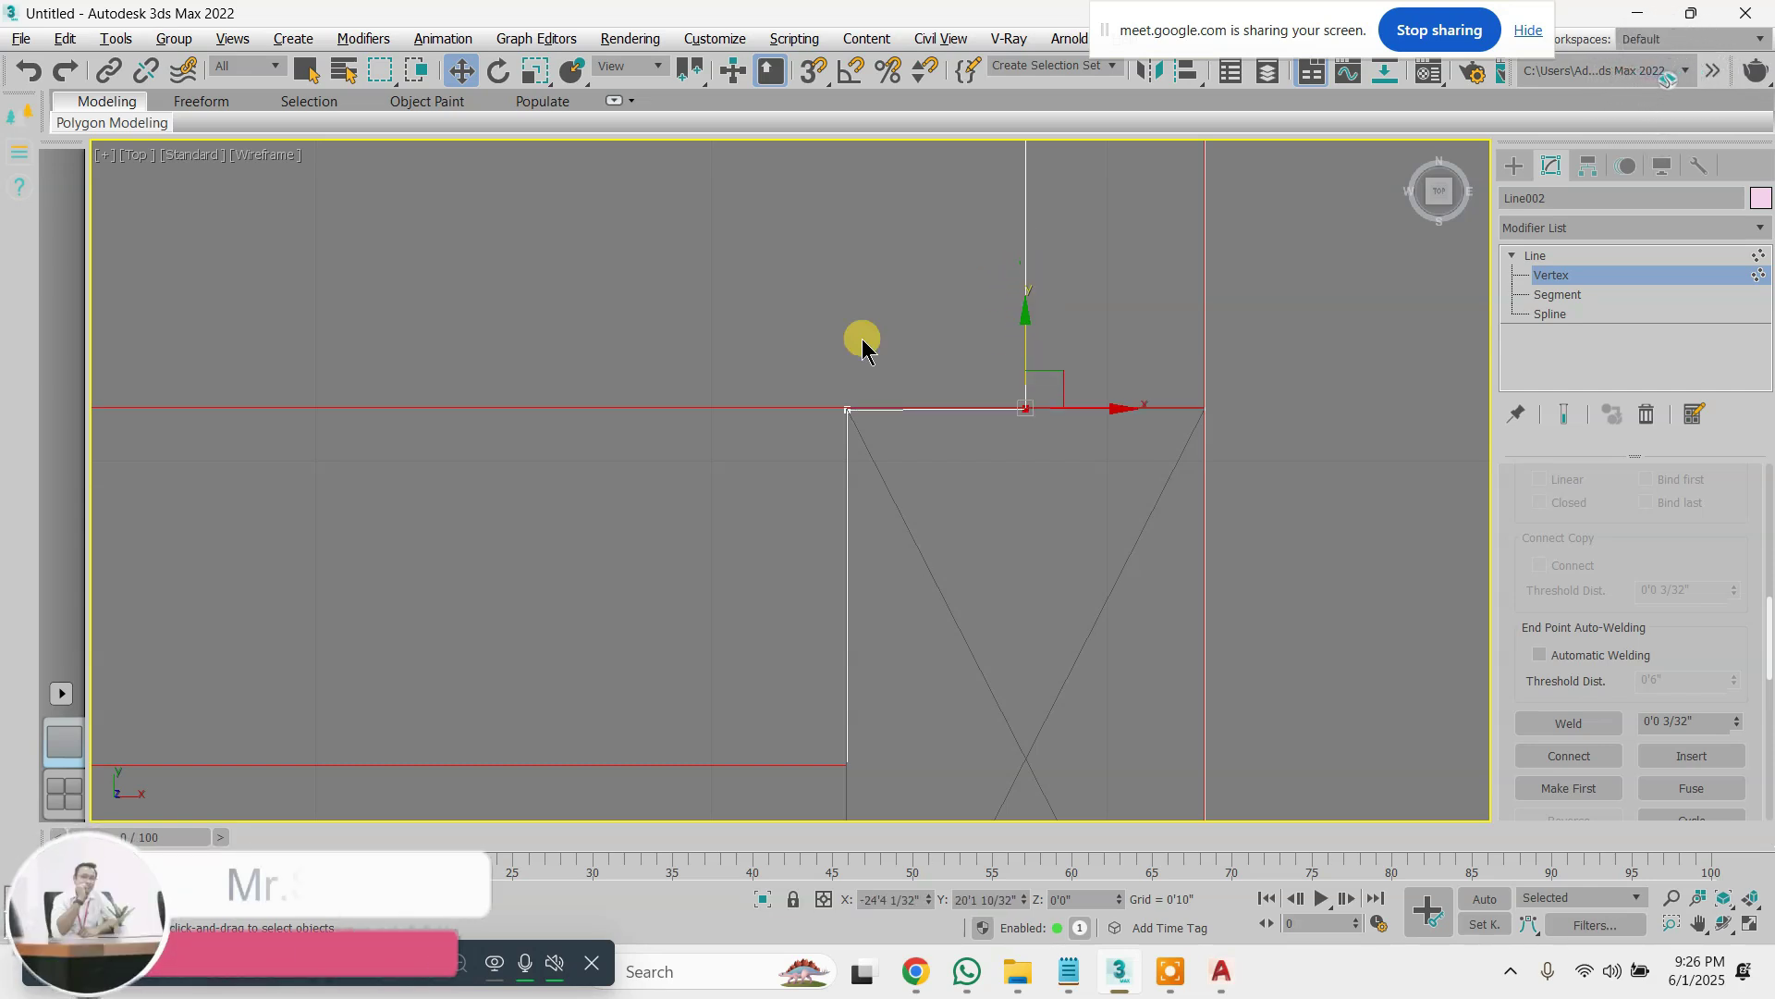
{"action": "left_click_drag", "start_coordinate": [729, 348], "coordinate": [874, 438]}
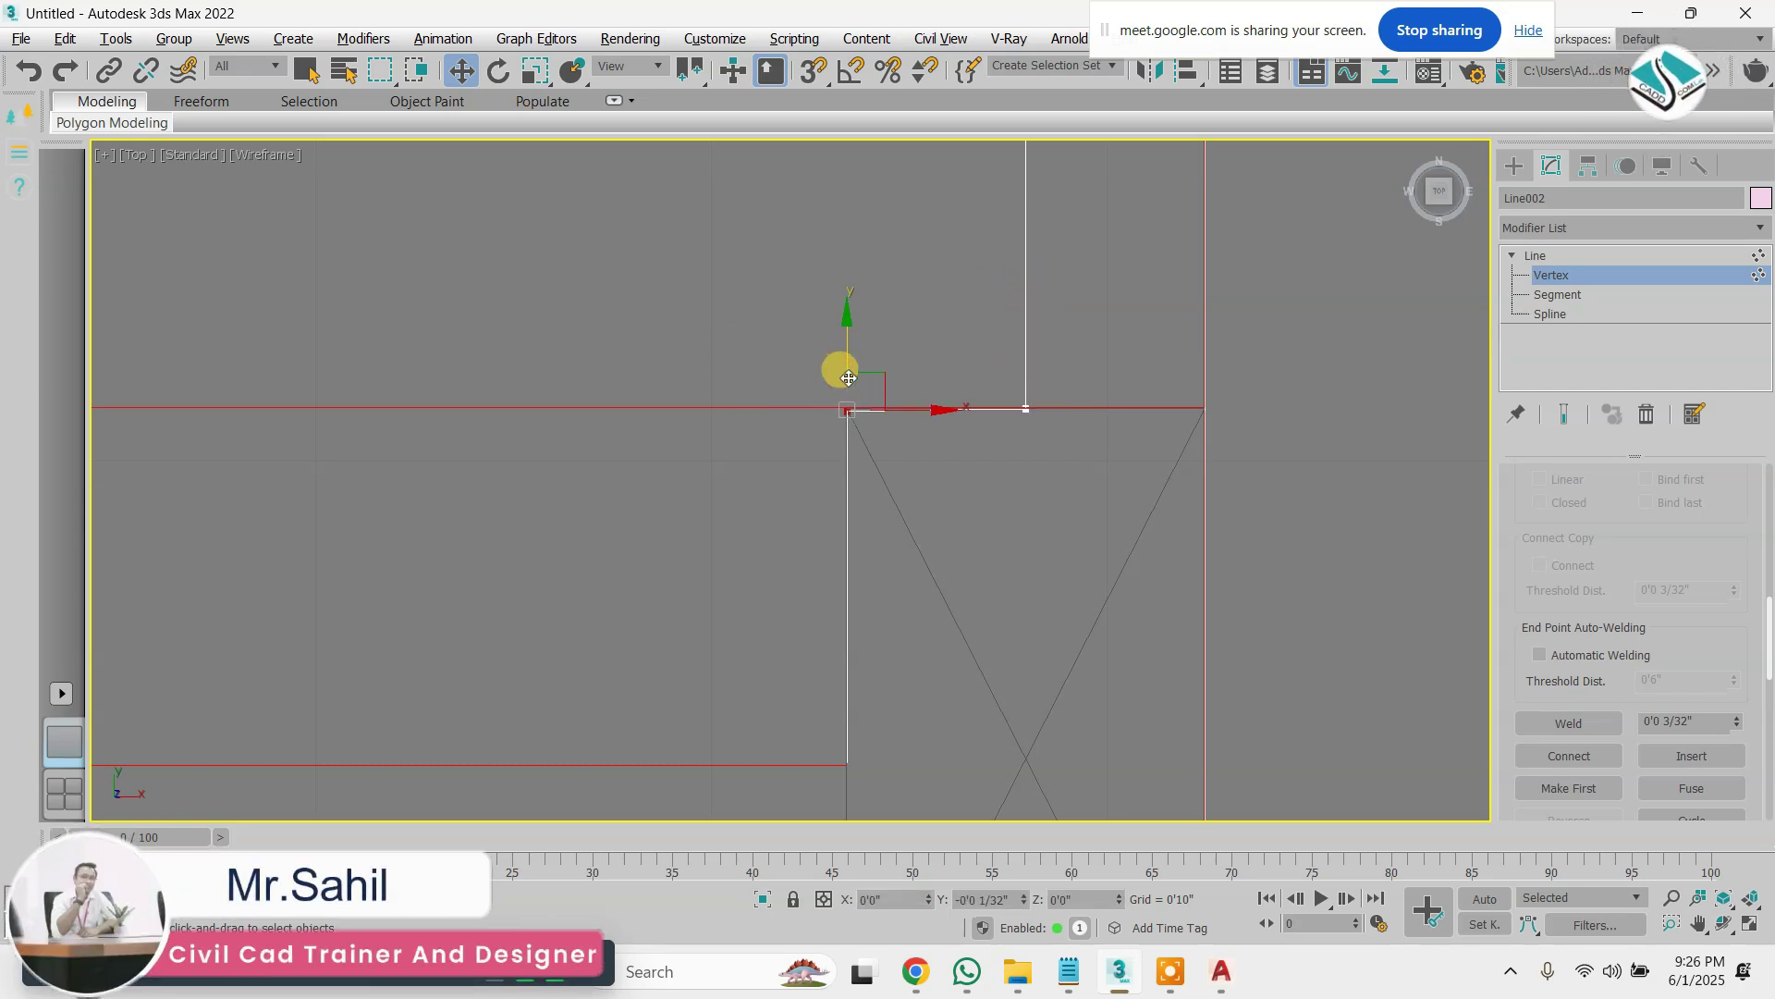
Move the outline's outer end vertex at the front column horizontally onto the right wall's outer face
{"action": "scroll", "coordinate": [903, 290], "scroll_direction": "down", "scroll_amount": 14}
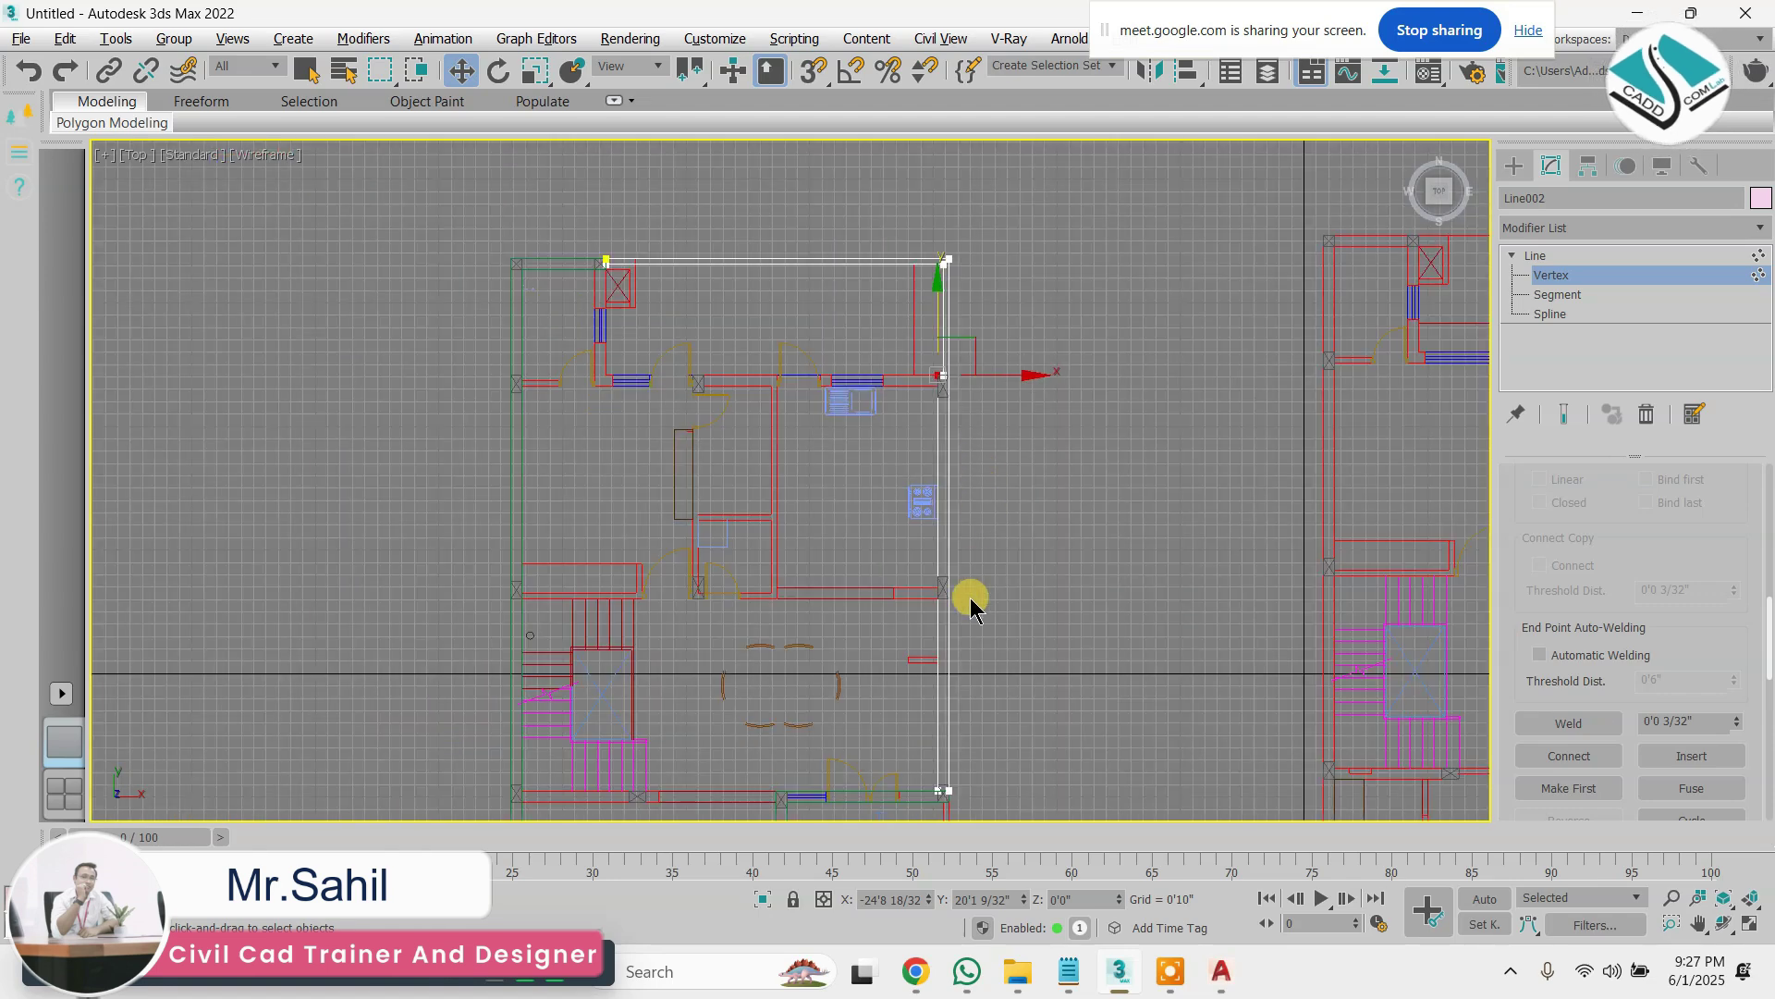
{"action": "middle_click_drag", "start_coordinate": [967, 768], "coordinate": [934, 623]}
{"action": "scroll", "coordinate": [932, 622], "scroll_direction": "up", "scroll_amount": 7}
{"action": "scroll", "coordinate": [860, 730], "scroll_direction": "up", "scroll_amount": 12}
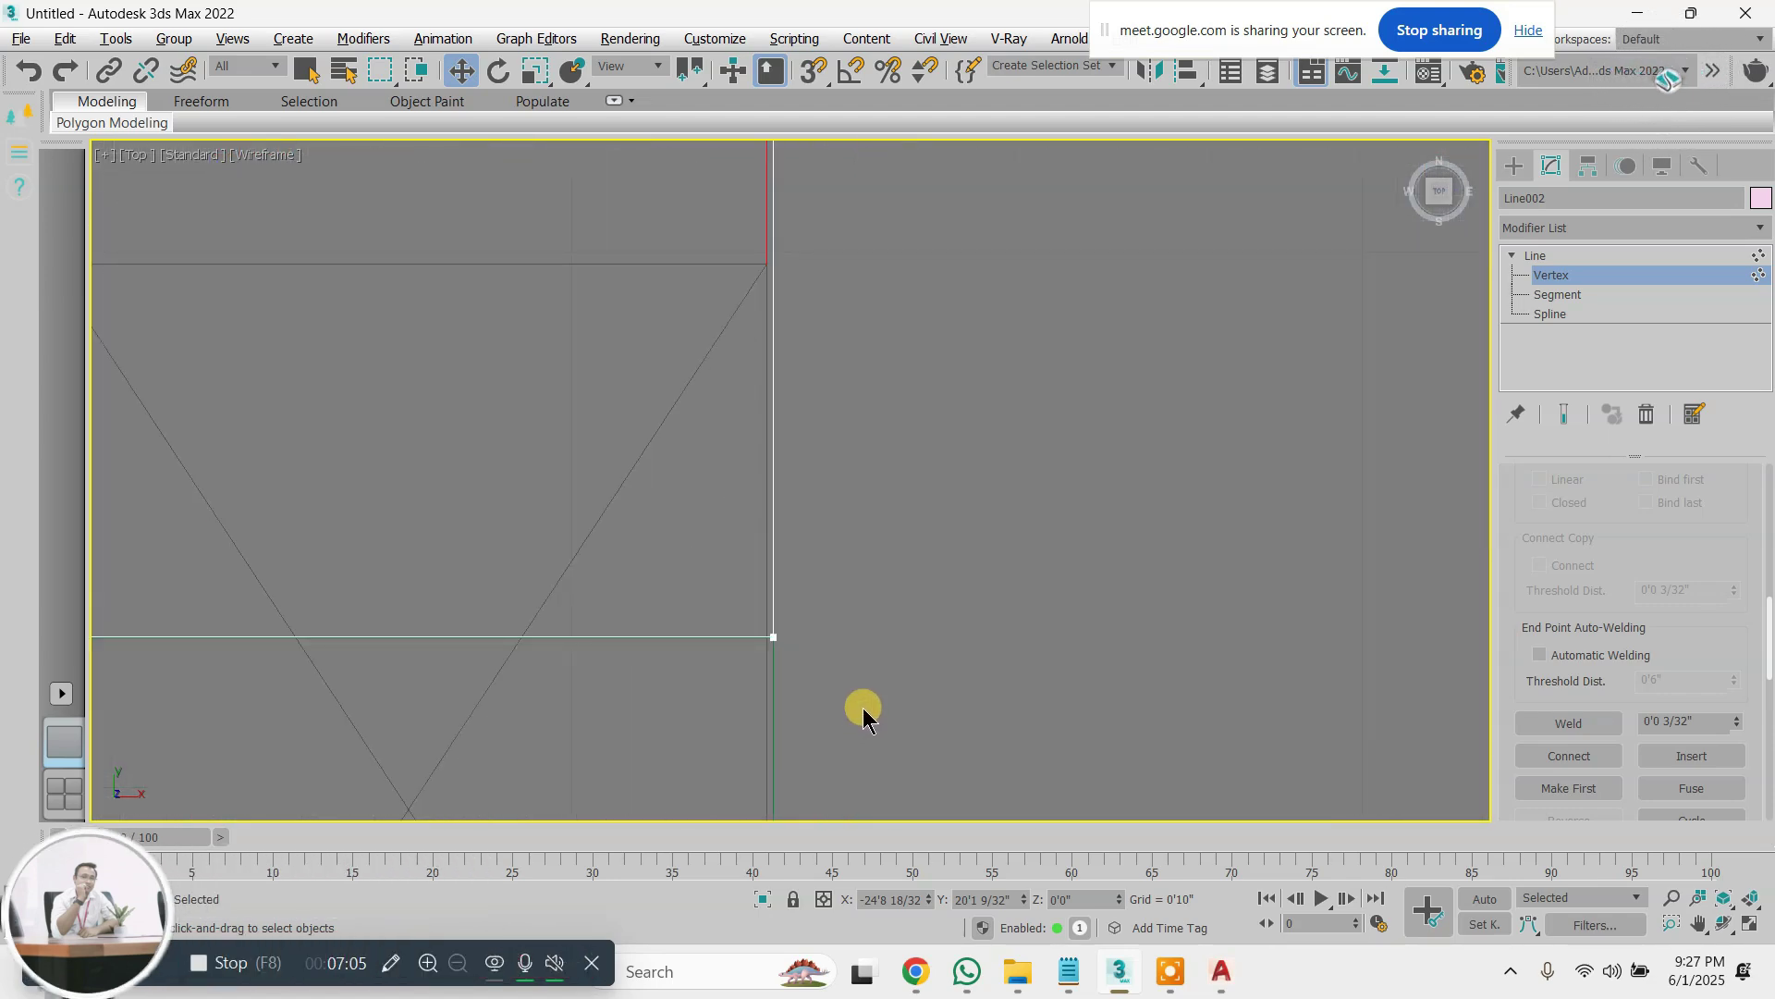
{"action": "left_click_drag", "start_coordinate": [885, 540], "coordinate": [767, 612]}
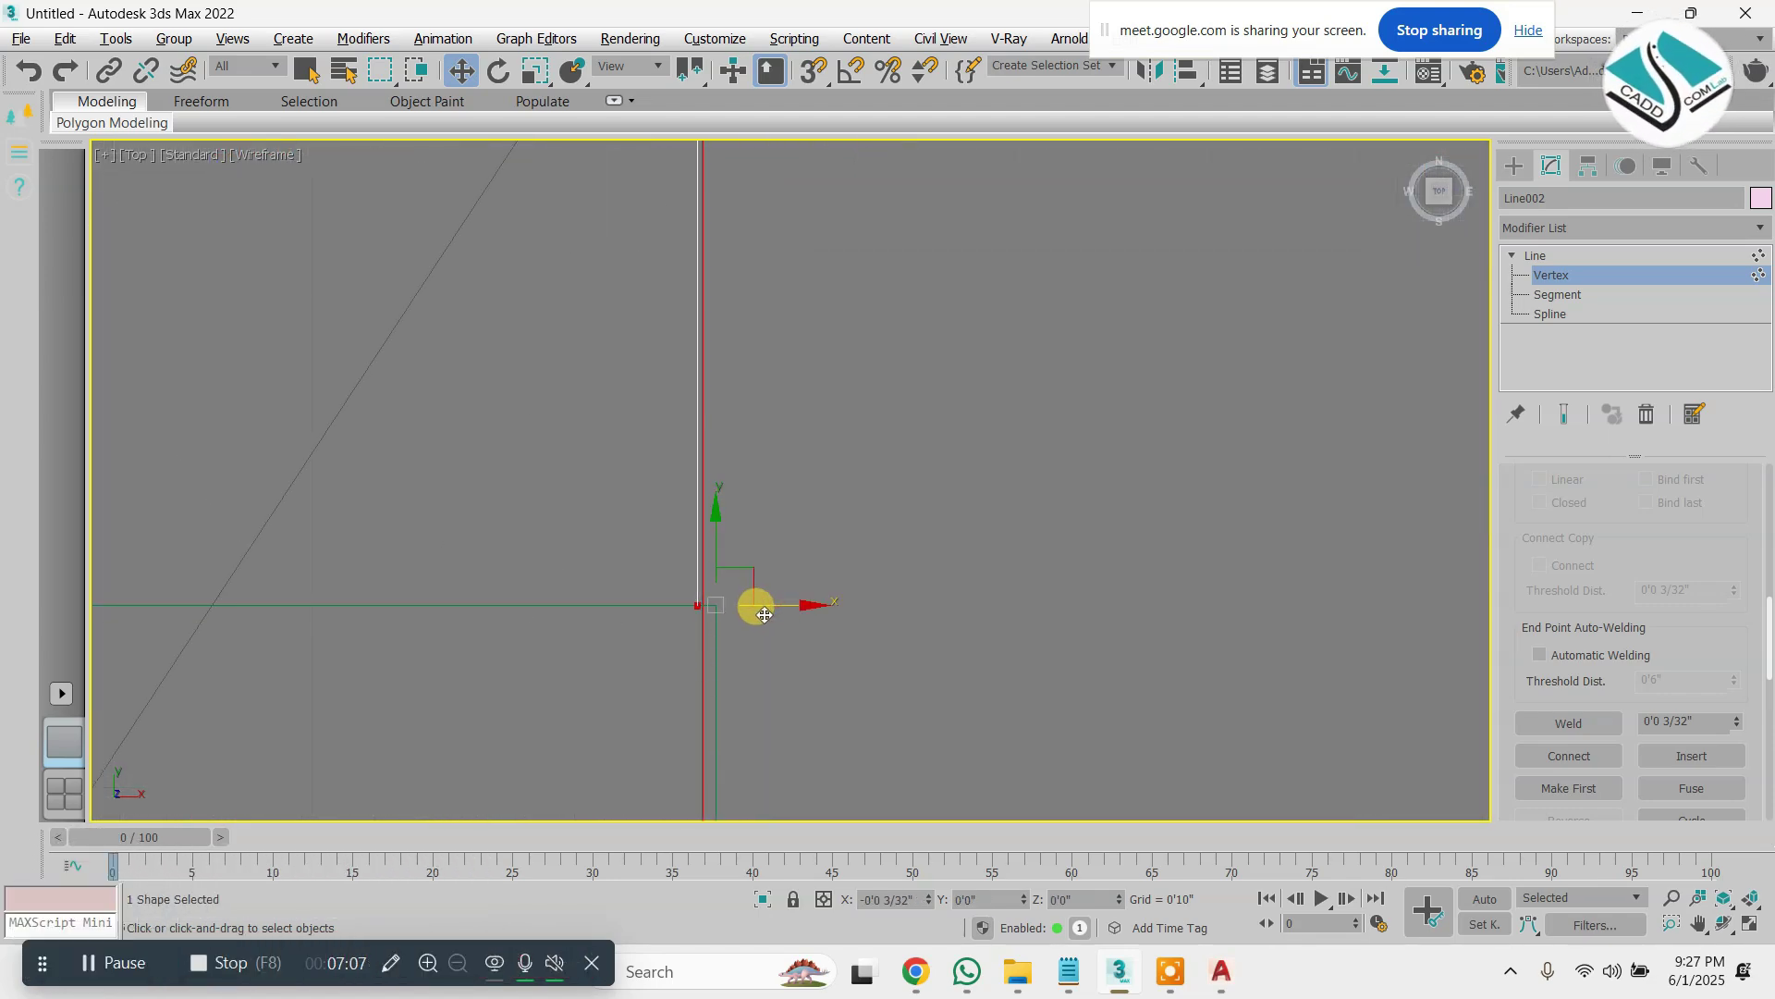
Examine the outline in the perspective view, checking the height of its vertices against the floor plan and the green wall
{"action": "scroll", "coordinate": [963, 546], "scroll_direction": "down", "scroll_amount": 10}
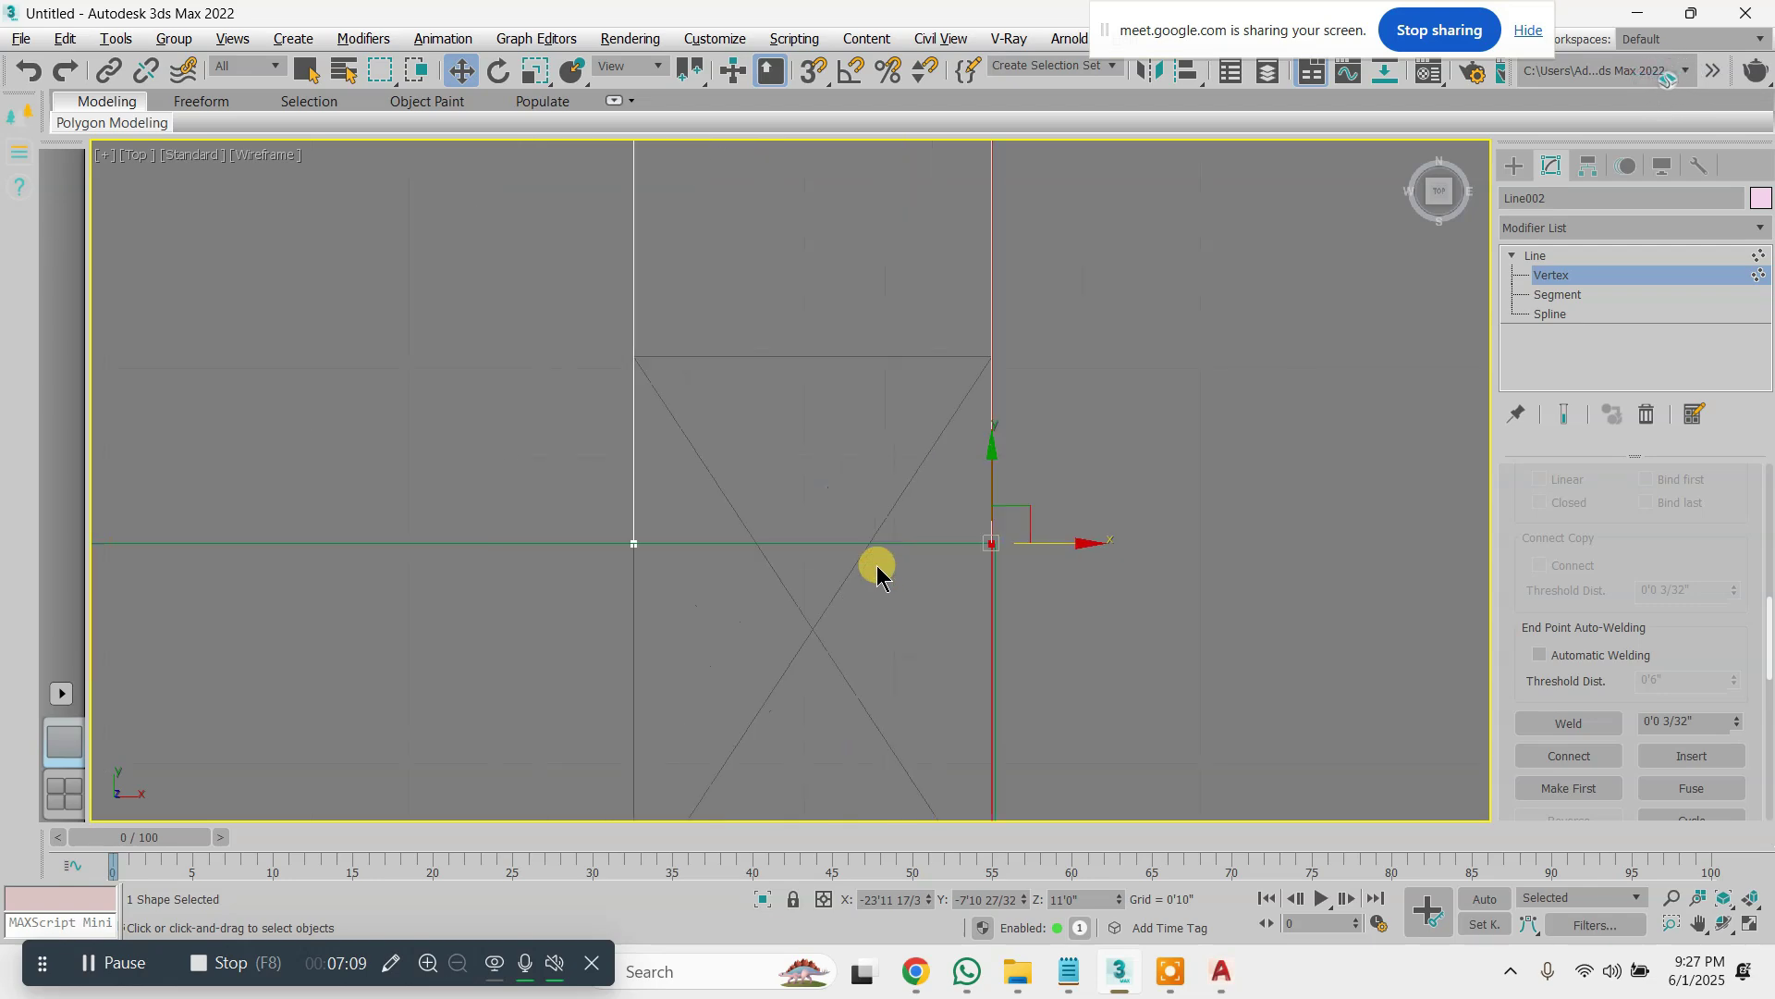
{"action": "scroll", "coordinate": [936, 555], "scroll_direction": "down", "scroll_amount": 2}
{"action": "scroll", "coordinate": [989, 265], "scroll_direction": "up", "scroll_amount": 2}
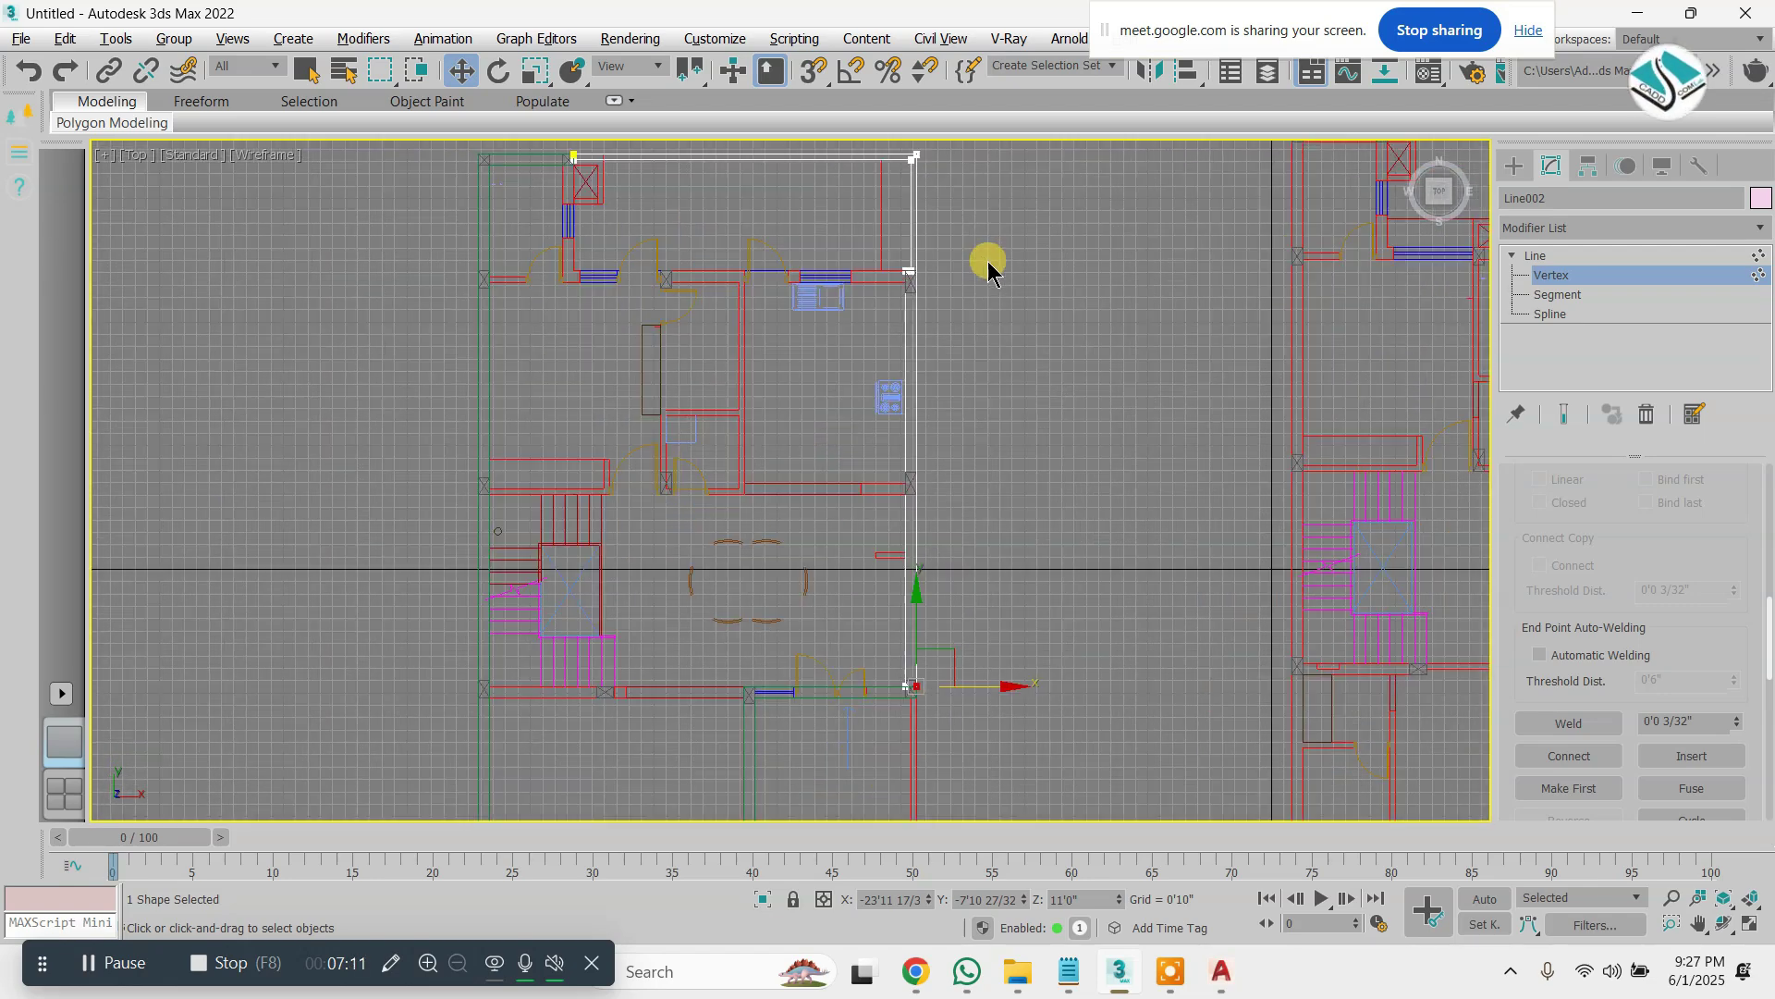
{"action": "key", "text": "alt+w"}
{"action": "middle_click", "coordinate": [1034, 495]}
{"action": "key", "text": "alt+w"}
{"action": "middle_click_drag", "start_coordinate": [1075, 421], "coordinate": [666, 416], "text": "alt"}
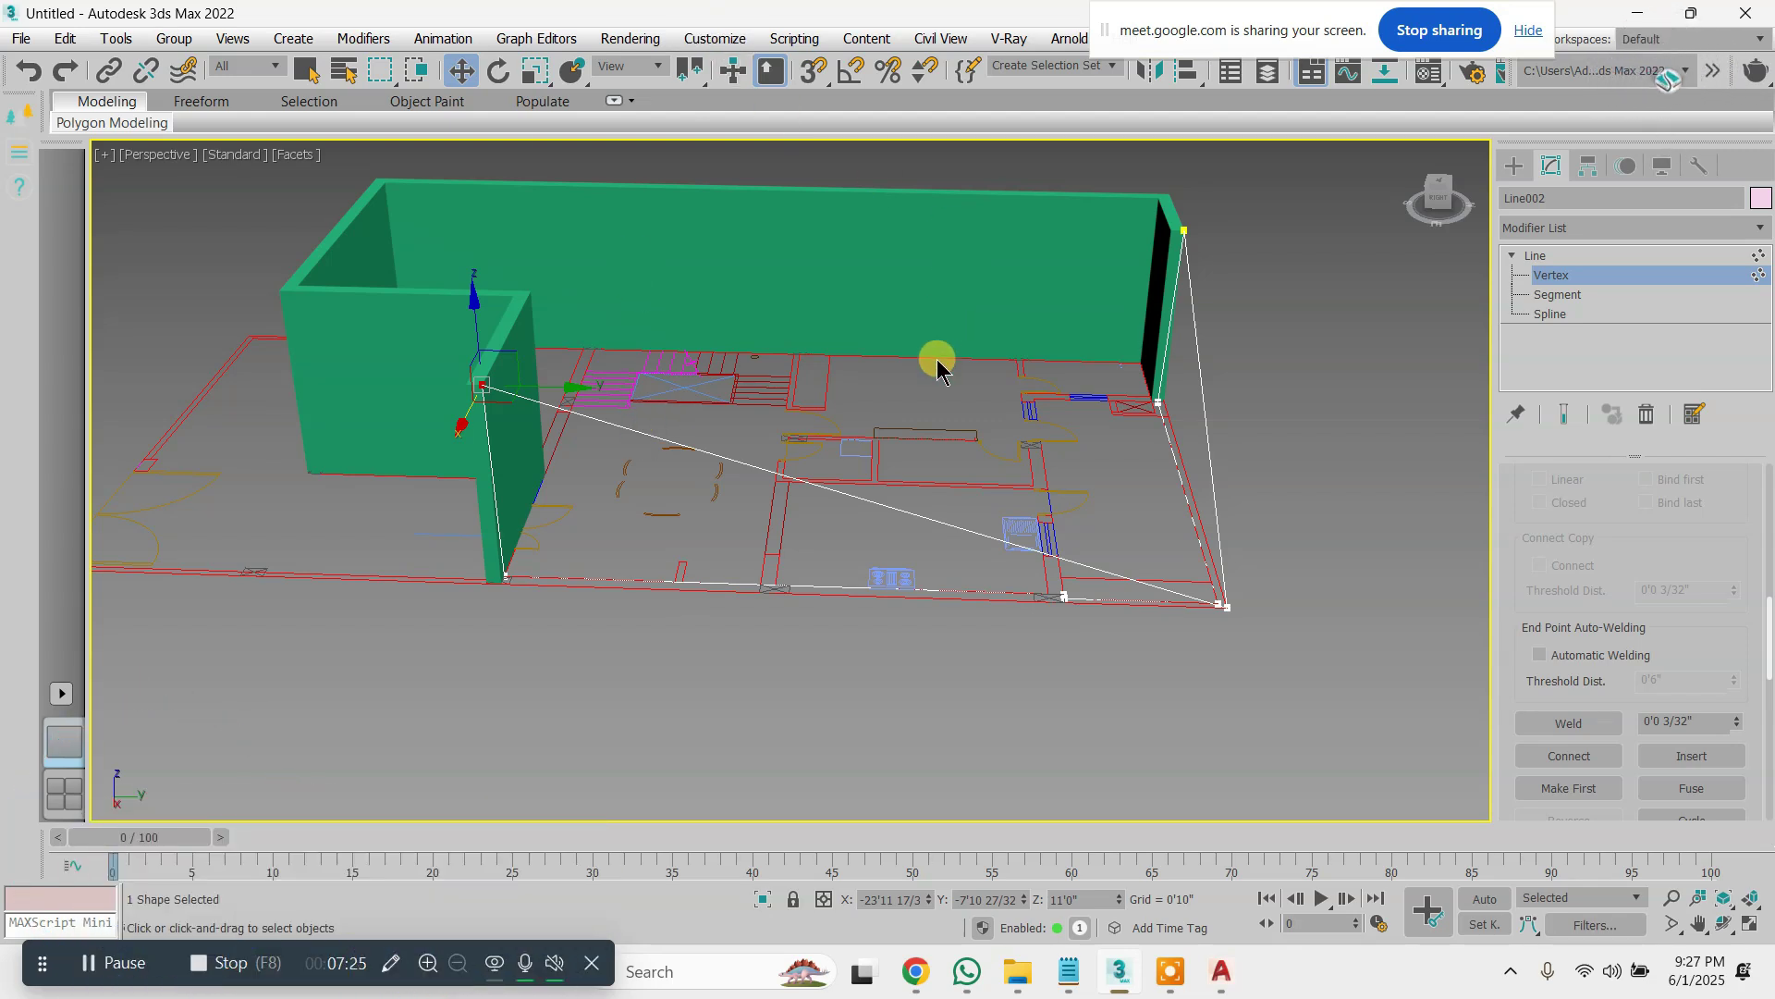
{"action": "middle_click_drag", "start_coordinate": [938, 347], "coordinate": [865, 305], "text": "alt"}
{"action": "key", "text": "shift+z"}
{"action": "key", "text": "shift+z"}
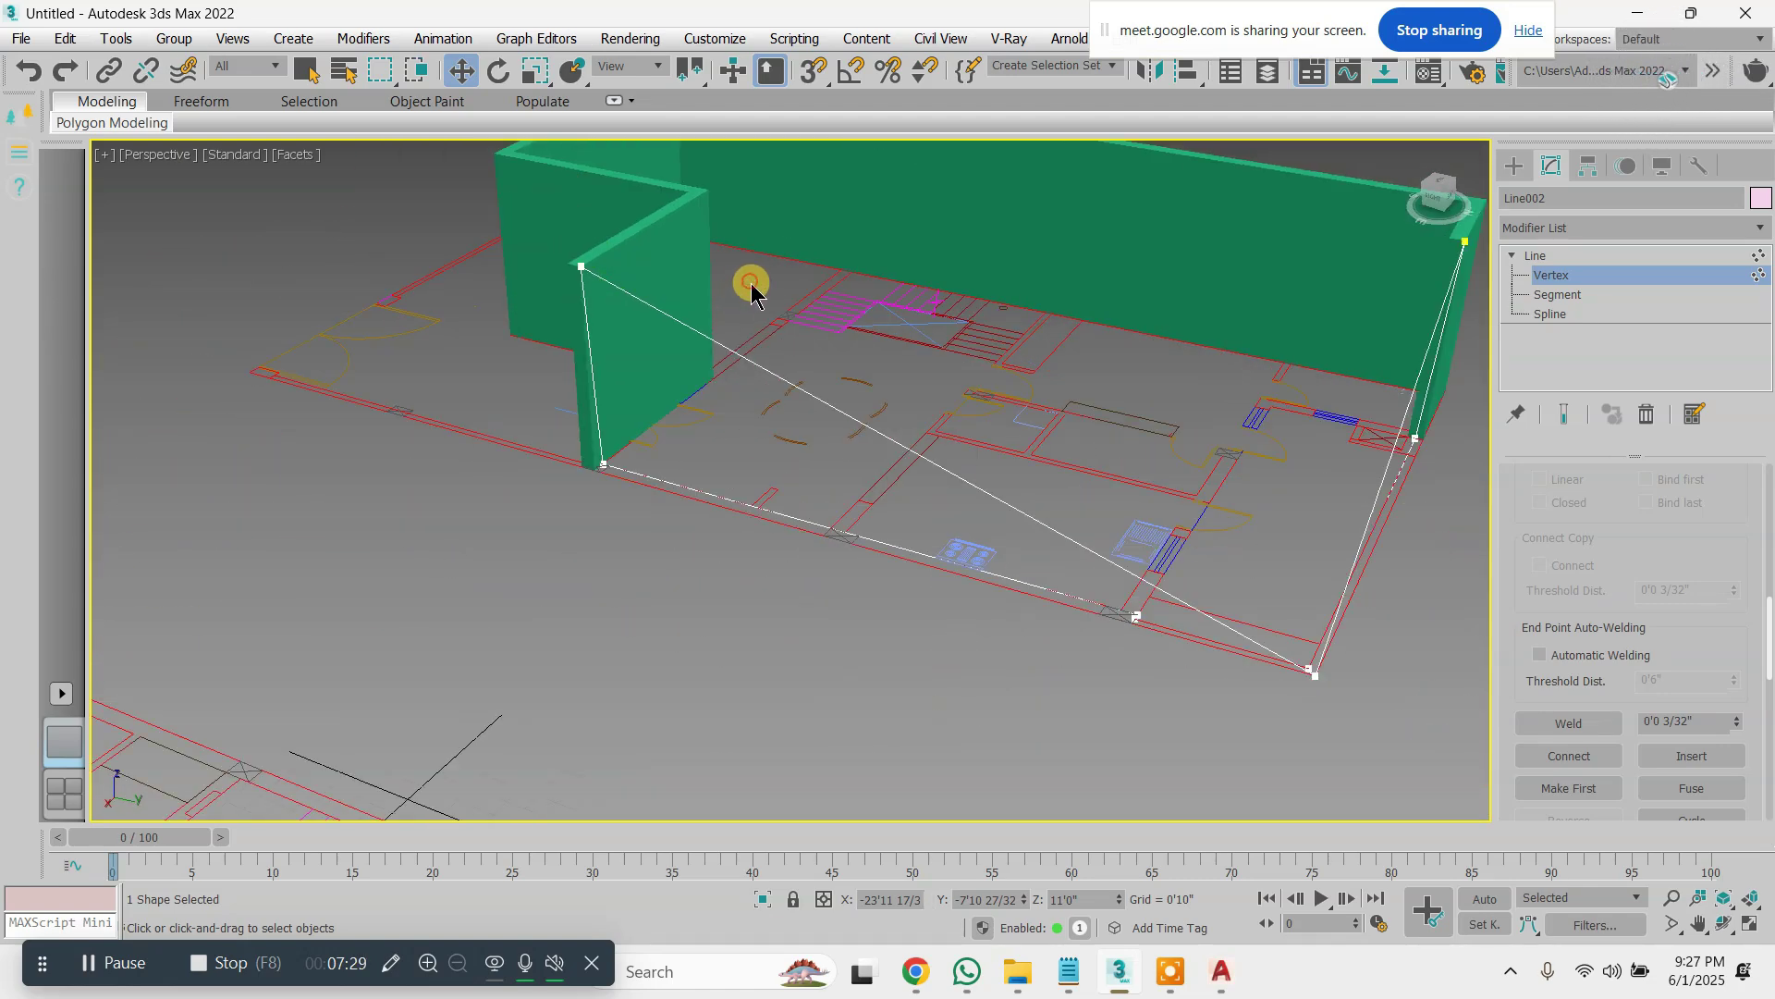
Select the outline's raised vertex at the top of the green front wall and set its Z position to 0
{"action": "left_click", "coordinate": [482, 222]}
{"action": "left_click_drag", "start_coordinate": [481, 222], "coordinate": [741, 333]}
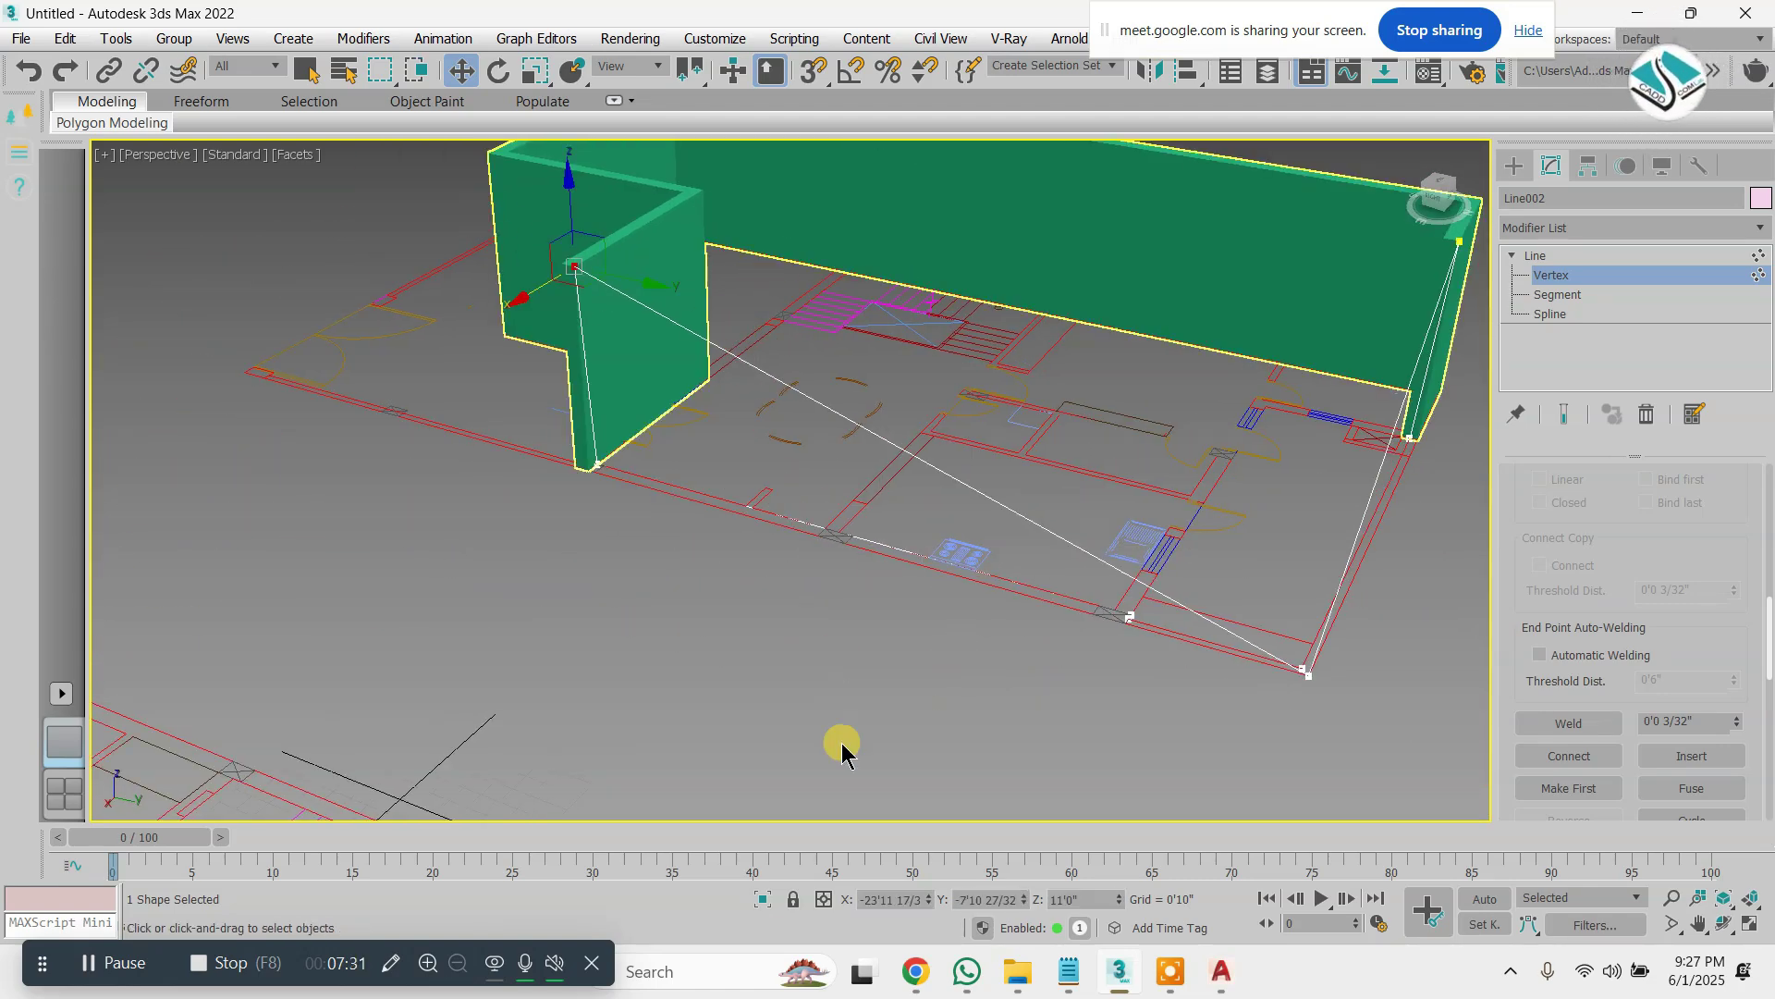
{"action": "type", "text": "0"}
{"action": "key", "text": "Return"}
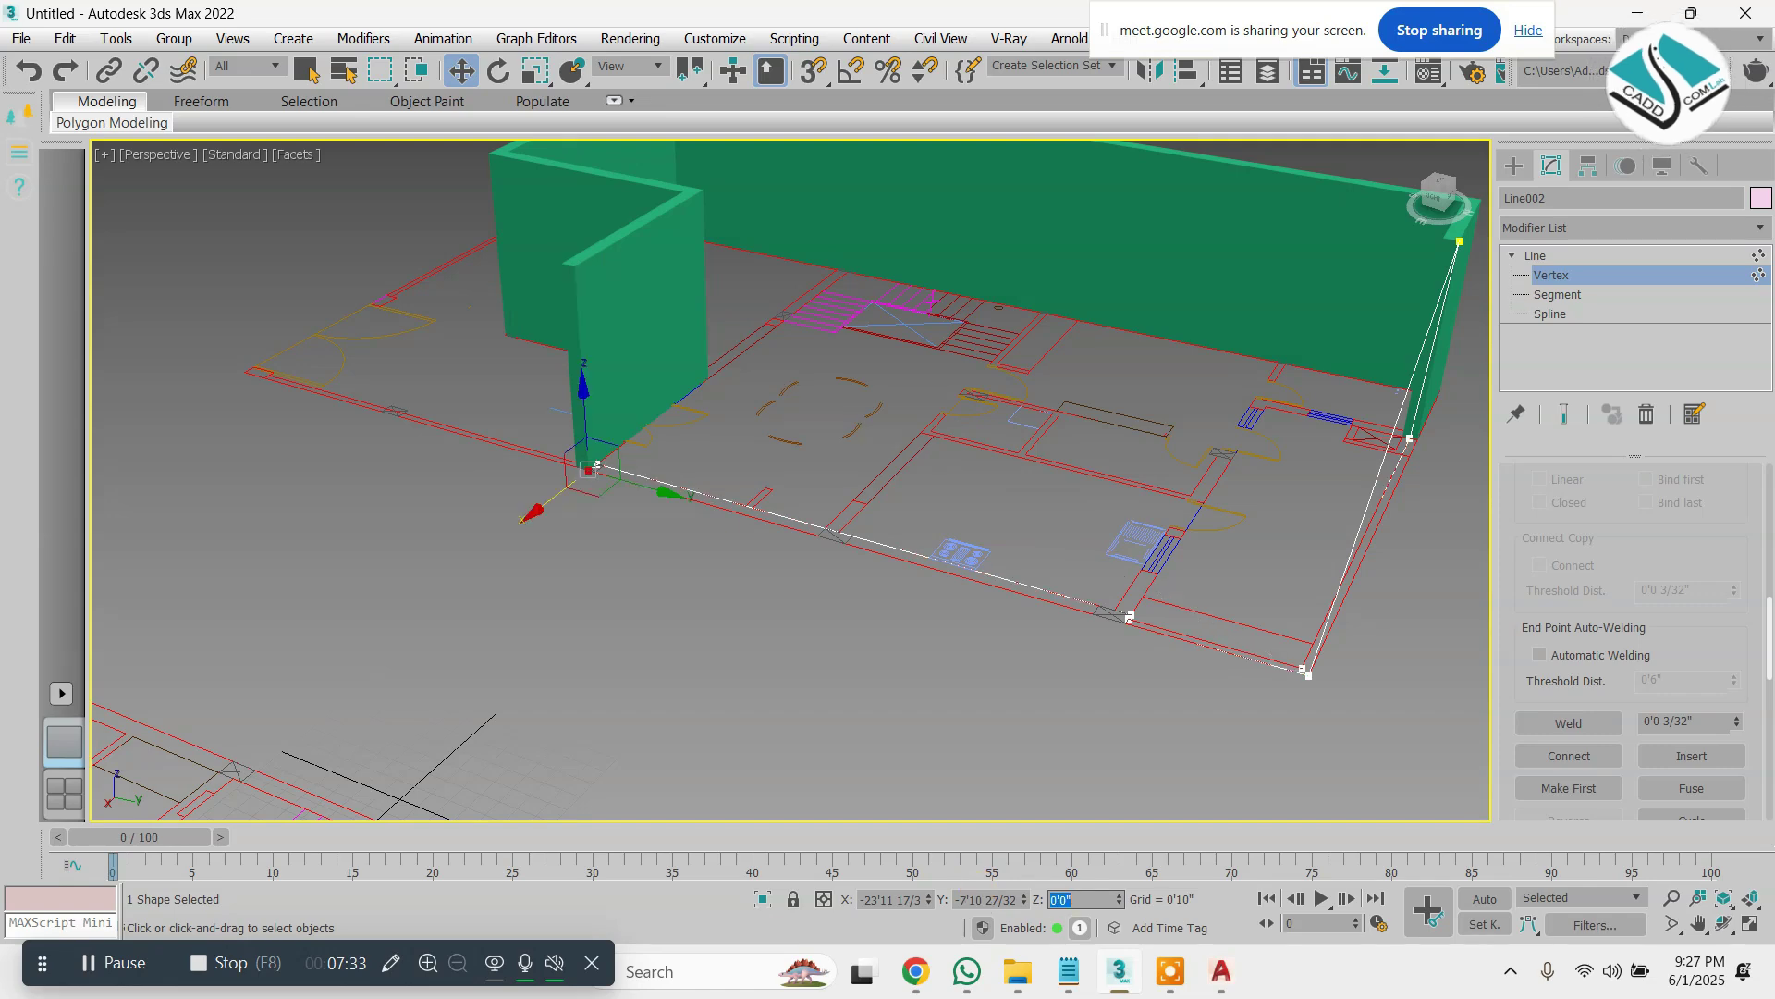
Set the Z position of the outline's raised vertex at the green back wall's end to 0
{"action": "scroll", "coordinate": [1201, 407], "scroll_direction": "down", "scroll_amount": 3}
{"action": "scroll", "coordinate": [957, 310], "scroll_direction": "up", "scroll_amount": 8}
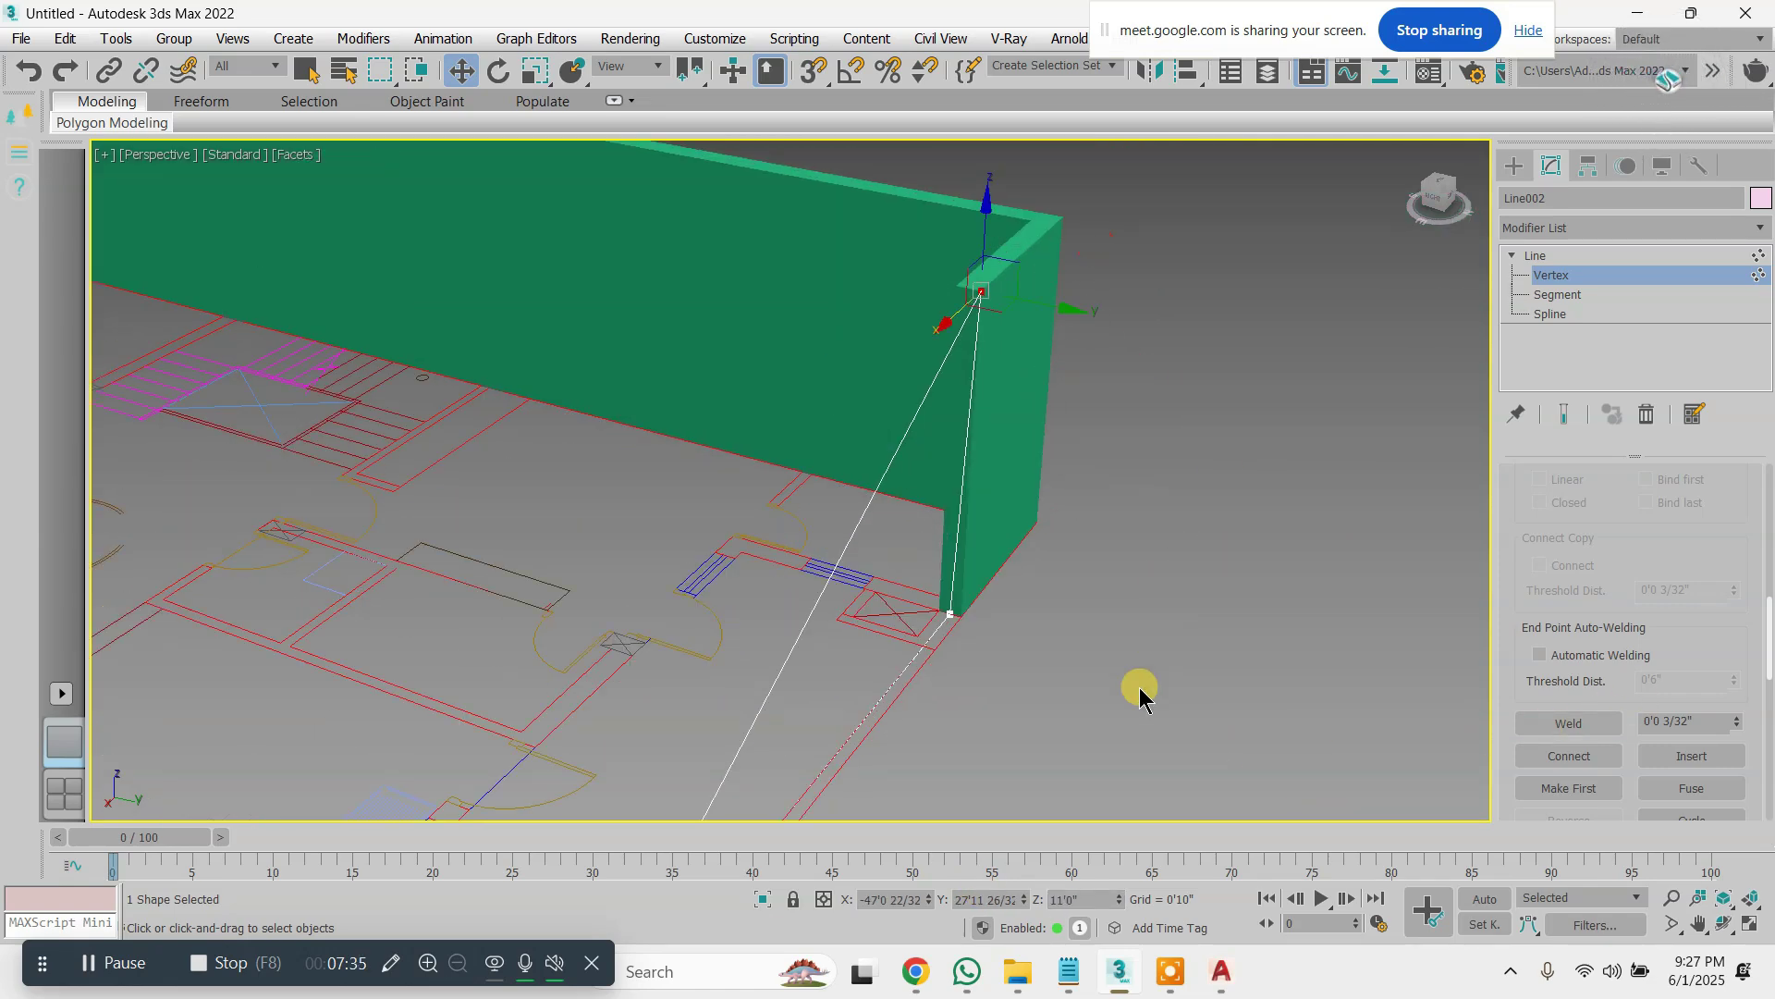
{"action": "scroll", "coordinate": [791, 481], "scroll_direction": "down", "scroll_amount": 4}
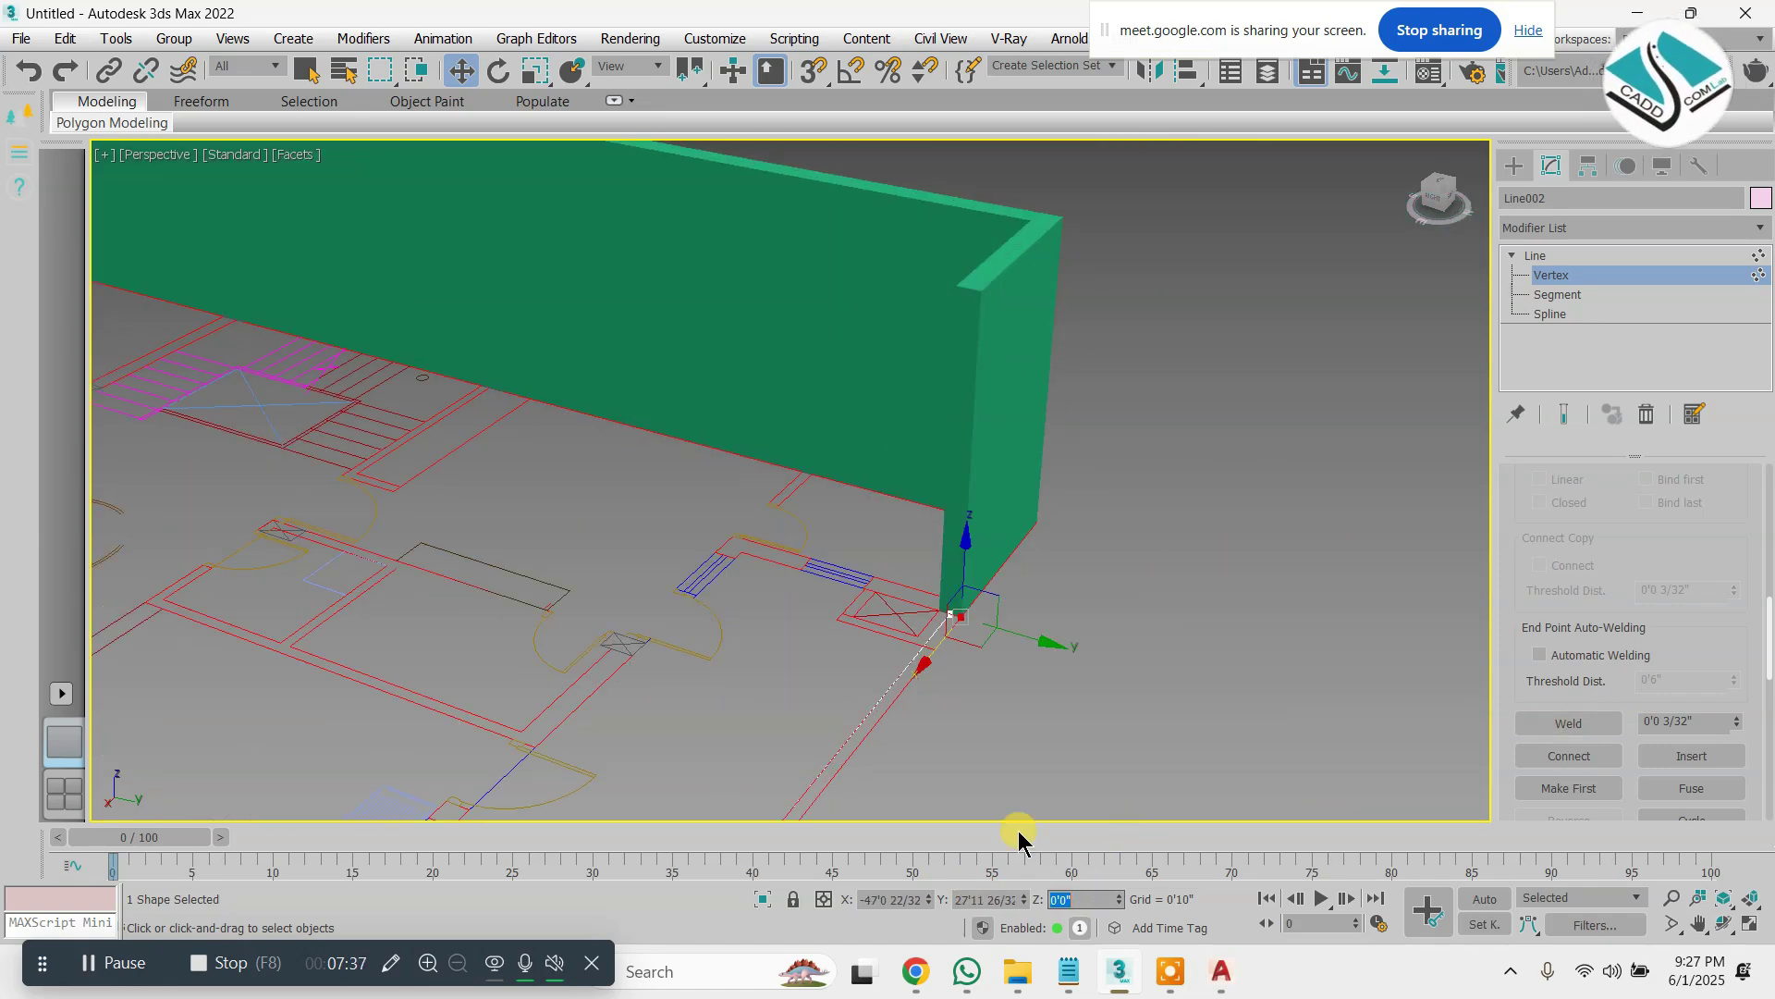
{"action": "middle_click_drag", "start_coordinate": [1010, 832], "coordinate": [647, 444], "text": "alt"}
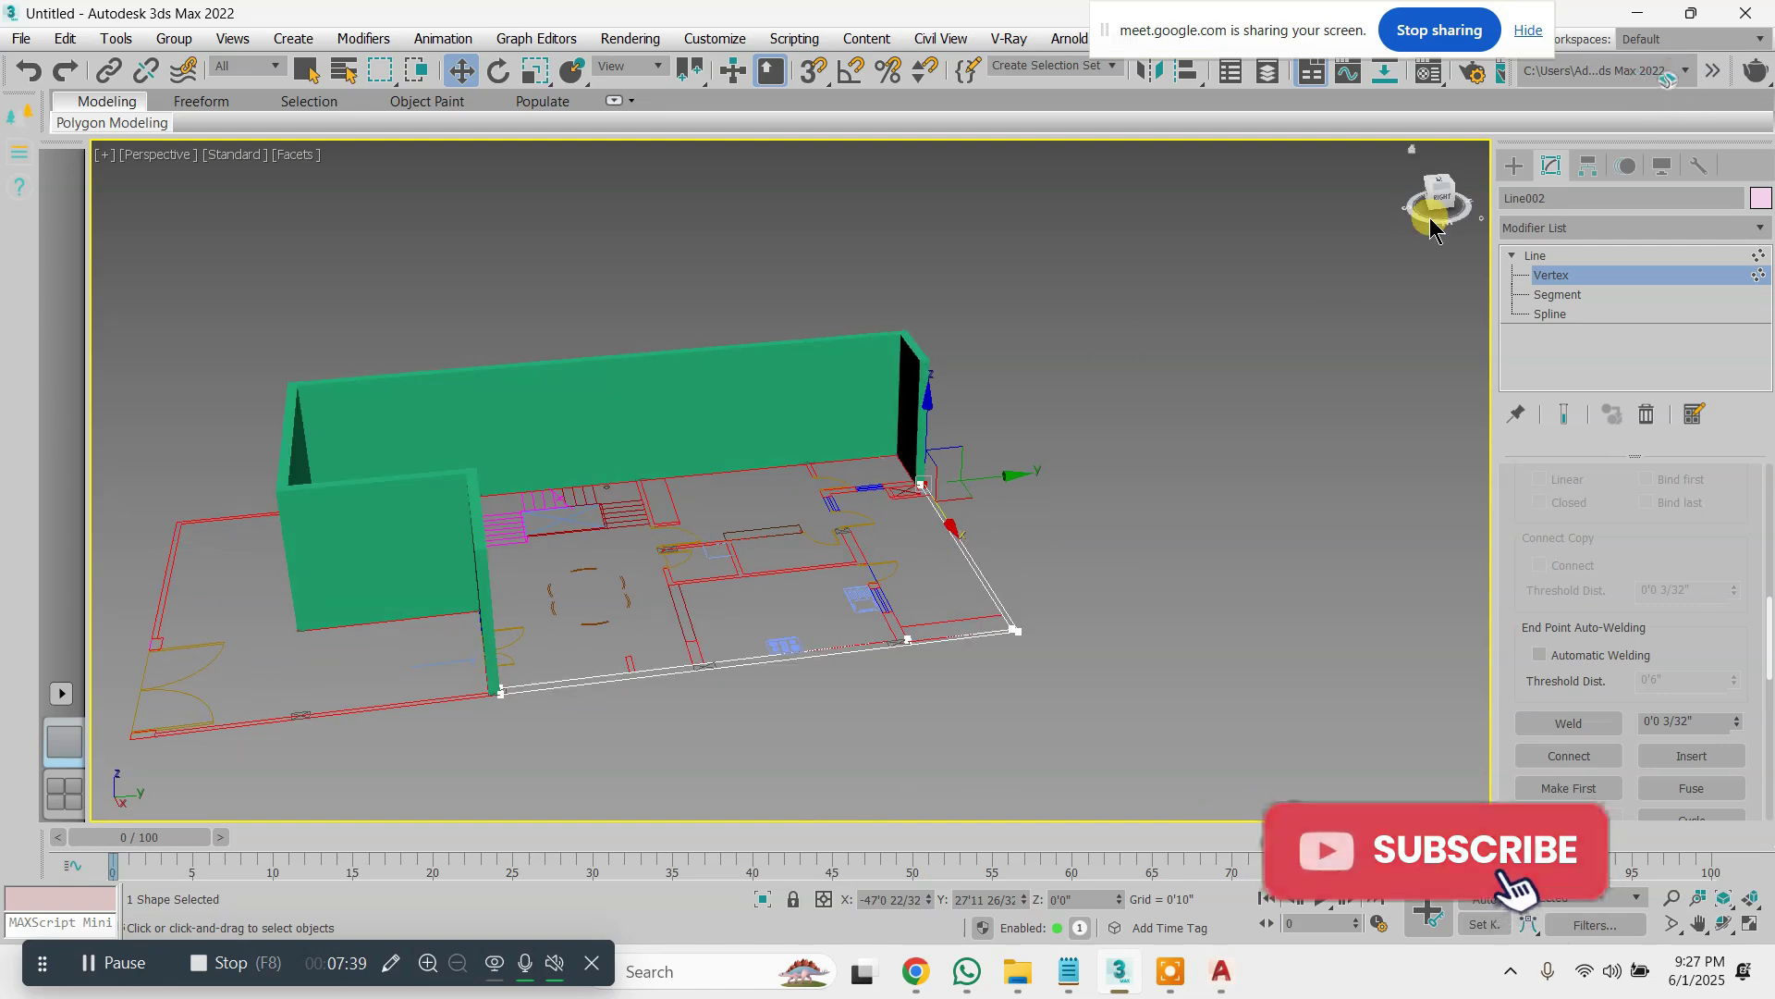
Apply an Extrude modifier to the outline and inspect the resulting wall beside the green one
{"action": "left_click", "coordinate": [1561, 227]}
{"action": "type", "text": "ex"}
{"action": "left_click", "coordinate": [1576, 248]}
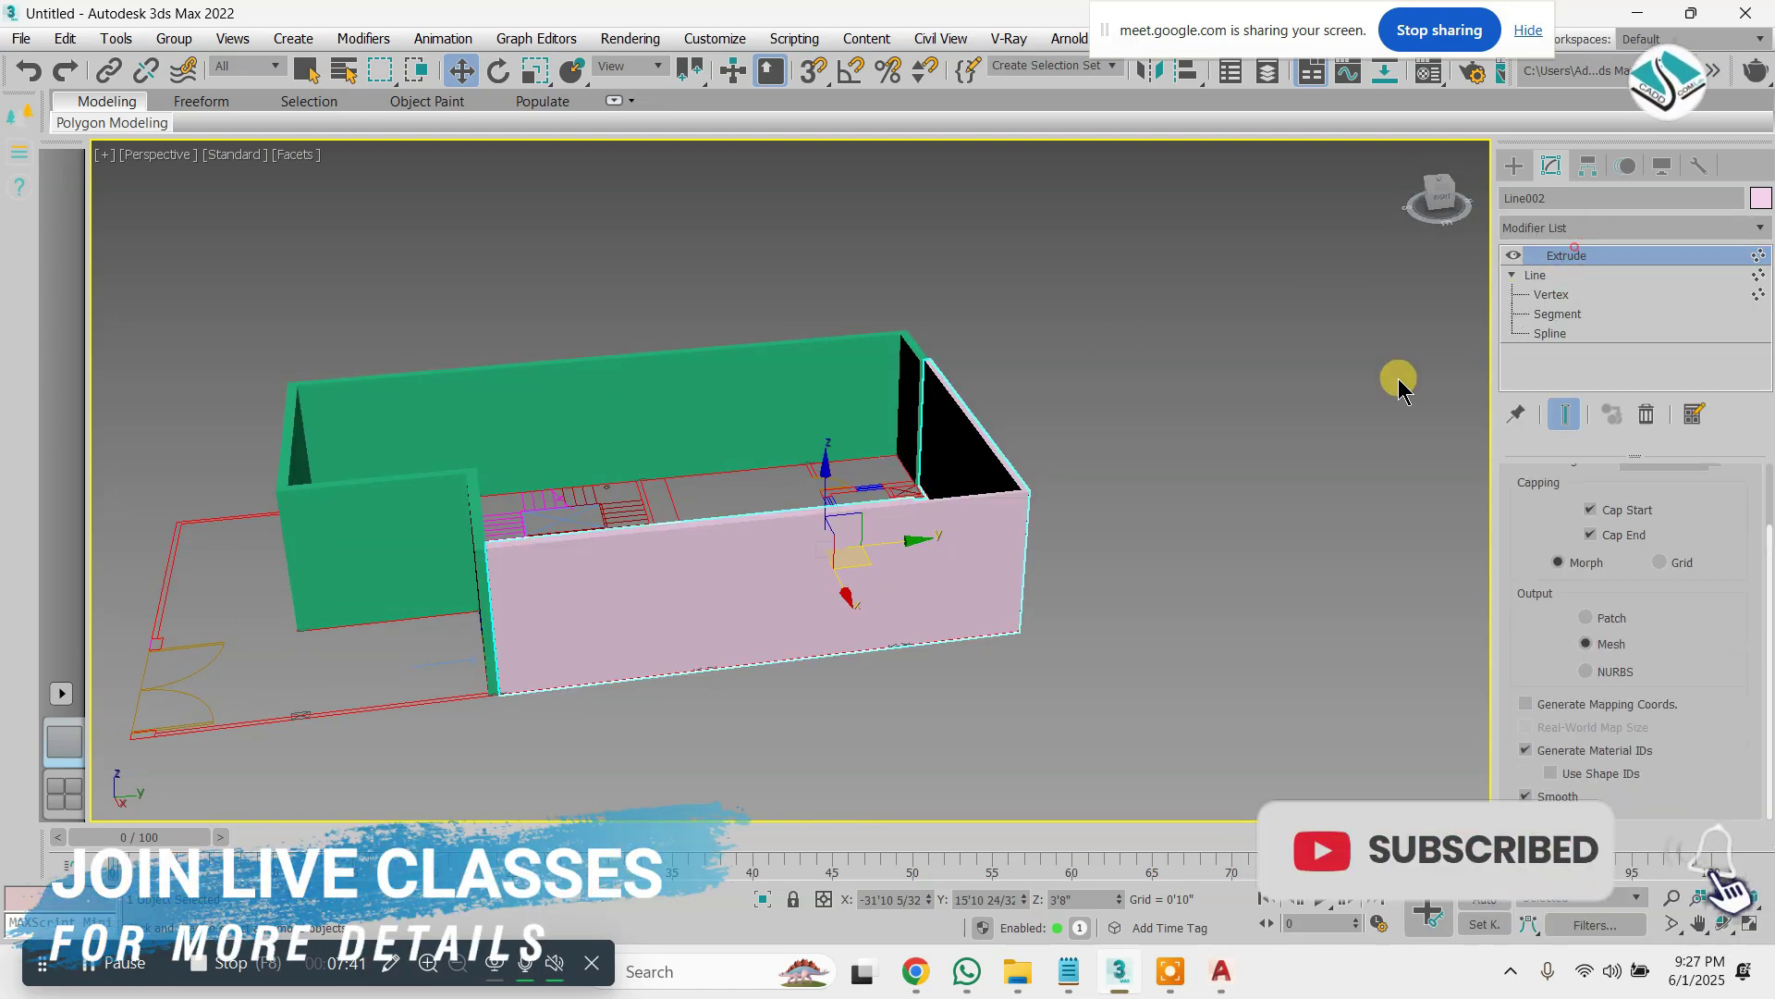
{"action": "middle_click_drag", "start_coordinate": [1398, 379], "coordinate": [1045, 457], "text": "alt"}
{"action": "left_click", "coordinate": [1514, 168]}
{"action": "scroll", "coordinate": [963, 396], "scroll_direction": "down", "scroll_amount": 3}
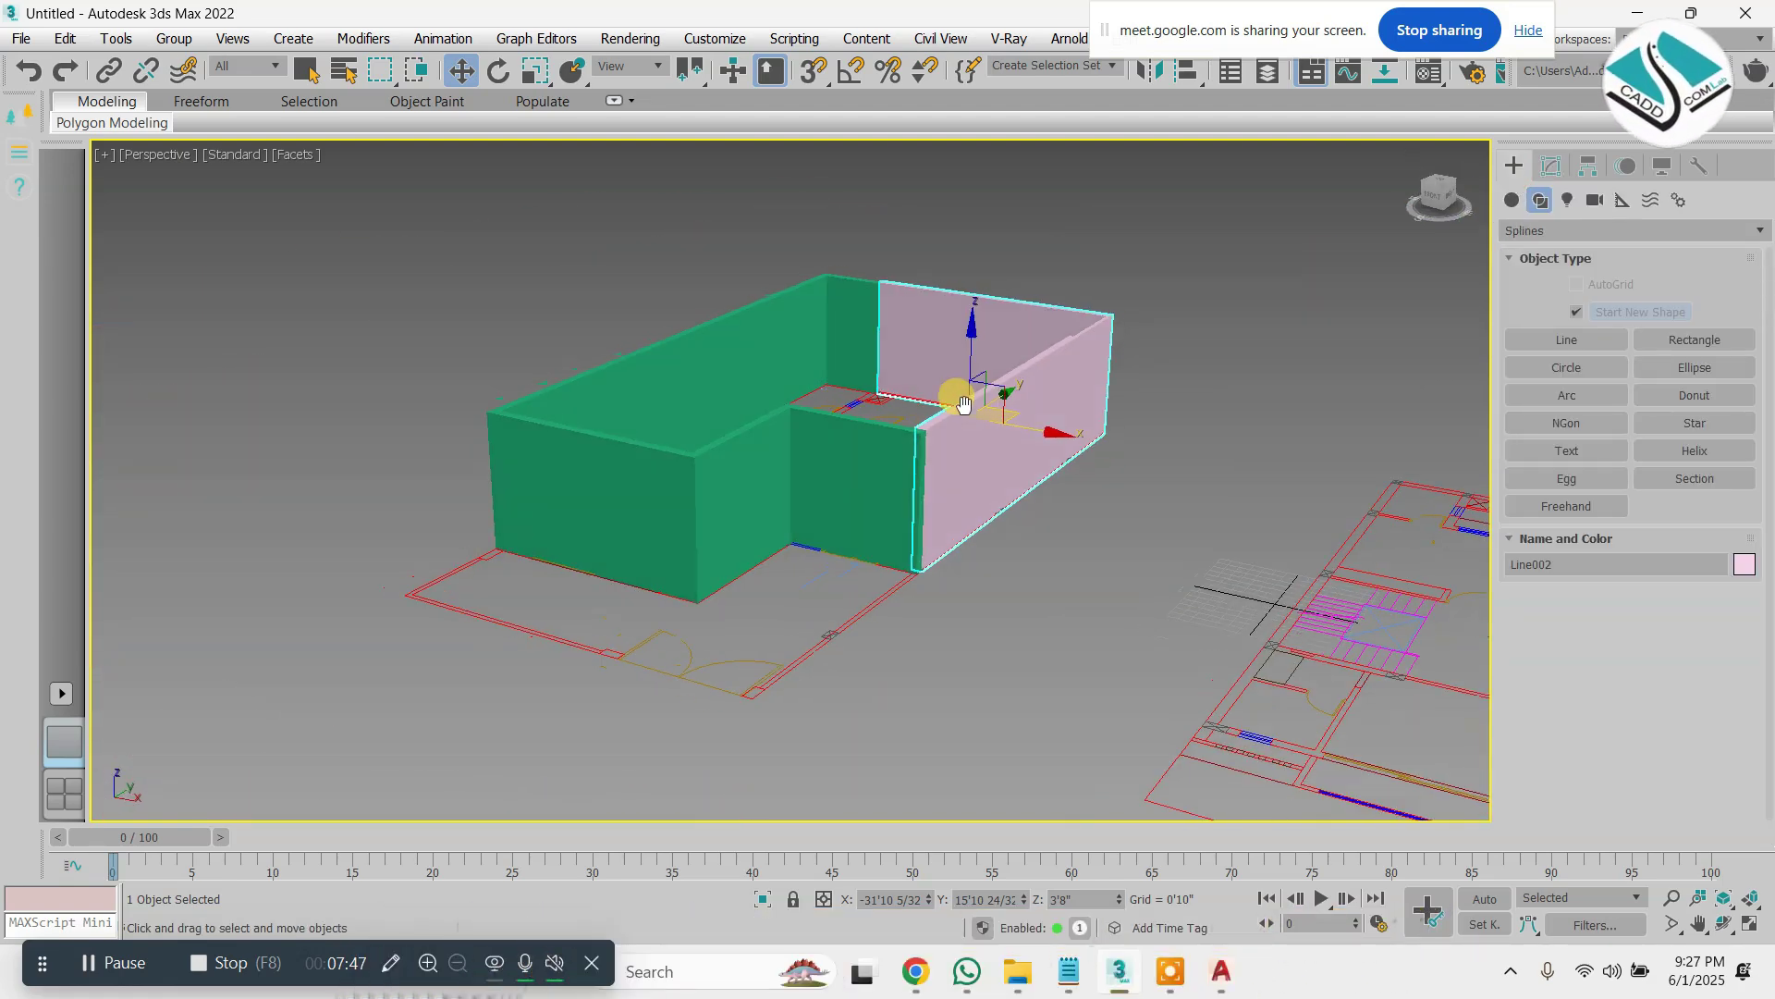
{"action": "middle_click_drag", "start_coordinate": [962, 395], "coordinate": [761, 484], "text": "alt"}
{"action": "scroll", "coordinate": [768, 488], "scroll_direction": "up", "scroll_amount": 3}
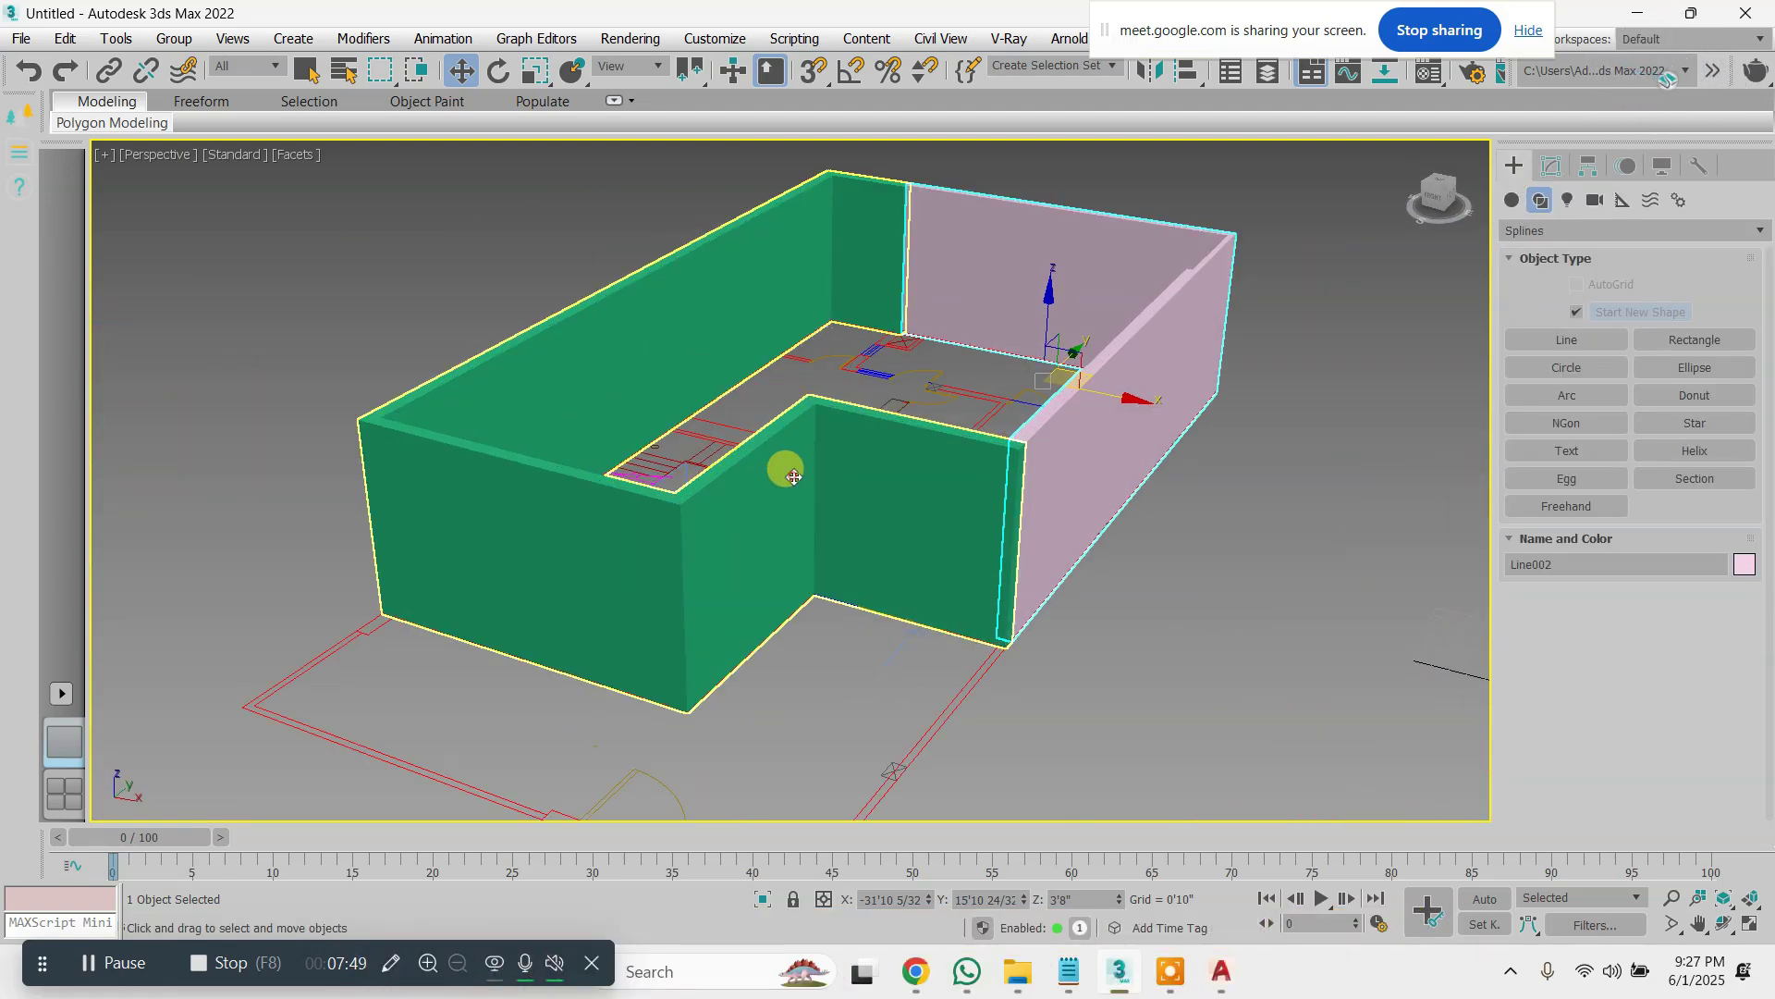
Select the green wall and turn on edged faces in the perspective view
{"action": "left_click", "coordinate": [793, 477]}
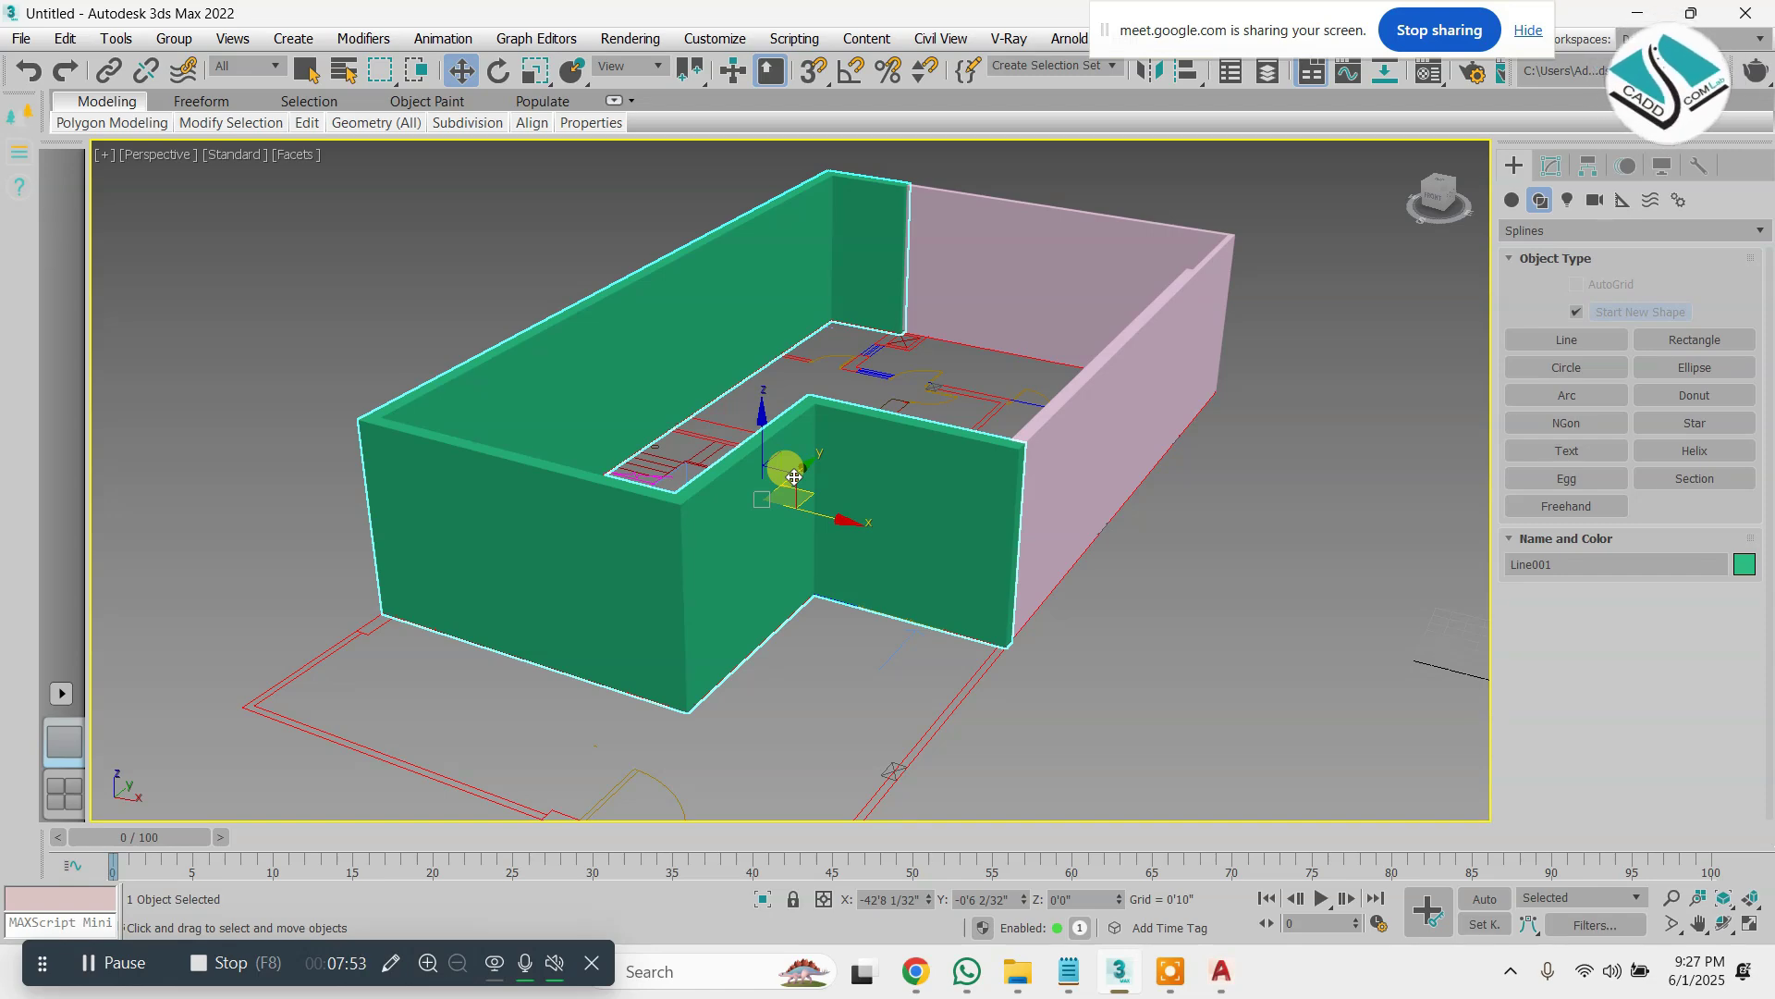
{"action": "key", "text": "F4"}
{"action": "mouse_move", "coordinate": [832, 503]}
{"action": "middle_mouse_down", "text": "alt"}
{"action": "mouse_move", "coordinate": [940, 503]}
{"action": "mouse_move", "coordinate": [846, 516]}
{"action": "middle_mouse_up", "text": "alt"}
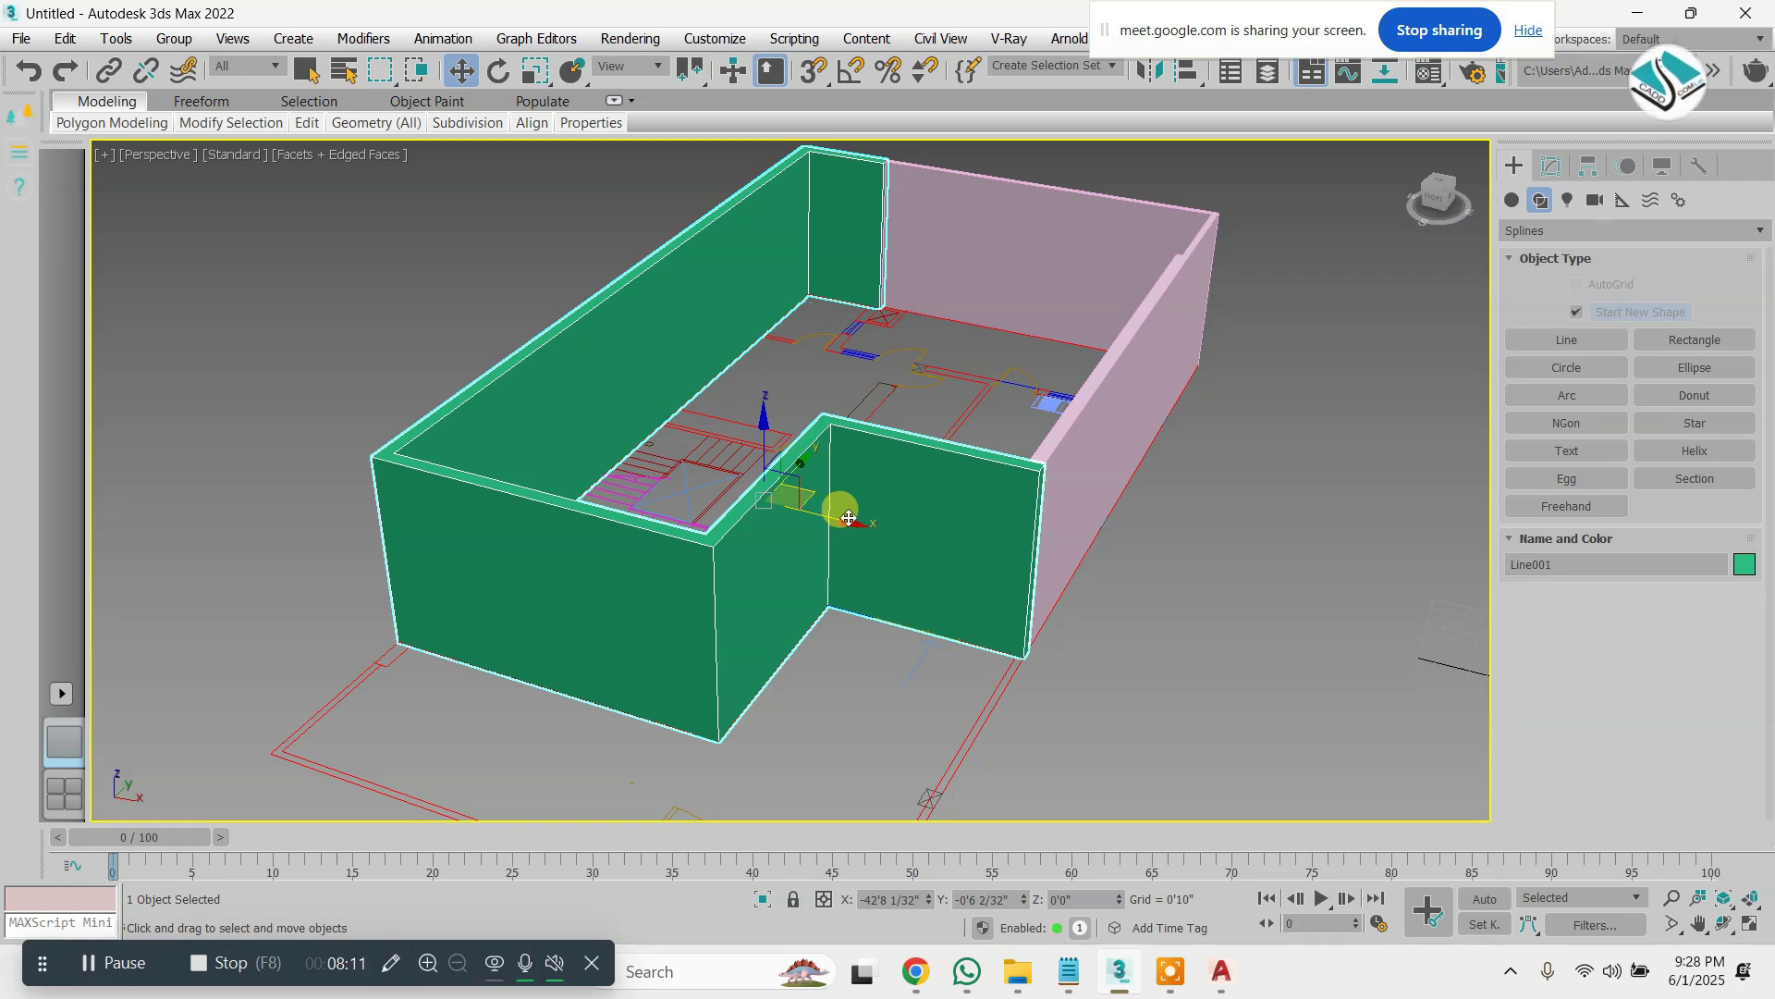
Delete both extruded walls, the pink one and the green one, leaving only the floor plan
{"action": "left_click", "coordinate": [982, 270]}
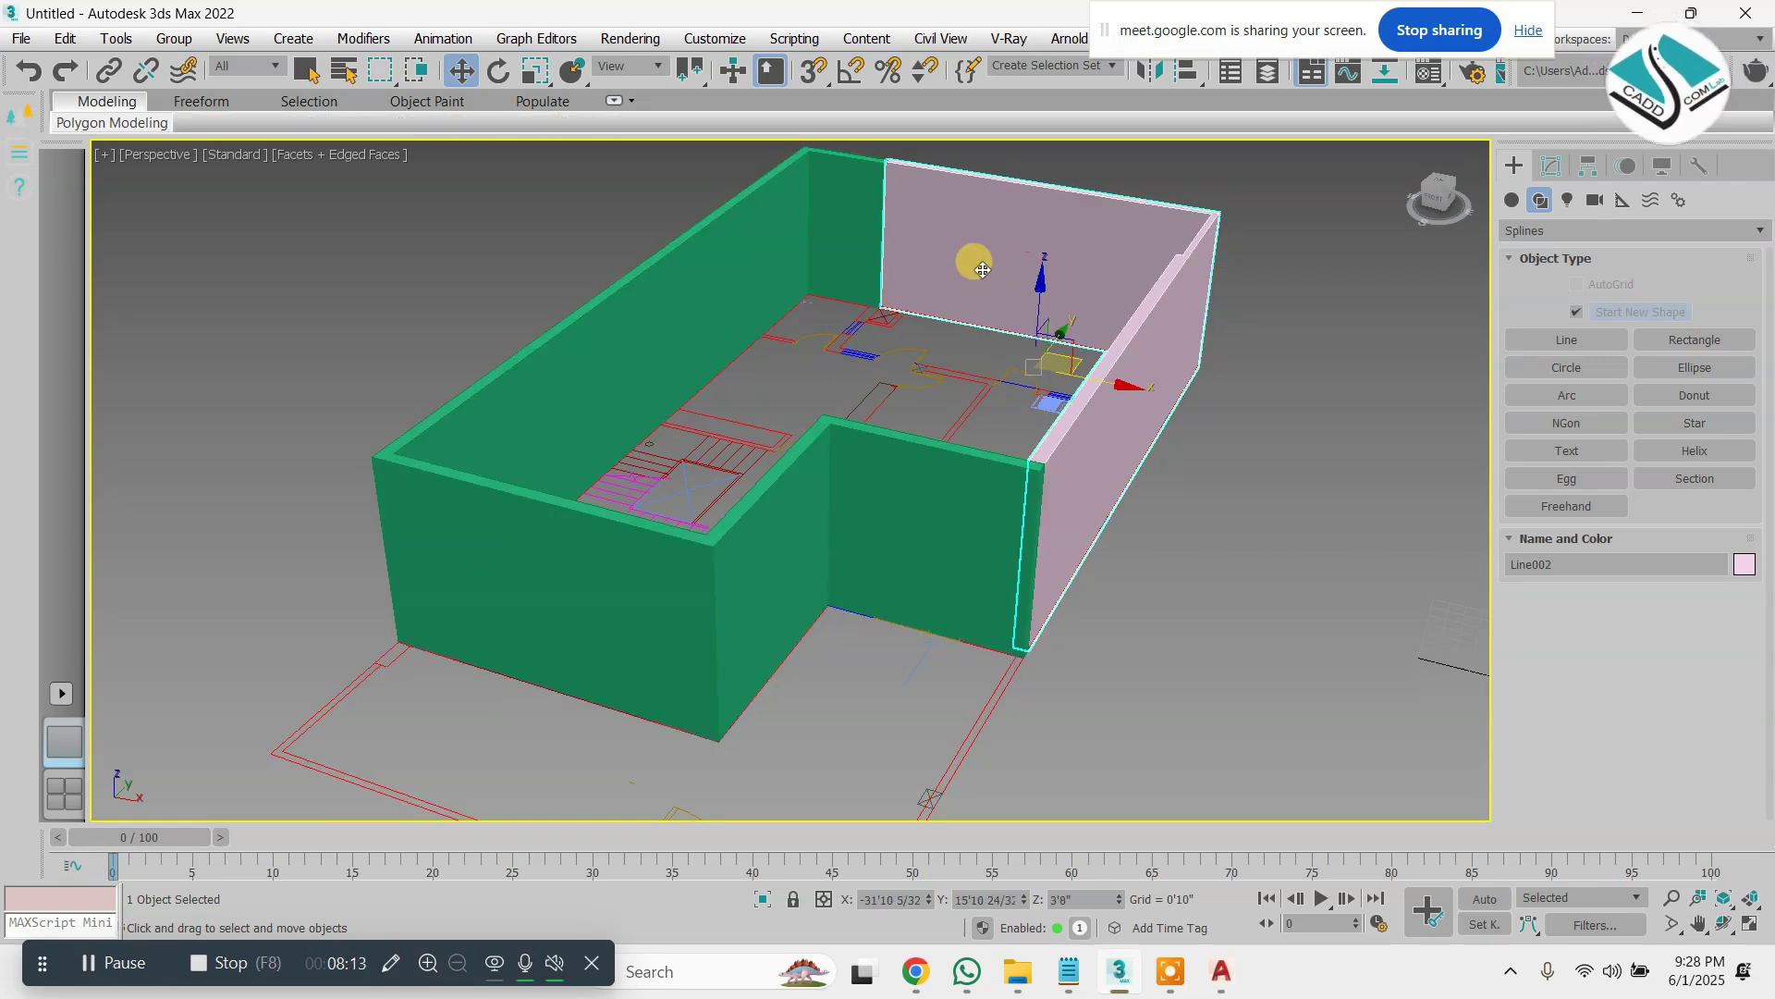
{"action": "key", "text": "Delete"}
{"action": "left_click", "coordinate": [830, 251]}
{"action": "key", "text": "Delete"}
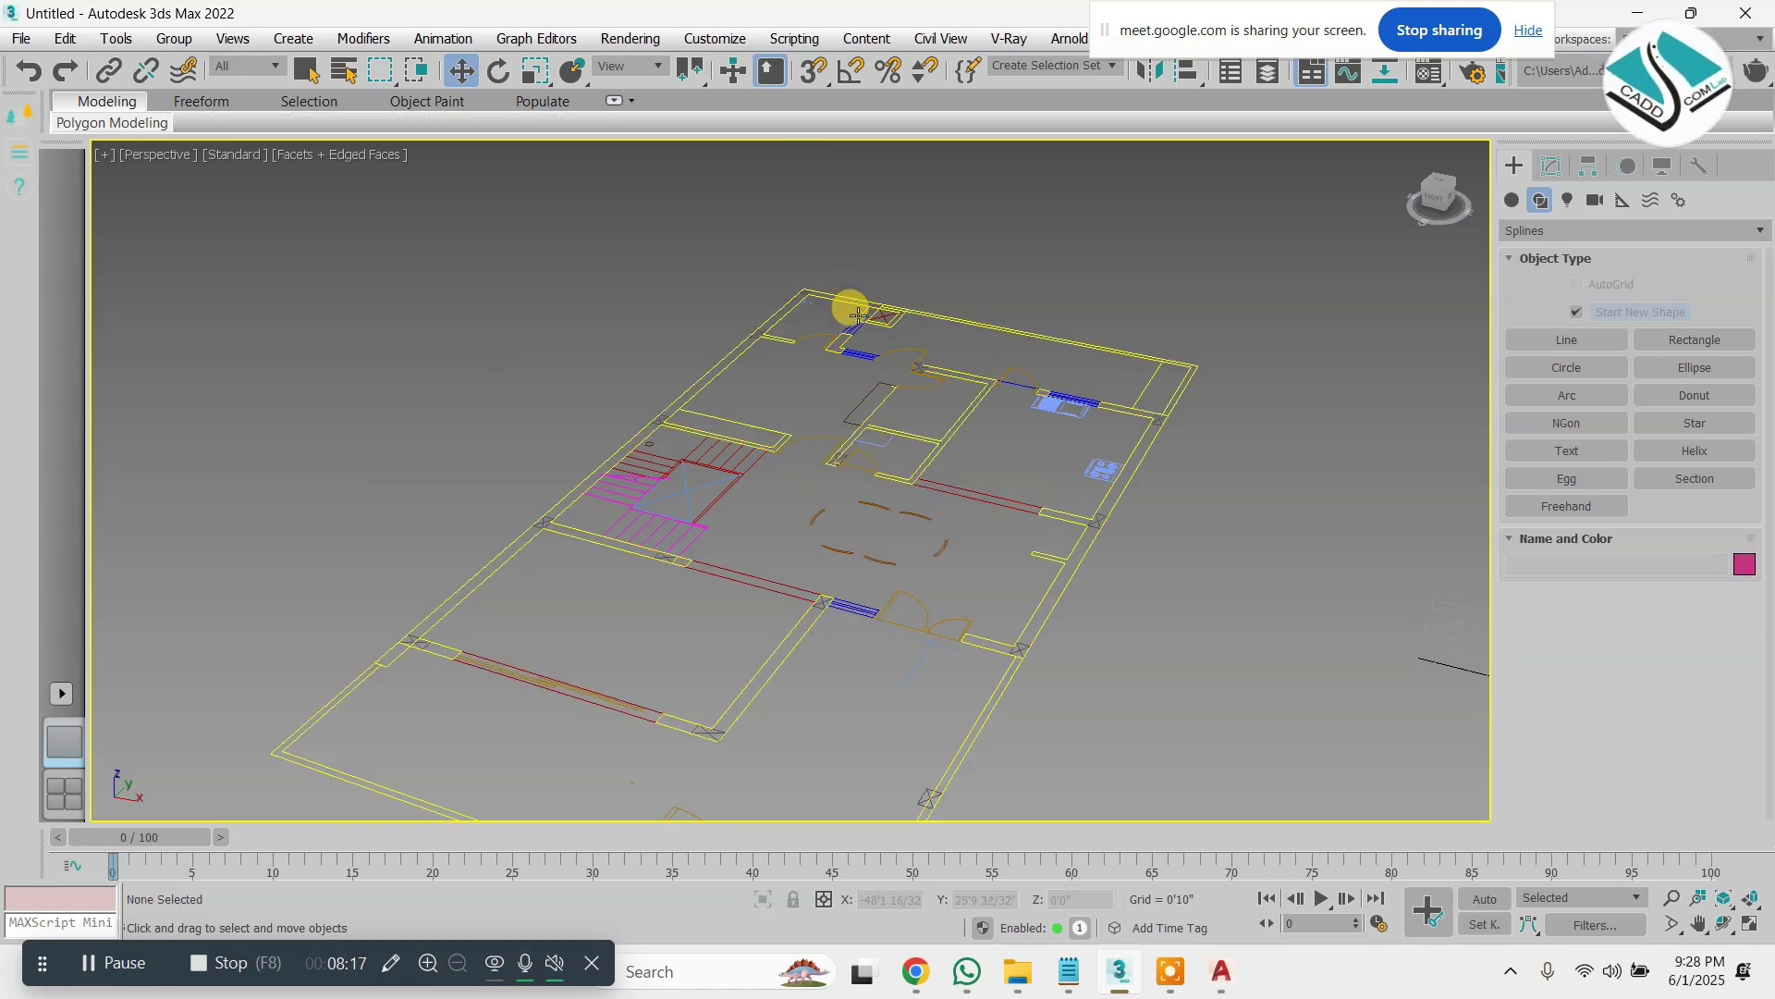
Switch to the top view with 3D snapping on and start the AEC Extended Wall tool over the first floor plan
{"action": "key", "text": "alt+w"}
{"action": "left_click", "coordinate": [592, 354]}
{"action": "key", "text": "alt+w"}
{"action": "middle_click_drag", "start_coordinate": [642, 324], "coordinate": [682, 318]}
{"action": "scroll", "coordinate": [689, 235], "scroll_direction": "up", "scroll_amount": 2}
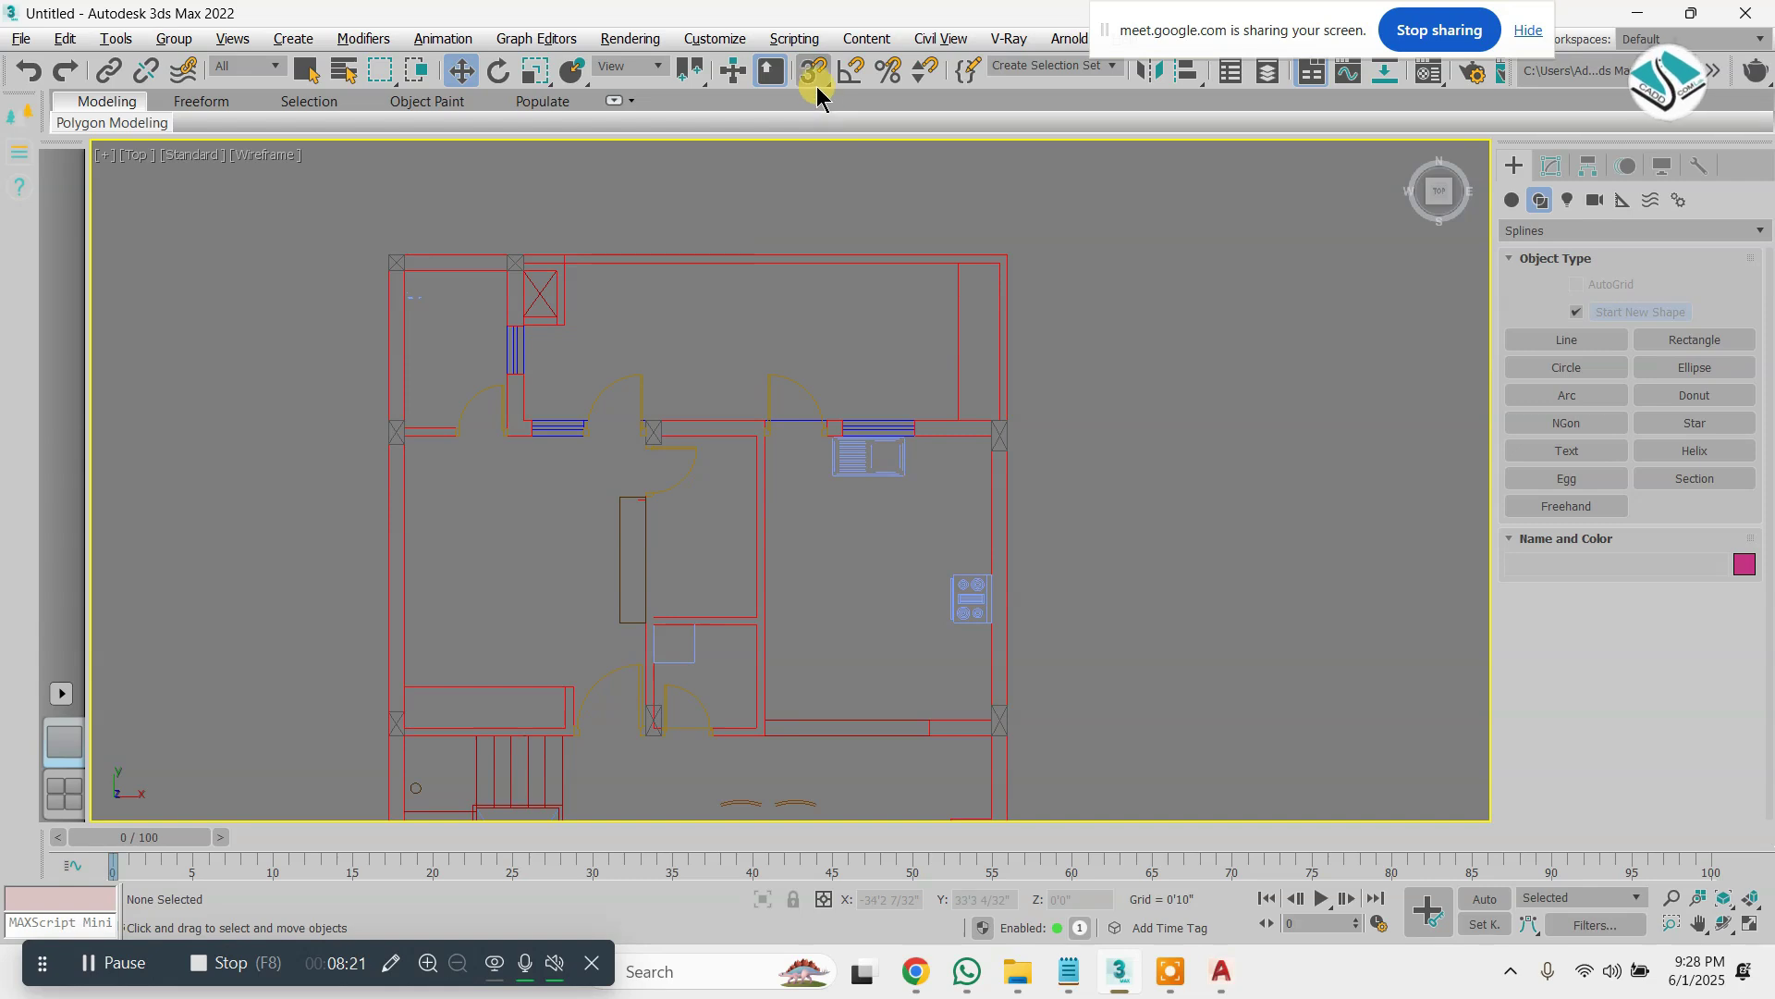
{"action": "left_click", "coordinate": [1631, 231]}
{"action": "left_click", "coordinate": [1511, 200]}
{"action": "left_click", "coordinate": [1577, 231]}
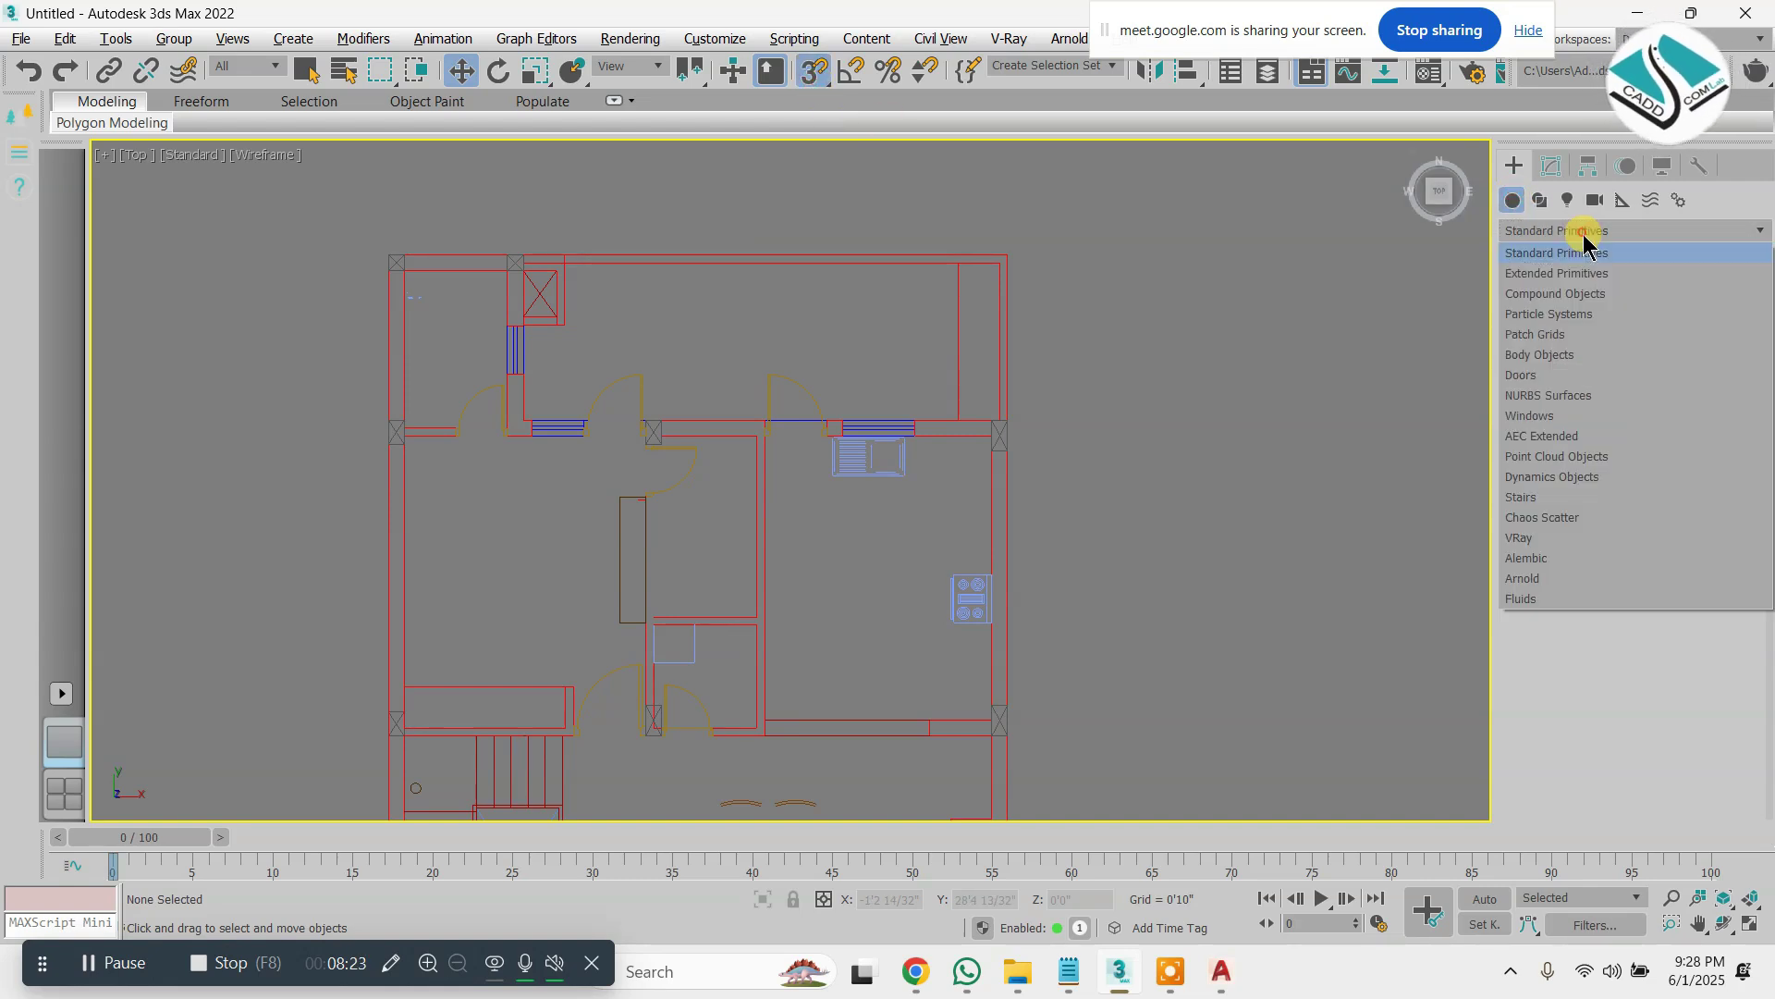
{"action": "left_click", "coordinate": [1558, 440]}
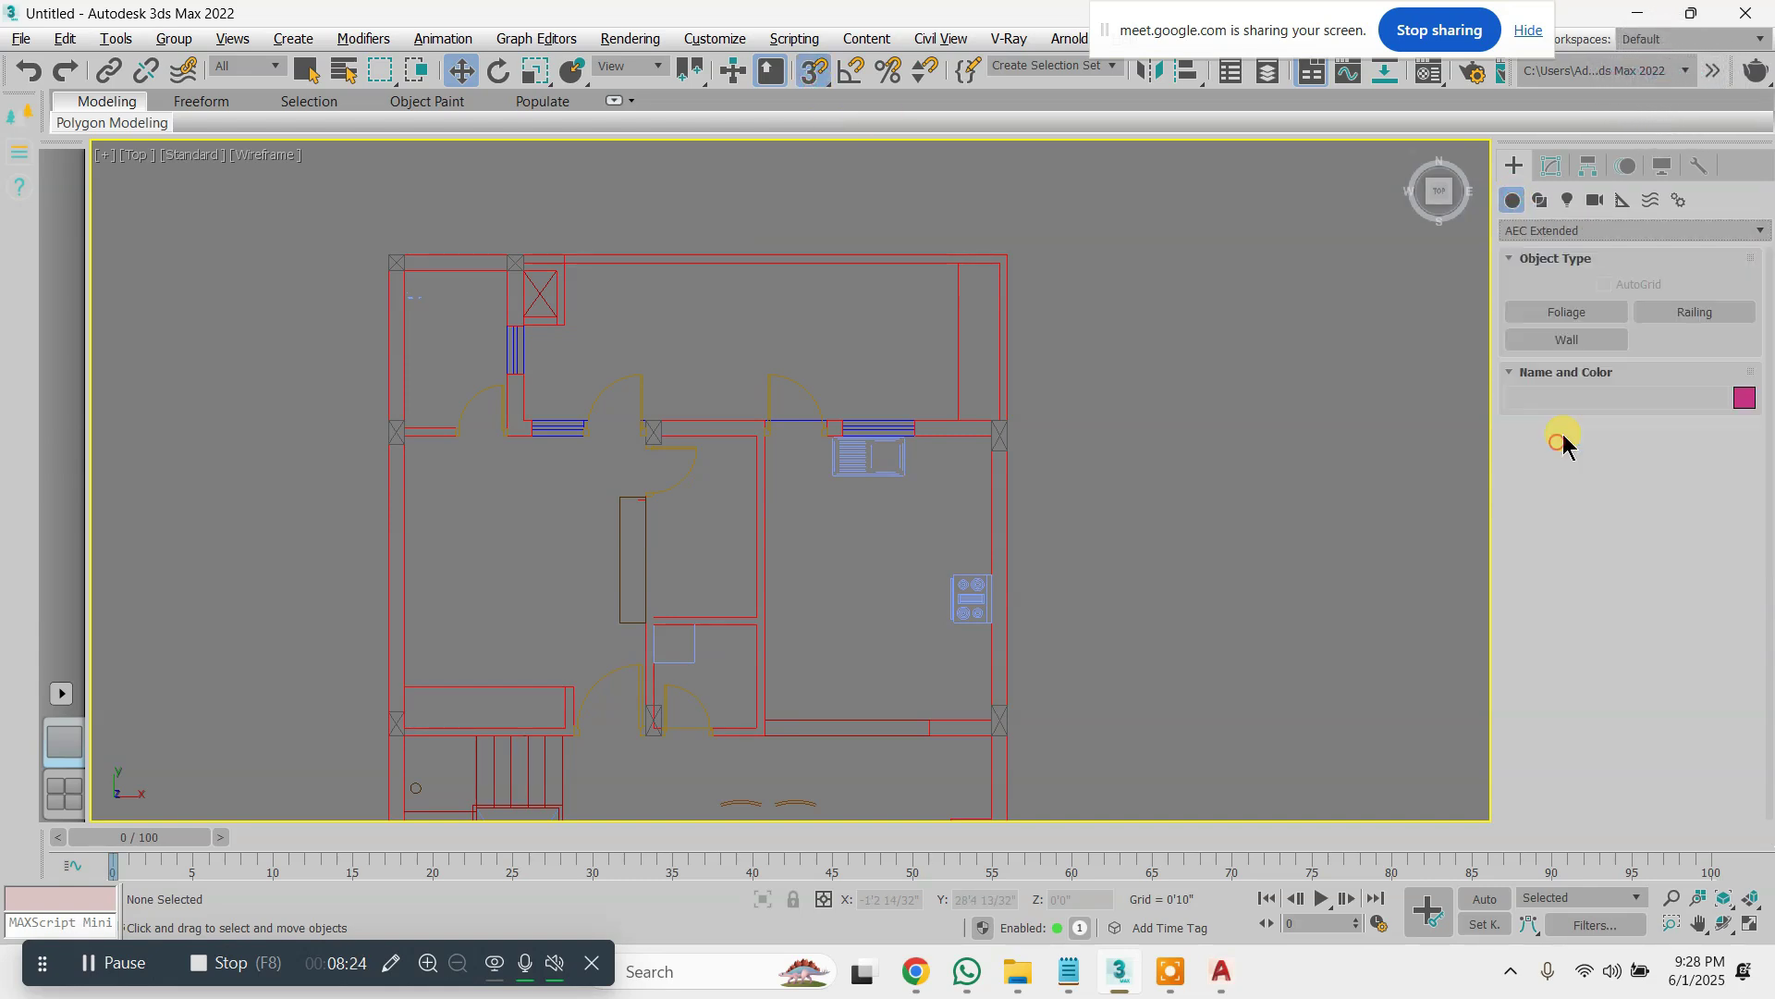
{"action": "left_click", "coordinate": [1567, 342]}
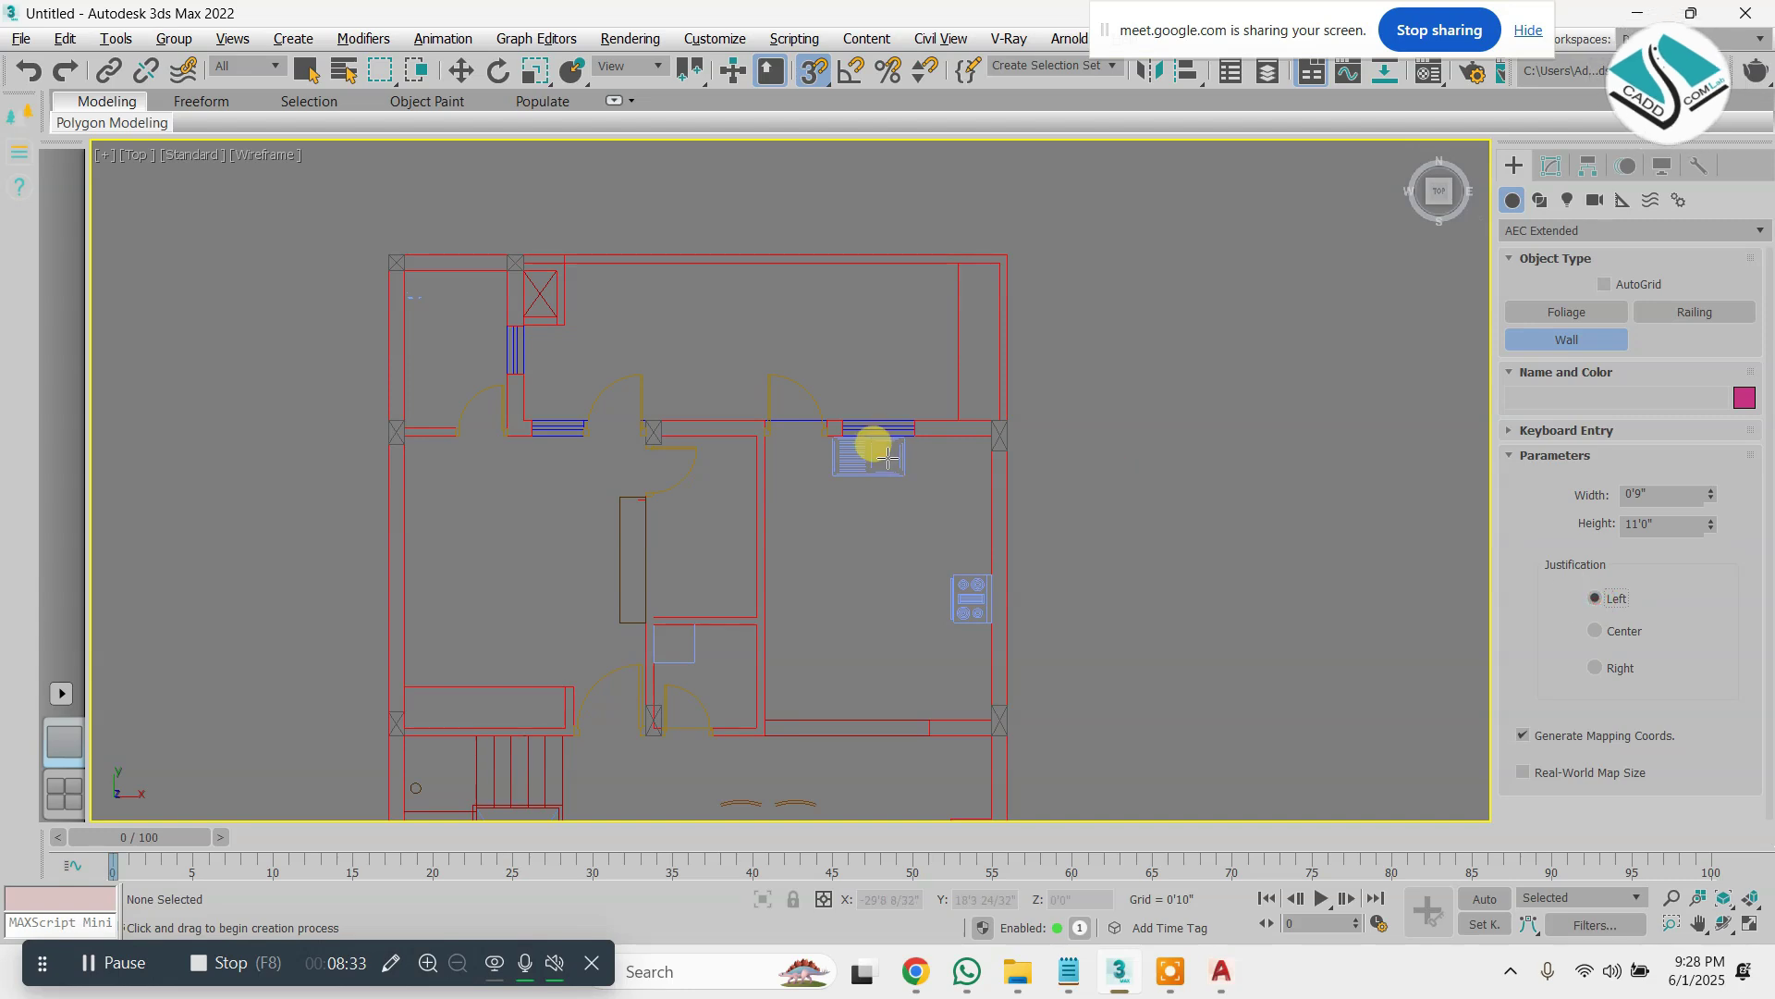
Try the Left, Center and Right wall justifications from the column beside the entrance door, cancel each trial and return to Left
{"action": "scroll", "coordinate": [705, 674], "scroll_direction": "down", "scroll_amount": 3}
{"action": "scroll", "coordinate": [777, 409], "scroll_direction": "up", "scroll_amount": 8}
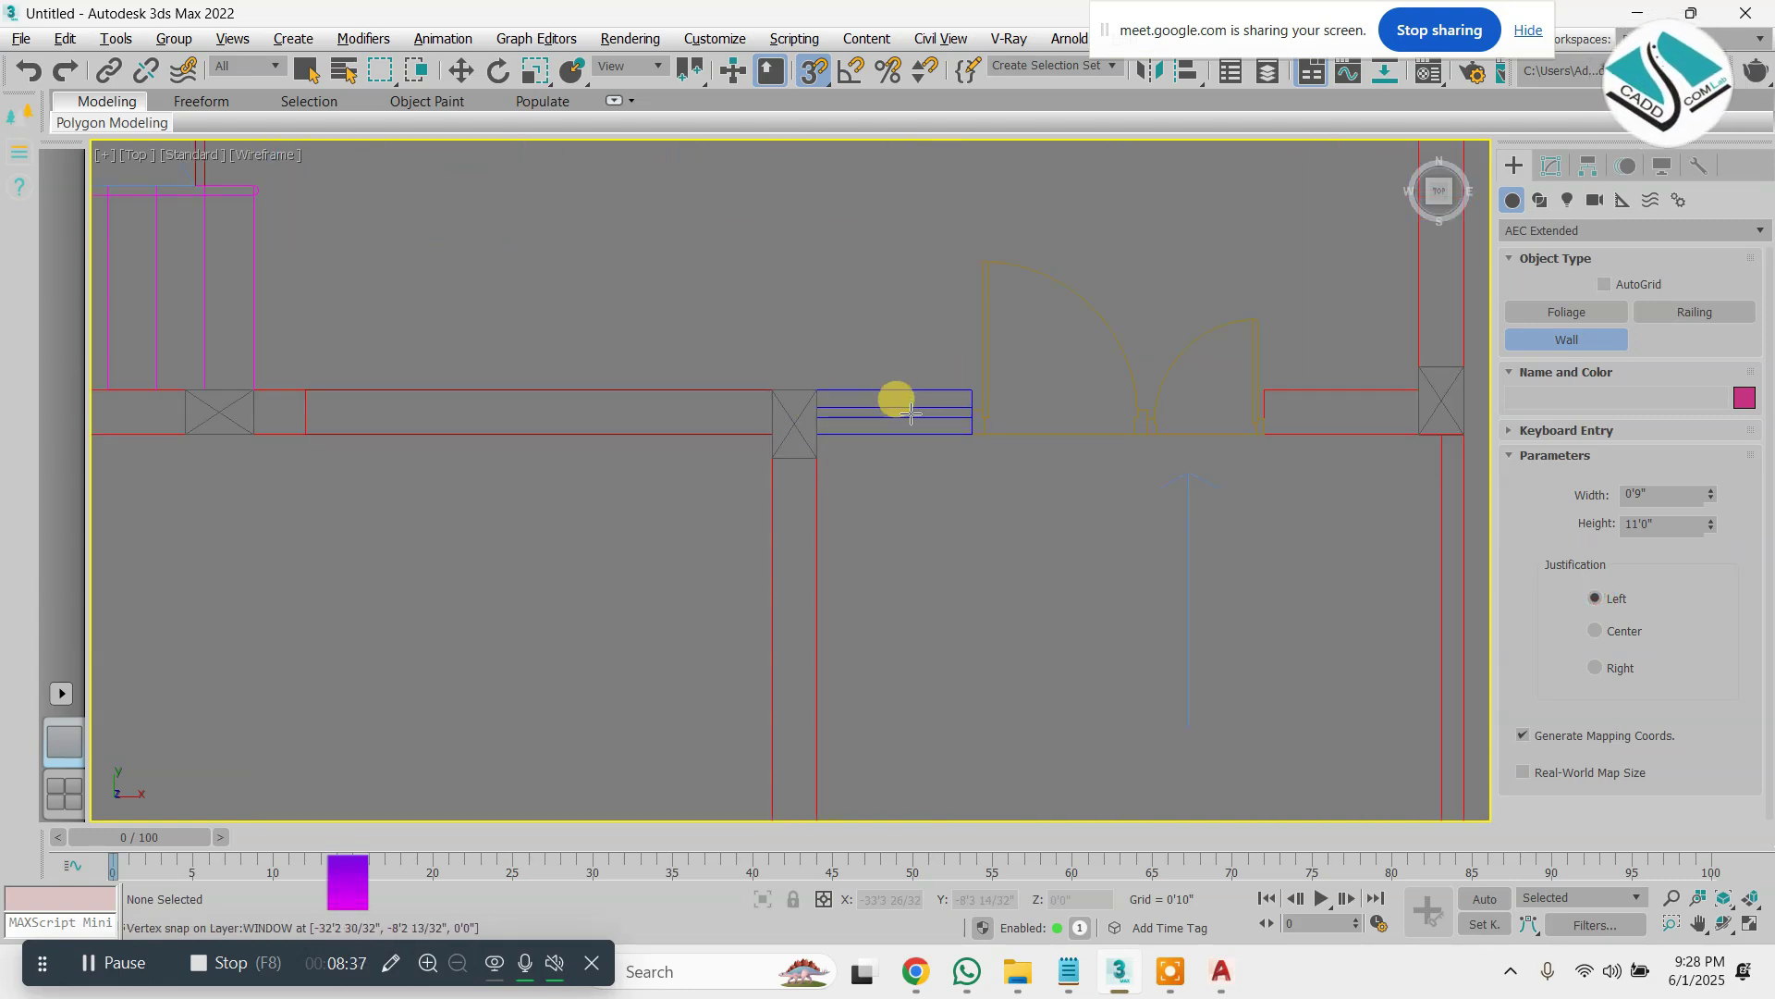
{"action": "middle_click_drag", "start_coordinate": [900, 395], "coordinate": [753, 396]}
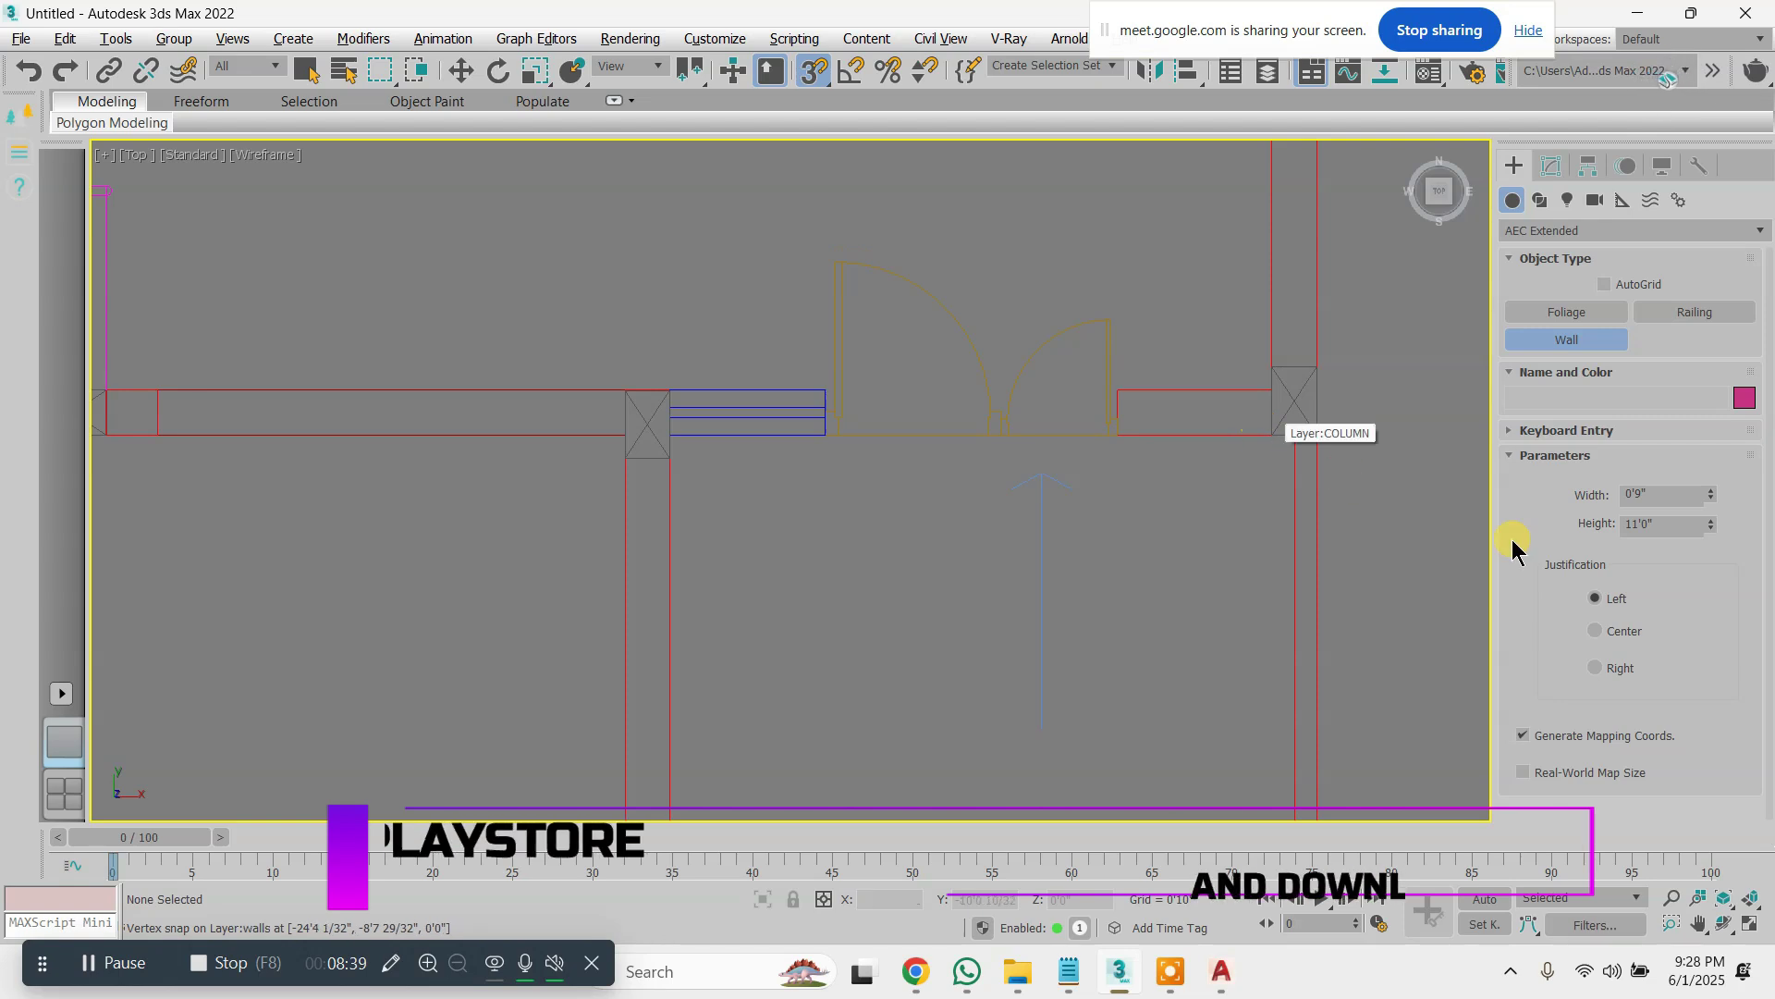
{"action": "left_click", "coordinate": [1273, 434]}
{"action": "scroll", "coordinate": [1267, 427], "scroll_direction": "up", "scroll_amount": 4}
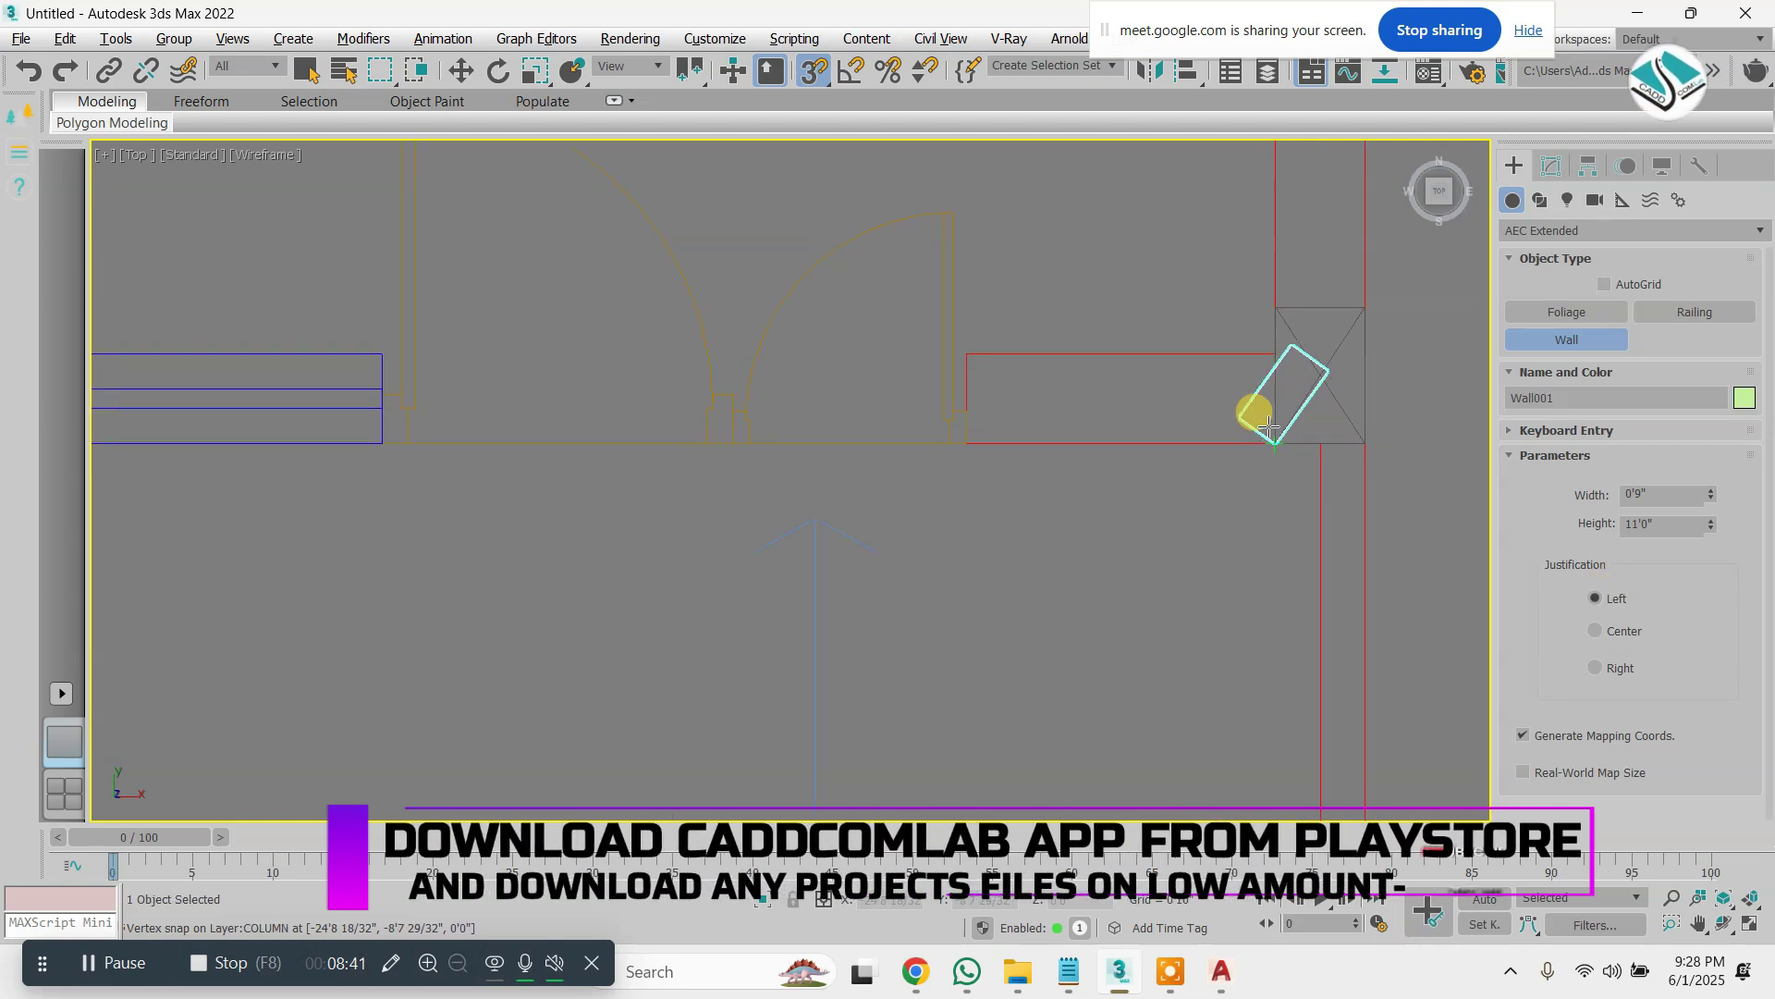
{"action": "right_click", "coordinate": [961, 434]}
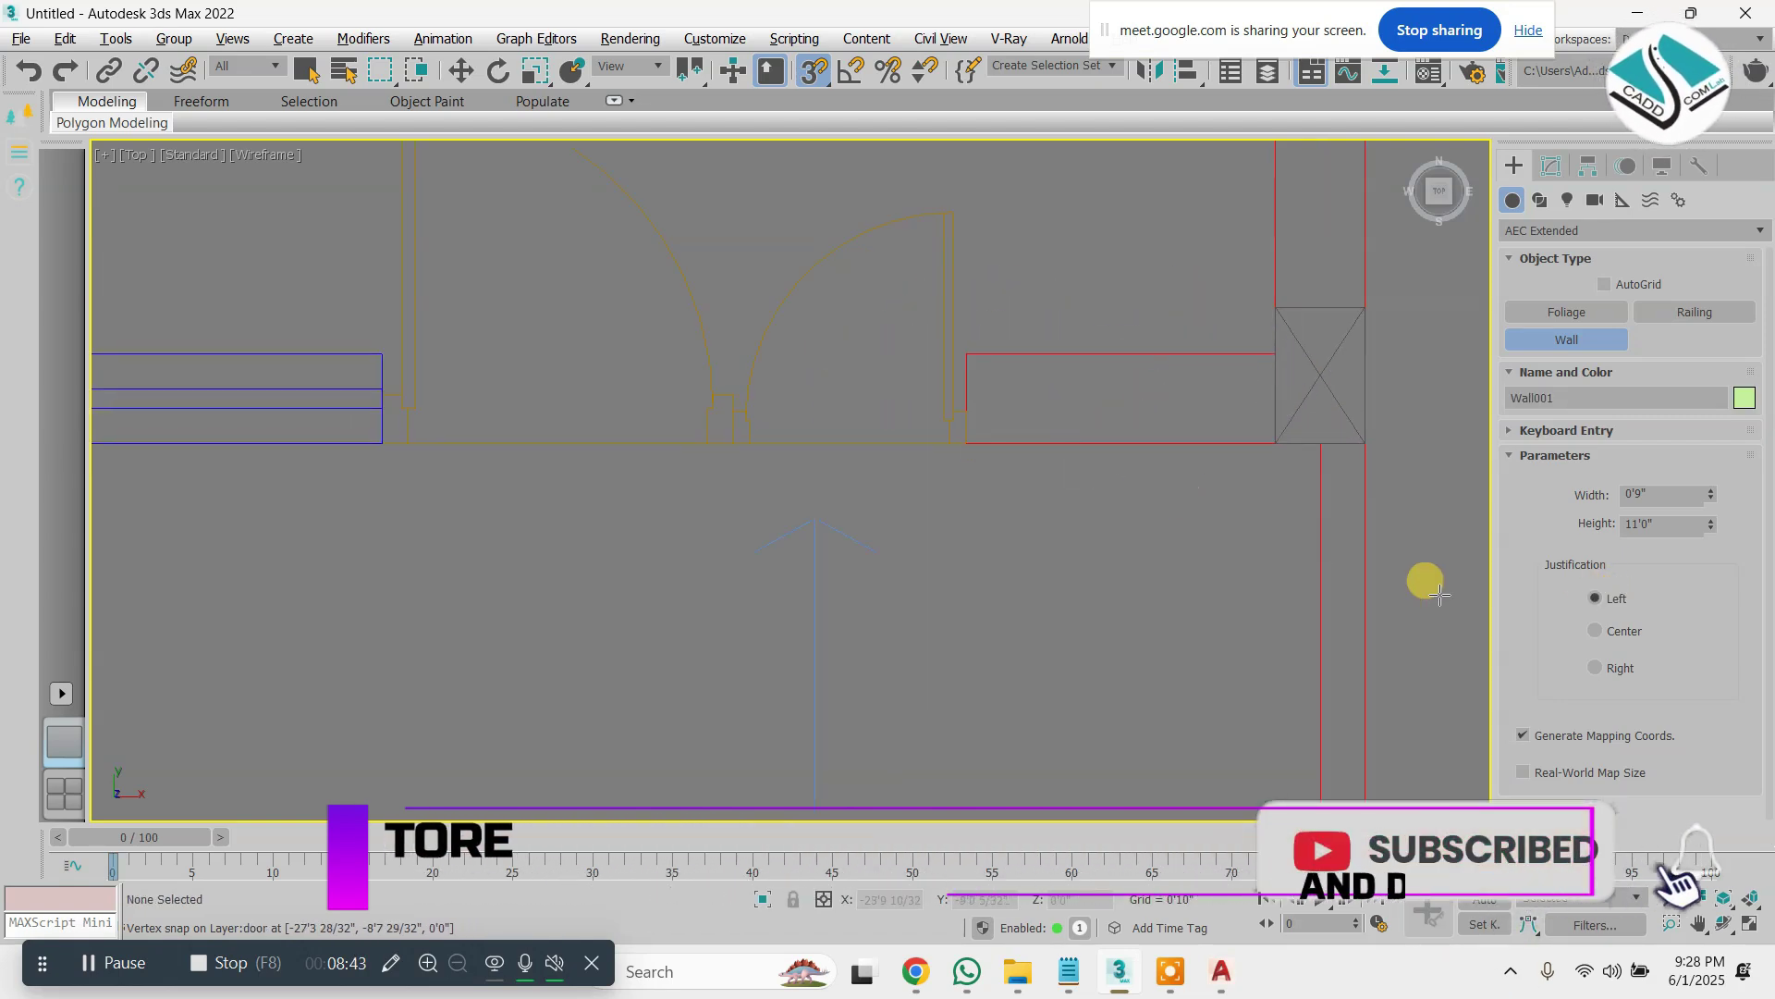
{"action": "left_click", "coordinate": [1620, 627]}
{"action": "left_click", "coordinate": [1293, 443]}
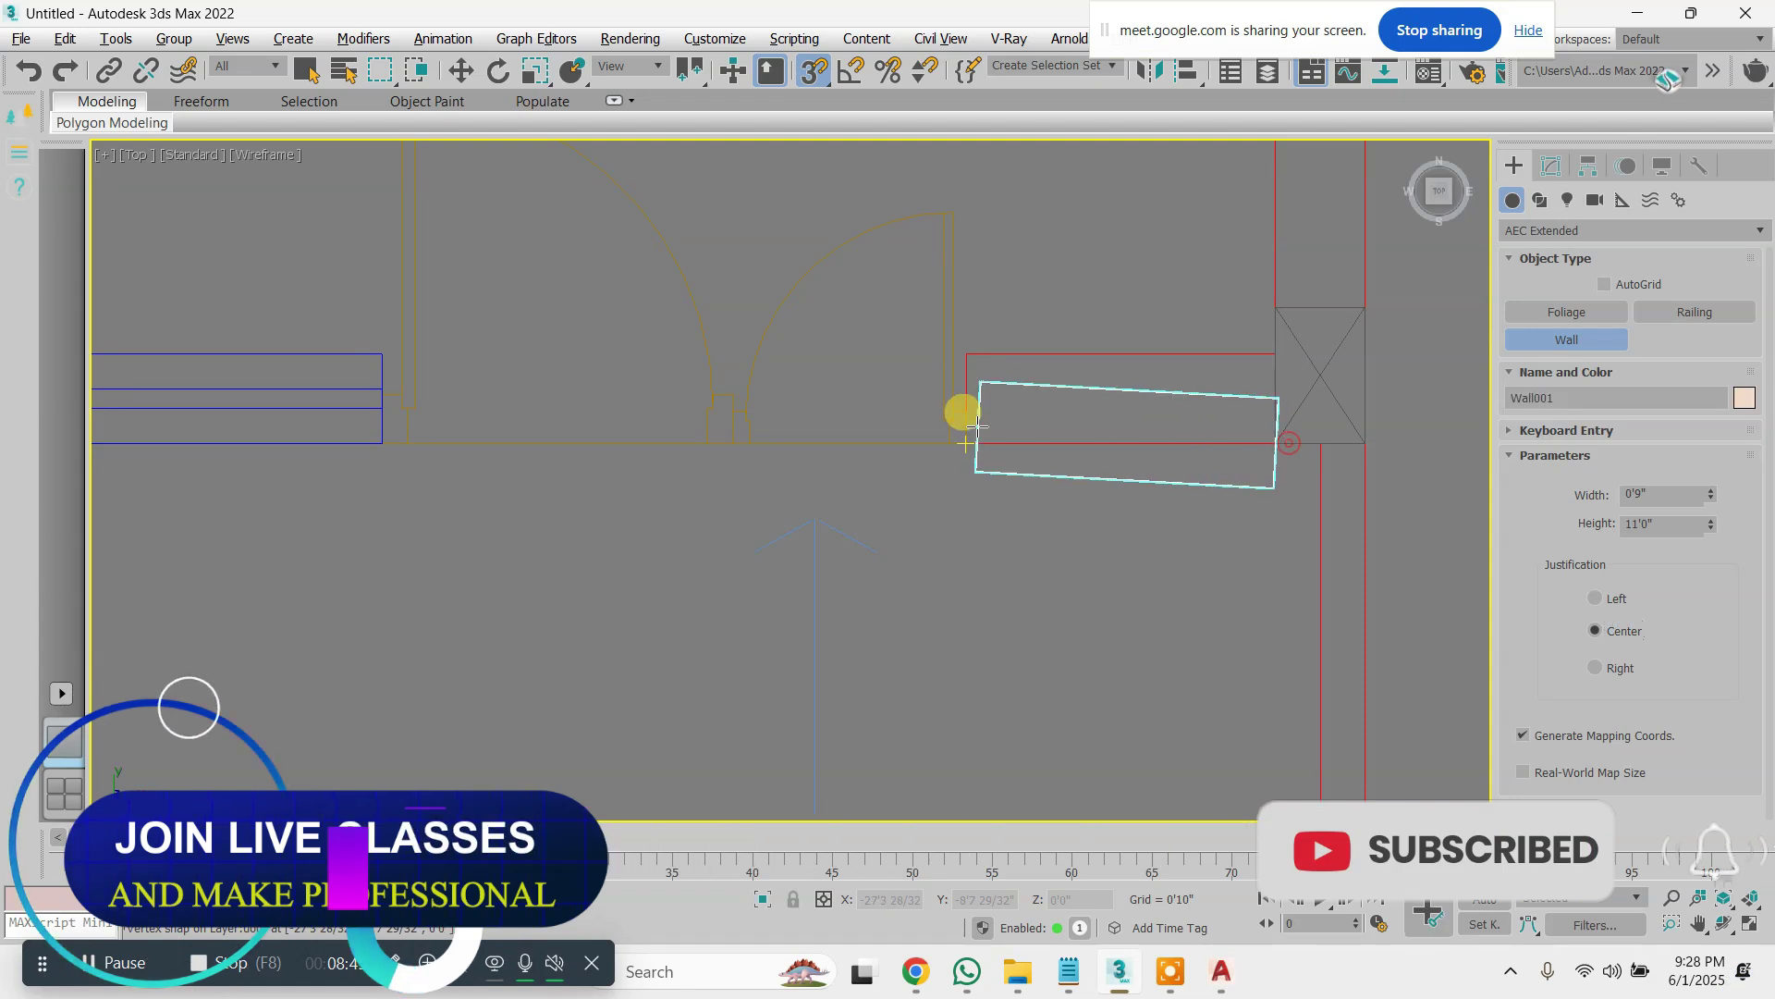
{"action": "right_click", "coordinate": [962, 432]}
{"action": "left_click", "coordinate": [1596, 667]}
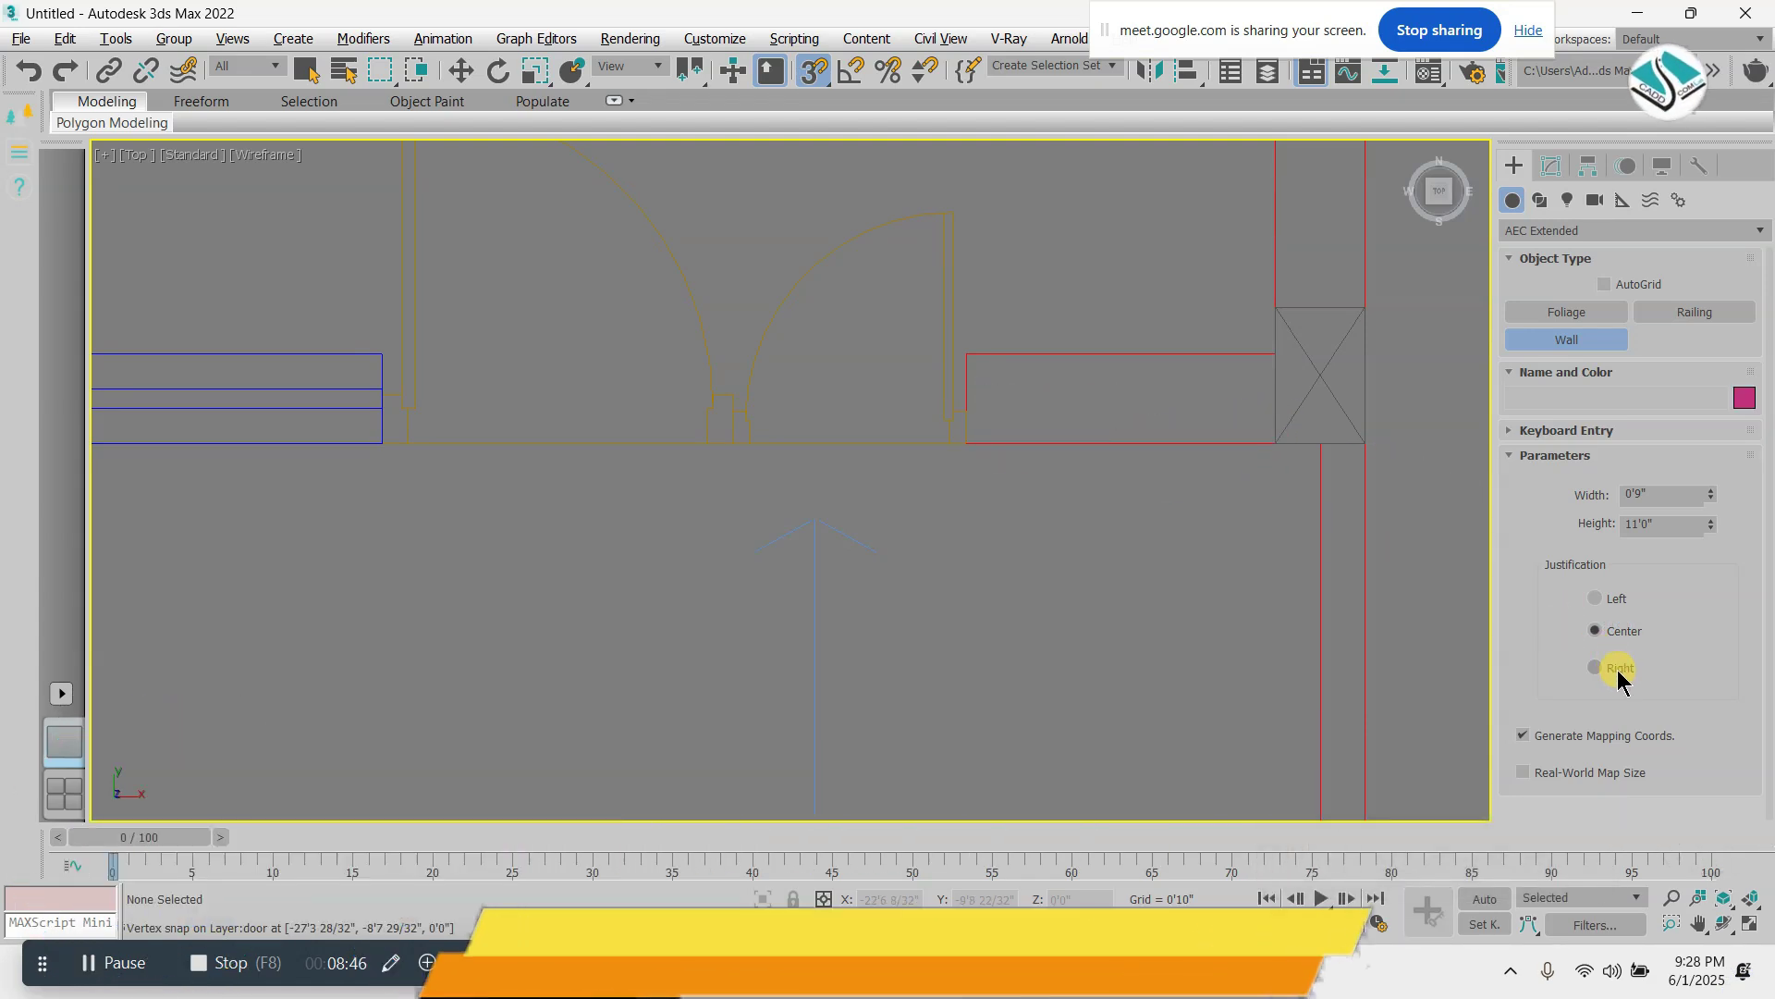
{"action": "left_click", "coordinate": [1274, 444]}
{"action": "right_click", "coordinate": [1480, 555]}
{"action": "left_click", "coordinate": [1595, 598]}
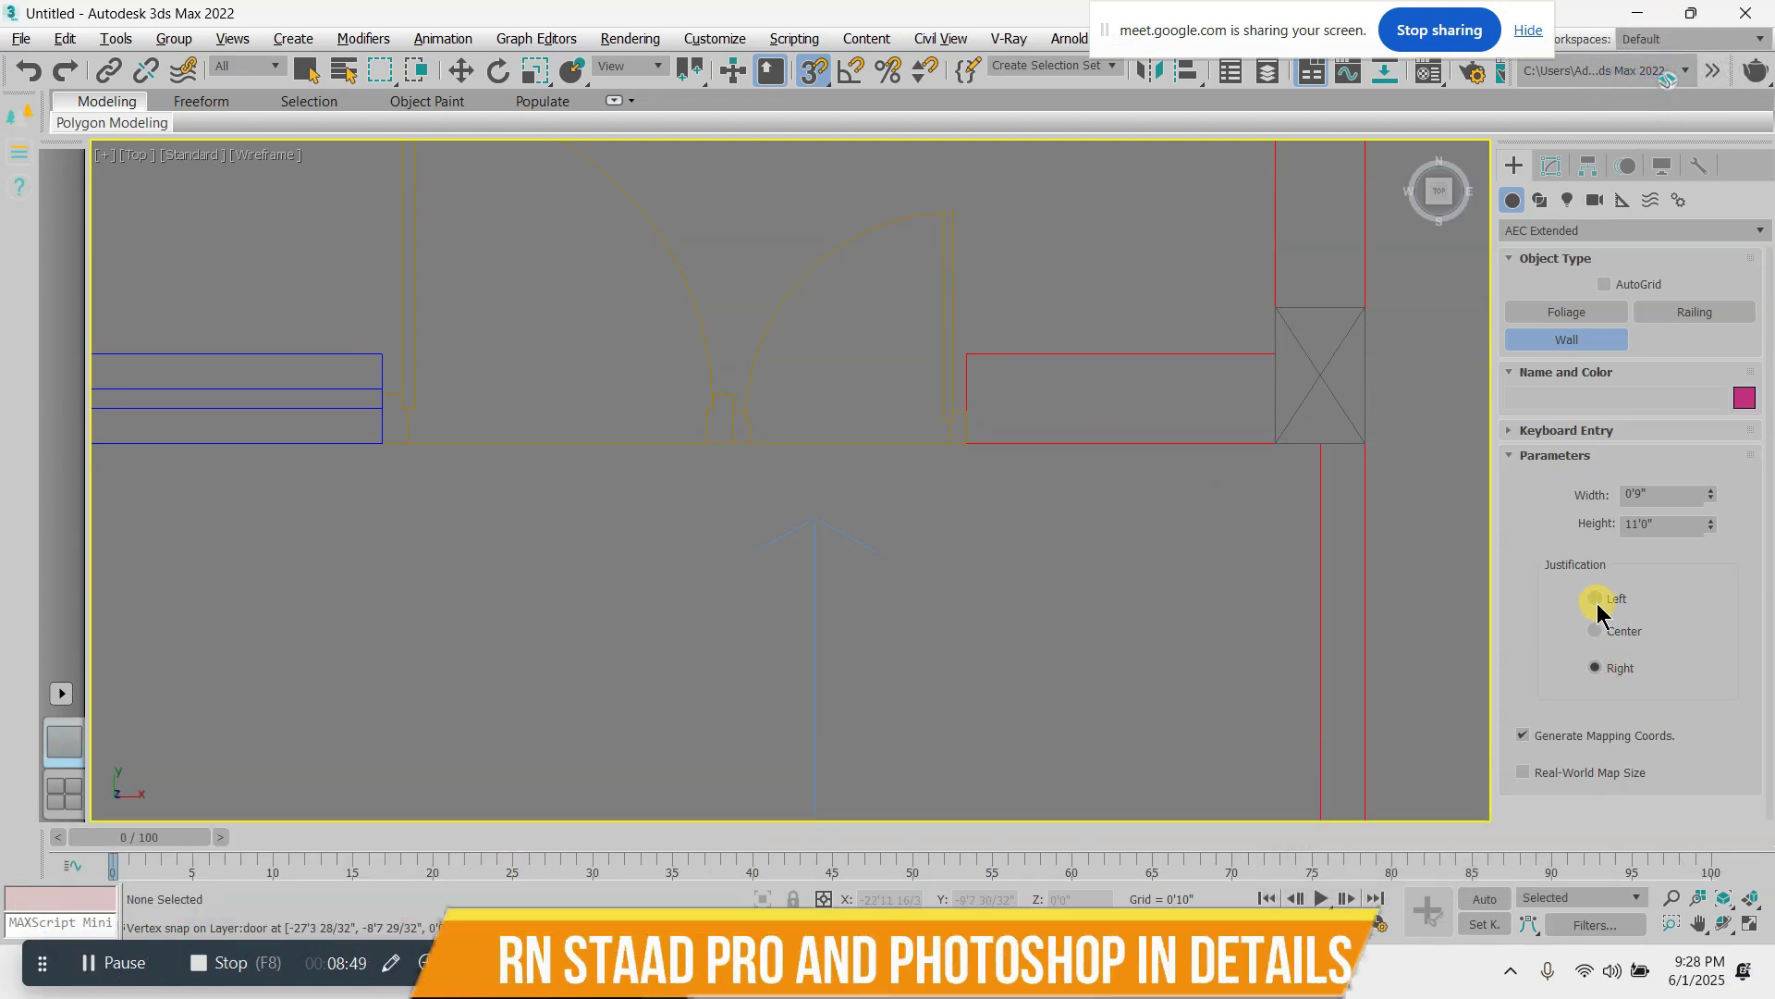
Draw a left-justified wall from the column beside the entrance door, across the door and window, to the far side of the next column
{"action": "left_click", "coordinate": [1277, 444]}
{"action": "middle_click_drag", "start_coordinate": [1101, 428], "coordinate": [1710, 448]}
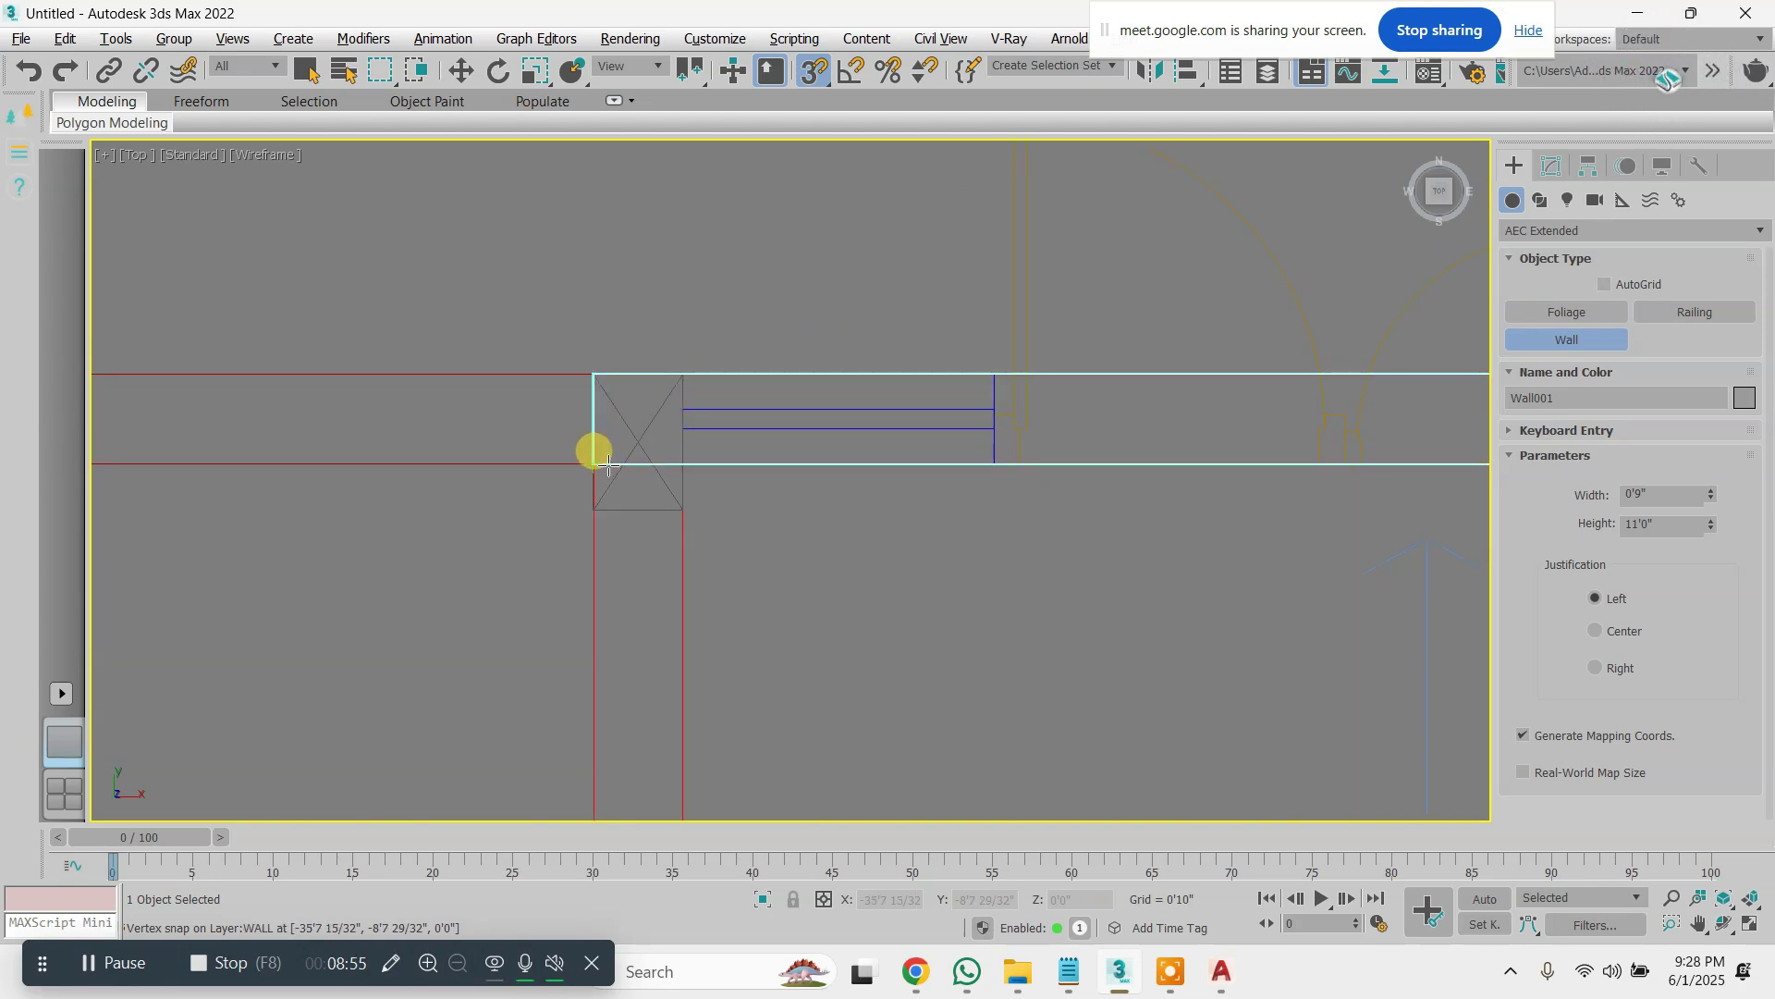
{"action": "left_click", "coordinate": [607, 466]}
{"action": "right_click", "coordinate": [716, 480]}
Draw a wall along the plan lines from the column beside the entrance window forward to the front corner column
{"action": "left_click", "coordinate": [685, 483]}
{"action": "scroll", "coordinate": [753, 342], "scroll_direction": "down", "scroll_amount": 5}
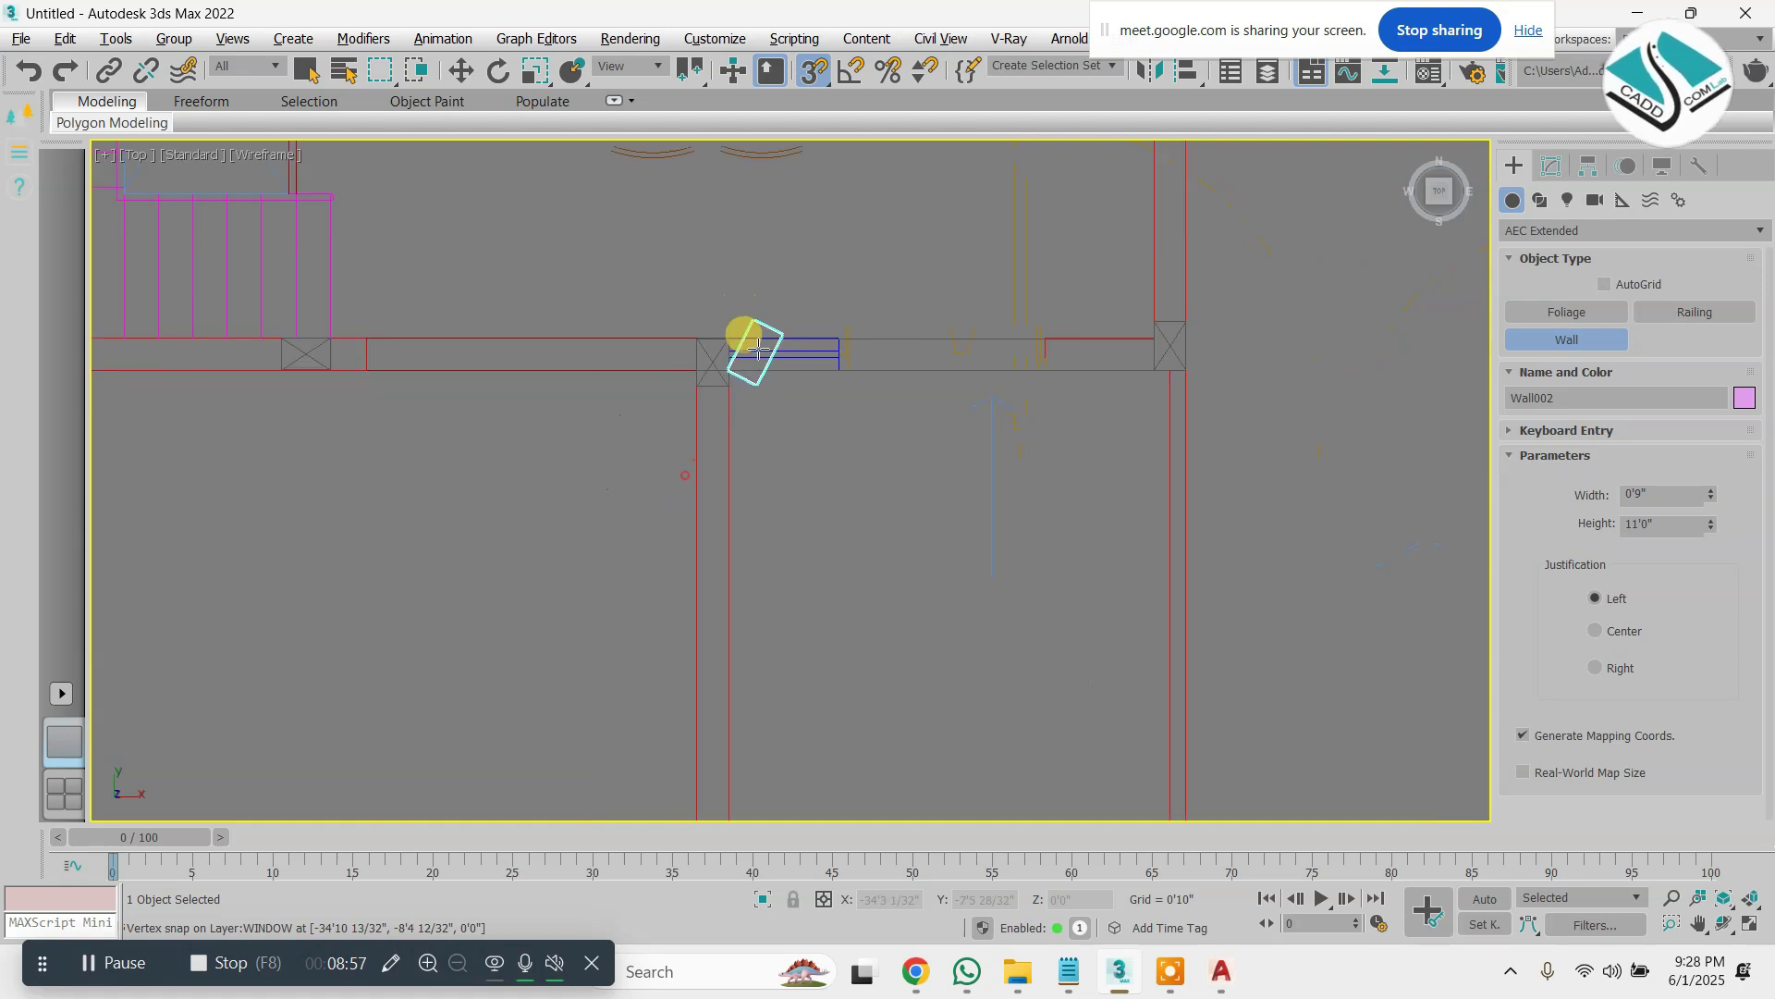
{"action": "middle_click_drag", "start_coordinate": [694, 665], "coordinate": [804, 353]}
{"action": "scroll", "coordinate": [809, 416], "scroll_direction": "up", "scroll_amount": 3}
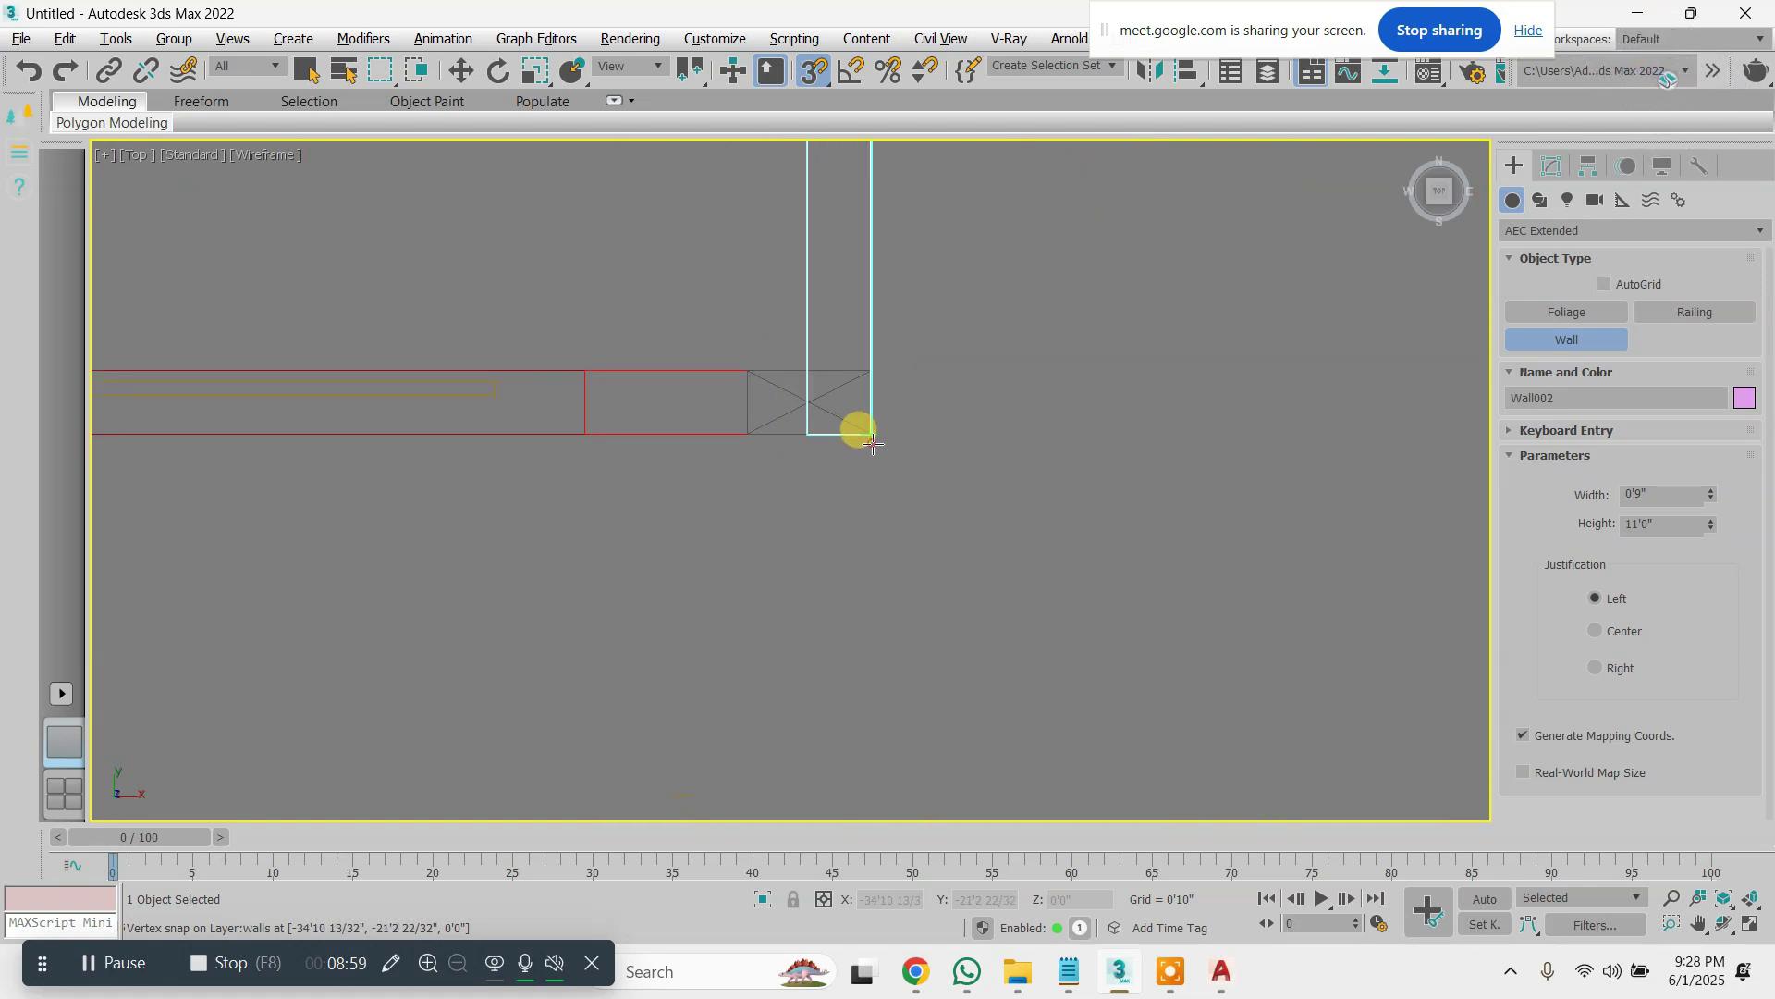
Draw the front wall from the front corner column across the opening to the plan's outer left edge
{"action": "left_click", "coordinate": [809, 443]}
{"action": "middle_click_drag", "start_coordinate": [389, 444], "coordinate": [1082, 494]}
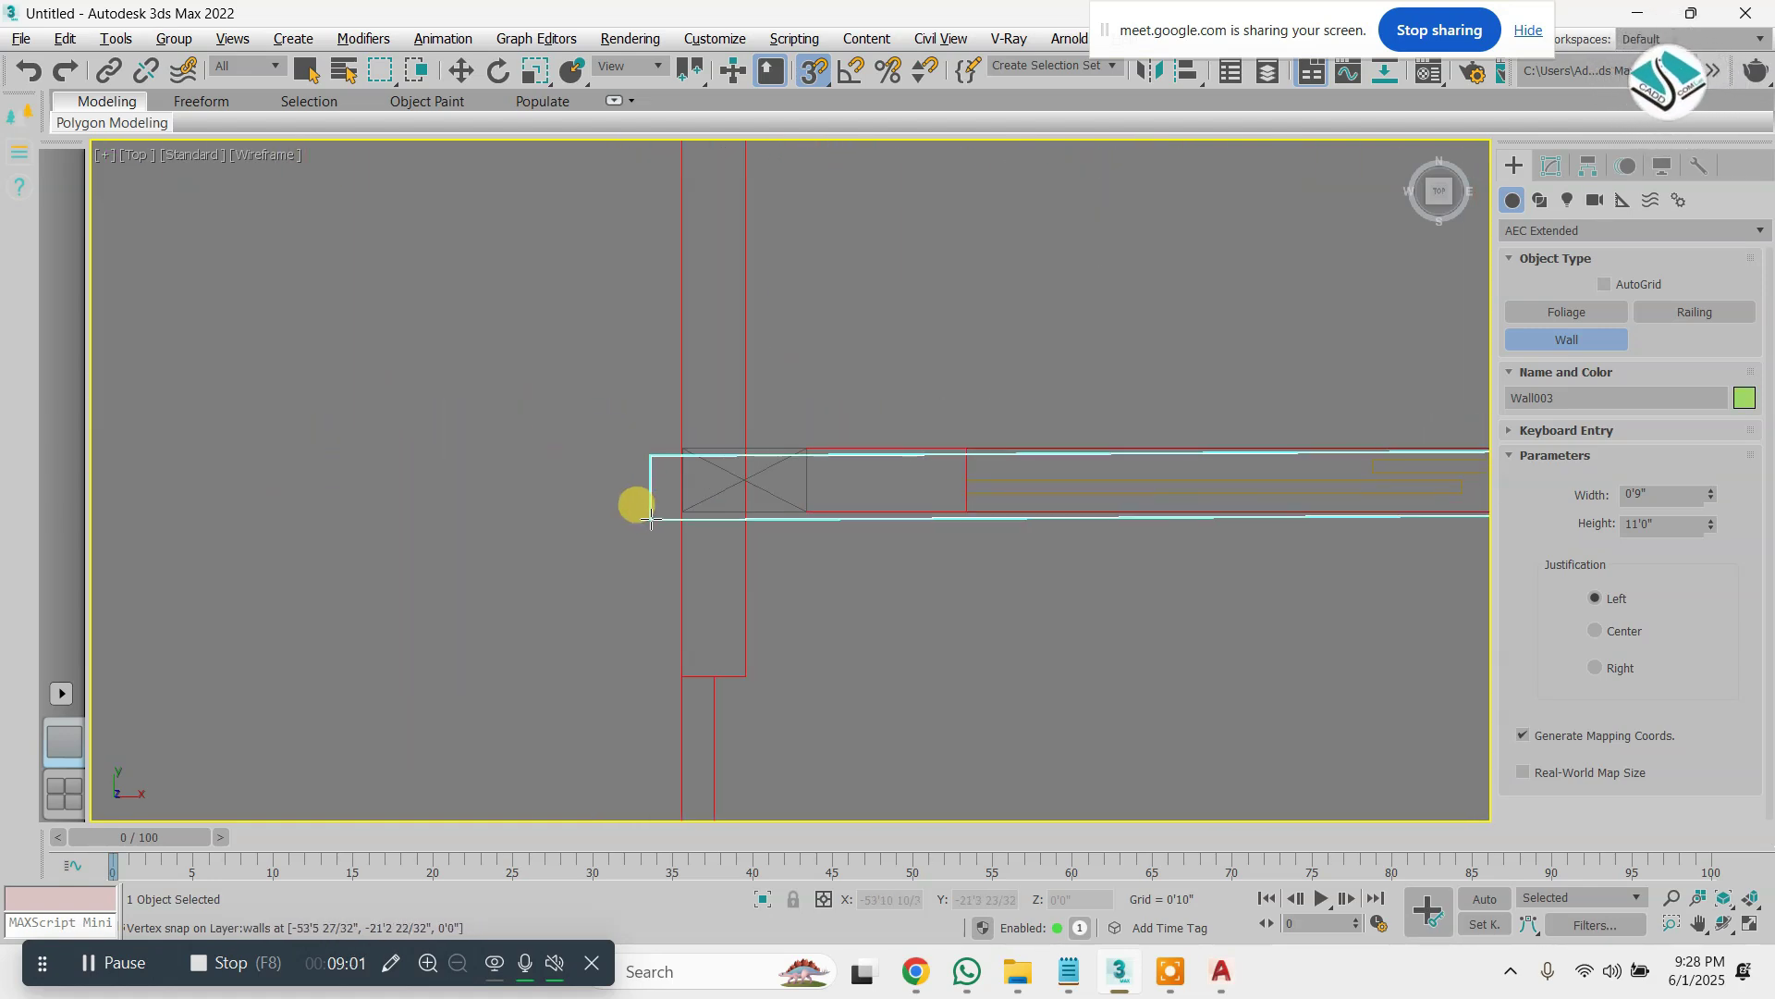
{"action": "left_click", "coordinate": [683, 509]}
{"action": "right_click", "coordinate": [682, 499]}
Draw the long left outer wall from the front-left column up to the plan's rear-left corner
{"action": "left_click", "coordinate": [681, 450]}
{"action": "scroll", "coordinate": [754, 558], "scroll_direction": "down", "scroll_amount": 9}
{"action": "middle_click_drag", "start_coordinate": [735, 268], "coordinate": [714, 467]}
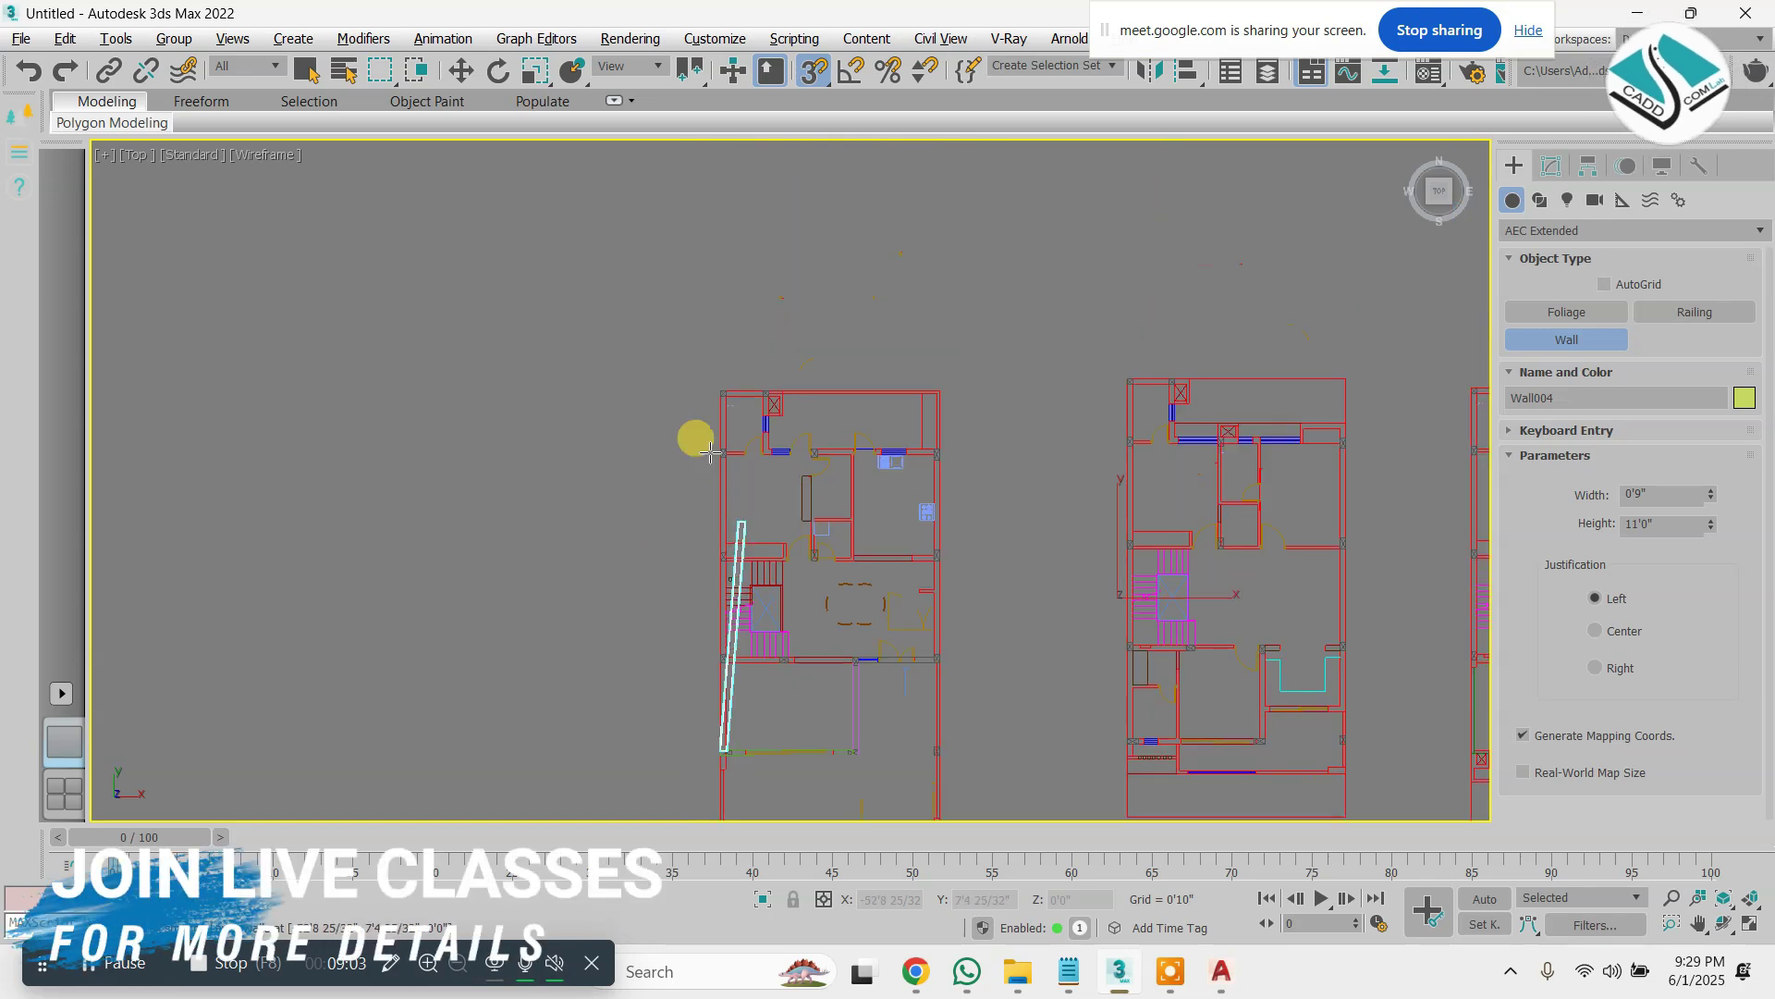
{"action": "scroll", "coordinate": [707, 395], "scroll_direction": "up", "scroll_amount": 5}
{"action": "scroll", "coordinate": [749, 372], "scroll_direction": "up", "scroll_amount": 3}
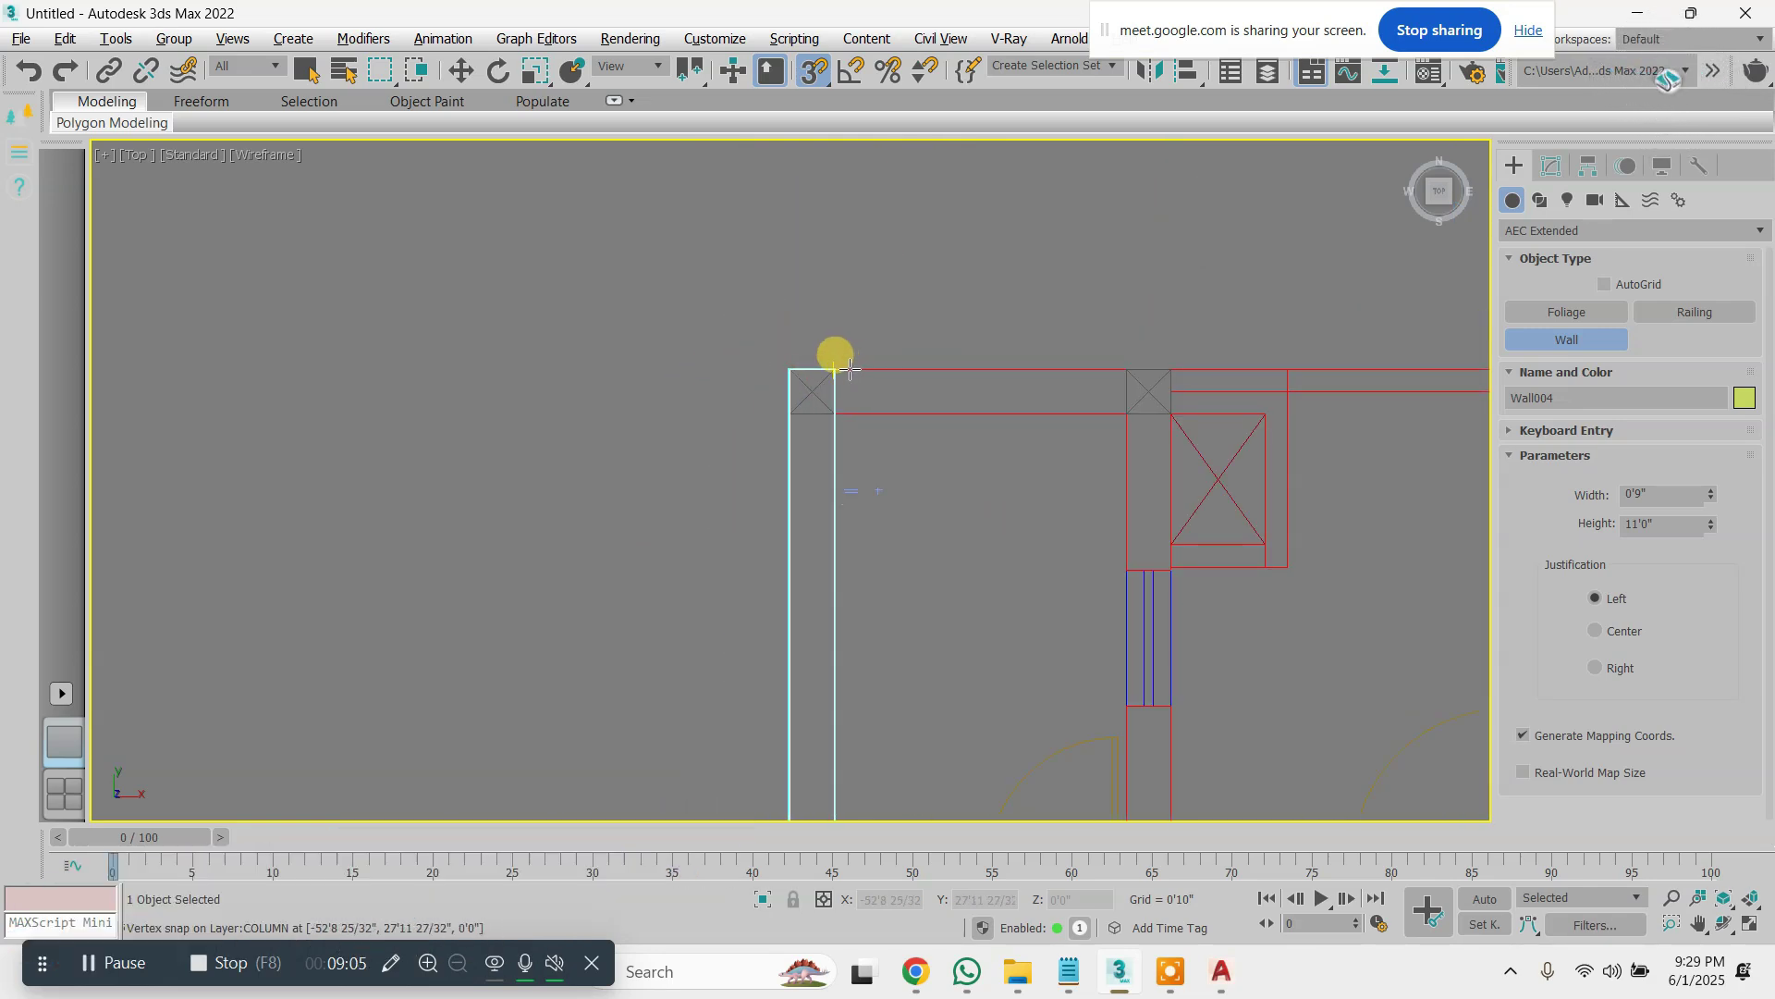
Draw the rear outer wall from the rear-left corner column across to the plan's rear-right corner
{"action": "left_click", "coordinate": [843, 370]}
{"action": "middle_click_drag", "start_coordinate": [1313, 380], "coordinate": [879, 398]}
{"action": "scroll", "coordinate": [879, 397], "scroll_direction": "up", "scroll_amount": 3}
{"action": "scroll", "coordinate": [872, 364], "scroll_direction": "down", "scroll_amount": 5}
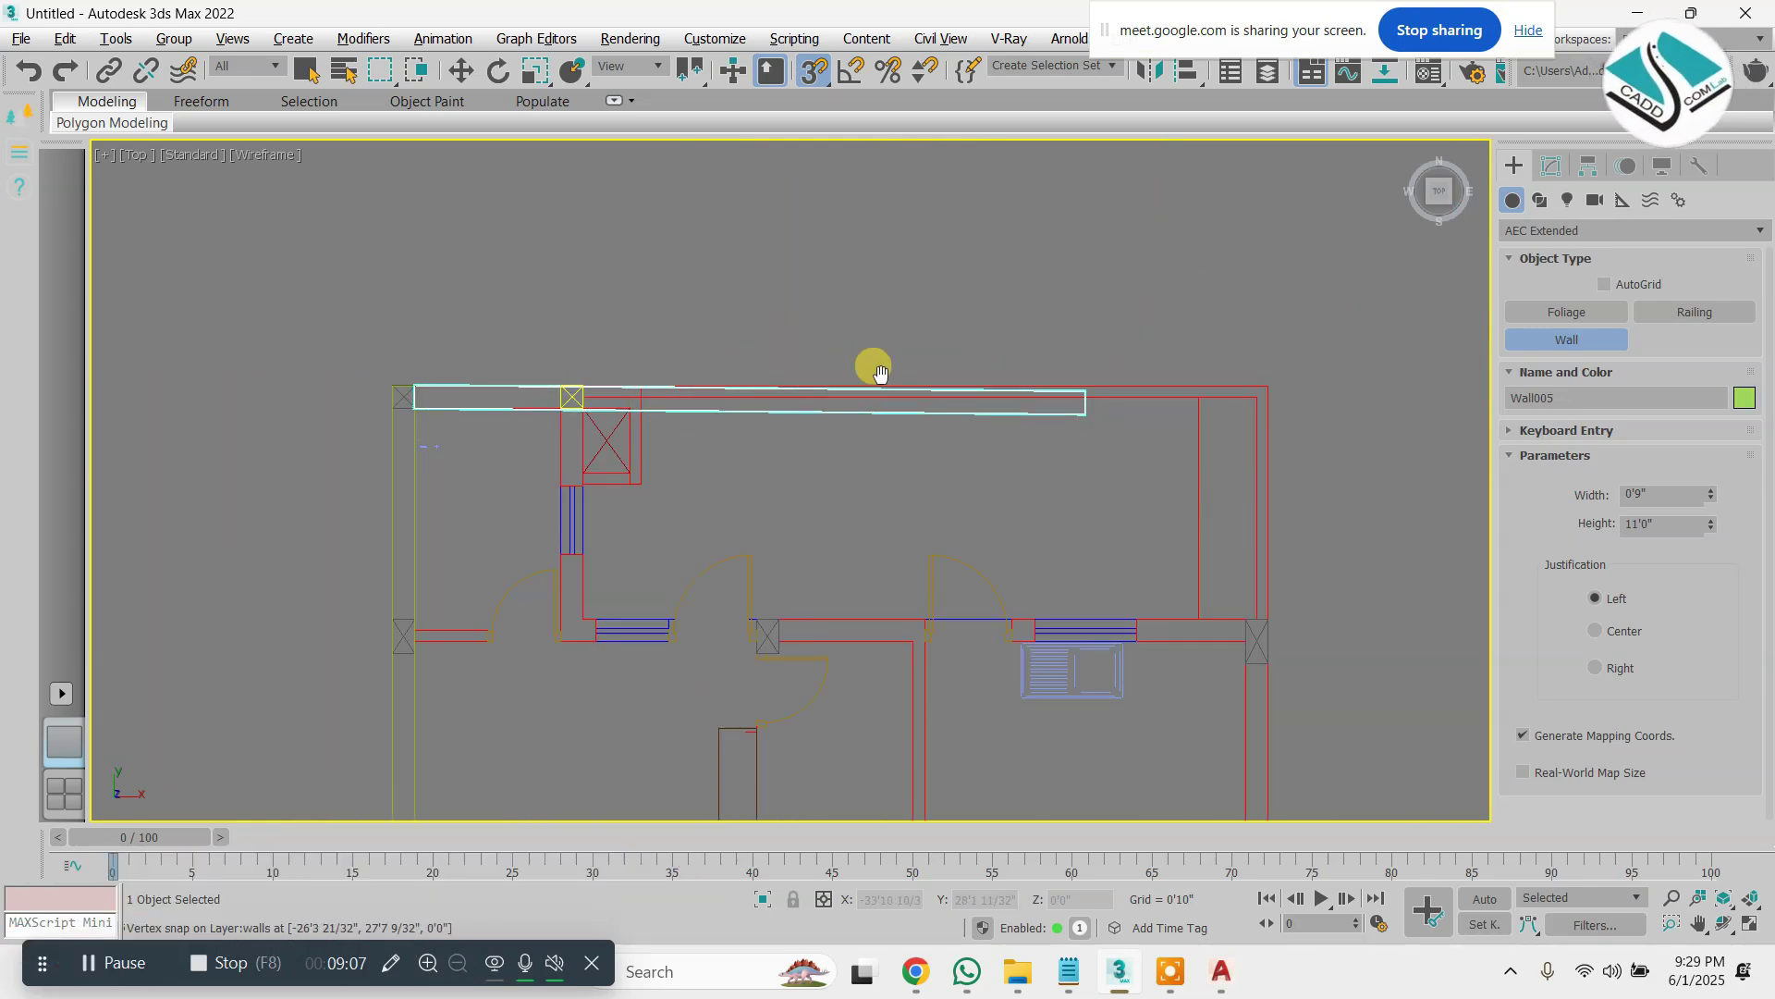
{"action": "scroll", "coordinate": [1085, 384], "scroll_direction": "up", "scroll_amount": 3}
Draw the right outer wall from the rear-right corner down to the column beside the entrance door
{"action": "left_click", "coordinate": [1199, 416]}
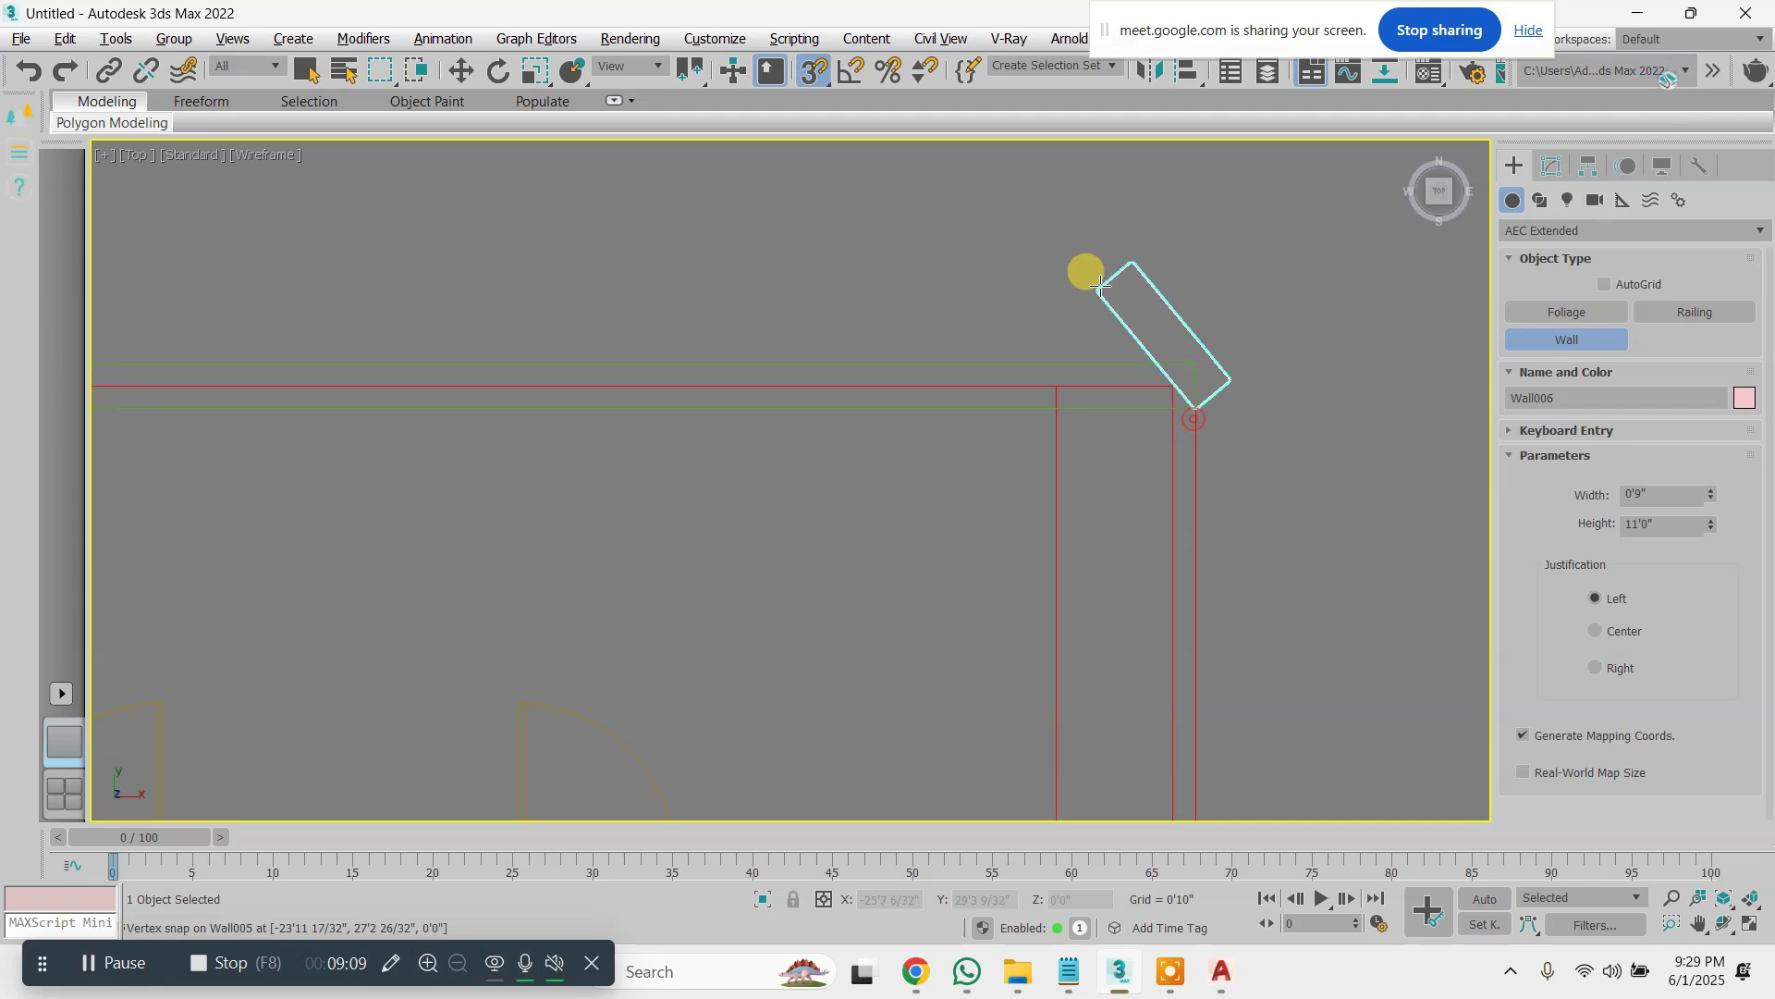
{"action": "scroll", "coordinate": [1101, 285], "scroll_direction": "down", "scroll_amount": 8}
{"action": "scroll", "coordinate": [1124, 576], "scroll_direction": "up", "scroll_amount": 6}
{"action": "scroll", "coordinate": [1103, 546], "scroll_direction": "up", "scroll_amount": 4}
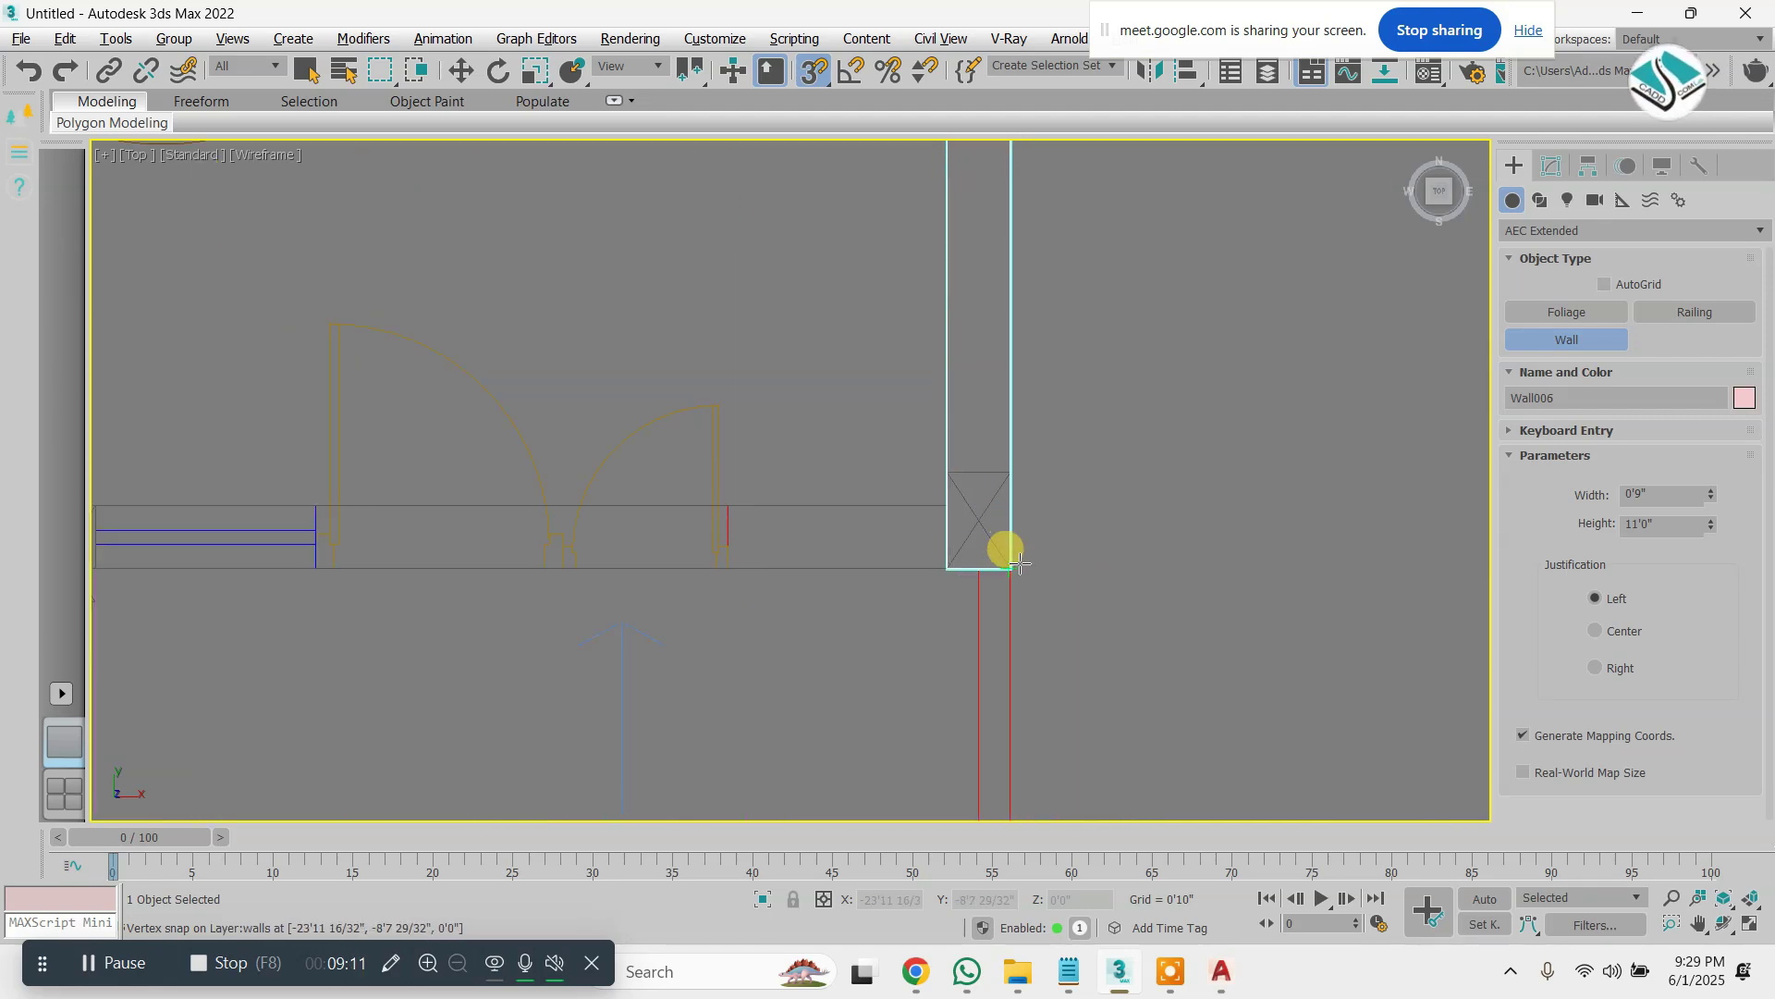
Finish wall creation and examine the first plan's enclosing walls in the perspective view
{"action": "key", "text": "alt+w"}
{"action": "right_click", "coordinate": [1078, 531]}
{"action": "key", "text": "alt+w"}
{"action": "key", "text": "w"}
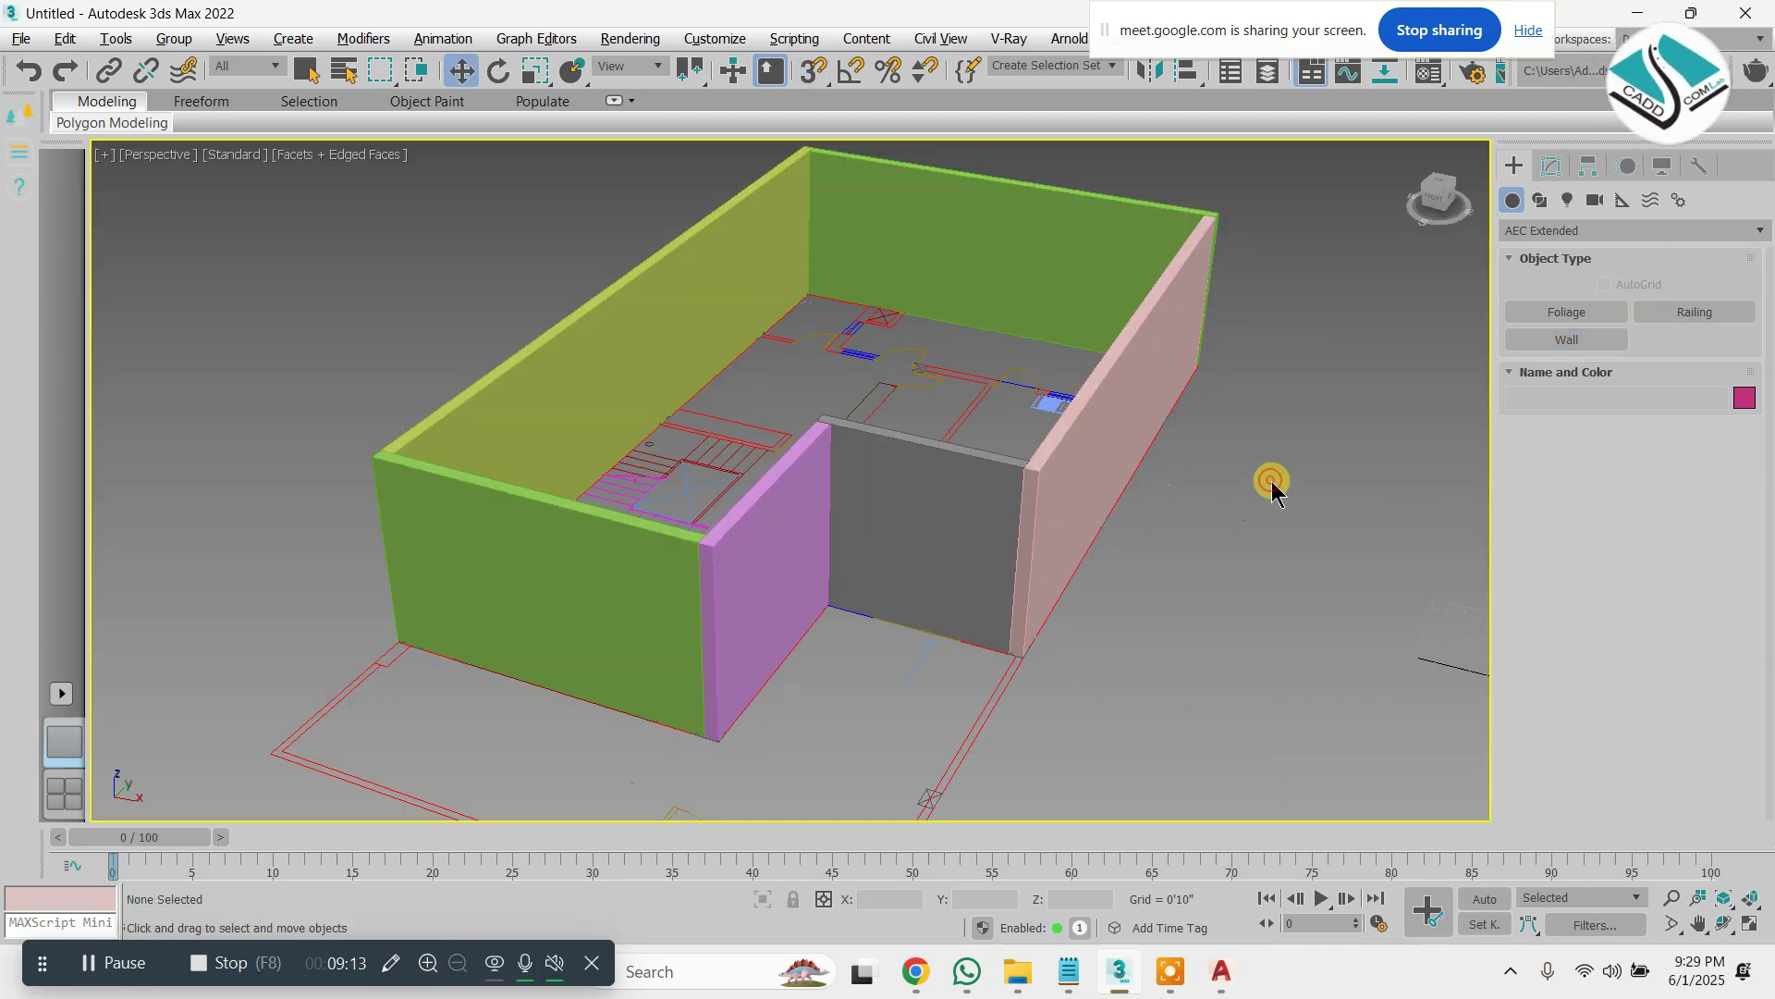
{"action": "middle_click_drag", "start_coordinate": [1270, 480], "coordinate": [1165, 480], "text": "alt"}
{"action": "scroll", "coordinate": [818, 476], "scroll_direction": "up", "scroll_amount": 2}
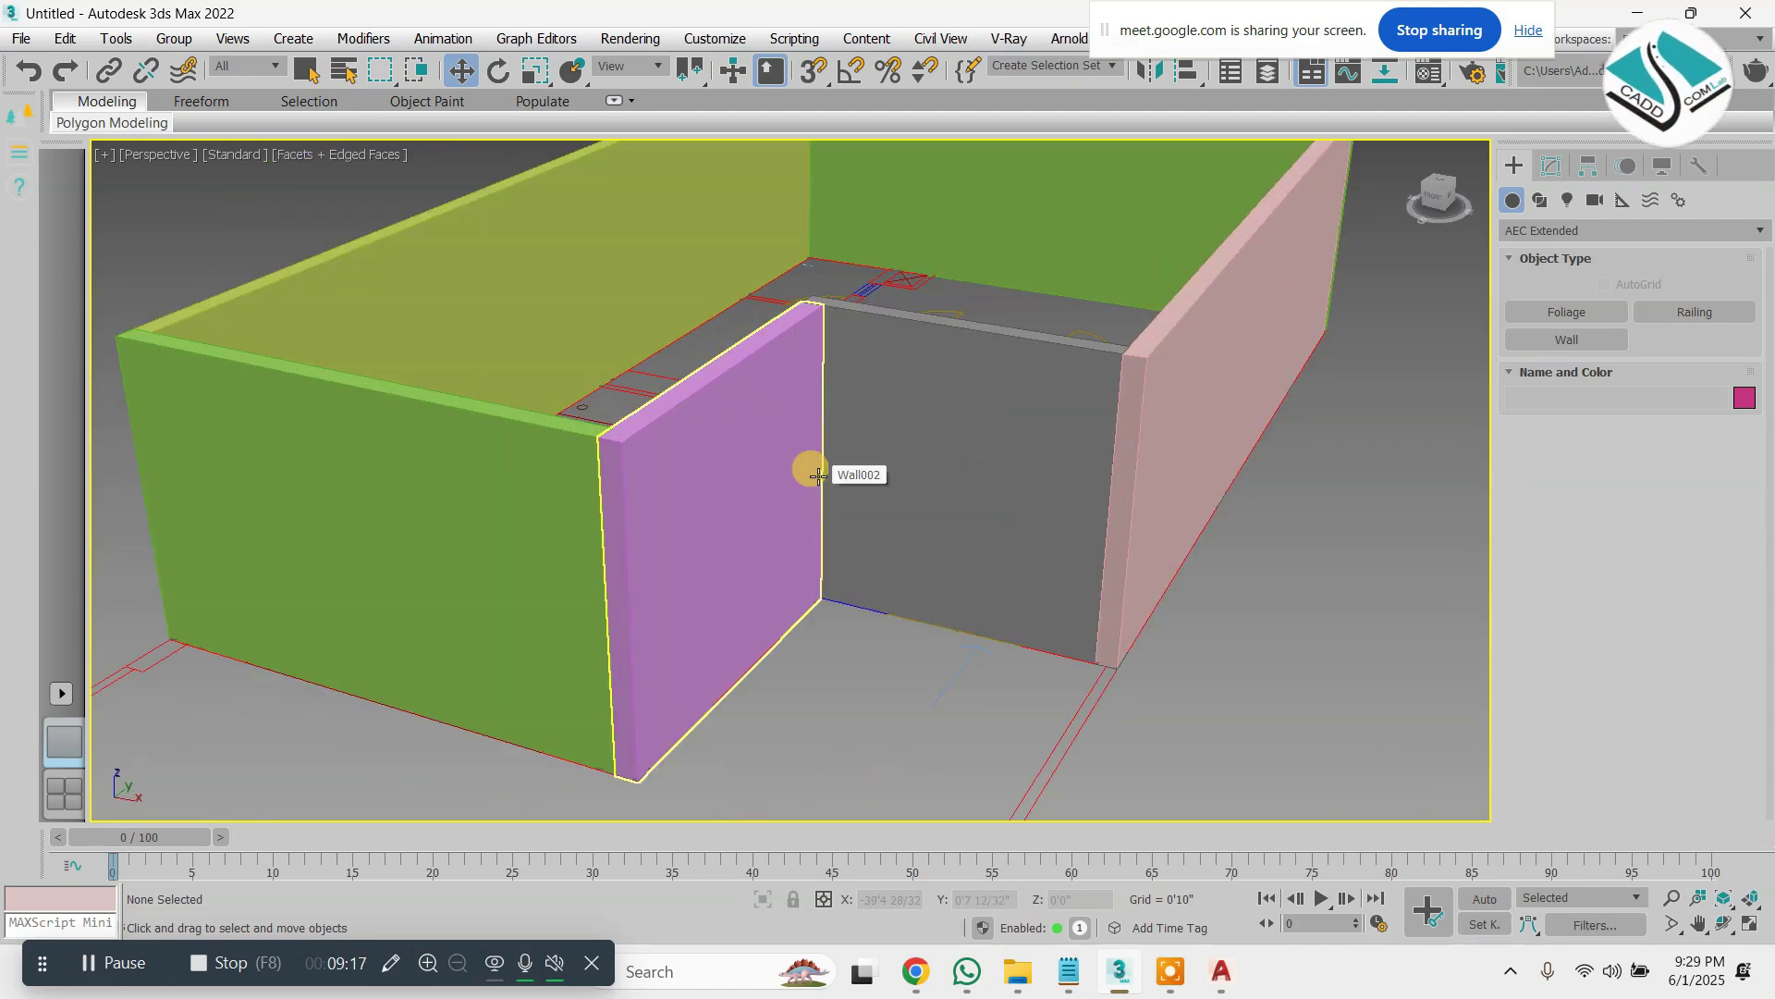
{"action": "scroll", "coordinate": [818, 476], "scroll_direction": "down", "scroll_amount": 6}
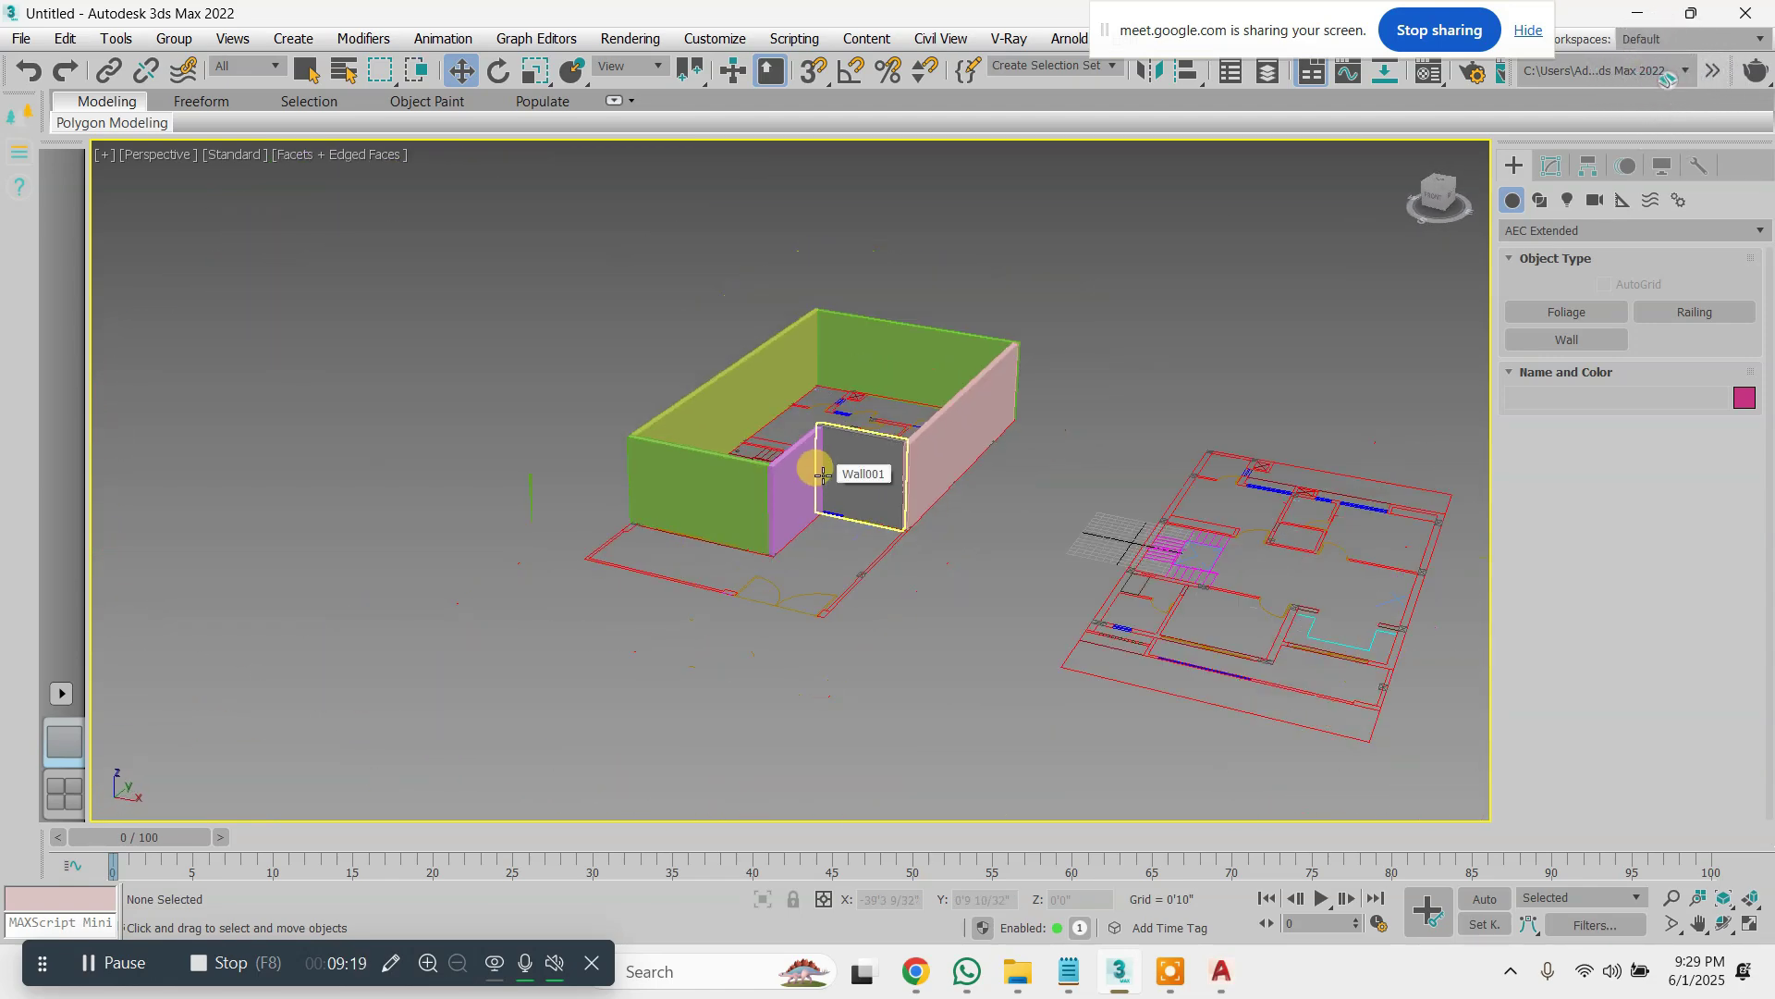
{"action": "scroll", "coordinate": [969, 564], "scroll_direction": "up", "scroll_amount": 2}
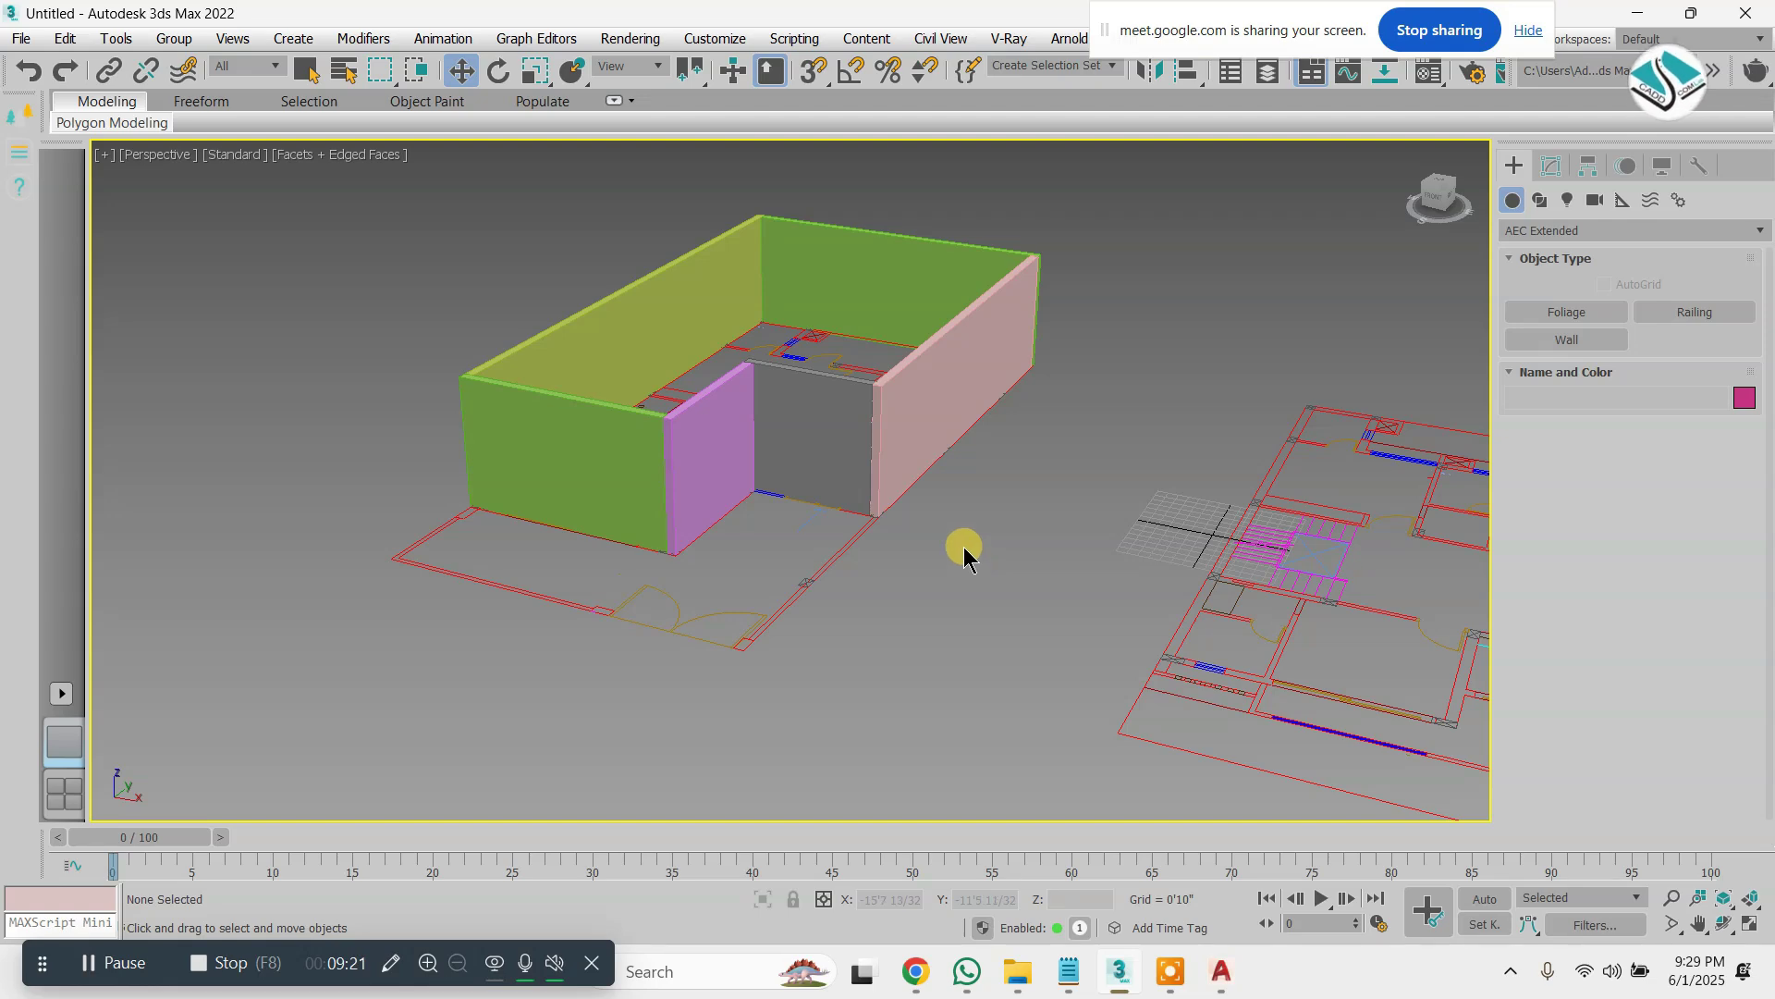
Compare the walled first plan with the neighbouring floor plans in the top and perspective views
{"action": "key", "text": "t"}
{"action": "scroll", "coordinate": [626, 345], "scroll_direction": "down", "scroll_amount": 5}
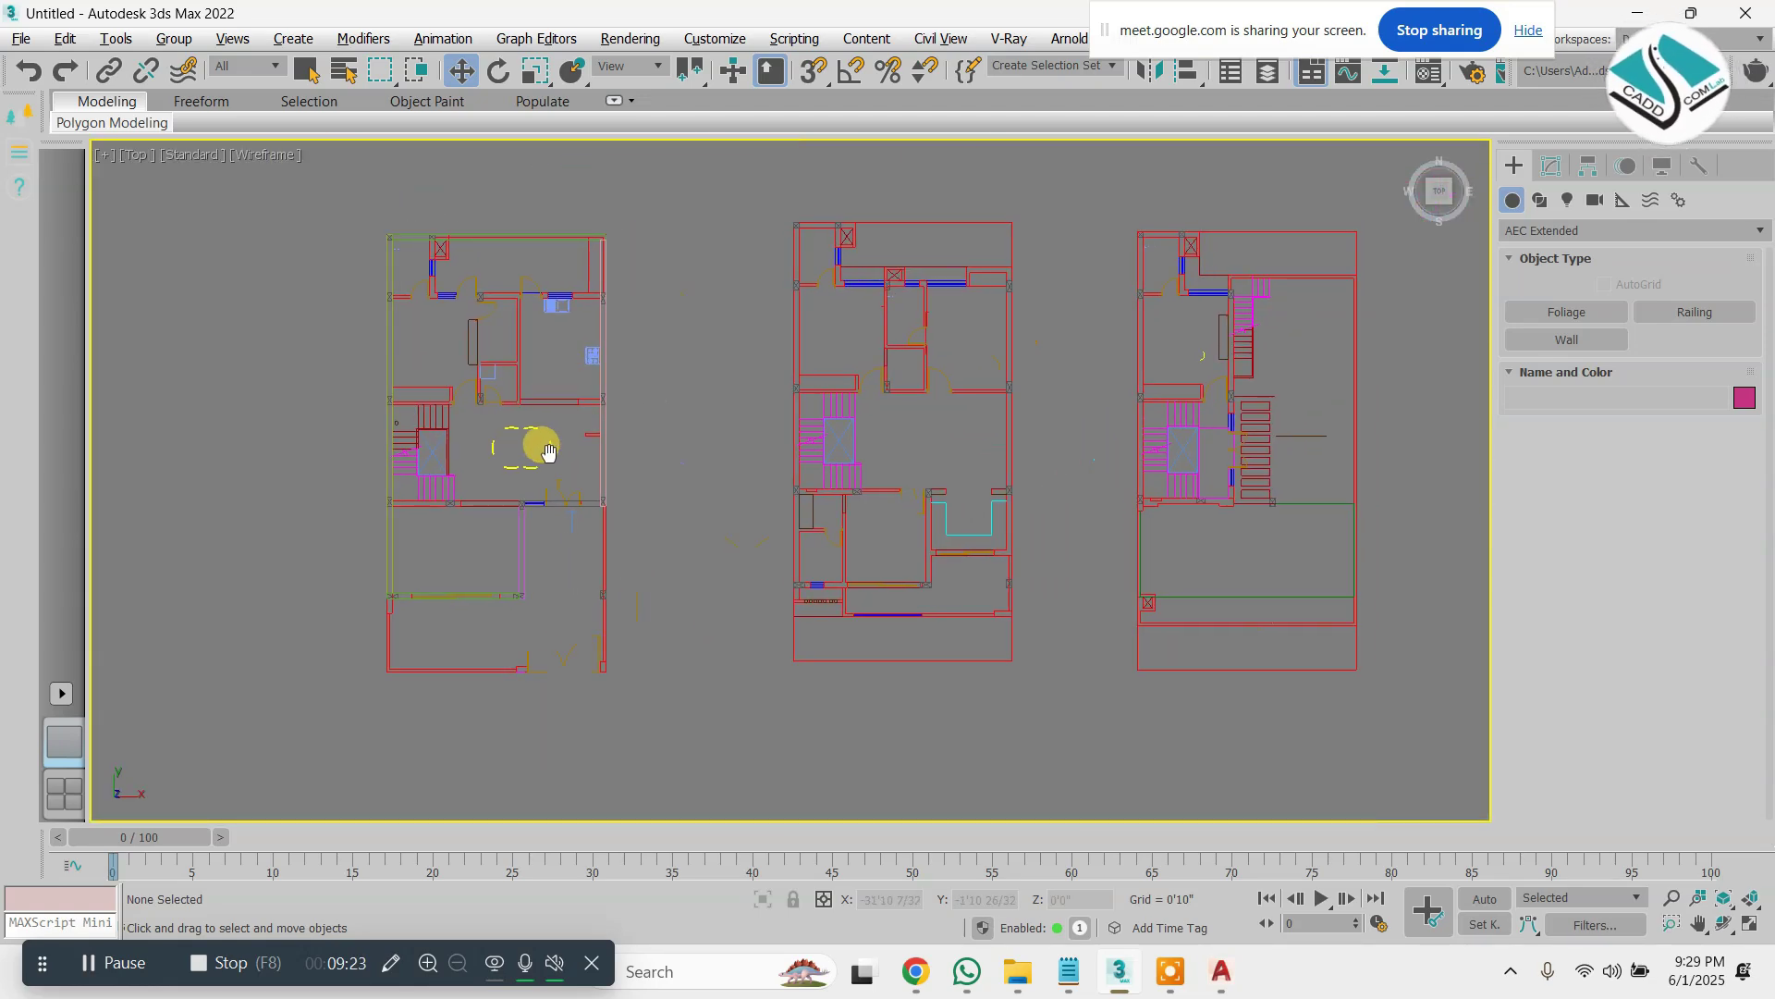
{"action": "key", "text": "alt+w"}
{"action": "left_click", "coordinate": [987, 565]}
{"action": "key", "text": "alt+w"}
{"action": "middle_click_drag", "start_coordinate": [925, 510], "coordinate": [881, 474]}
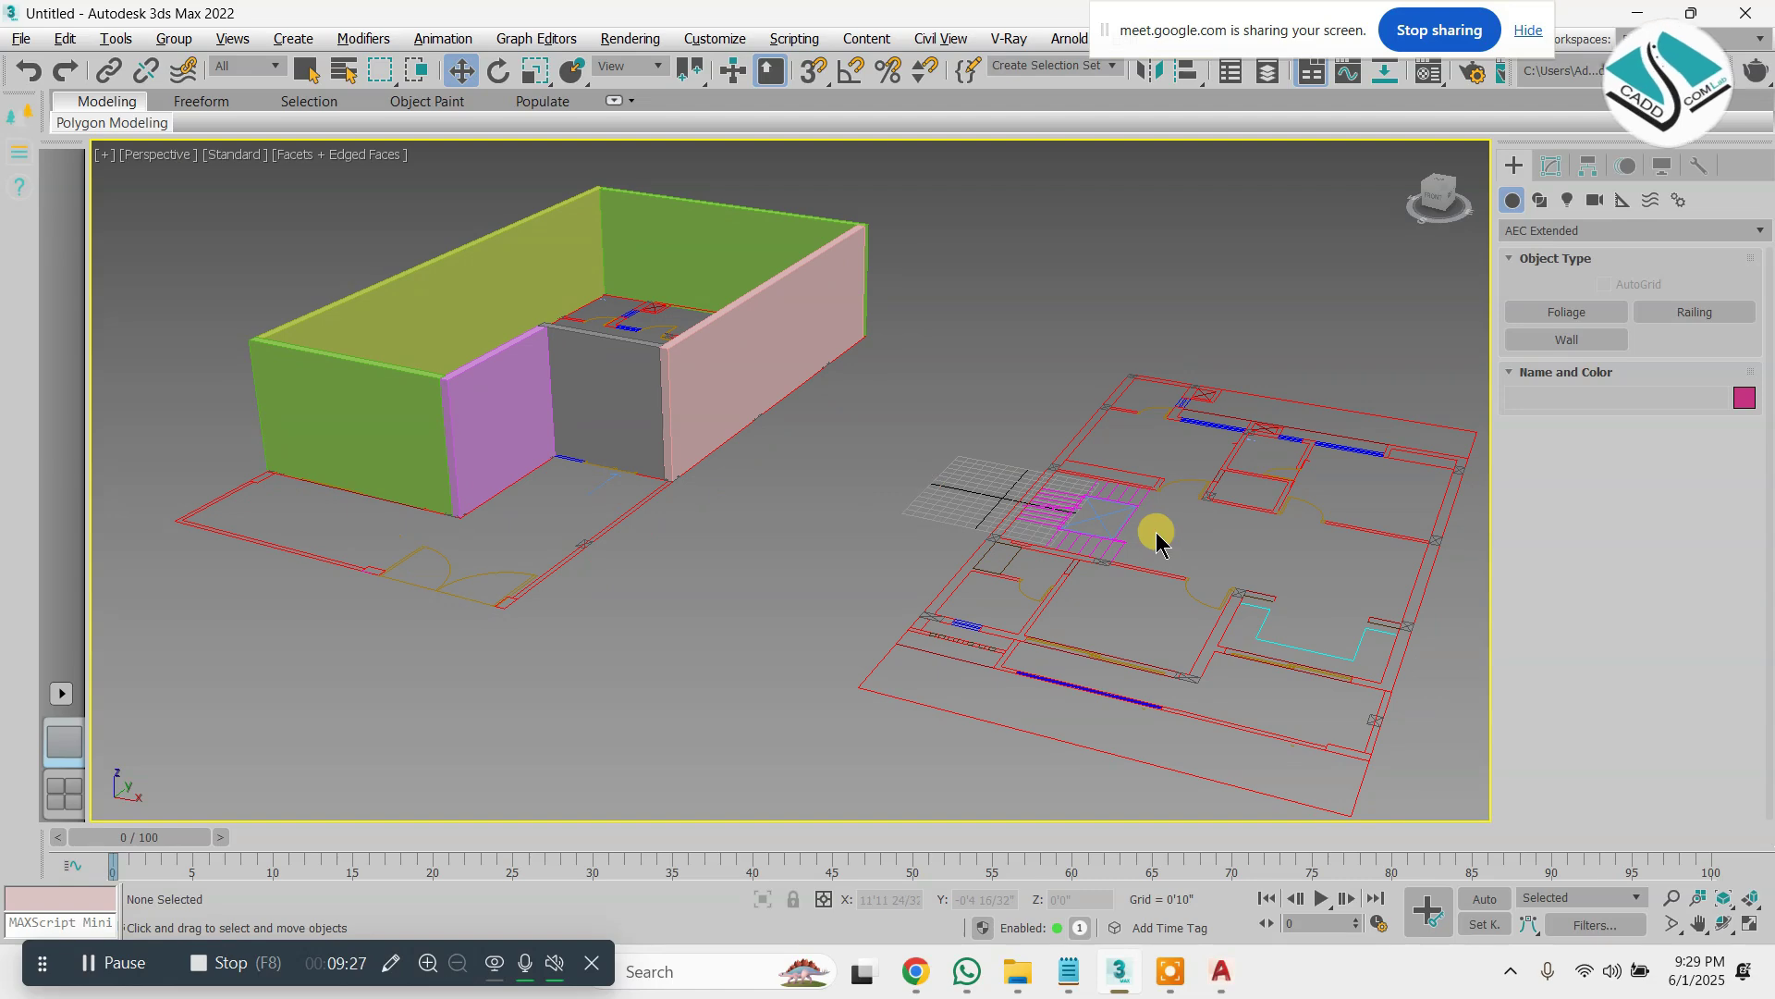
In the top view with snapping on, draw the second plan's rear wall from its rear-left corner column to its rear-right corner
{"action": "key", "text": "t"}
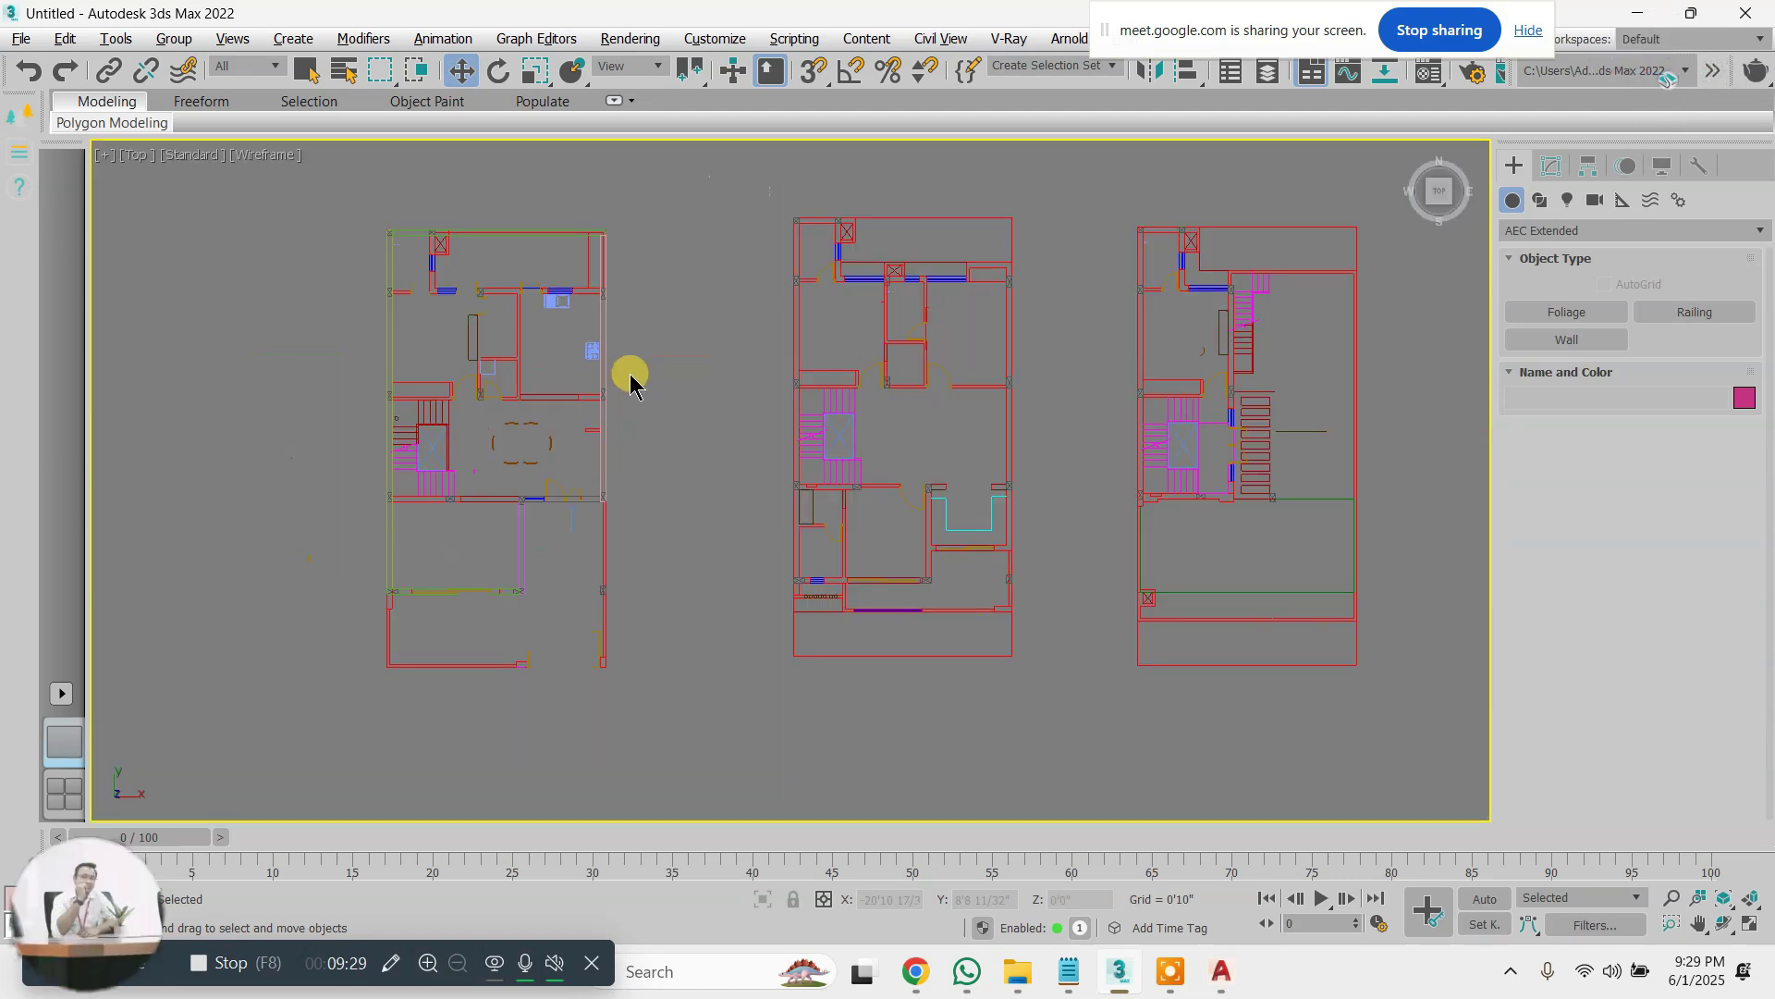
{"action": "scroll", "coordinate": [864, 269], "scroll_direction": "up", "scroll_amount": 3}
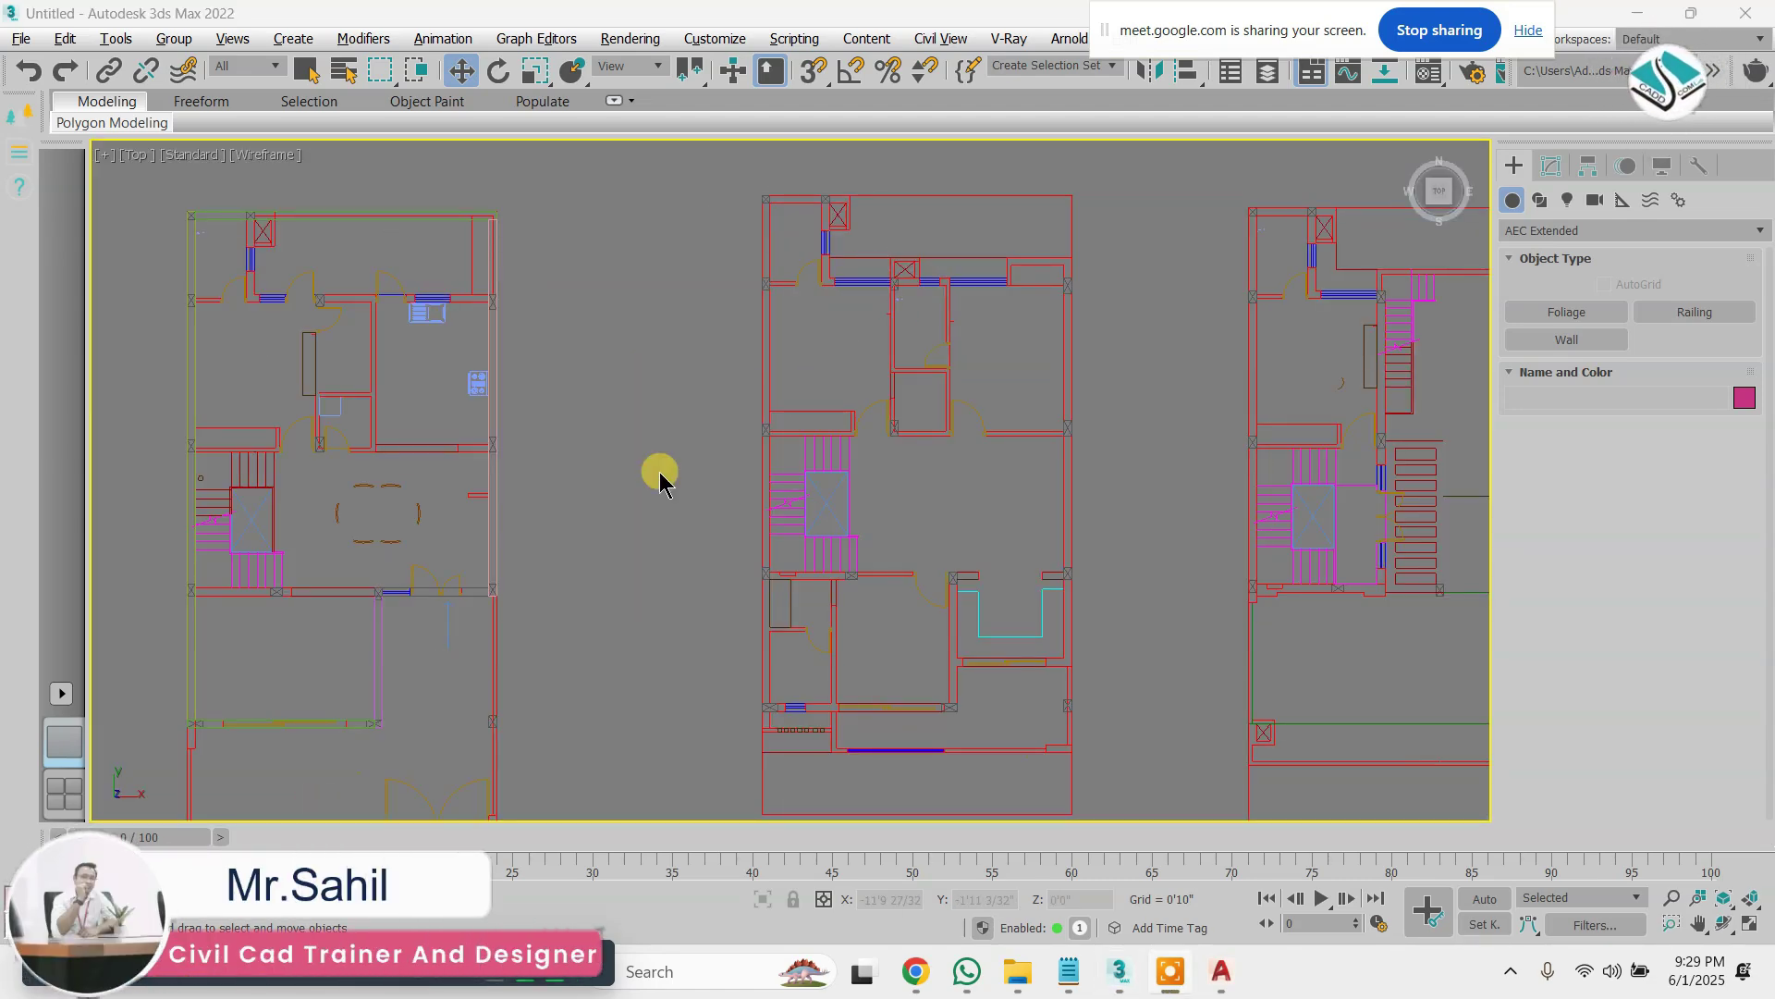
{"action": "left_click", "coordinate": [1575, 334]}
{"action": "middle_click_drag", "start_coordinate": [795, 195], "coordinate": [641, 250]}
{"action": "scroll", "coordinate": [640, 248], "scroll_direction": "up", "scroll_amount": 4}
{"action": "key", "text": "s"}
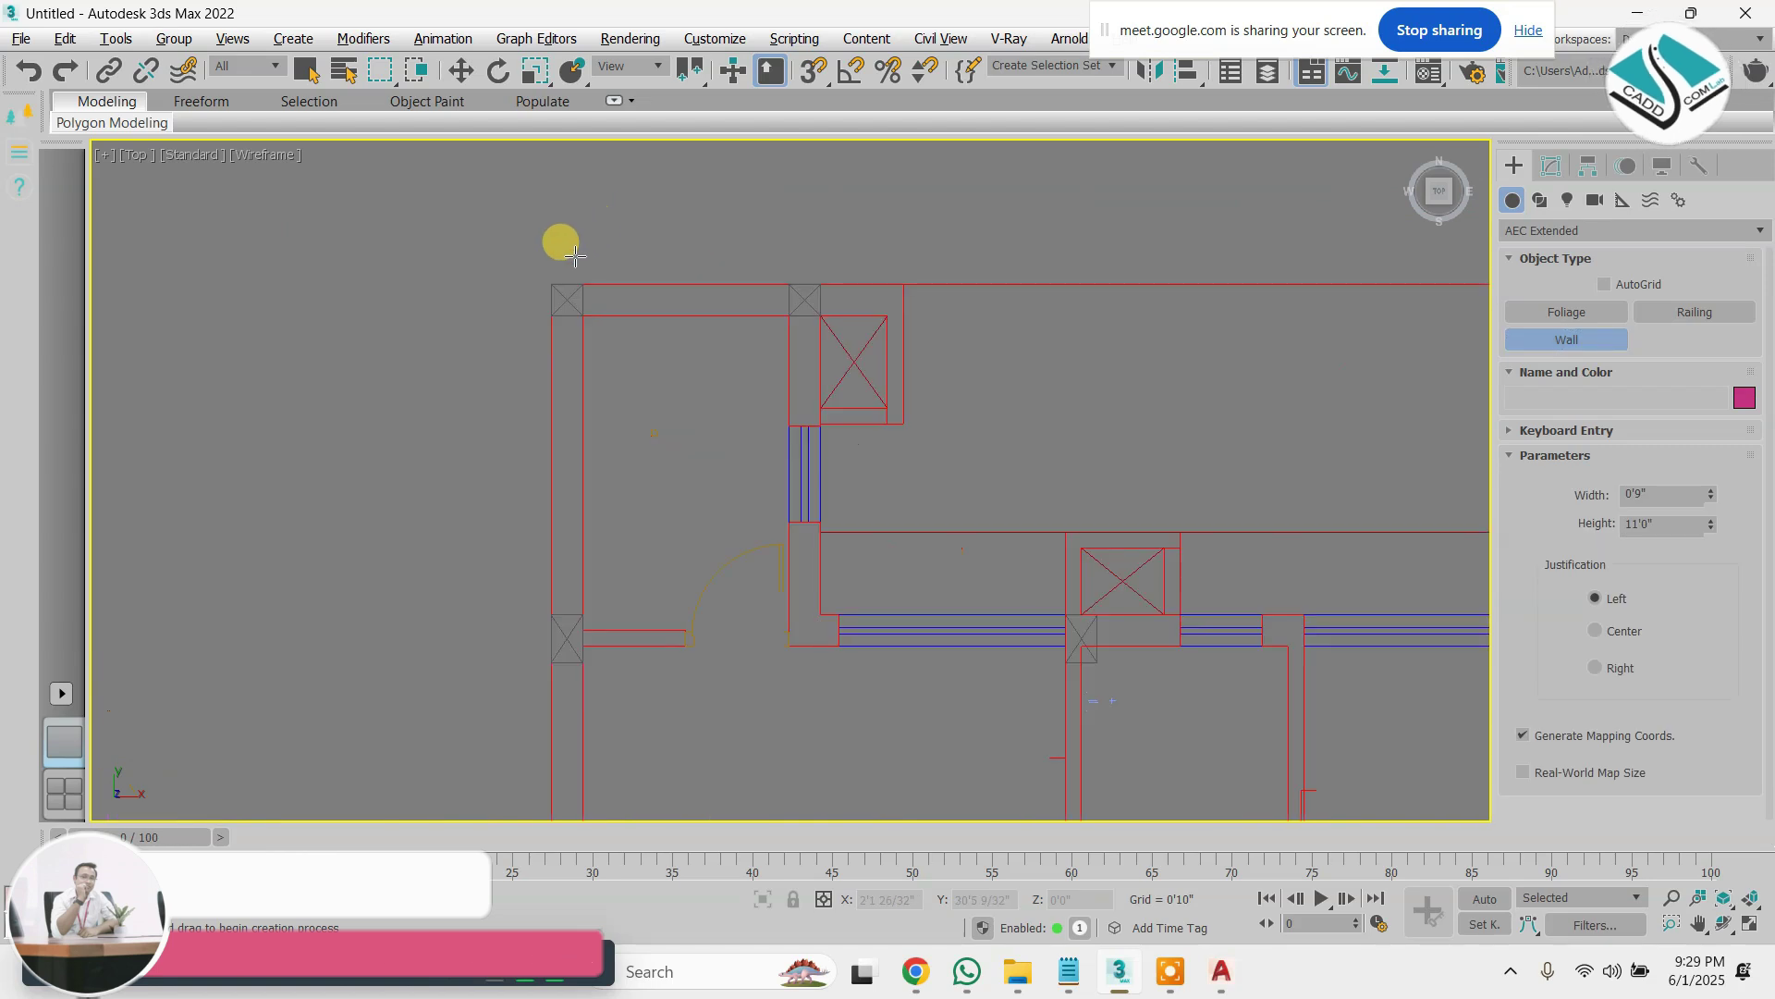
{"action": "left_click", "coordinate": [552, 285]}
{"action": "middle_click_drag", "start_coordinate": [1027, 342], "coordinate": [567, 344]}
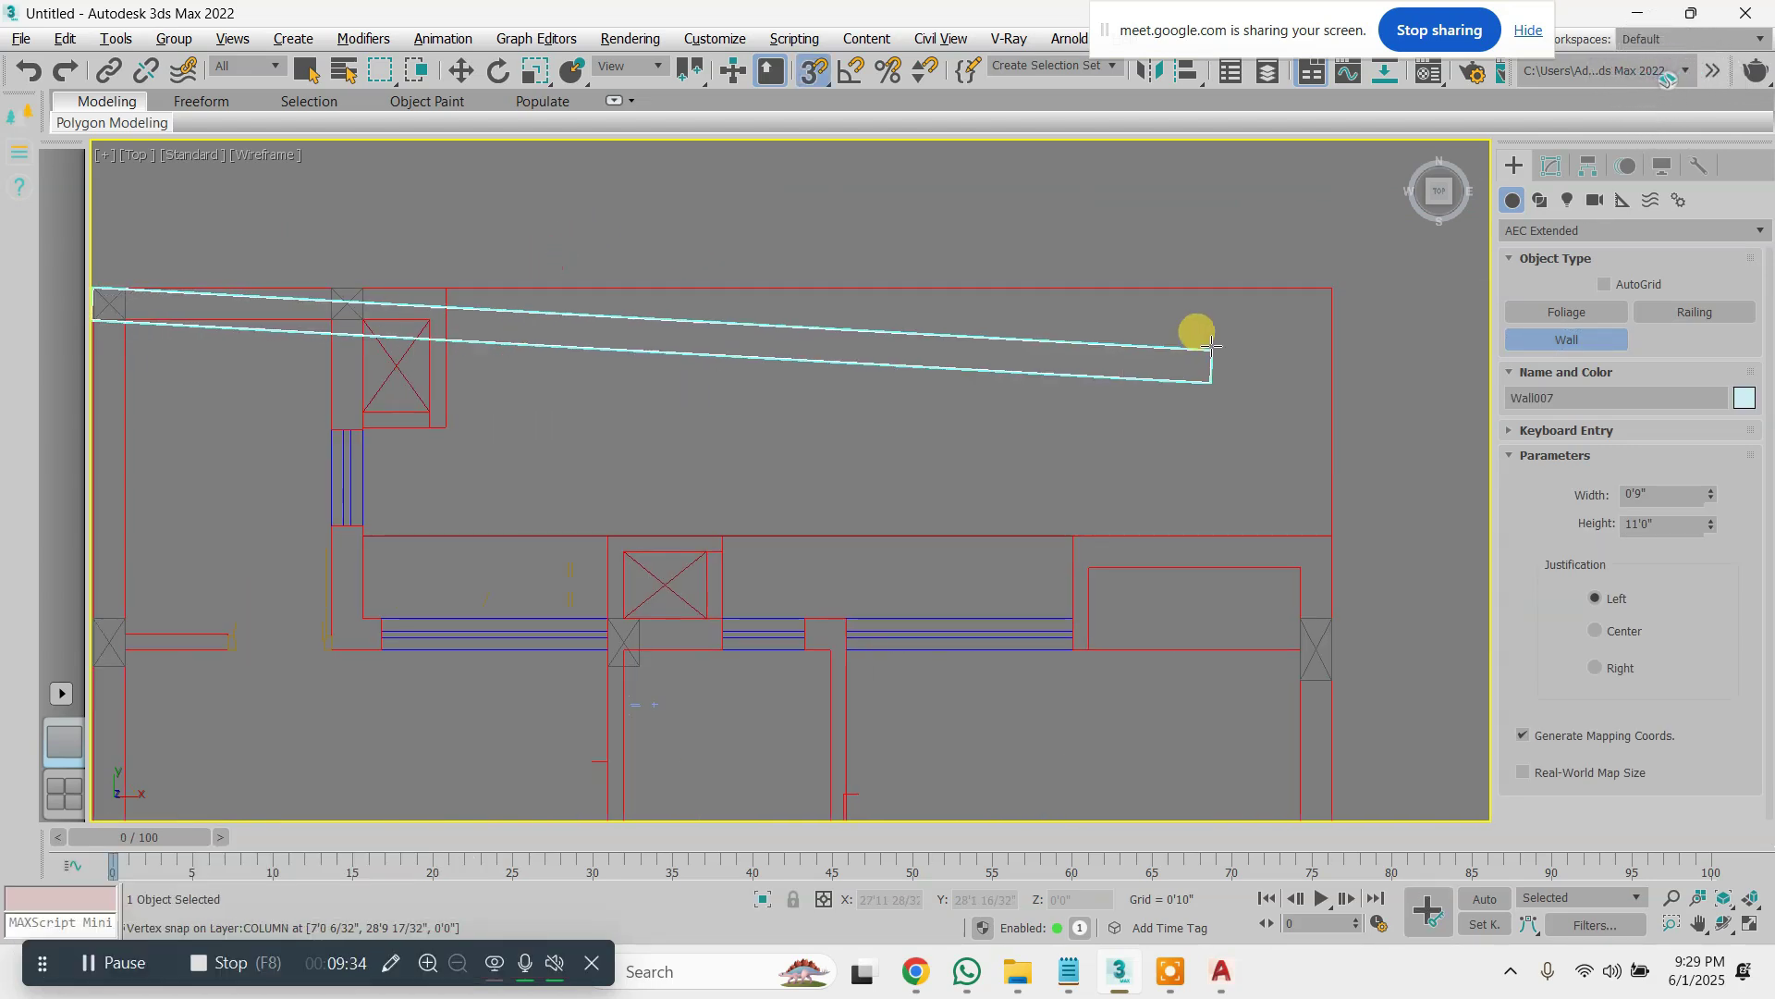
Draw the second plan's right outer wall from the rear-right corner down to the wall line with the right-hand front opening
{"action": "left_click", "coordinate": [1335, 328]}
{"action": "scroll", "coordinate": [1239, 372], "scroll_direction": "down", "scroll_amount": 6}
{"action": "middle_click_drag", "start_coordinate": [1250, 703], "coordinate": [1199, 277]}
{"action": "scroll", "coordinate": [1174, 522], "scroll_direction": "up", "scroll_amount": 2}
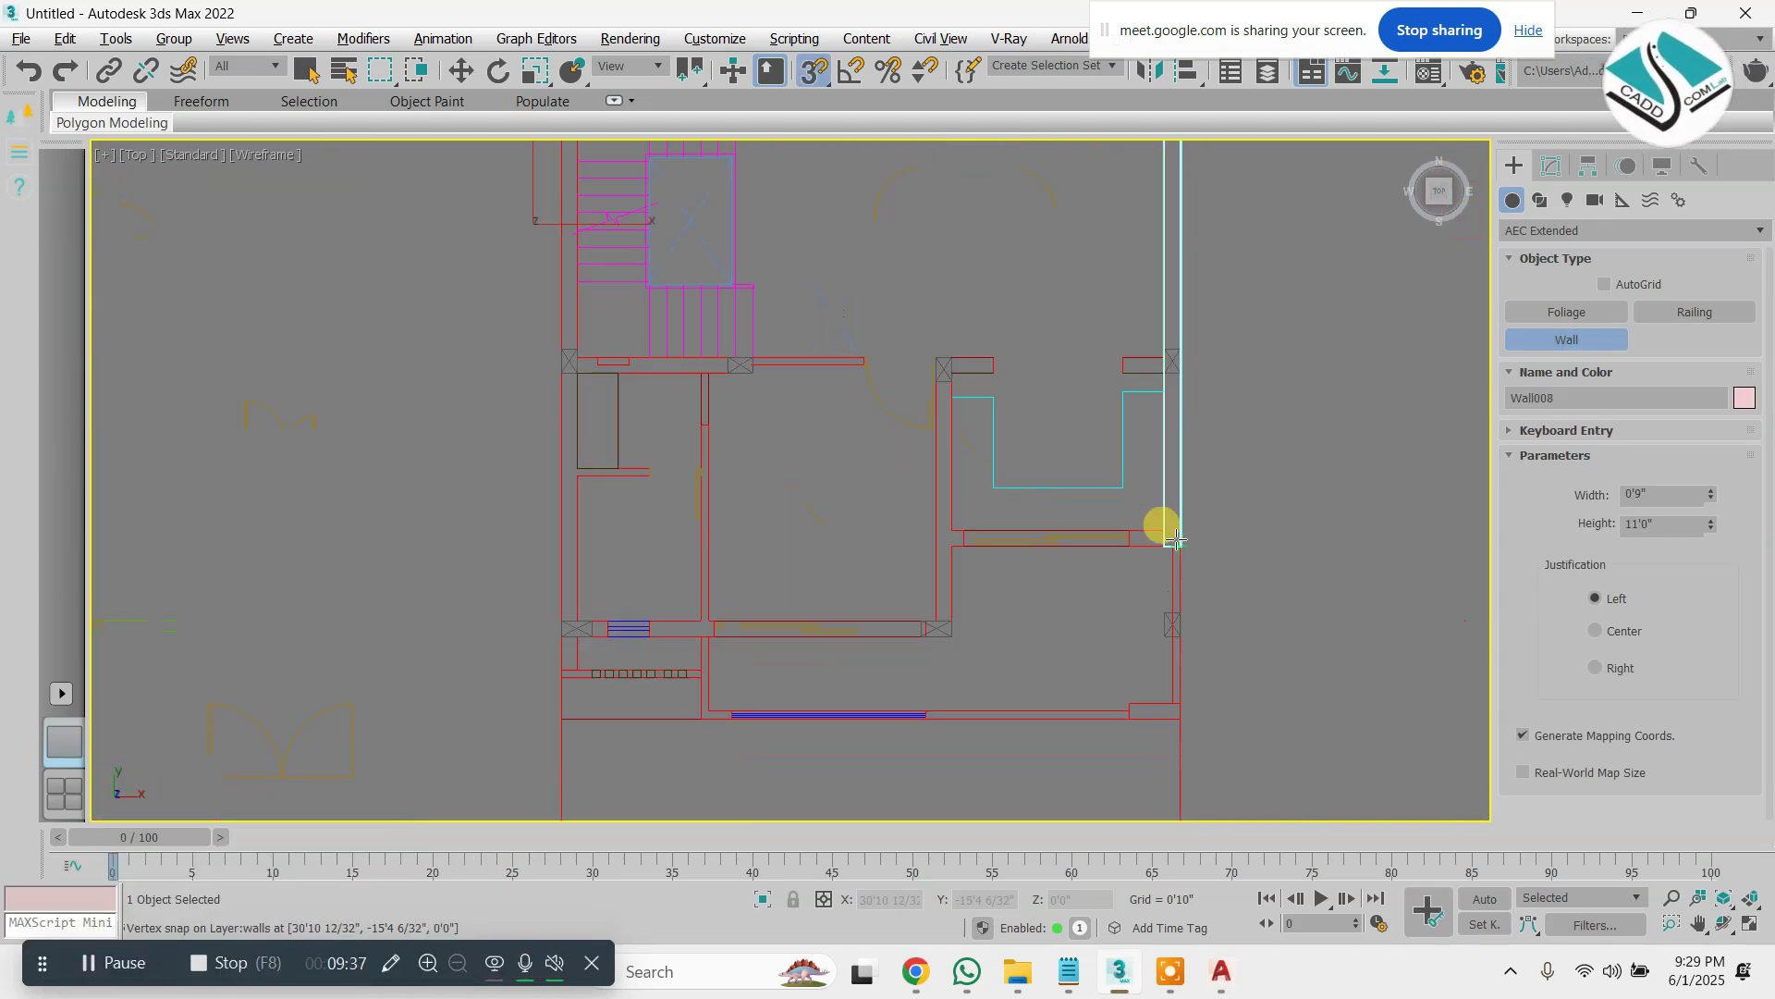
{"action": "scroll", "coordinate": [1177, 539], "scroll_direction": "up", "scroll_amount": 3}
{"action": "left_click", "coordinate": [1186, 551]}
{"action": "right_click", "coordinate": [1187, 551]}
Draw a wall from the right outer wall across the right-hand front opening to the inner partition of the second plan
{"action": "left_click", "coordinate": [1158, 554]}
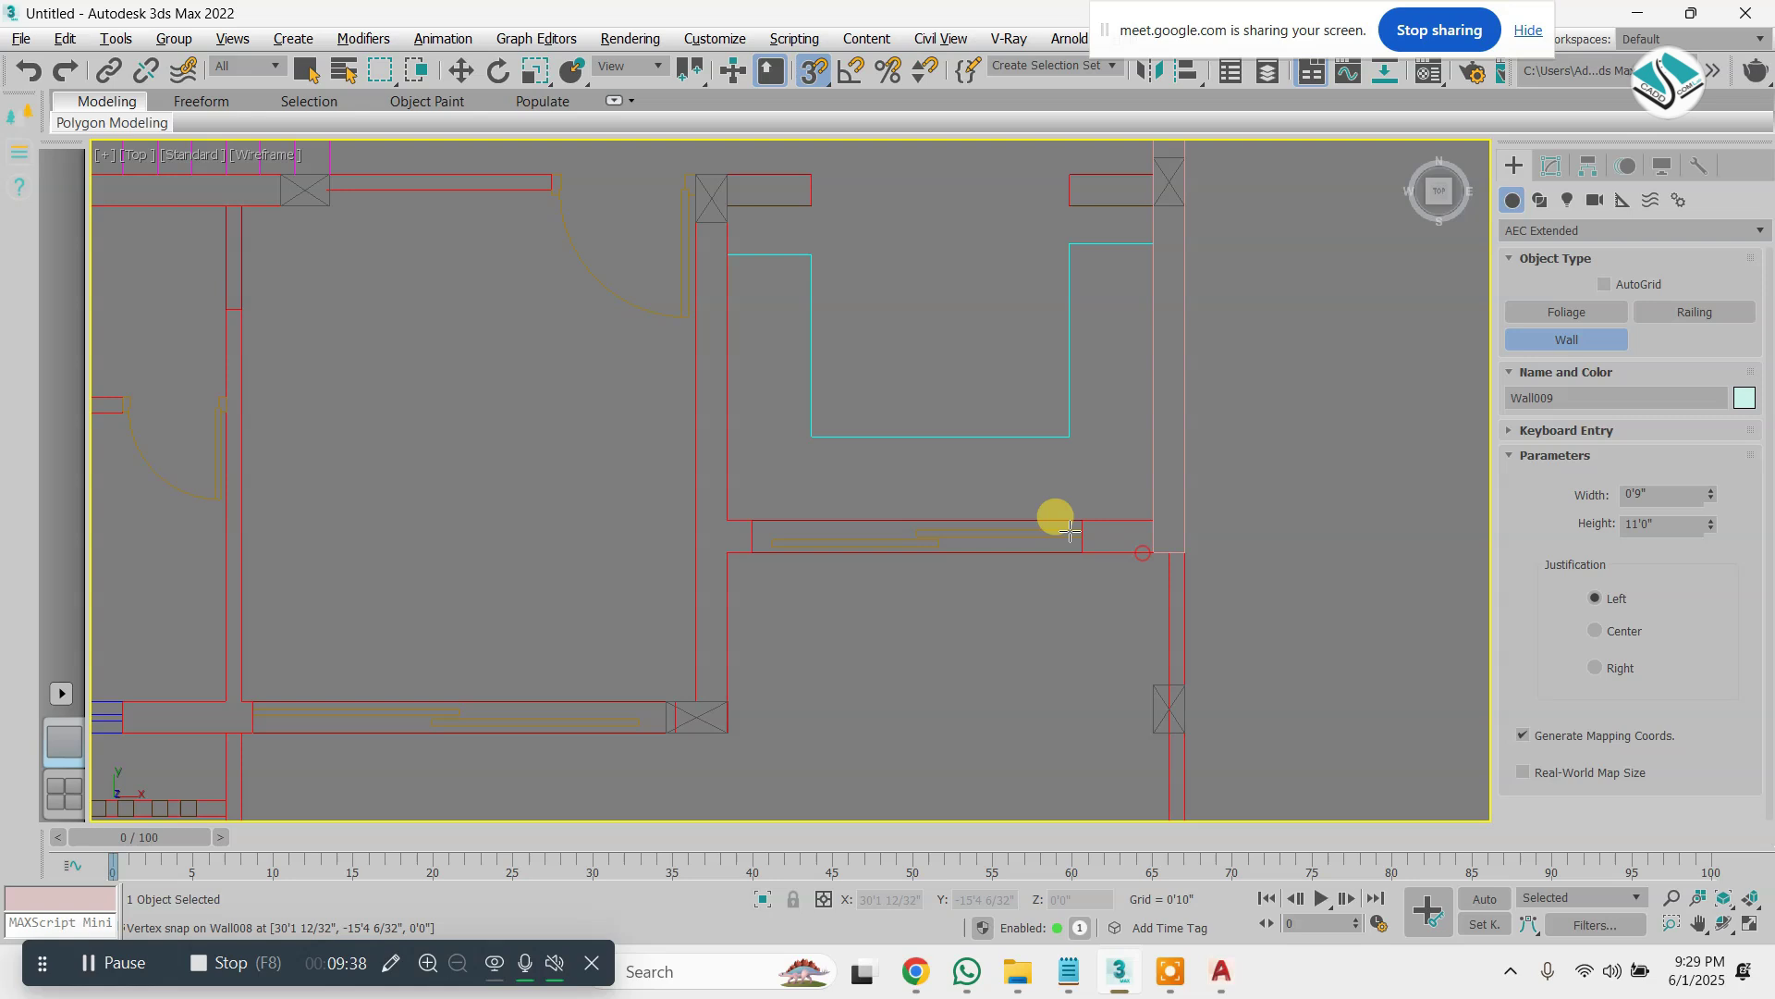
{"action": "left_click", "coordinate": [726, 556]}
{"action": "right_click", "coordinate": [727, 556]}
Draw a short wall along the partition down to the front column, and a wall from there to the second plan's outer left edge
{"action": "left_click", "coordinate": [725, 528]}
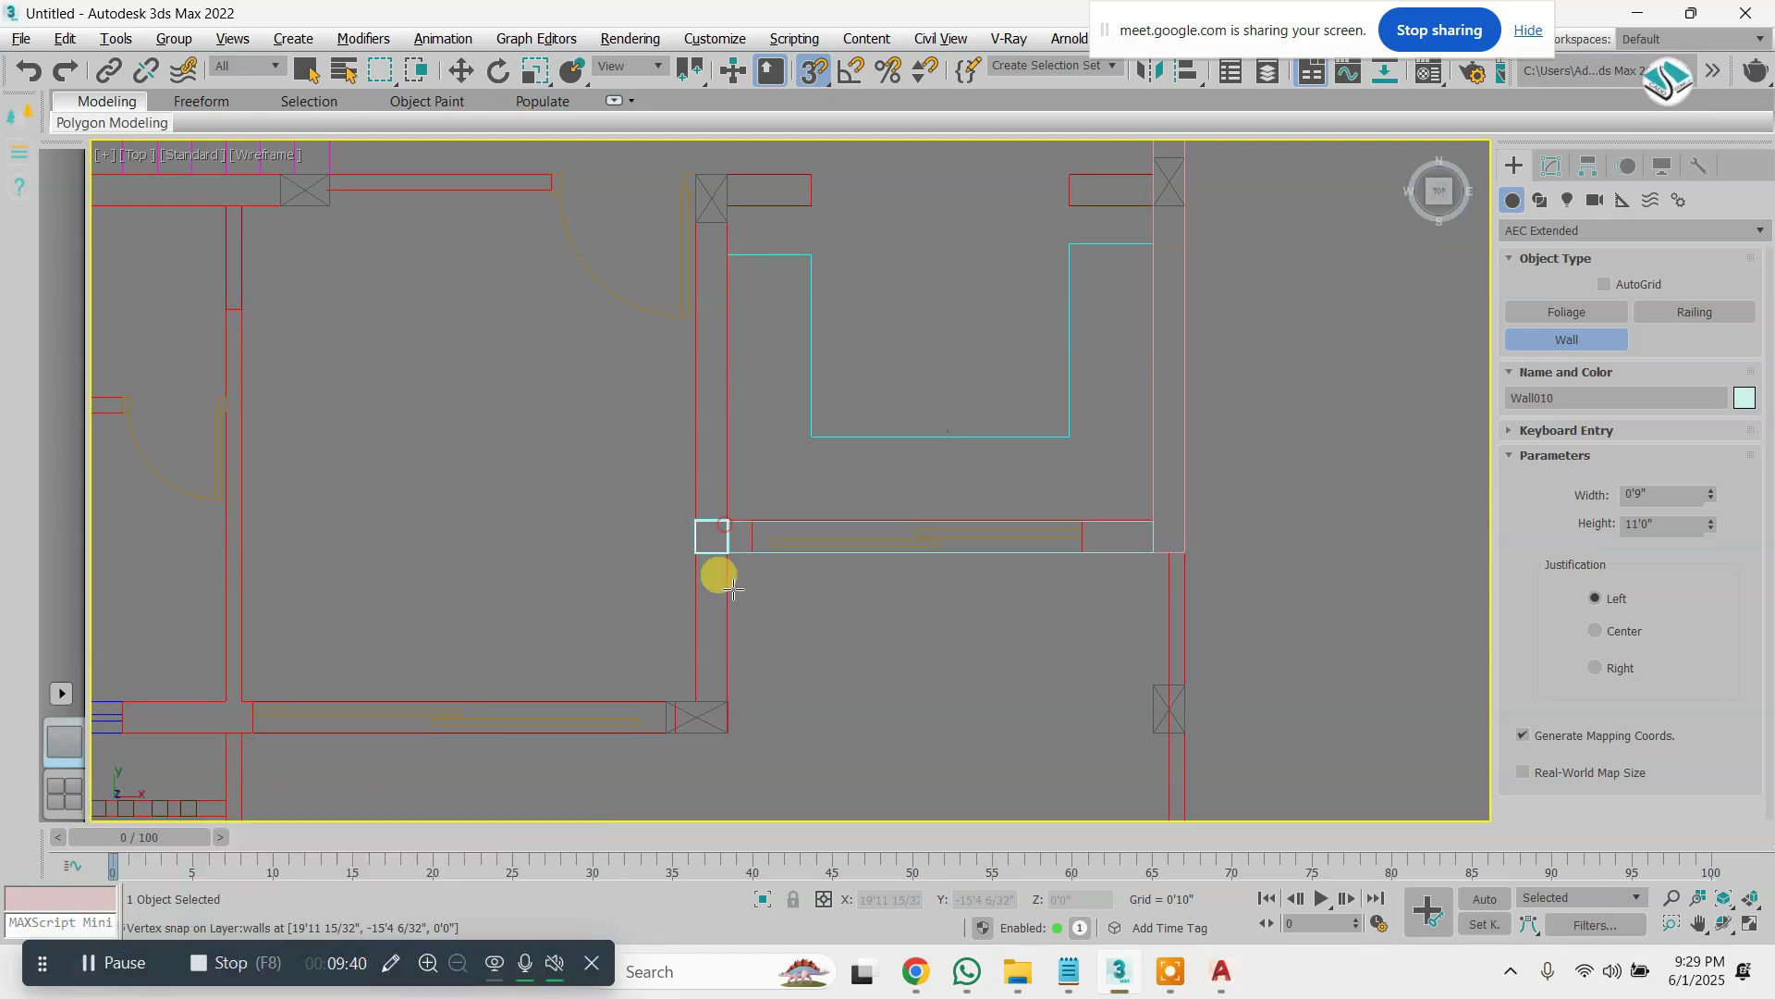
{"action": "left_click", "coordinate": [724, 736]}
{"action": "right_click", "coordinate": [724, 735]}
{"action": "left_click", "coordinate": [697, 734]}
{"action": "middle_click_drag", "start_coordinate": [416, 659], "coordinate": [1027, 555]}
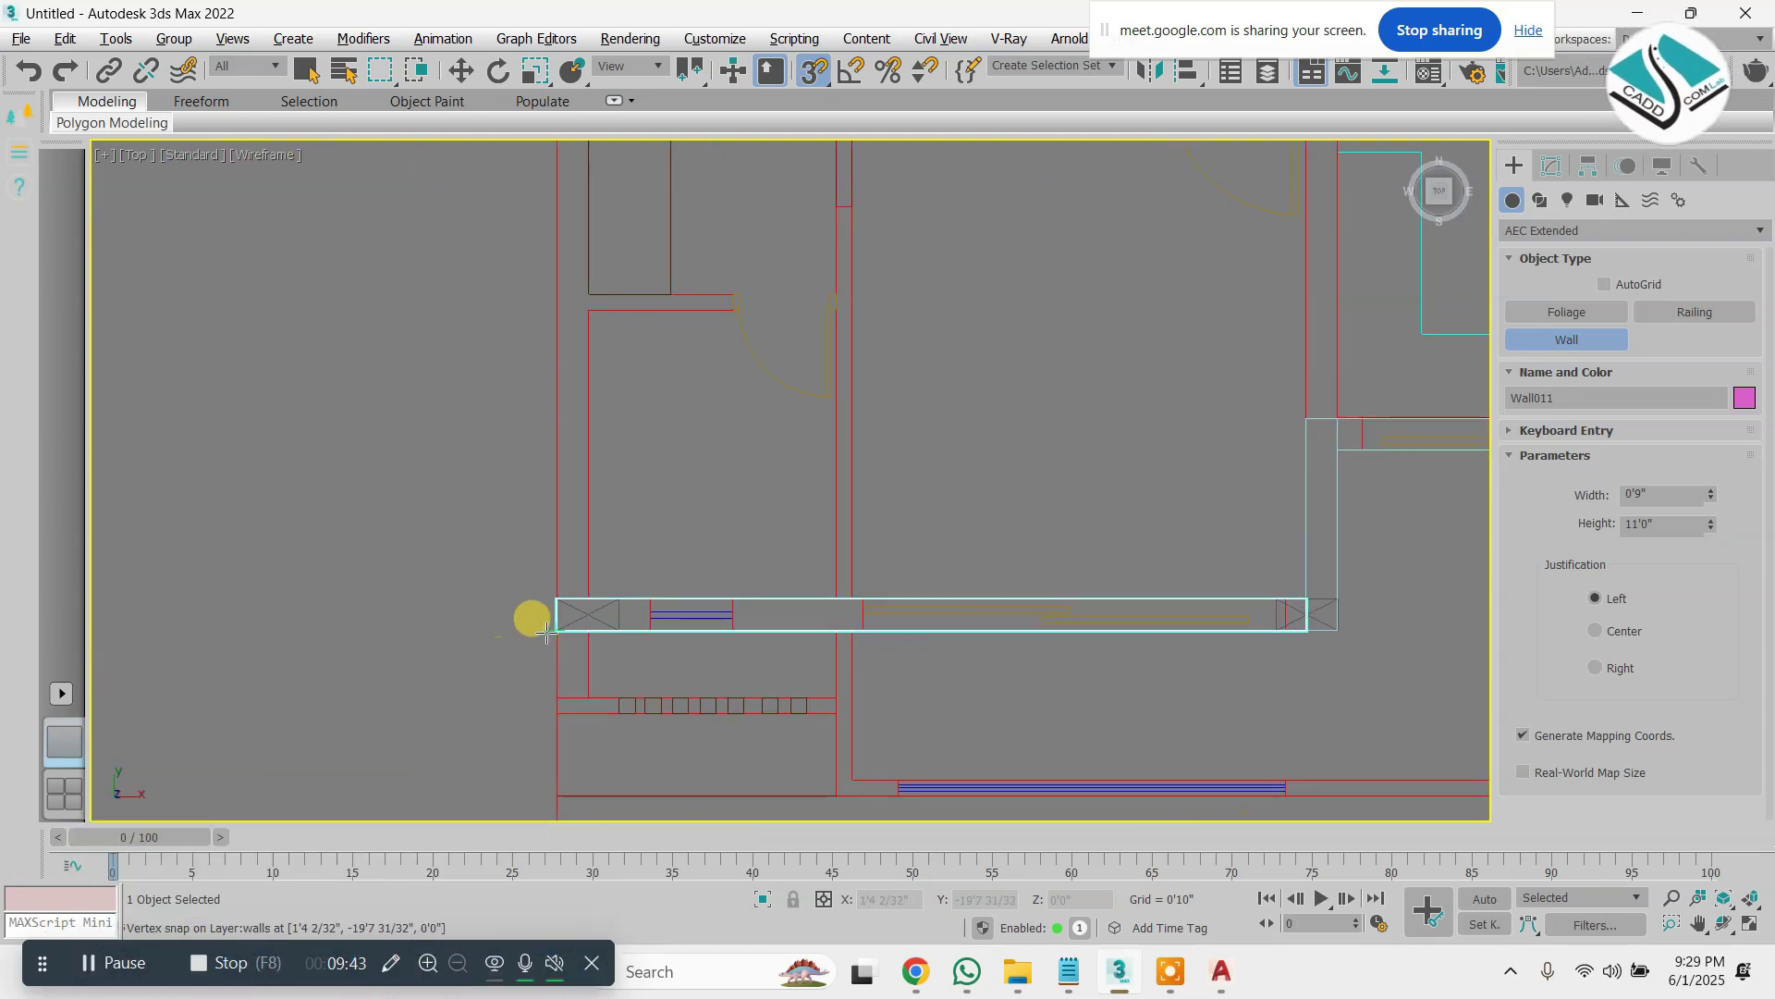
Draw the second plan's left outer wall from the front-left corner up to the rear wall and finish the wall run
{"action": "left_click", "coordinate": [554, 601]}
{"action": "scroll", "coordinate": [690, 681], "scroll_direction": "down", "scroll_amount": 3}
{"action": "middle_click_drag", "start_coordinate": [682, 333], "coordinate": [706, 684]}
{"action": "scroll", "coordinate": [662, 337], "scroll_direction": "up", "scroll_amount": 3}
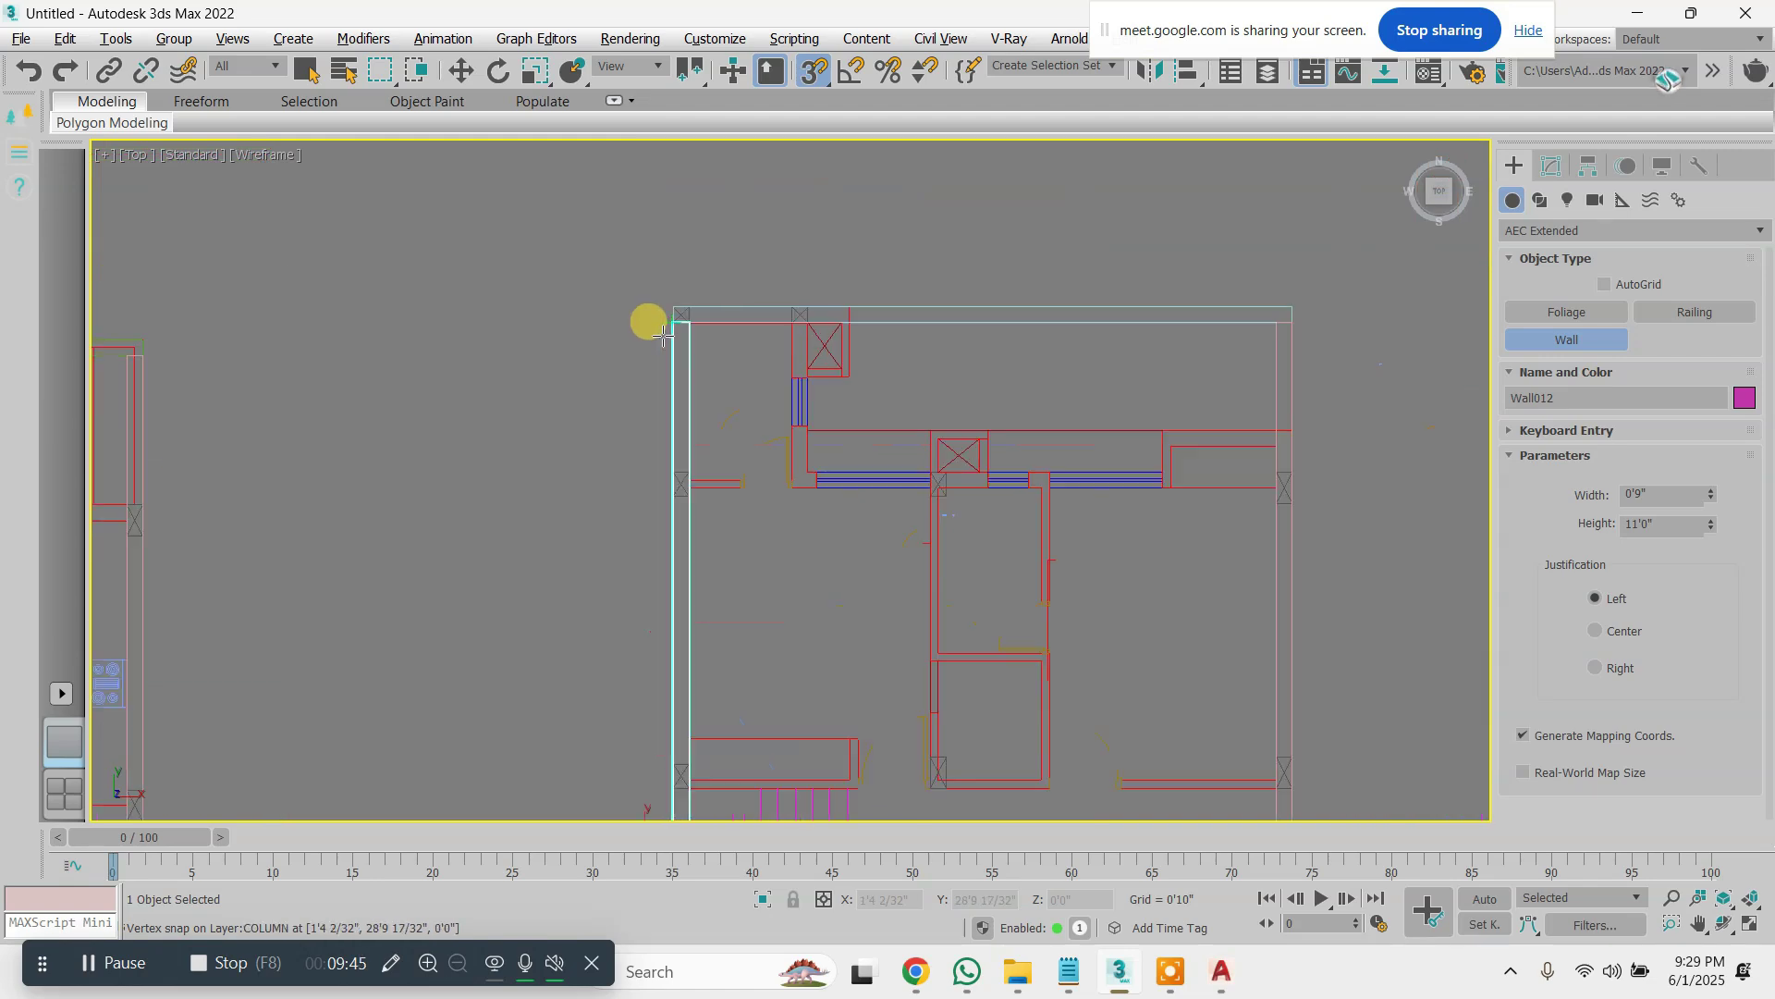
{"action": "left_click", "coordinate": [682, 306]}
{"action": "right_click", "coordinate": [682, 307]}
{"action": "scroll", "coordinate": [745, 315], "scroll_direction": "down", "scroll_amount": 3}
{"action": "key", "text": "p"}
{"action": "middle_click_drag", "start_coordinate": [1163, 479], "coordinate": [862, 458]}
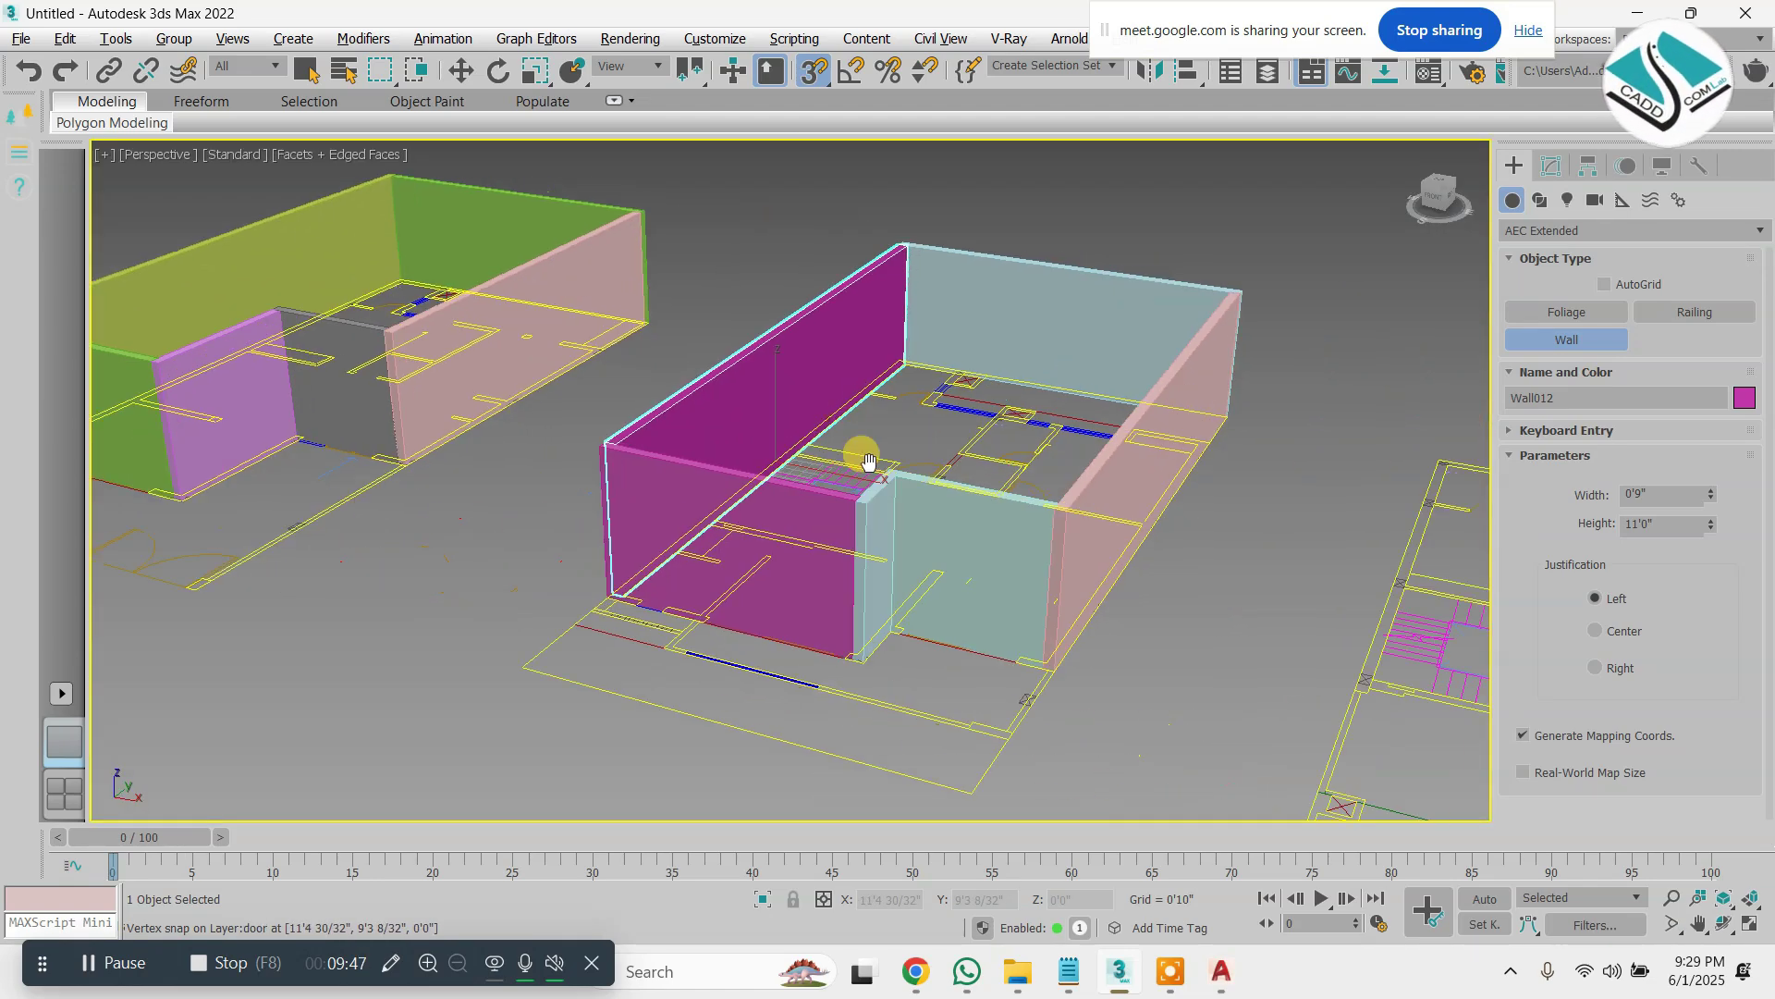
{"action": "right_click", "coordinate": [795, 424]}
In the top view, draw the third plan's rear wall from its rear-left corner to the next column, then a wall along the adjoining window line
{"action": "key", "text": "t"}
{"action": "scroll", "coordinate": [844, 404], "scroll_direction": "up", "scroll_amount": 3}
{"action": "scroll", "coordinate": [705, 281], "scroll_direction": "up", "scroll_amount": 3}
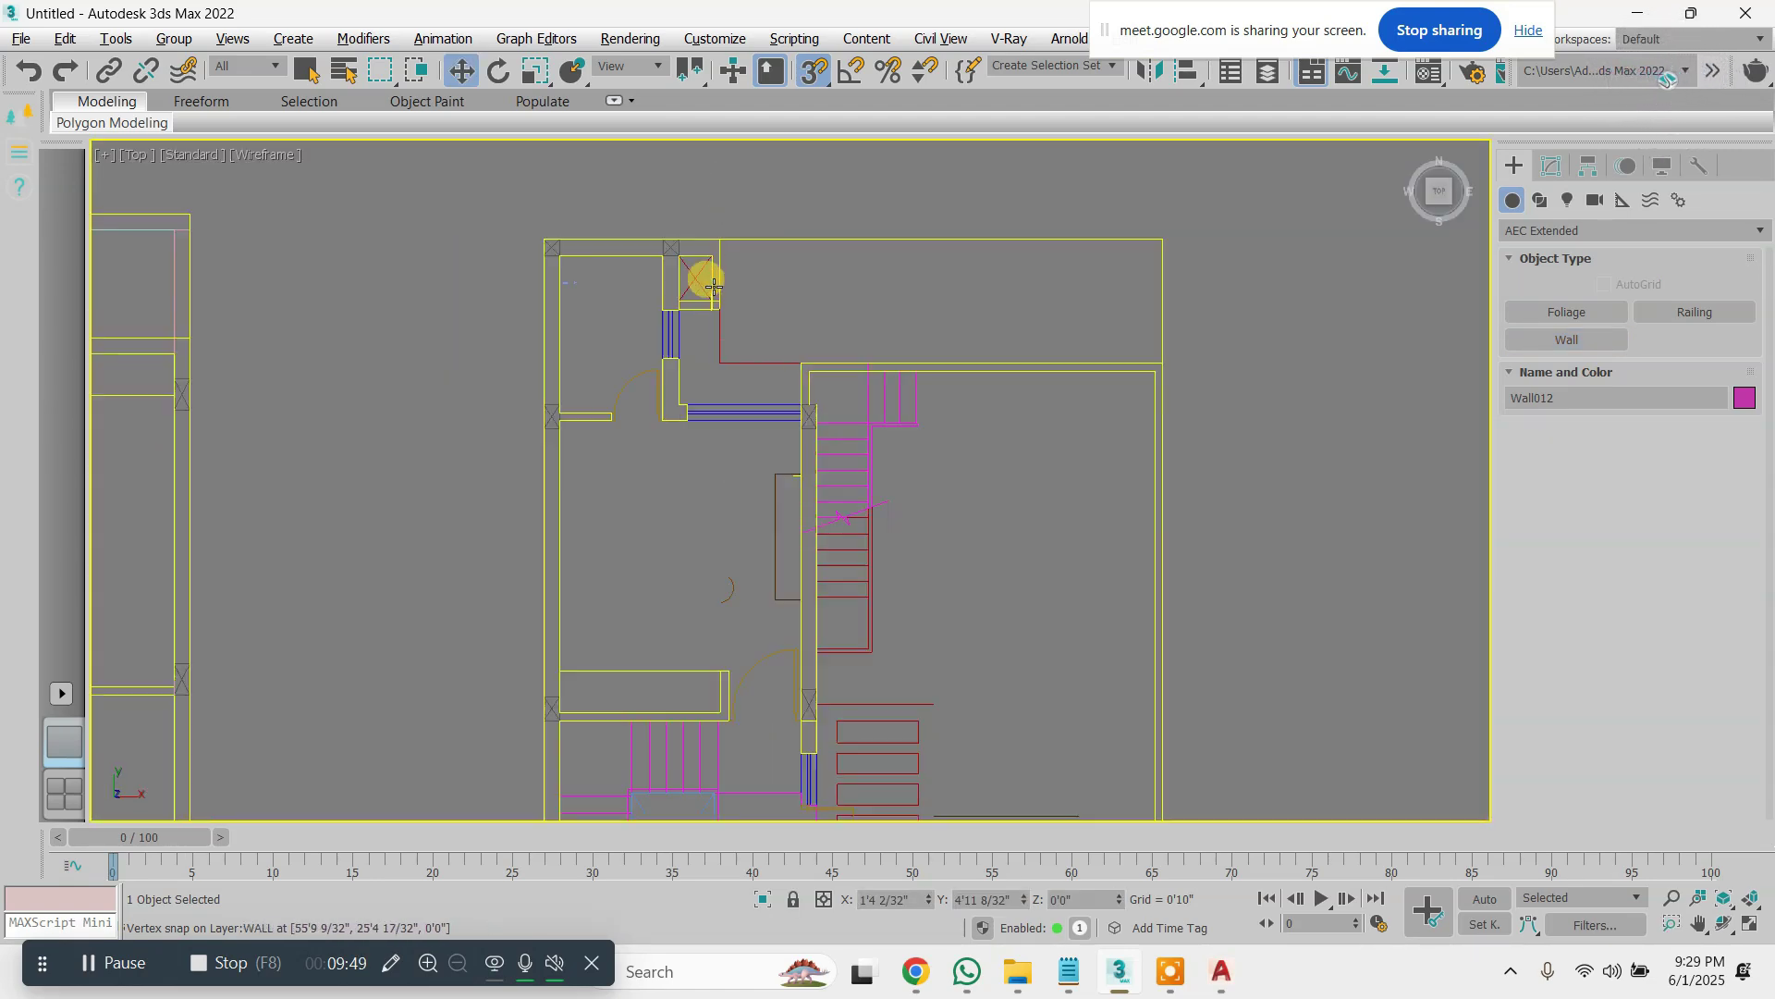
{"action": "left_click", "coordinate": [1565, 340]}
{"action": "scroll", "coordinate": [553, 233], "scroll_direction": "up", "scroll_amount": 5}
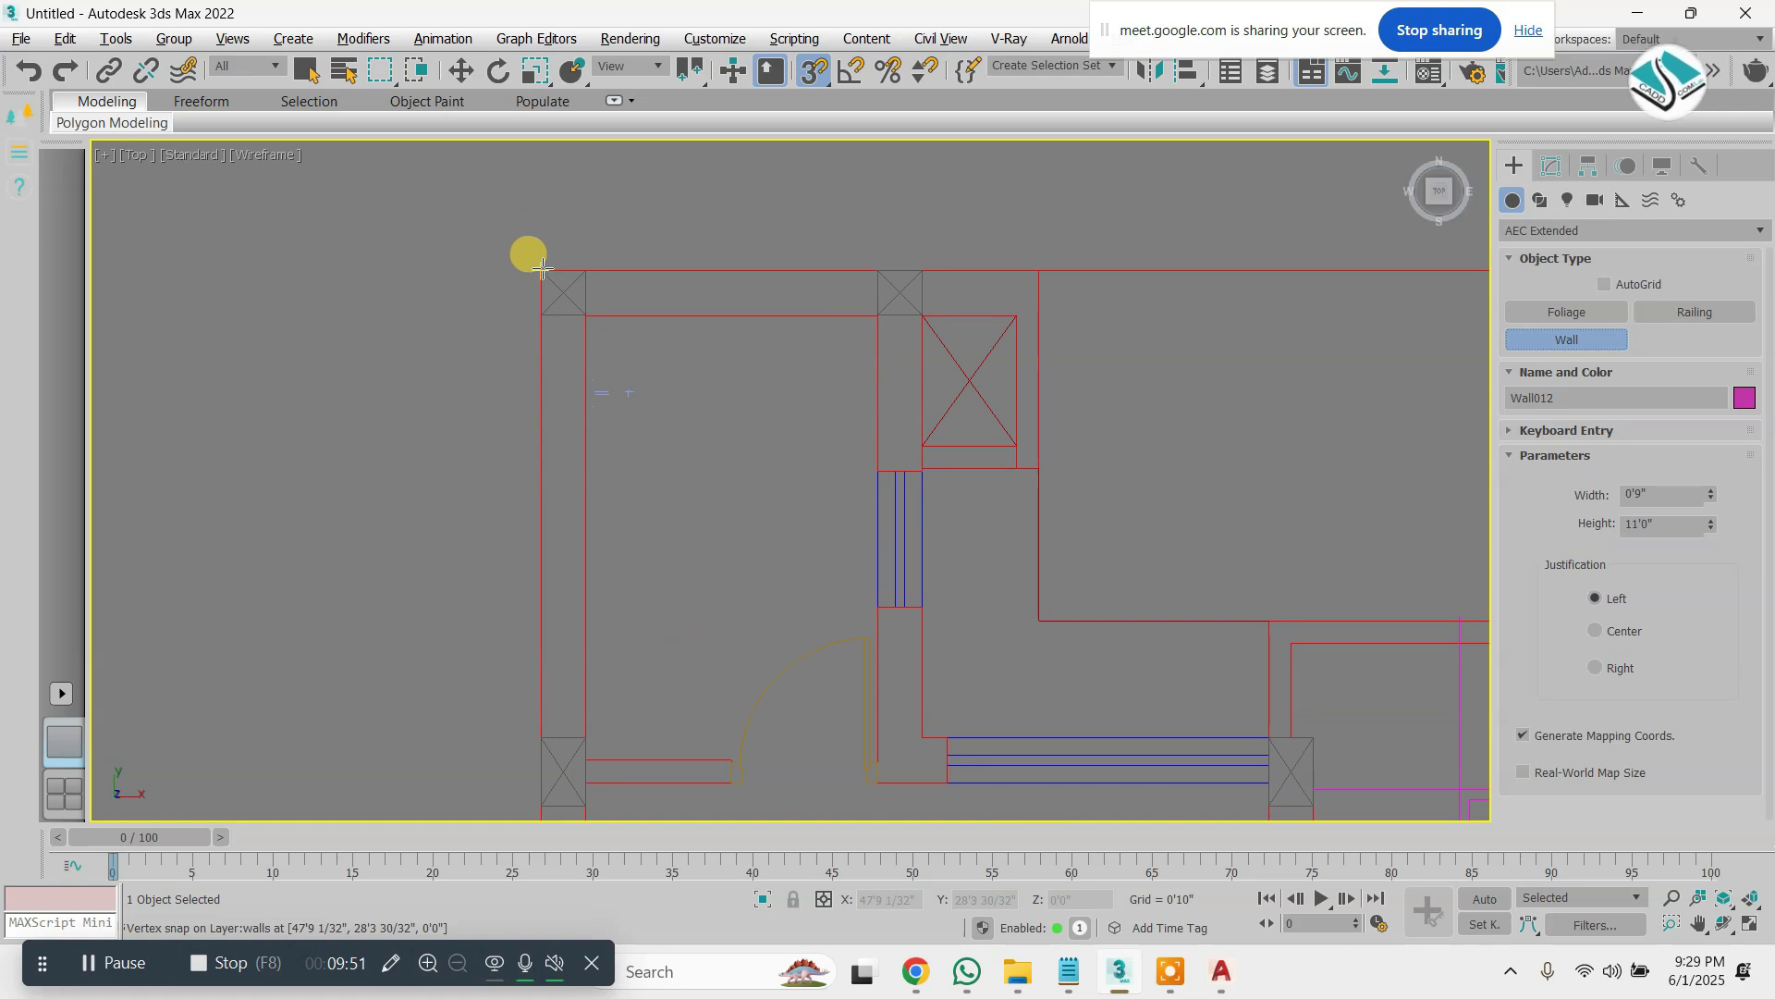
{"action": "left_click", "coordinate": [543, 270]}
{"action": "left_click", "coordinate": [925, 275]}
{"action": "scroll", "coordinate": [910, 493], "scroll_direction": "up", "scroll_amount": 2}
{"action": "middle_click_drag", "start_coordinate": [910, 492], "coordinate": [823, 224]}
{"action": "left_click", "coordinate": [768, 571]}
Continue the third plan's walls along the rear window to the column, then down the staircase-side wall line to the front
{"action": "middle_click_drag", "start_coordinate": [1151, 594], "coordinate": [737, 519]}
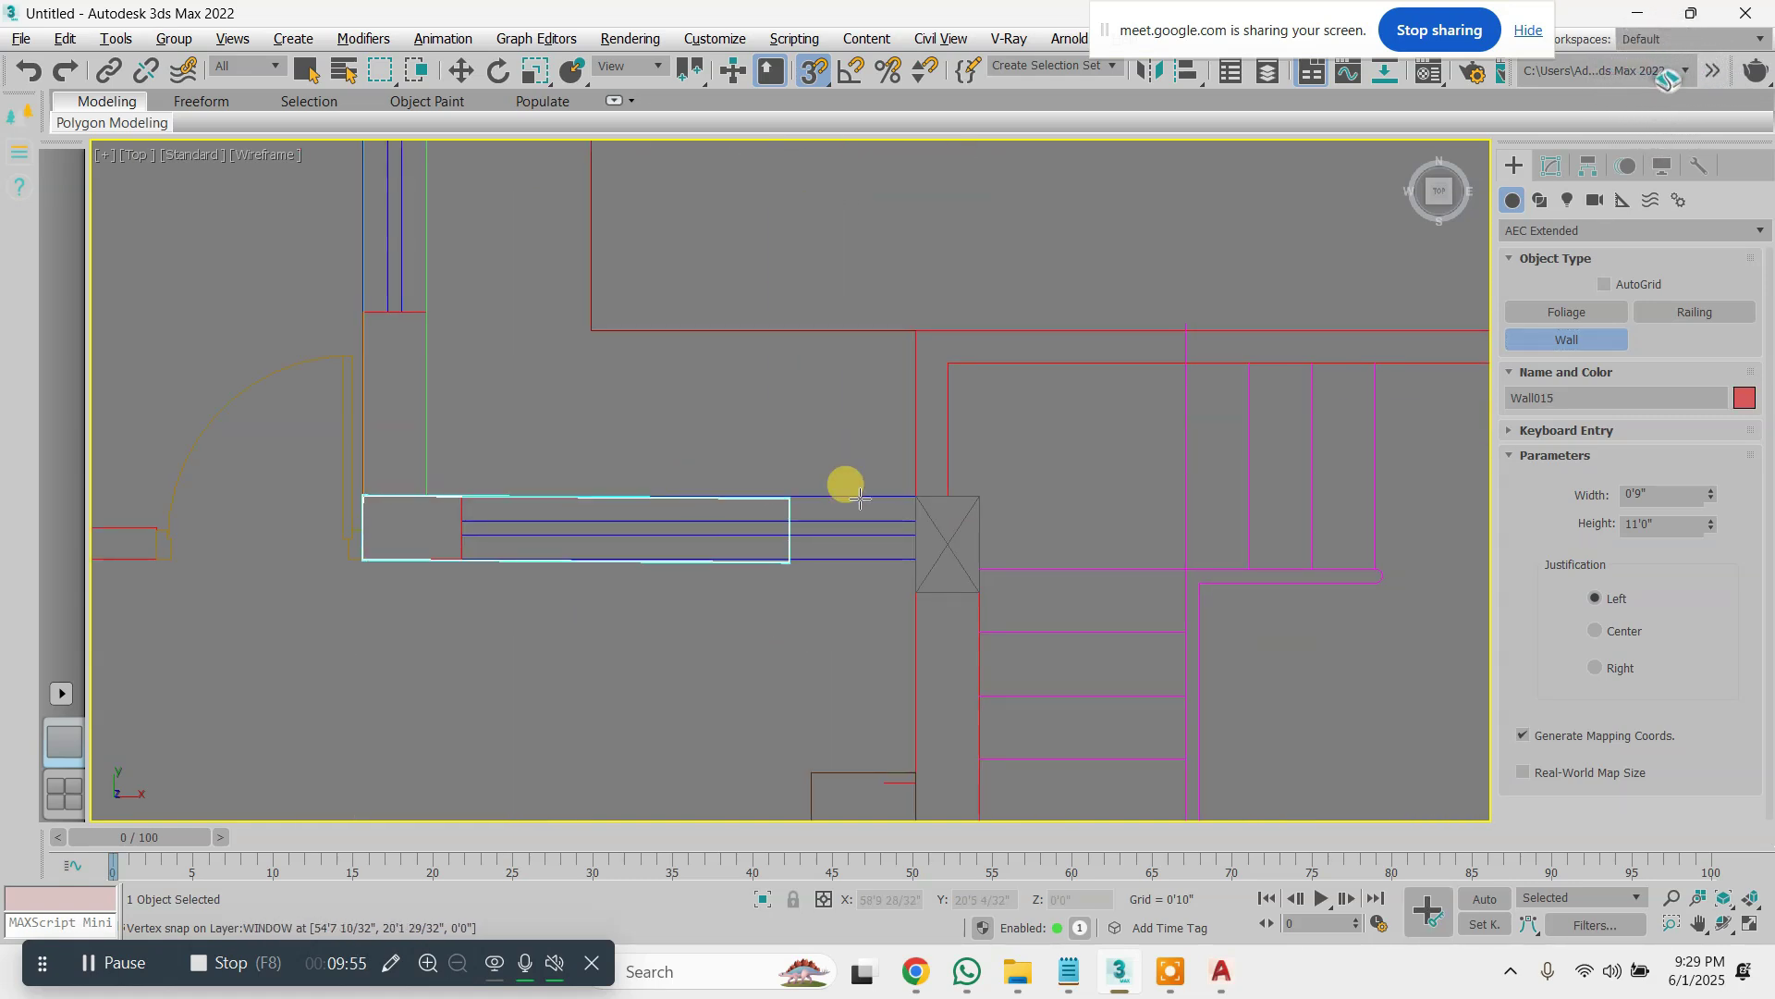
{"action": "scroll", "coordinate": [916, 389], "scroll_direction": "down", "scroll_amount": 6}
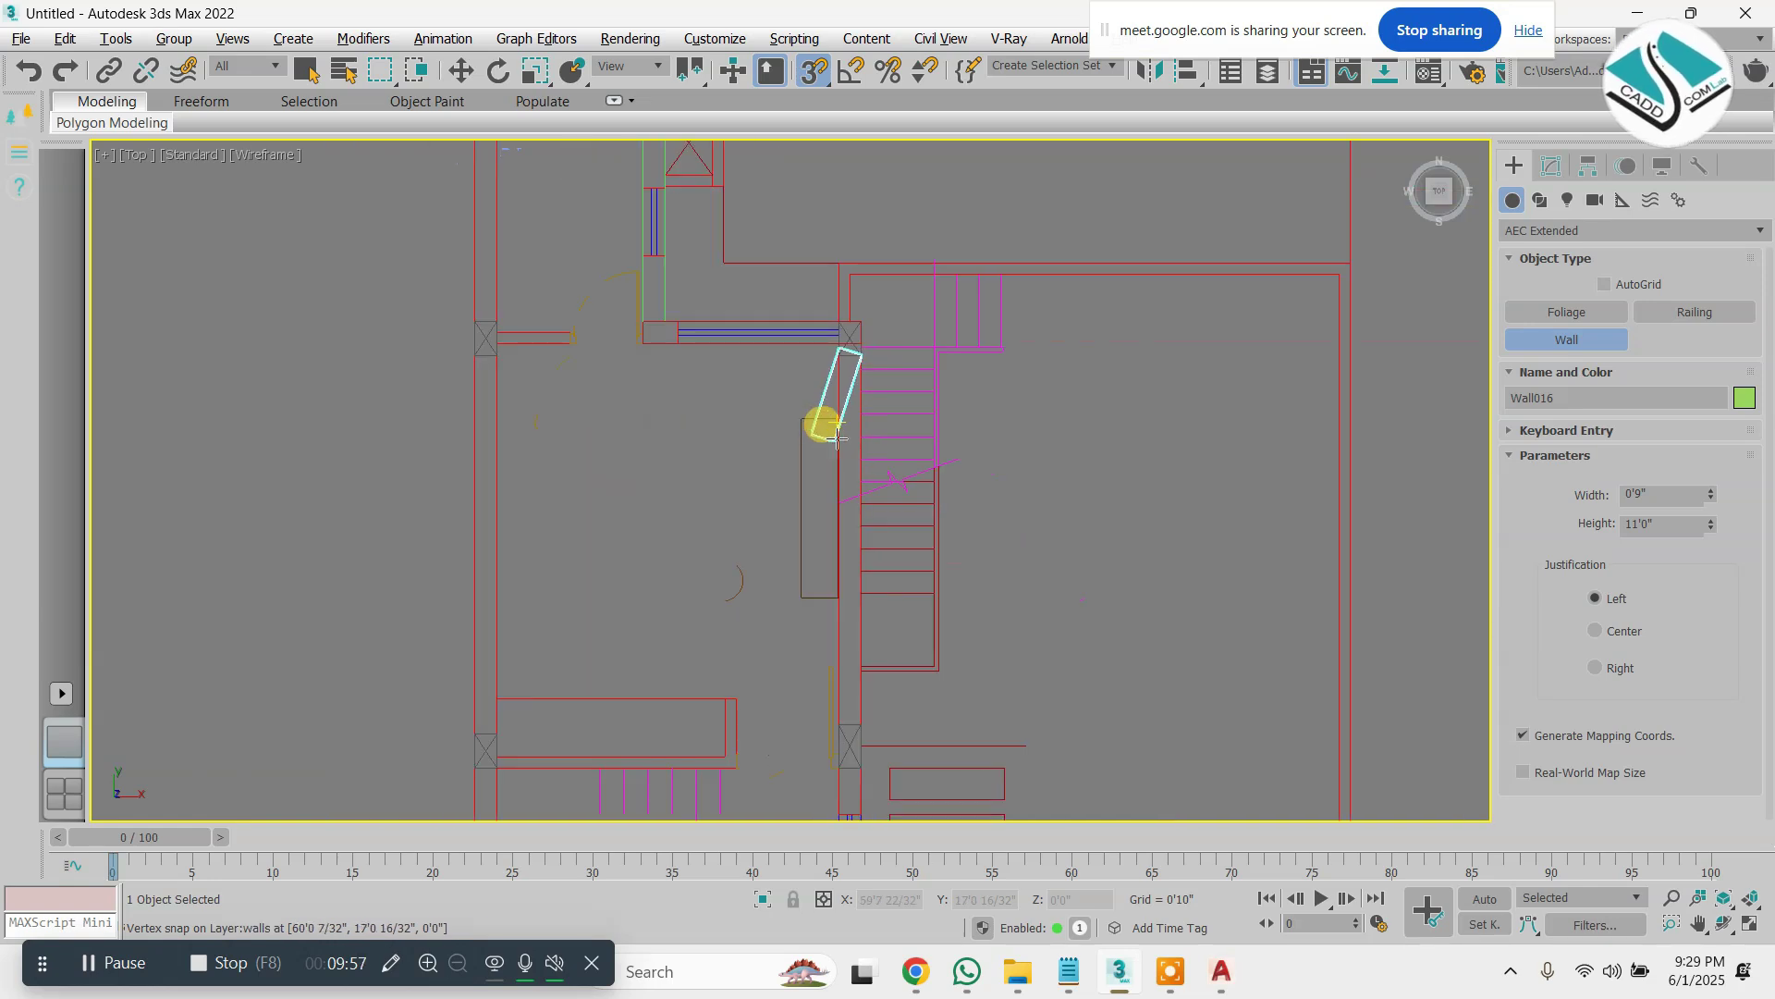
{"action": "middle_click_drag", "start_coordinate": [889, 549], "coordinate": [945, 290]}
{"action": "scroll", "coordinate": [874, 673], "scroll_direction": "up", "scroll_amount": 5}
{"action": "left_click", "coordinate": [930, 640]}
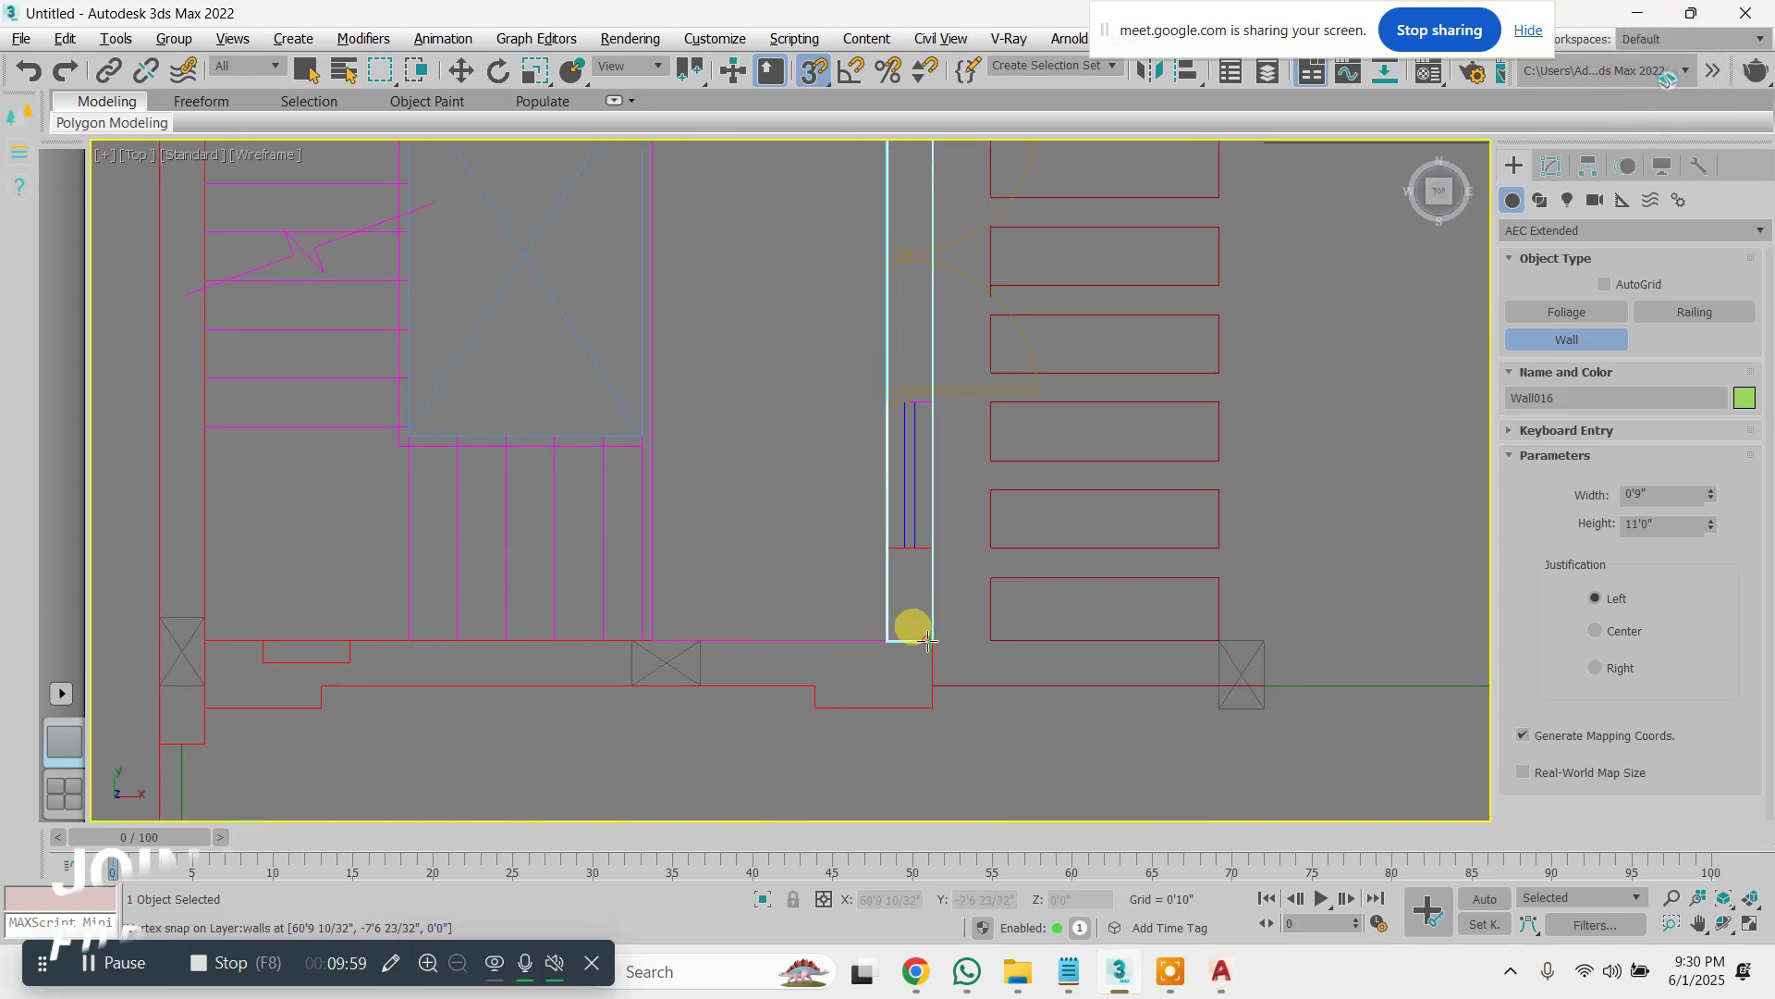
{"action": "right_click", "coordinate": [929, 640]}
Draw the third plan's front wall from the end of the staircase-side wall across to the inner face of the left outer wall
{"action": "left_click", "coordinate": [931, 641]}
{"action": "middle_click_drag", "start_coordinate": [387, 617], "coordinate": [789, 626]}
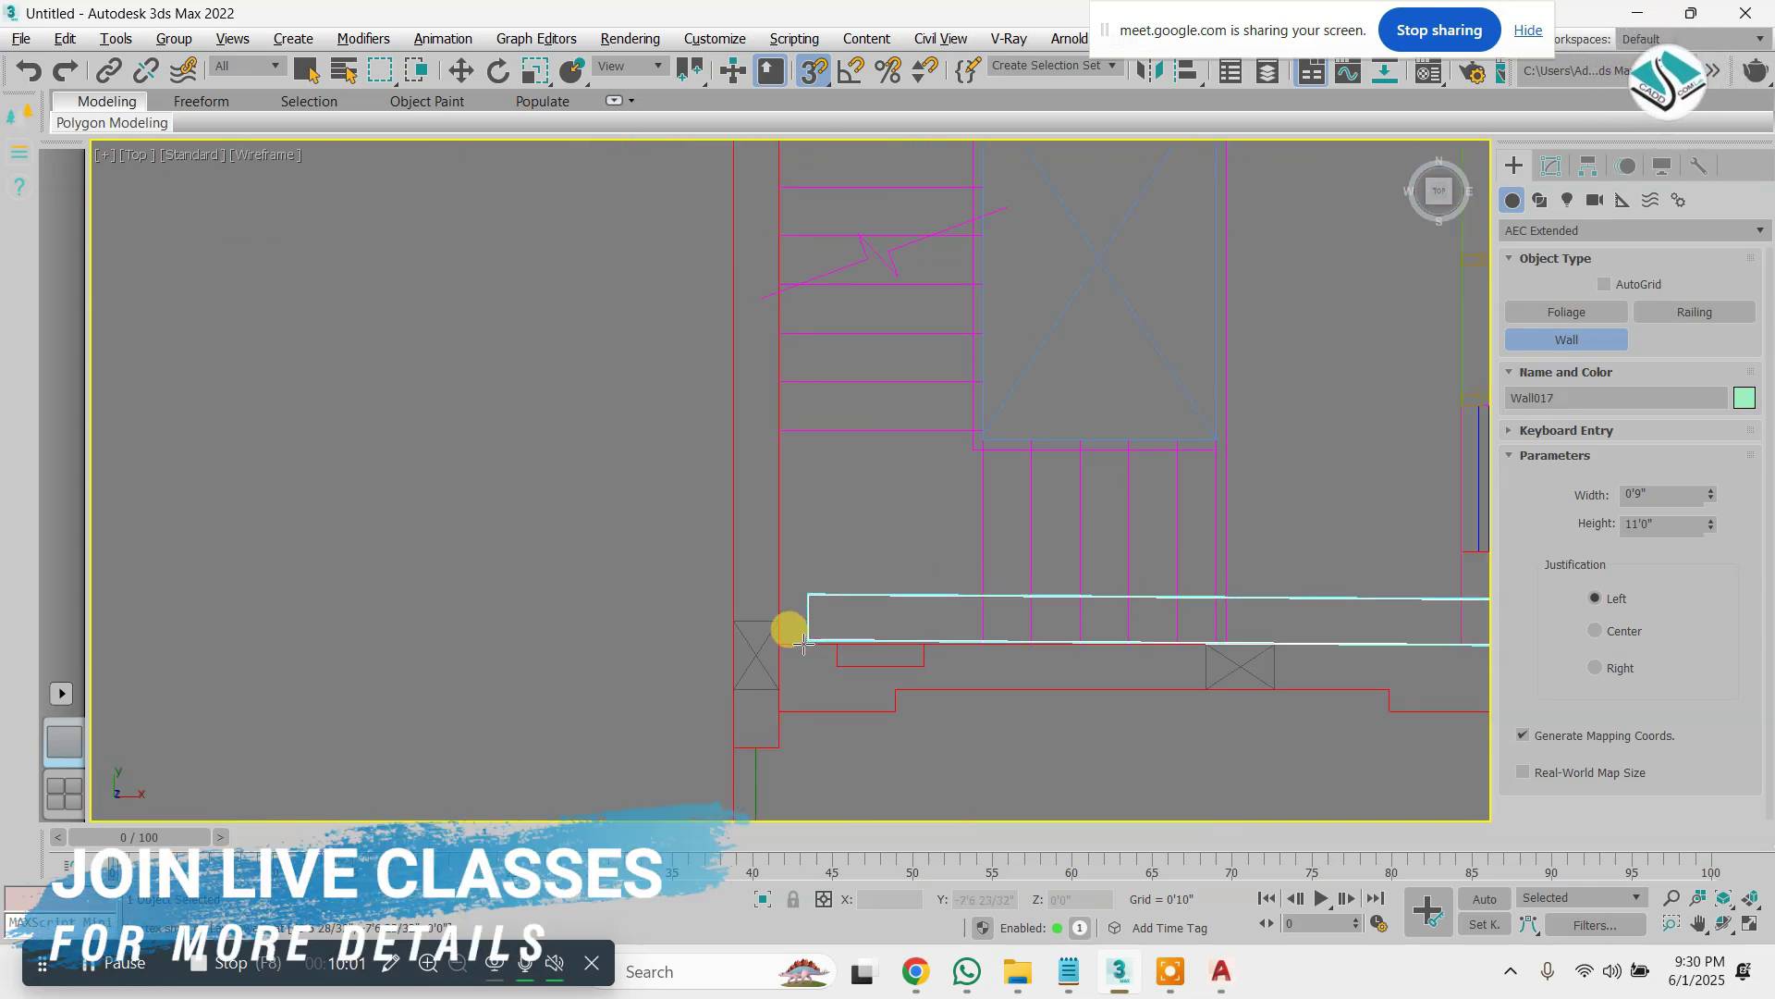
{"action": "left_click", "coordinate": [769, 647]}
{"action": "right_click", "coordinate": [769, 647]}
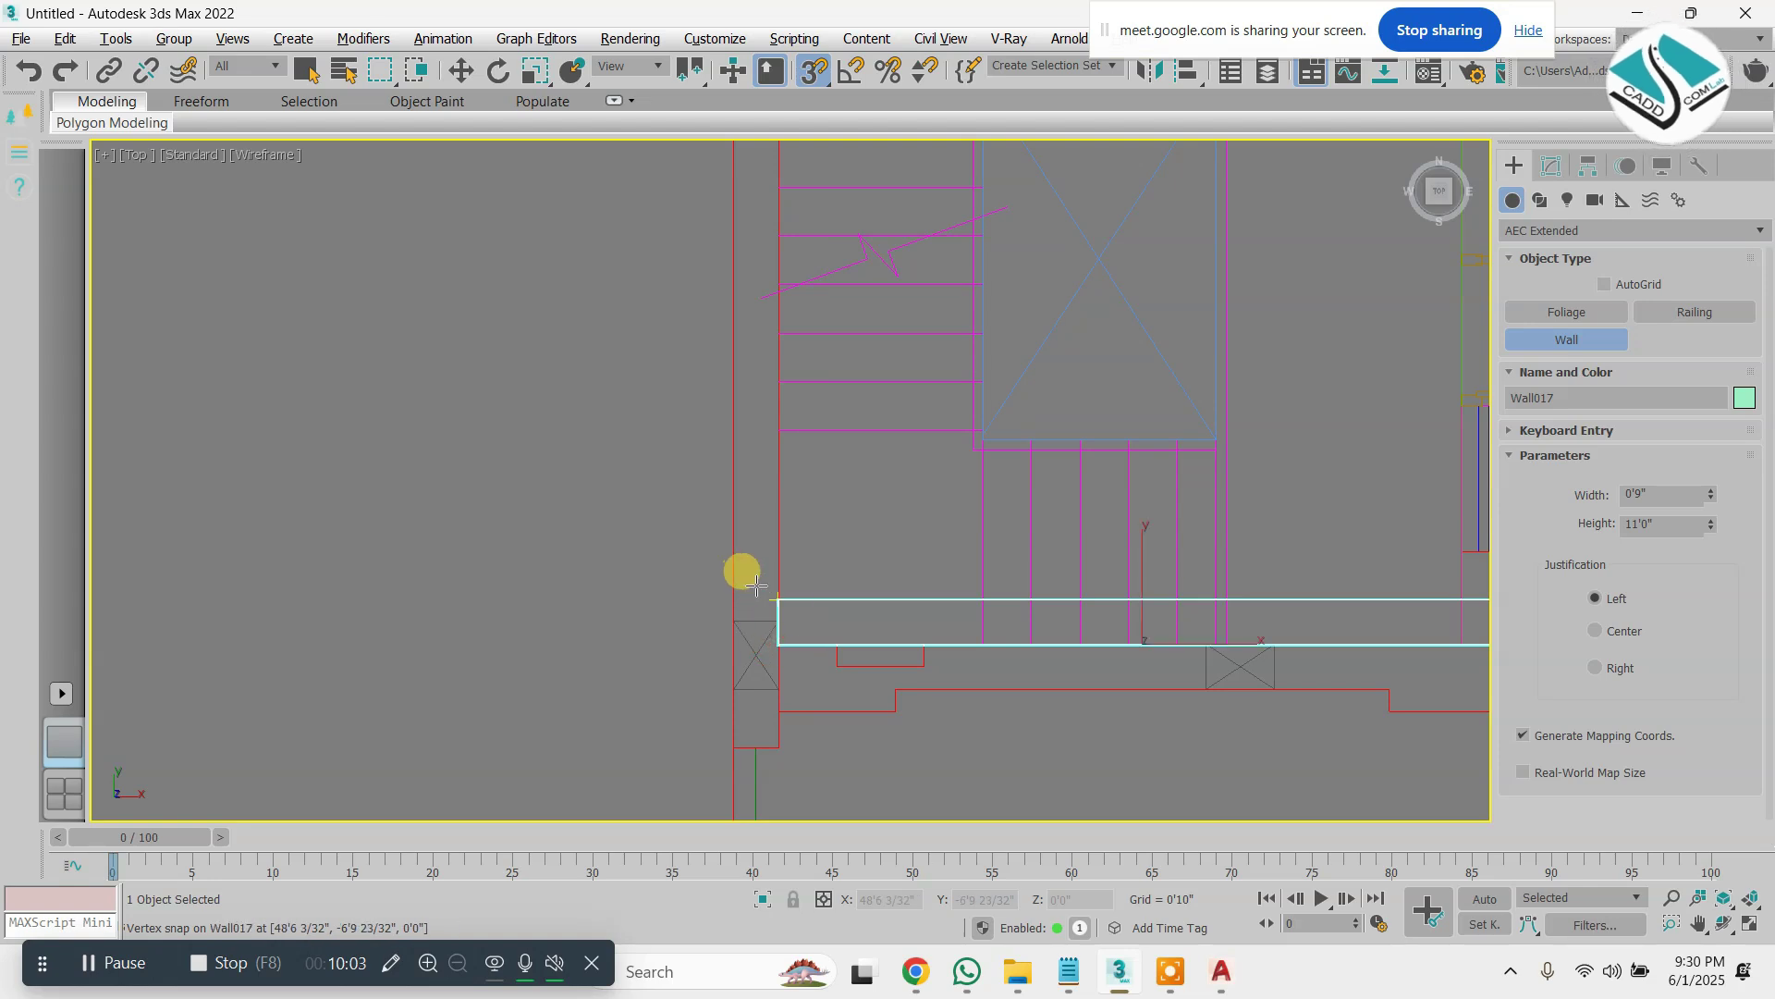
Draw the third plan's left outer wall from the front-left column up to the rear wall and exit the Wall tool
{"action": "scroll", "coordinate": [753, 622], "scroll_direction": "up", "scroll_amount": 6}
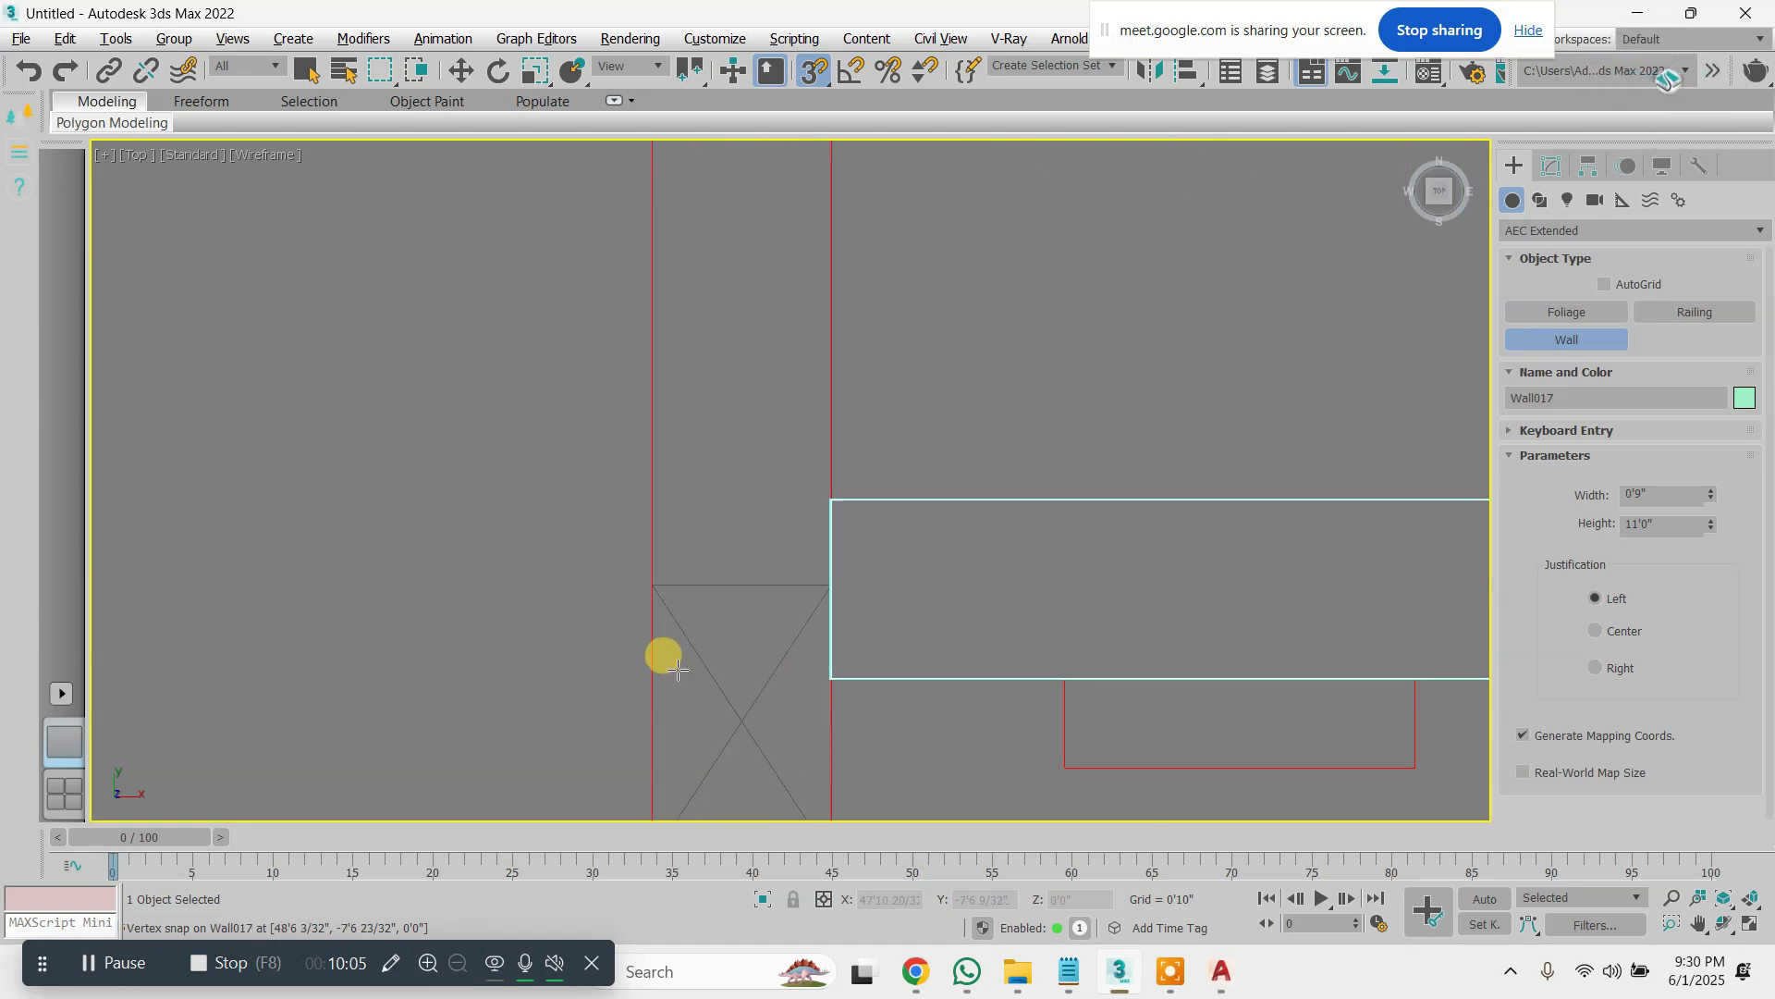
{"action": "left_click", "coordinate": [648, 587]}
{"action": "scroll", "coordinate": [705, 614], "scroll_direction": "down", "scroll_amount": 5}
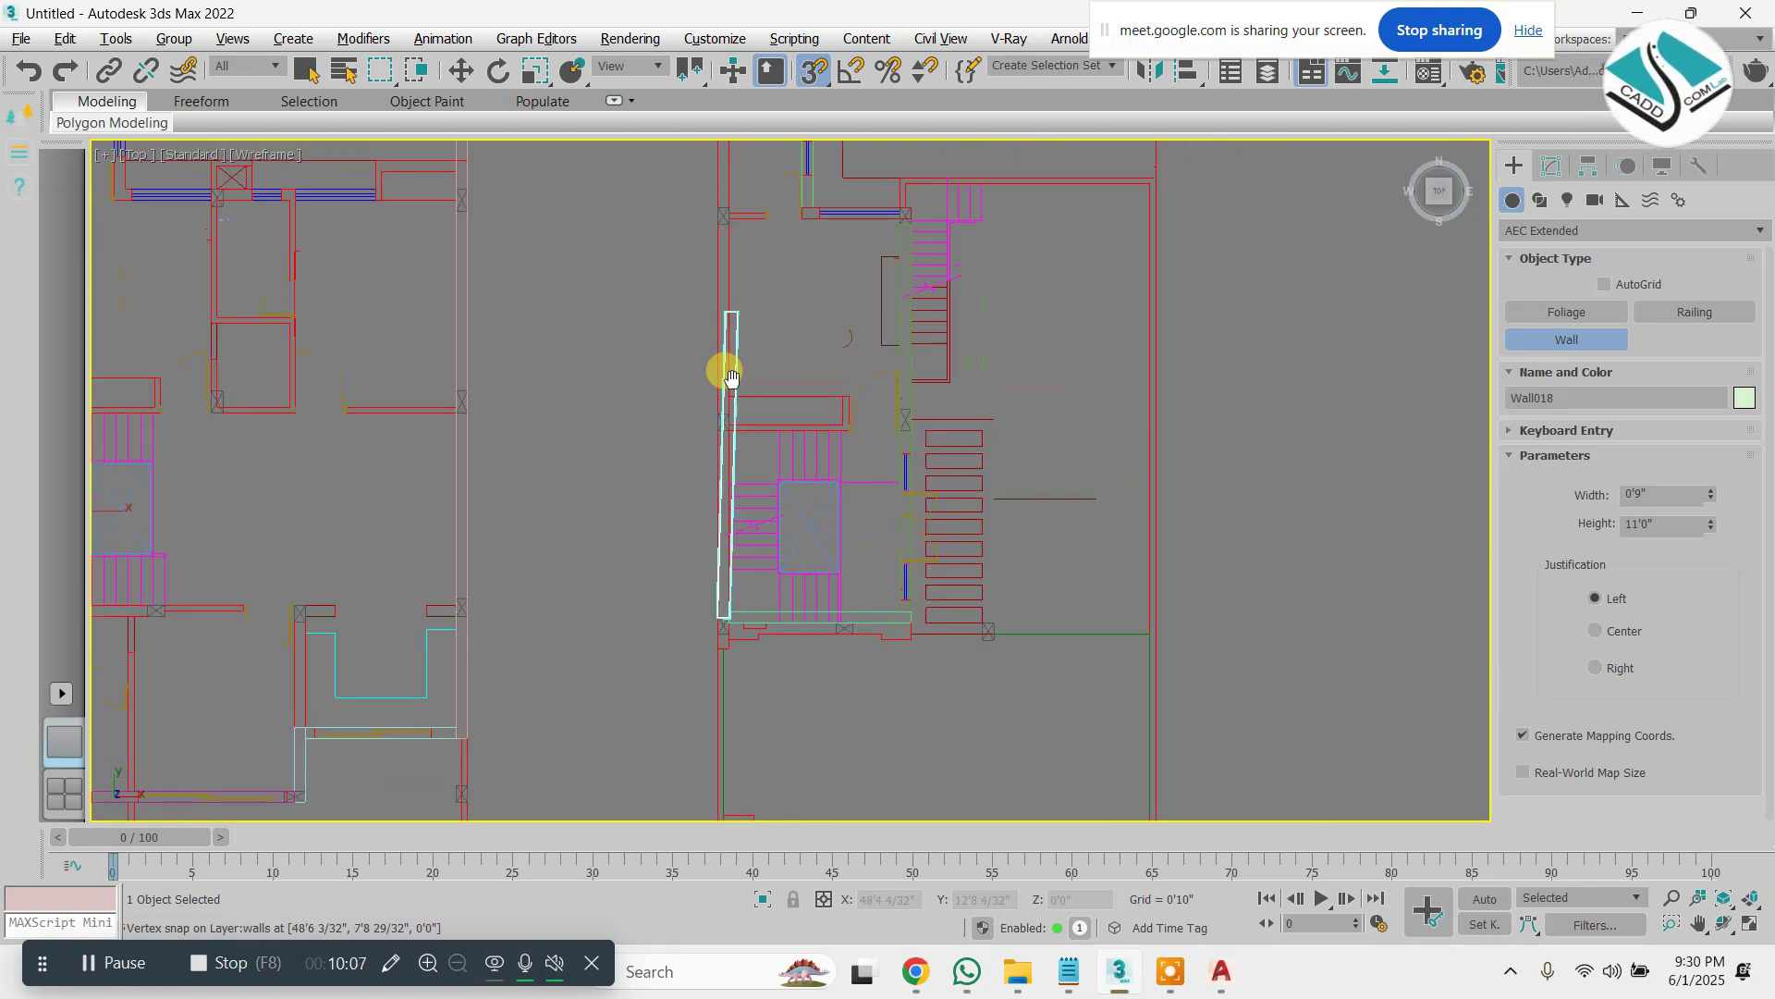
{"action": "scroll", "coordinate": [769, 400], "scroll_direction": "up", "scroll_amount": 6}
{"action": "scroll", "coordinate": [791, 354], "scroll_direction": "down", "scroll_amount": 7}
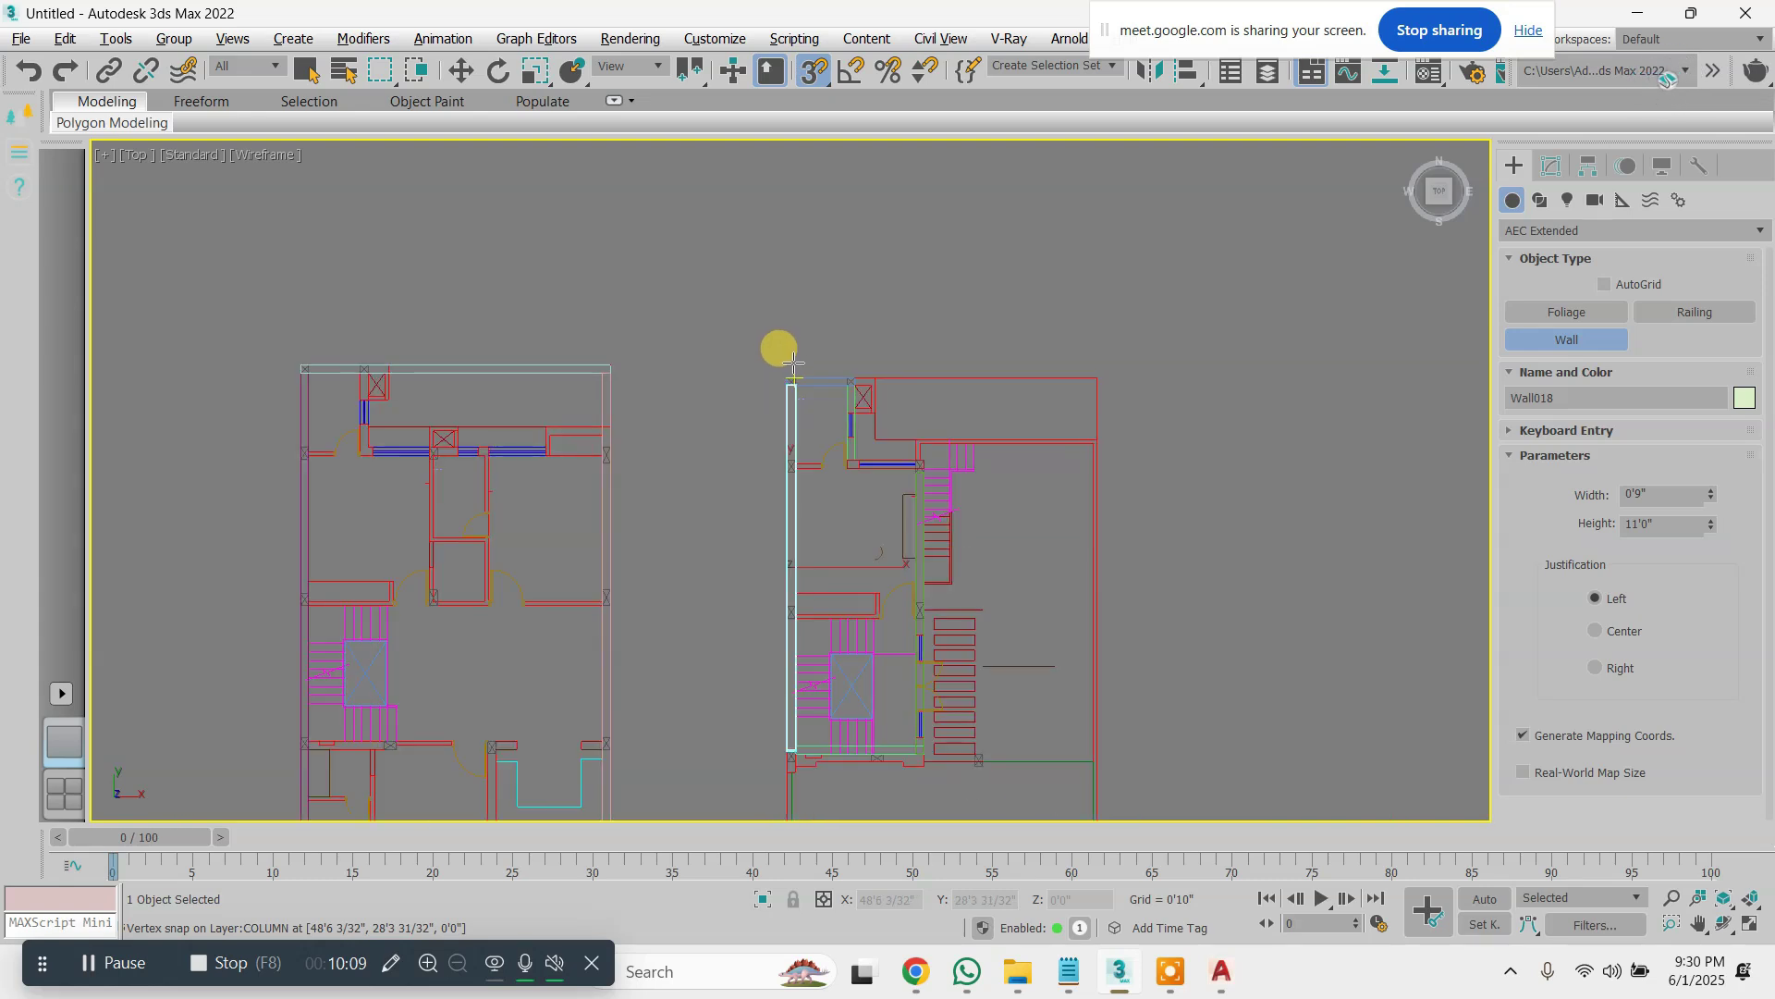
{"action": "scroll", "coordinate": [789, 535], "scroll_direction": "up", "scroll_amount": 7}
{"action": "scroll", "coordinate": [745, 468], "scroll_direction": "up", "scroll_amount": 3}
{"action": "left_click", "coordinate": [745, 469]}
{"action": "right_click", "coordinate": [745, 469]}
{"action": "right_click", "coordinate": [745, 469]}
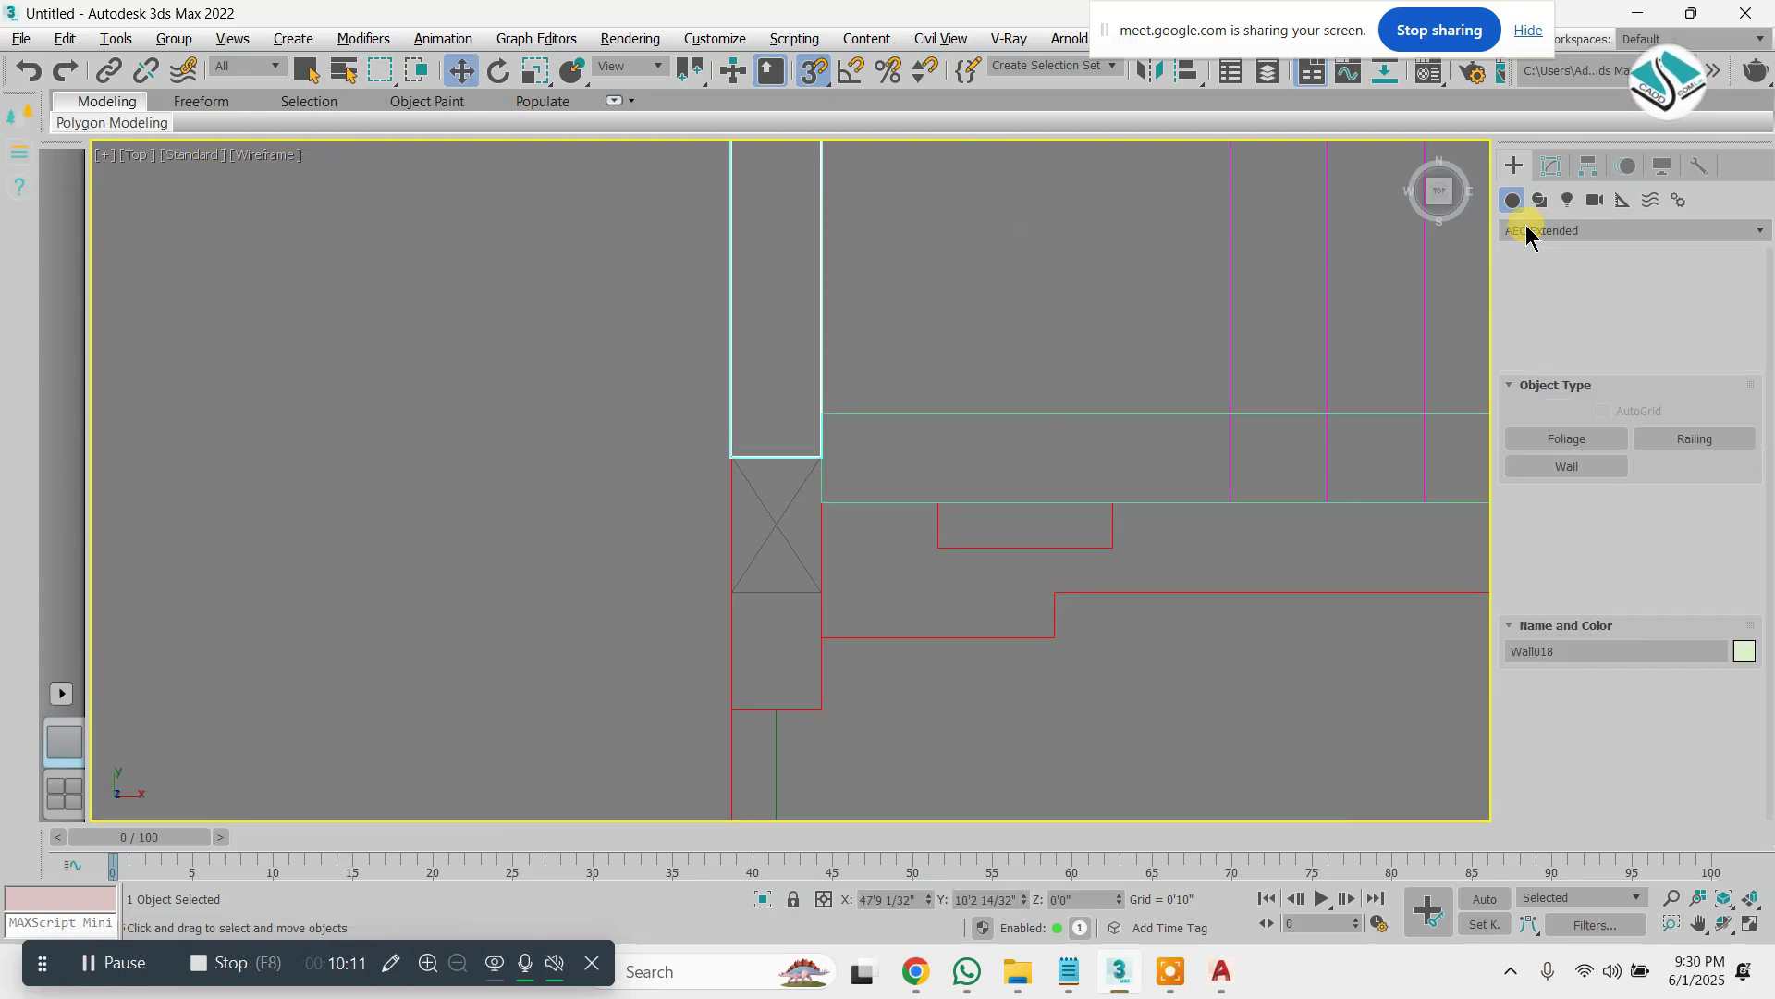
At vertex level, move the left wall's front end flush with the front wall's outer face, and select its rear end
{"action": "left_click", "coordinate": [1550, 168]}
{"action": "left_click", "coordinate": [1513, 256]}
{"action": "left_click", "coordinate": [1550, 281]}
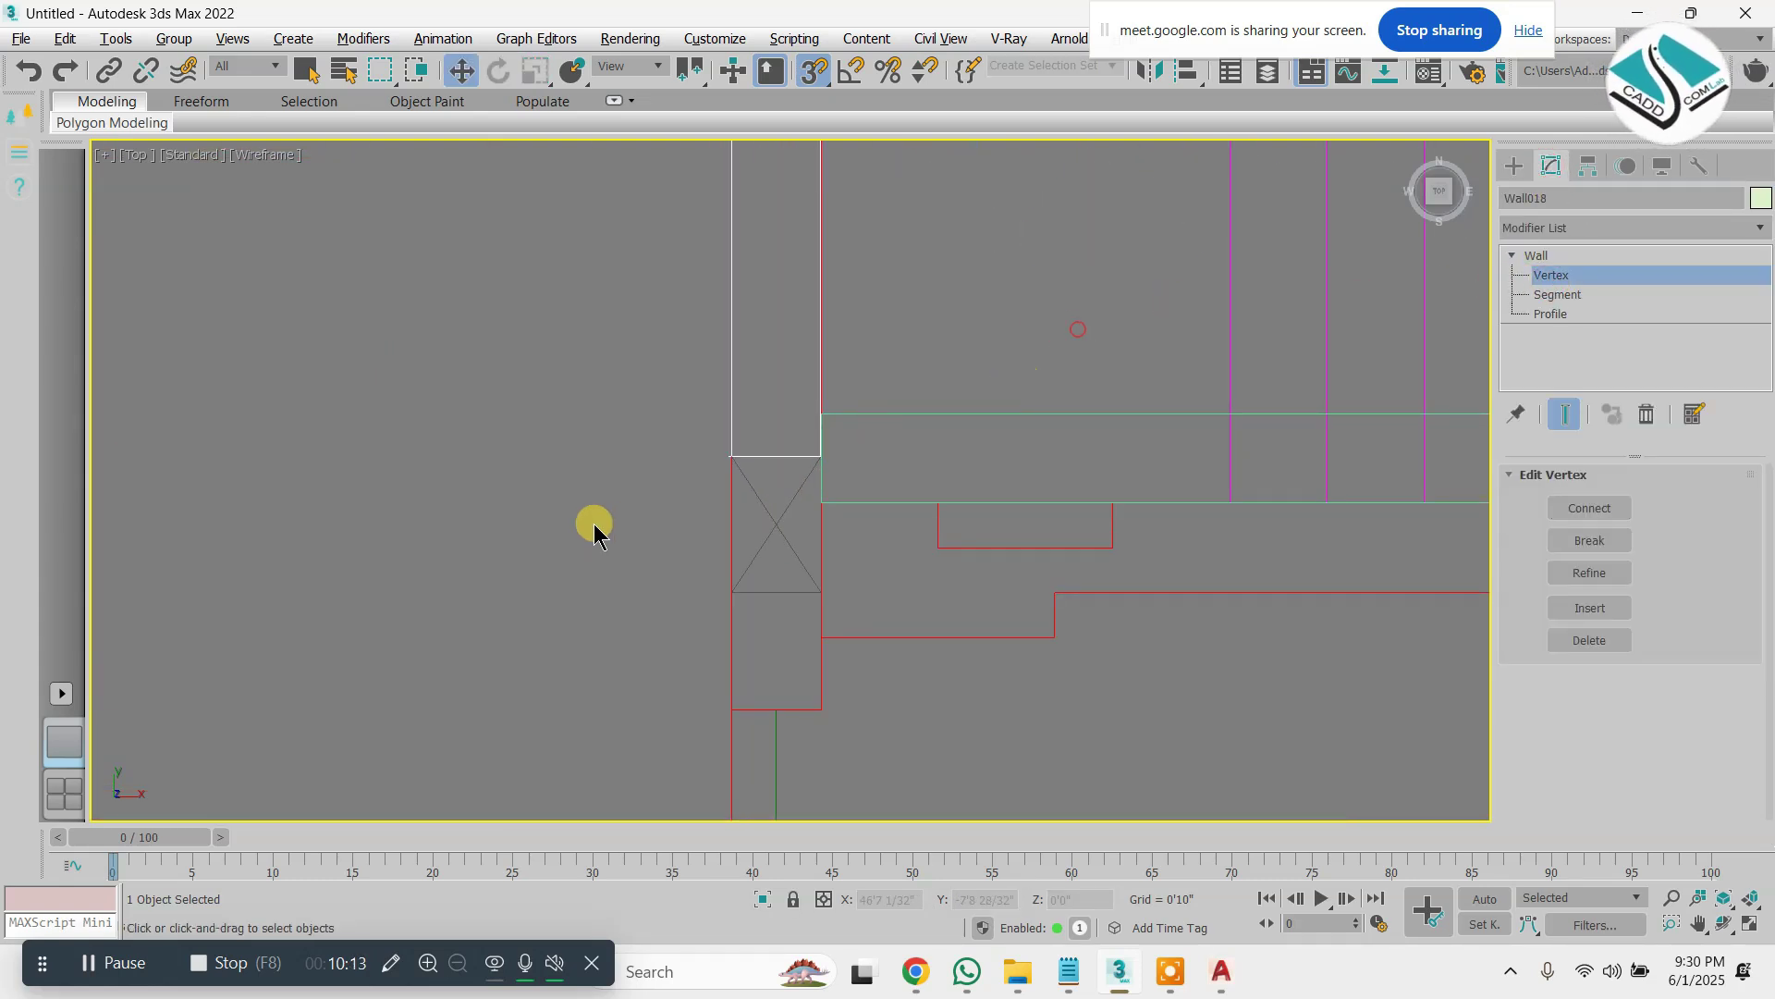
{"action": "left_click", "coordinate": [730, 455]}
{"action": "scroll", "coordinate": [721, 444], "scroll_direction": "up", "scroll_amount": 3}
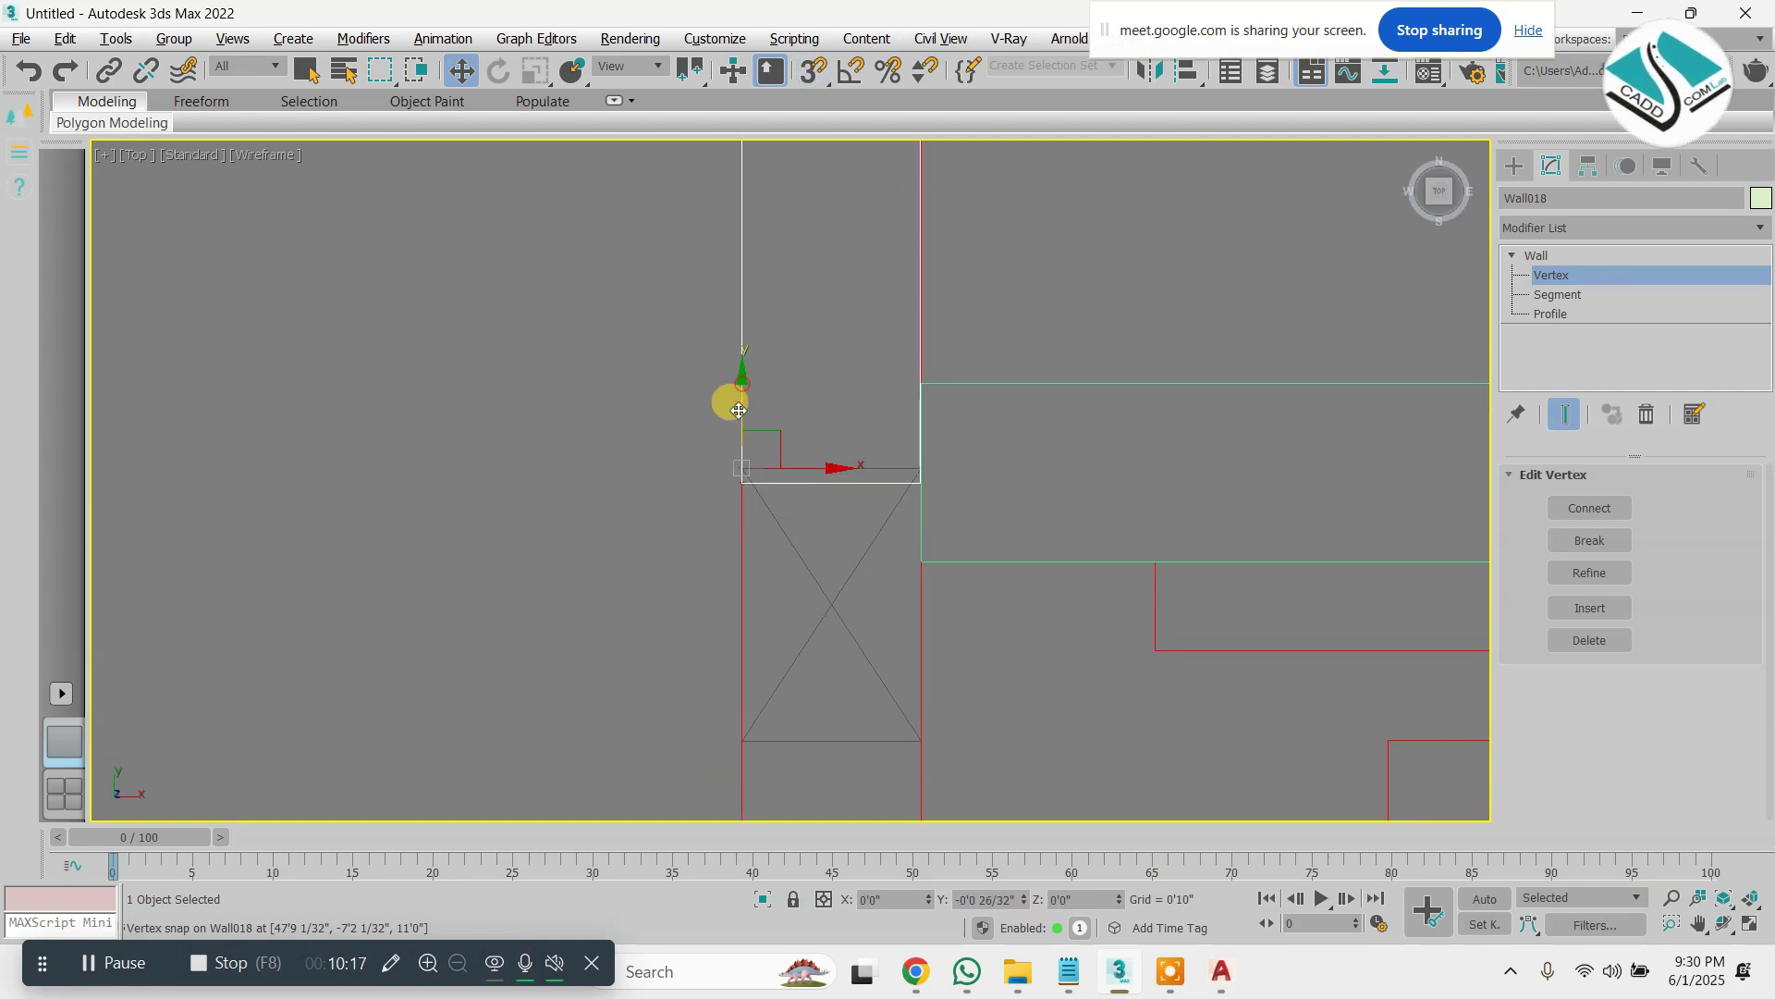
{"action": "scroll", "coordinate": [744, 488], "scroll_direction": "down", "scroll_amount": 6}
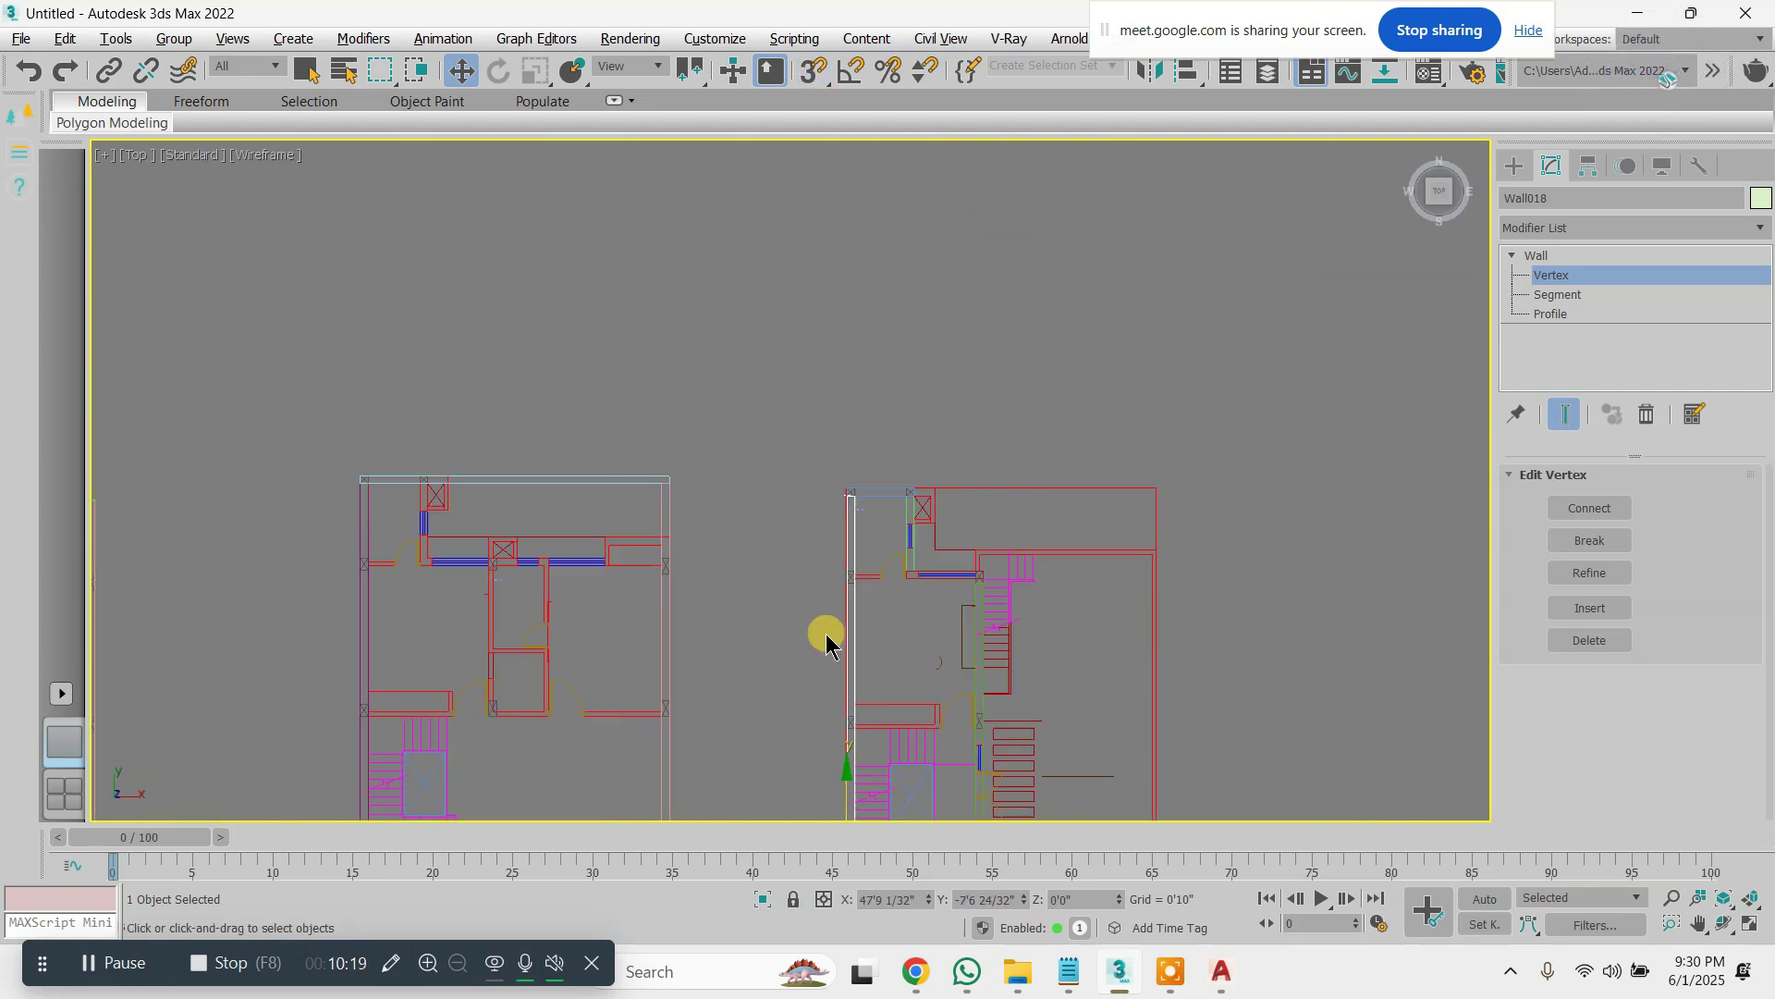
{"action": "scroll", "coordinate": [824, 634], "scroll_direction": "up", "scroll_amount": 6}
{"action": "left_click_drag", "start_coordinate": [543, 456], "coordinate": [903, 635]}
Examine the walls of all three plans in the perspective view
{"action": "key", "text": "alt+w"}
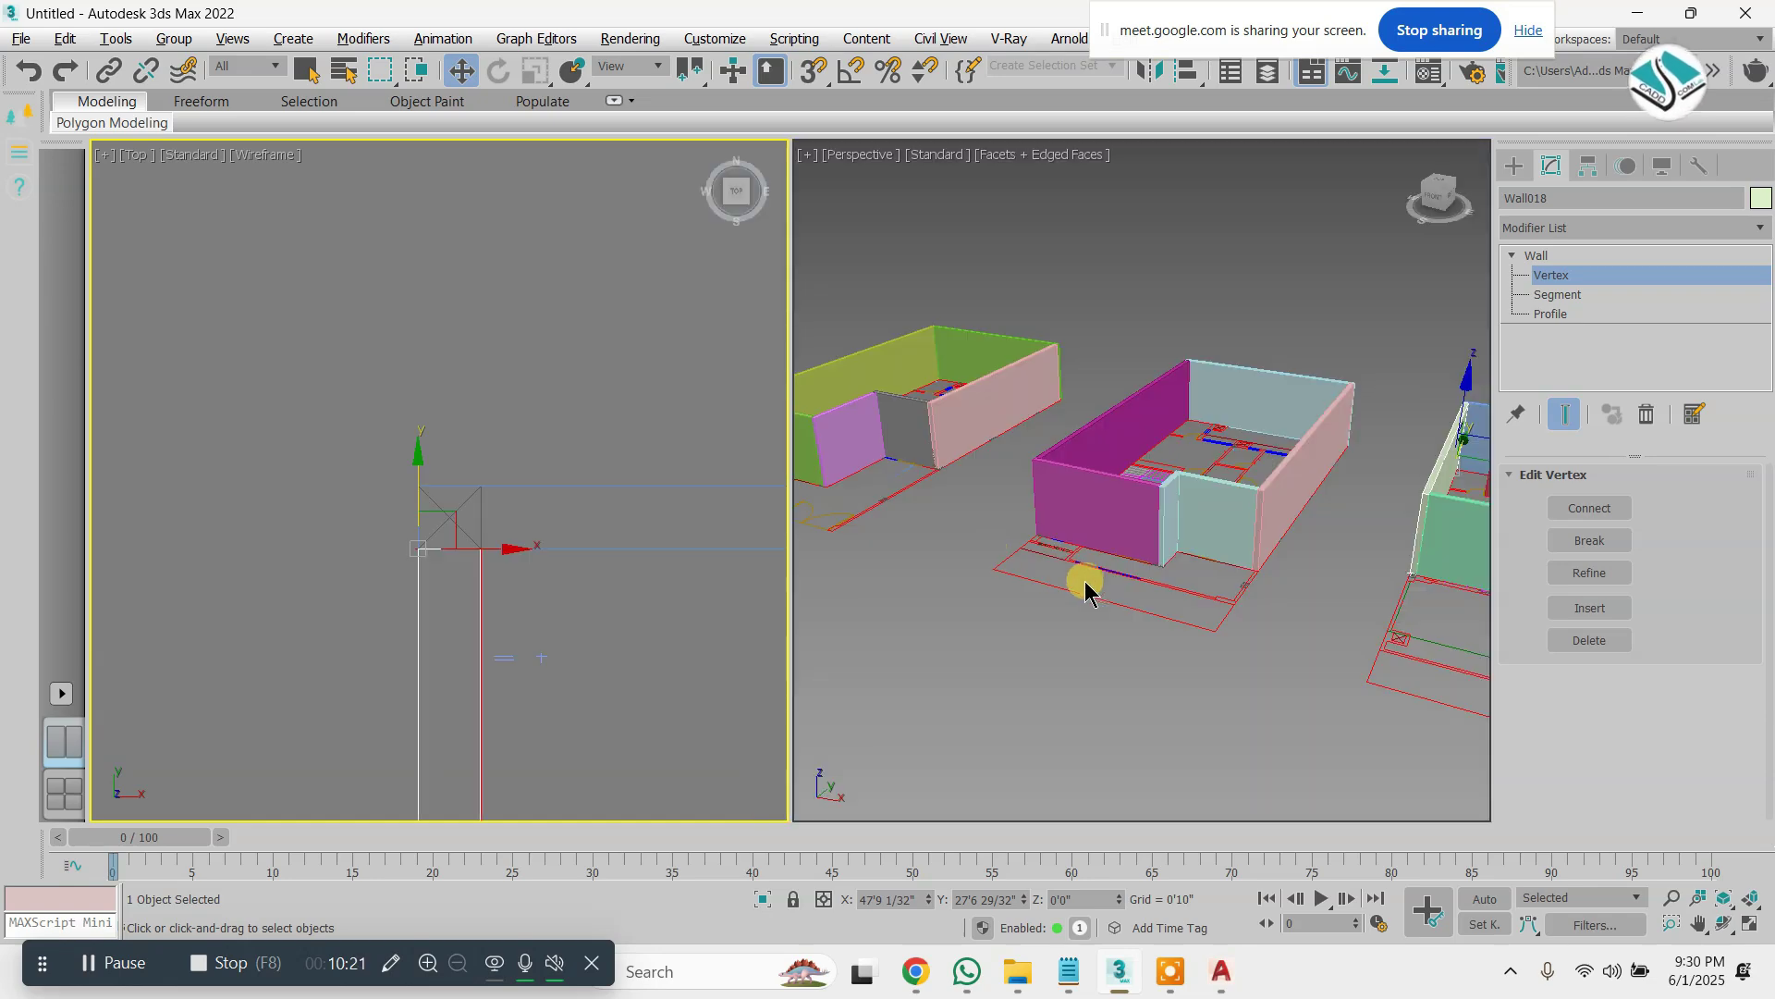
{"action": "middle_click", "coordinate": [1086, 588]}
{"action": "key", "text": "alt+w"}
{"action": "scroll", "coordinate": [1124, 517], "scroll_direction": "down", "scroll_amount": 3}
{"action": "scroll", "coordinate": [1018, 465], "scroll_direction": "up", "scroll_amount": 4}
{"action": "middle_click_drag", "start_coordinate": [1129, 508], "coordinate": [1229, 473]}
{"action": "scroll", "coordinate": [1237, 453], "scroll_direction": "down", "scroll_amount": 4}
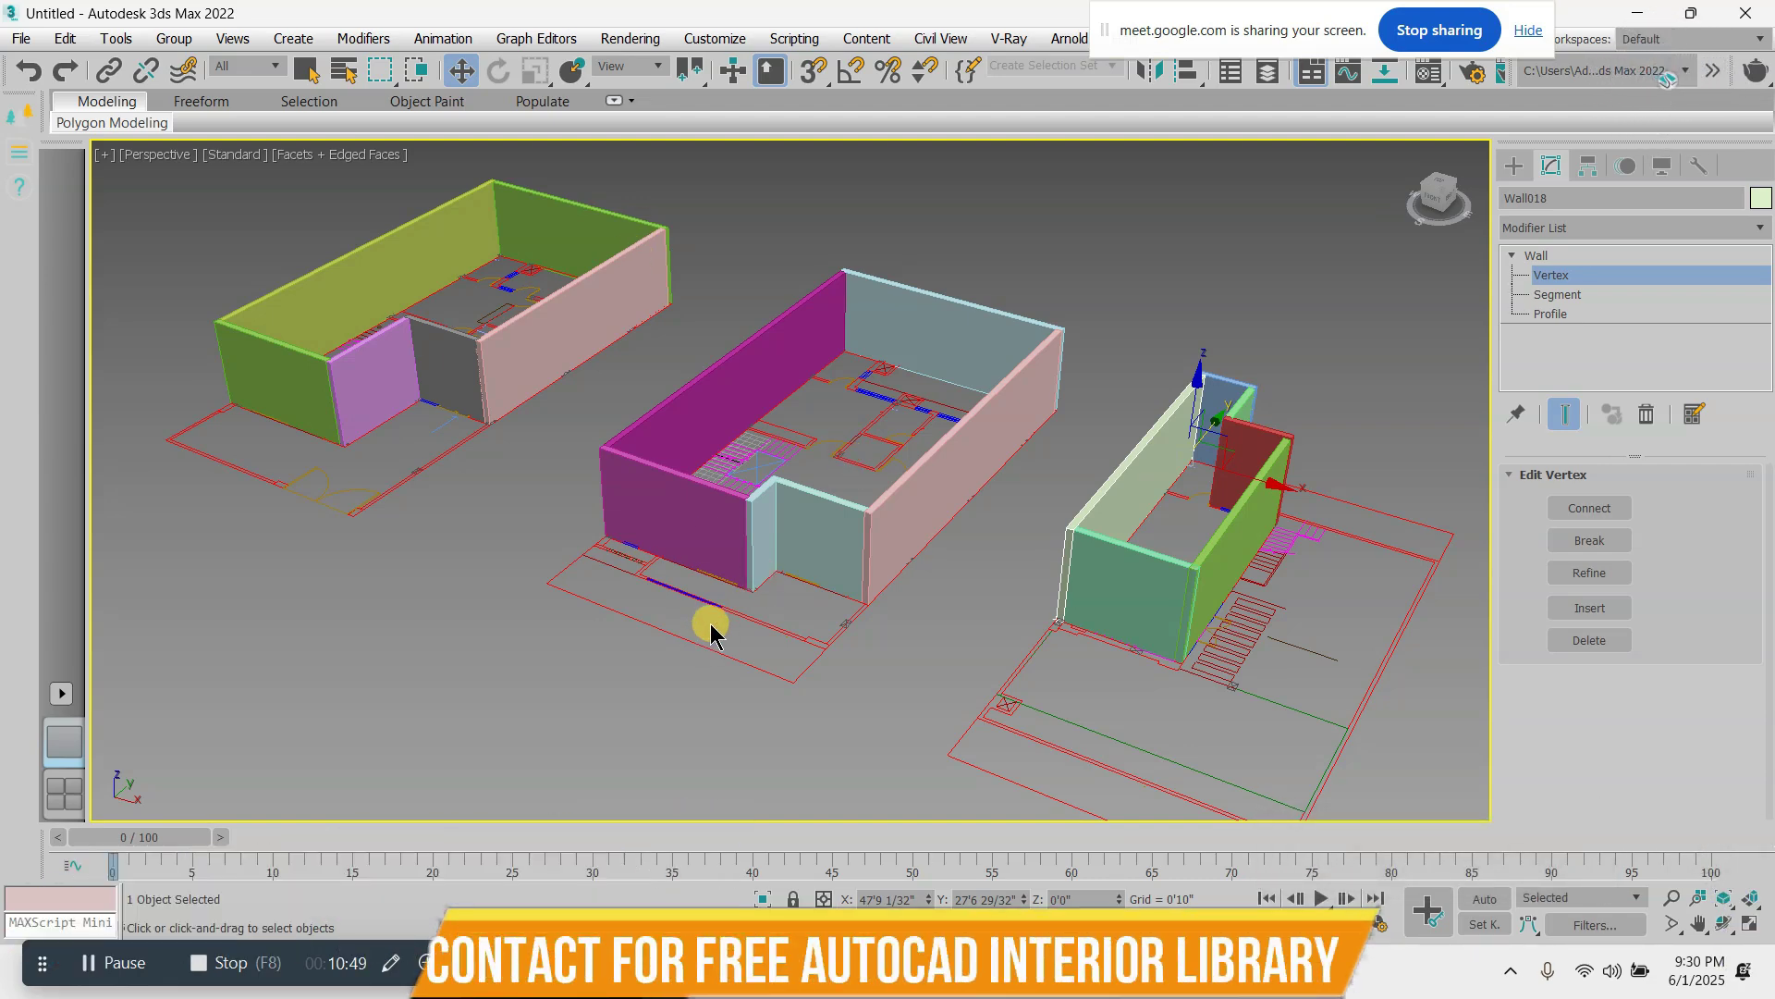
{"action": "middle_click_drag", "start_coordinate": [655, 455], "coordinate": [797, 438], "text": "alt"}
Examine the first plan's front walls and door openings in the top view and in perspective
{"action": "key", "text": "alt+w"}
{"action": "middle_click", "coordinate": [574, 369]}
{"action": "key", "text": "alt+w"}
{"action": "scroll", "coordinate": [792, 331], "scroll_direction": "down", "scroll_amount": 10}
{"action": "scroll", "coordinate": [818, 326], "scroll_direction": "down", "scroll_amount": 4}
{"action": "scroll", "coordinate": [485, 514], "scroll_direction": "up", "scroll_amount": 6}
{"action": "middle_click_drag", "start_coordinate": [369, 402], "coordinate": [949, 385]}
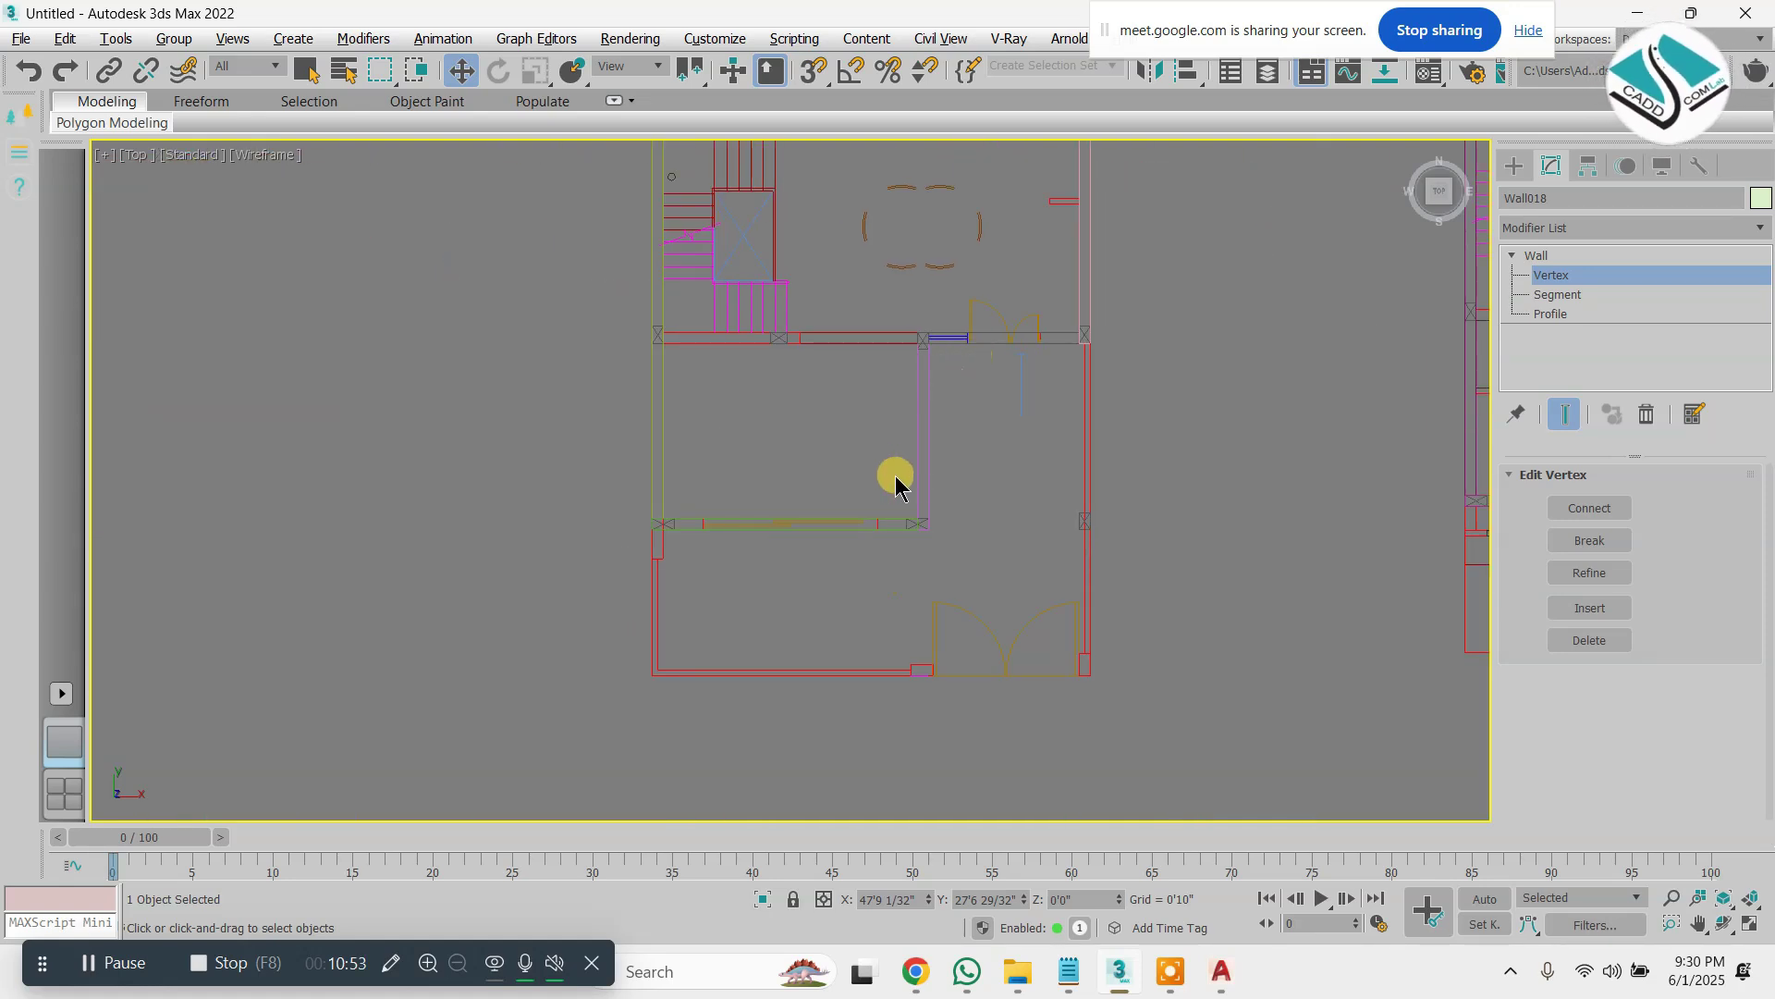
{"action": "scroll", "coordinate": [895, 478], "scroll_direction": "up", "scroll_amount": 2}
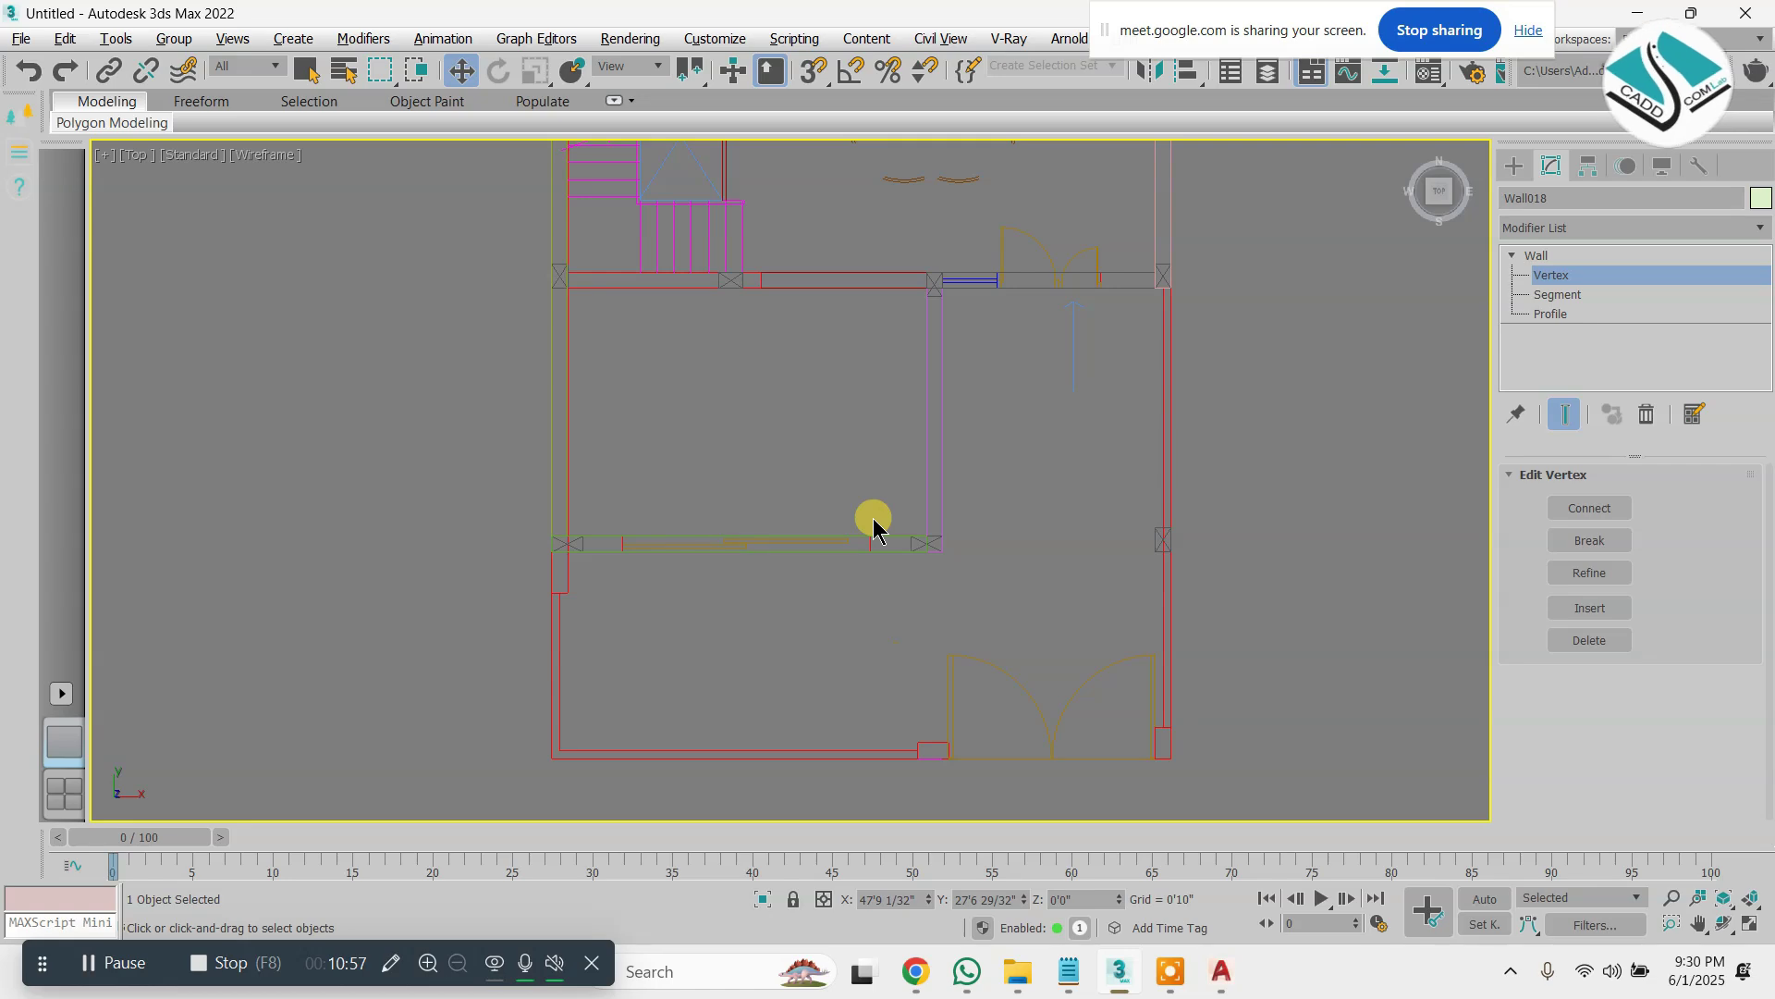
{"action": "key", "text": "alt+w"}
{"action": "middle_click", "coordinate": [974, 559]}
{"action": "key", "text": "alt+w"}
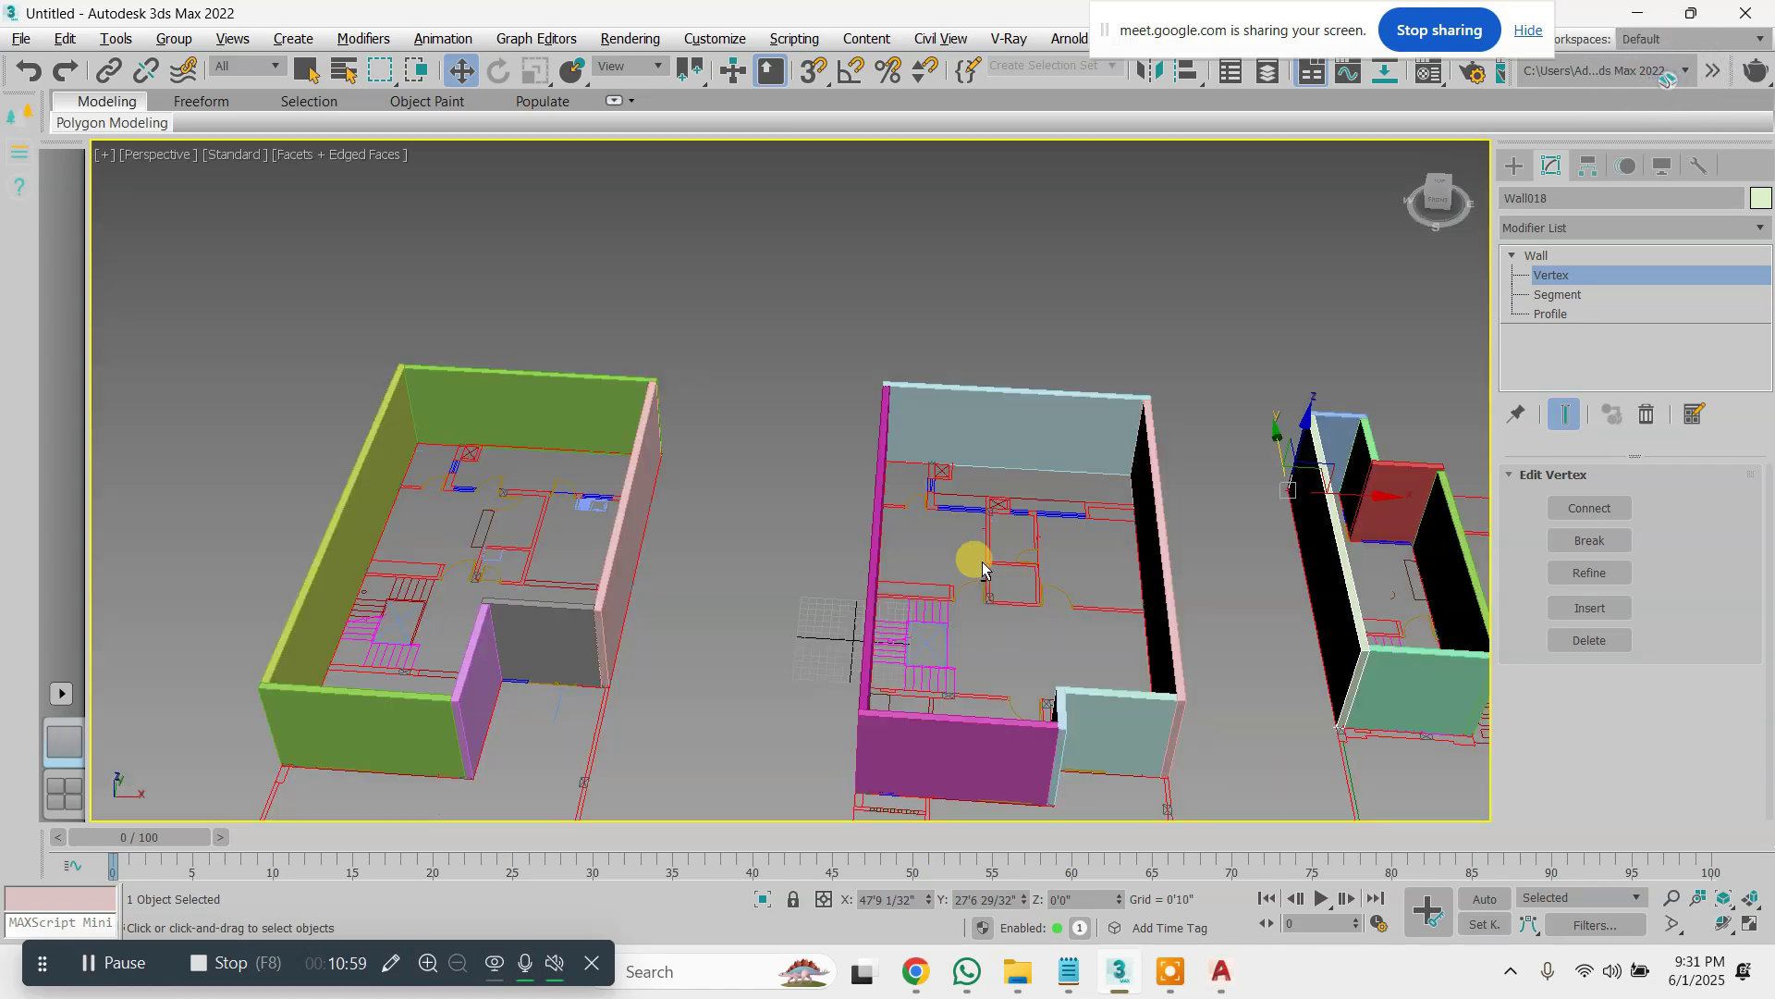
{"action": "middle_click_drag", "start_coordinate": [700, 537], "coordinate": [917, 404]}
{"action": "scroll", "coordinate": [713, 482], "scroll_direction": "up", "scroll_amount": 4}
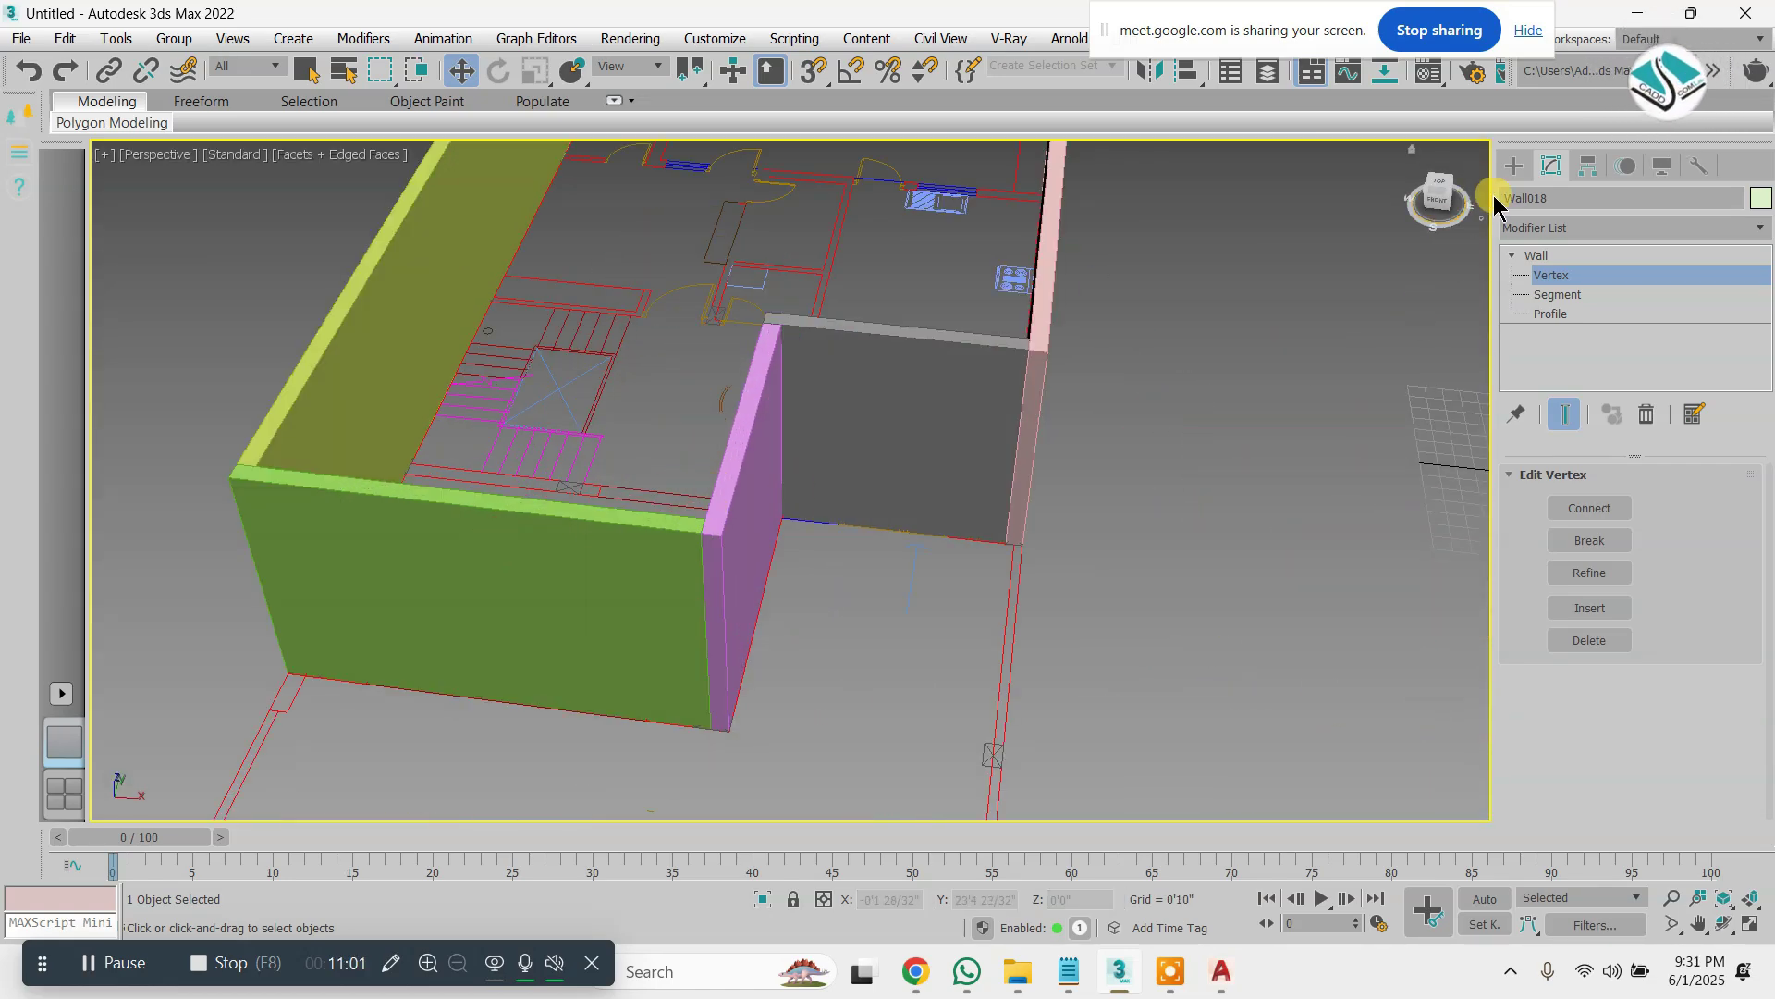
Leave vertex editing and inspect the corner where the first plan's front wall meets the side wall of the entrance recess
{"action": "left_click", "coordinate": [1514, 166]}
{"action": "scroll", "coordinate": [888, 484], "scroll_direction": "down", "scroll_amount": 3}
{"action": "scroll", "coordinate": [832, 453], "scroll_direction": "up", "scroll_amount": 3}
{"action": "left_click", "coordinate": [778, 425]}
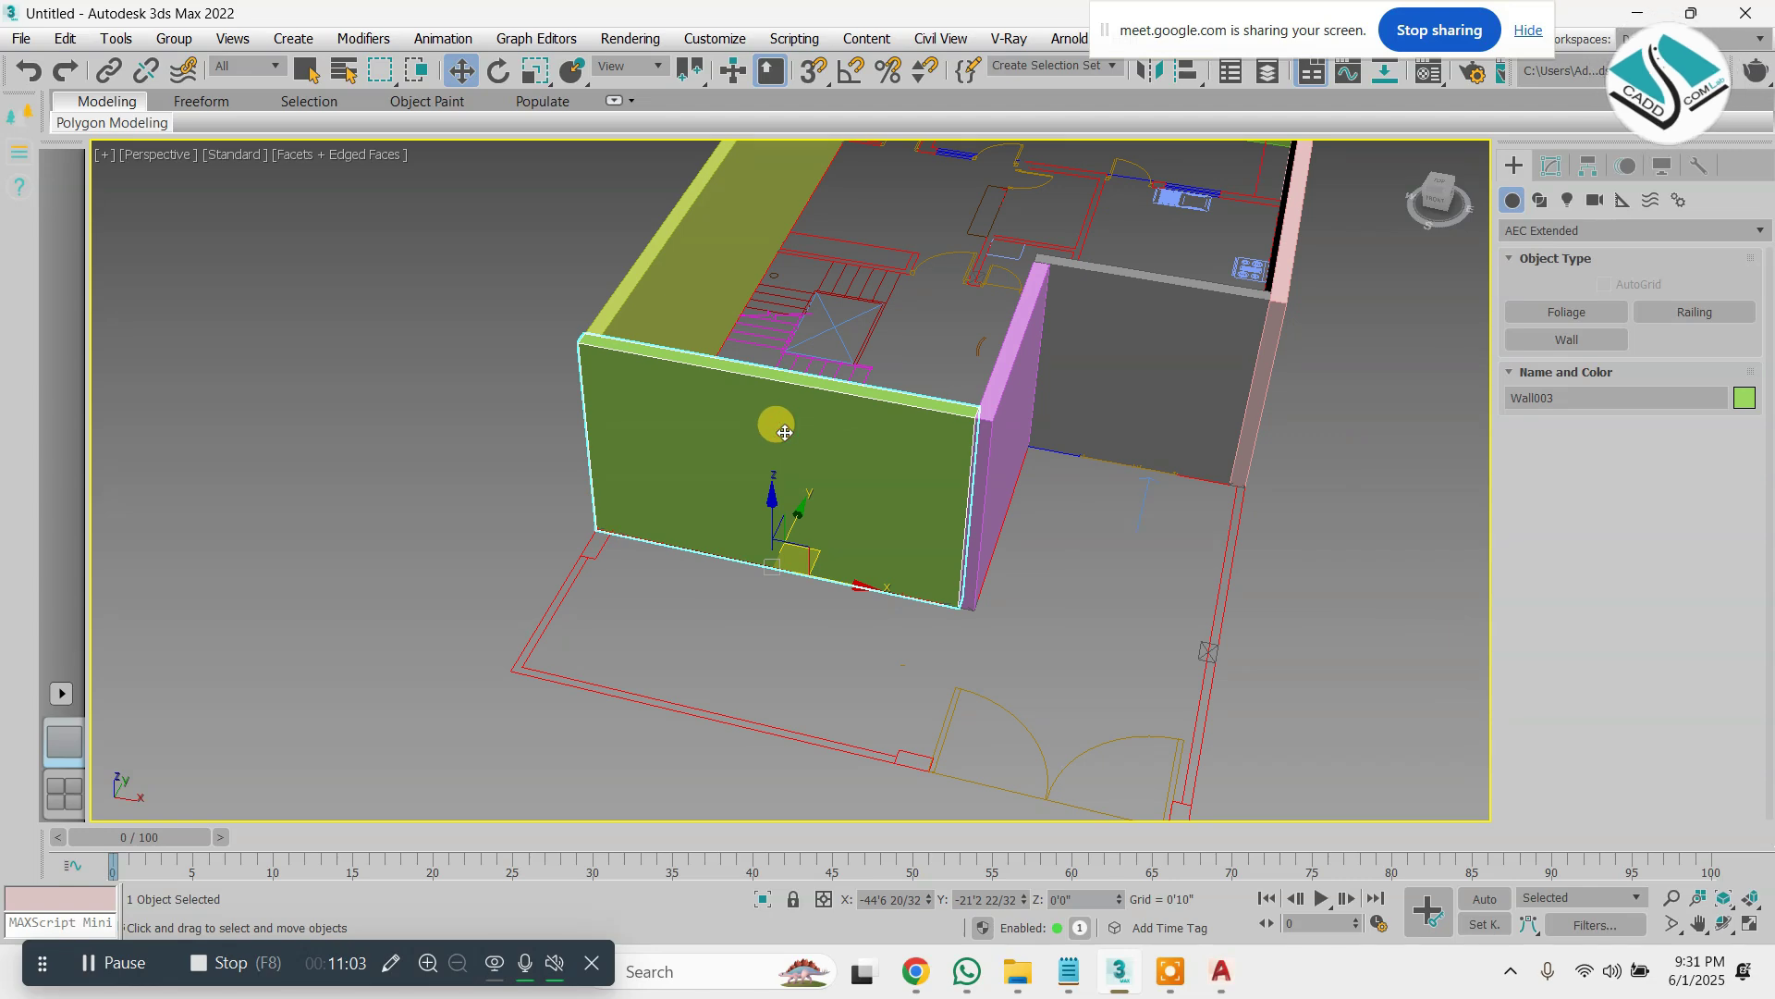
{"action": "scroll", "coordinate": [1080, 574], "scroll_direction": "up", "scroll_amount": 4}
{"action": "left_click", "coordinate": [970, 320]}
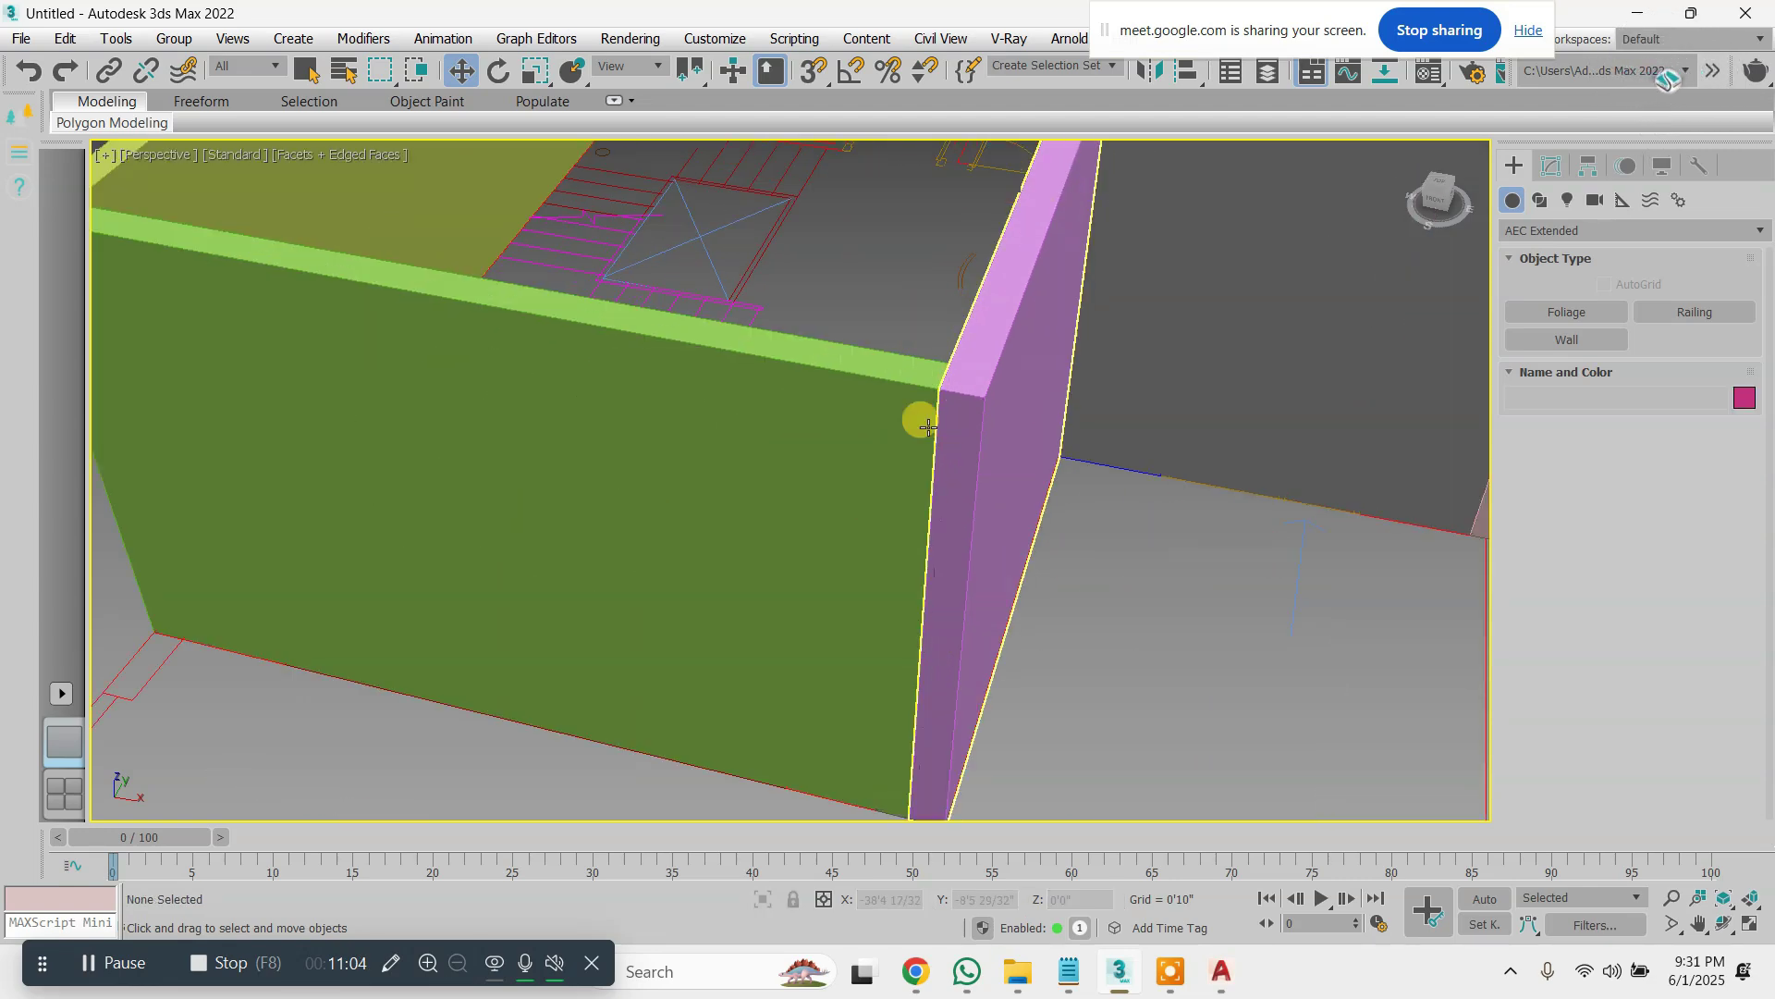
{"action": "scroll", "coordinate": [935, 414], "scroll_direction": "up", "scroll_amount": 3}
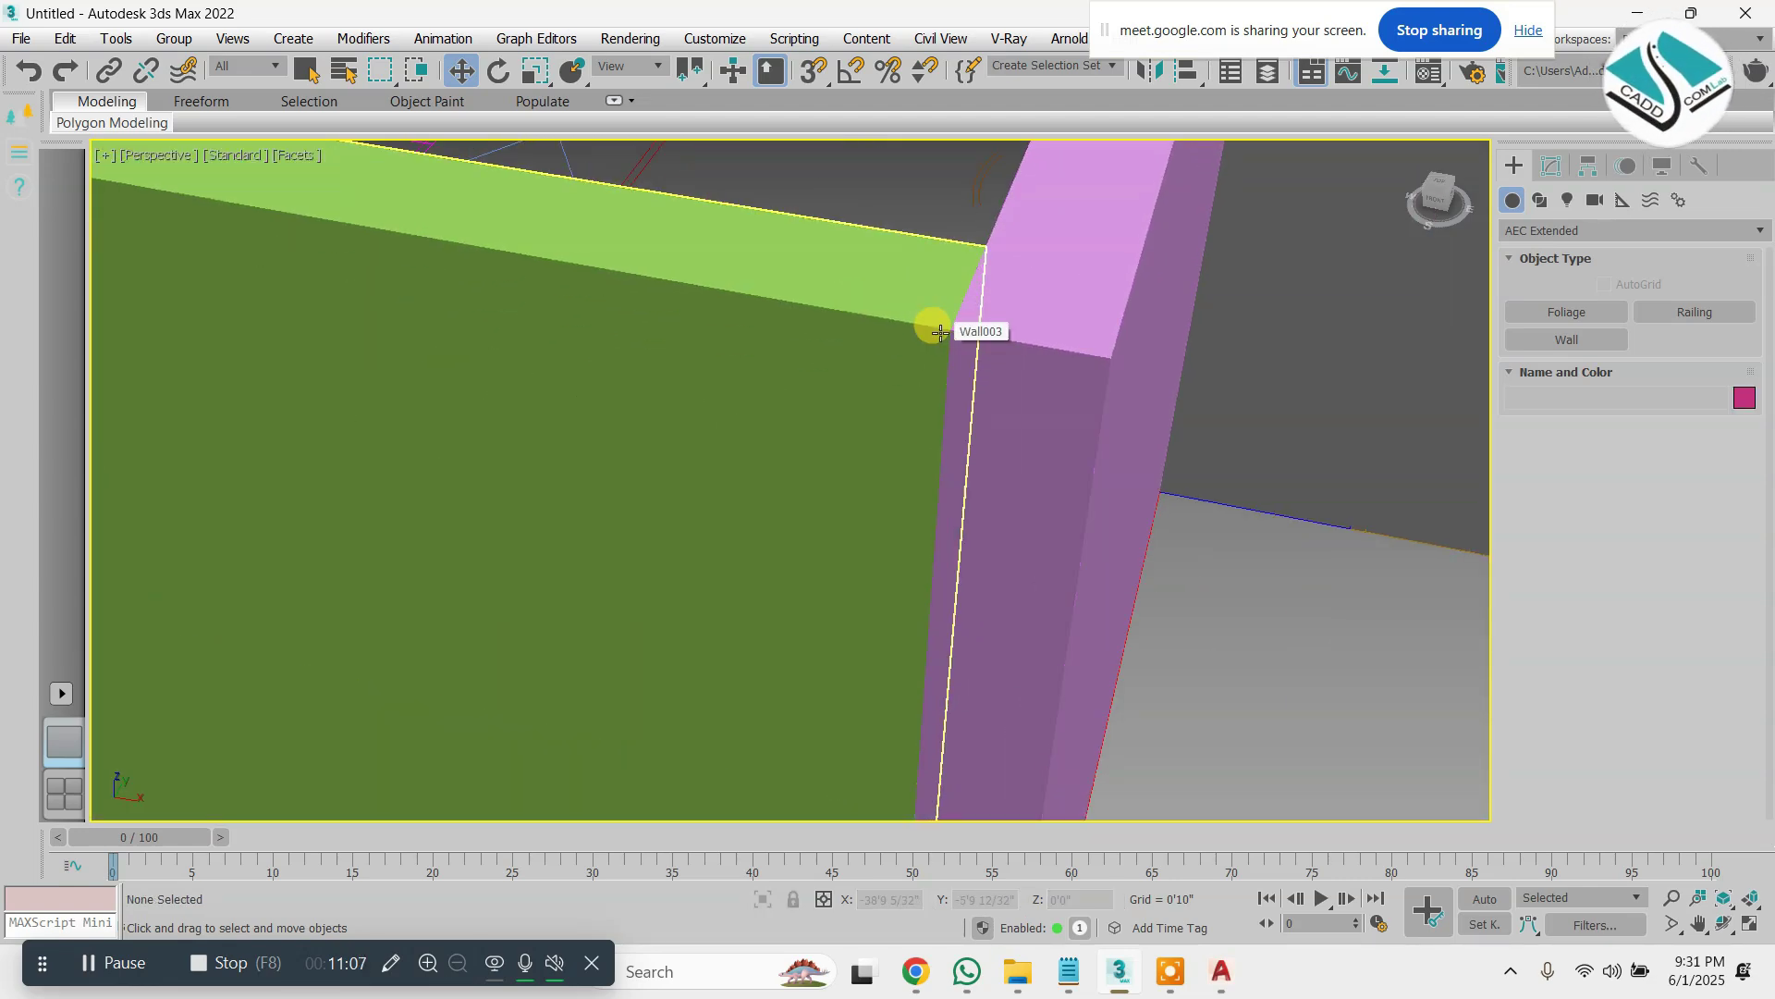
{"action": "scroll", "coordinate": [939, 331], "scroll_direction": "down", "scroll_amount": 4}
Select the first plan's front wall together with its recessed wall across the entrance opening
{"action": "left_click", "coordinate": [859, 392]}
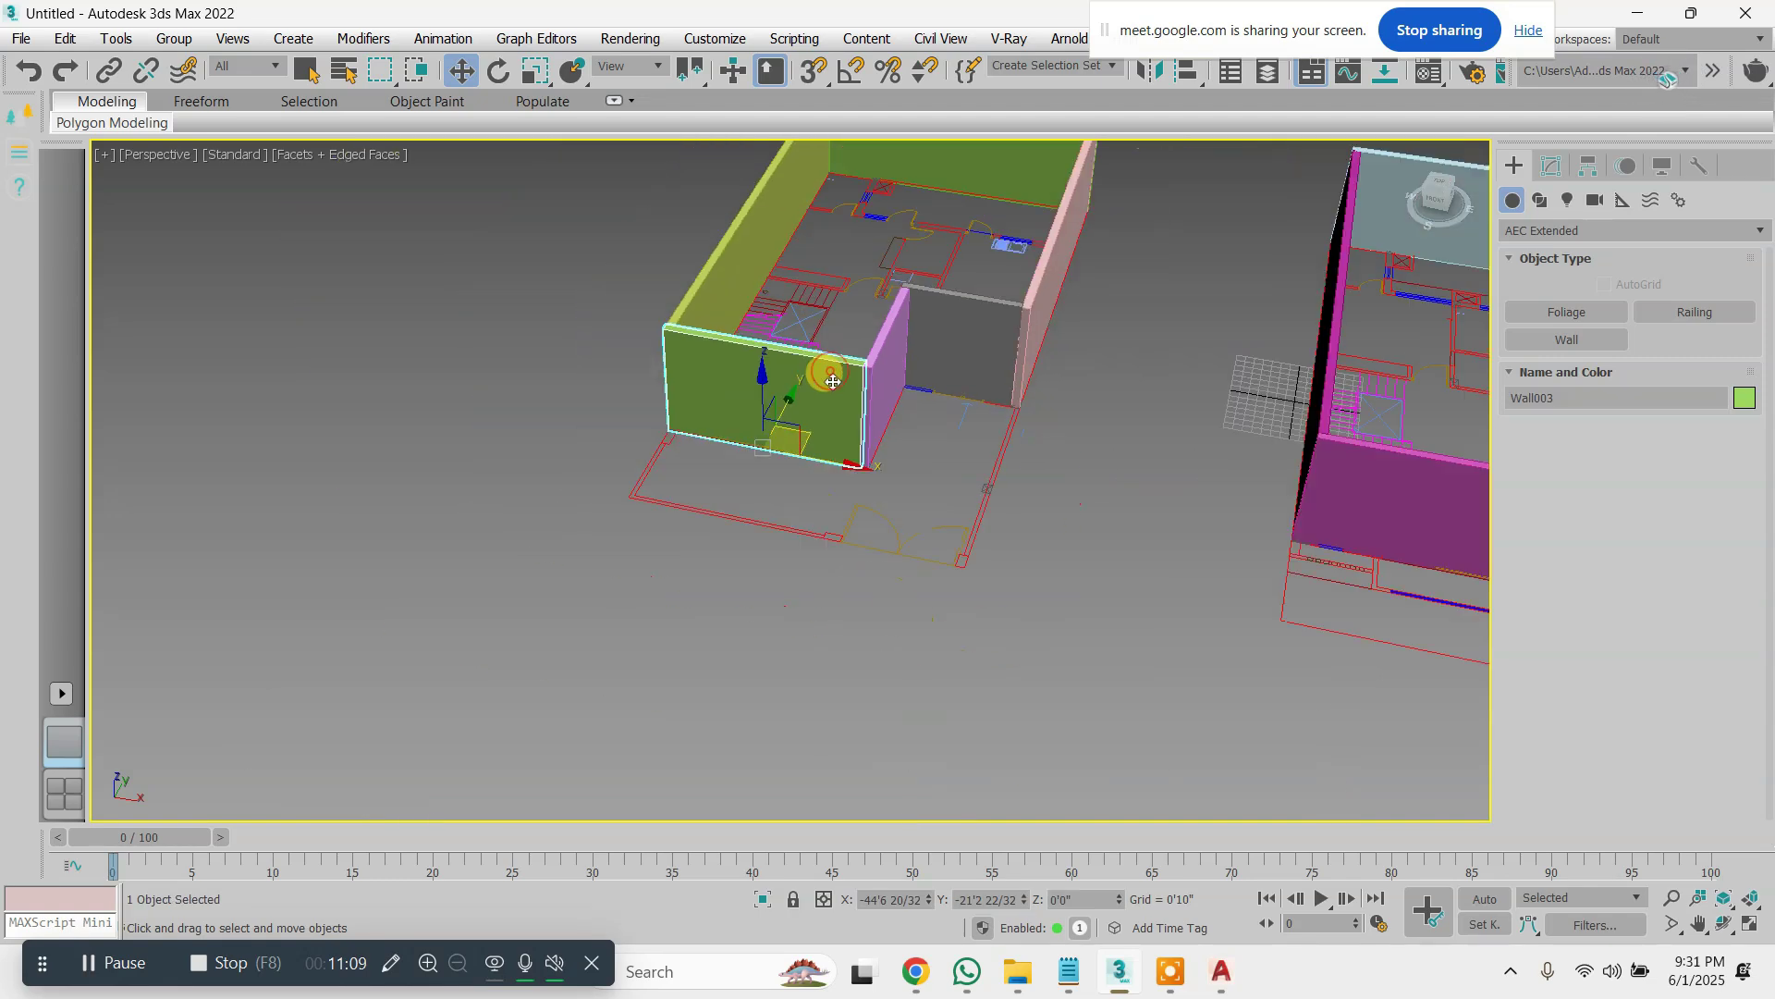
{"action": "scroll", "coordinate": [817, 413], "scroll_direction": "up", "scroll_amount": 3}
{"action": "key", "text": "t"}
{"action": "key", "text": "z"}
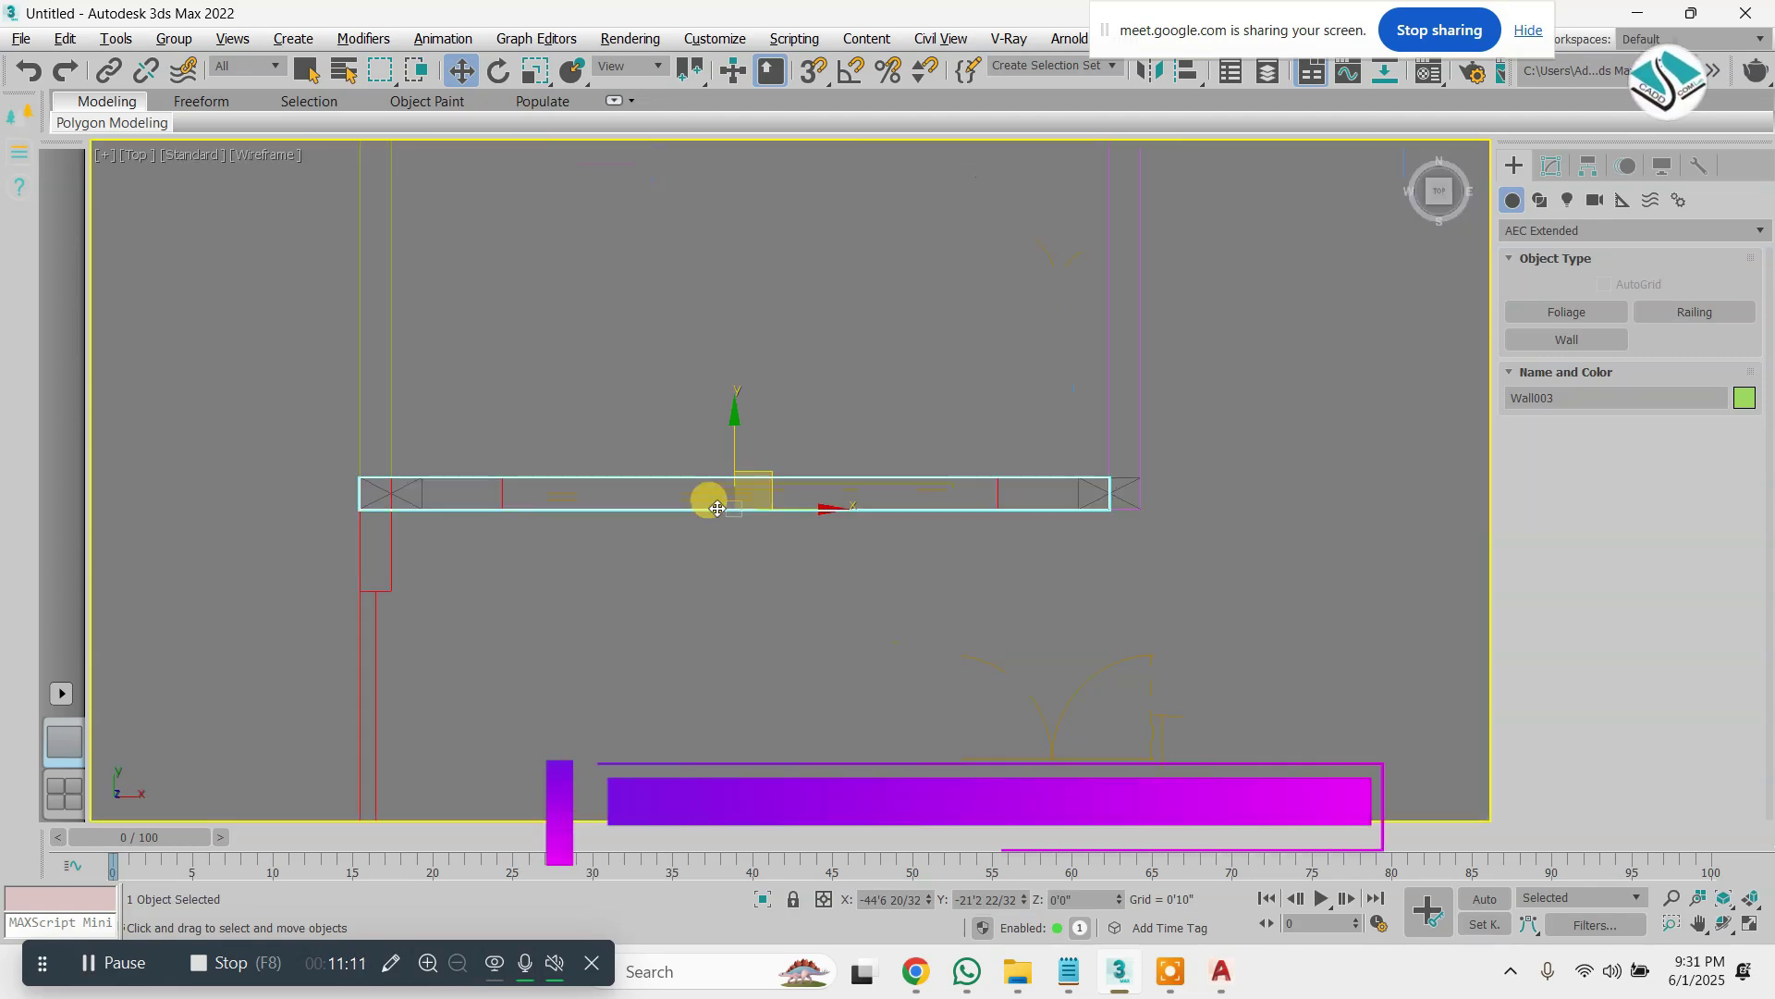
{"action": "key", "text": "super+shift"}
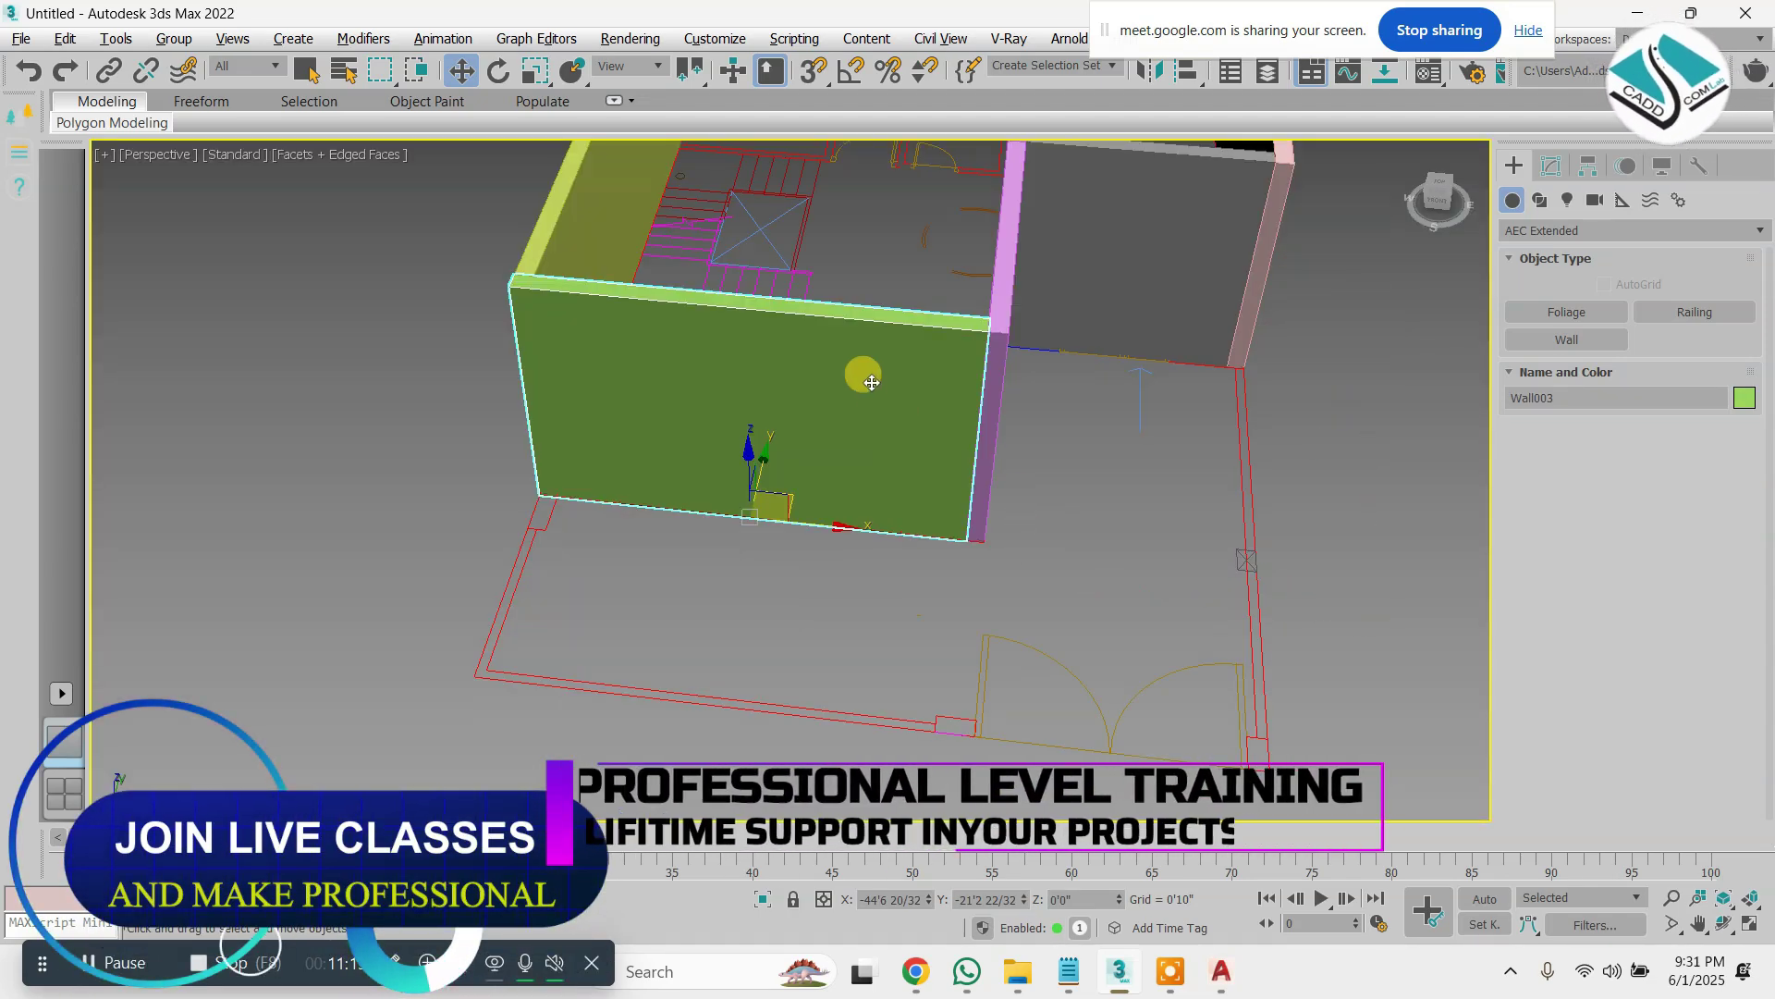
{"action": "mouse_move", "coordinate": [934, 456]}
{"action": "middle_mouse_down", "text": "alt"}
{"action": "mouse_move", "coordinate": [859, 448]}
{"action": "mouse_move", "coordinate": [1015, 444]}
{"action": "mouse_move", "coordinate": [931, 447]}
{"action": "middle_mouse_up", "text": "alt"}
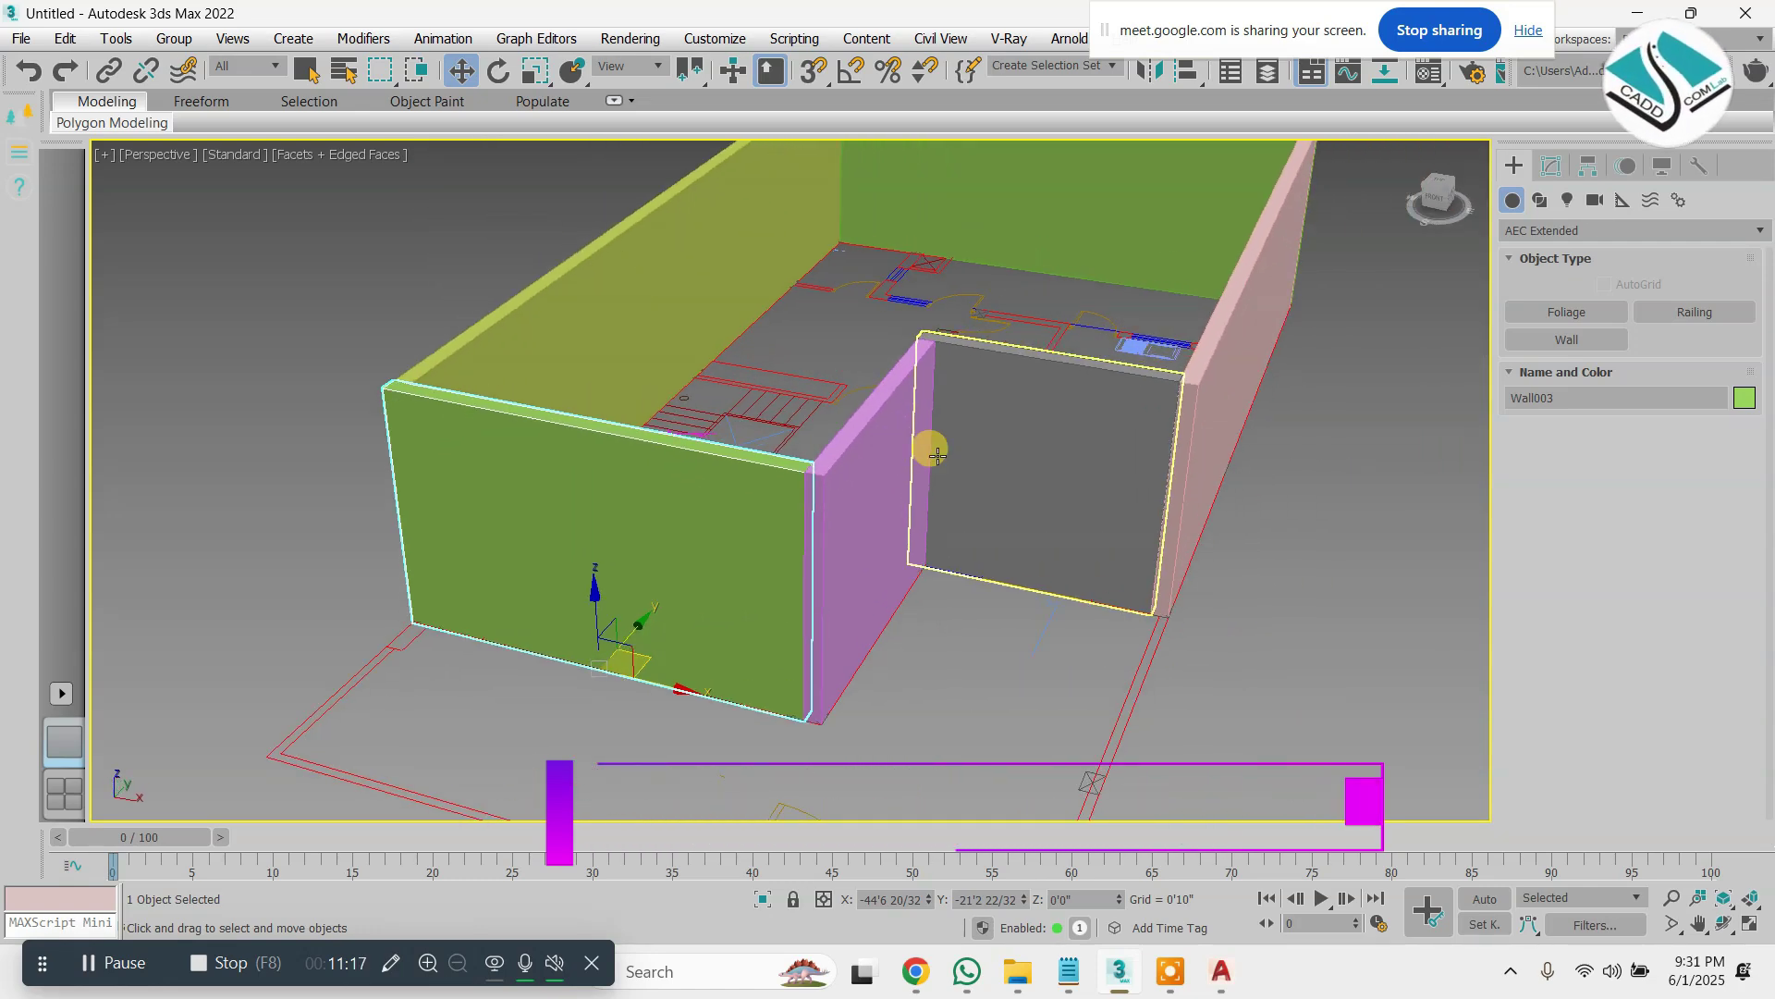
{"action": "key", "text": "super+shift"}
{"action": "scroll", "coordinate": [919, 455], "scroll_direction": "down", "scroll_amount": 3}
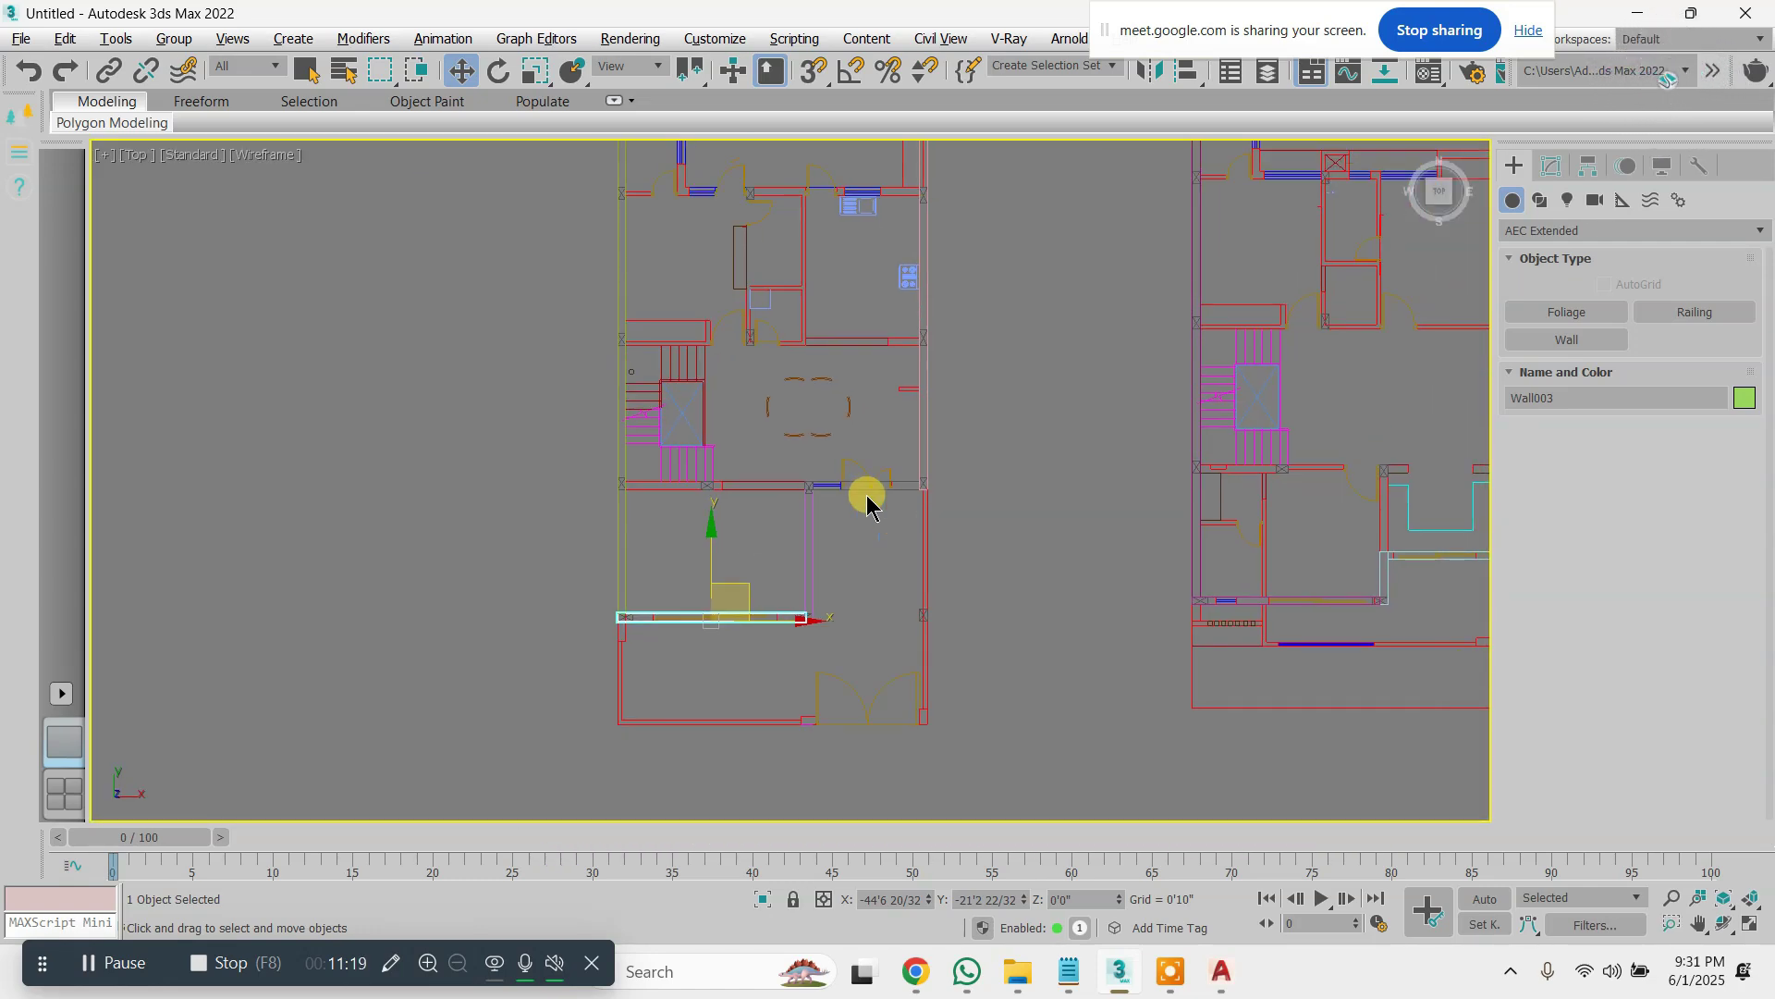
{"action": "scroll", "coordinate": [864, 495], "scroll_direction": "up", "scroll_amount": 5}
{"action": "left_click", "coordinate": [750, 454], "text": "ctrl"}
Add the second plan's front wall and its recessed right-hand front wall to the selection
{"action": "scroll", "coordinate": [785, 428], "scroll_direction": "down", "scroll_amount": 5}
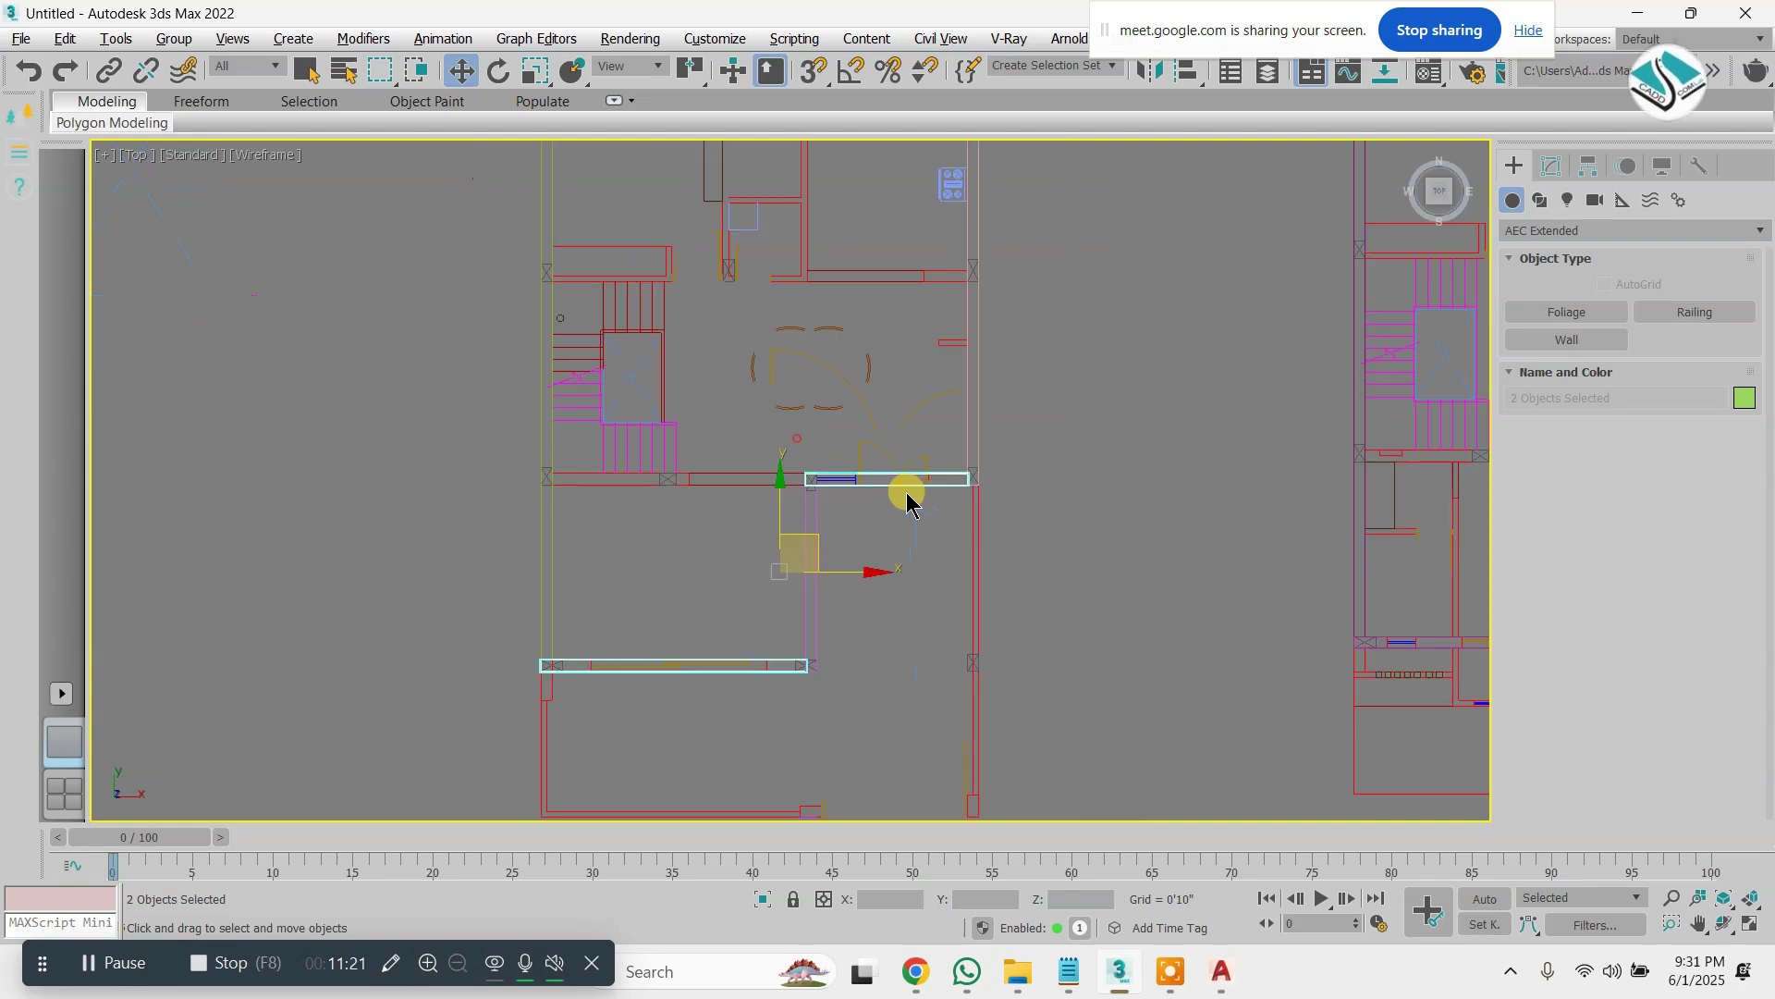
{"action": "middle_click_drag", "start_coordinate": [1072, 430], "coordinate": [876, 423]}
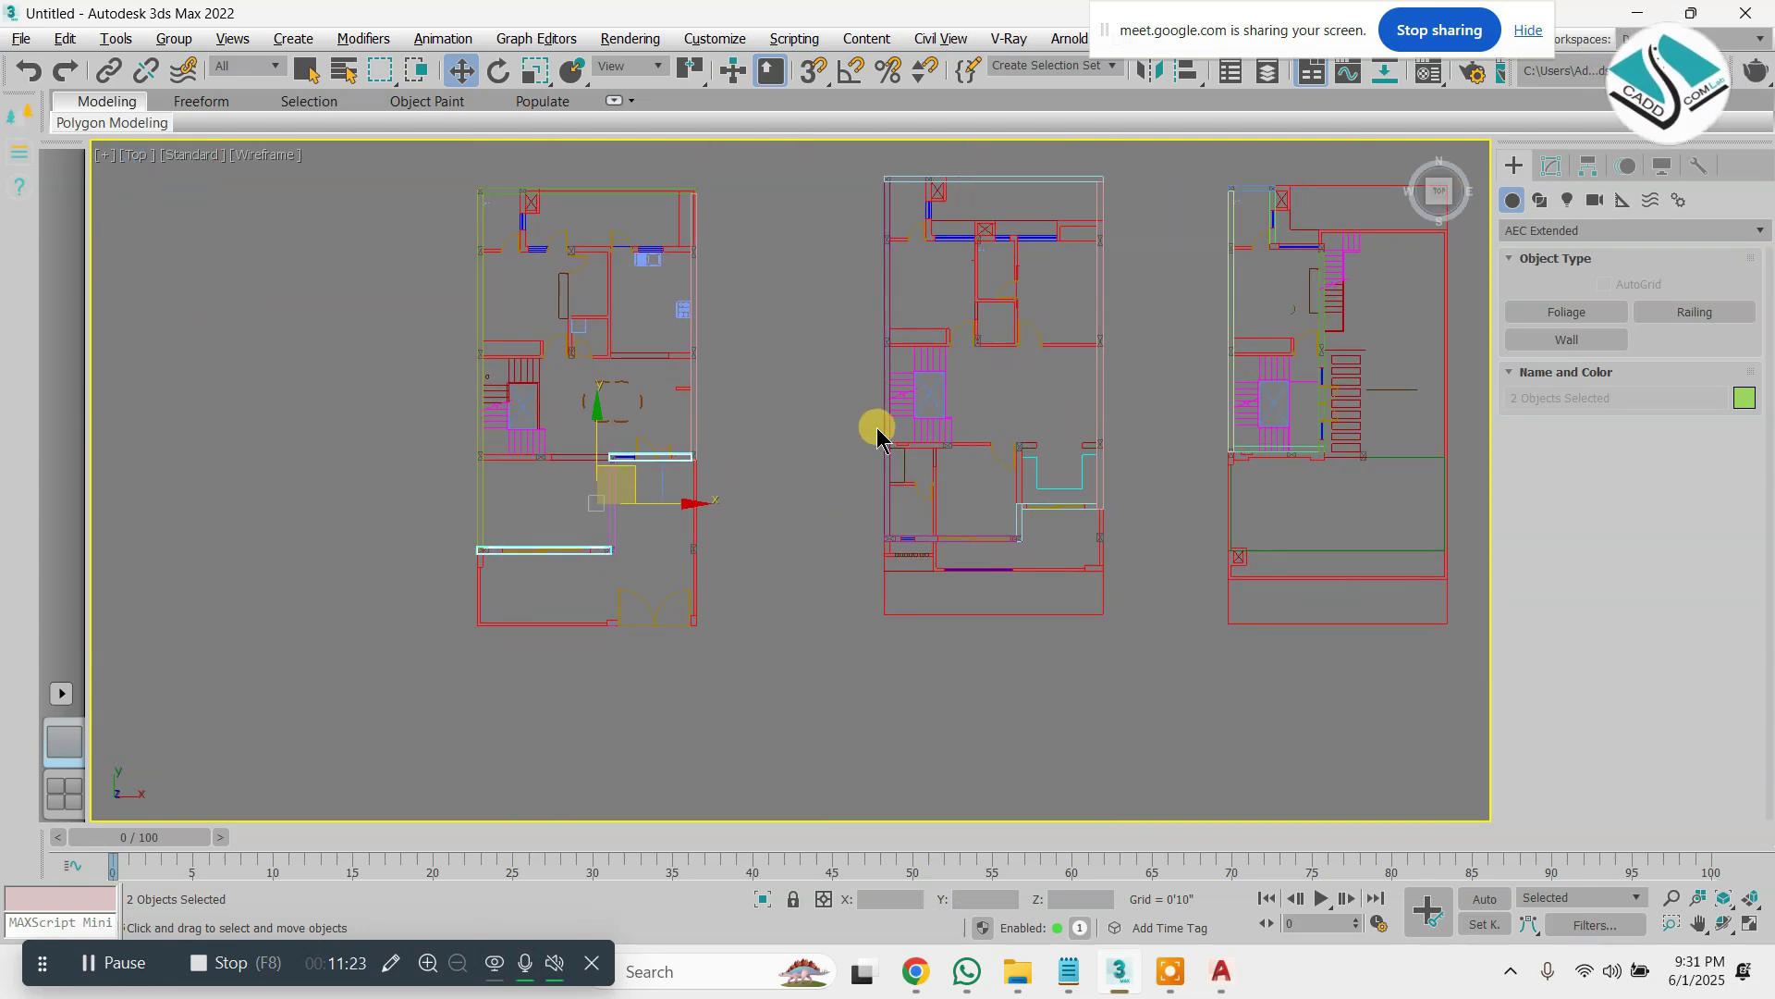
{"action": "scroll", "coordinate": [955, 566], "scroll_direction": "up", "scroll_amount": 5}
{"action": "scroll", "coordinate": [948, 536], "scroll_direction": "up", "scroll_amount": 2}
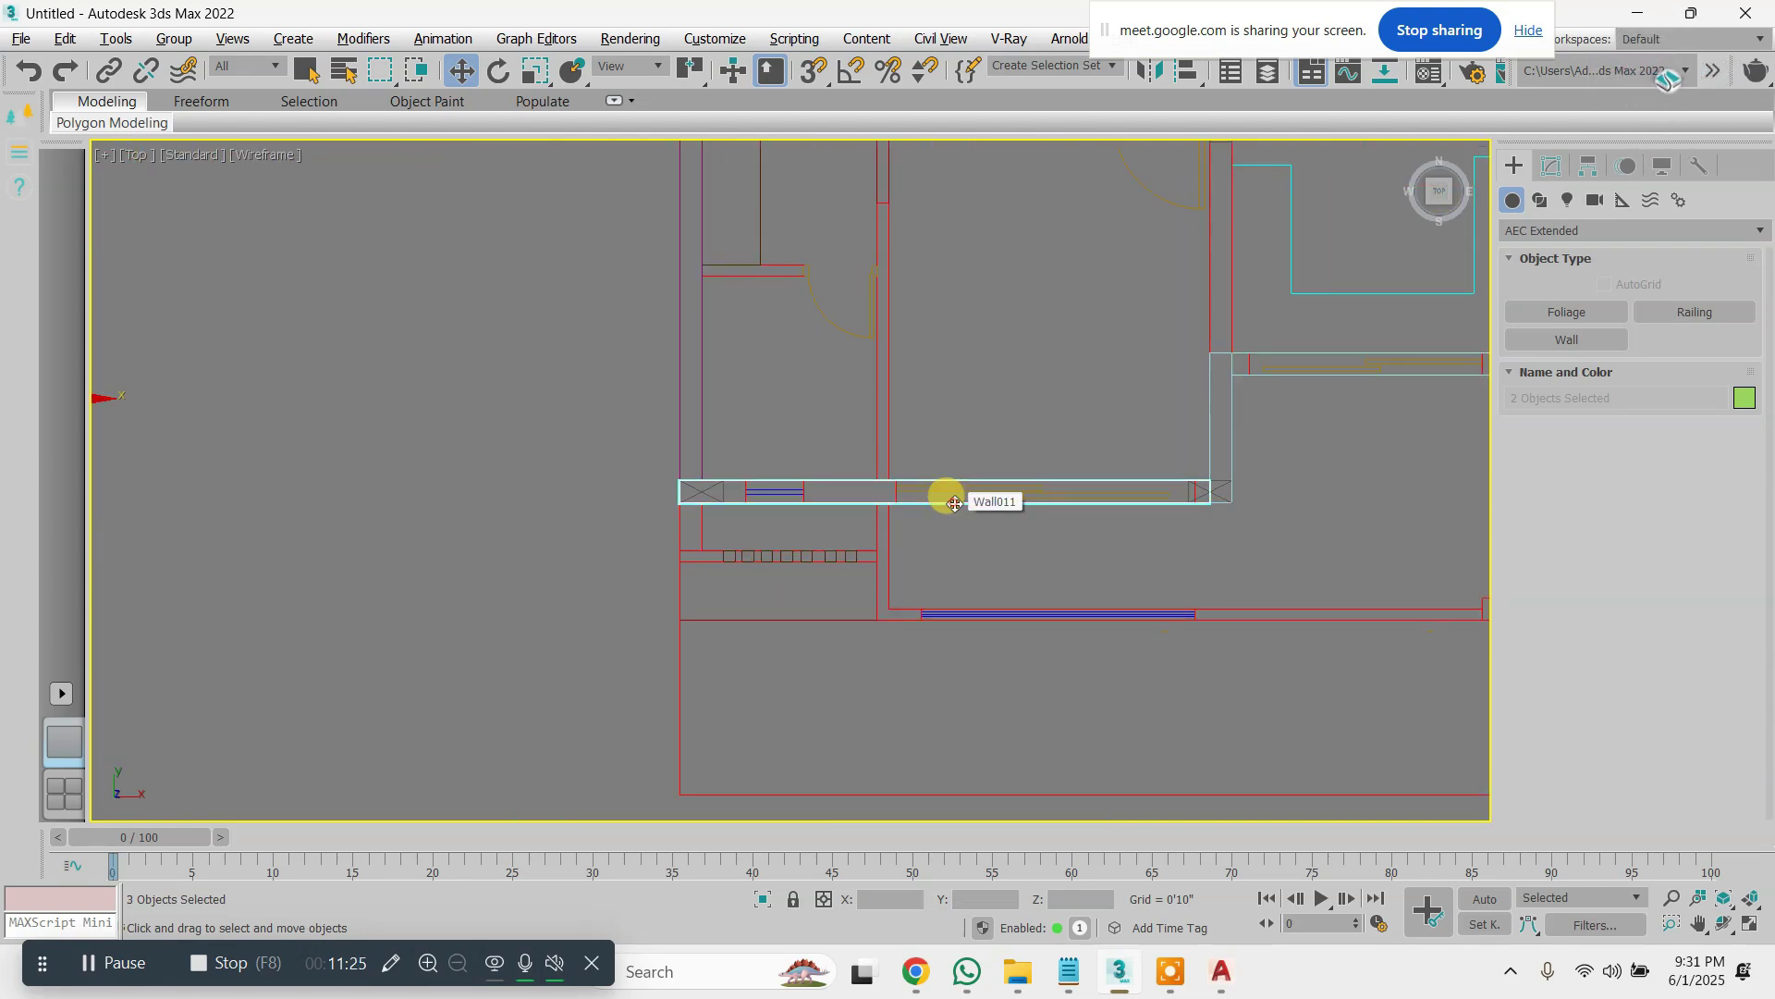
{"action": "scroll", "coordinate": [955, 504], "scroll_direction": "down", "scroll_amount": 2}
{"action": "middle_click_drag", "start_coordinate": [959, 503], "coordinate": [932, 534]}
{"action": "scroll", "coordinate": [964, 507], "scroll_direction": "up", "scroll_amount": 3}
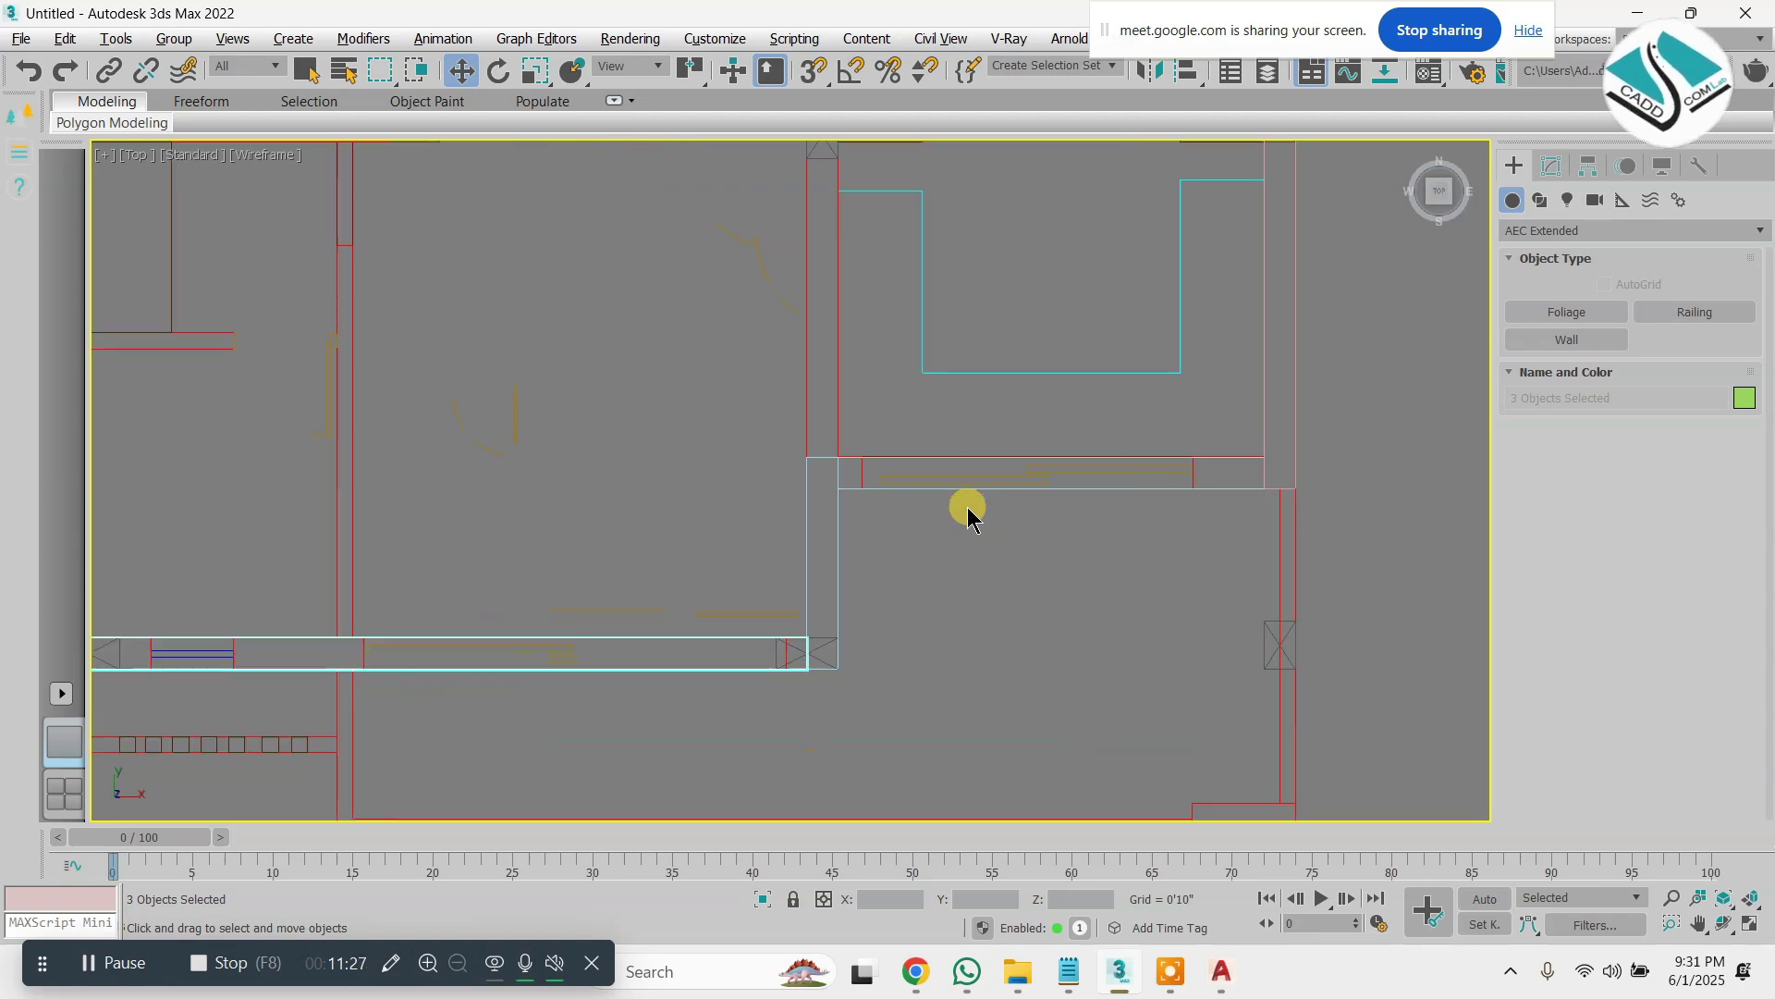
{"action": "left_click", "coordinate": [989, 474], "text": "ctrl"}
{"action": "scroll", "coordinate": [949, 473], "scroll_direction": "down", "scroll_amount": 1}
{"action": "scroll", "coordinate": [943, 546], "scroll_direction": "down", "scroll_amount": 5}
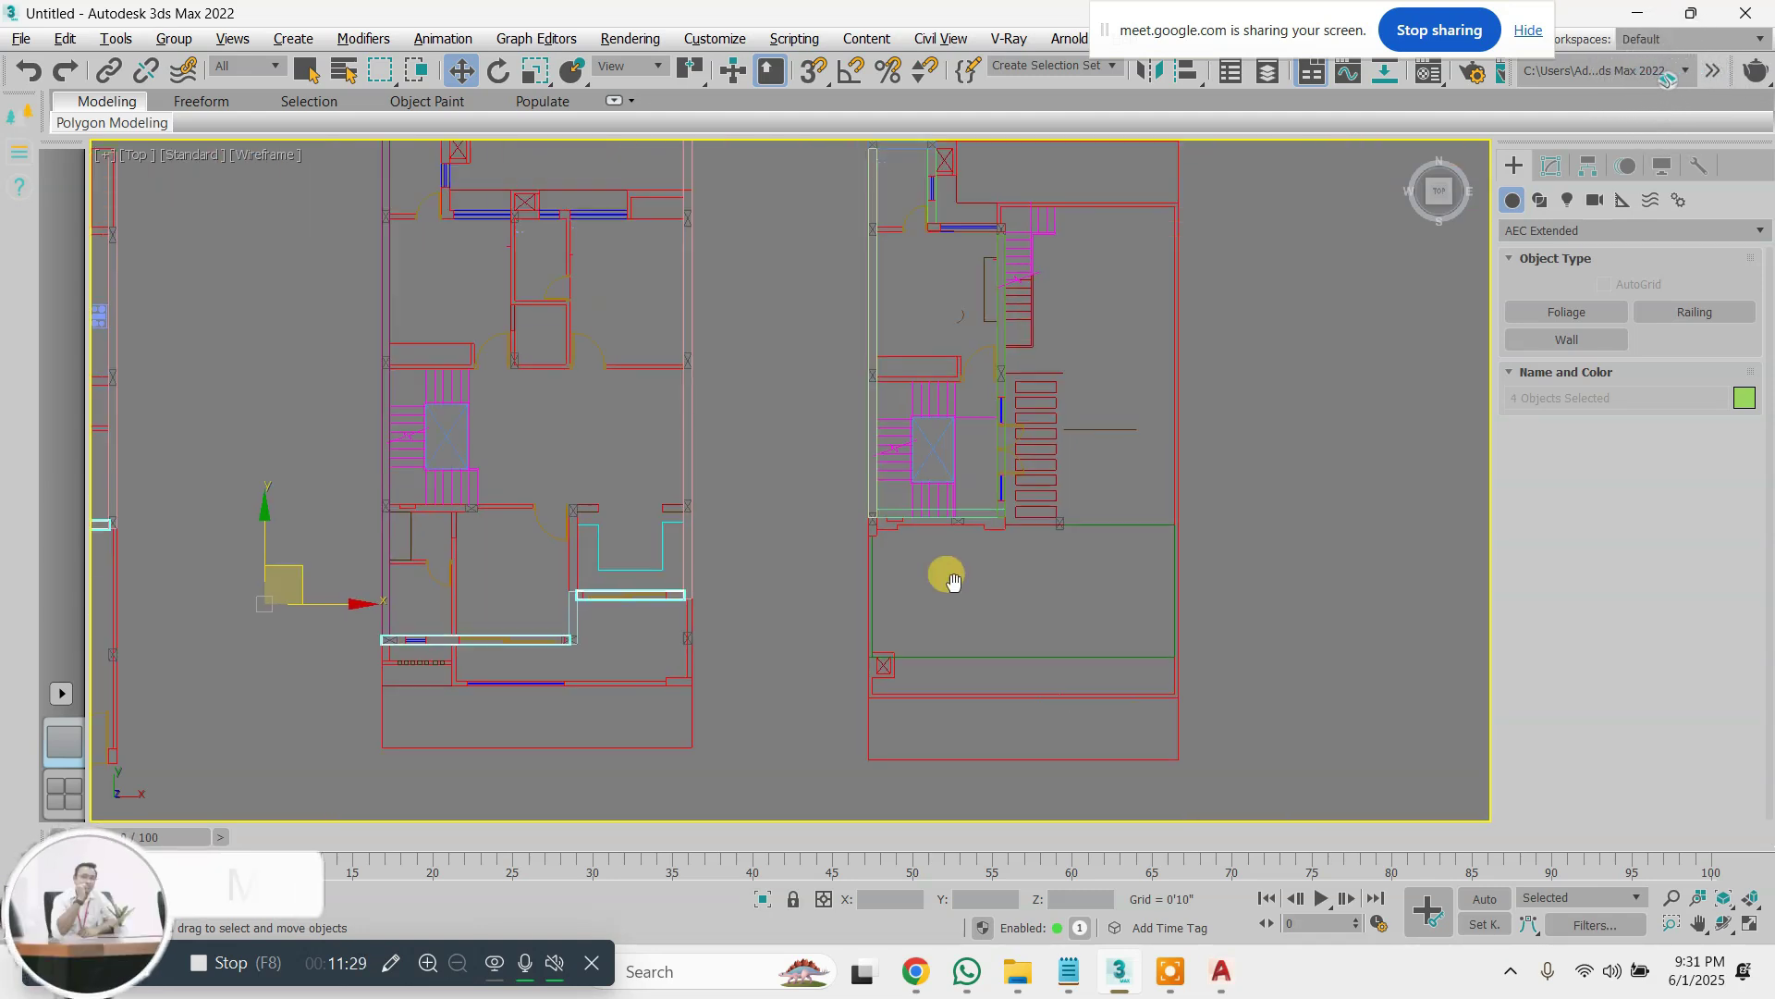
Add the third plan's long side wall beside the stairs, the short wall behind it and the rear side wall to the selection
{"action": "scroll", "coordinate": [960, 337], "scroll_direction": "up", "scroll_amount": 6}
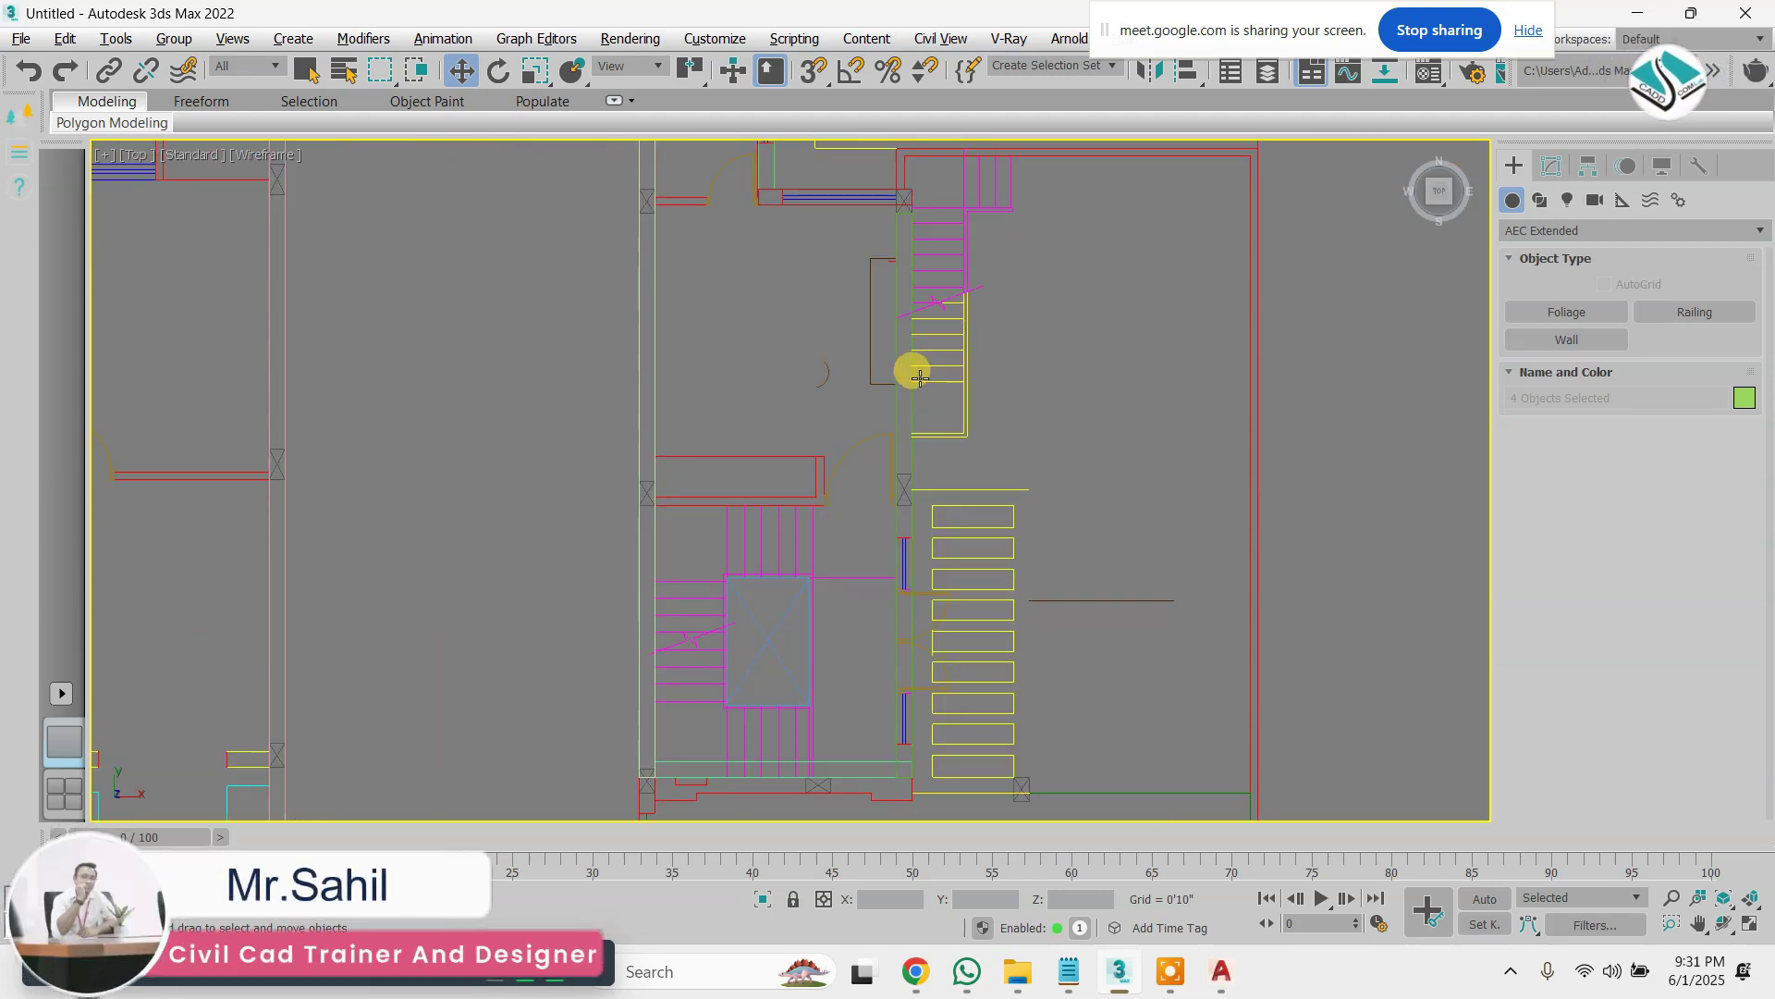
{"action": "scroll", "coordinate": [924, 499], "scroll_direction": "down", "scroll_amount": 3}
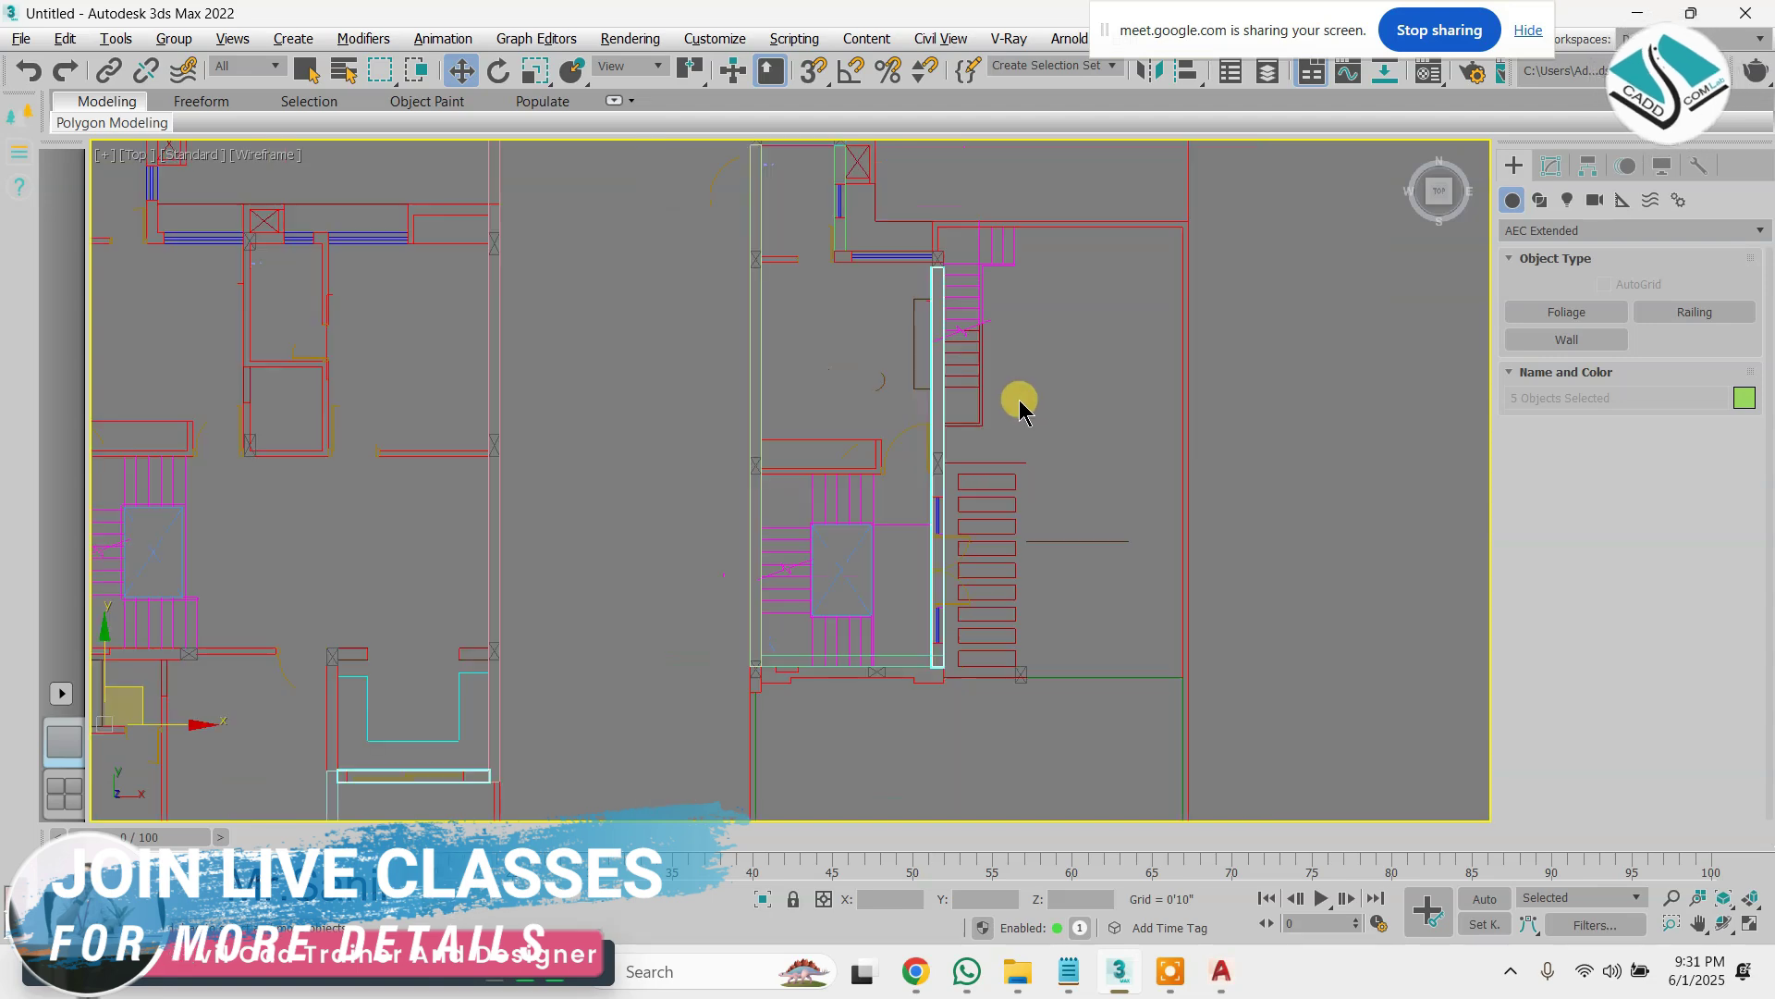
{"action": "scroll", "coordinate": [925, 287], "scroll_direction": "up", "scroll_amount": 5}
{"action": "left_click", "coordinate": [912, 298], "text": "ctrl"}
{"action": "middle_click_drag", "start_coordinate": [912, 298], "coordinate": [854, 370]}
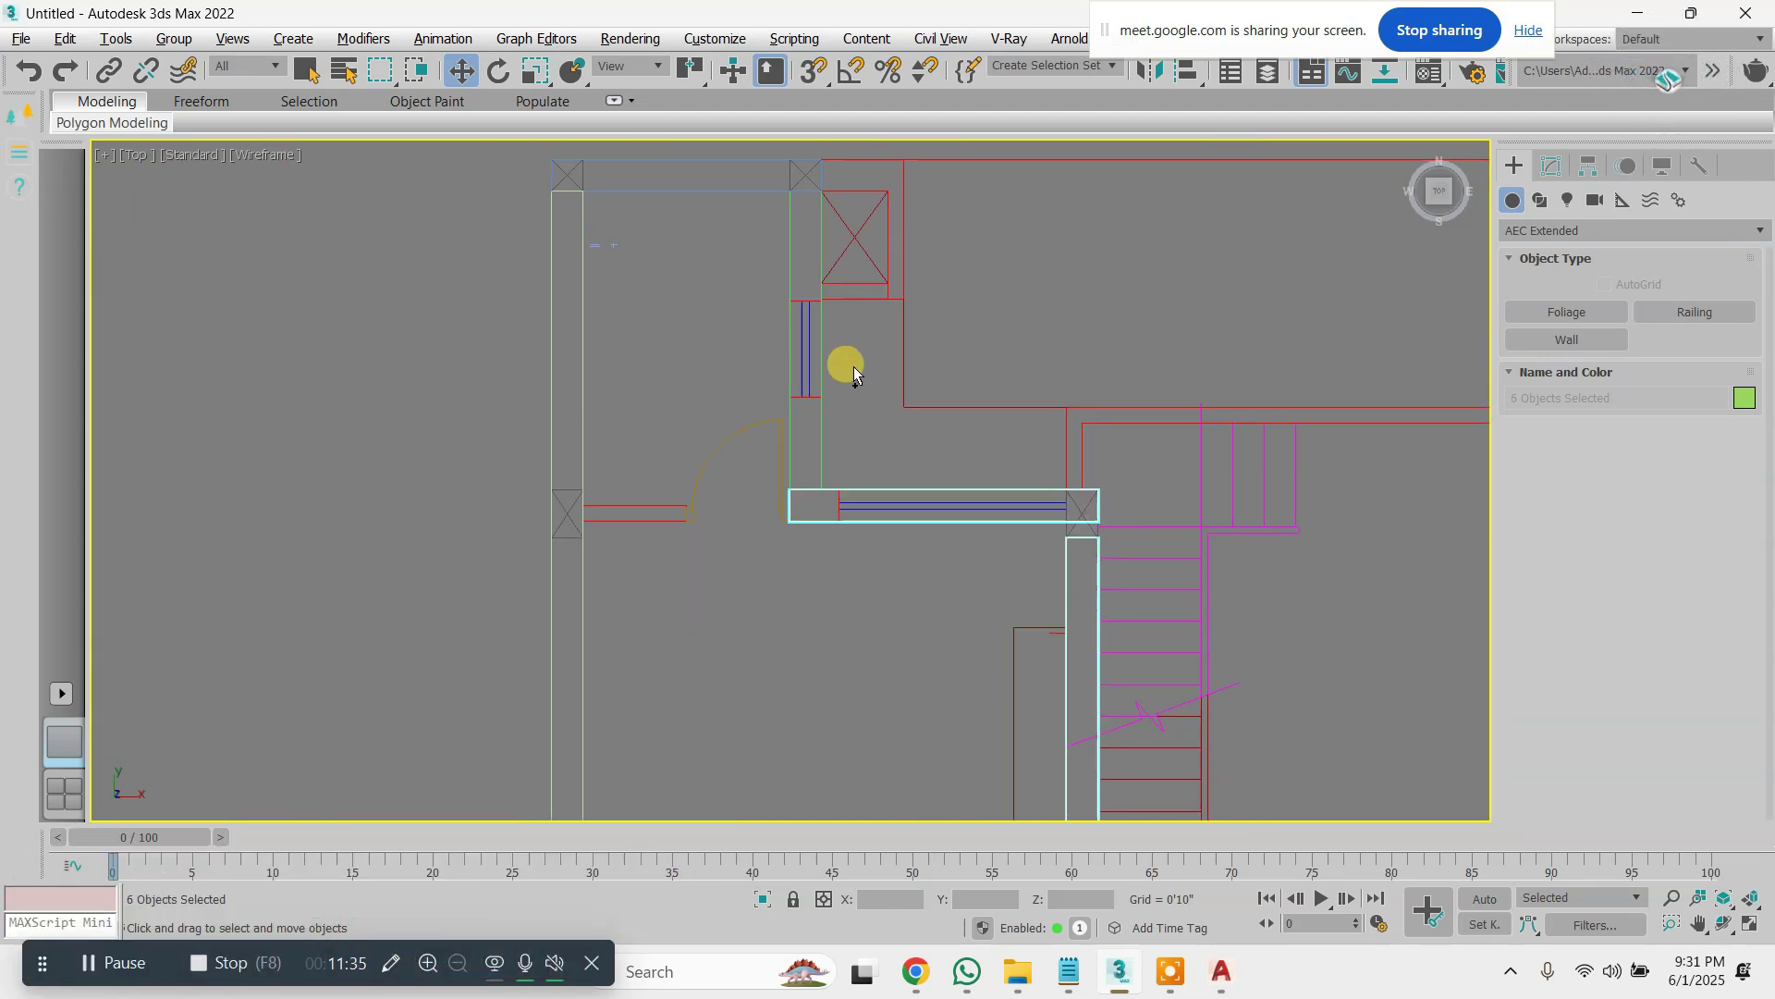
{"action": "scroll", "coordinate": [820, 330], "scroll_direction": "down", "scroll_amount": 4}
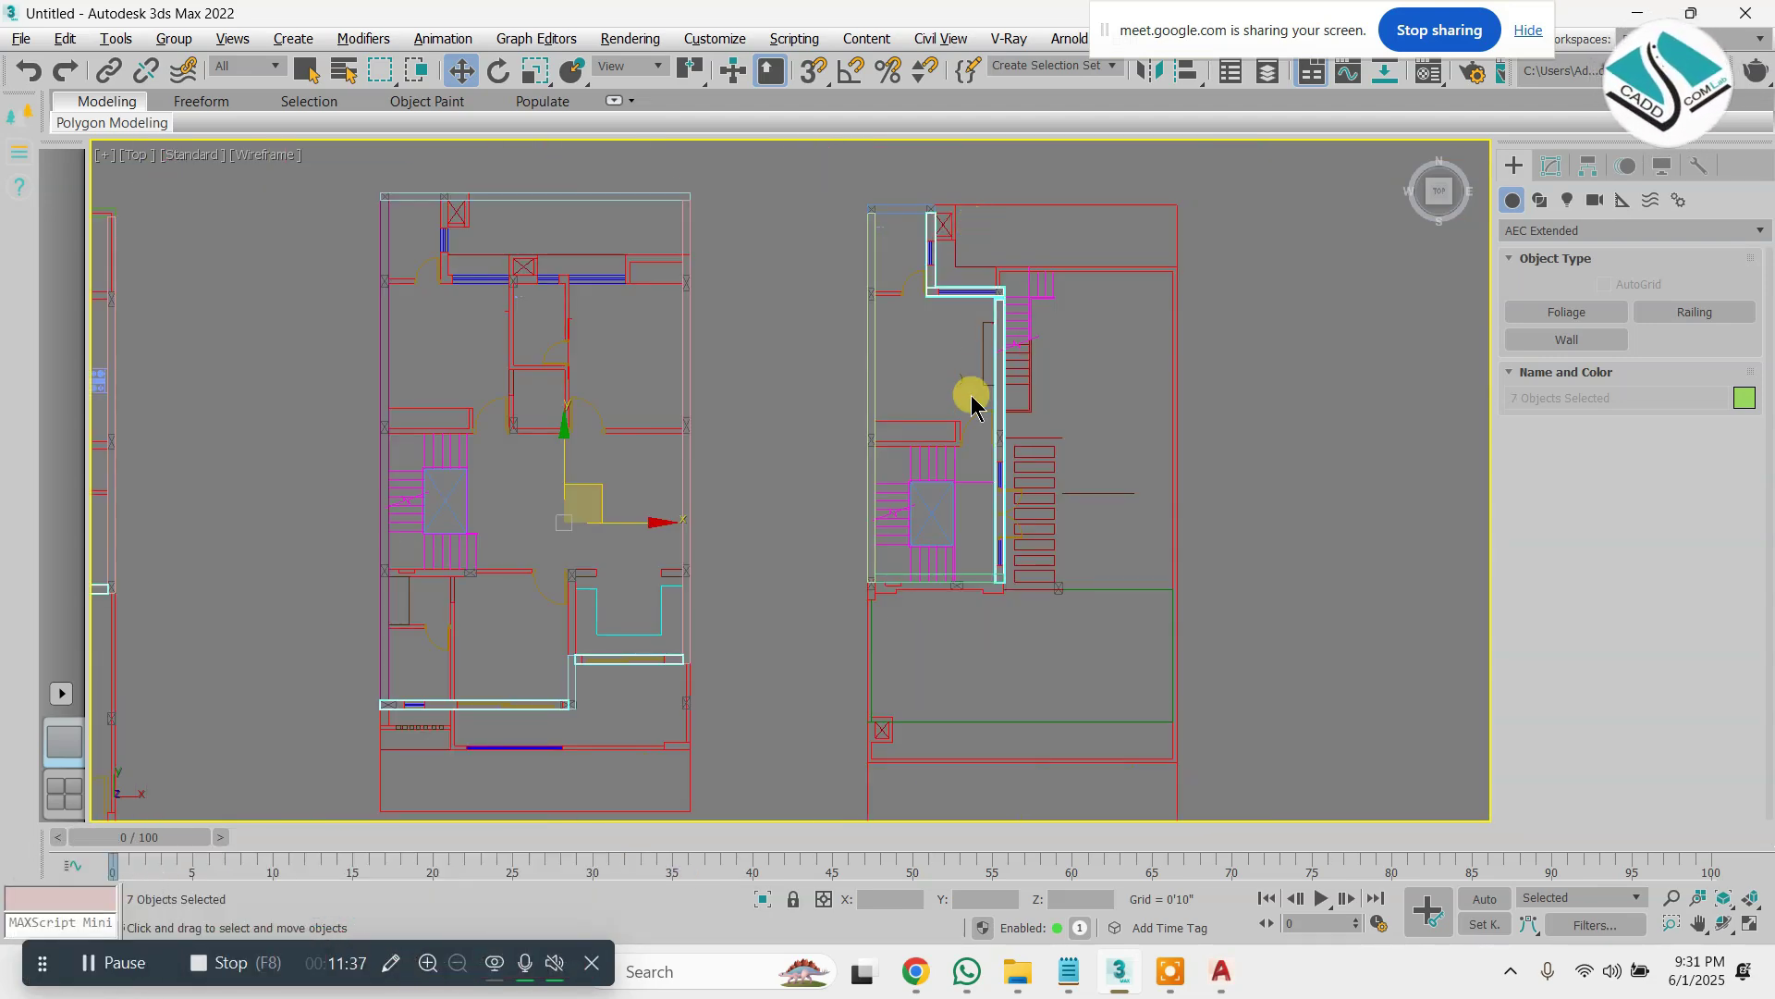
{"action": "scroll", "coordinate": [912, 592], "scroll_direction": "up", "scroll_amount": 5}
Add the red imported linework of the three floor plans to the selection
{"action": "scroll", "coordinate": [1157, 425], "scroll_direction": "down", "scroll_amount": 7}
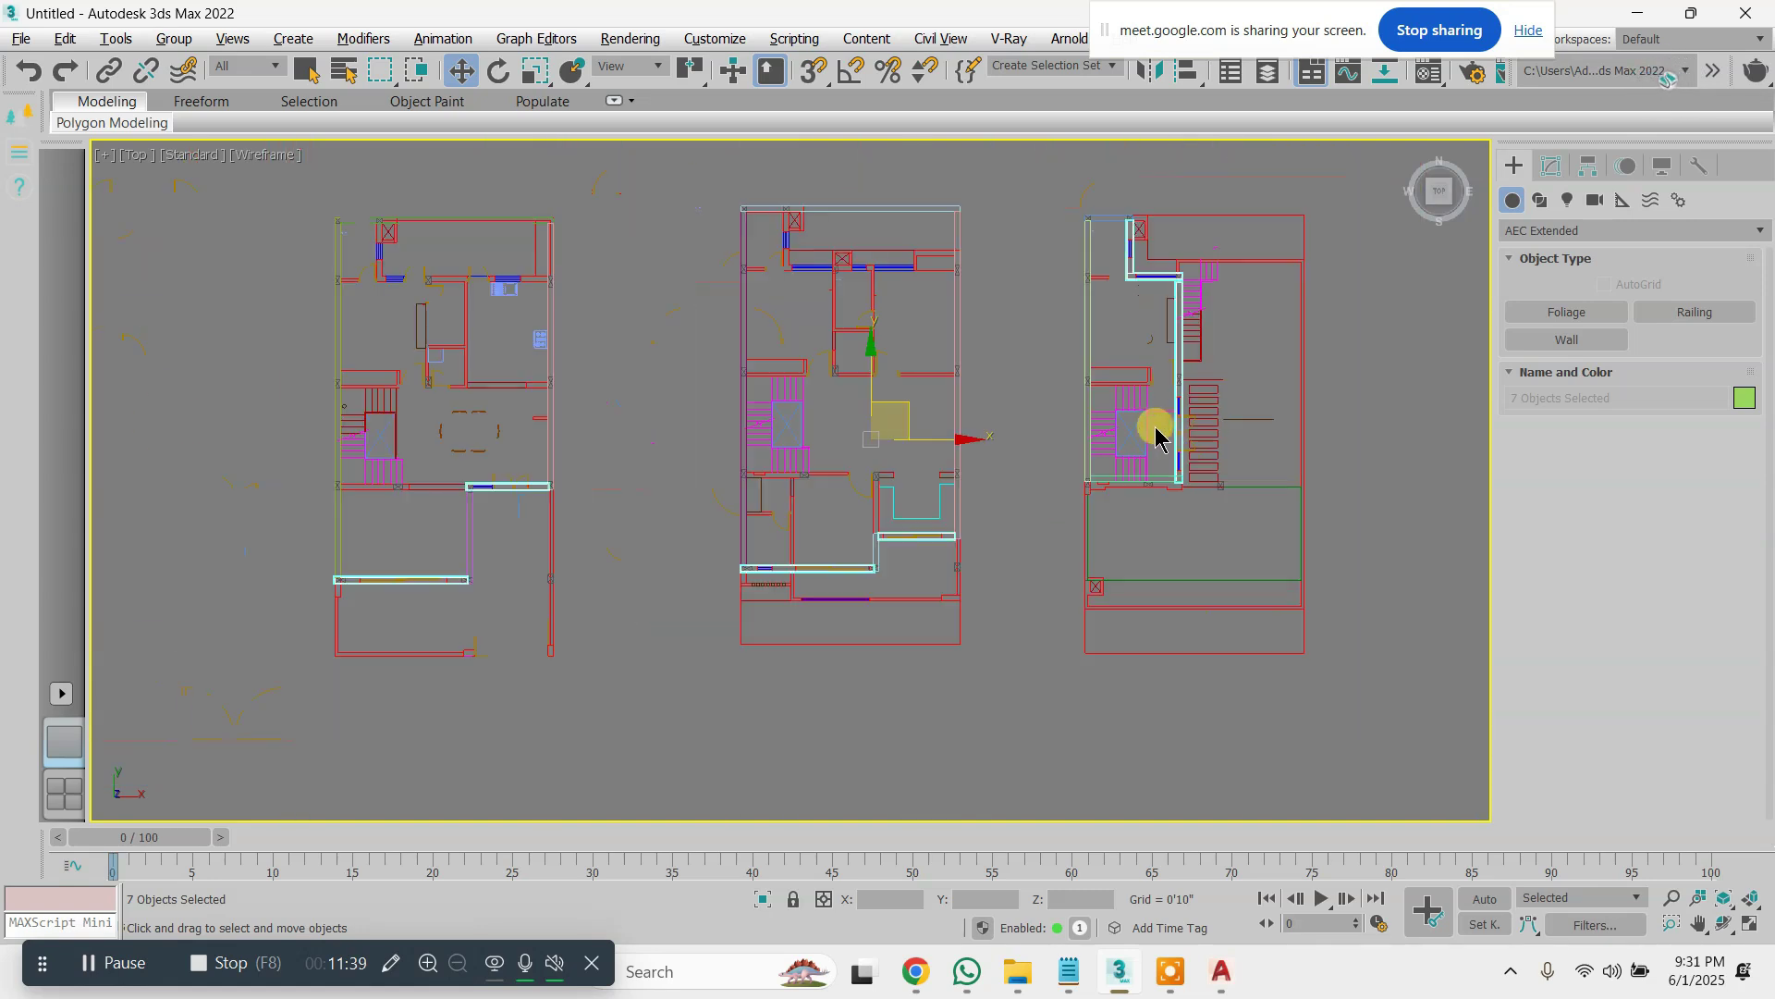
{"action": "middle_click_drag", "start_coordinate": [1157, 424], "coordinate": [1121, 446]}
{"action": "left_click_drag", "start_coordinate": [1346, 354], "coordinate": [1212, 465]}
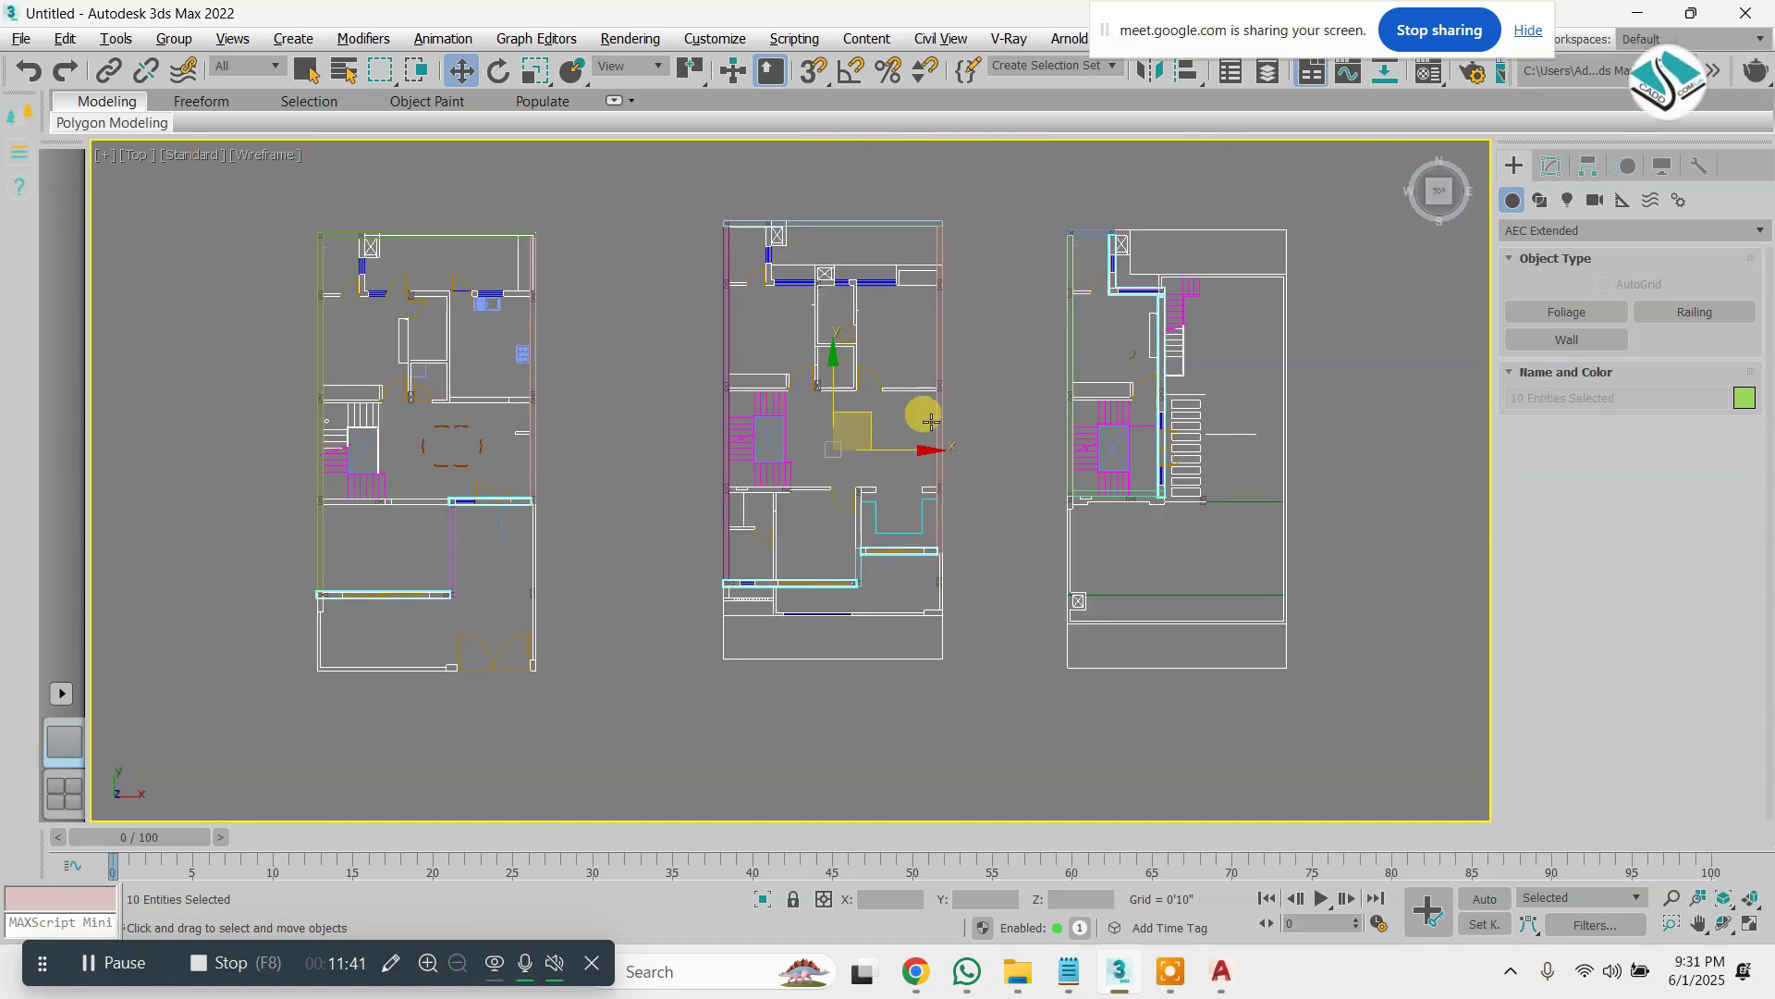
Add the door and window symbols in the first plan's two front walls to the selection
{"action": "scroll", "coordinate": [383, 503], "scroll_direction": "up", "scroll_amount": 4}
{"action": "scroll", "coordinate": [657, 478], "scroll_direction": "up", "scroll_amount": 3}
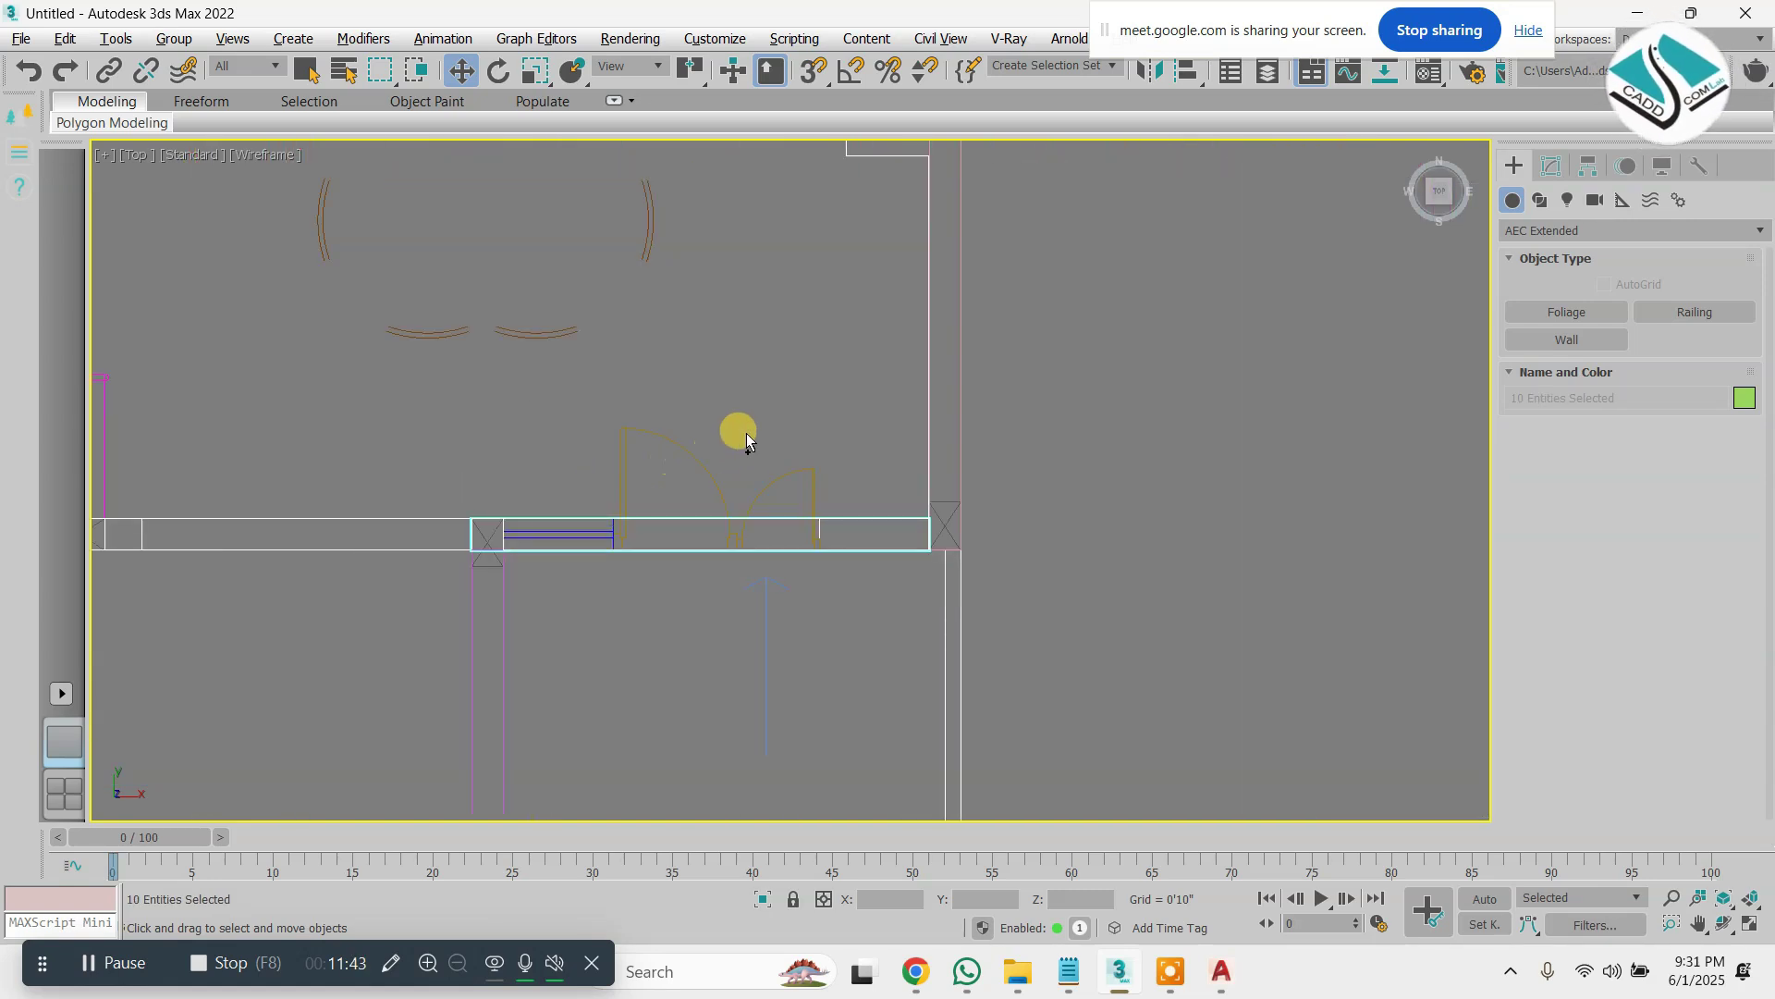
{"action": "scroll", "coordinate": [774, 467], "scroll_direction": "up", "scroll_amount": 2}
{"action": "scroll", "coordinate": [485, 550], "scroll_direction": "up", "scroll_amount": 3}
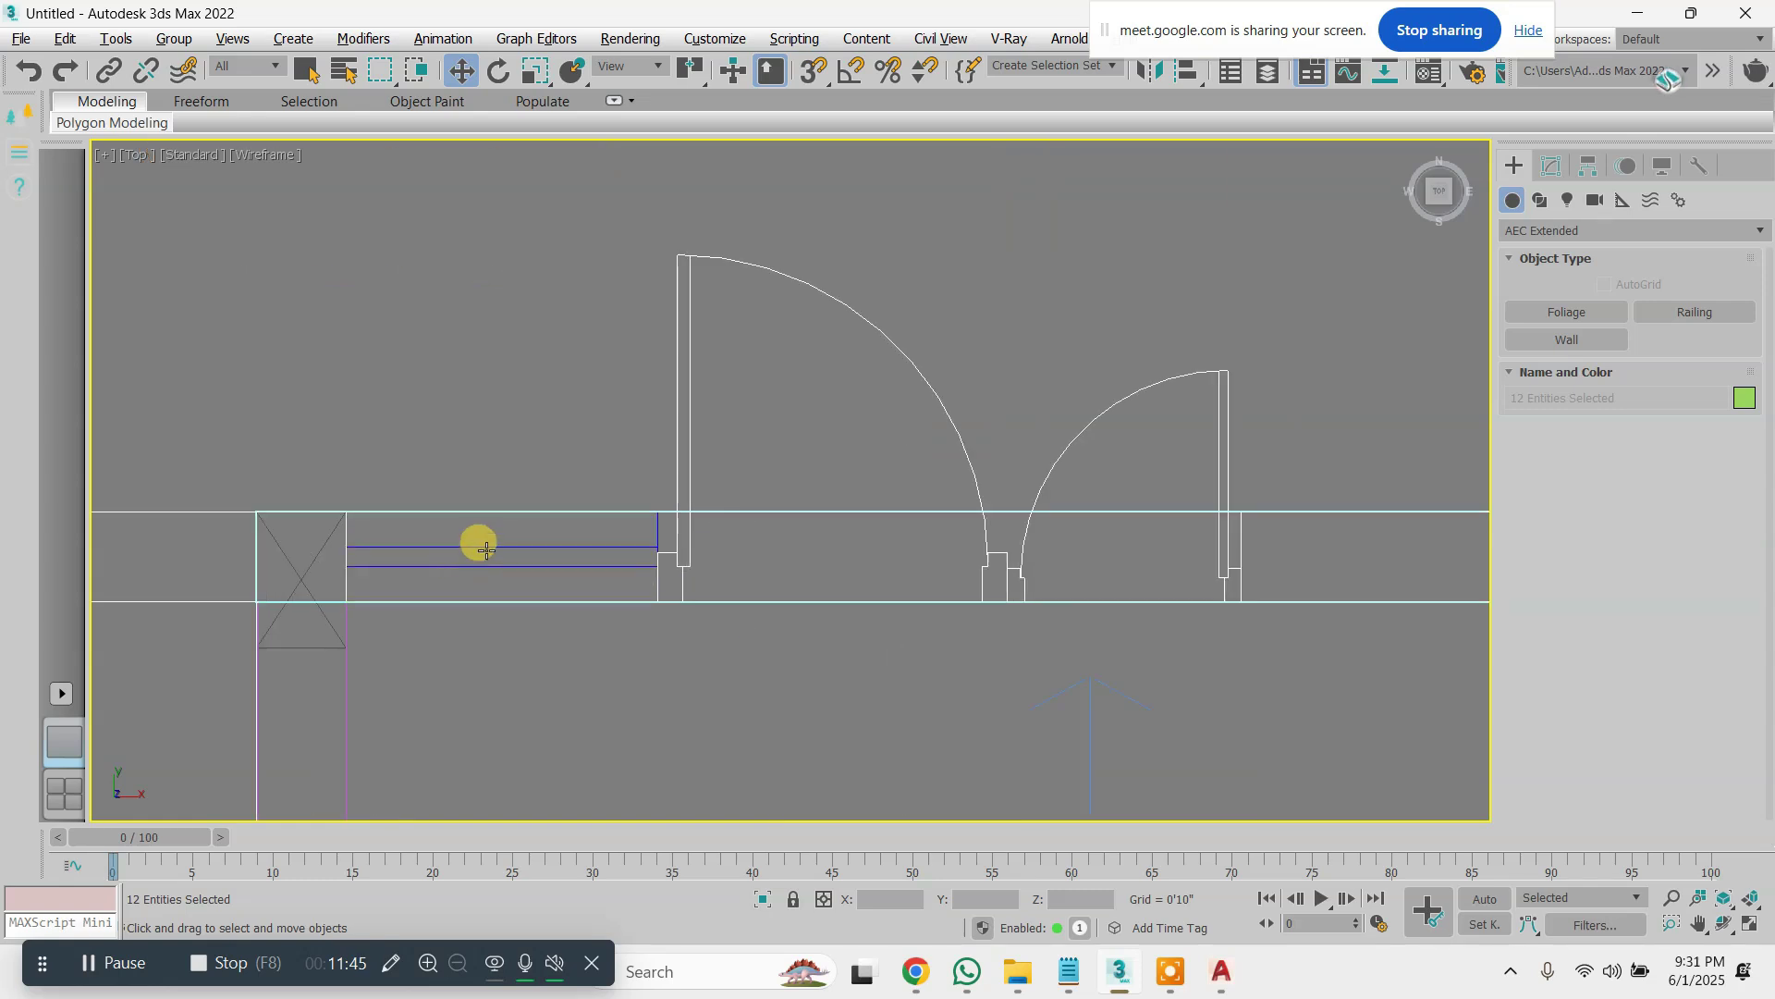
{"action": "scroll", "coordinate": [697, 515], "scroll_direction": "down", "scroll_amount": 5}
{"action": "scroll", "coordinate": [502, 475], "scroll_direction": "up", "scroll_amount": 5}
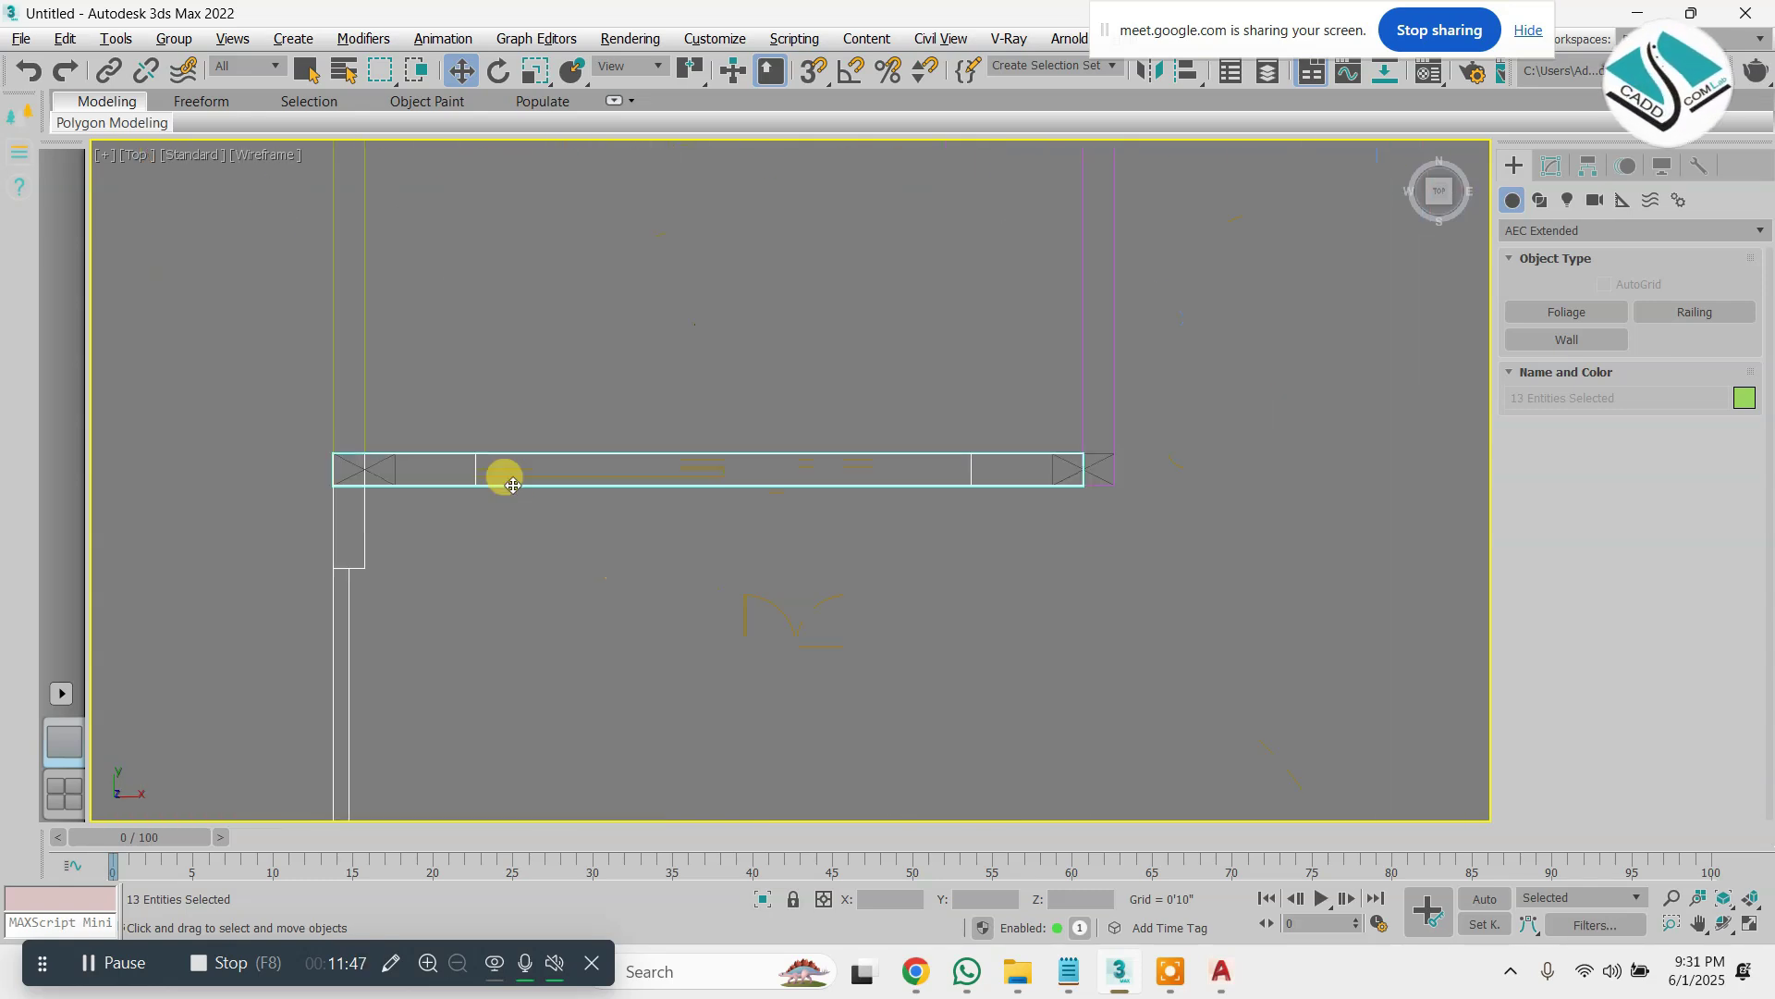
{"action": "left_click_drag", "start_coordinate": [1152, 536], "coordinate": [1151, 537]}
{"action": "scroll", "coordinate": [805, 515], "scroll_direction": "down", "scroll_amount": 5}
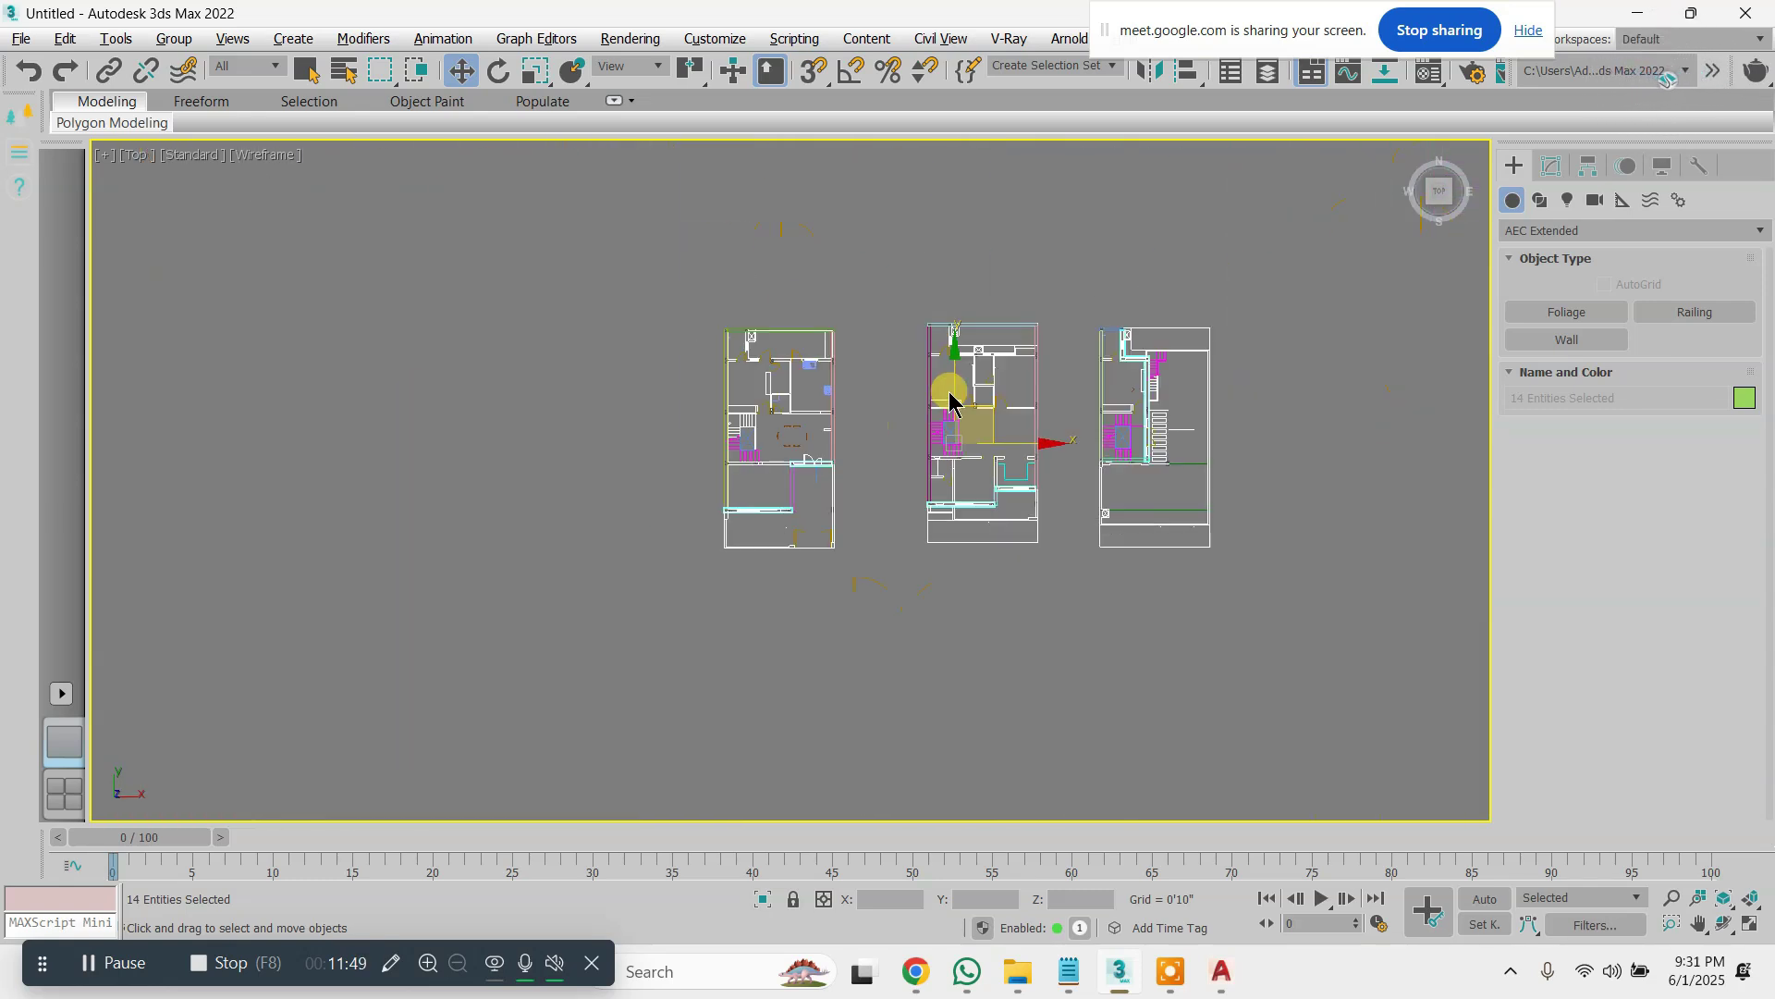
Check the second plan's front openings and add both leaves of the third plan's side-wall door to the selection
{"action": "scroll", "coordinate": [958, 468], "scroll_direction": "up", "scroll_amount": 6}
{"action": "middle_click_drag", "start_coordinate": [799, 627], "coordinate": [773, 483]}
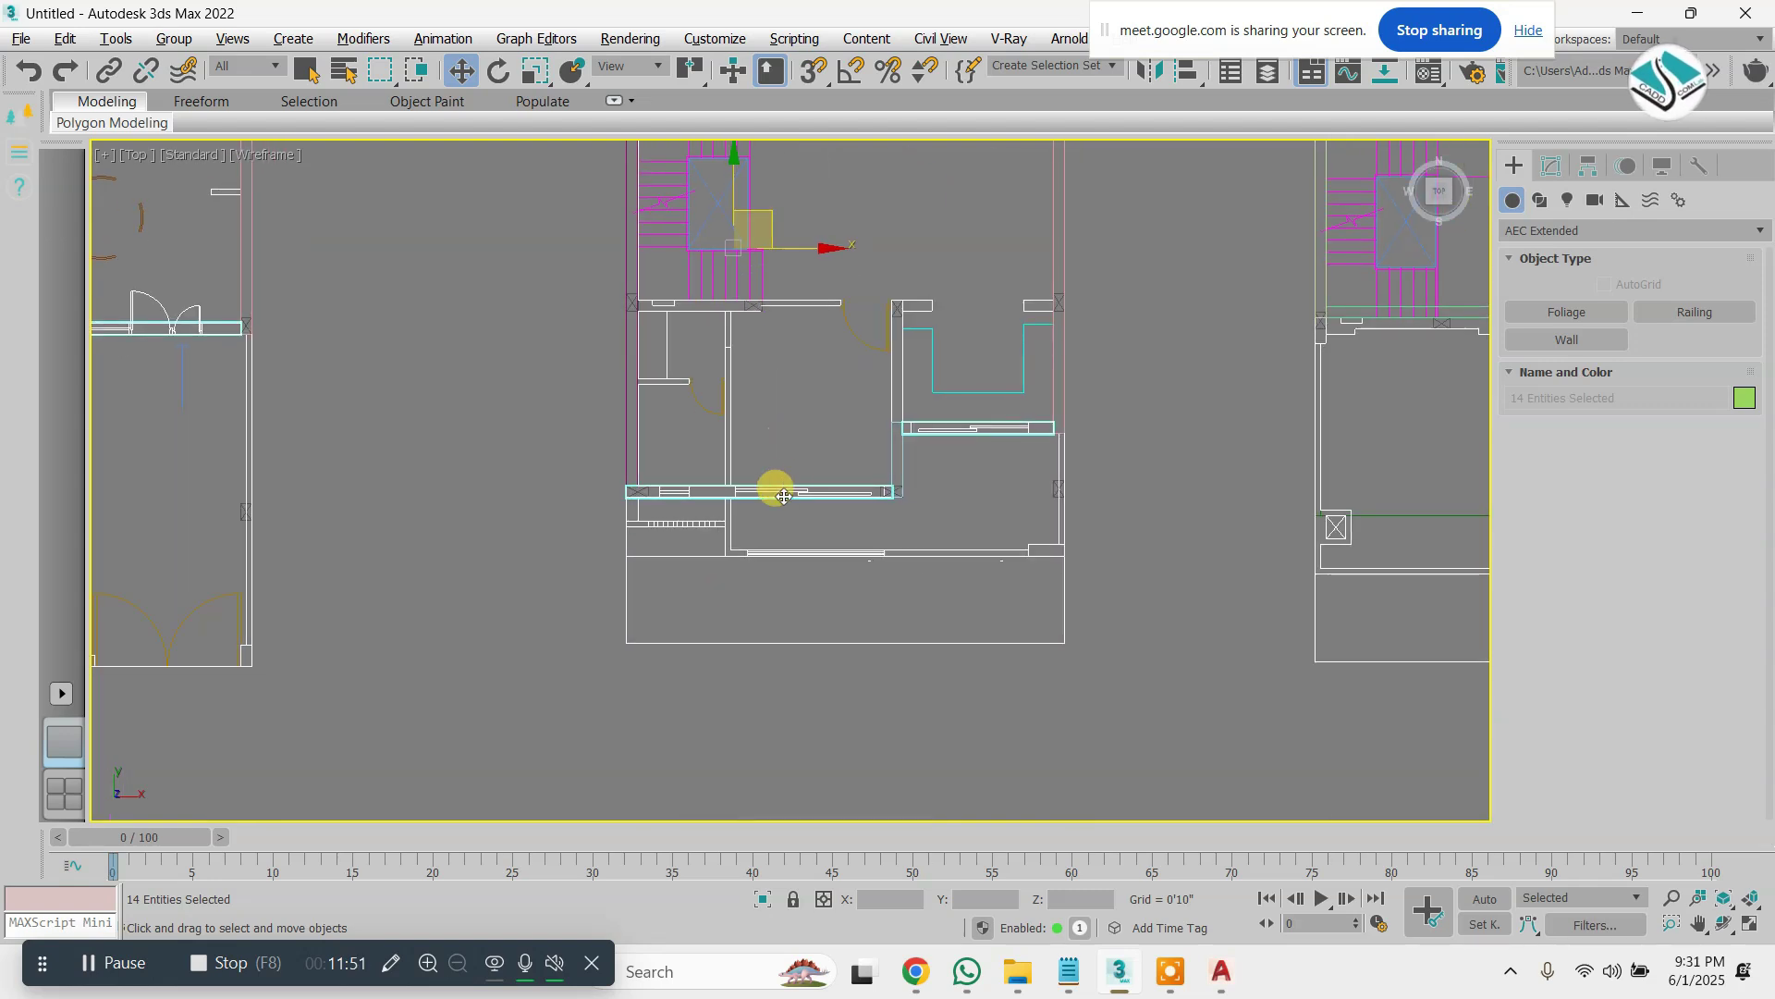
{"action": "scroll", "coordinate": [785, 495], "scroll_direction": "up", "scroll_amount": 3}
{"action": "scroll", "coordinate": [892, 396], "scroll_direction": "down", "scroll_amount": 3}
{"action": "middle_click_drag", "start_coordinate": [891, 396], "coordinate": [714, 552]}
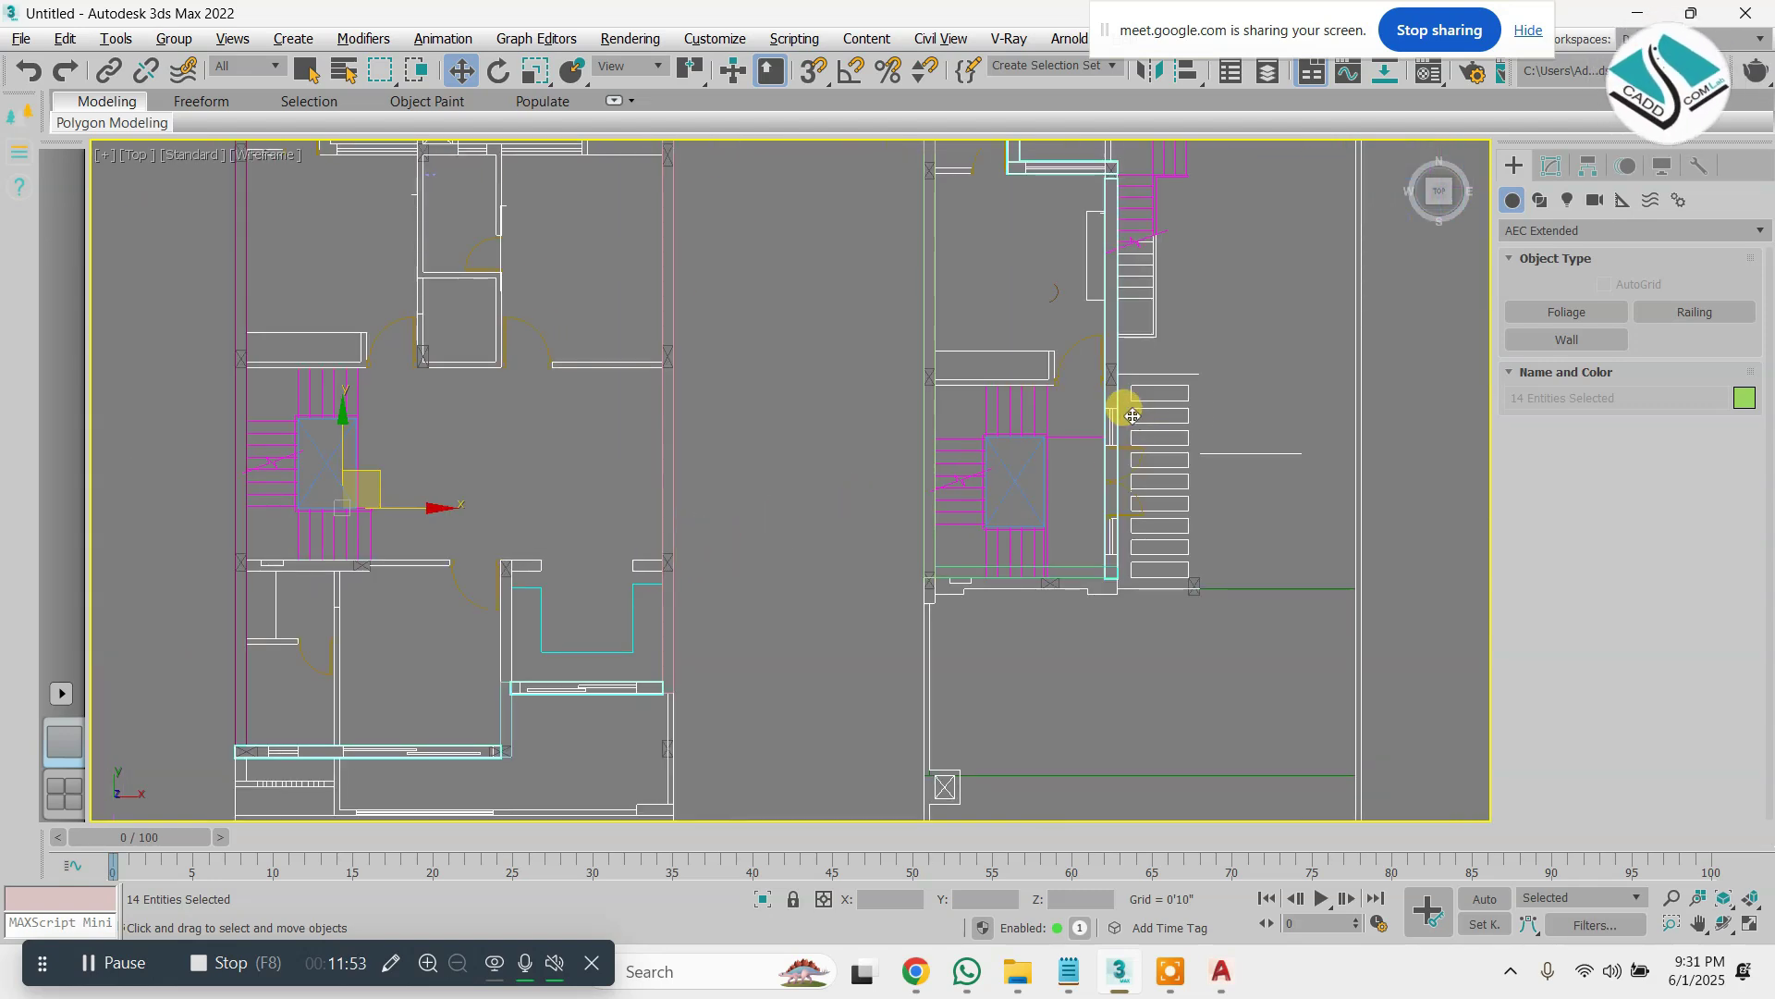
{"action": "scroll", "coordinate": [1126, 412], "scroll_direction": "up", "scroll_amount": 5}
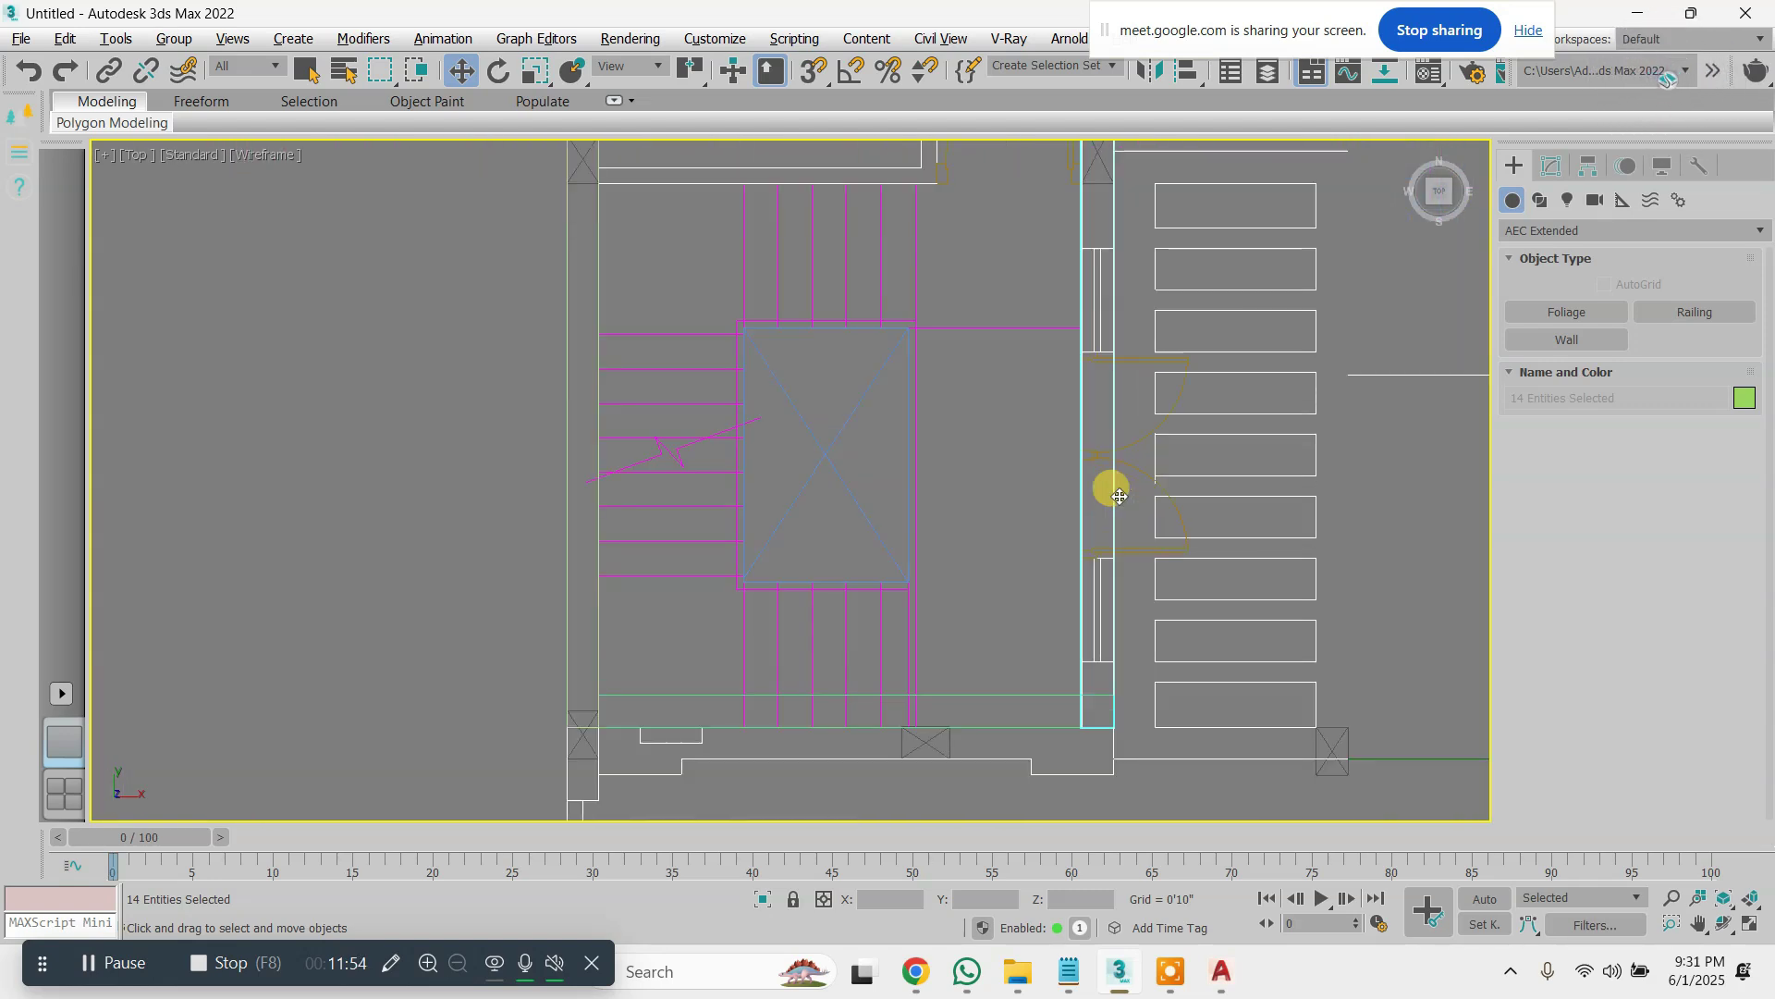
{"action": "left_click", "coordinate": [1131, 352], "text": "ctrl"}
{"action": "left_click", "coordinate": [1124, 631], "text": "ctrl"}
{"action": "scroll", "coordinate": [1062, 385], "scroll_direction": "down", "scroll_amount": 6}
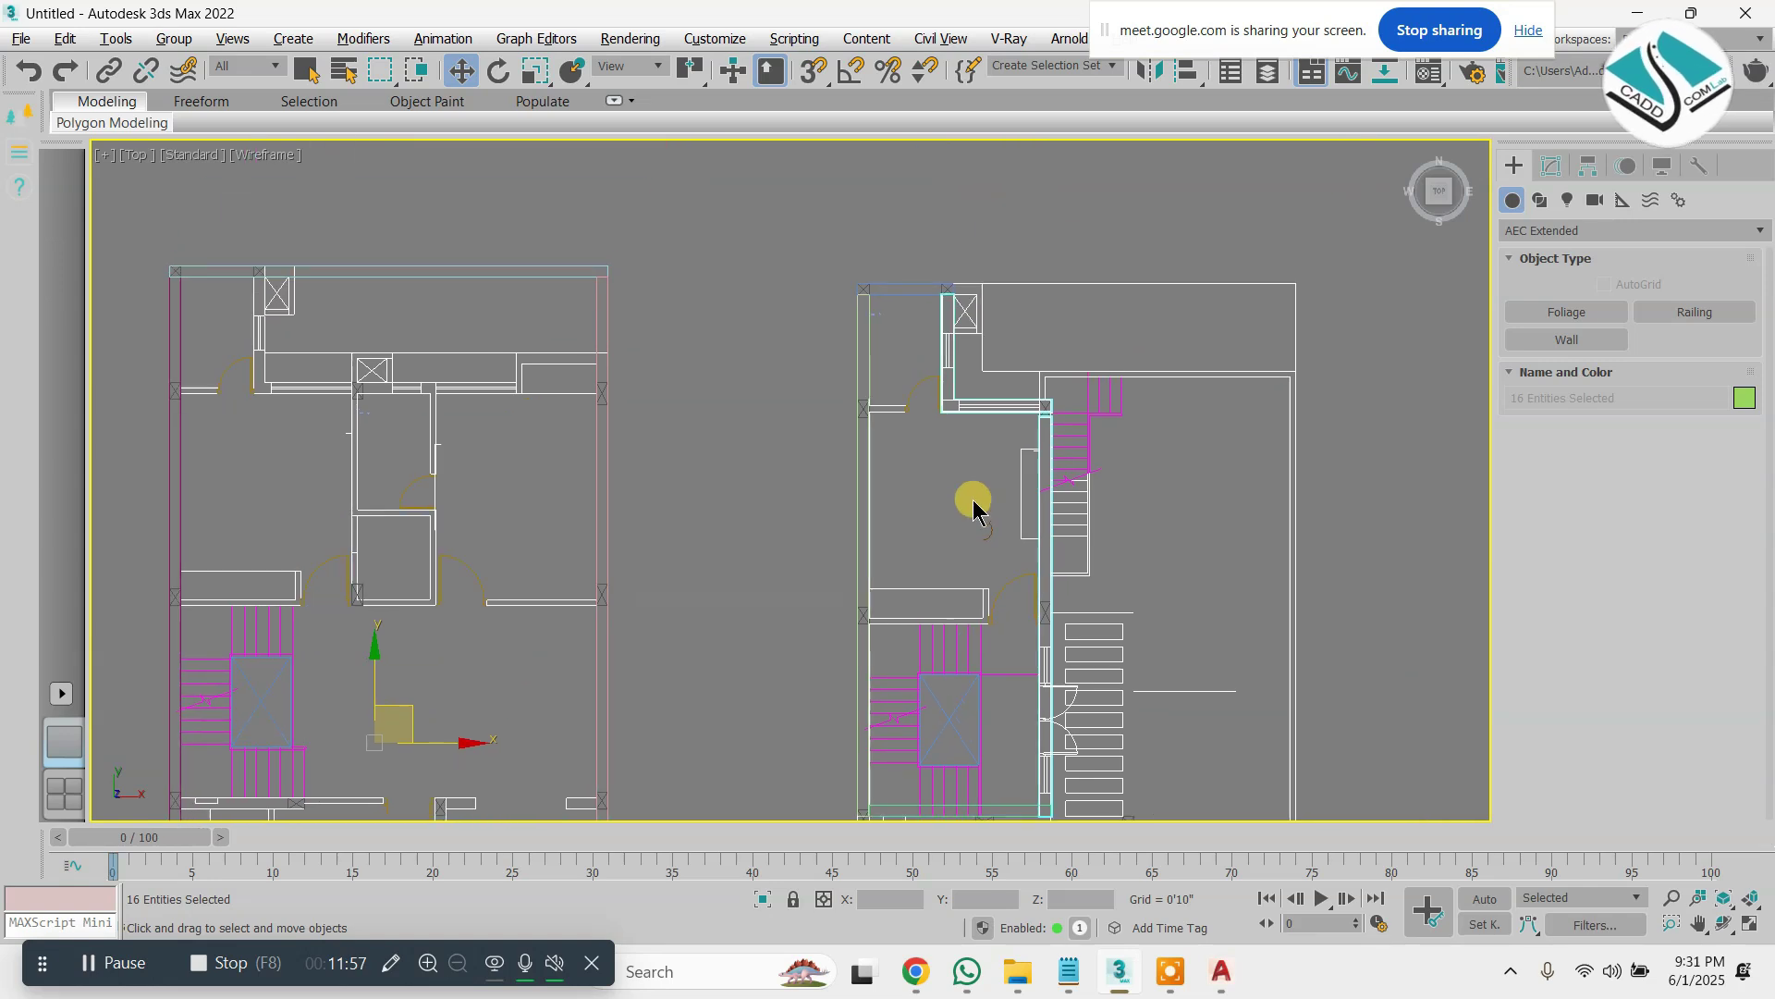
Switch to the perspective view, hide all unselected objects and clear the selection
{"action": "scroll", "coordinate": [994, 354], "scroll_direction": "up", "scroll_amount": 3}
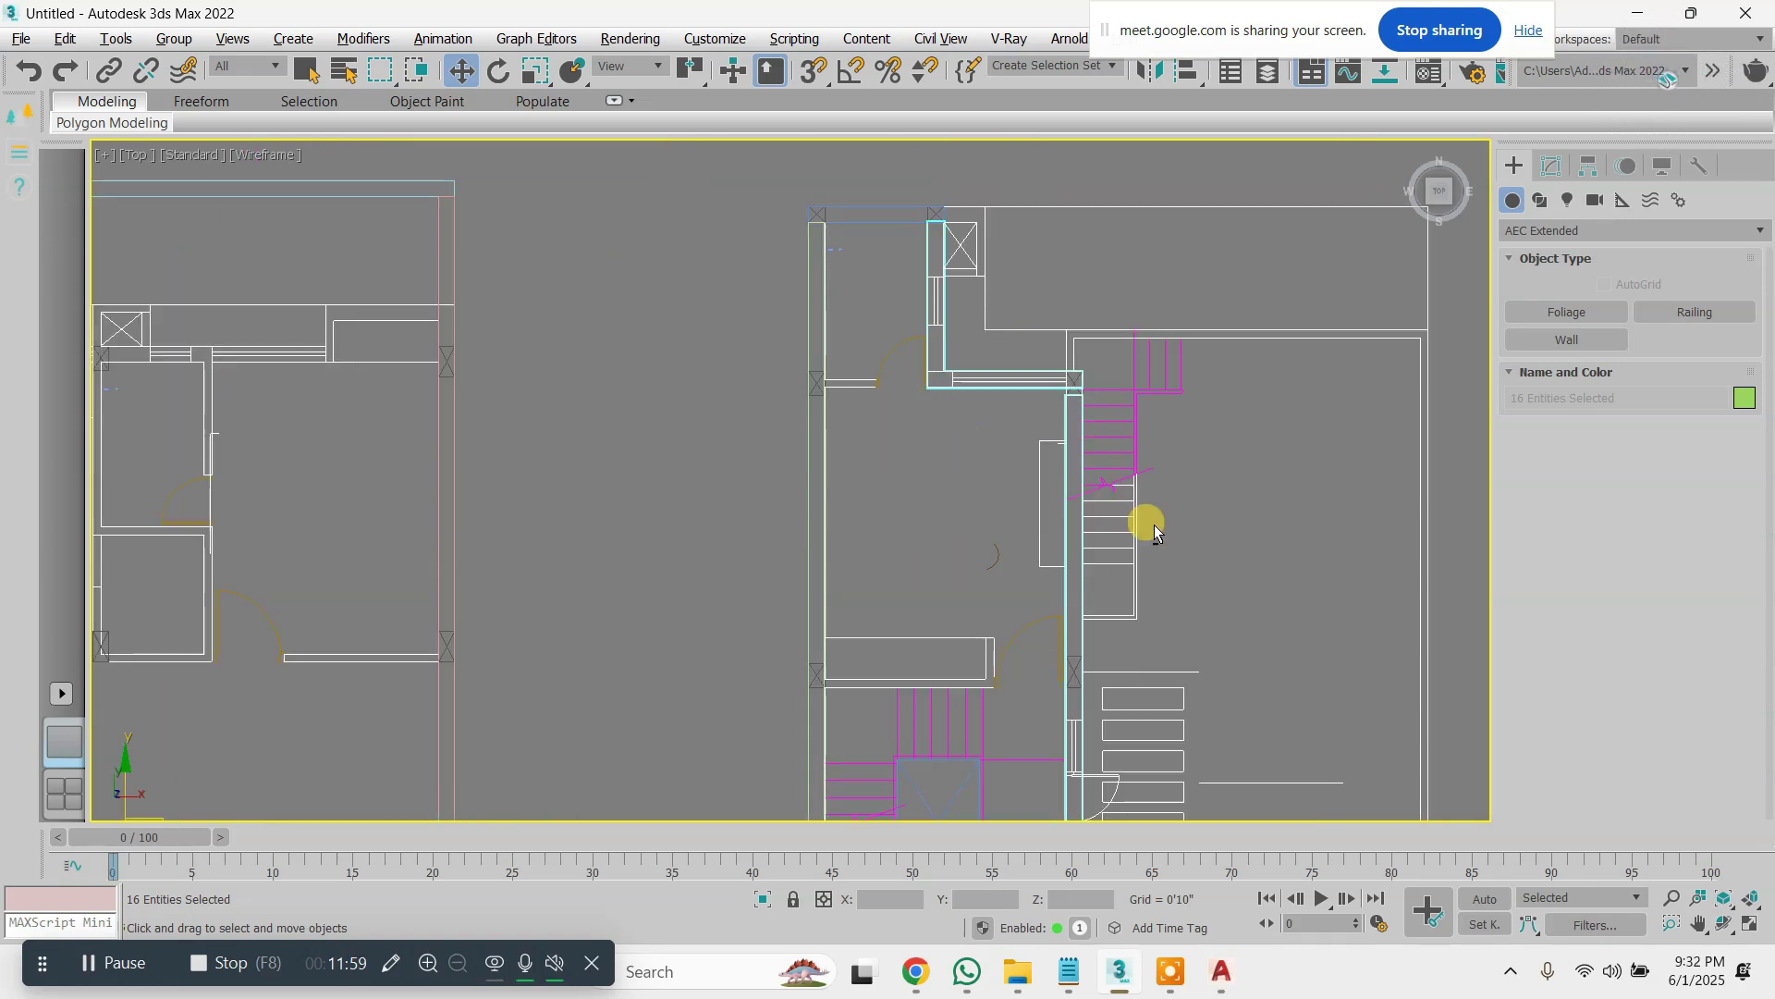
{"action": "key", "text": "p"}
{"action": "scroll", "coordinate": [1022, 456], "scroll_direction": "down", "scroll_amount": 3}
{"action": "right_click", "coordinate": [1045, 452]}
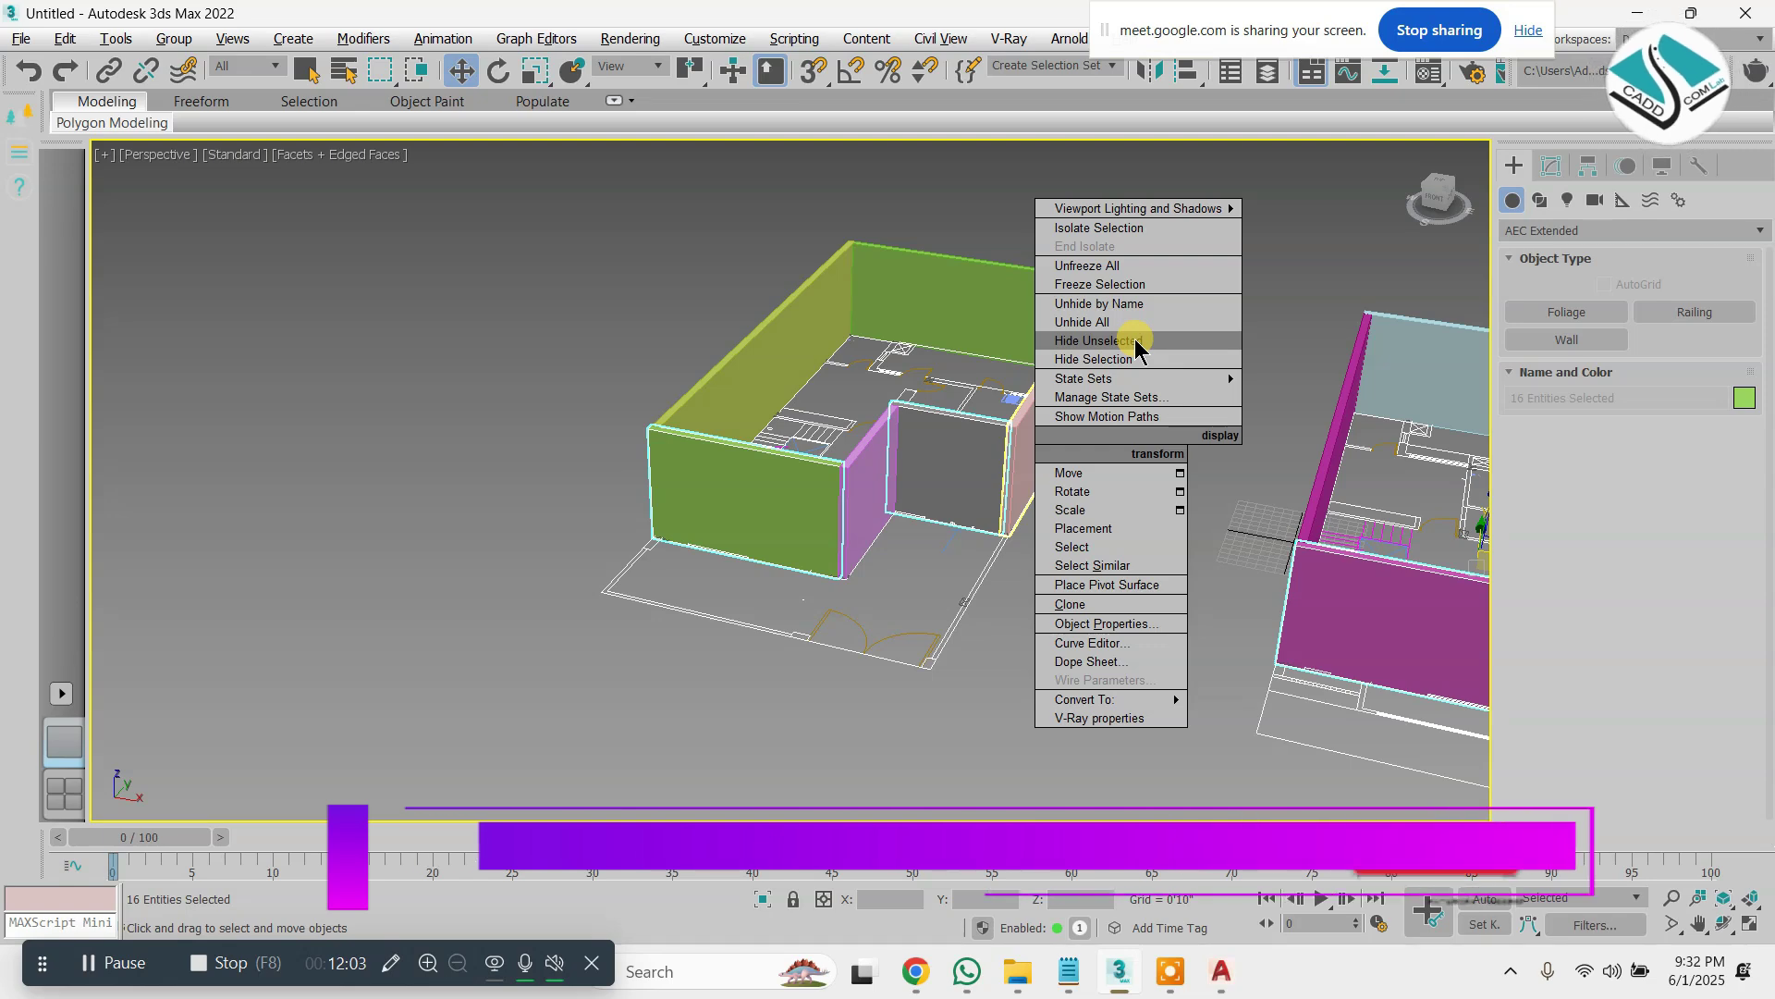
{"action": "left_click", "coordinate": [1110, 359]}
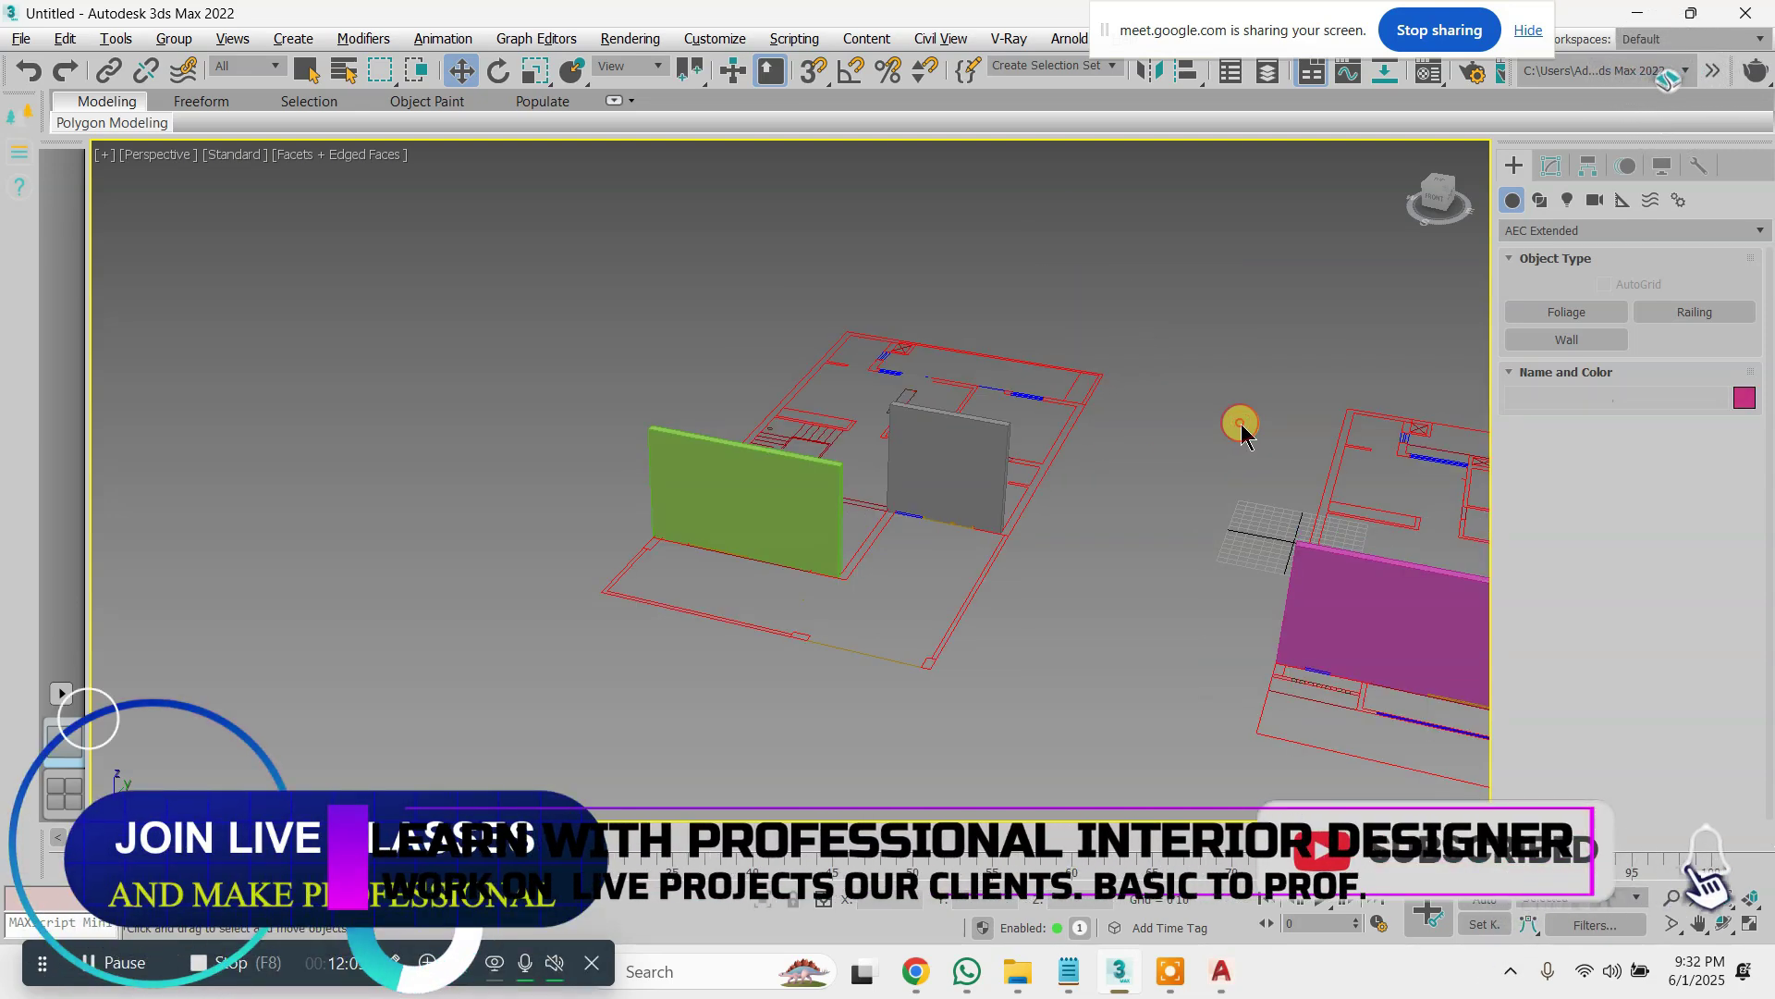
Select the first plan's green front wall and open it for modification
{"action": "scroll", "coordinate": [964, 370], "scroll_direction": "up", "scroll_amount": 2}
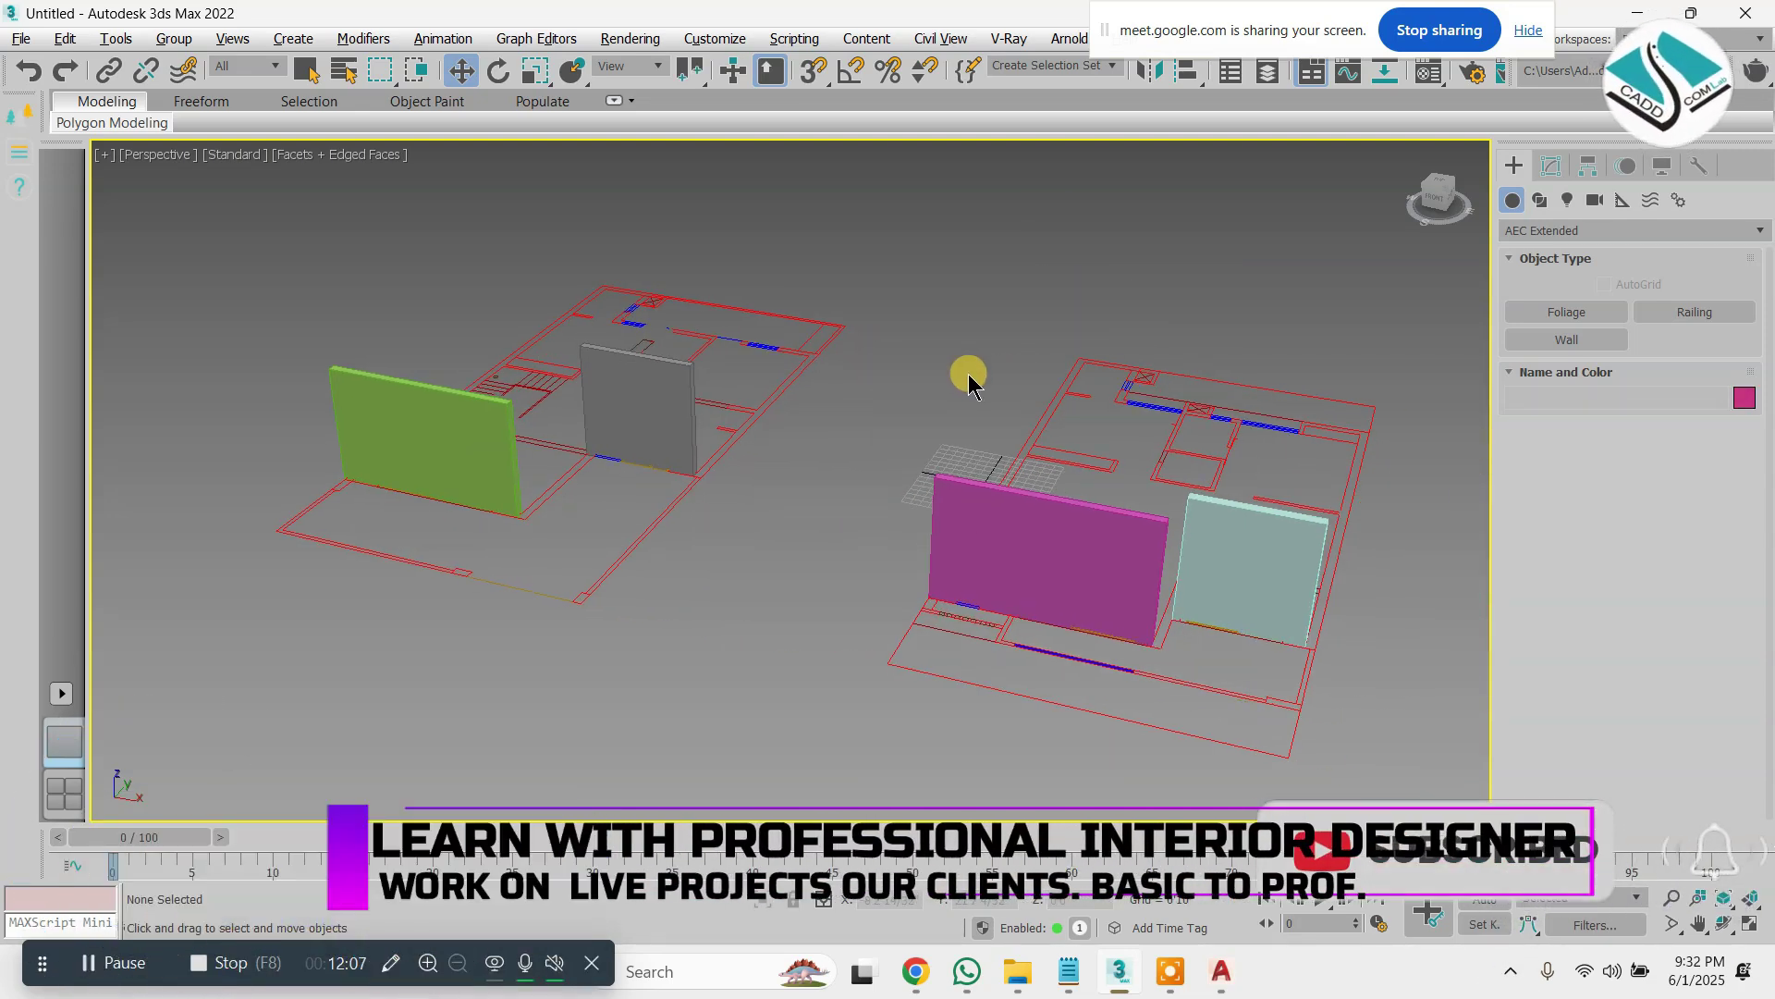
{"action": "middle_click_drag", "start_coordinate": [575, 389], "coordinate": [835, 374]}
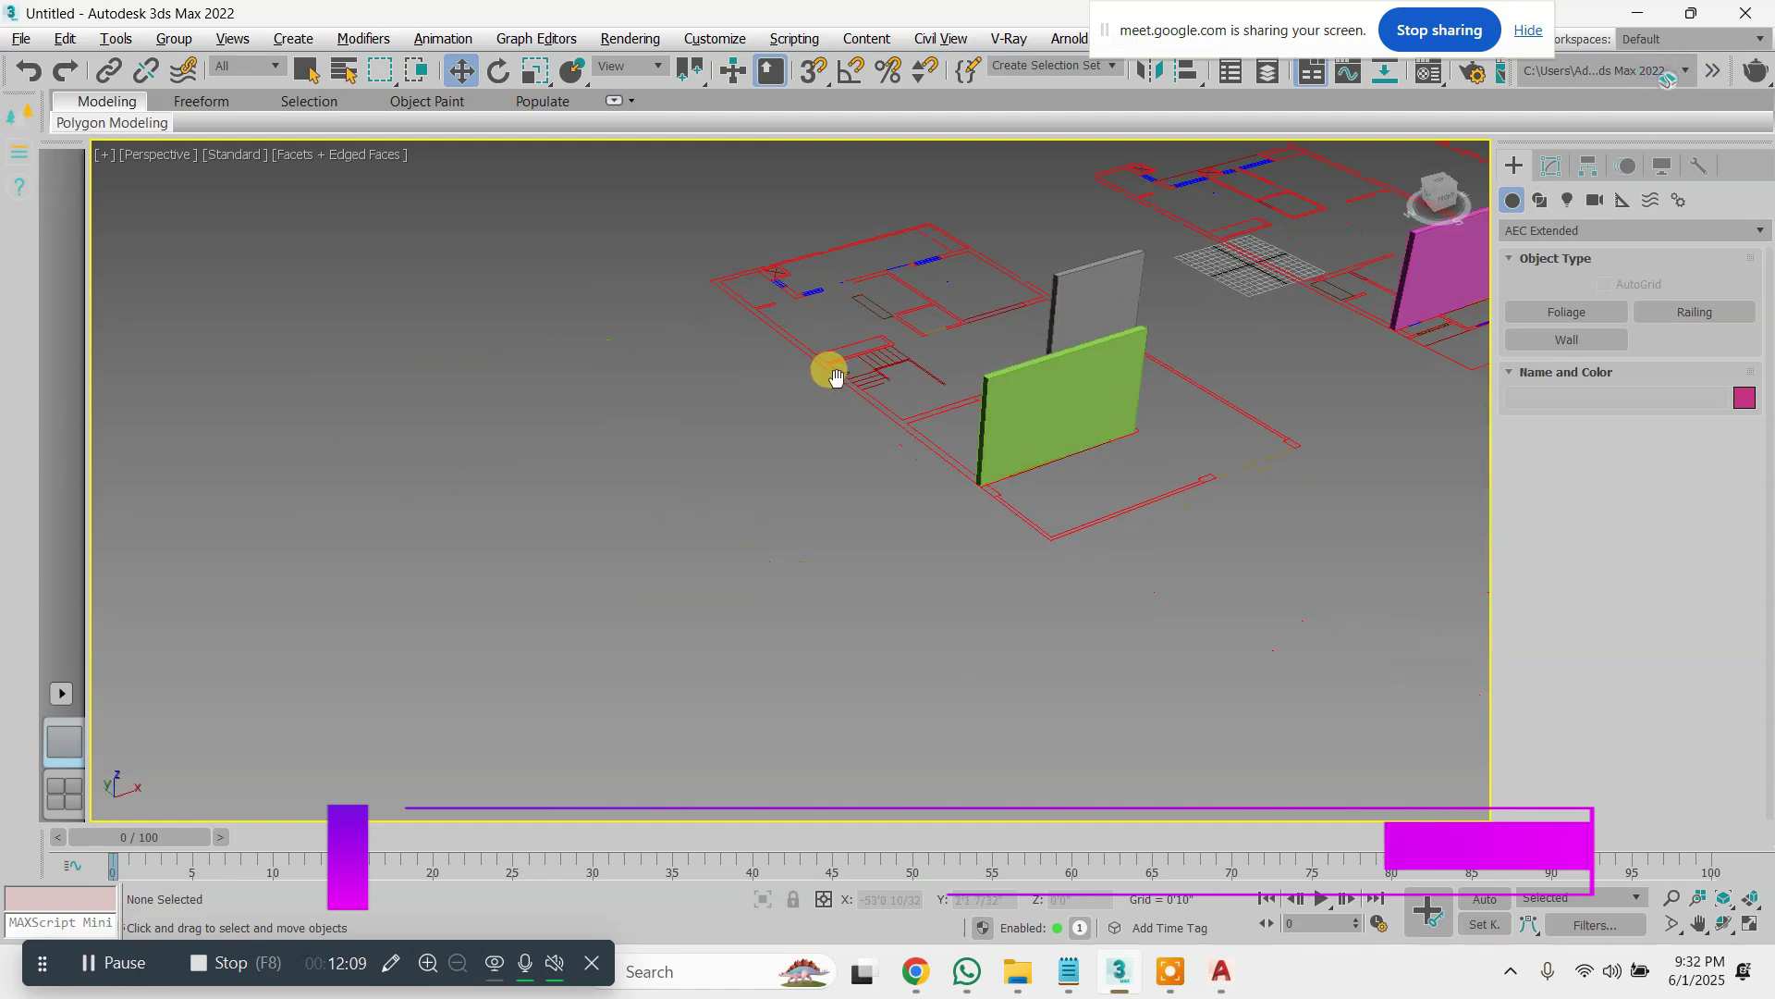
{"action": "scroll", "coordinate": [906, 342], "scroll_direction": "up", "scroll_amount": 4}
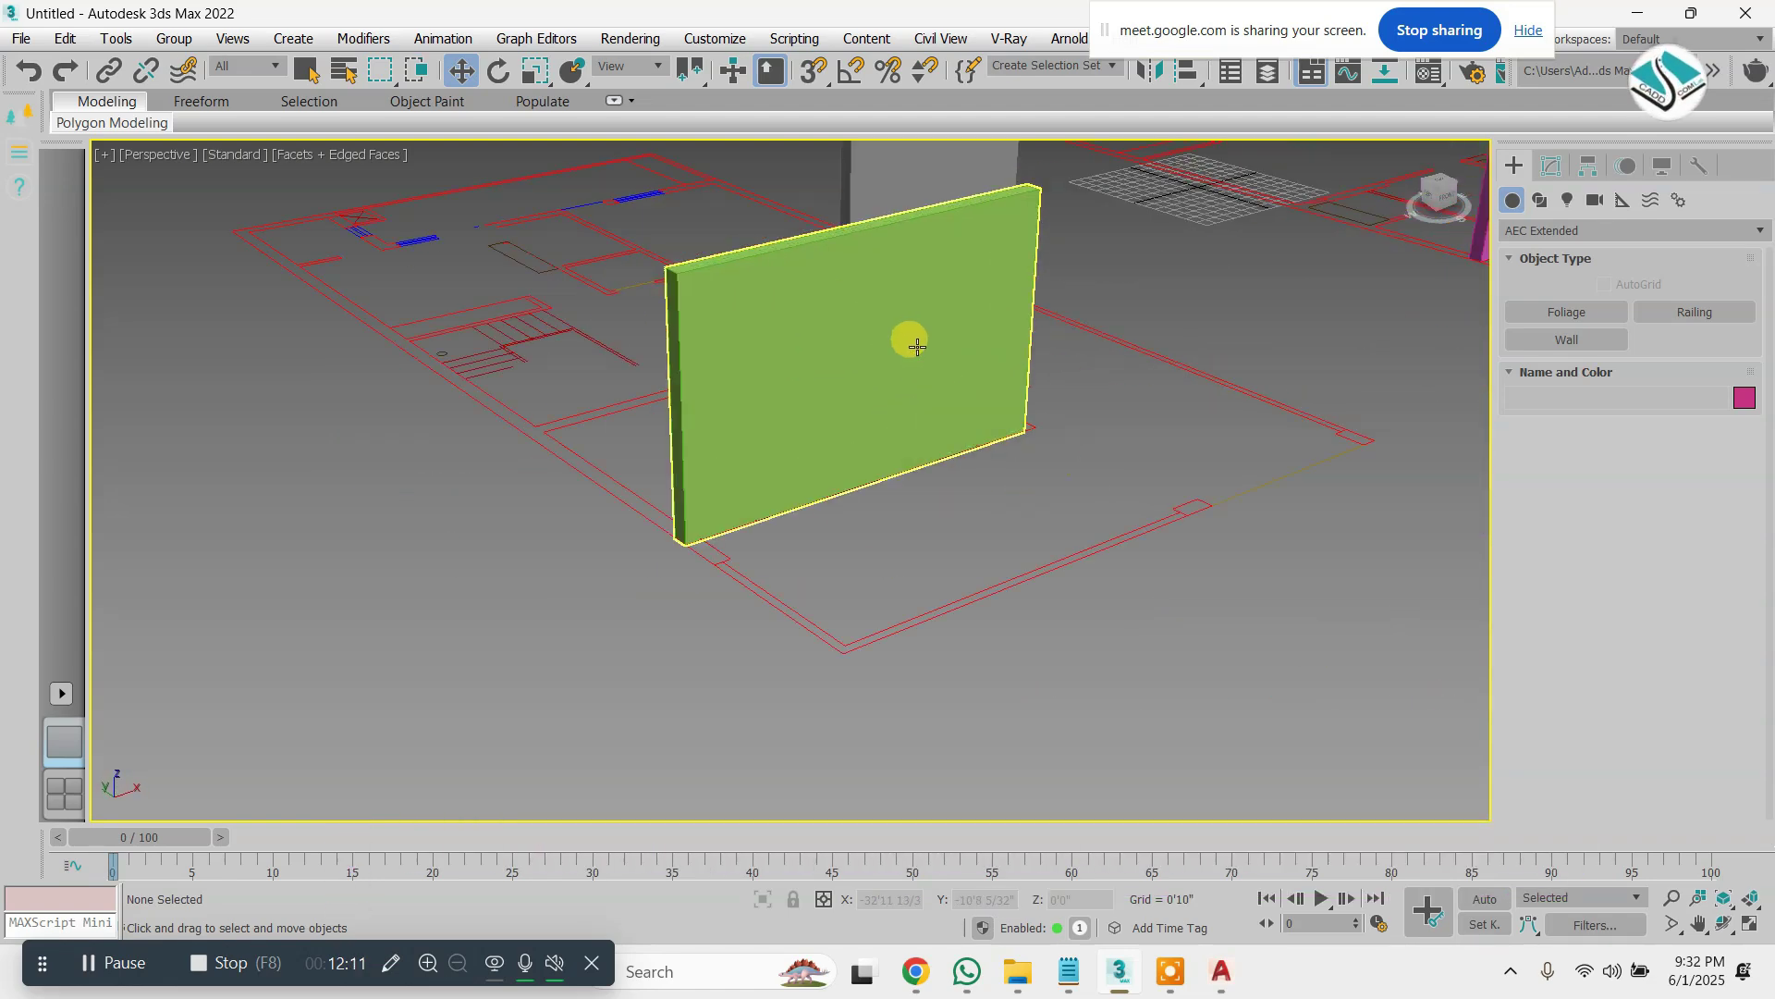
{"action": "scroll", "coordinate": [917, 347], "scroll_direction": "down", "scroll_amount": 1}
{"action": "left_click", "coordinate": [924, 306]}
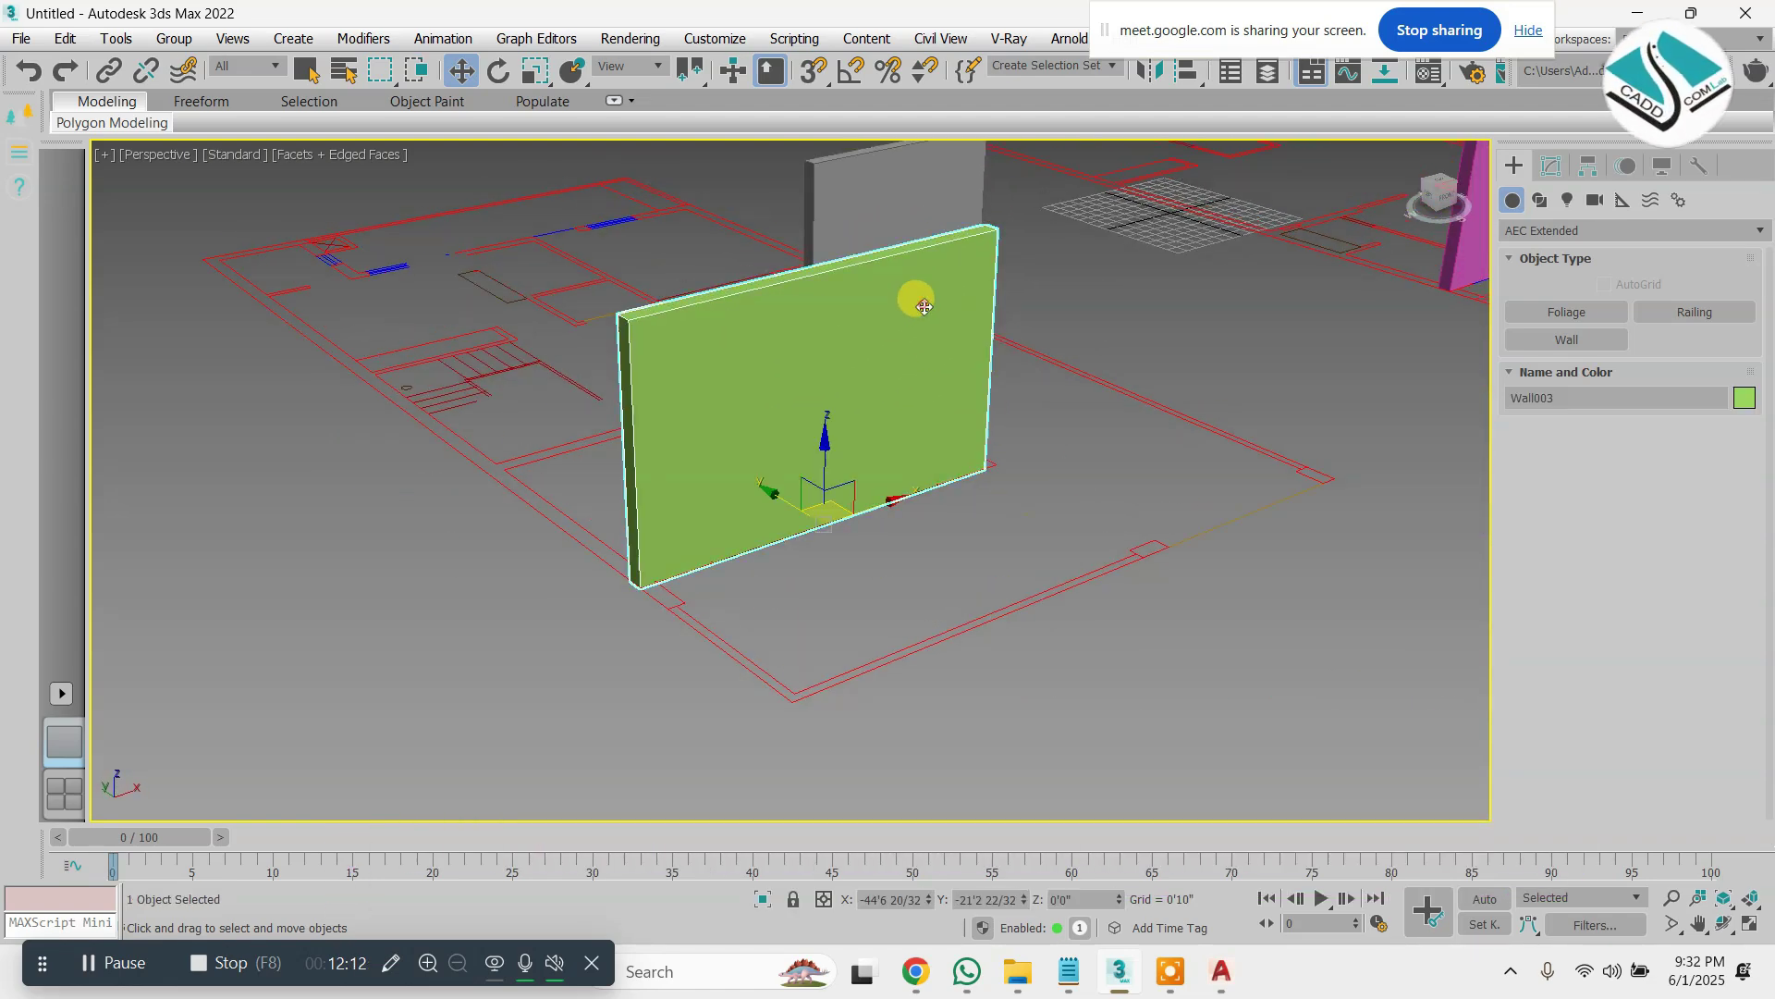
{"action": "left_click", "coordinate": [1560, 166]}
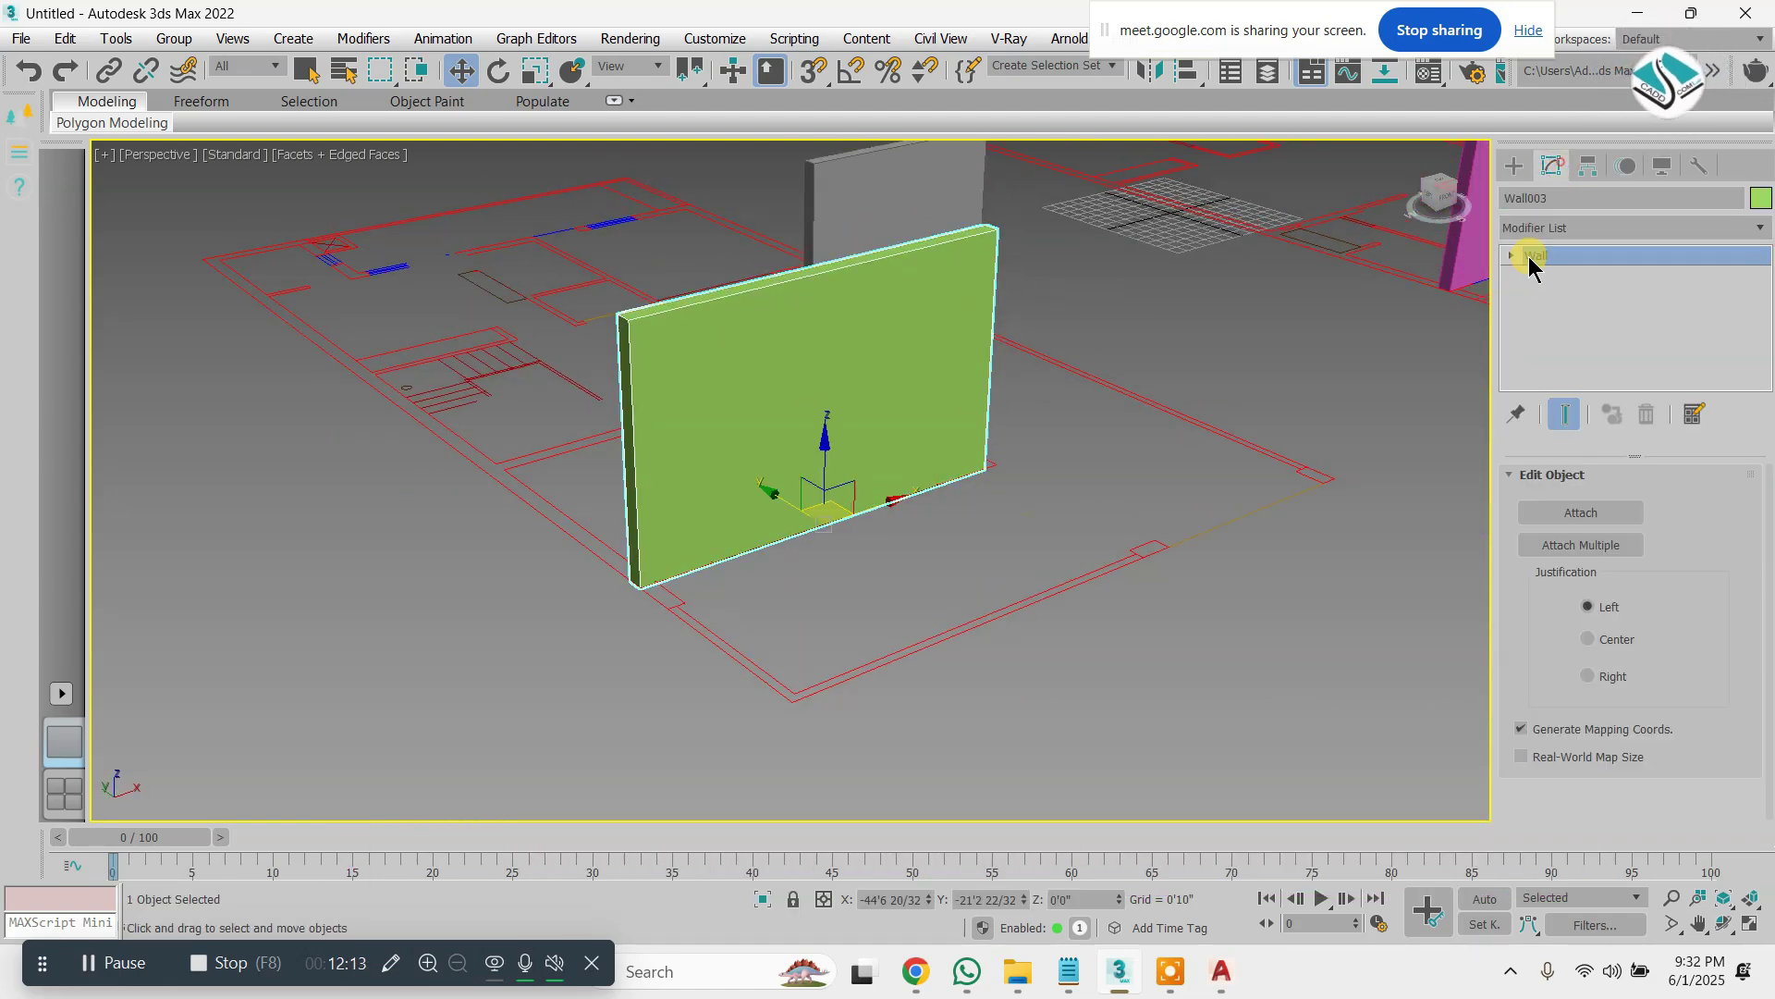
{"action": "right_click", "coordinate": [961, 268]}
{"action": "mouse_move", "coordinate": [1100, 538]}
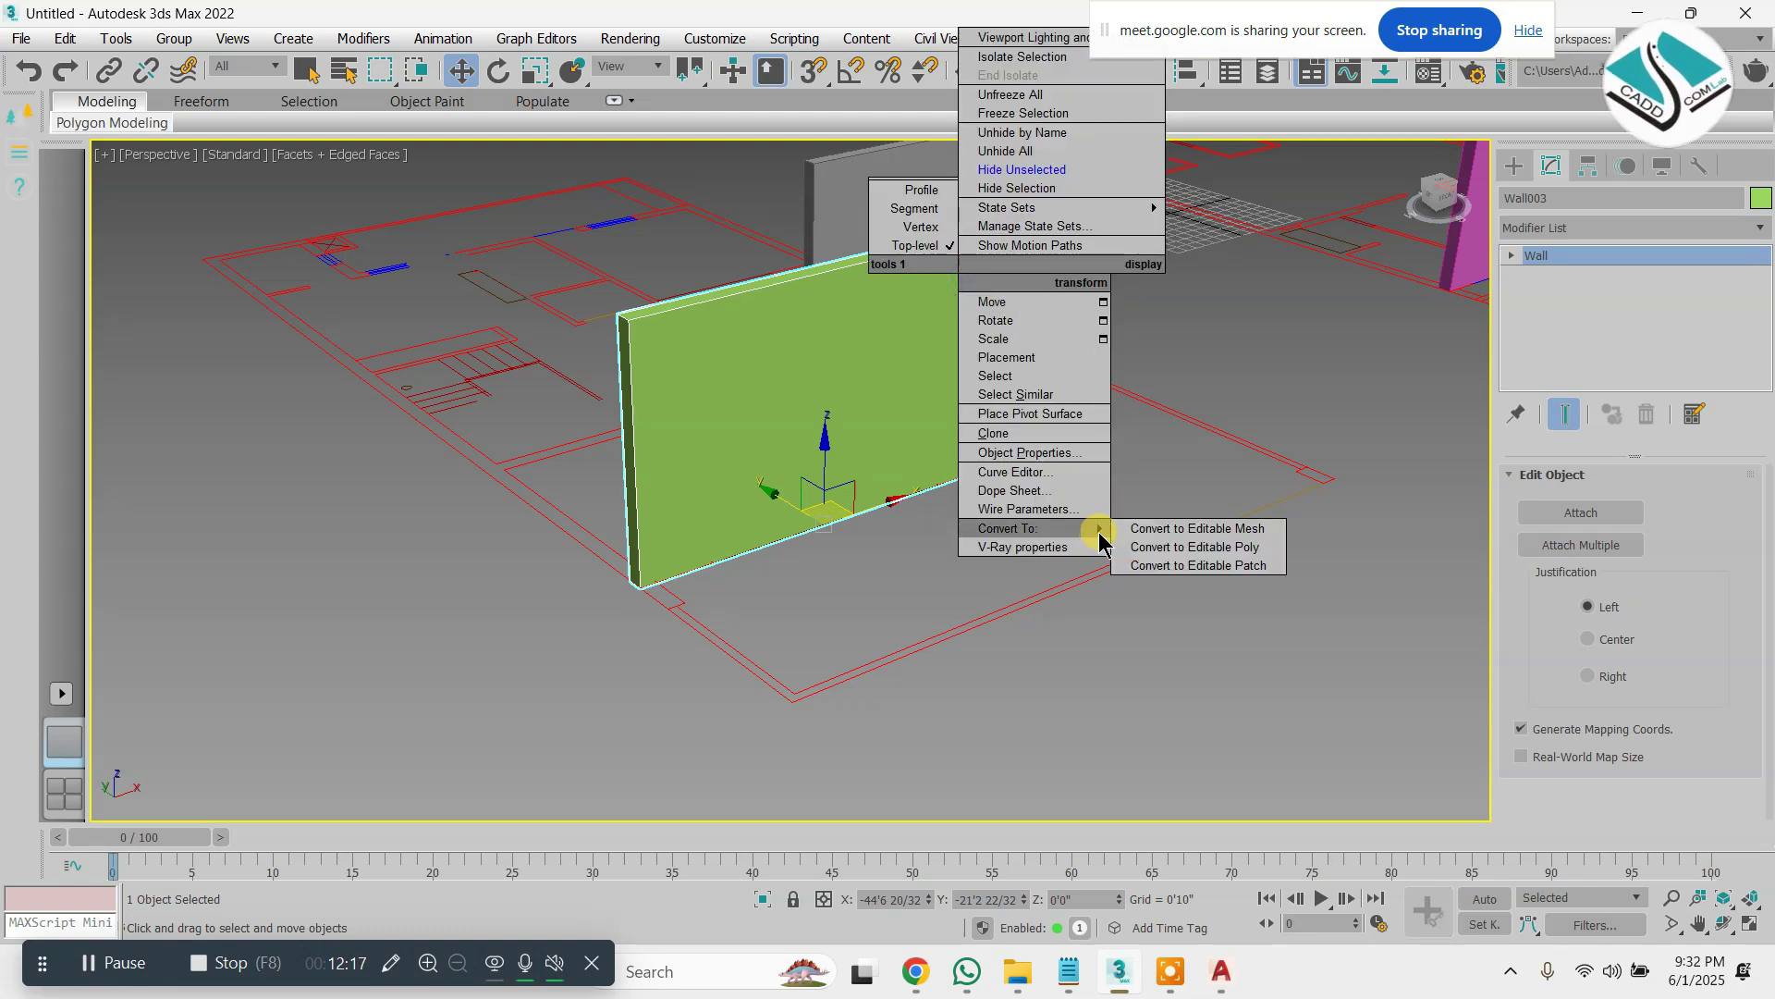
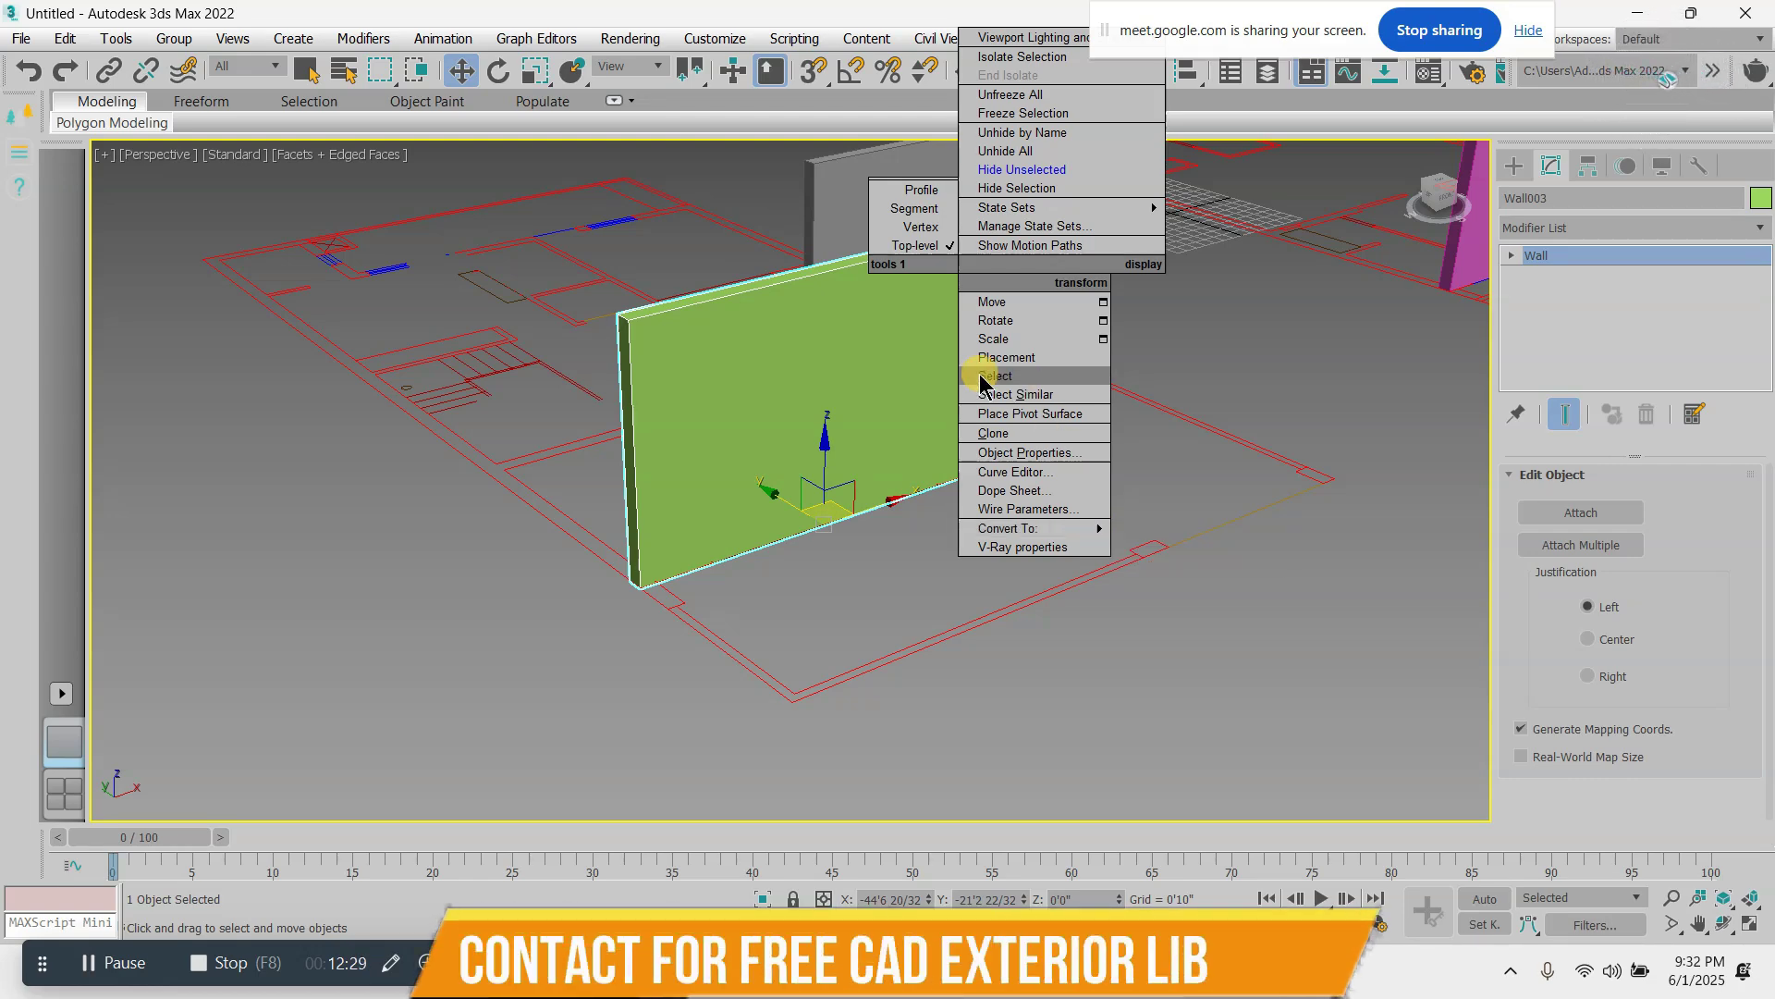
{"action": "left_click", "coordinate": [904, 359]}
Apply an Edit Poly modifier to the green front wall and enter its Edge sub-object level
{"action": "left_click", "coordinate": [1609, 226]}
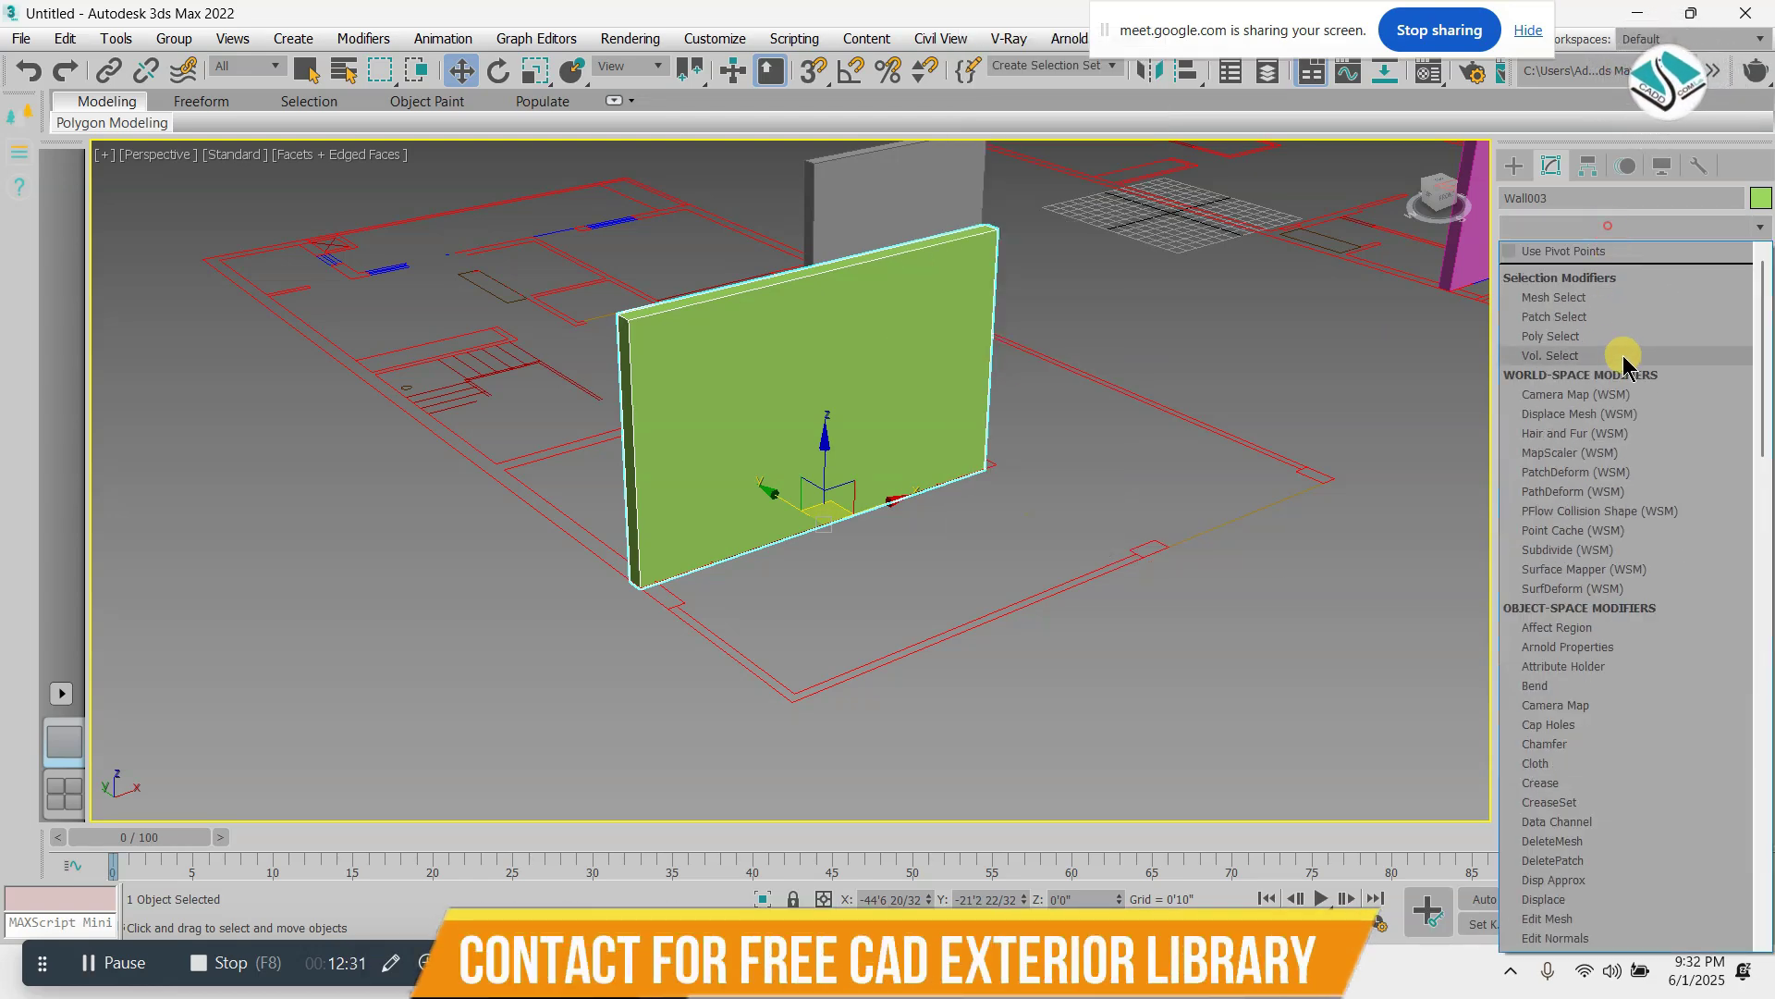
{"action": "scroll", "coordinate": [1623, 358], "scroll_direction": "down", "scroll_amount": 10}
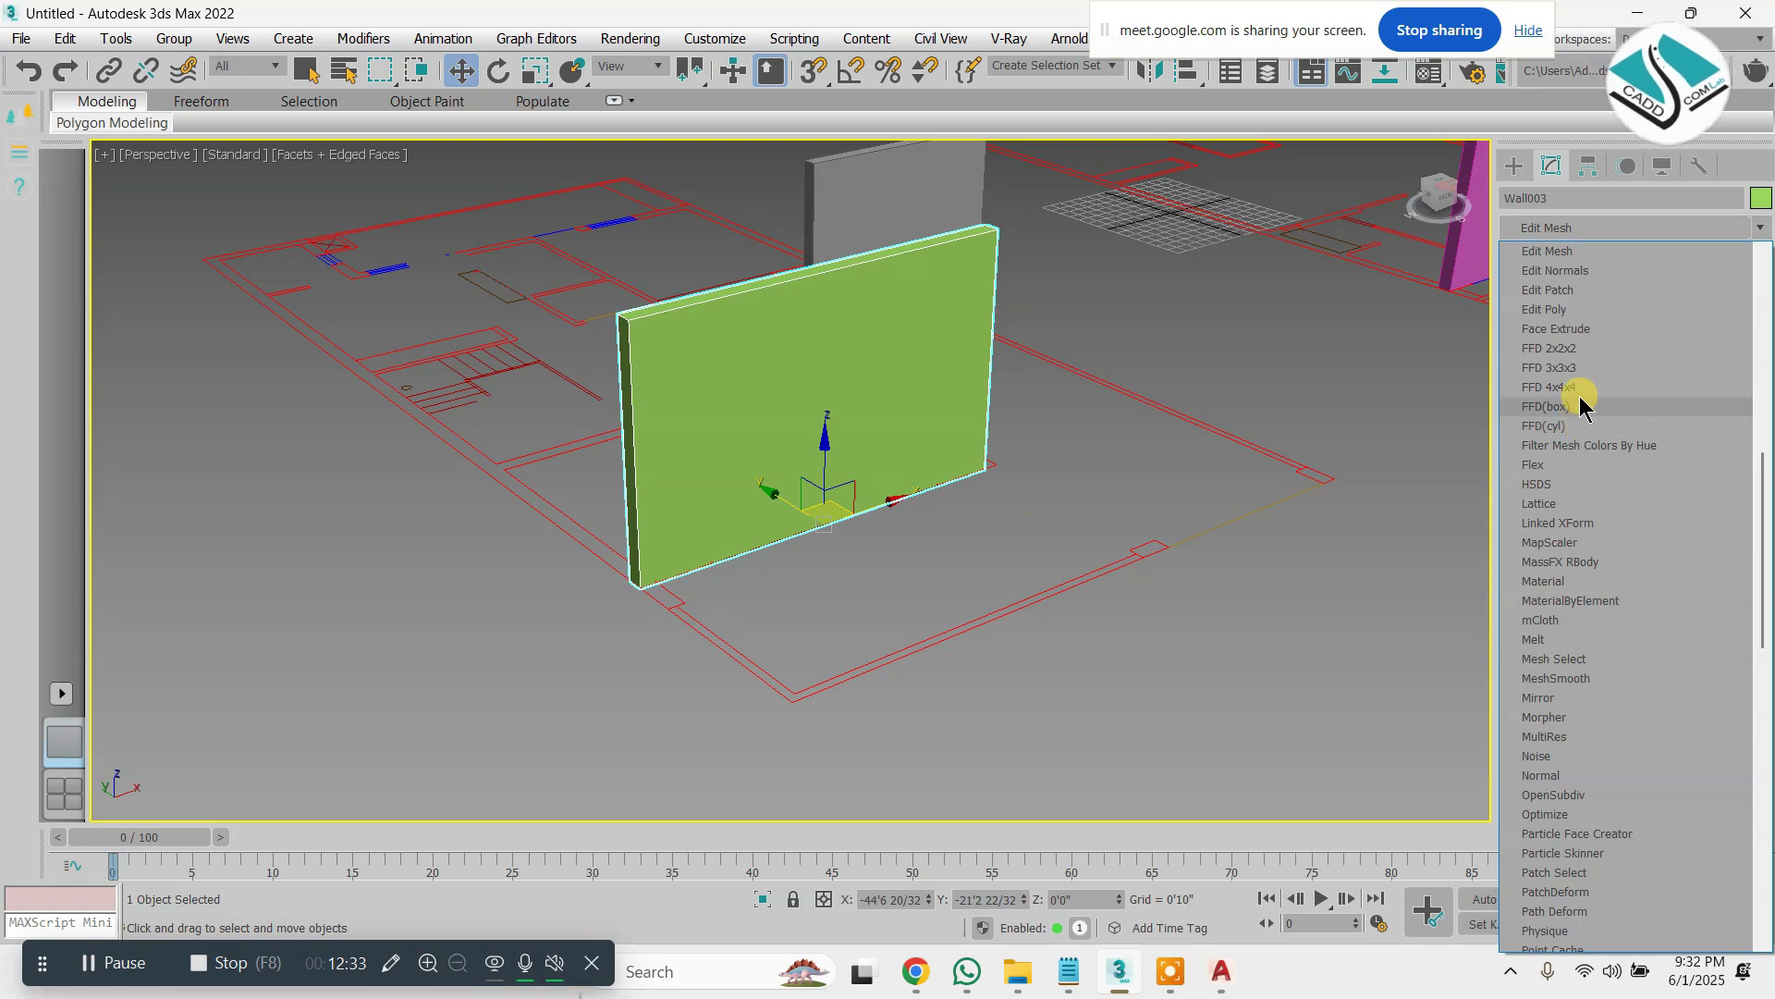
{"action": "left_click", "coordinate": [1571, 310]}
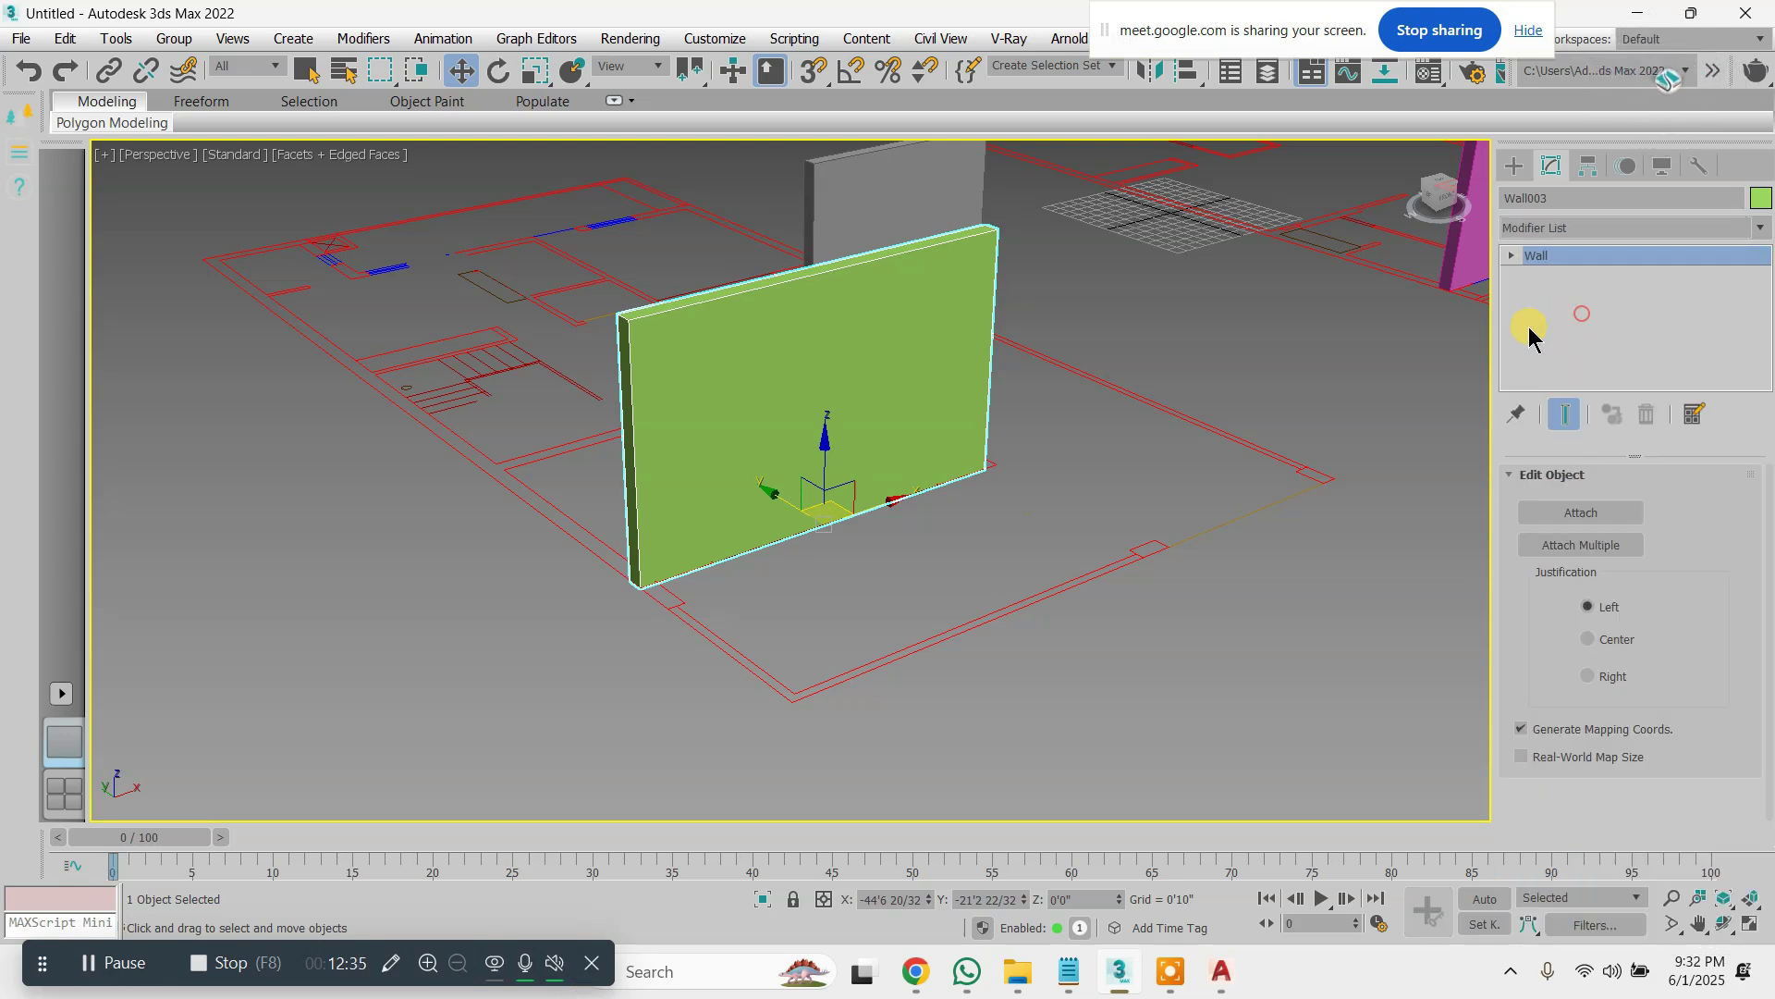
{"action": "left_click", "coordinate": [1534, 257]}
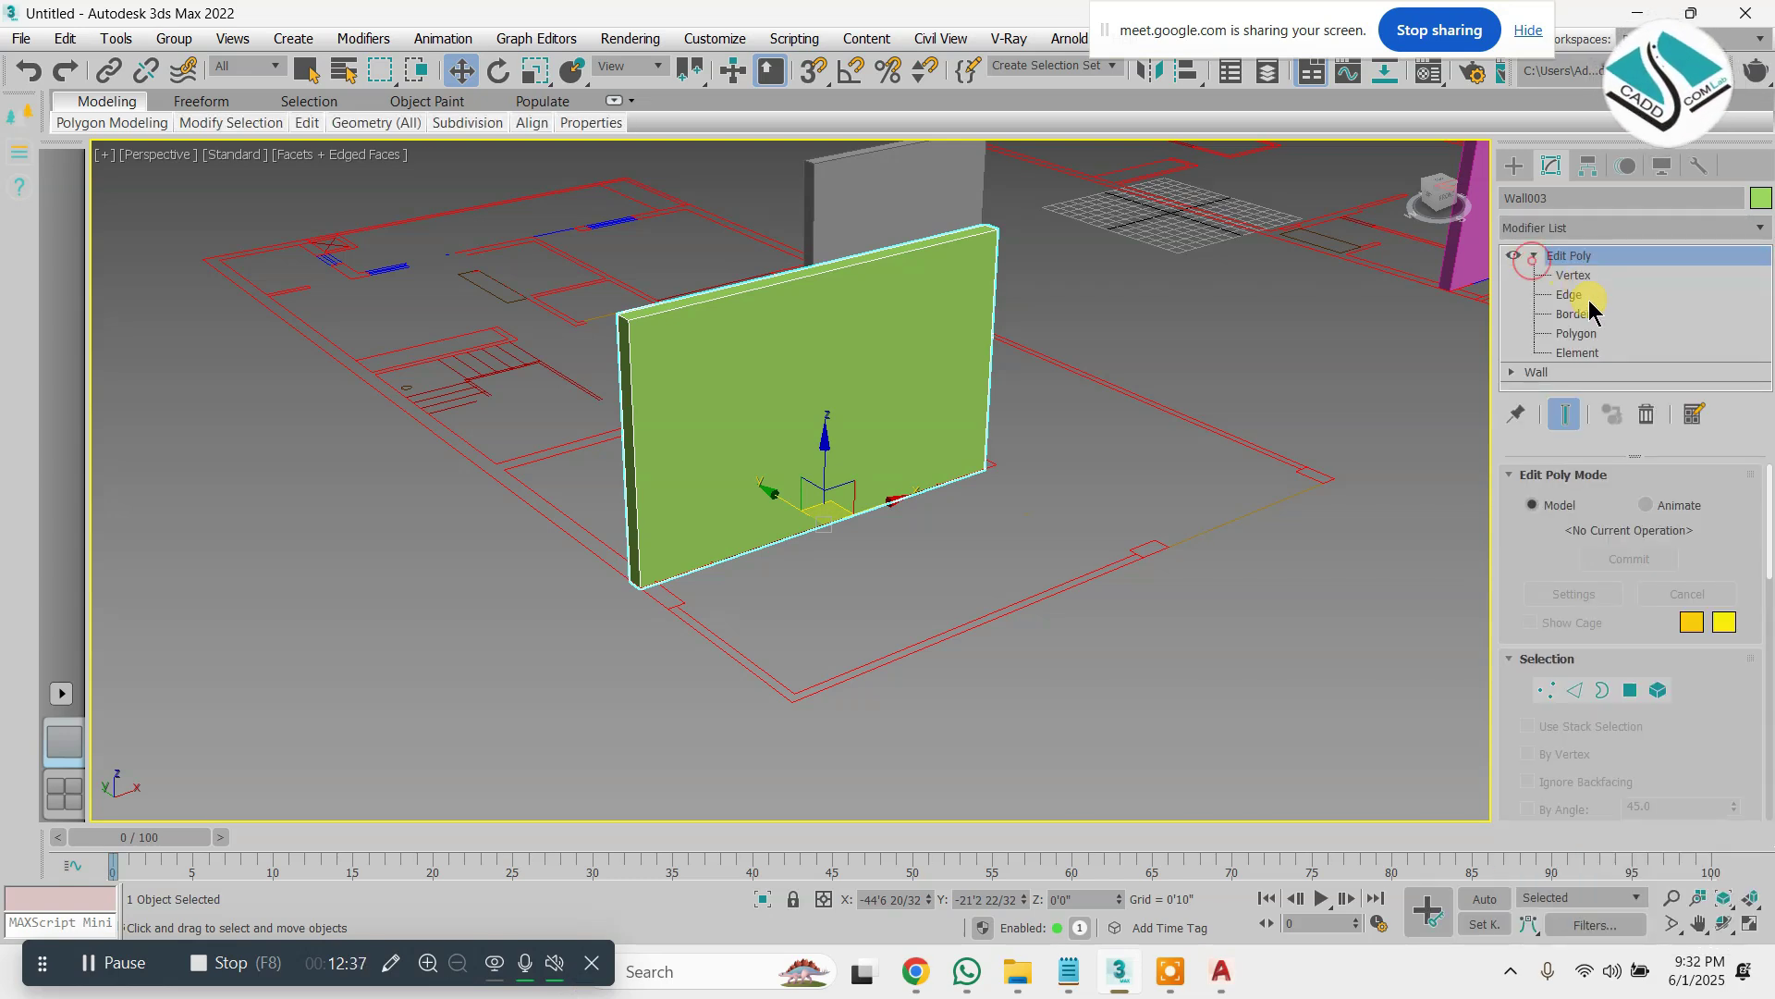
{"action": "left_click", "coordinate": [1569, 294]}
Activate the Slice Plane for the green wall and inspect its position around the wall's base
{"action": "scroll", "coordinate": [1549, 614], "scroll_direction": "down", "scroll_amount": 3}
{"action": "scroll", "coordinate": [1553, 612], "scroll_direction": "down", "scroll_amount": 8}
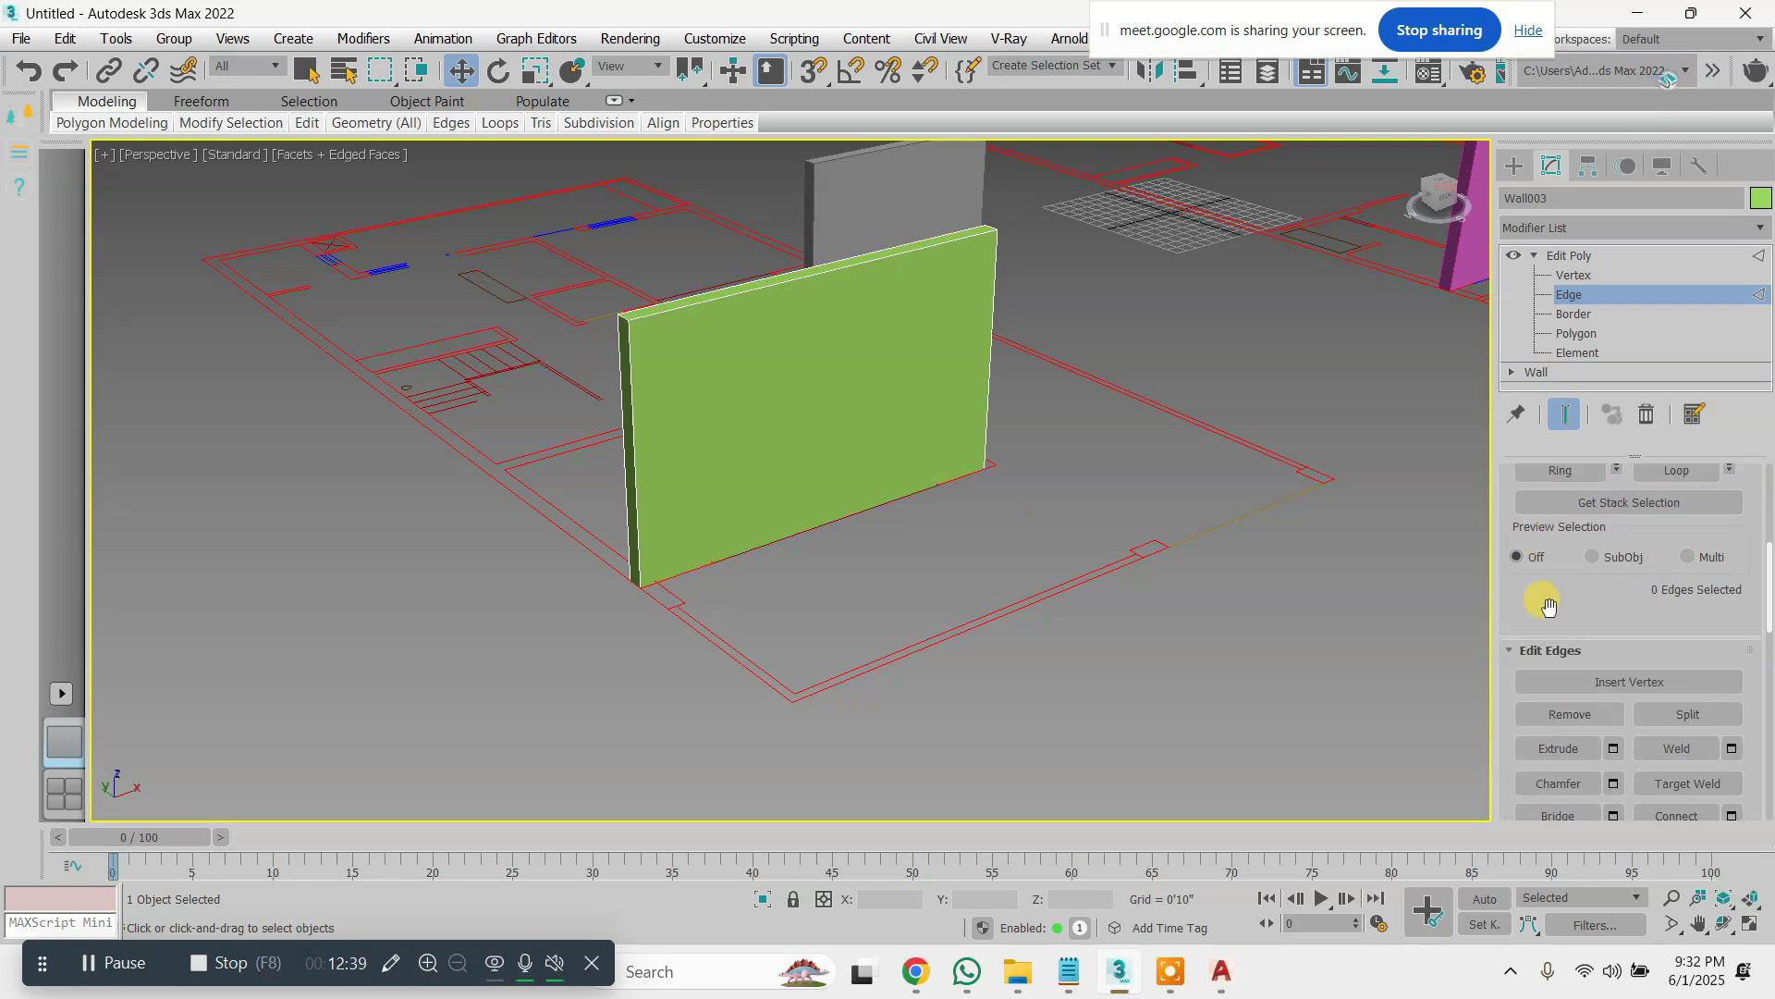
{"action": "scroll", "coordinate": [1567, 613], "scroll_direction": "down", "scroll_amount": 3}
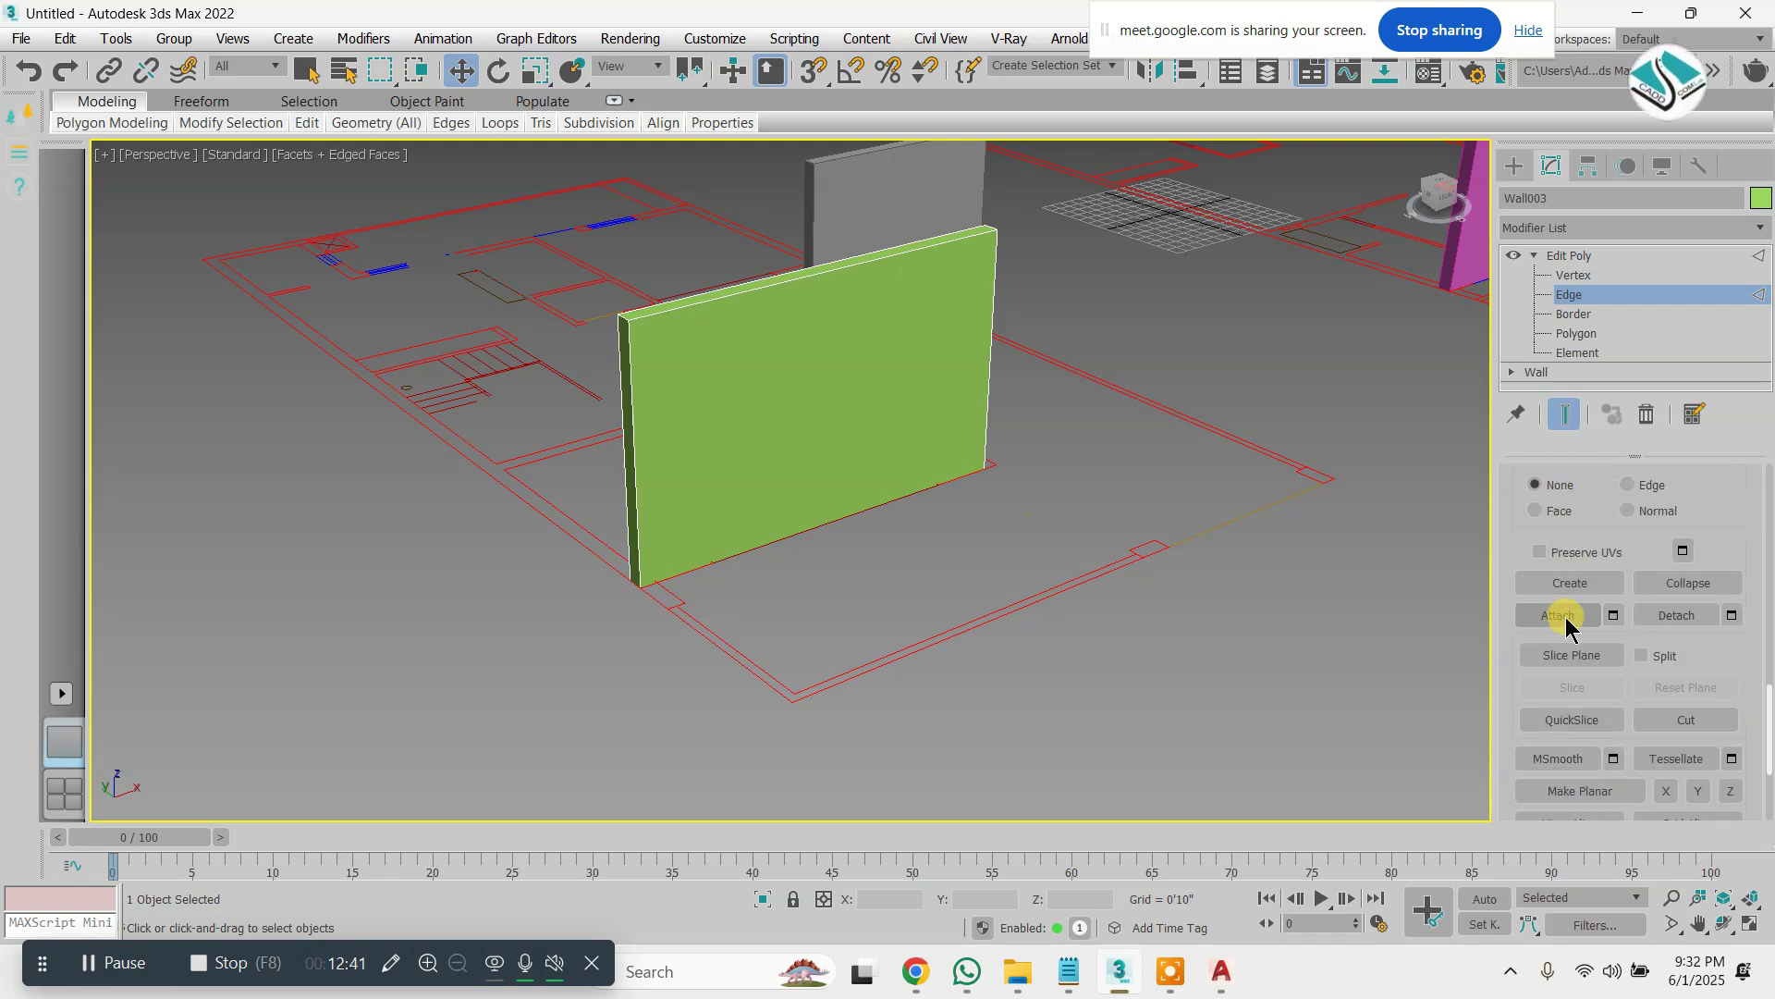
{"action": "left_click", "coordinate": [1576, 655]}
{"action": "middle_click_drag", "start_coordinate": [1023, 622], "coordinate": [802, 552], "text": "alt"}
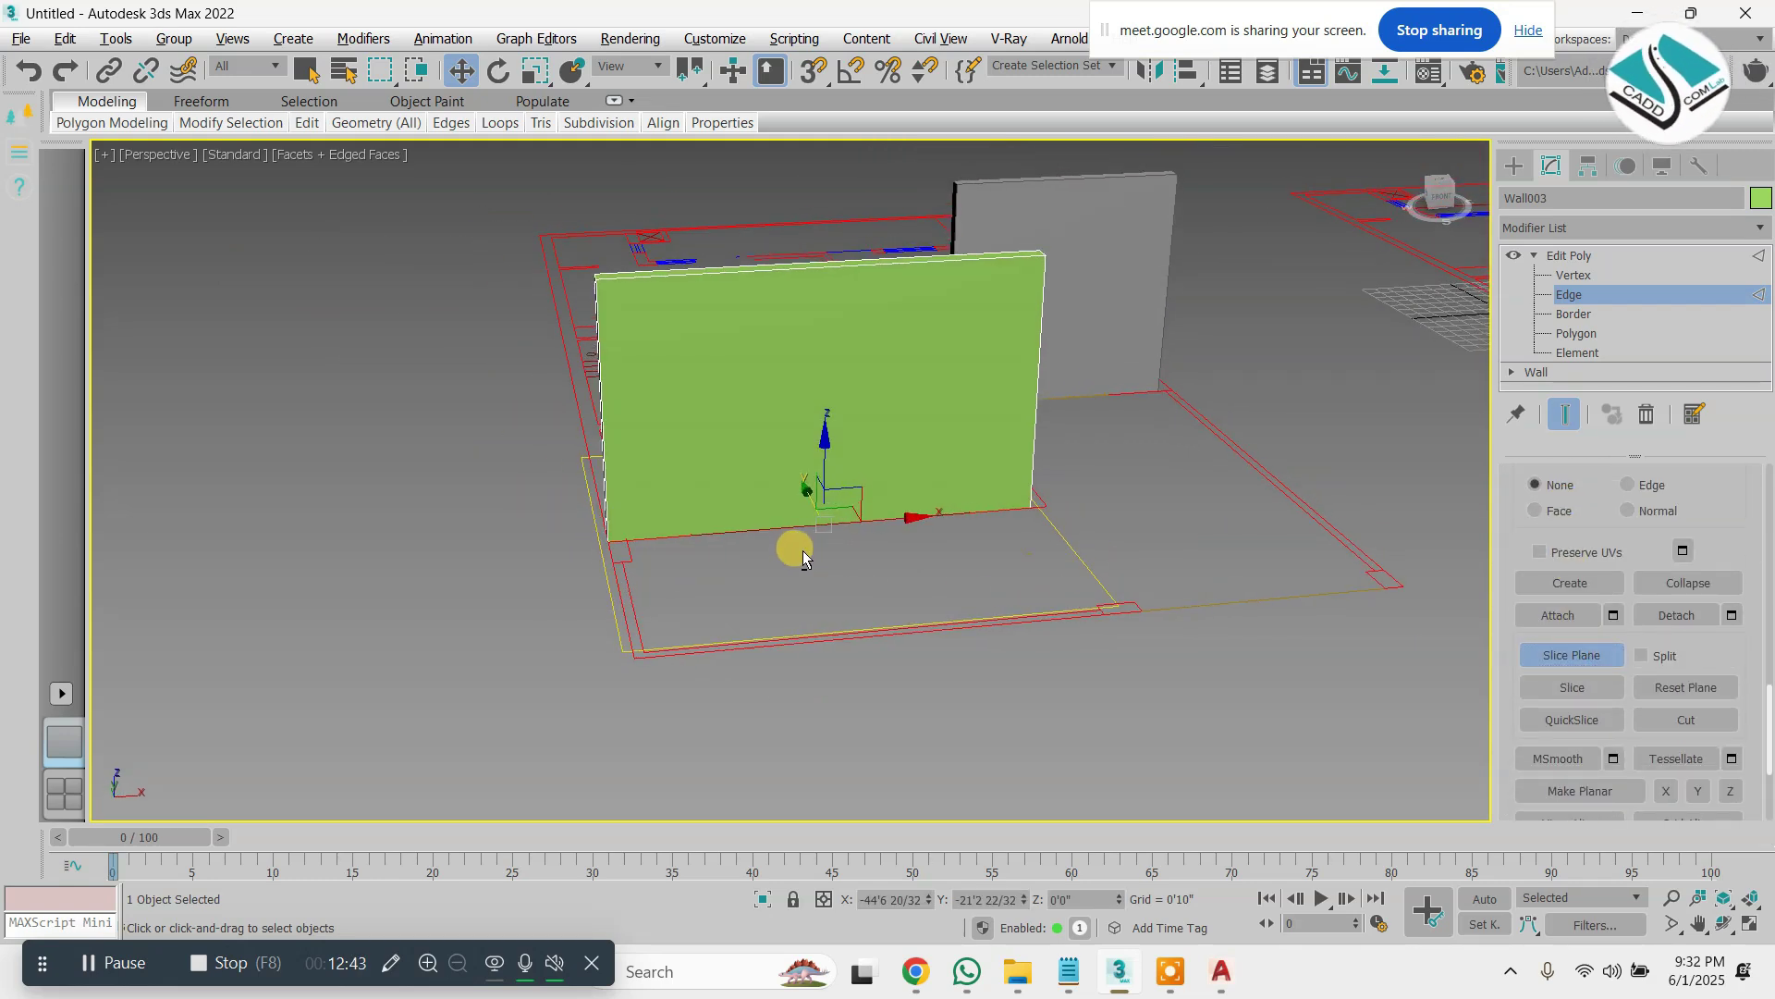
{"action": "scroll", "coordinate": [793, 532], "scroll_direction": "up", "scroll_amount": 2}
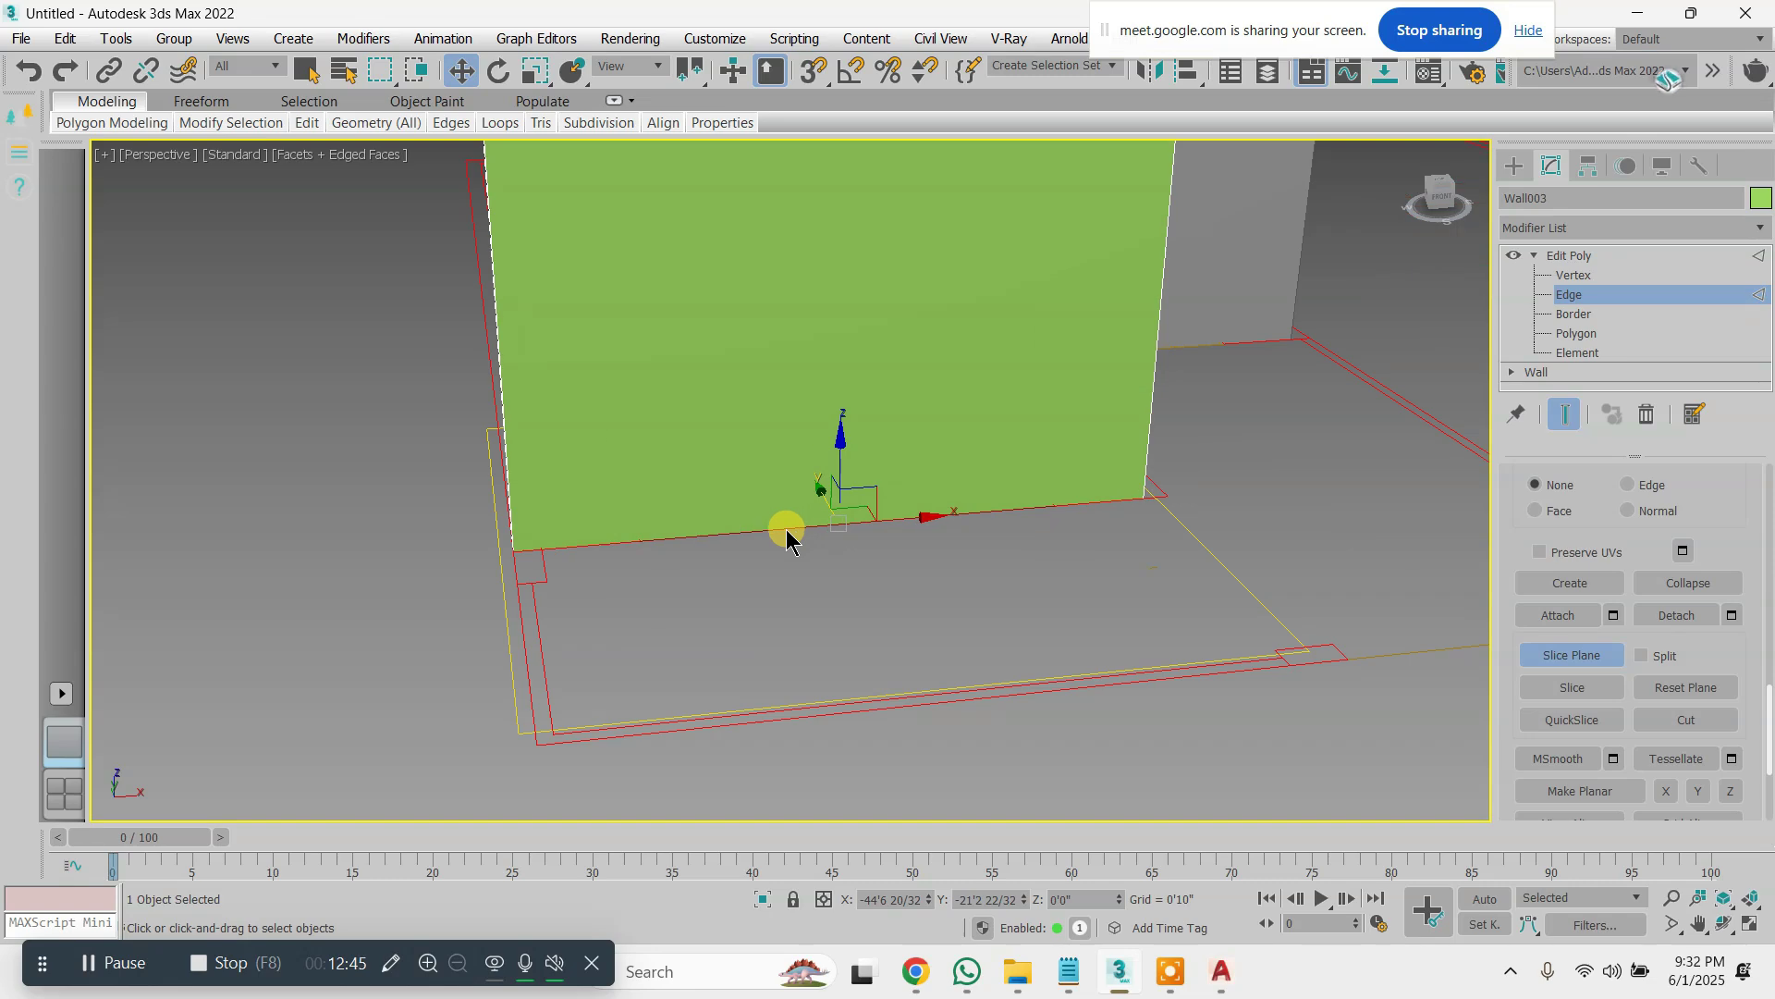
{"action": "middle_click_drag", "start_coordinate": [773, 523], "coordinate": [904, 488], "text": "alt"}
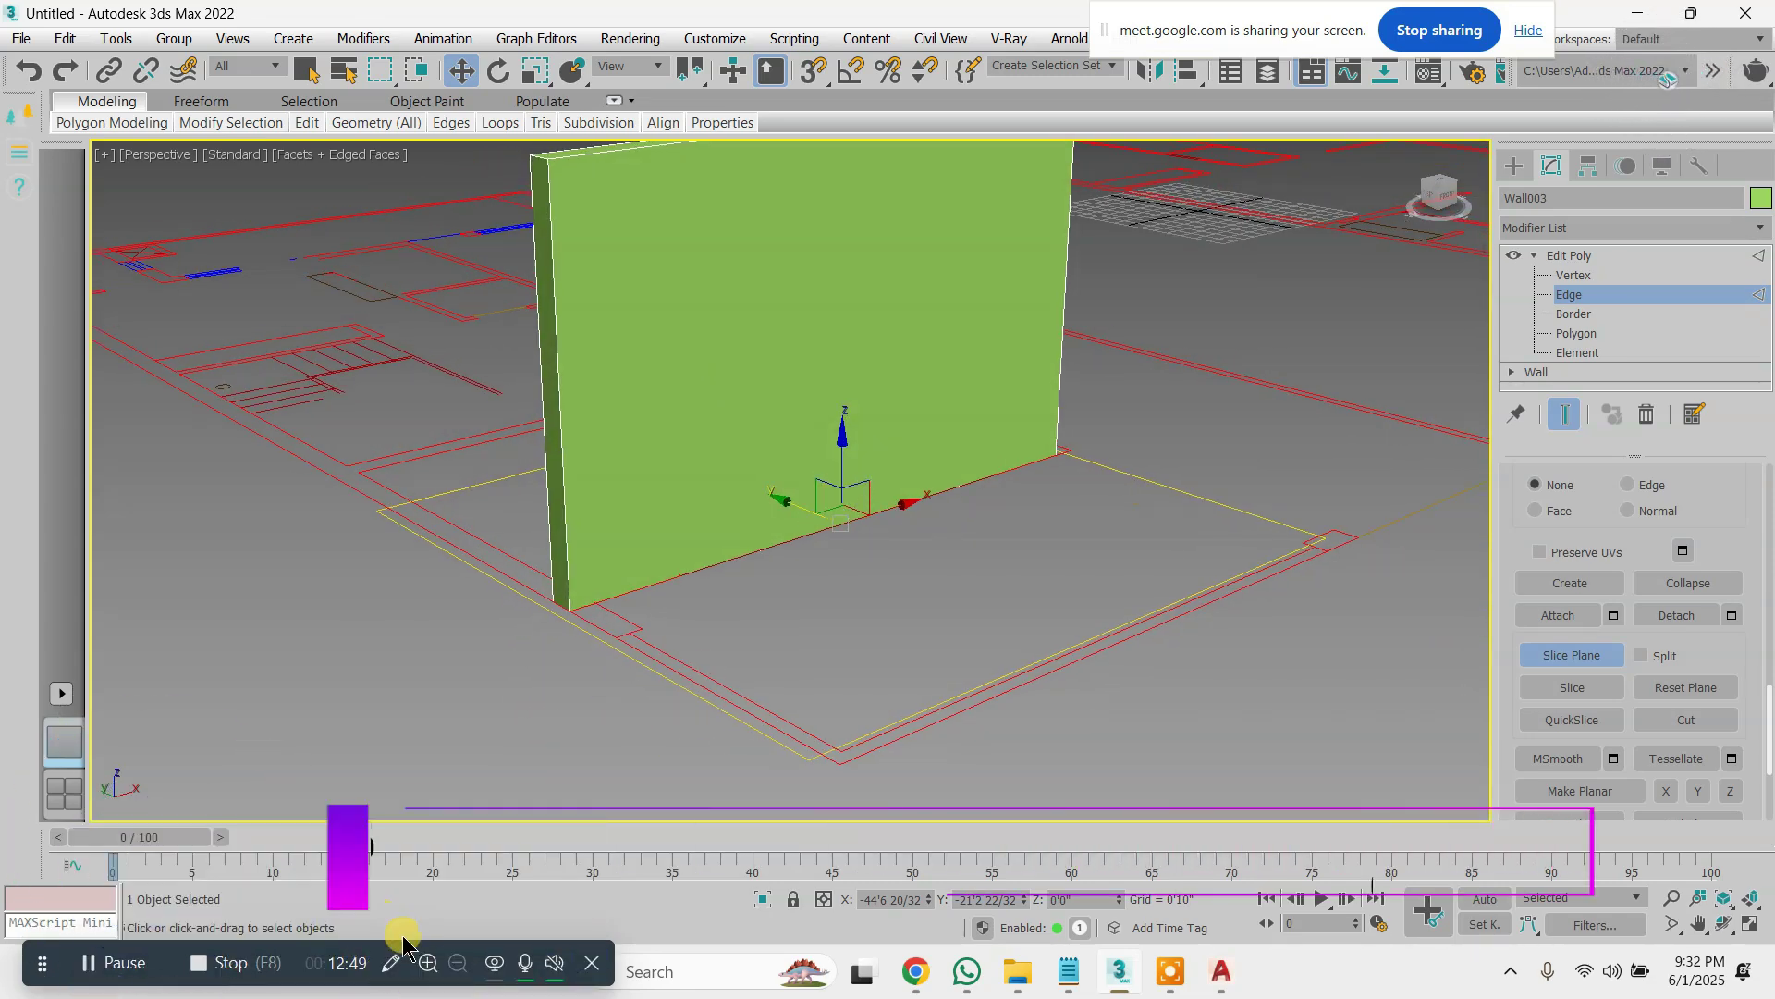
{"action": "left_click", "coordinate": [392, 962]}
{"action": "left_click", "coordinate": [1302, 255]}
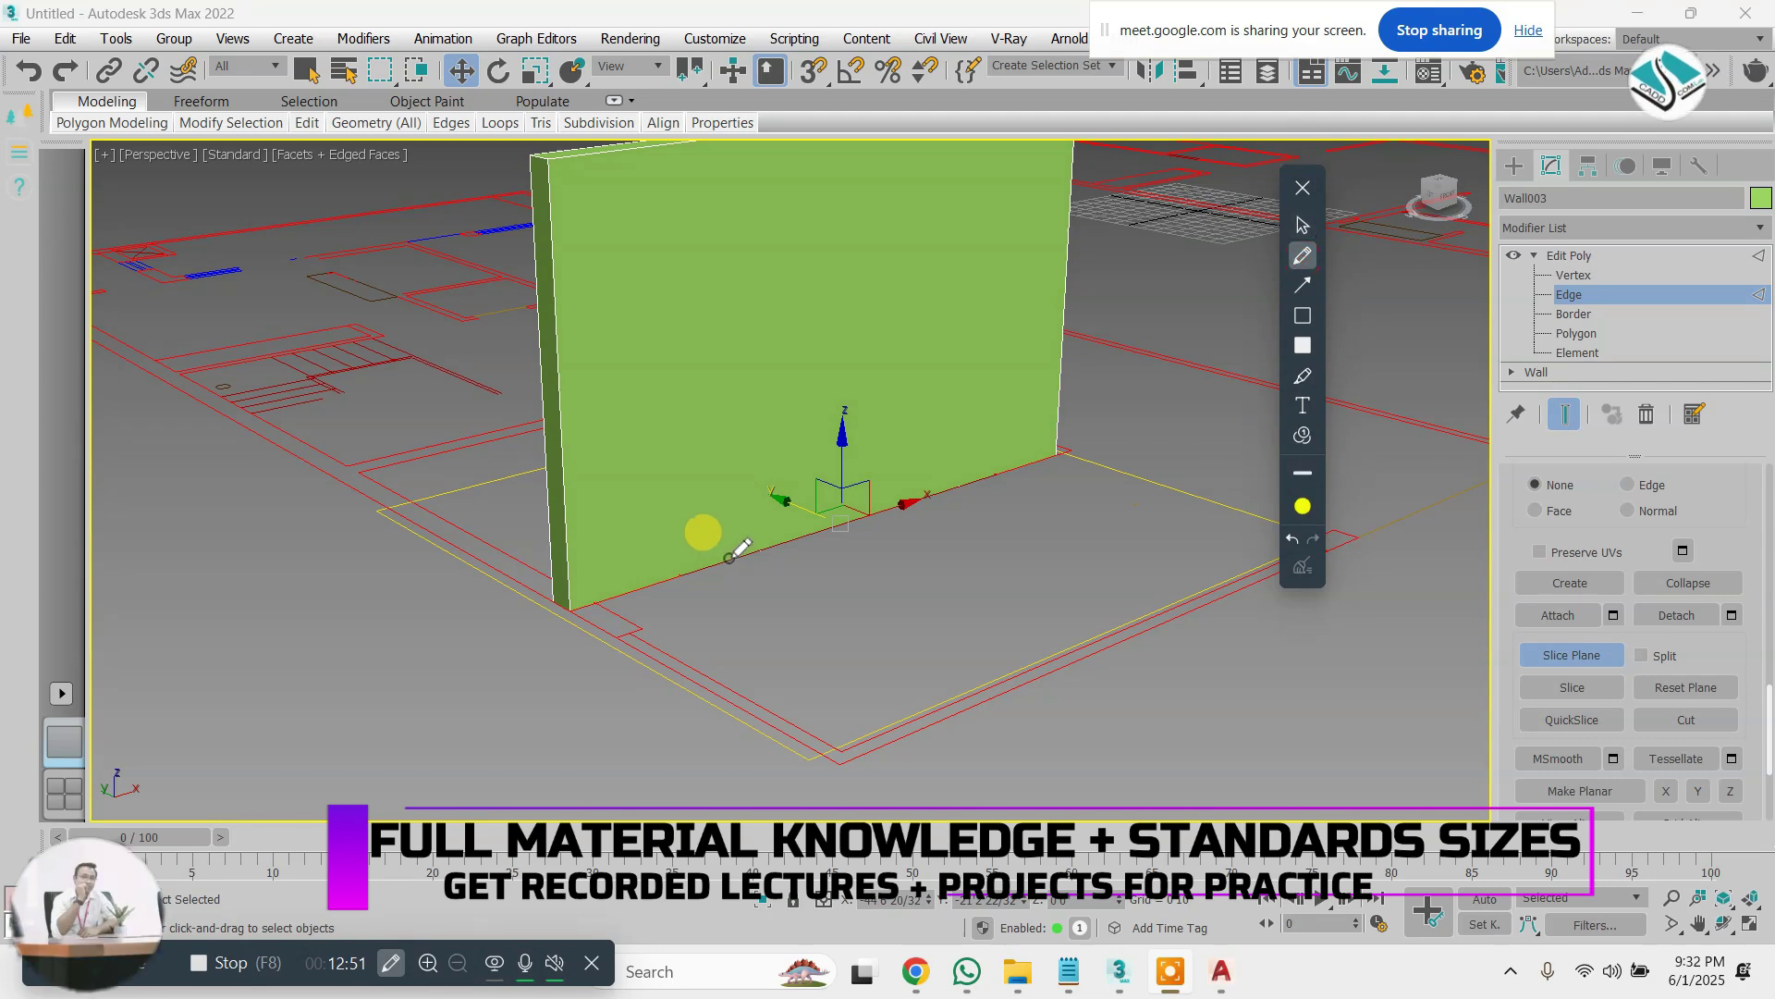
{"action": "mouse_move", "coordinate": [728, 558]}
{"action": "left_mouse_down"}
{"action": "mouse_move", "coordinate": [729, 427]}
{"action": "mouse_move", "coordinate": [897, 227]}
{"action": "mouse_move", "coordinate": [911, 504]}
{"action": "left_mouse_up"}
{"action": "left_click_drag", "start_coordinate": [393, 644], "coordinate": [1121, 425]}
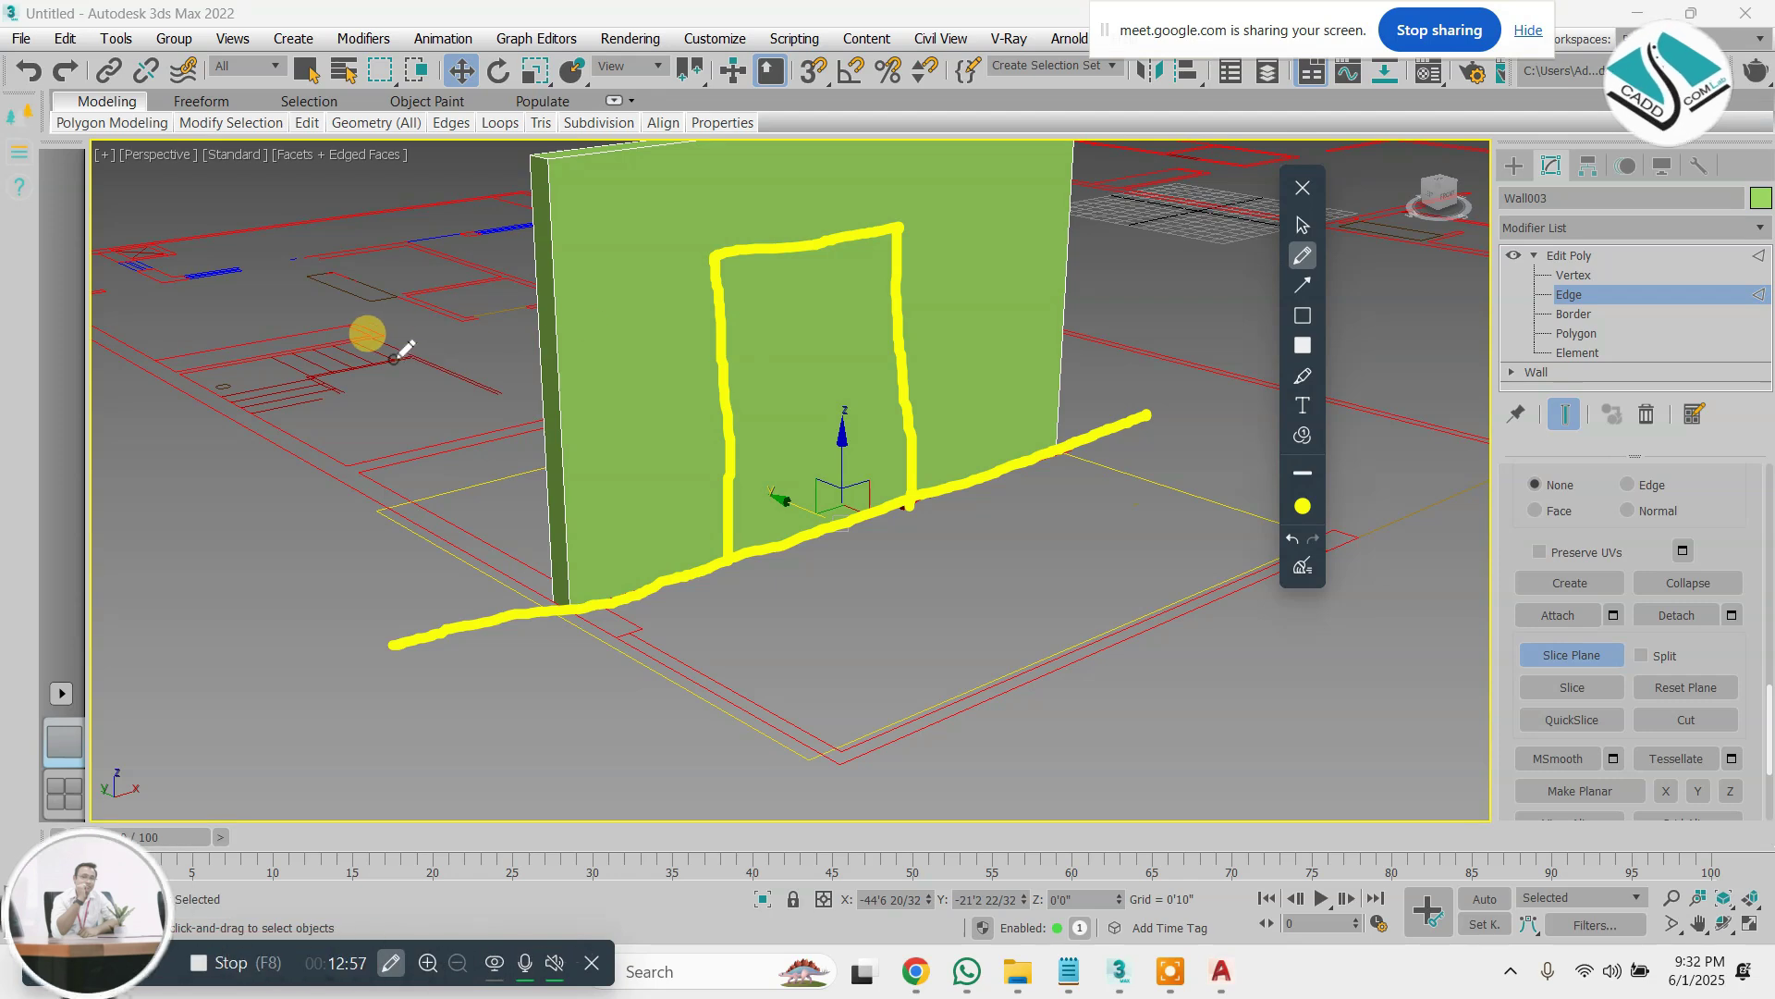
{"action": "left_click_drag", "start_coordinate": [544, 315], "coordinate": [847, 239]}
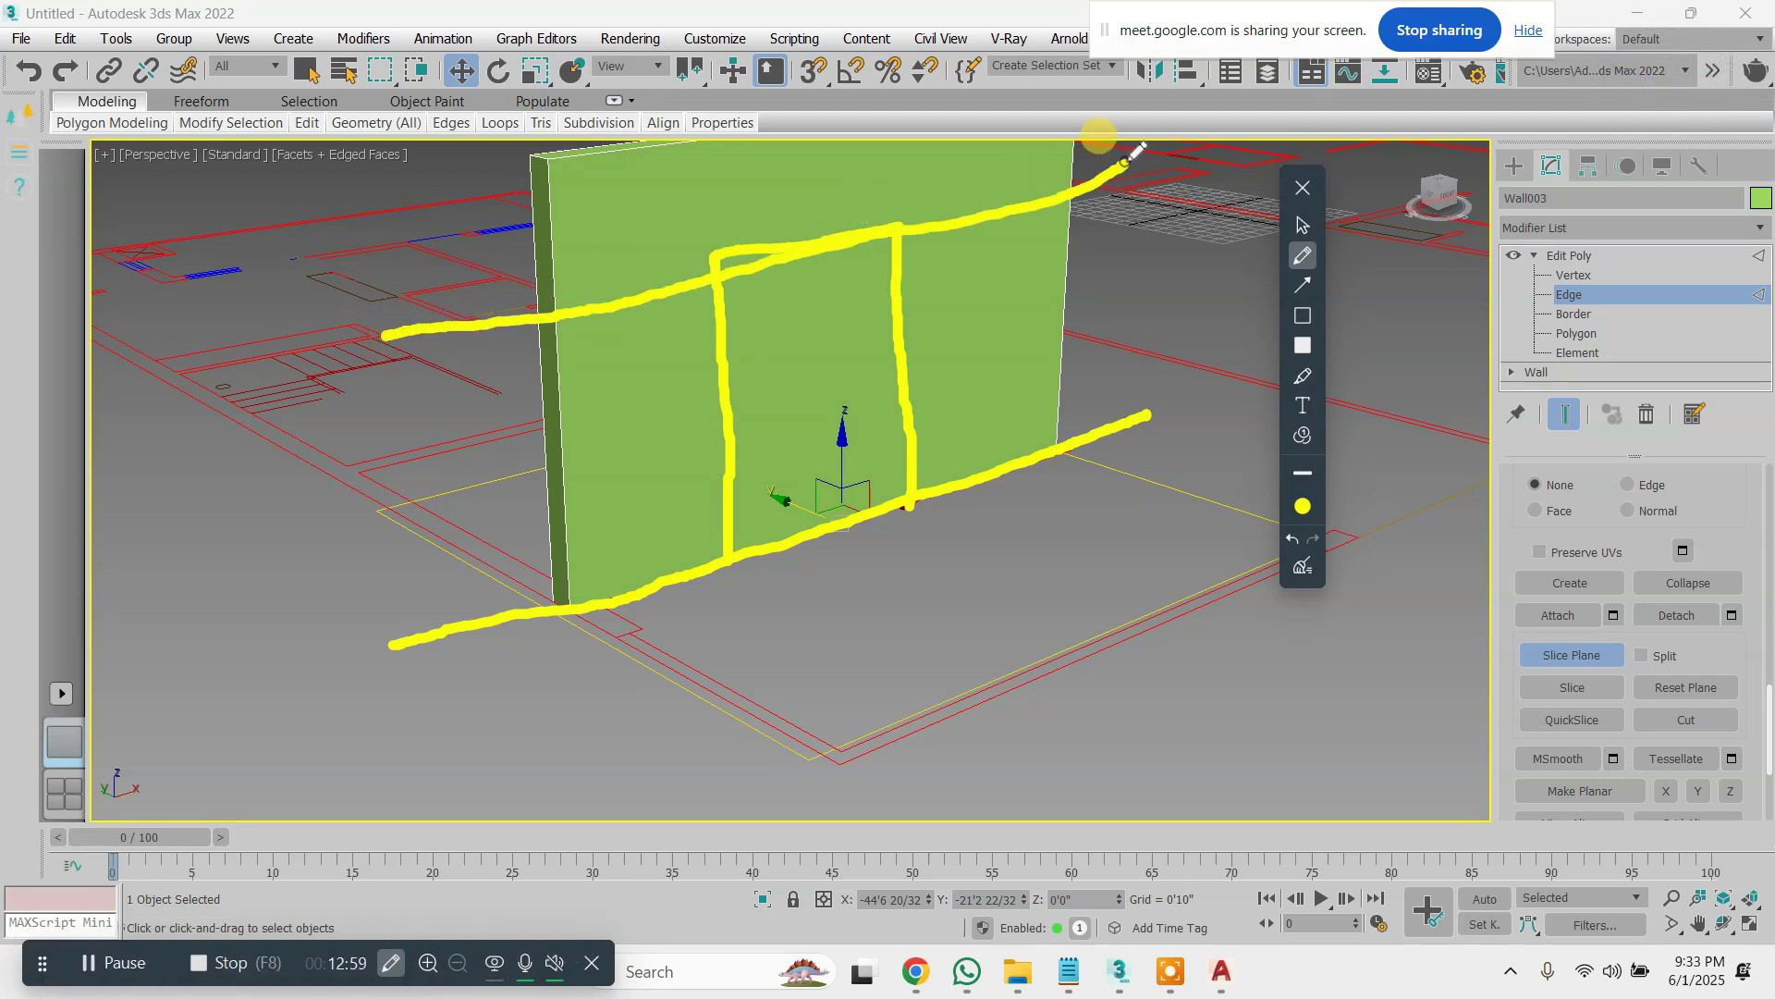
{"action": "left_click_drag", "start_coordinate": [1039, 458], "coordinate": [1036, 255]}
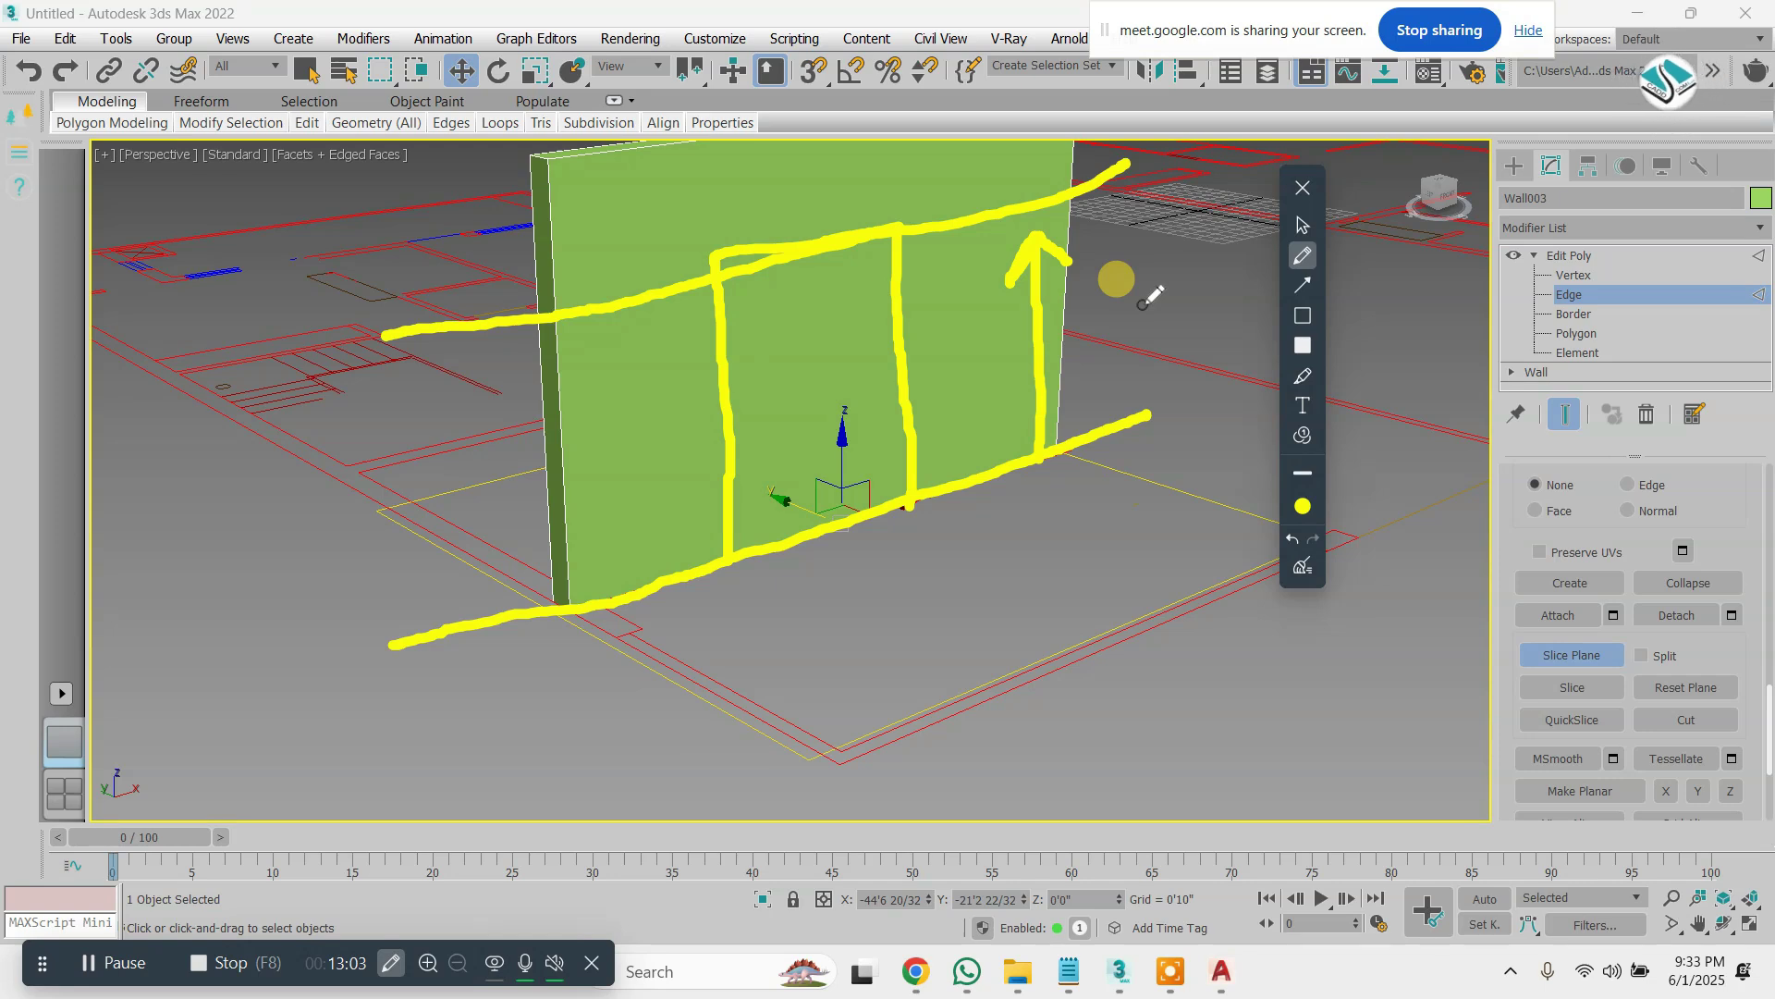
{"action": "left_click", "coordinate": [1301, 566]}
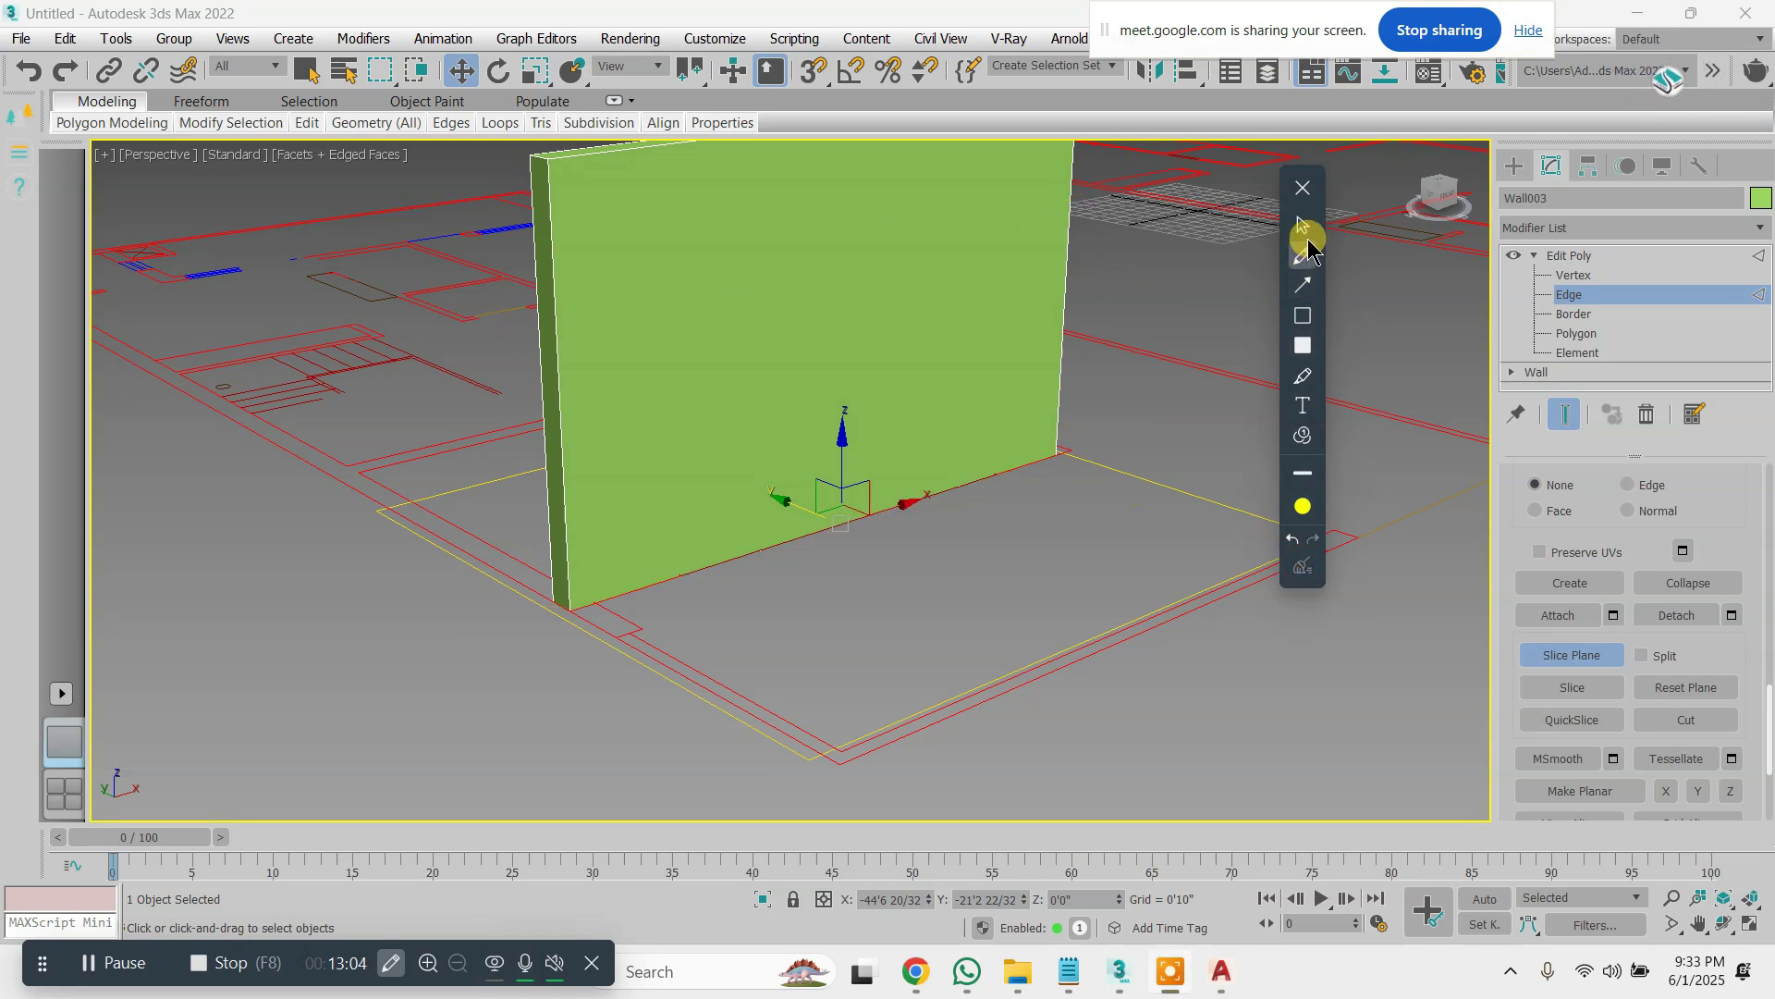
{"action": "left_click", "coordinate": [1303, 187]}
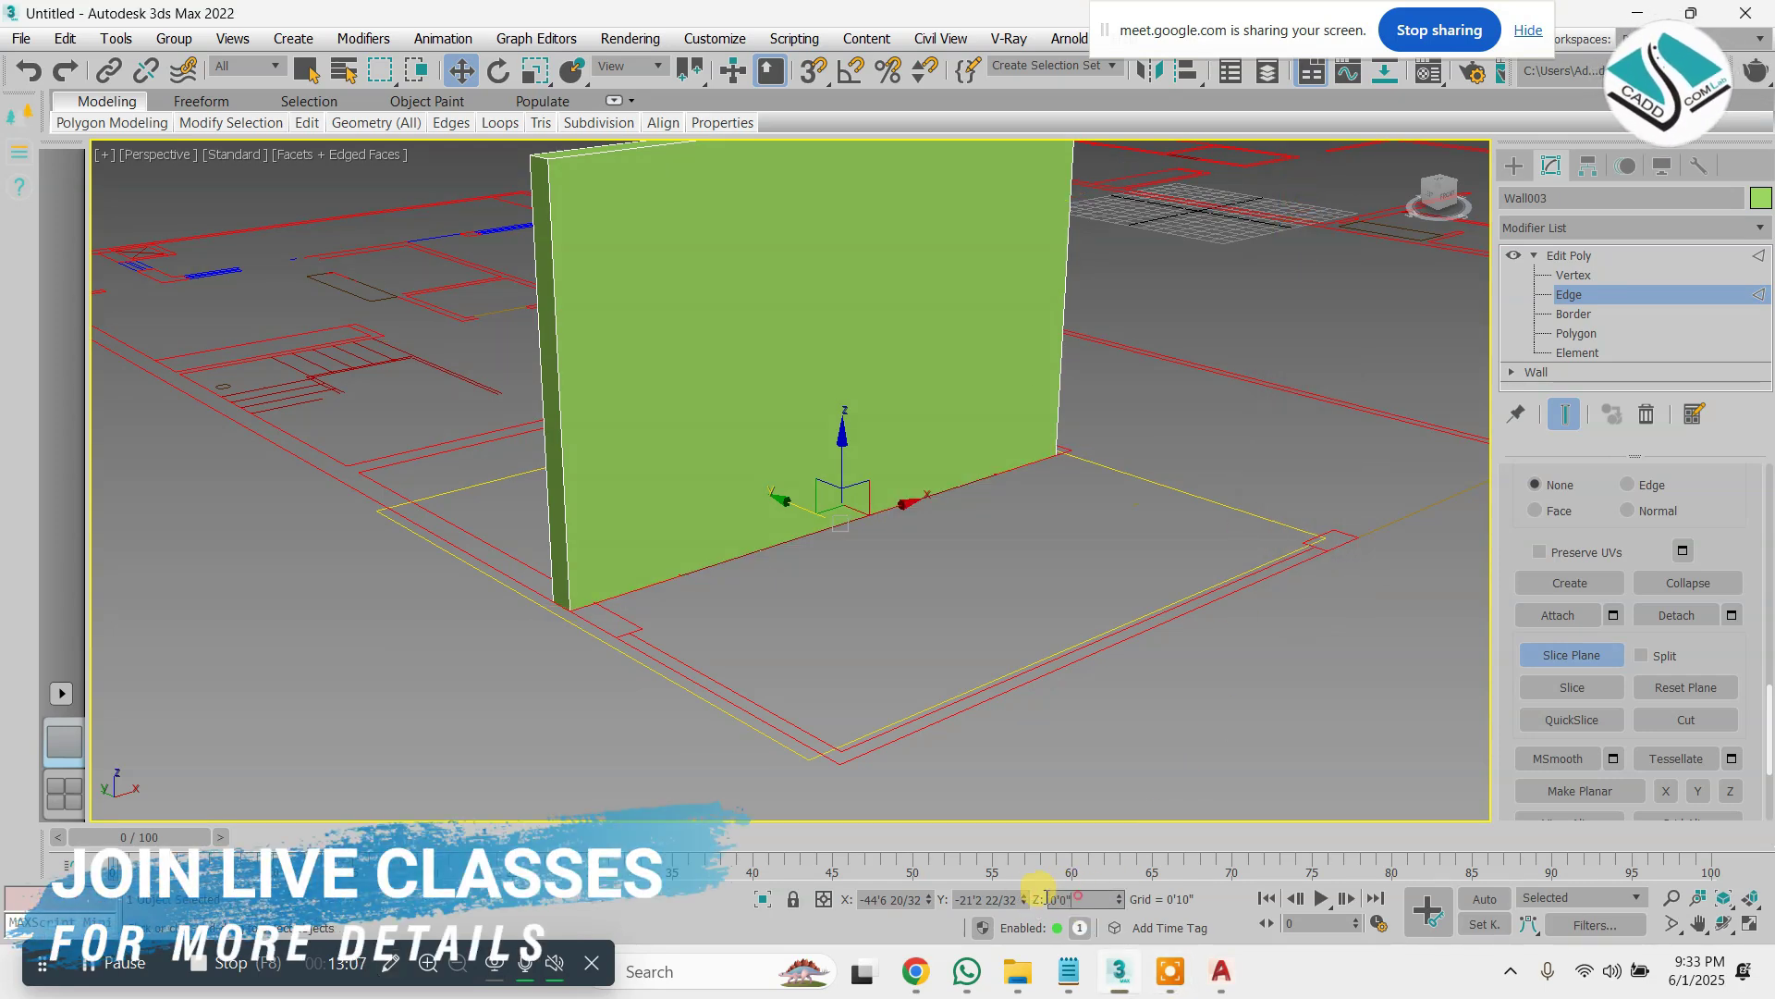
Slice the green wall horizontally at a height of 7'0" and move the slice plane down to about 5'6" to check the cut
{"action": "type", "text": "7"}
{"action": "key", "text": "Return"}
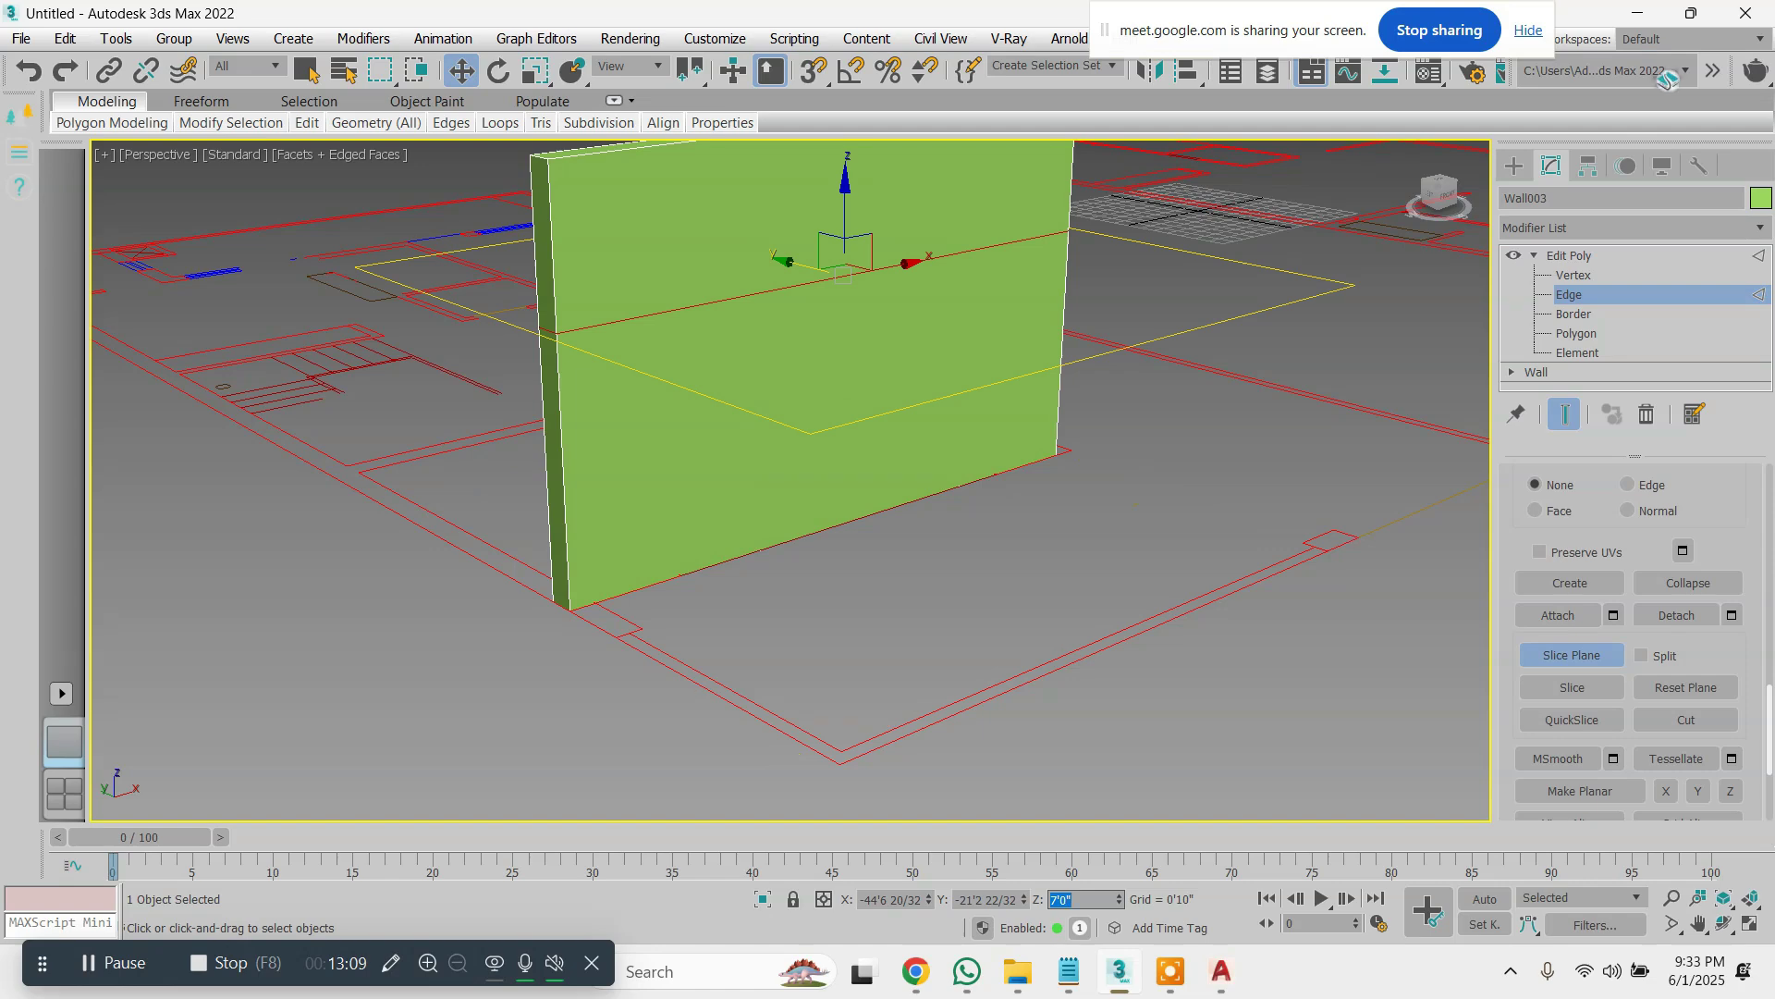
{"action": "mouse_move", "coordinate": [1054, 657]}
{"action": "middle_mouse_down", "text": "alt"}
{"action": "mouse_move", "coordinate": [1183, 635]}
{"action": "mouse_move", "coordinate": [1019, 647]}
{"action": "mouse_move", "coordinate": [1035, 655]}
{"action": "mouse_move", "coordinate": [1031, 638]}
{"action": "middle_mouse_up", "text": "alt"}
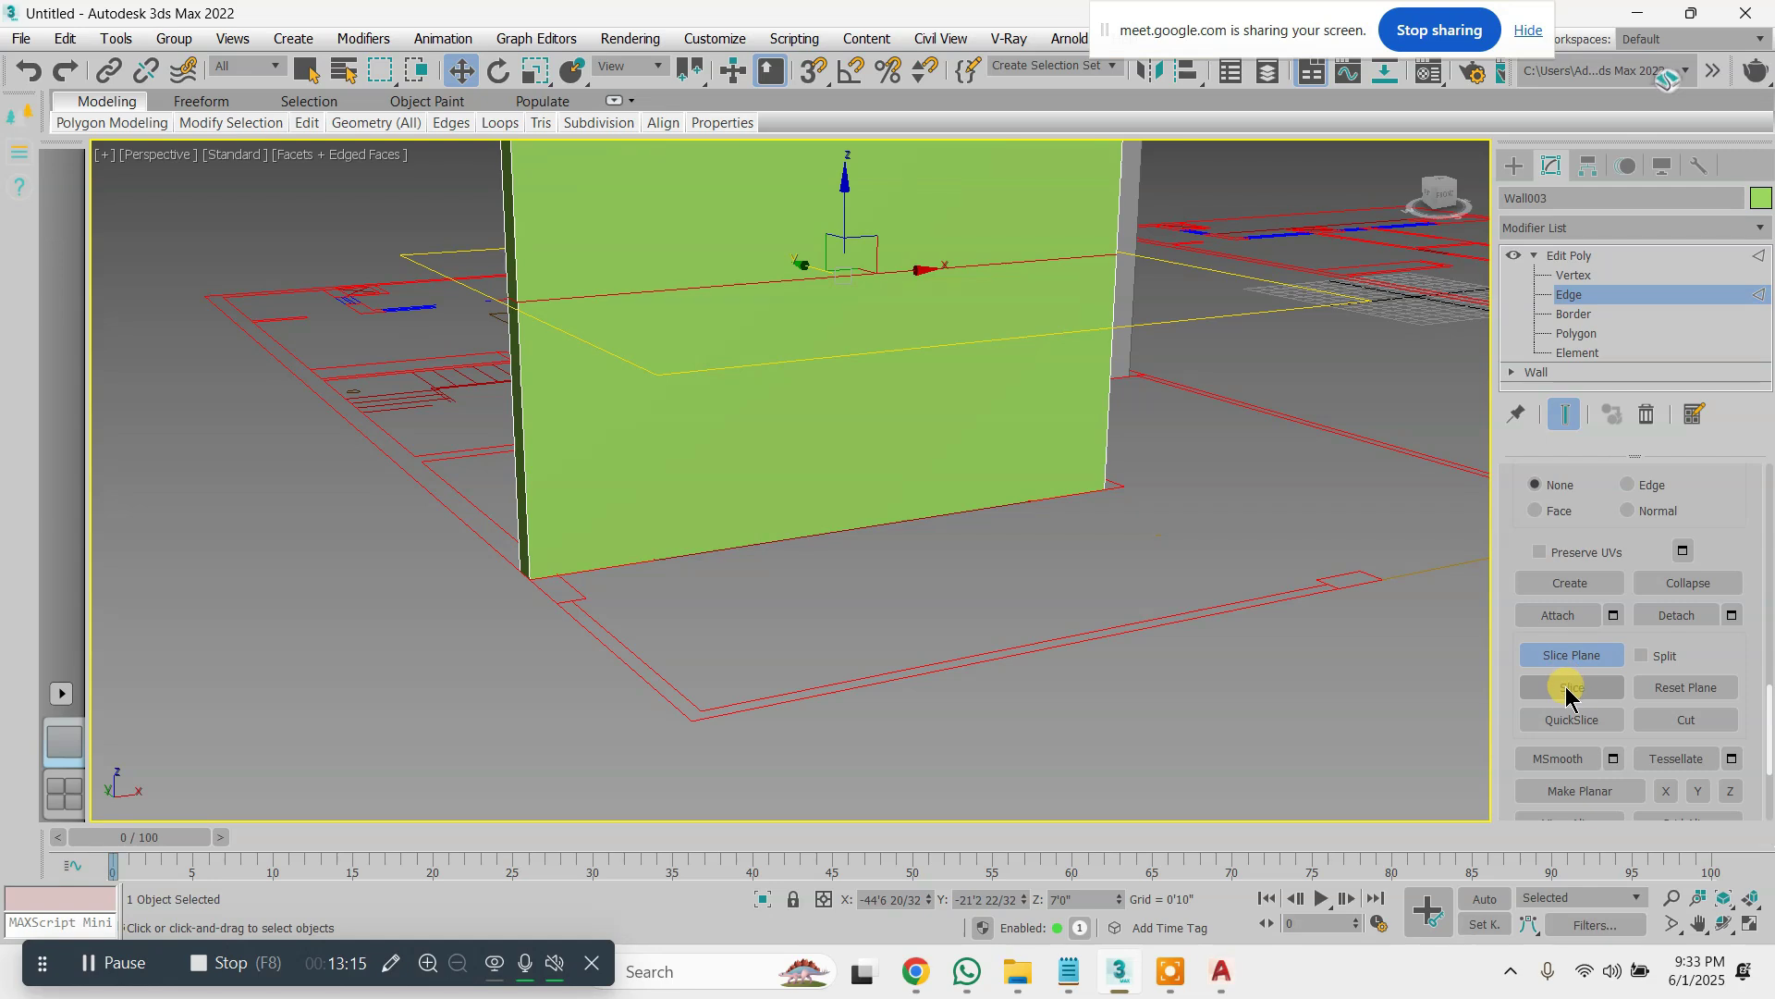
{"action": "left_click_drag", "start_coordinate": [845, 254], "coordinate": [845, 268]}
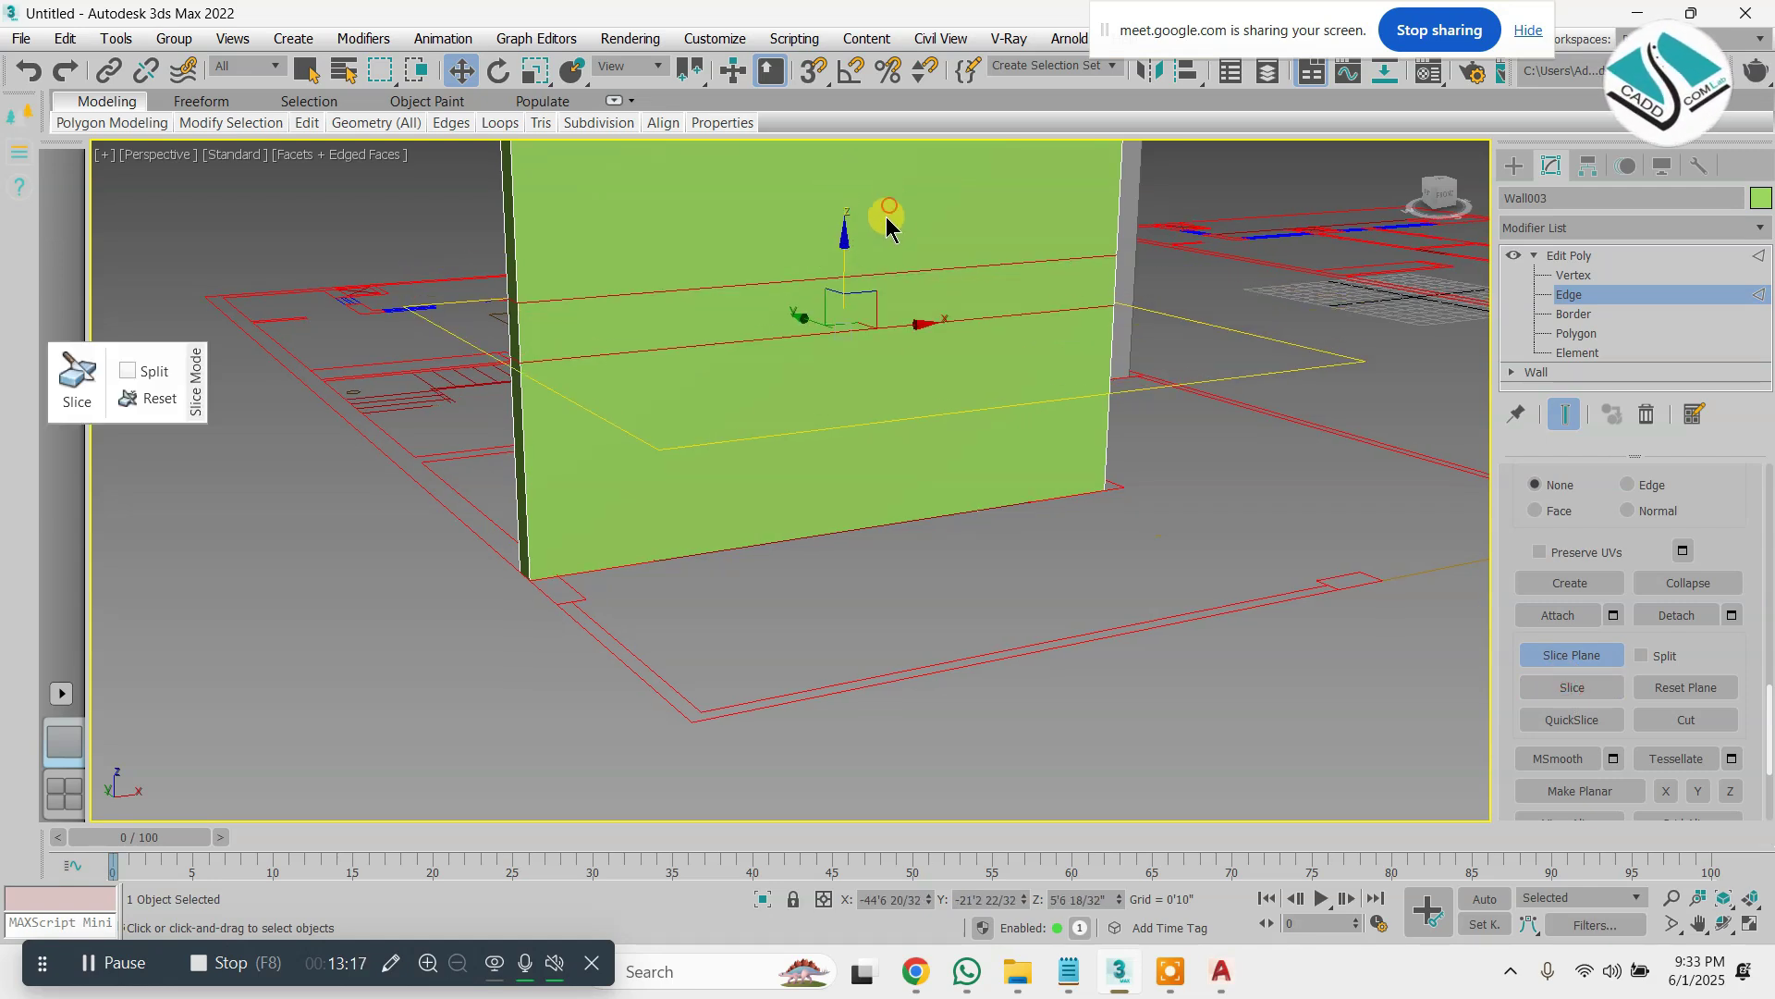
{"action": "scroll", "coordinate": [795, 279], "scroll_direction": "up", "scroll_amount": 5}
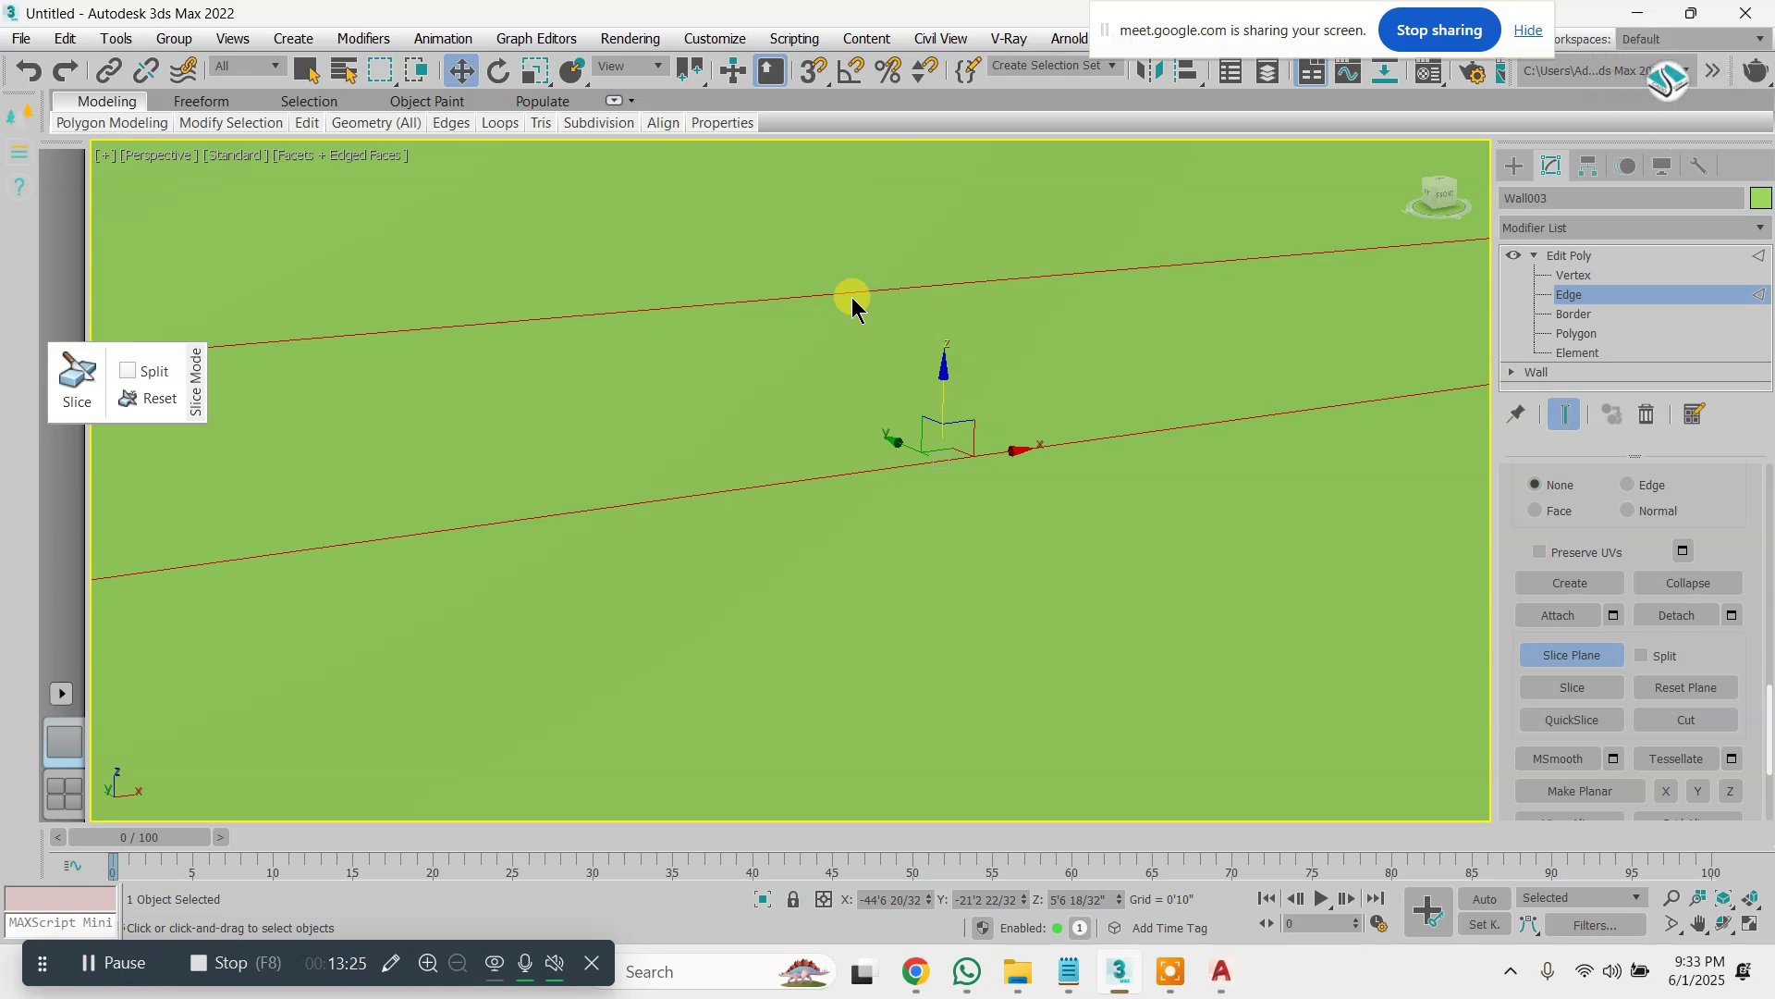
{"action": "scroll", "coordinate": [895, 341], "scroll_direction": "down", "scroll_amount": 5}
{"action": "scroll", "coordinate": [837, 388], "scroll_direction": "up", "scroll_amount": 8}
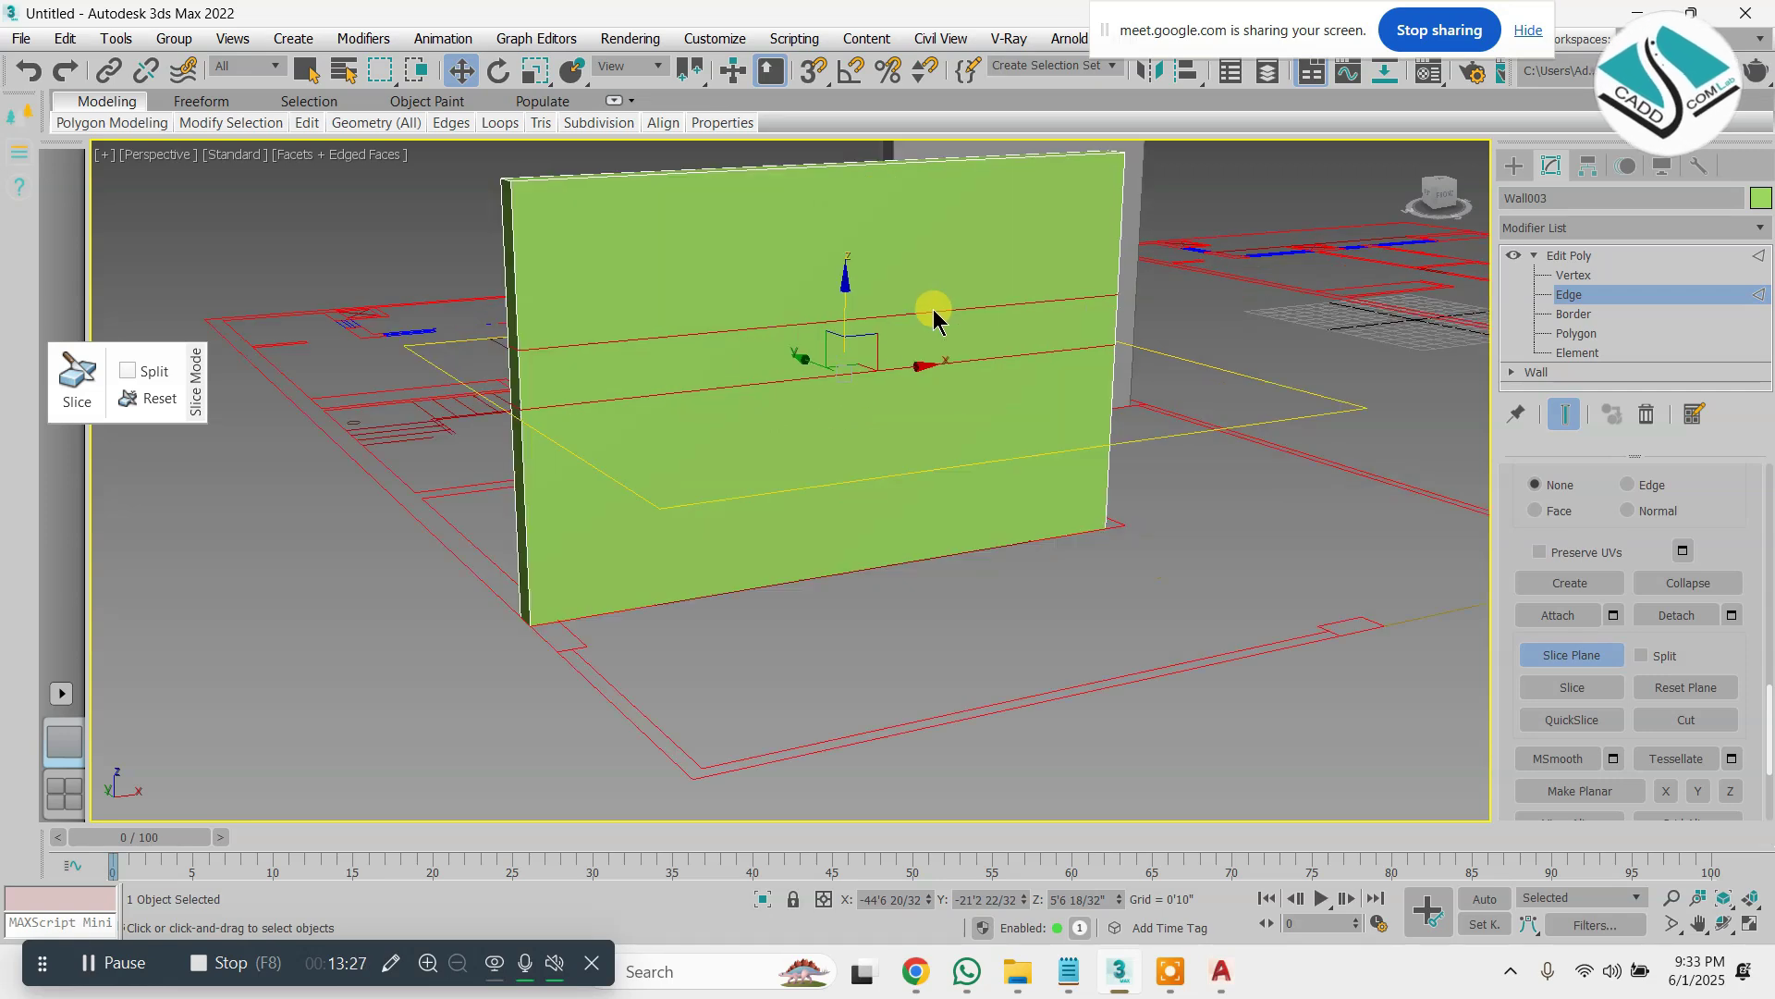
{"action": "left_click", "coordinate": [392, 971]}
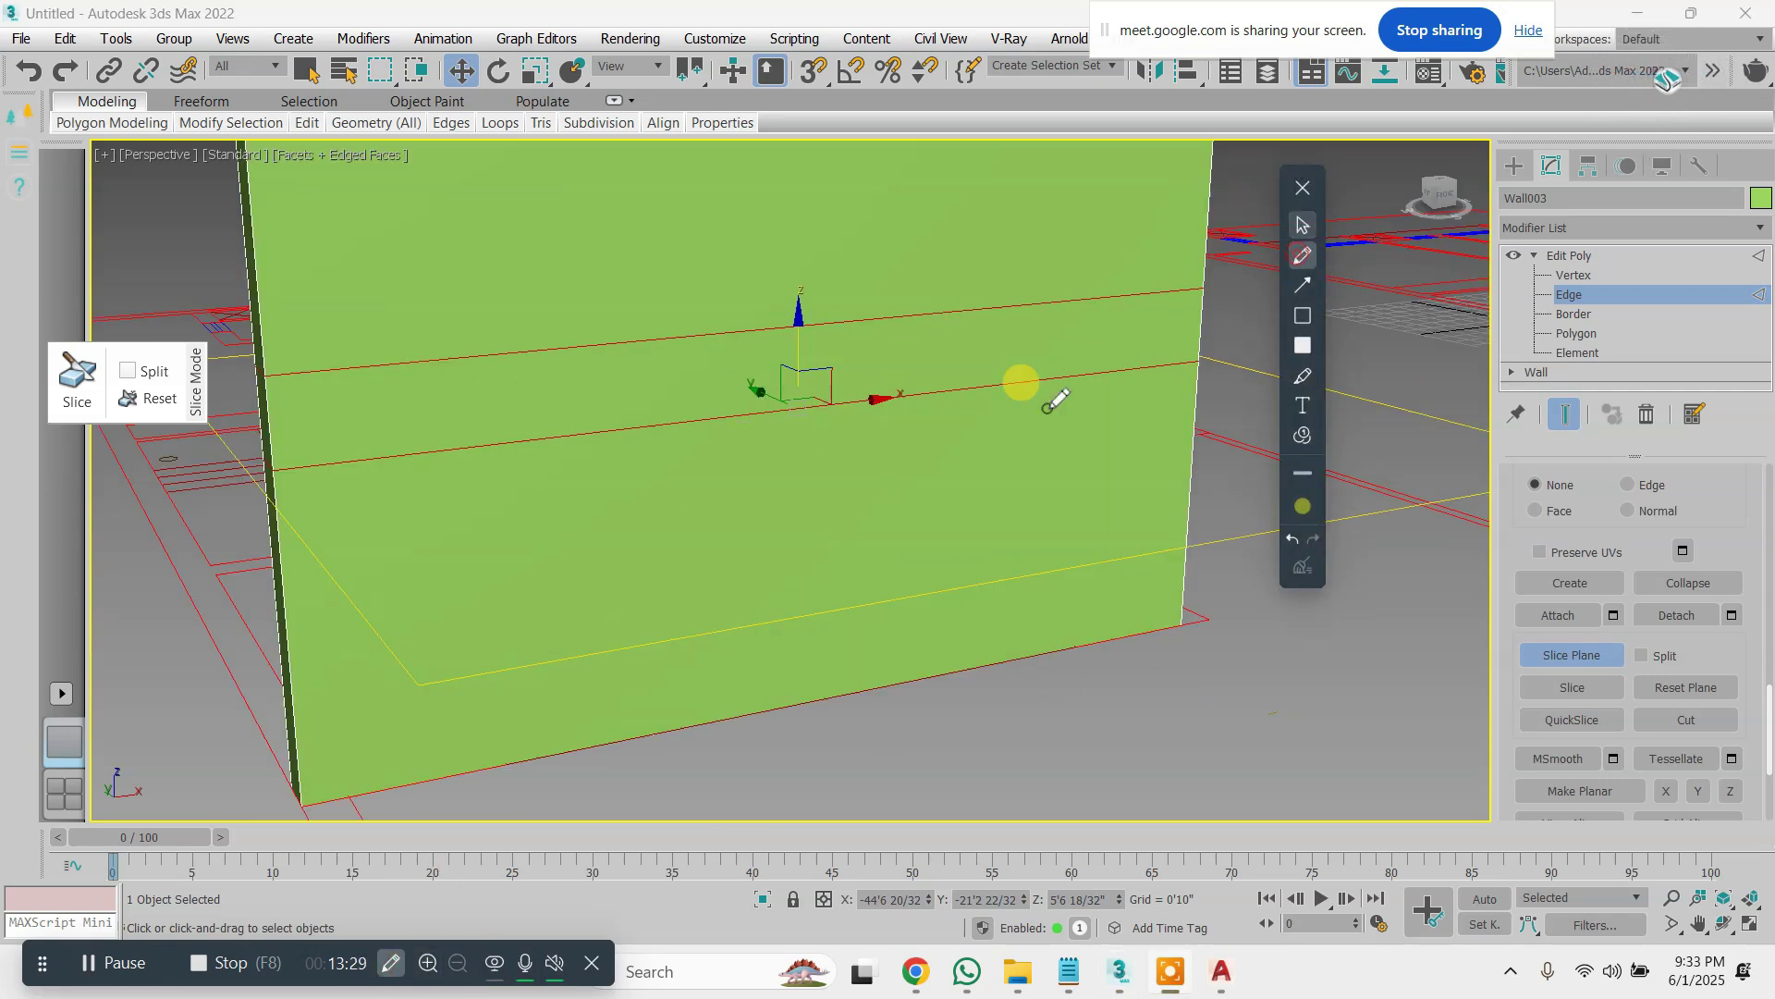
{"action": "mouse_move", "coordinate": [686, 729]}
{"action": "left_mouse_down"}
{"action": "mouse_move", "coordinate": [973, 314]}
{"action": "mouse_move", "coordinate": [965, 707]}
{"action": "left_mouse_up"}
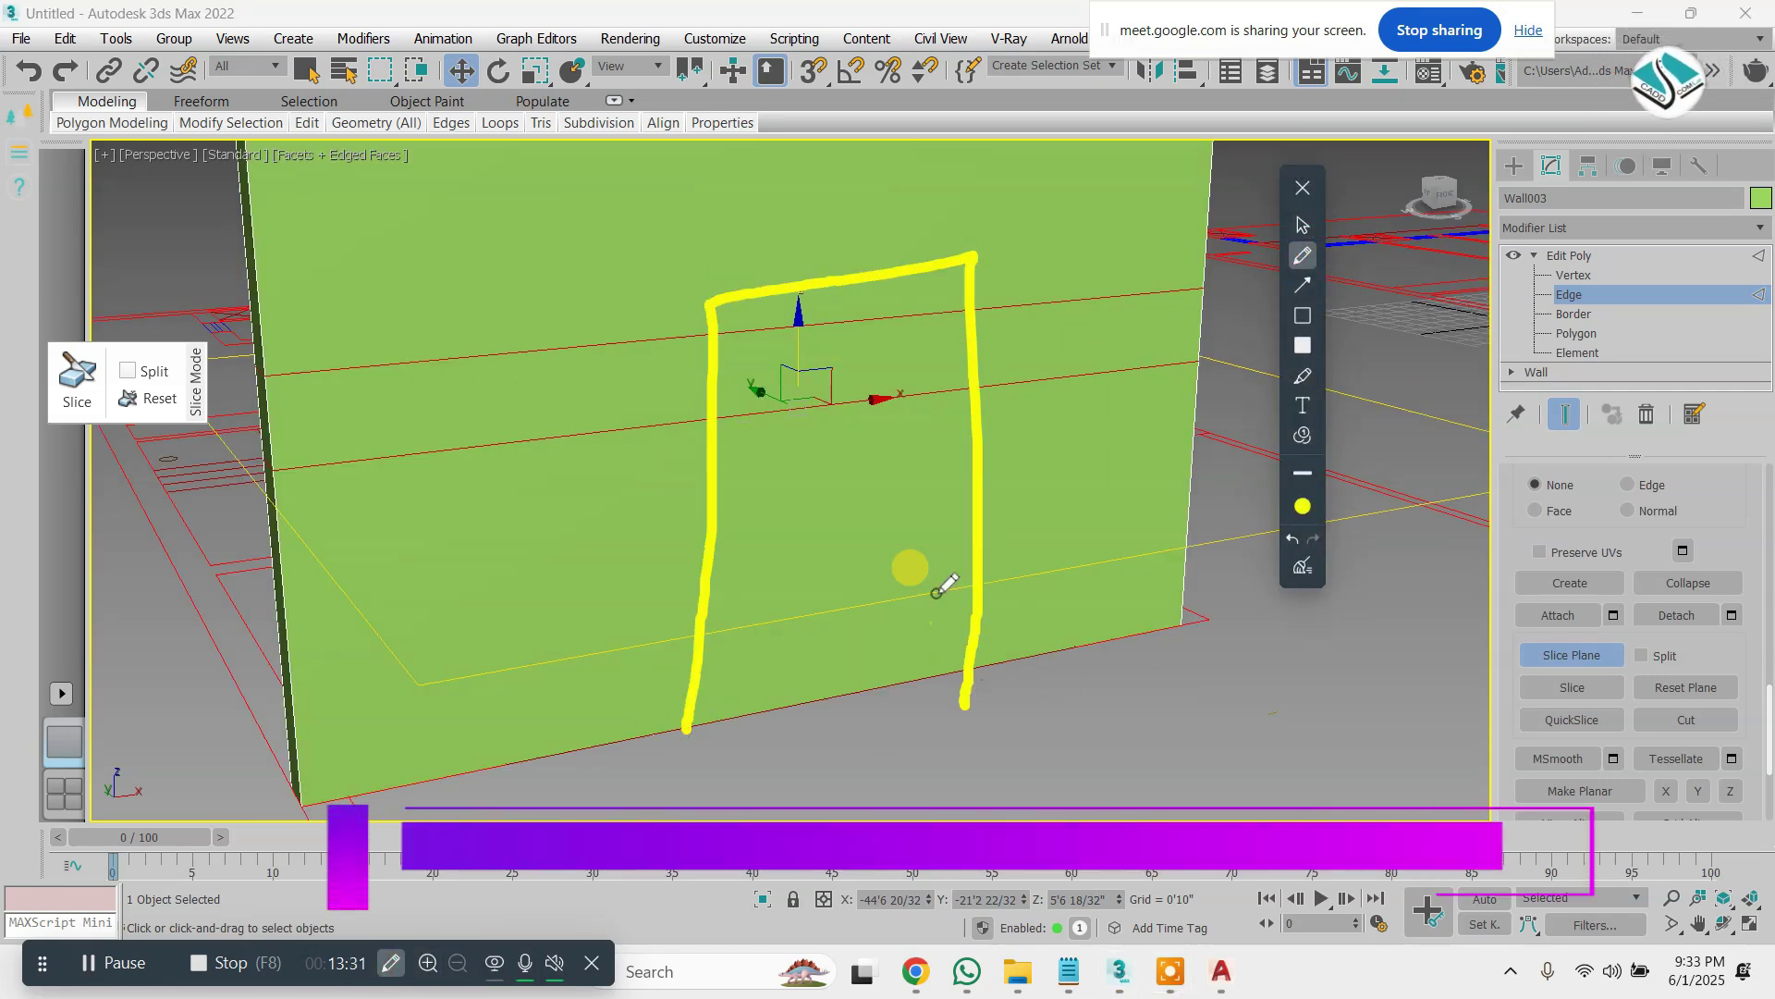
{"action": "left_click_drag", "start_coordinate": [712, 186], "coordinate": [663, 937]}
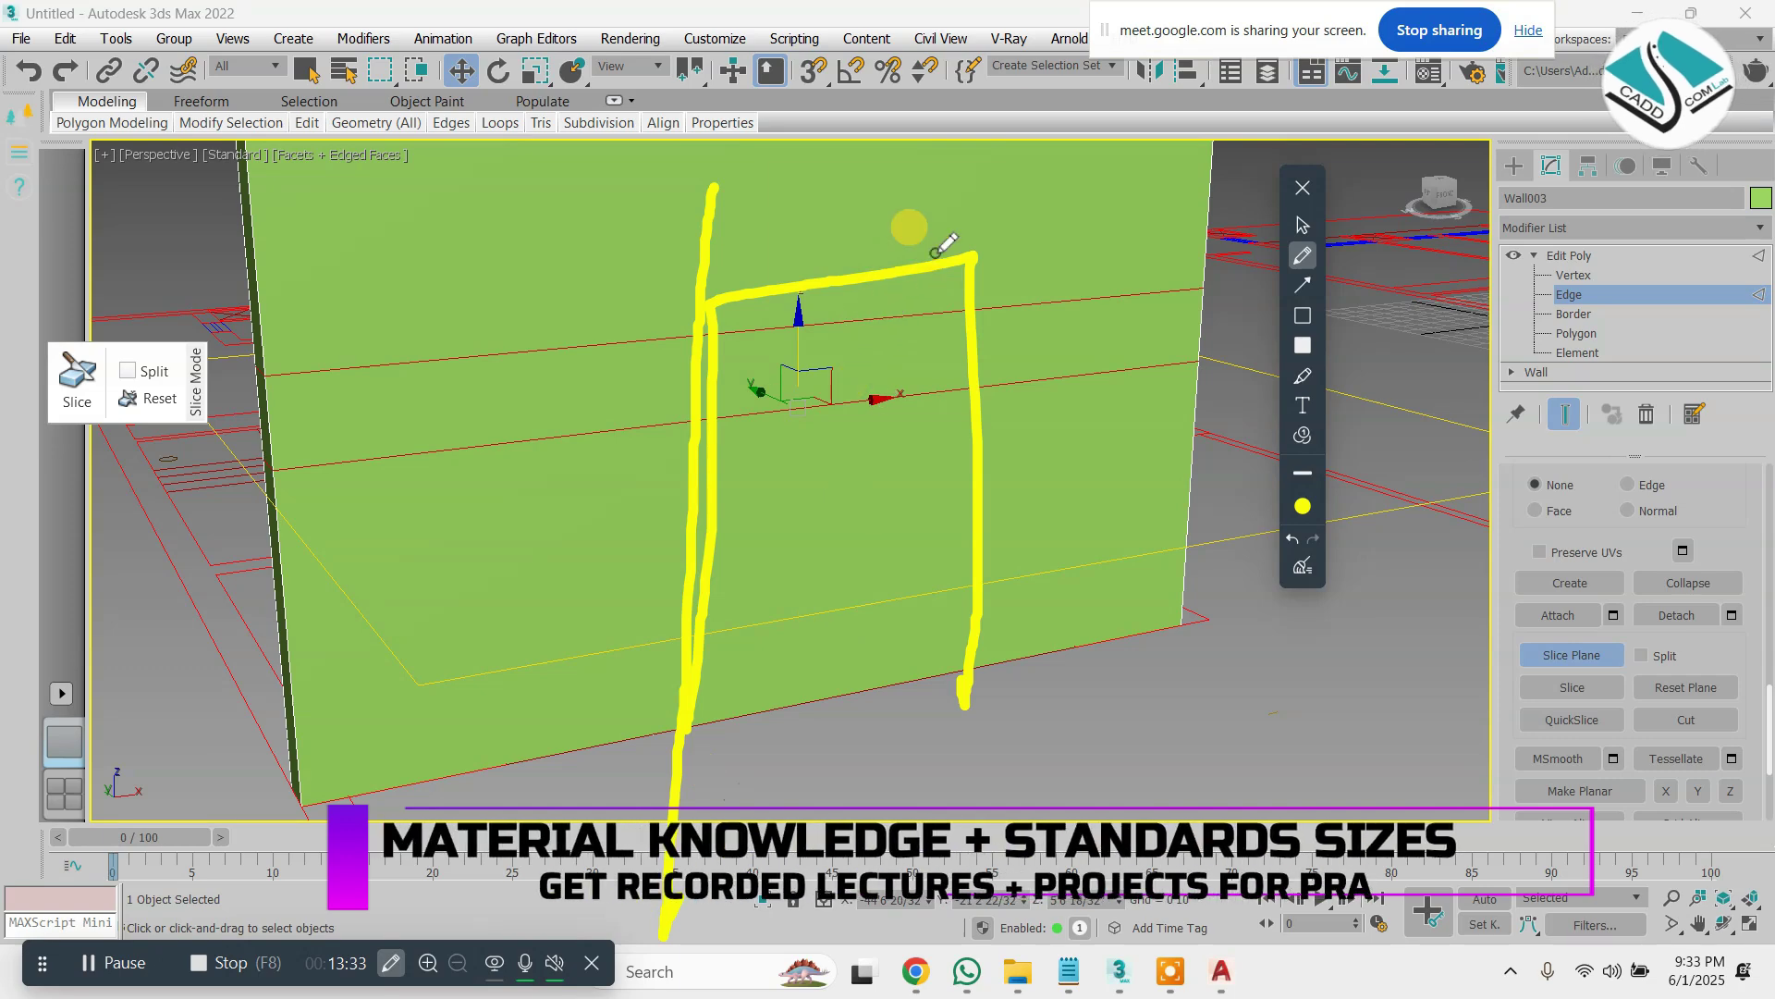
{"action": "left_click_drag", "start_coordinate": [974, 182], "coordinate": [957, 954]}
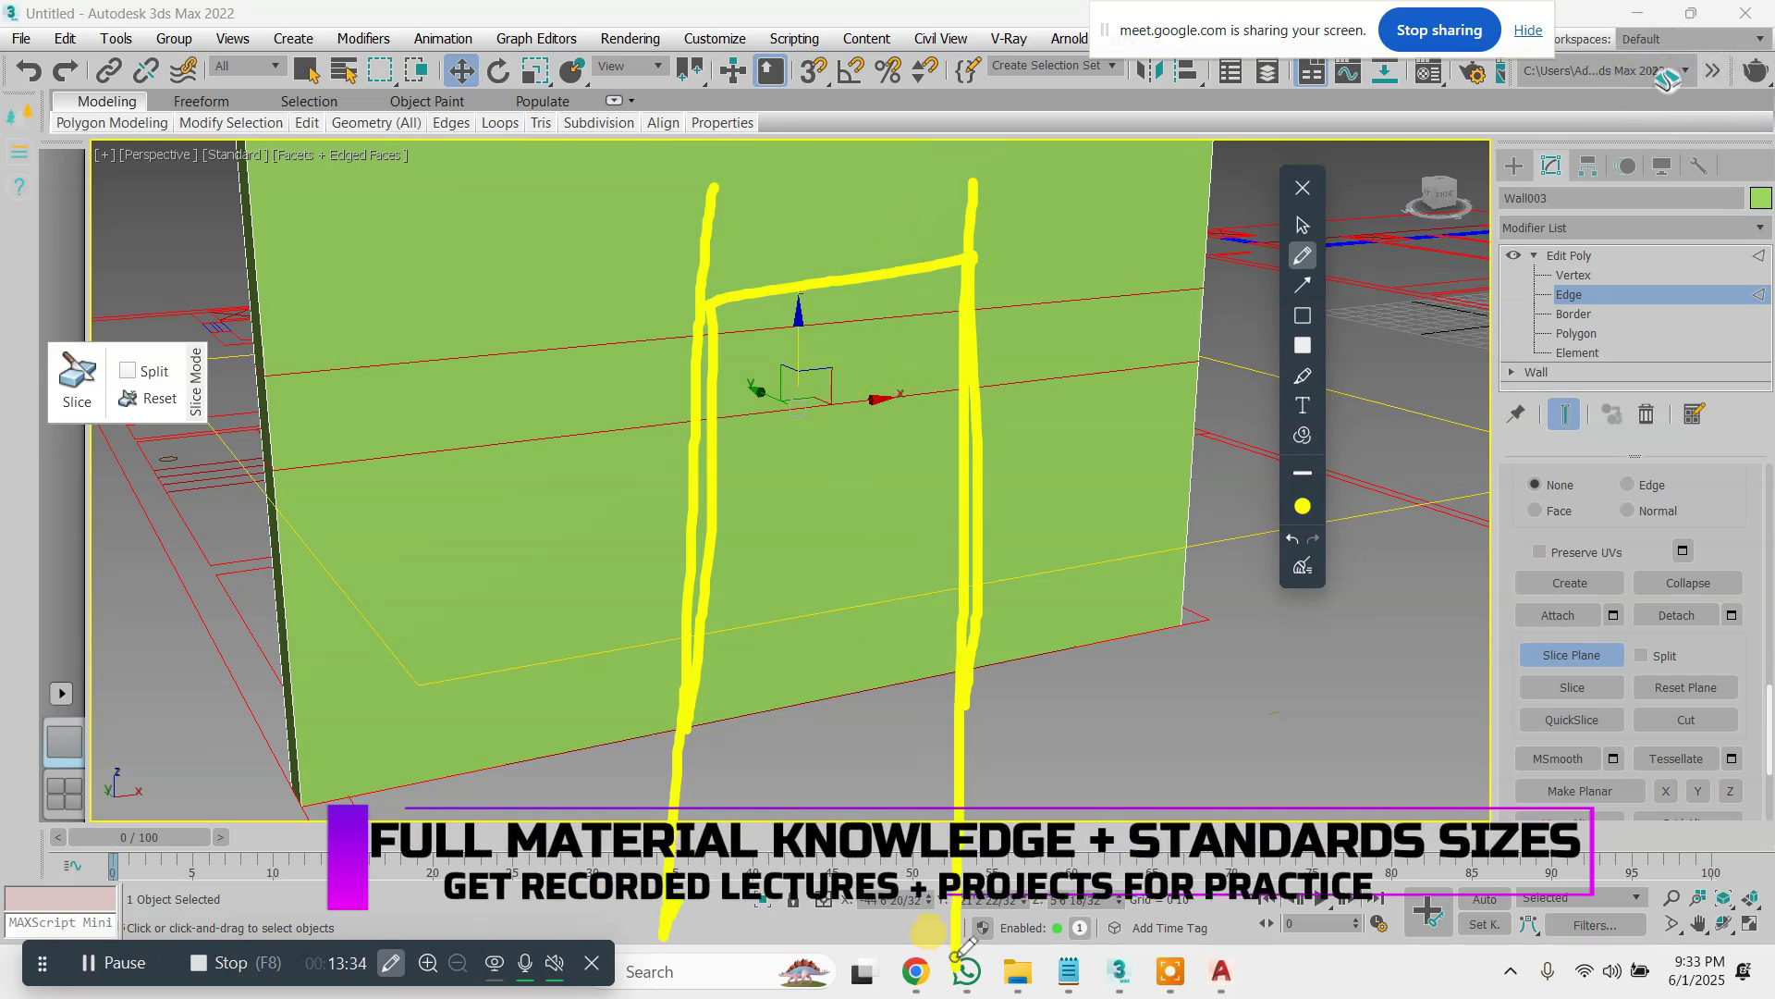
{"action": "left_click", "coordinate": [1305, 573]}
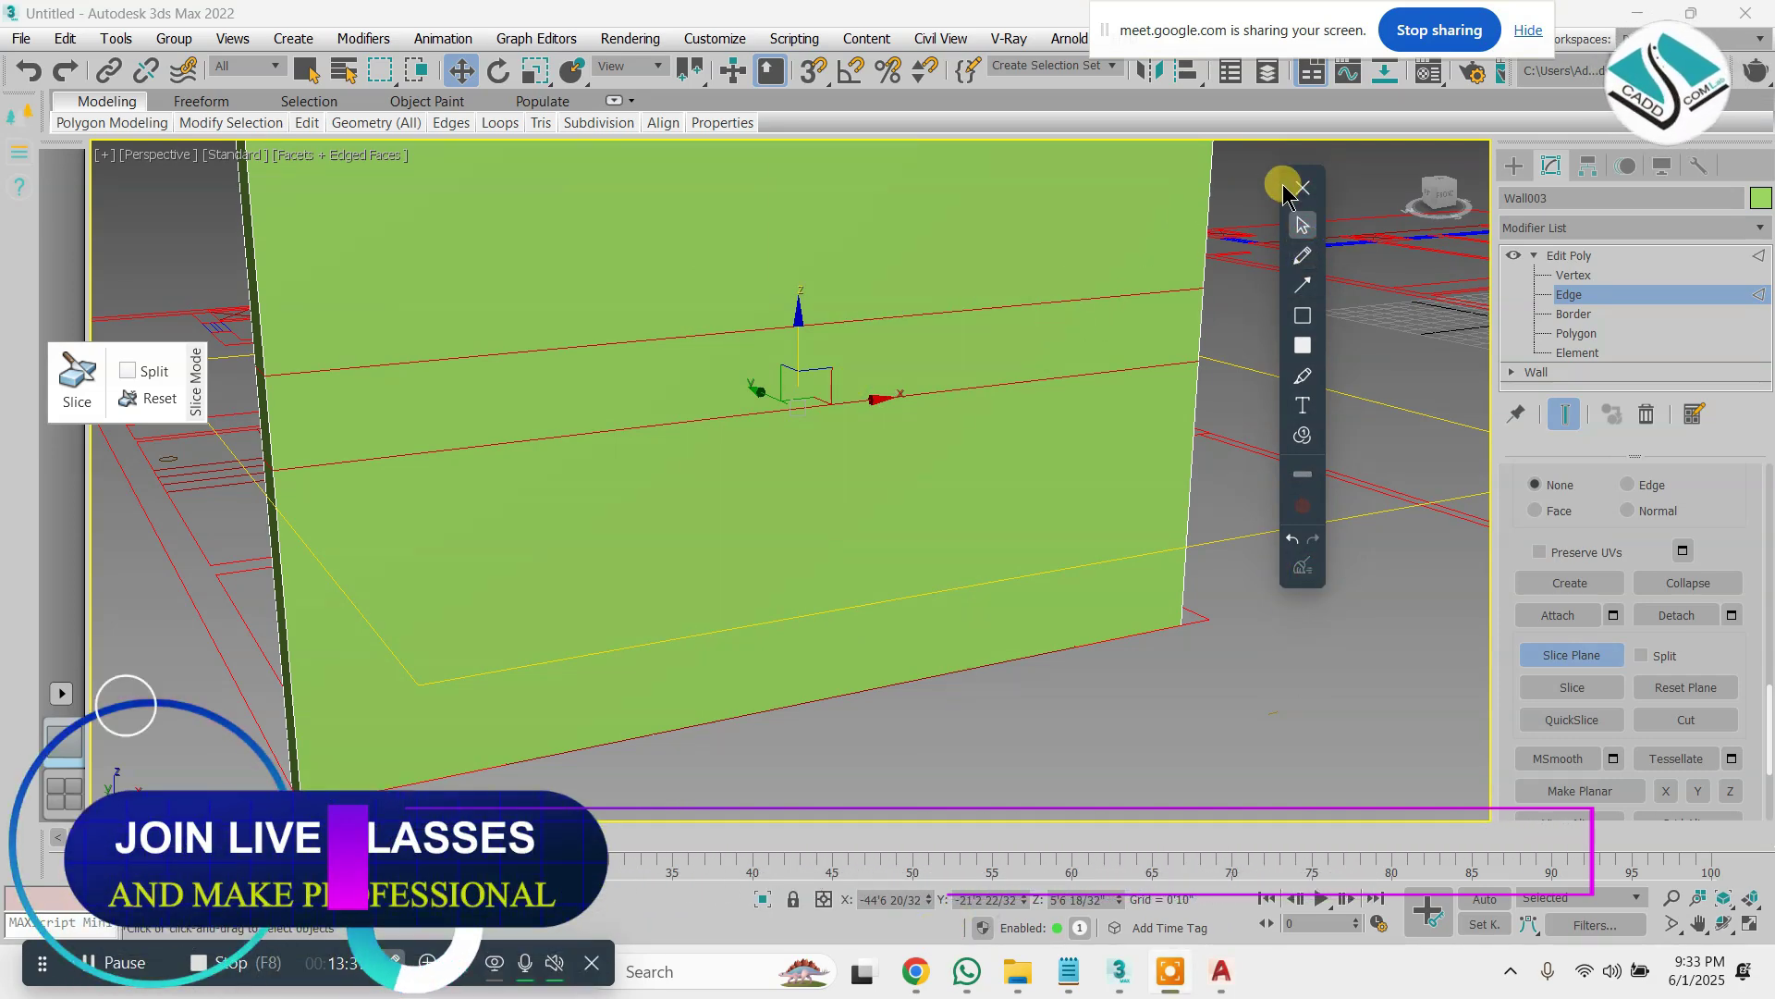
{"action": "left_click", "coordinate": [1302, 188]}
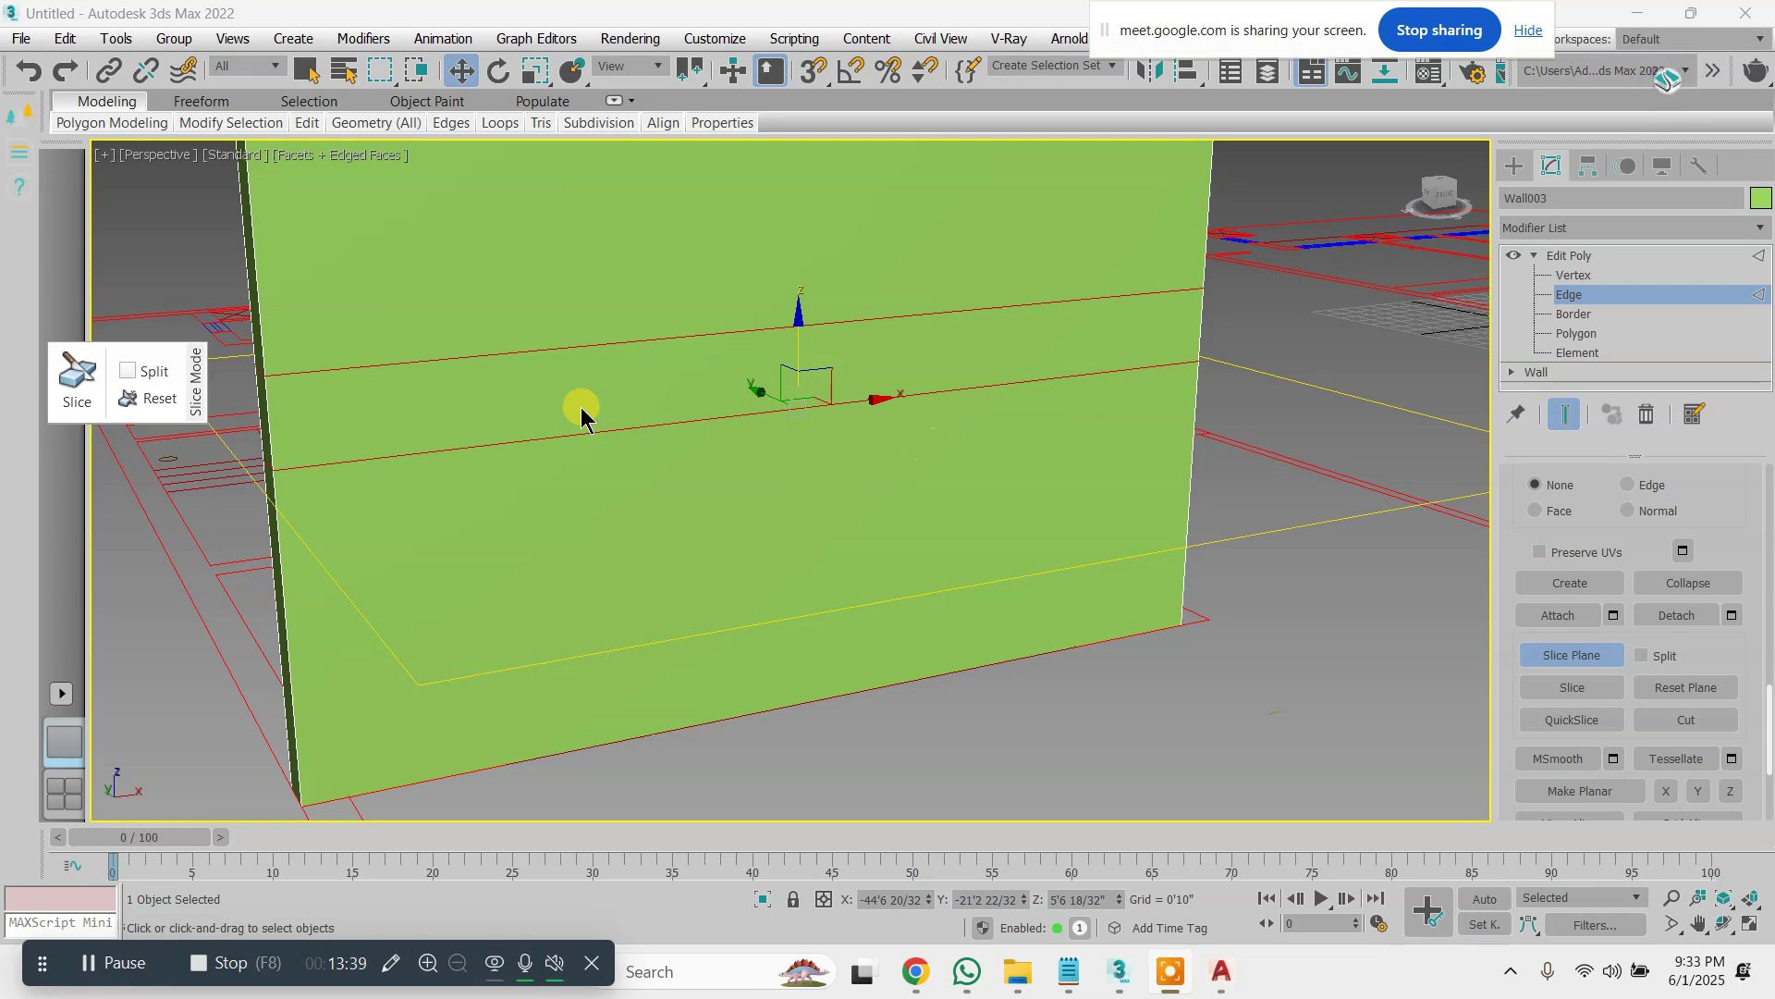
In the Front view, rotate the slice plane 90 degrees to vertical using angle snap set to 90
{"action": "scroll", "coordinate": [845, 503], "scroll_direction": "down", "scroll_amount": 5}
{"action": "key", "text": "alt+w"}
{"action": "left_click", "coordinate": [642, 402]}
{"action": "key", "text": "alt+w"}
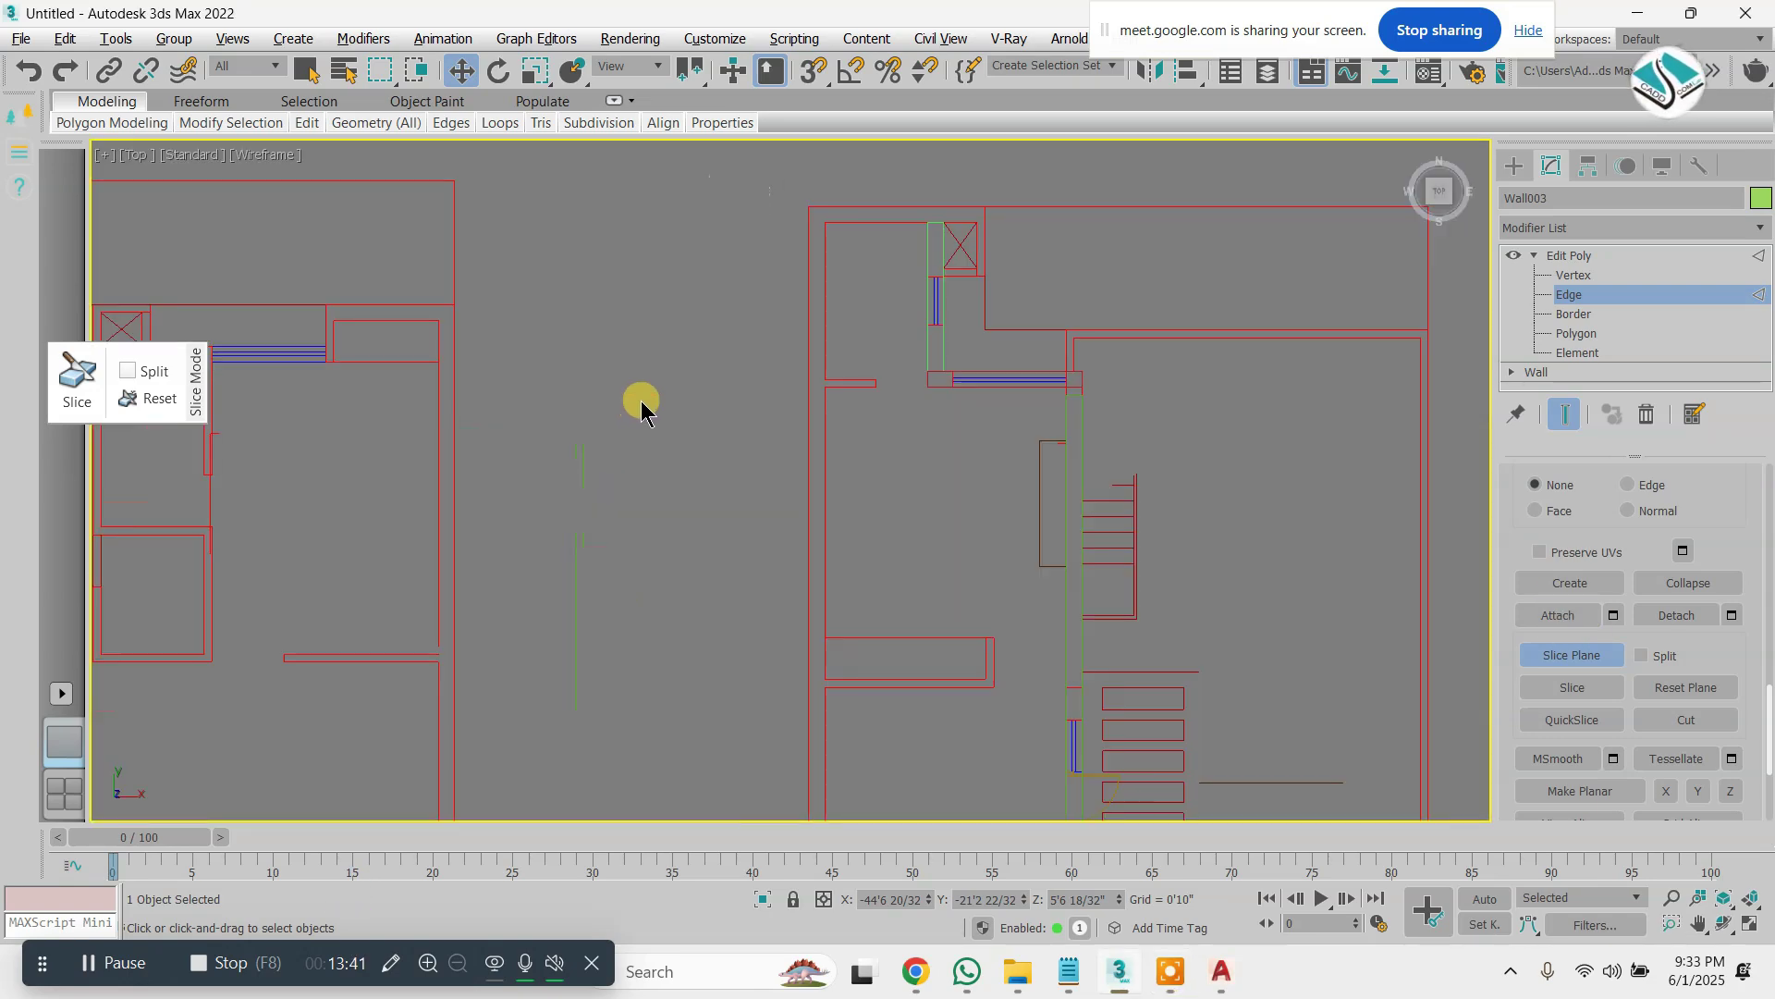
{"action": "scroll", "coordinate": [683, 397], "scroll_direction": "down", "scroll_amount": 8}
{"action": "middle_click_drag", "start_coordinate": [500, 497], "coordinate": [784, 449]}
{"action": "scroll", "coordinate": [579, 475], "scroll_direction": "up", "scroll_amount": 2}
{"action": "key", "text": "f"}
{"action": "scroll", "coordinate": [444, 453], "scroll_direction": "up", "scroll_amount": 5}
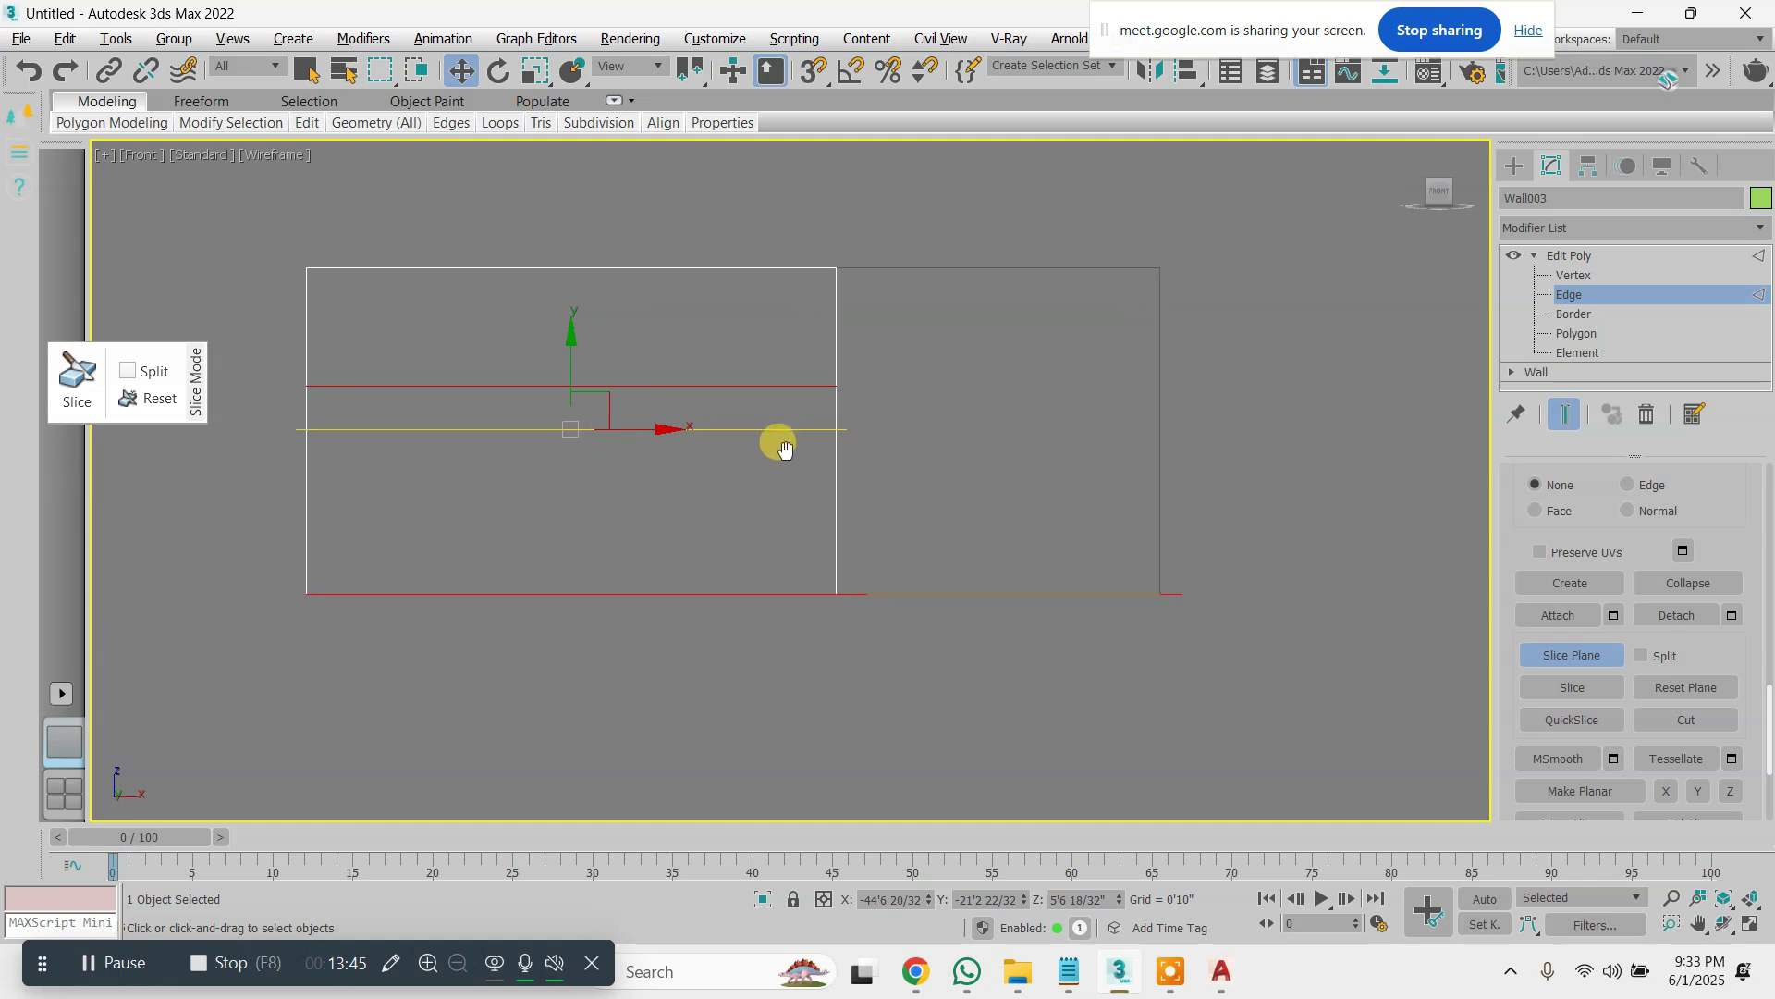
{"action": "scroll", "coordinate": [546, 448], "scroll_direction": "up", "scroll_amount": 3}
{"action": "middle_click_drag", "start_coordinate": [429, 416], "coordinate": [814, 435]}
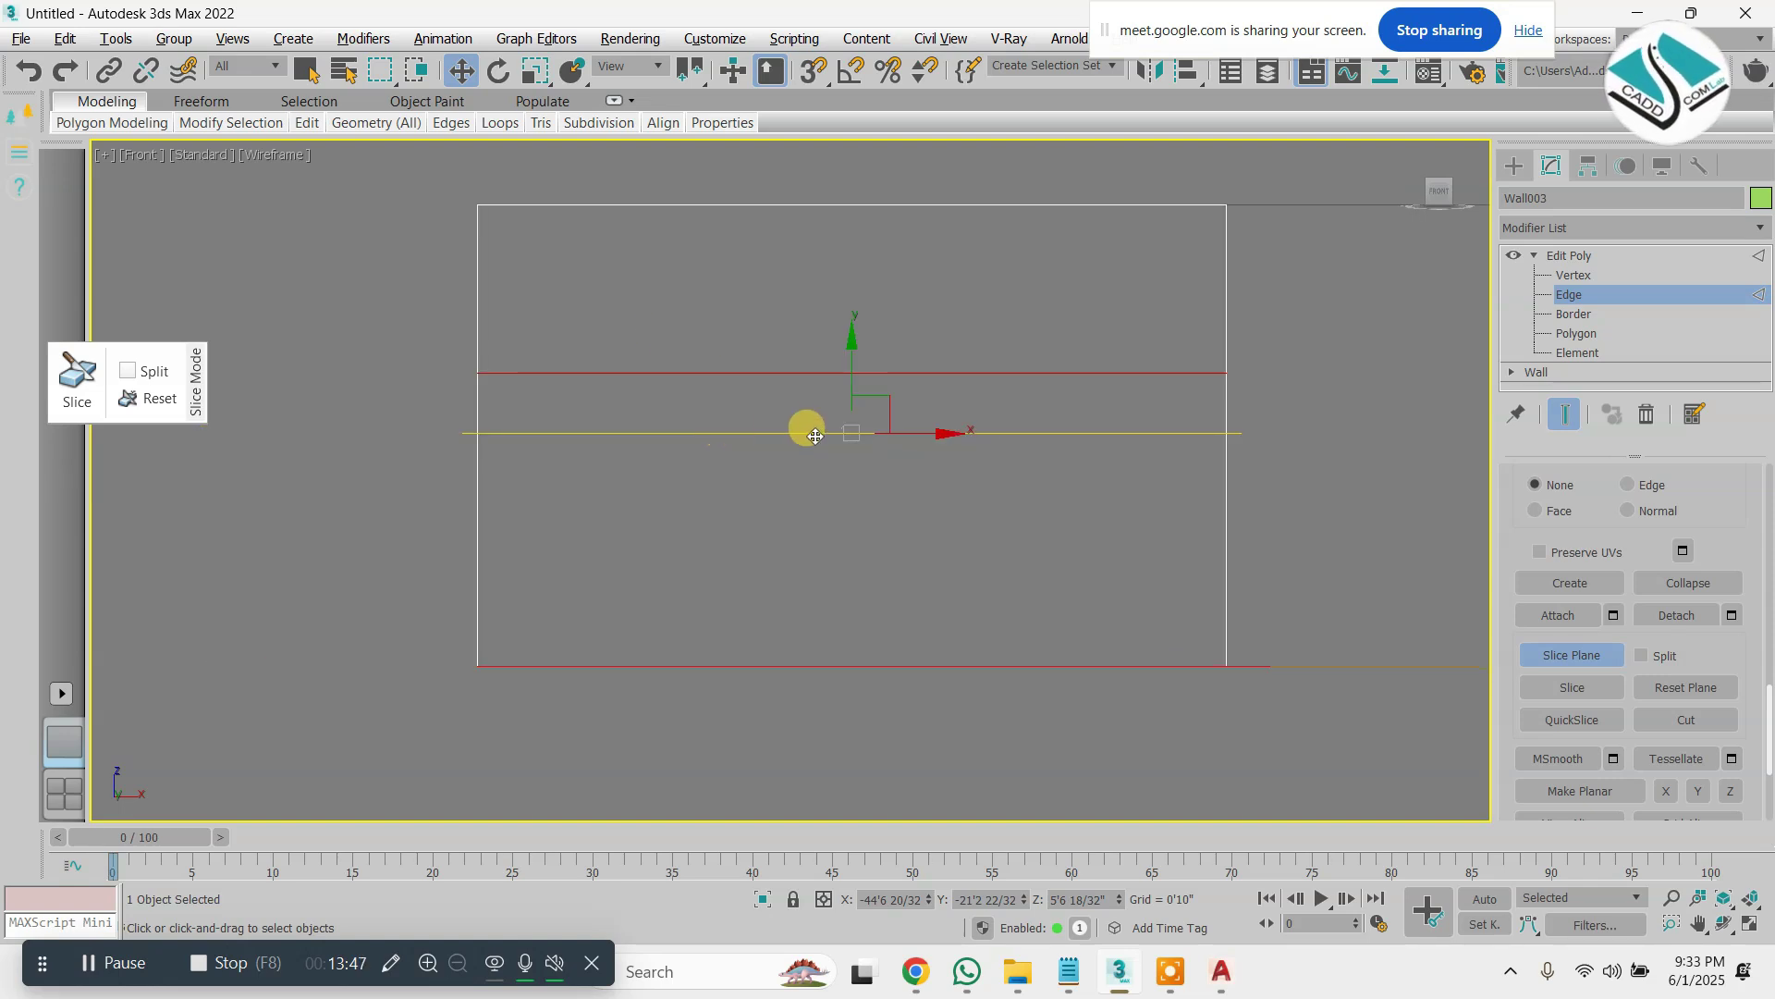
{"action": "key", "text": "e"}
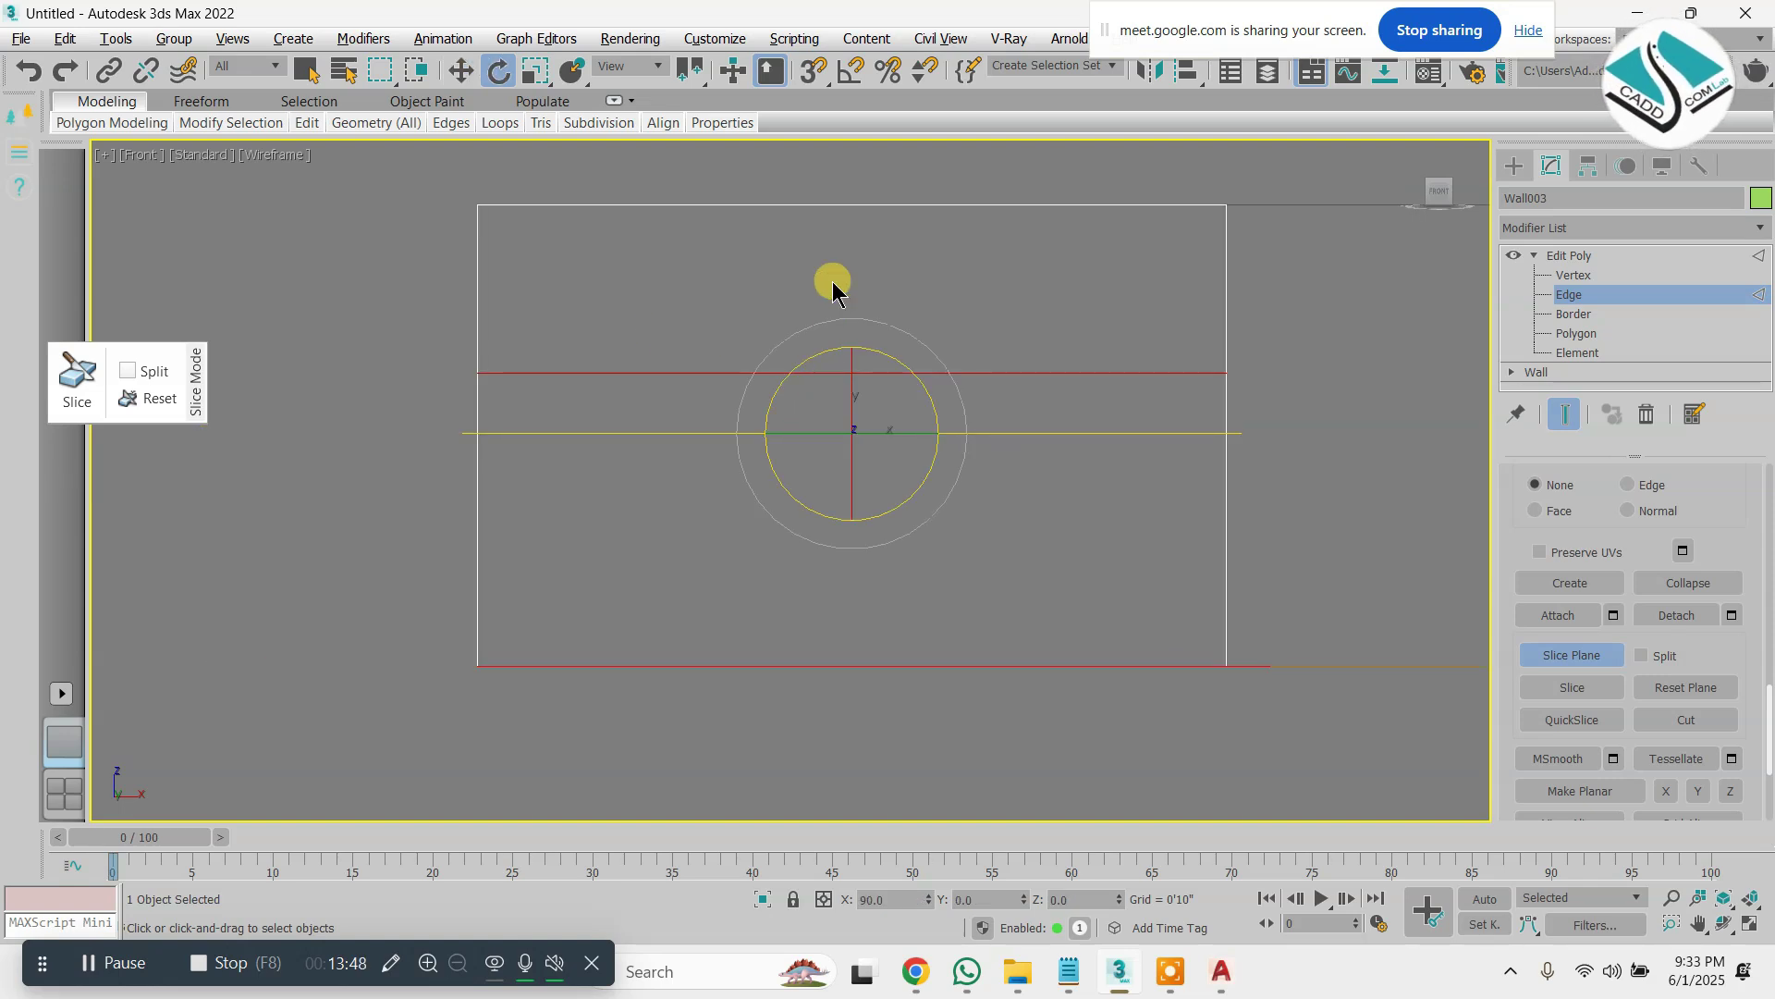
{"action": "right_click", "coordinate": [853, 72]}
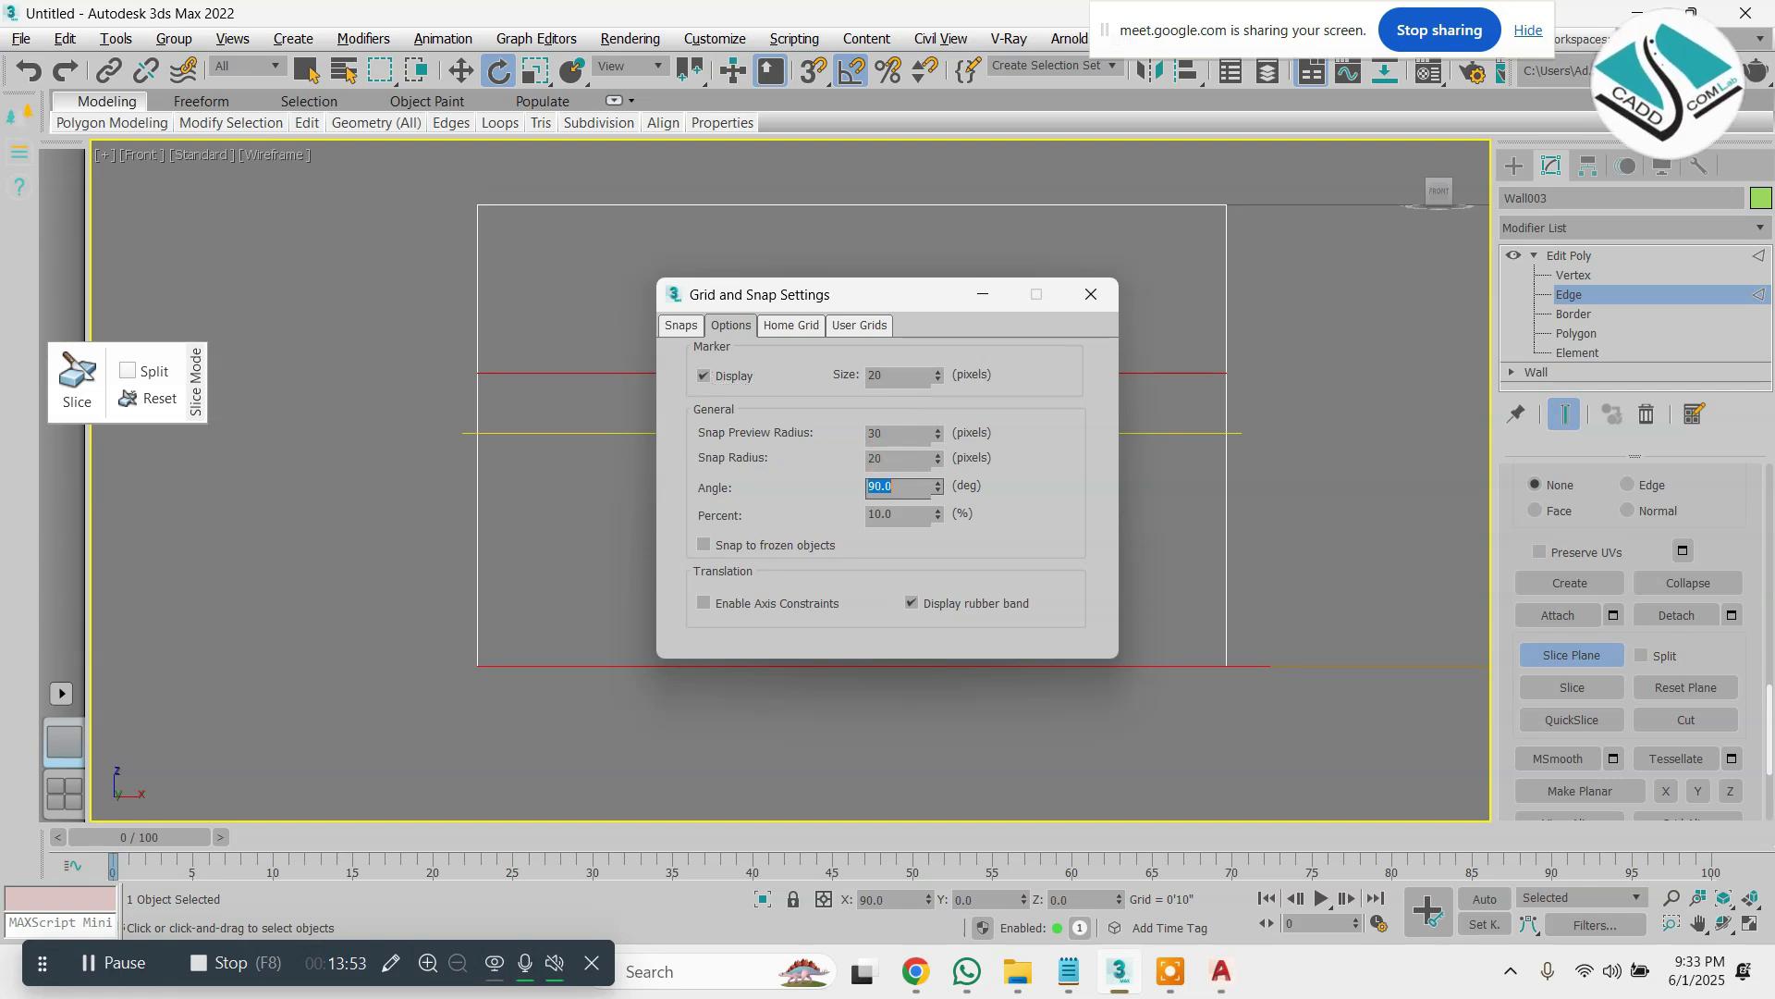
{"action": "left_click", "coordinate": [1095, 294]}
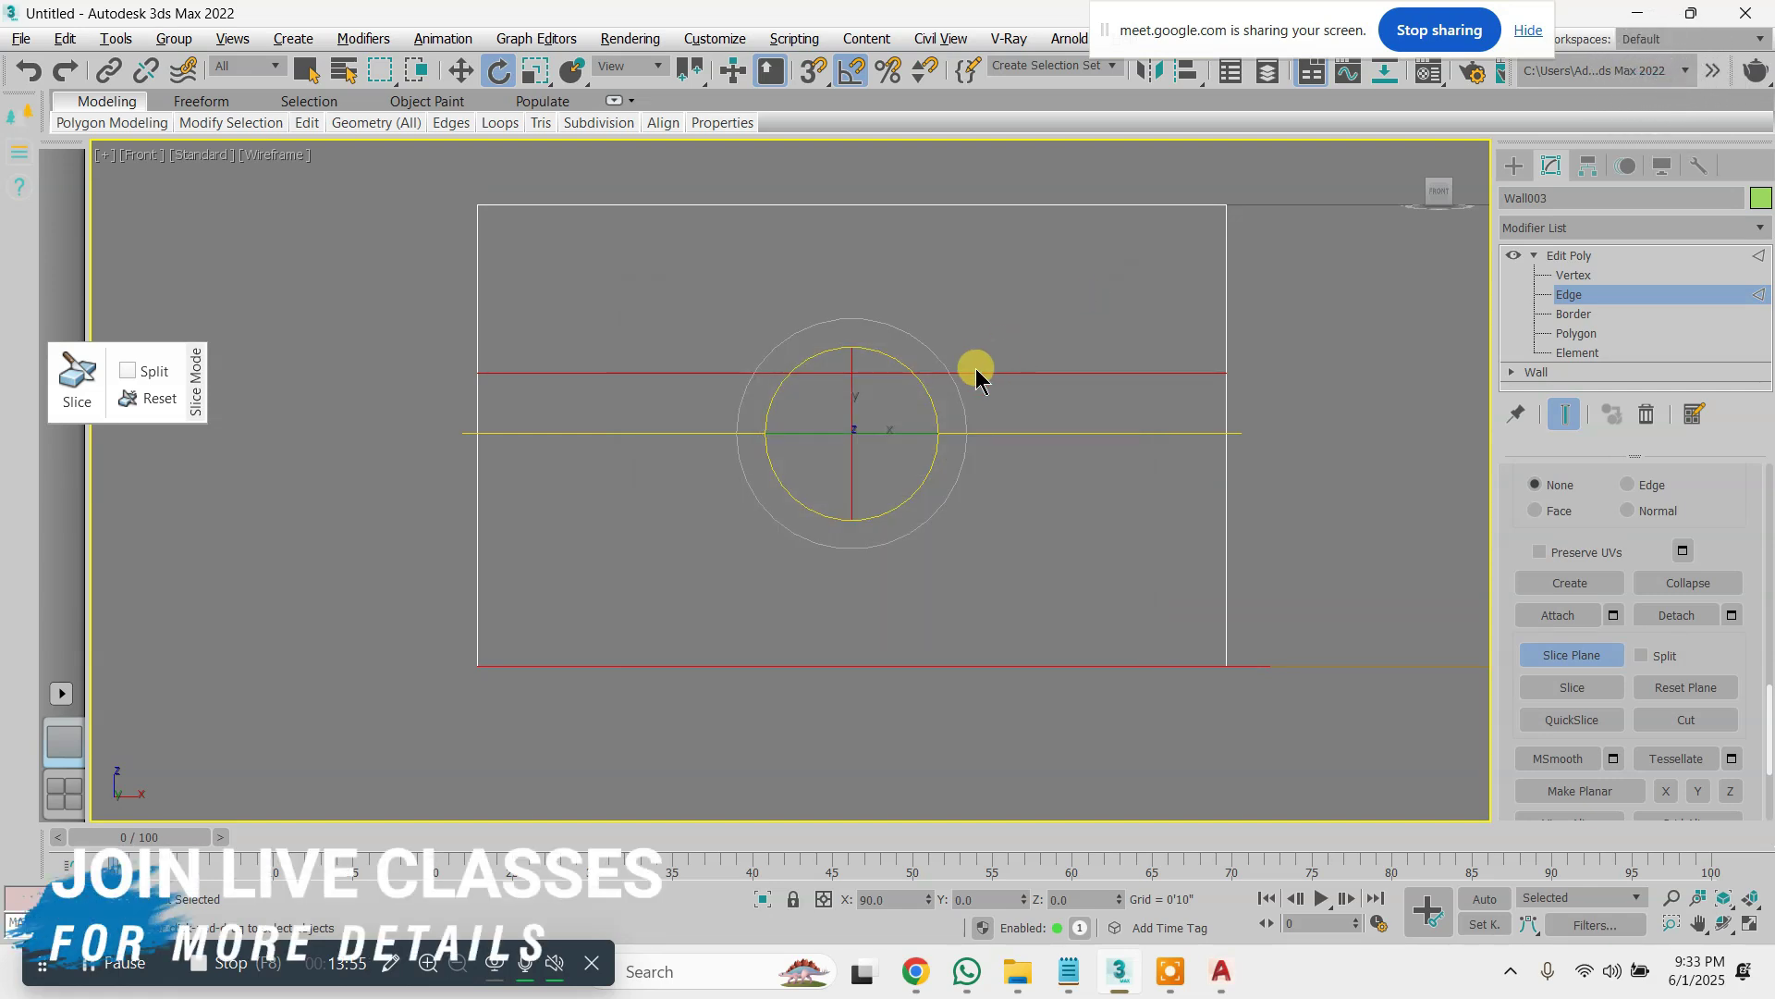
{"action": "key", "text": "w"}
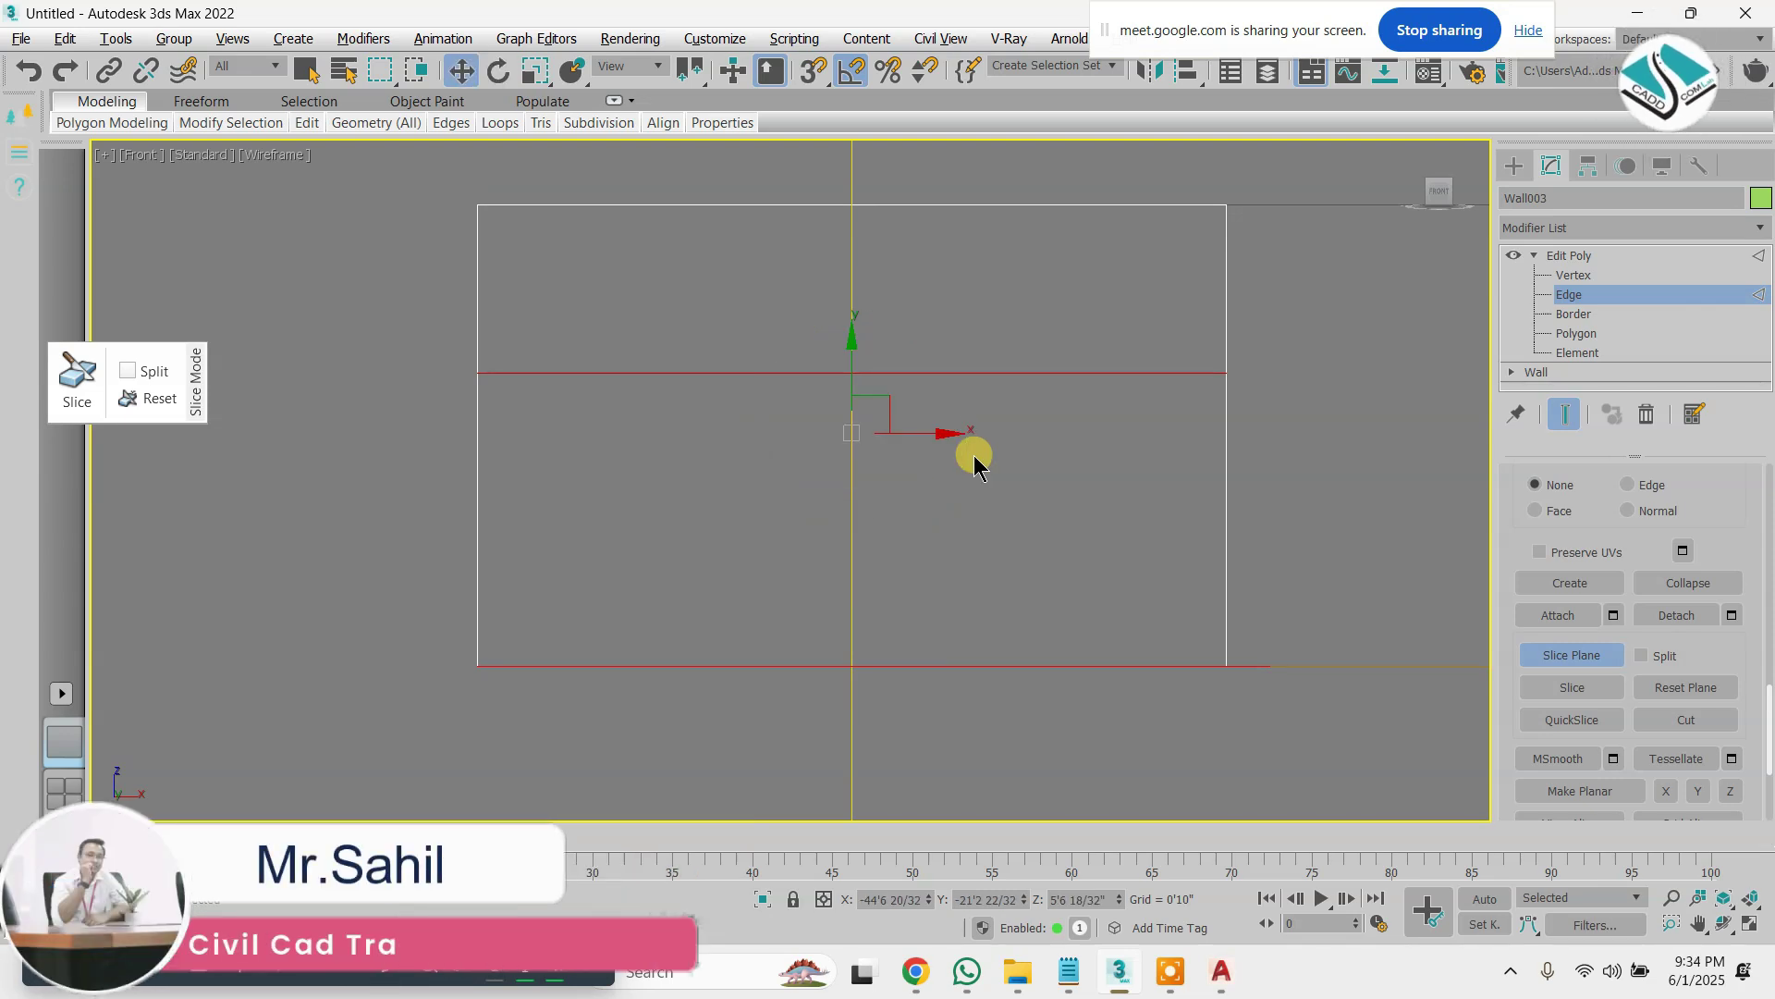
In the Top view with vertex snapping, align the slice plane to both edges of the door opening and slice the green wall at each
{"action": "key", "text": "t"}
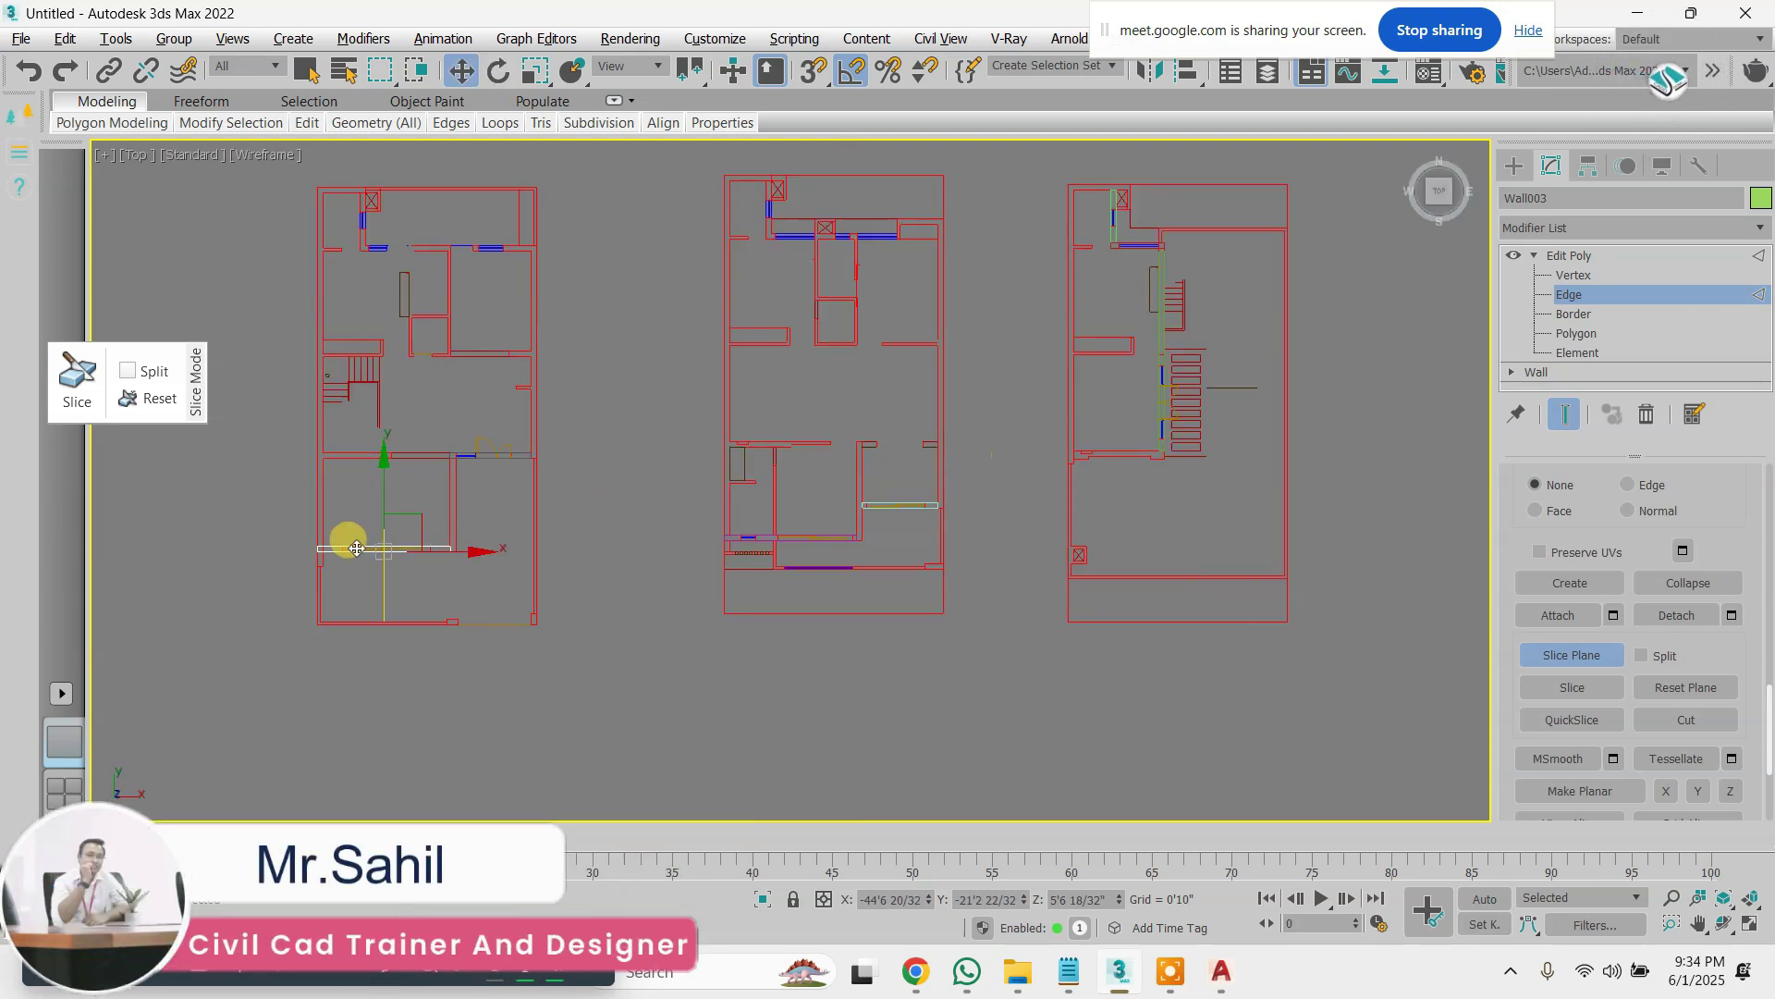
{"action": "scroll", "coordinate": [356, 548], "scroll_direction": "up", "scroll_amount": 6}
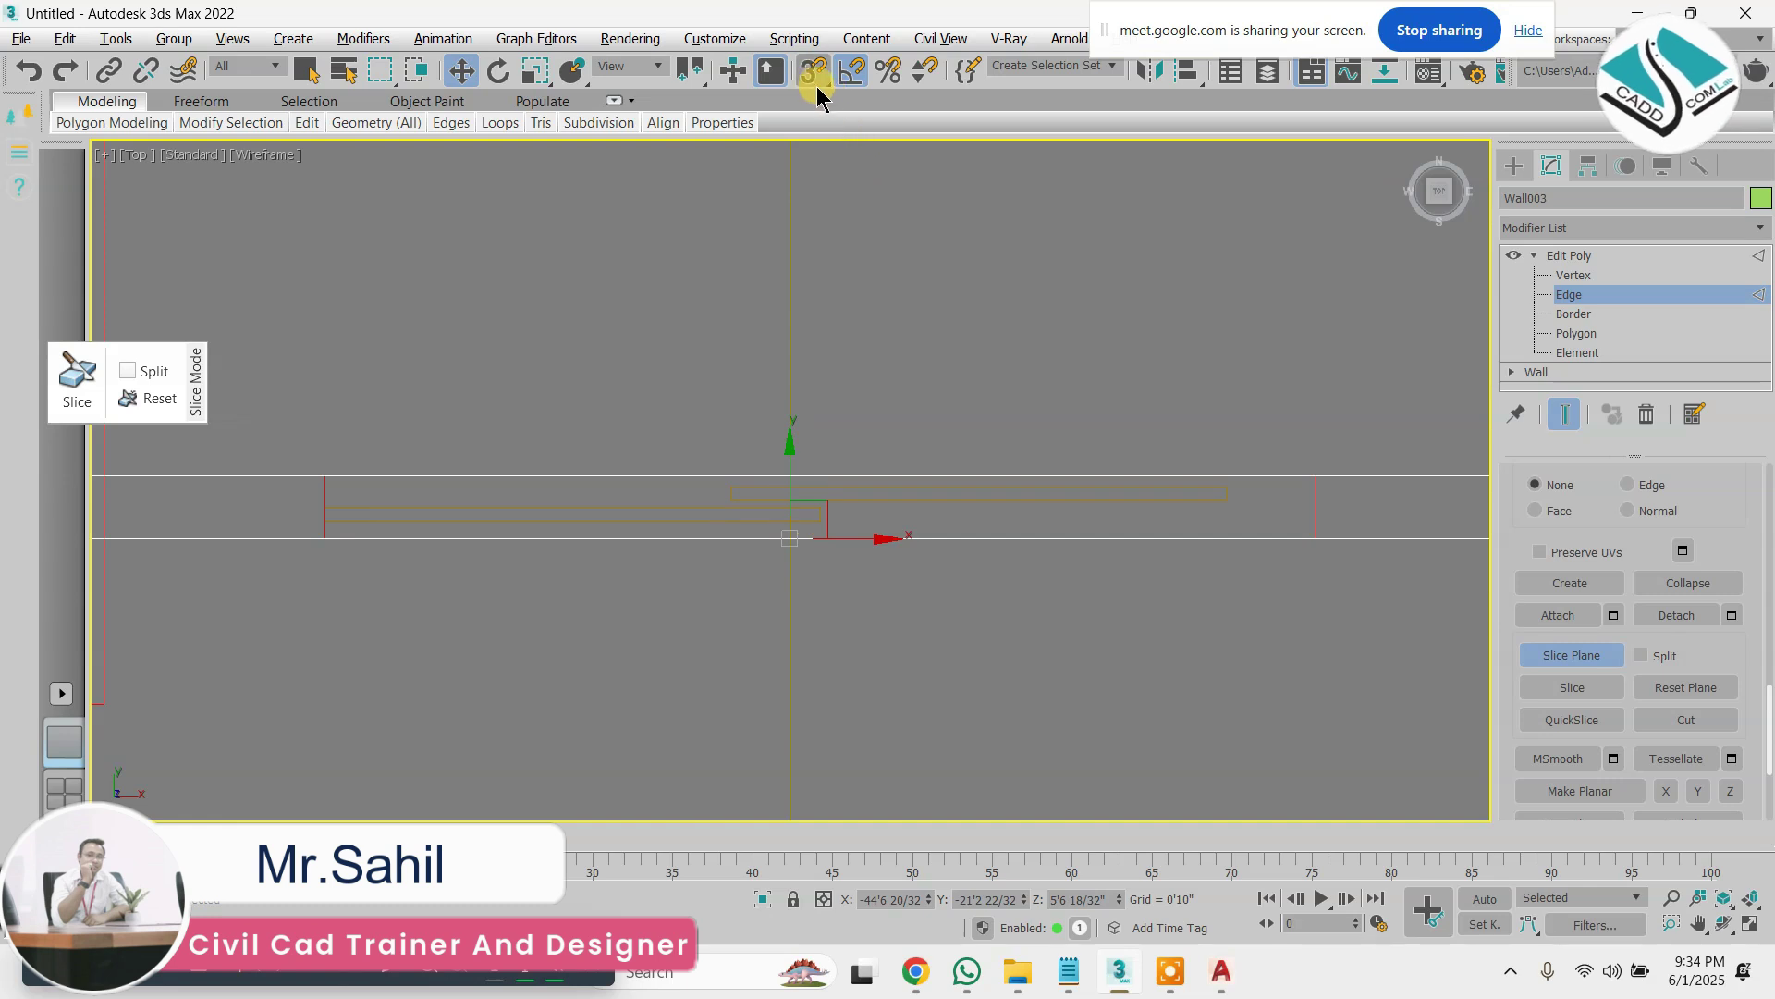
{"action": "middle_click_drag", "start_coordinate": [666, 444], "coordinate": [886, 416]}
{"action": "left_click_drag", "start_coordinate": [1035, 478], "coordinate": [586, 463]}
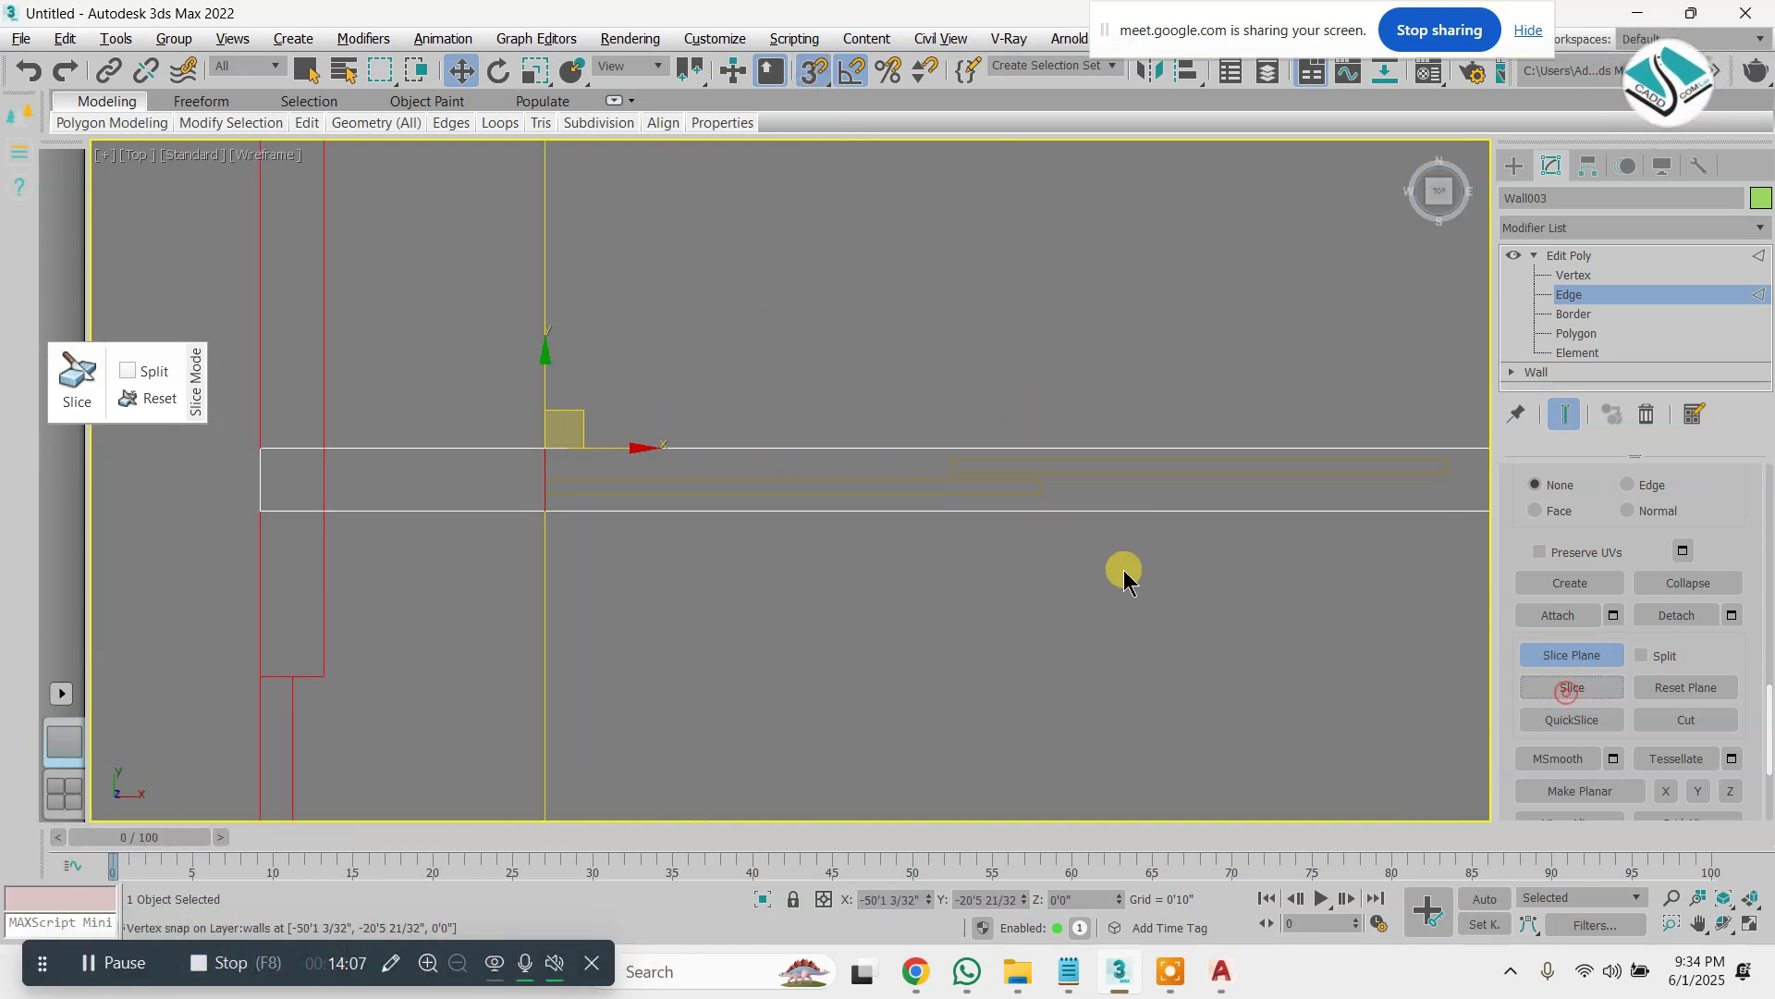
{"action": "scroll", "coordinate": [629, 518], "scroll_direction": "down", "scroll_amount": 3}
{"action": "left_click_drag", "start_coordinate": [723, 377], "coordinate": [943, 484]}
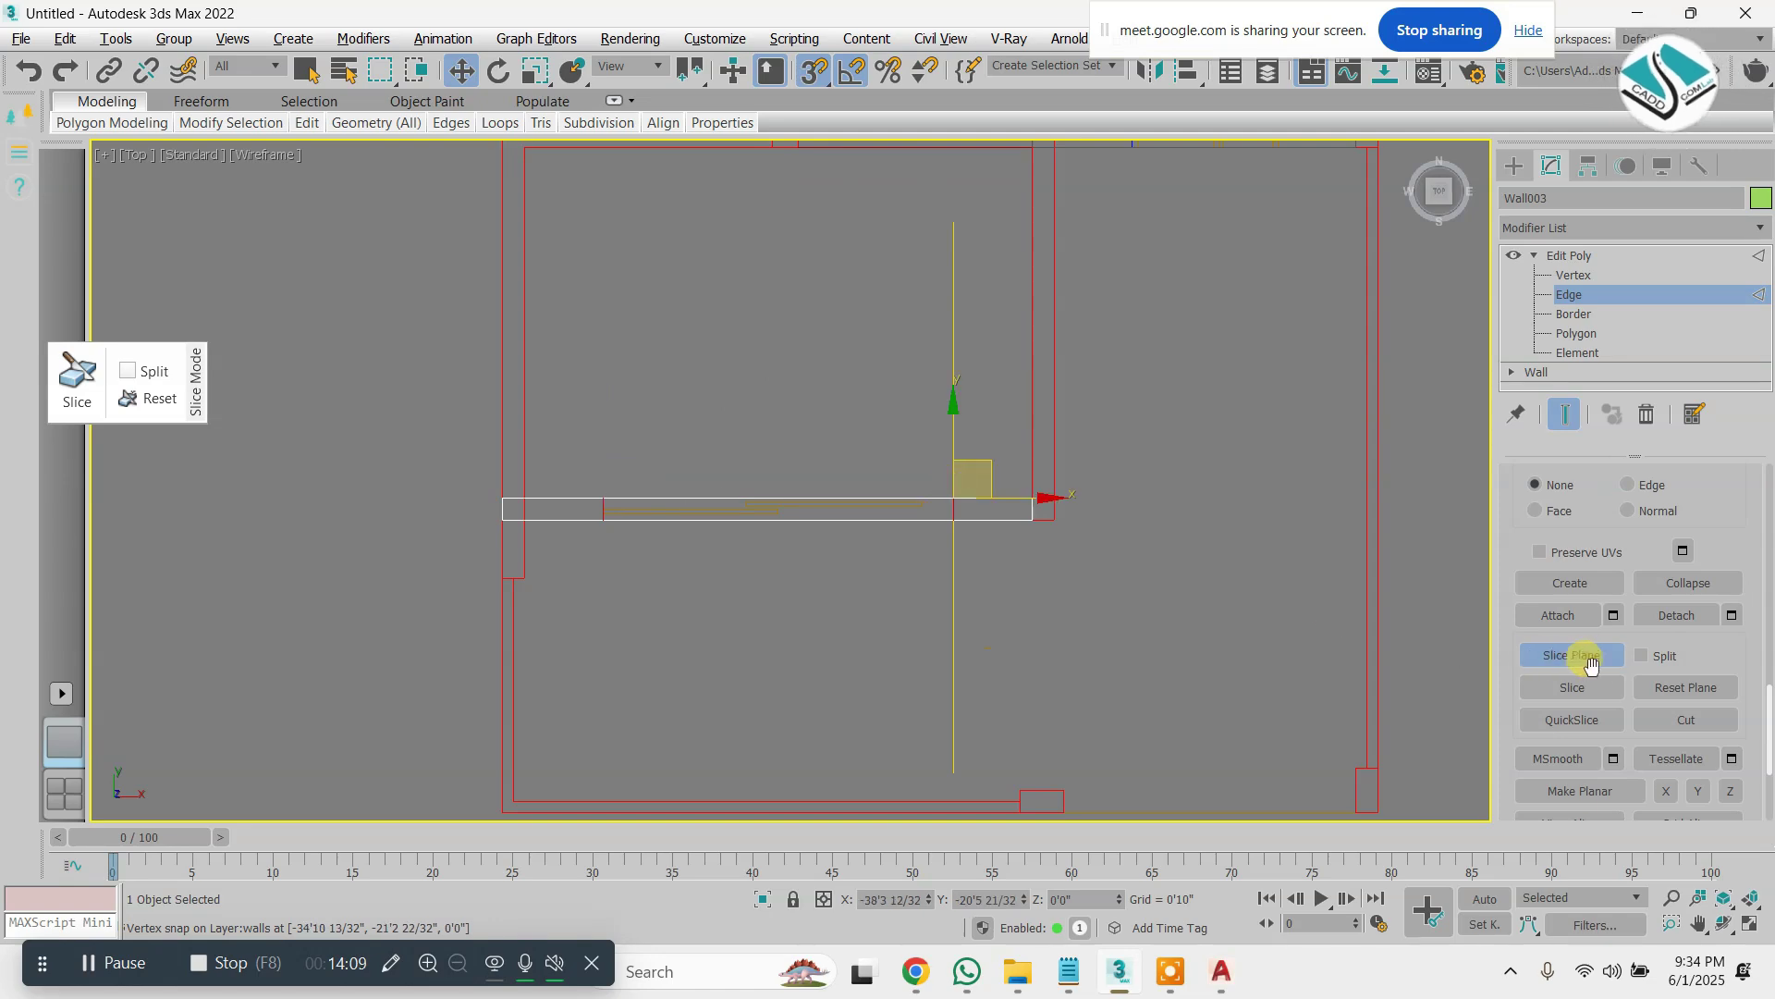
Return to the perspective view, leave slicing mode and clear the wall selection
{"action": "key", "text": "p"}
{"action": "middle_click_drag", "start_coordinate": [975, 451], "coordinate": [960, 468], "text": "alt"}
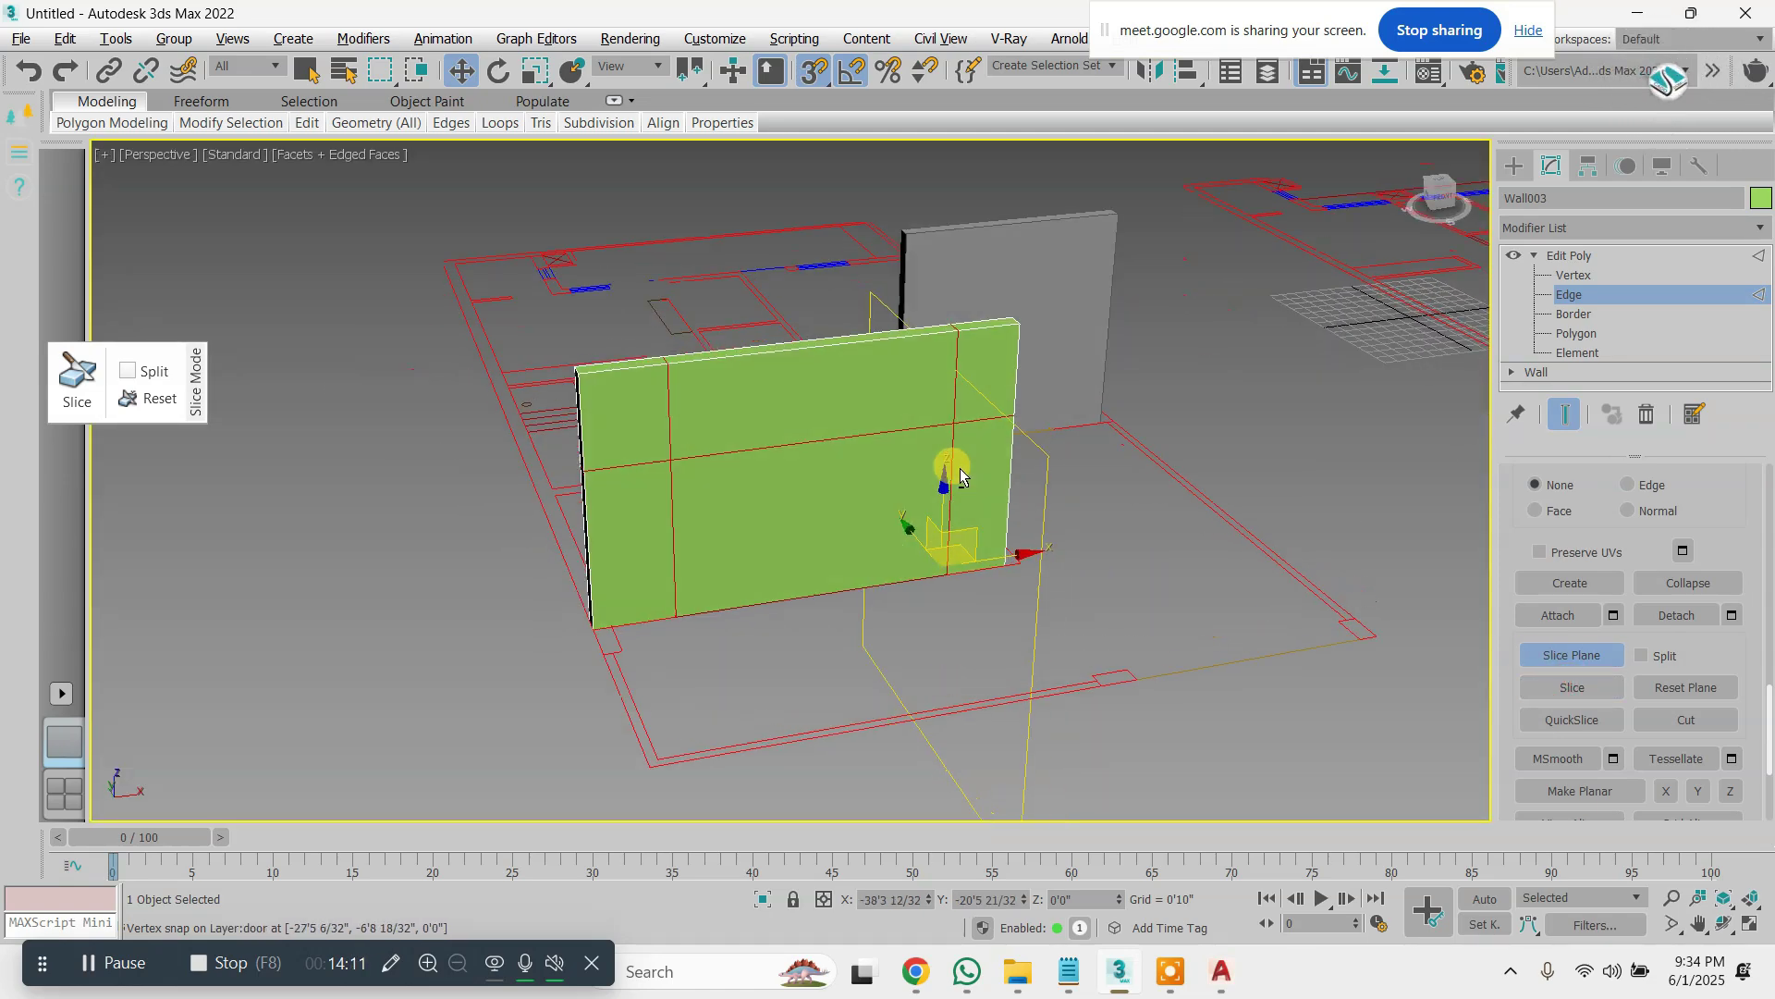
{"action": "left_click", "coordinate": [1514, 165]}
{"action": "left_click", "coordinate": [1275, 428]}
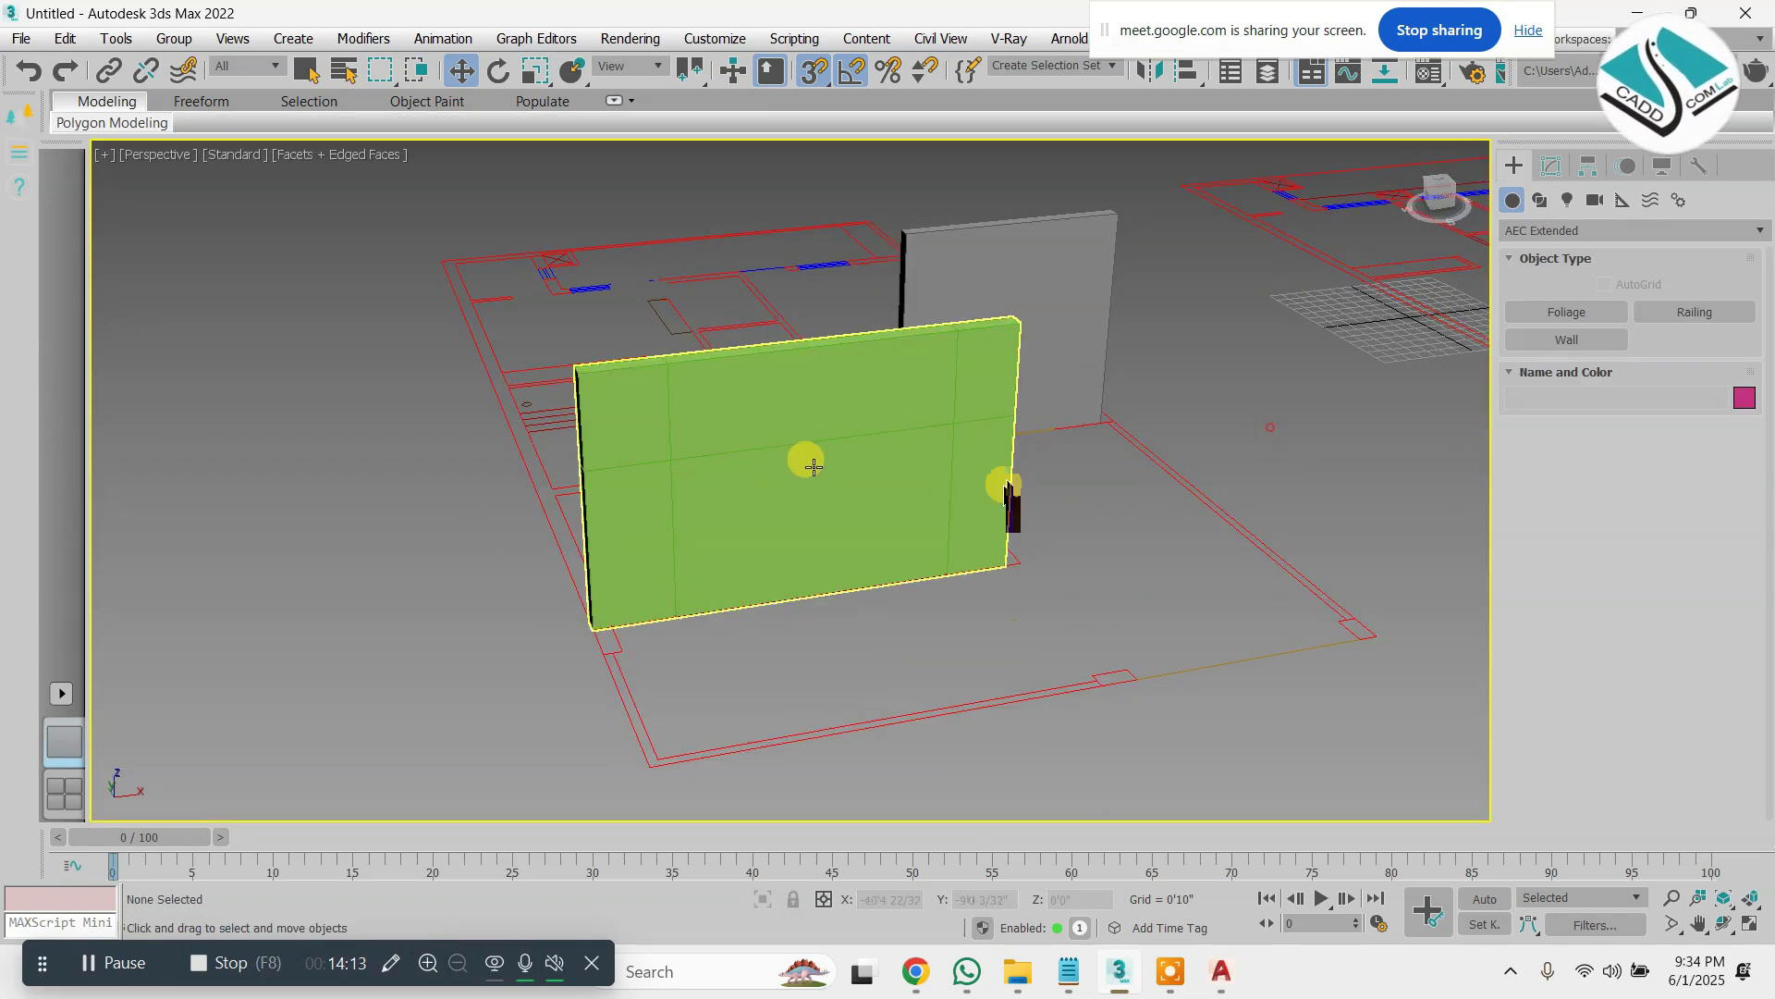
Bridge the front and back polygons of the door opening to cut it through the green wall
{"action": "left_click", "coordinate": [686, 534]}
{"action": "middle_click_drag", "start_coordinate": [686, 534], "coordinate": [728, 521], "text": "alt"}
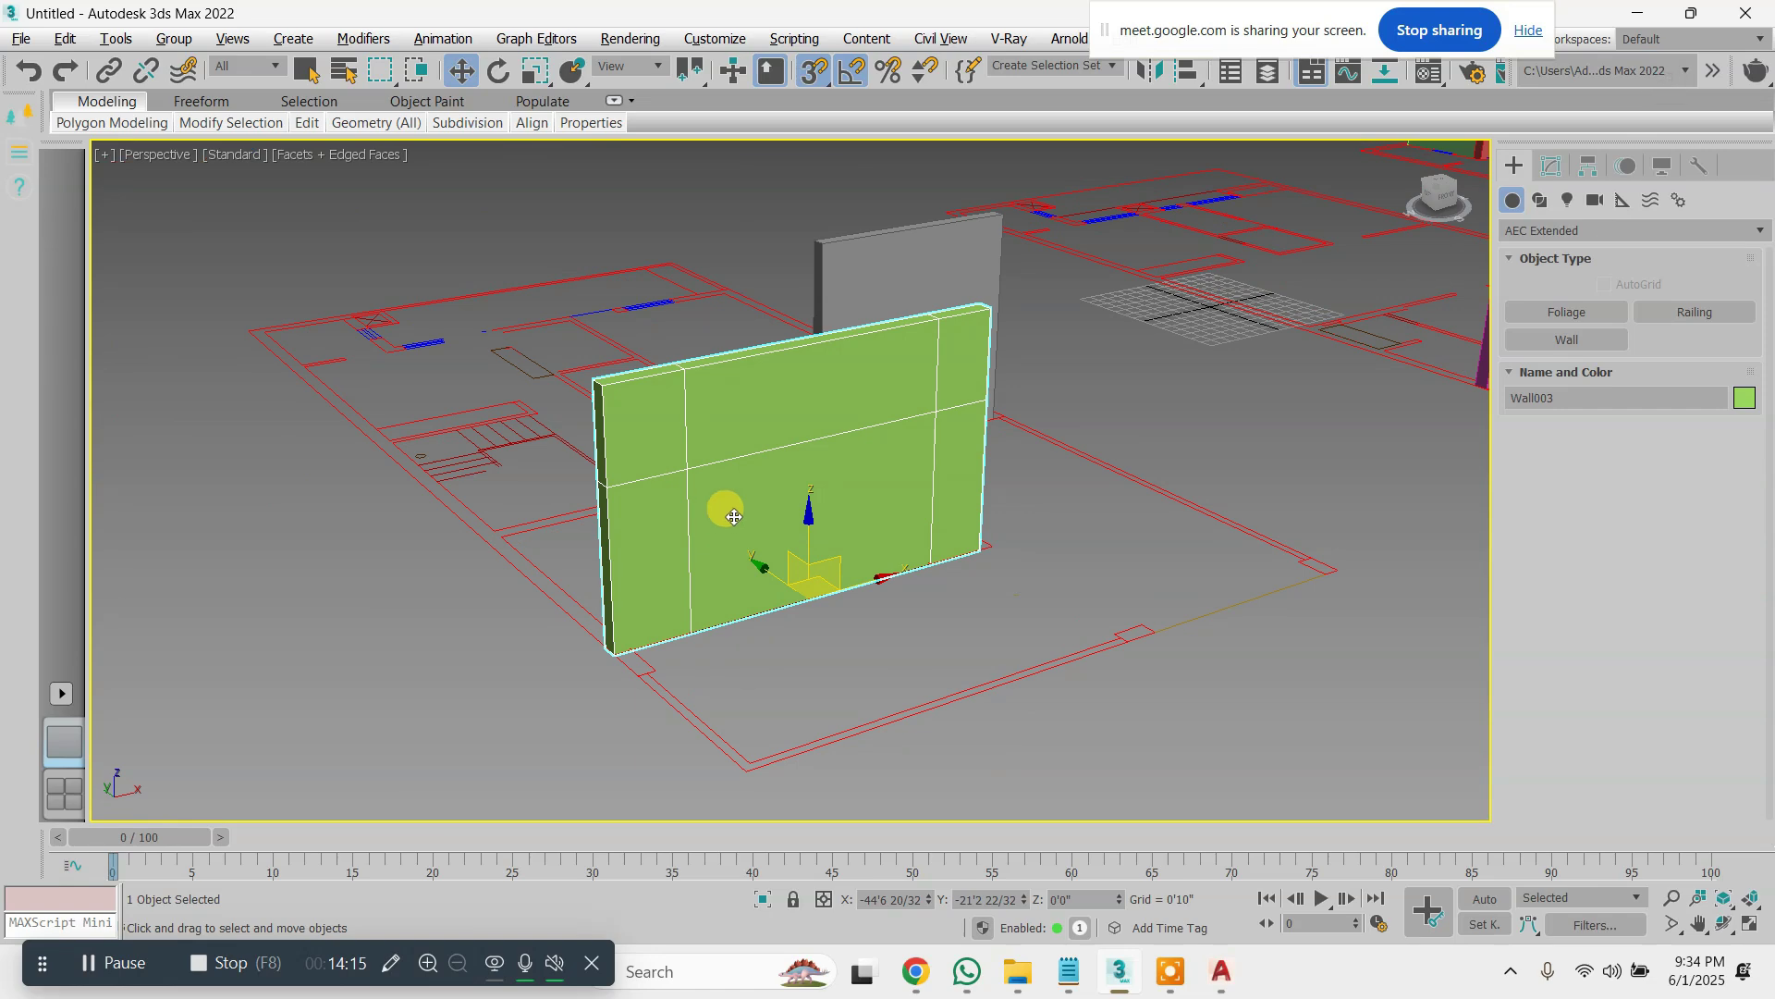
{"action": "left_click", "coordinate": [1561, 176]}
{"action": "left_click", "coordinate": [1575, 333]}
{"action": "left_click", "coordinate": [812, 489]}
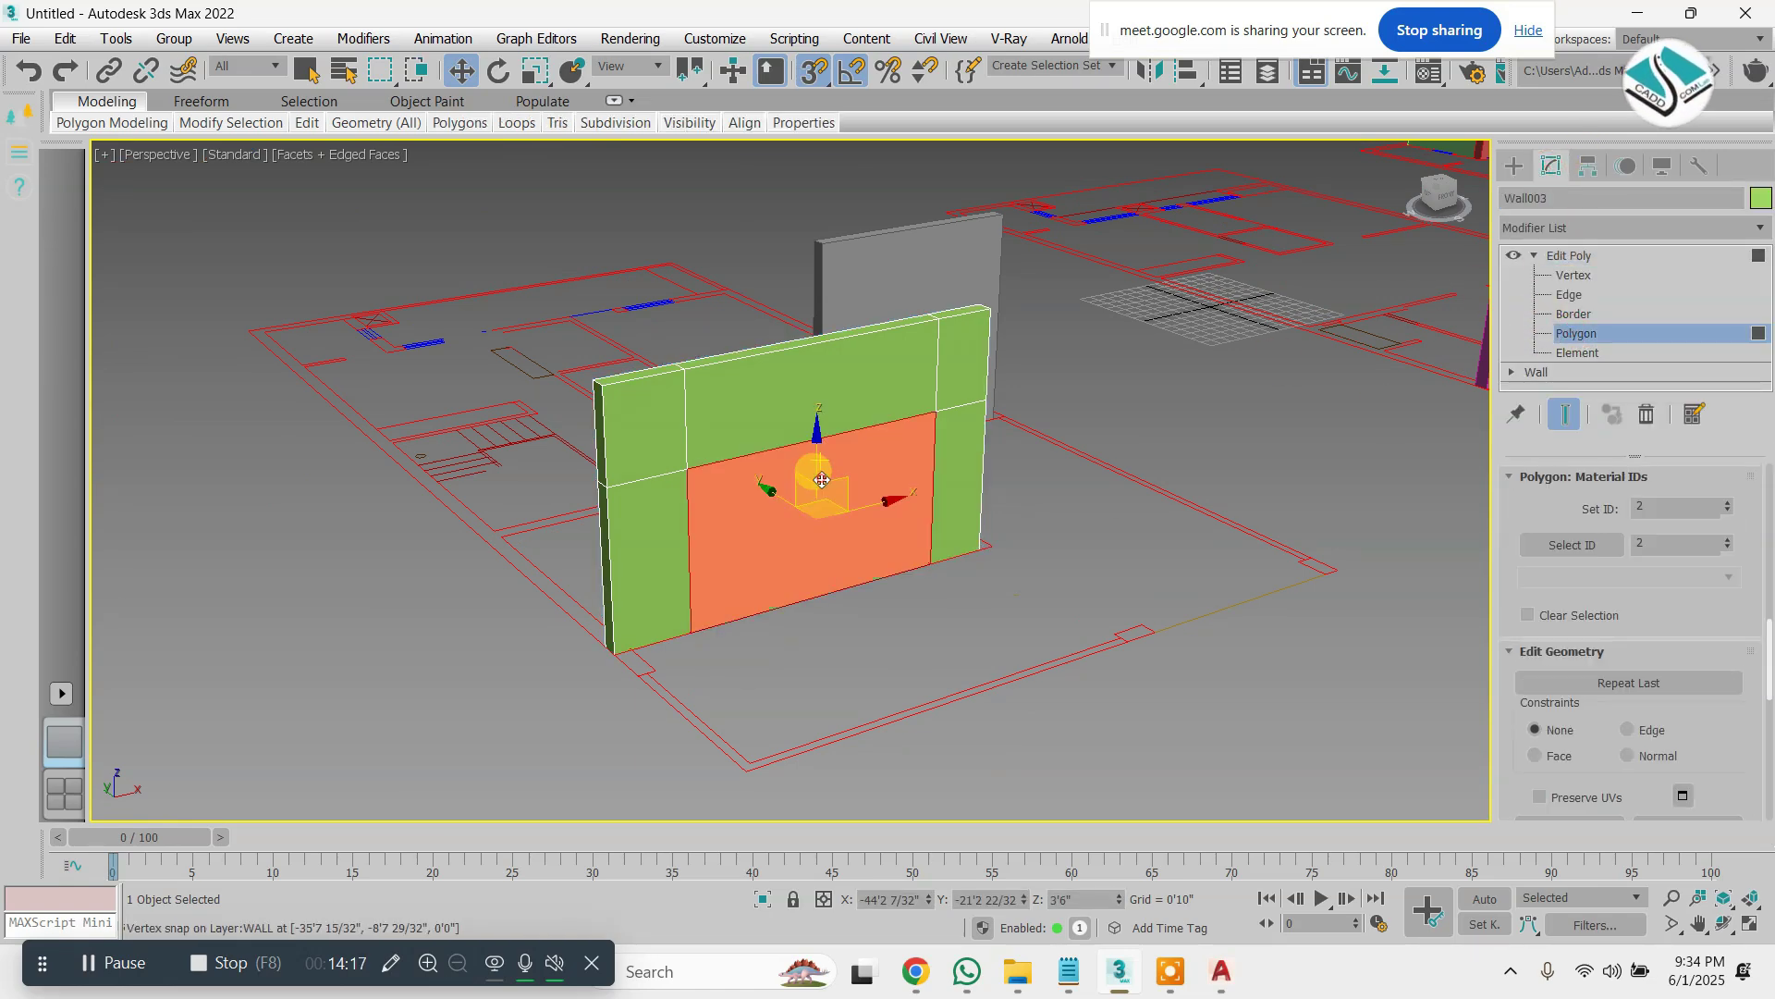
{"action": "middle_click_drag", "start_coordinate": [813, 488], "coordinate": [856, 519], "text": "alt"}
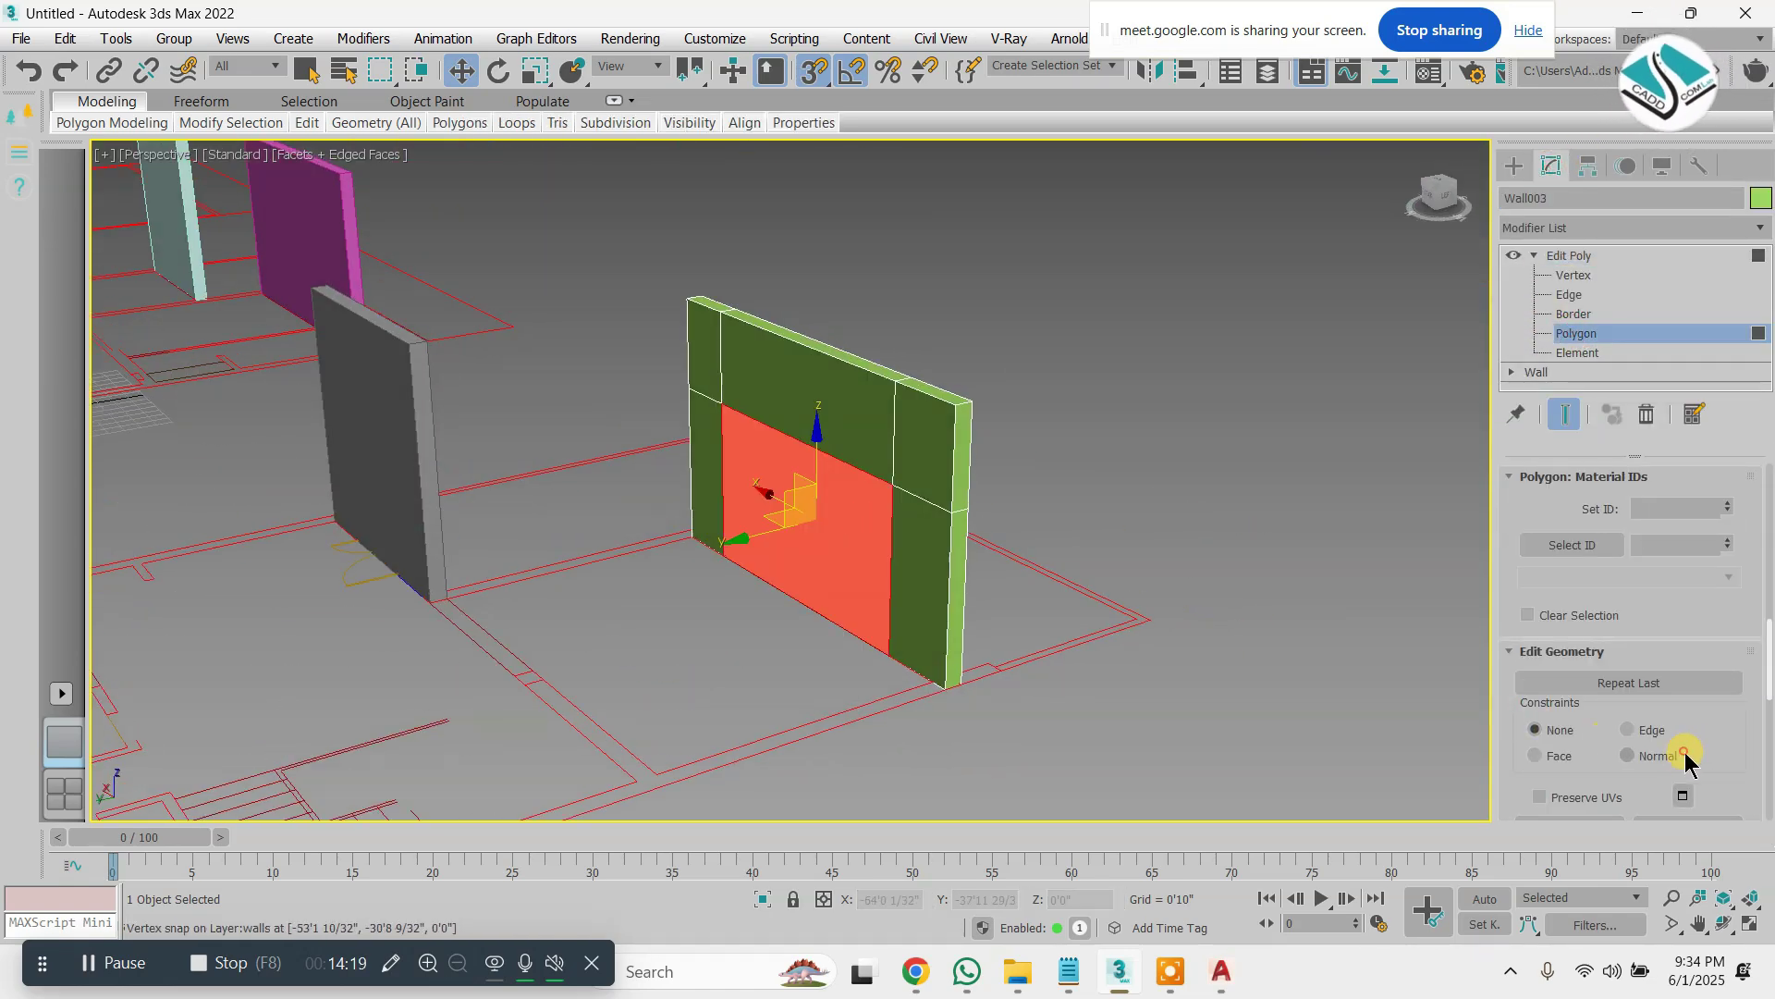
{"action": "scroll", "coordinate": [1664, 665], "scroll_direction": "down", "scroll_amount": 10}
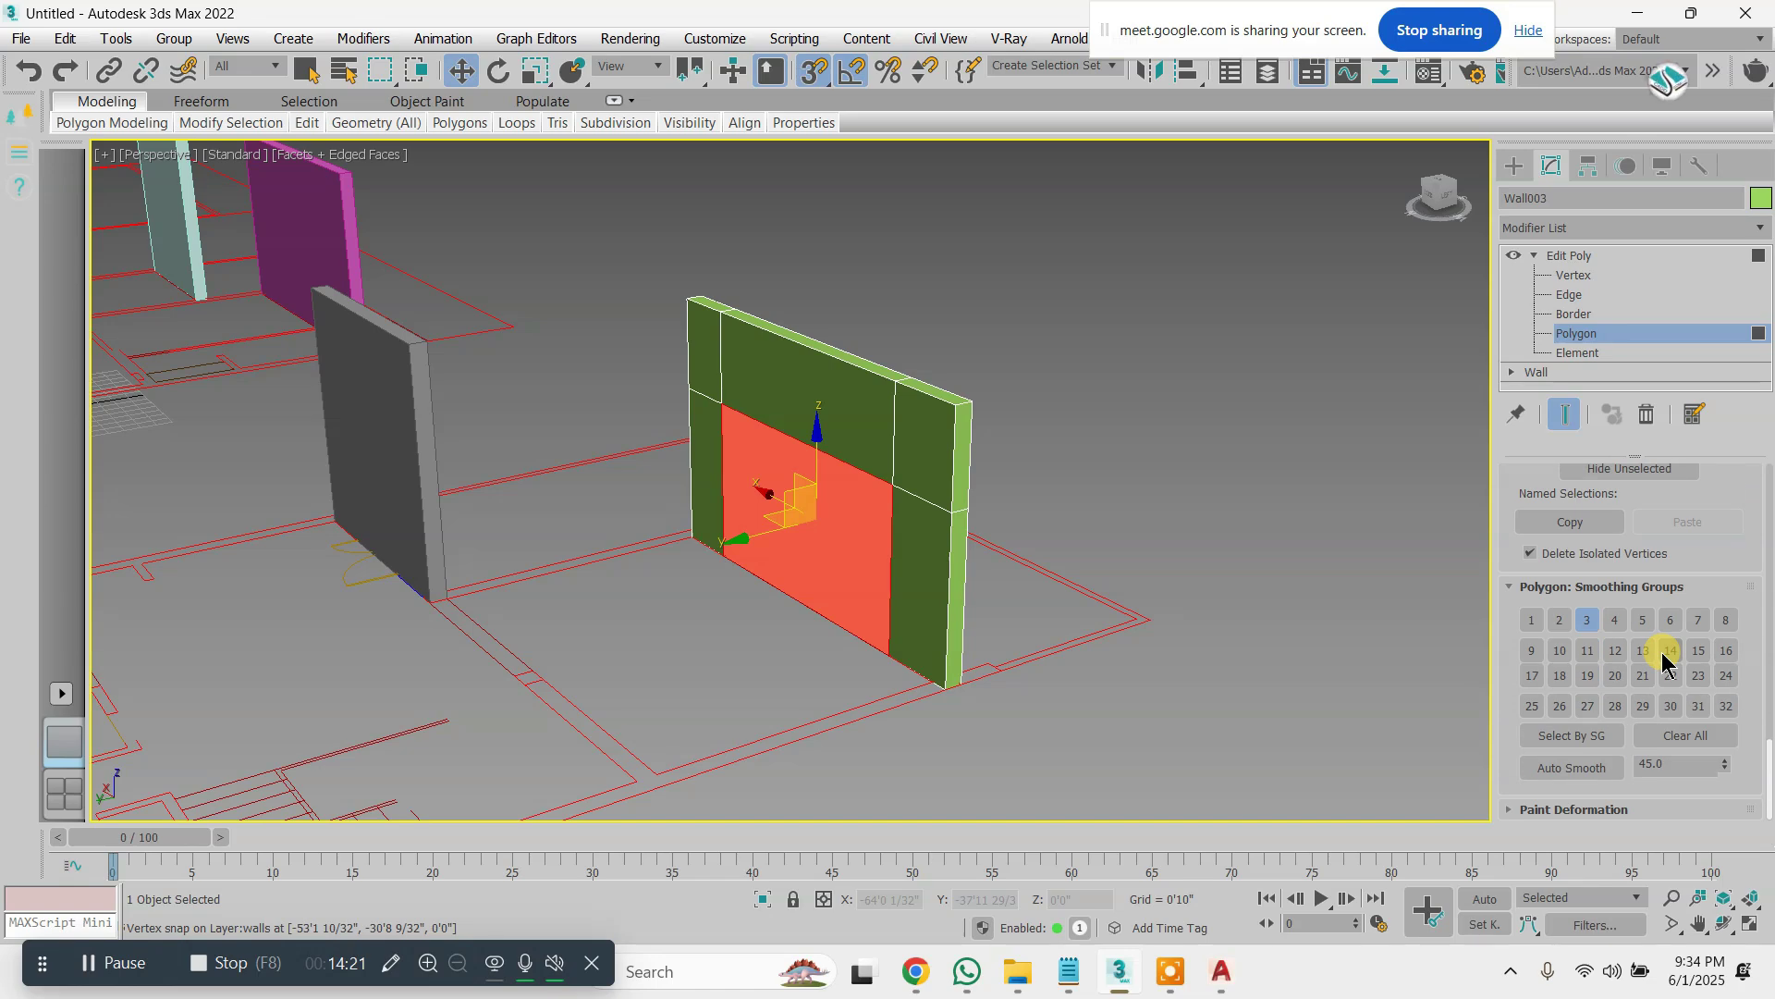
{"action": "scroll", "coordinate": [1662, 638], "scroll_direction": "up", "scroll_amount": 8}
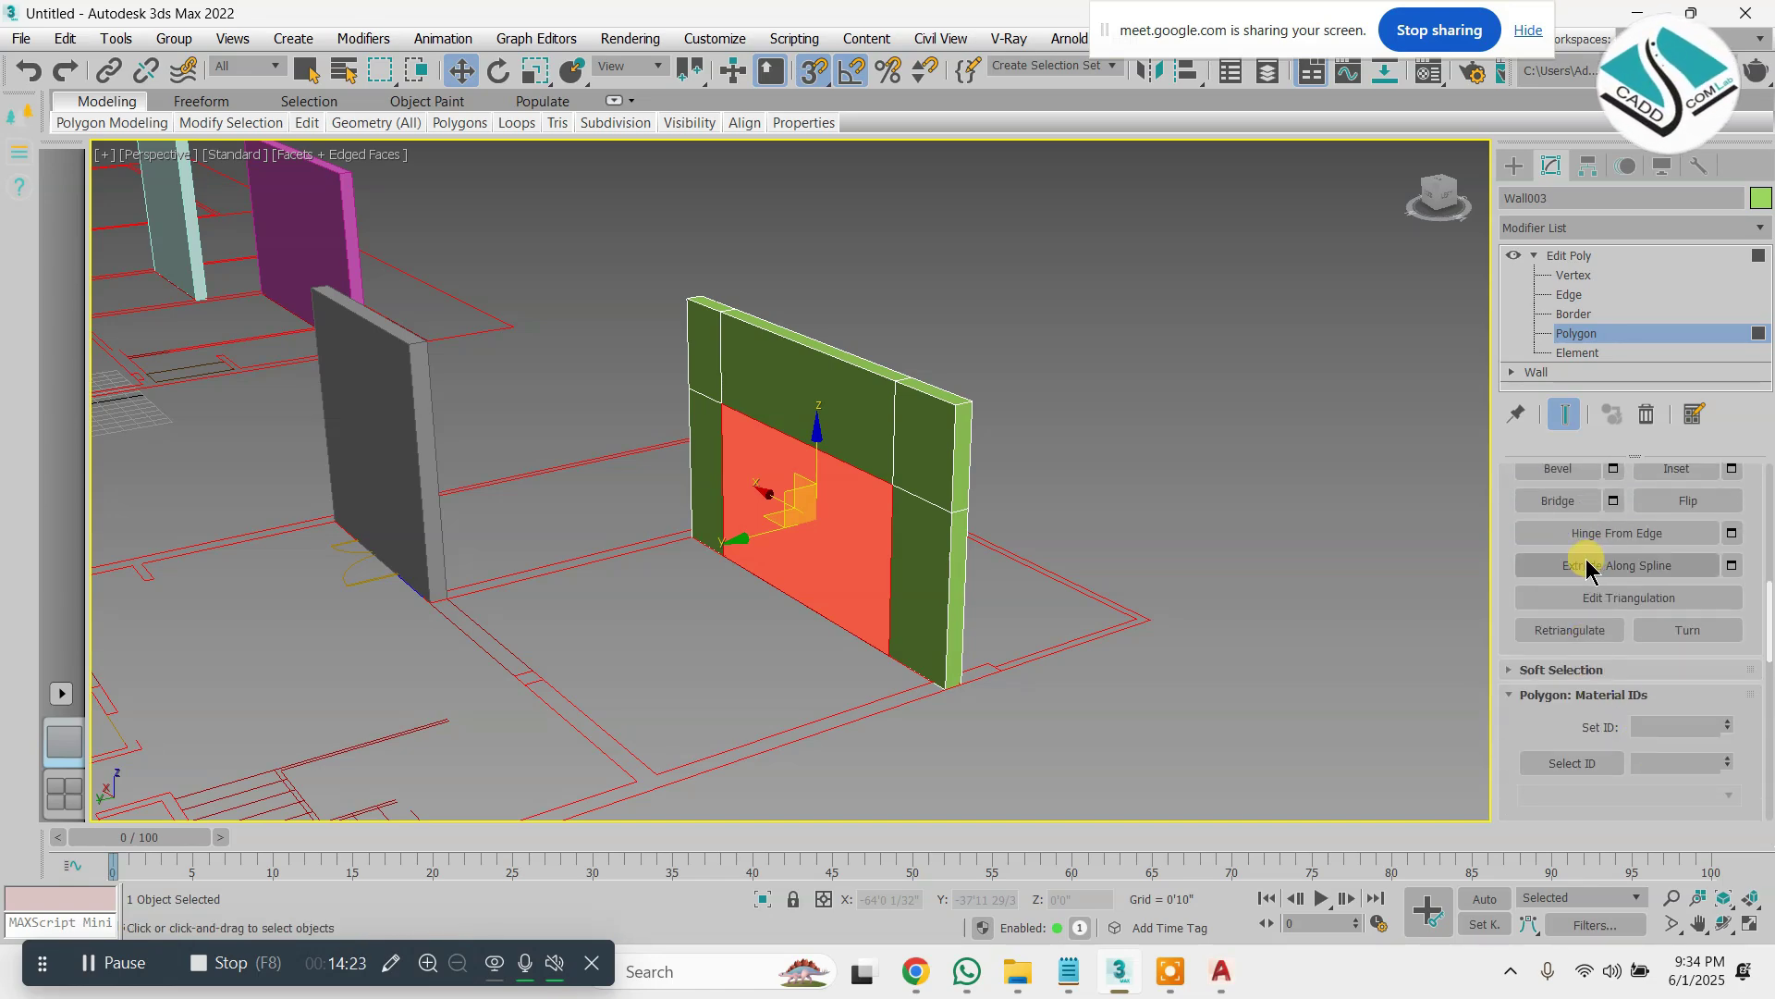
{"action": "scroll", "coordinate": [1587, 566], "scroll_direction": "up", "scroll_amount": 1}
{"action": "key", "text": "Delete"}
{"action": "middle_click_drag", "start_coordinate": [1190, 563], "coordinate": [960, 575], "text": "alt"}
Delete the remaining threshold polygon at the base of the green wall's door opening and leave polygon editing
{"action": "scroll", "coordinate": [959, 575], "scroll_direction": "up", "scroll_amount": 5}
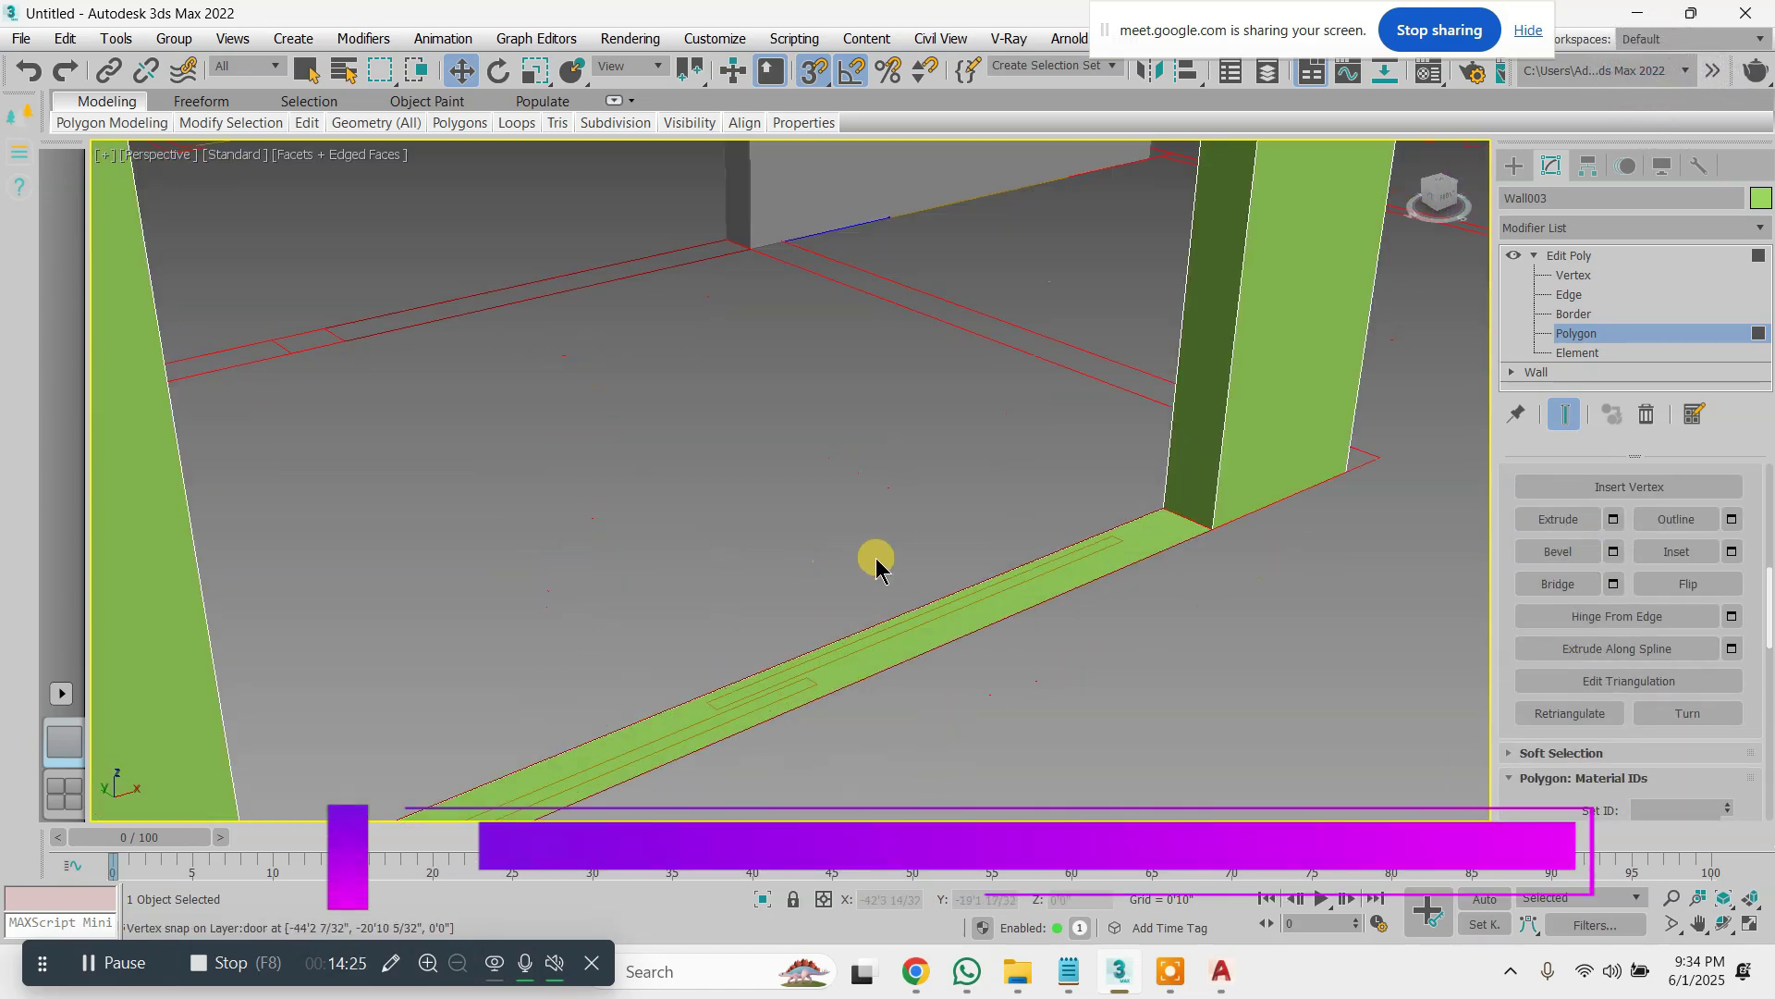
{"action": "left_click_drag", "start_coordinate": [1058, 452], "coordinate": [919, 692]}
{"action": "key", "text": "Delete"}
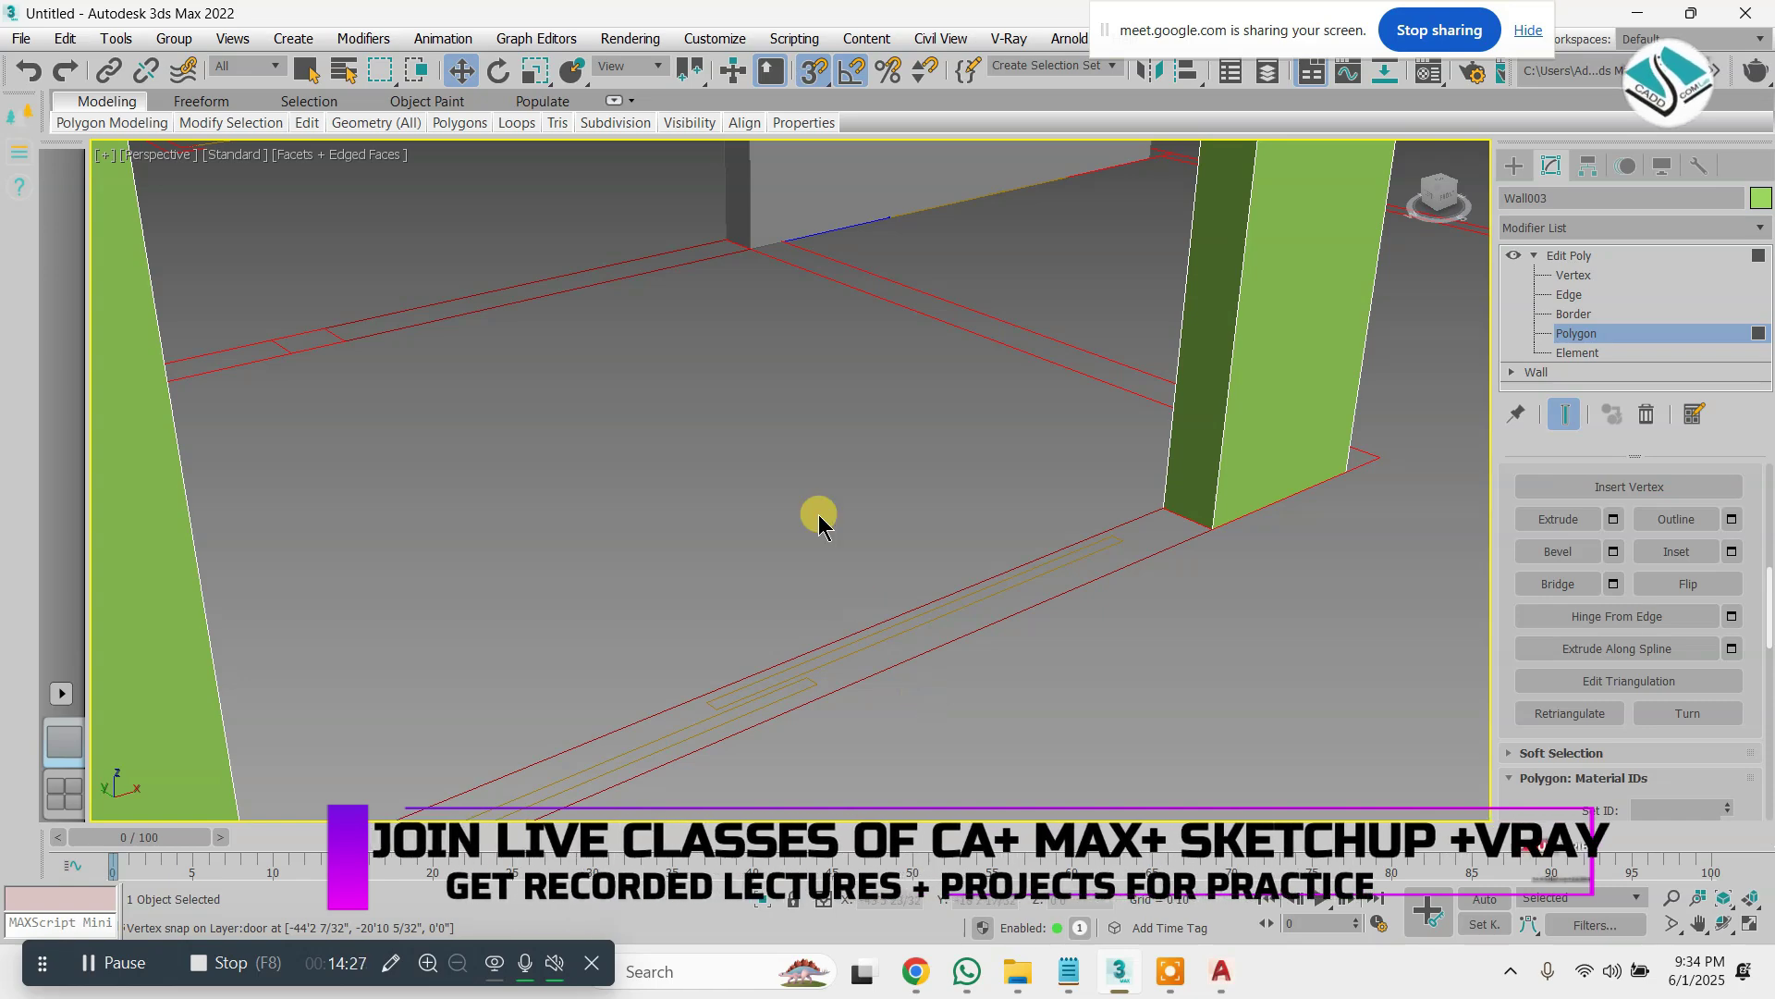
{"action": "scroll", "coordinate": [819, 523], "scroll_direction": "down", "scroll_amount": 6}
{"action": "middle_click_drag", "start_coordinate": [872, 567], "coordinate": [813, 555], "text": "alt"}
{"action": "left_click", "coordinate": [1514, 165]}
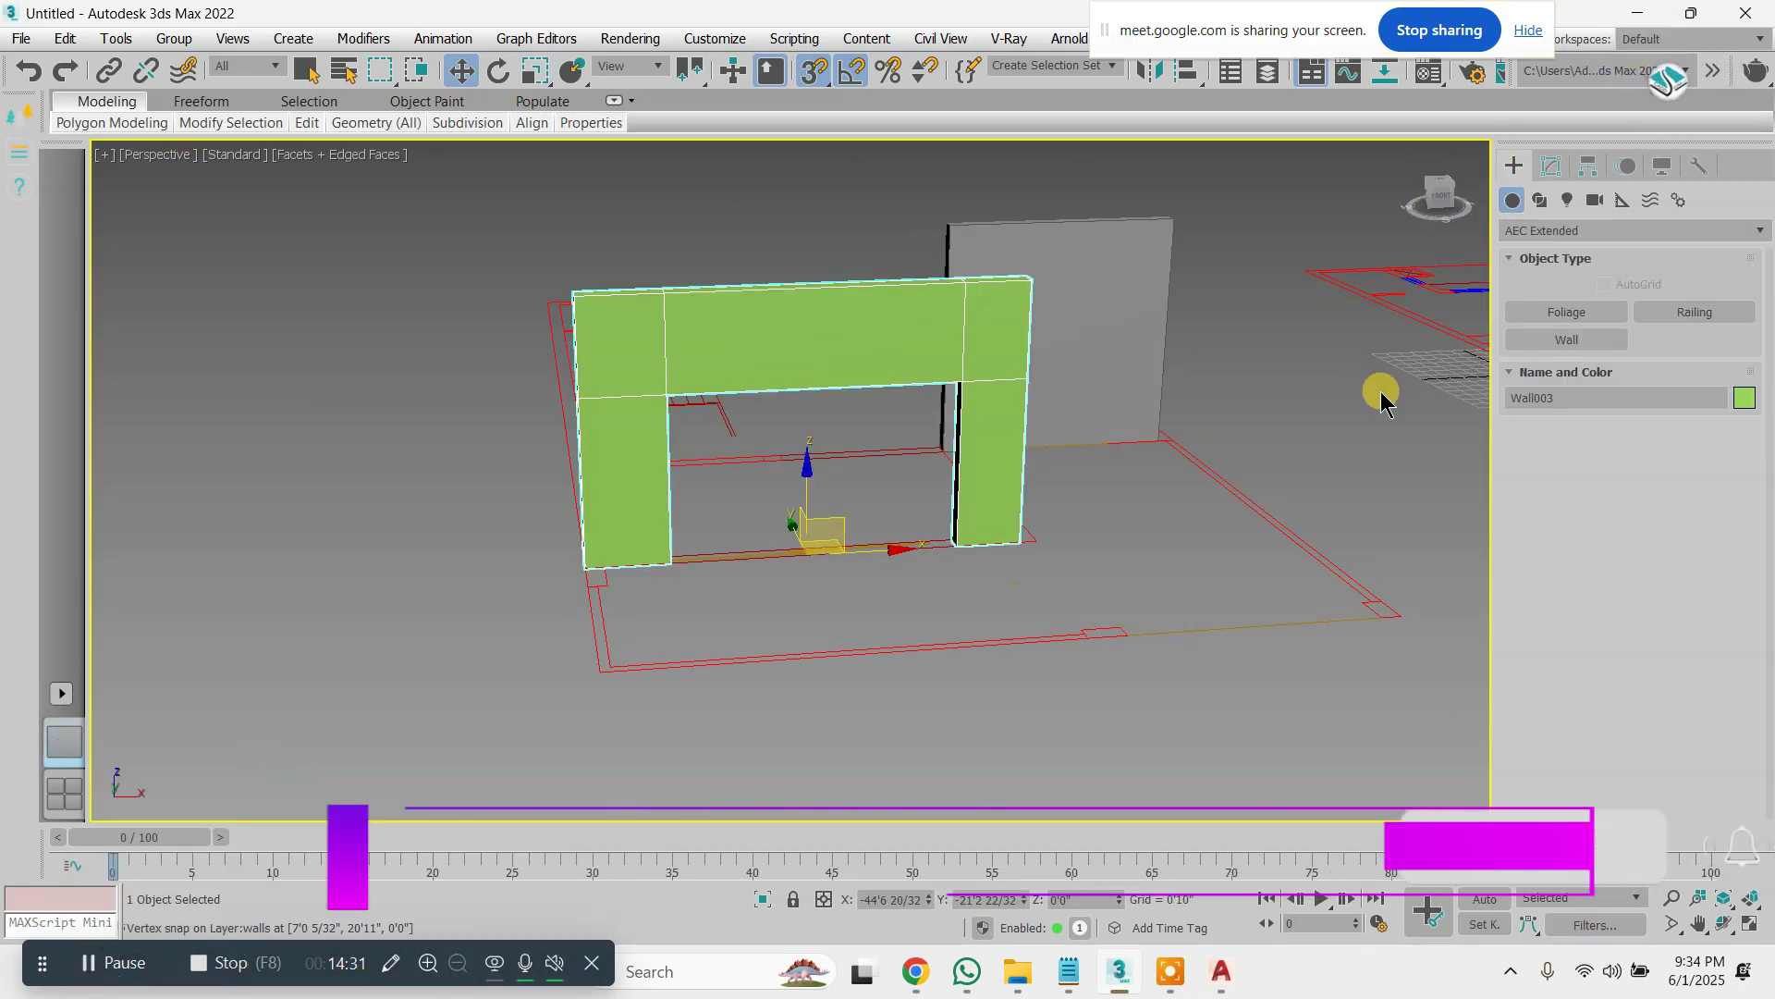
Add an Edit Poly modifier to the grey wall and enter its Edge level
{"action": "middle_click_drag", "start_coordinate": [1382, 393], "coordinate": [868, 448], "text": "alt"}
{"action": "scroll", "coordinate": [996, 341], "scroll_direction": "up", "scroll_amount": 3}
{"action": "left_click", "coordinate": [1002, 342]}
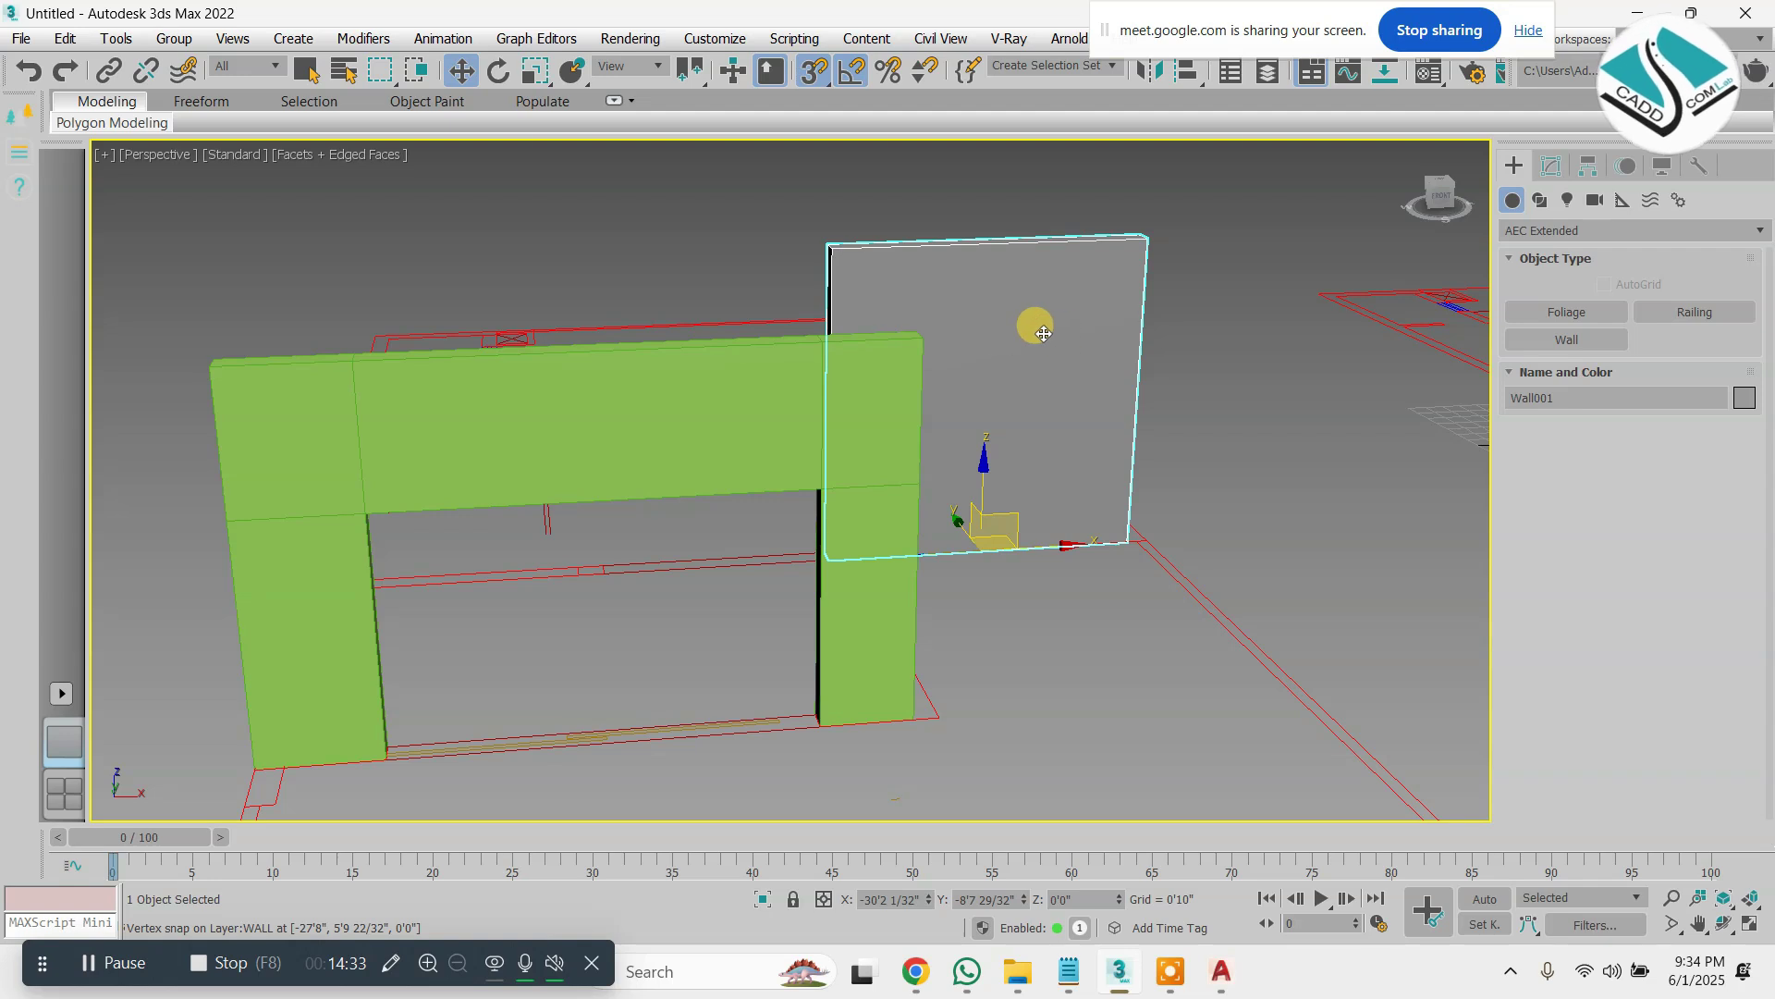
{"action": "scroll", "coordinate": [1116, 351], "scroll_direction": "up", "scroll_amount": 2}
{"action": "left_click", "coordinate": [1552, 165]}
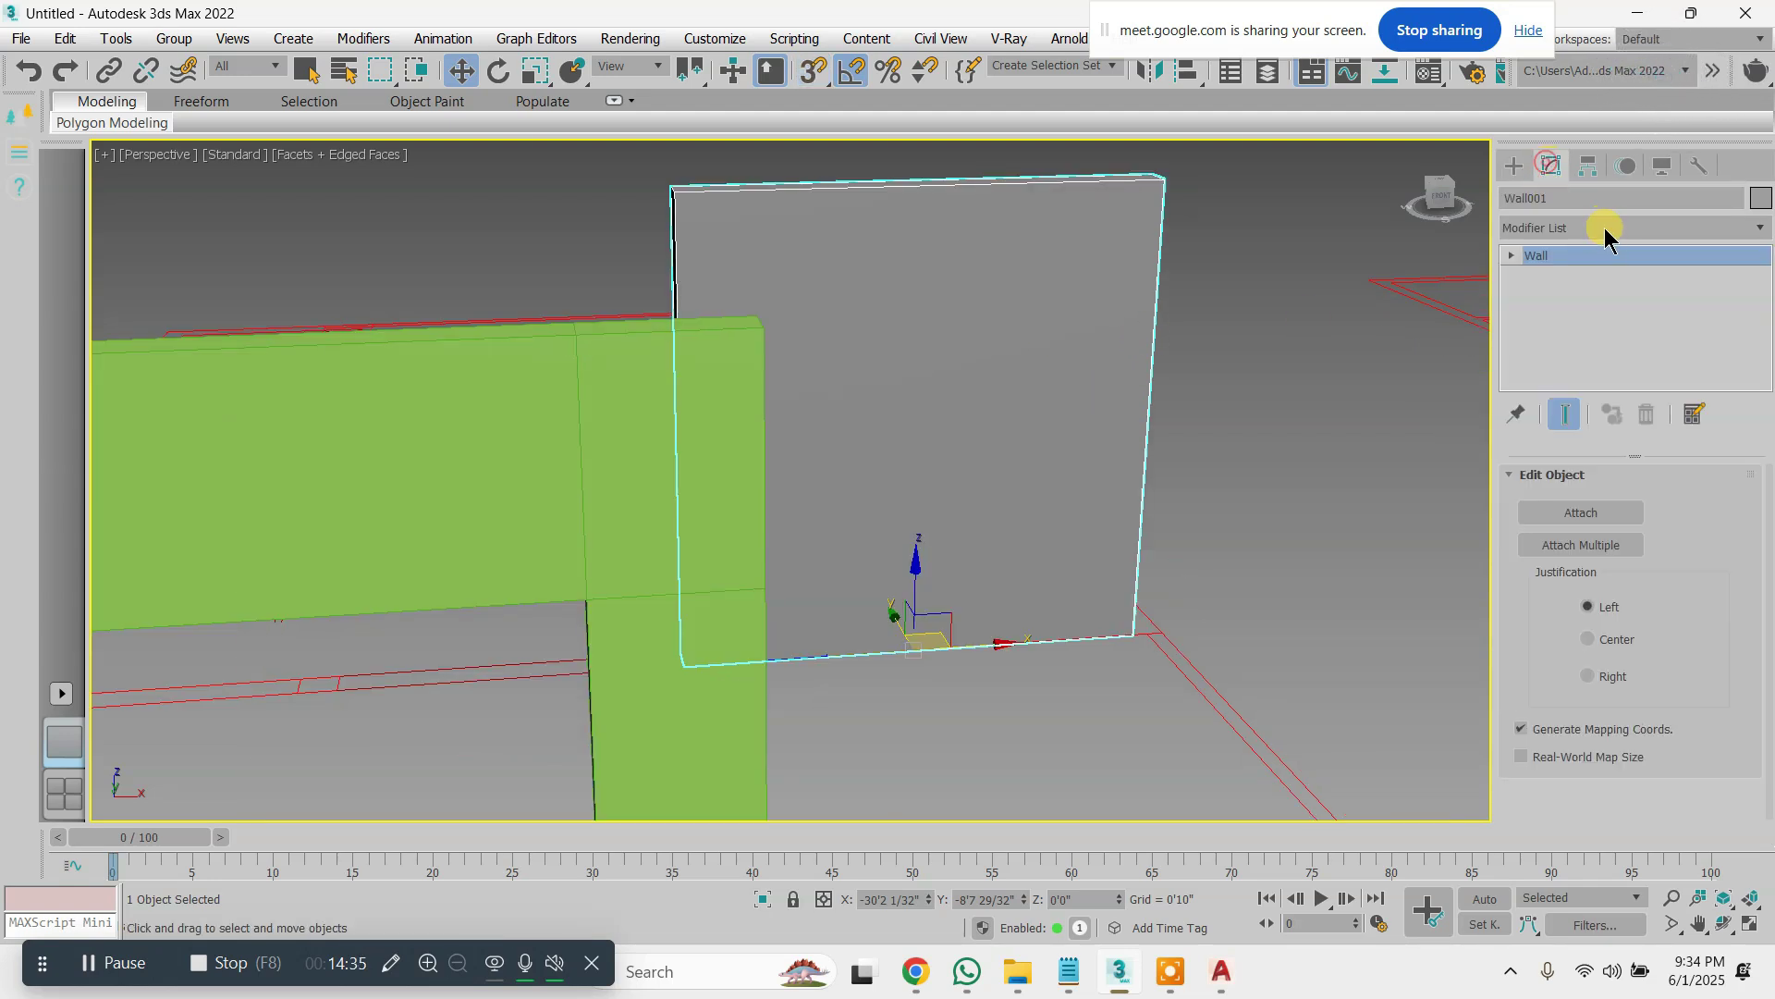
{"action": "left_click", "coordinate": [1606, 227]}
{"action": "key", "text": "e"}
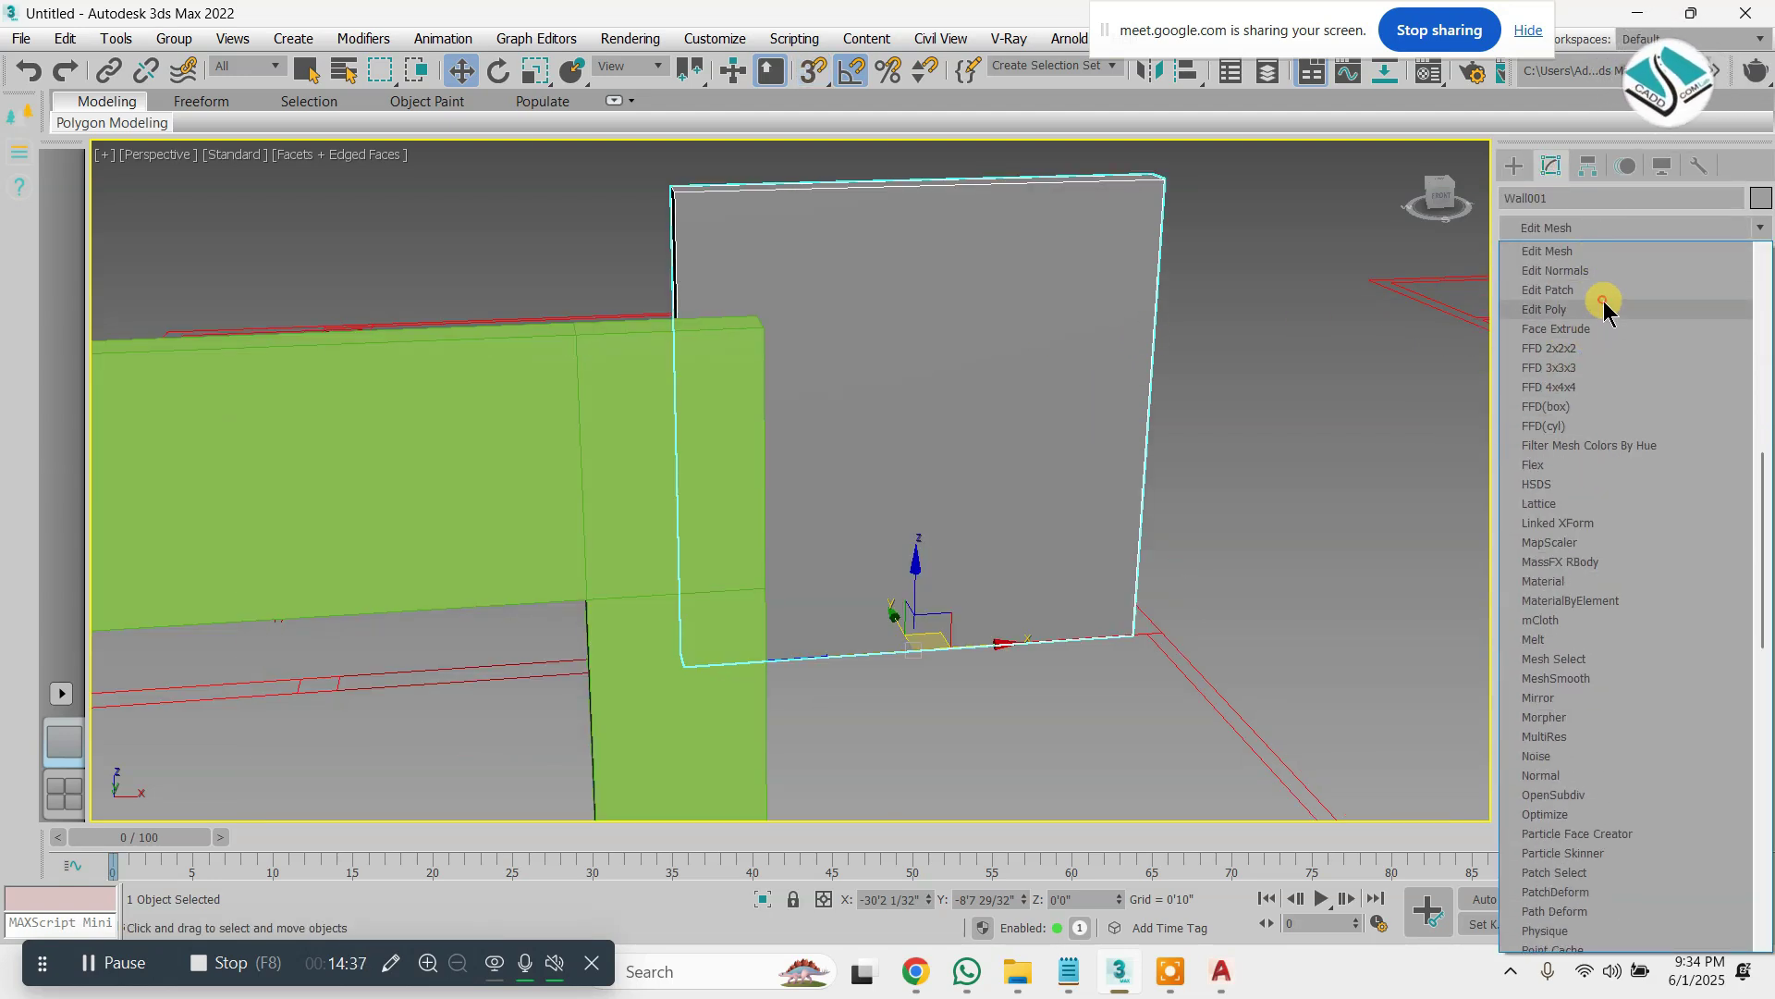
{"action": "left_click", "coordinate": [1562, 309]}
{"action": "left_click", "coordinate": [1534, 255]}
{"action": "left_click", "coordinate": [1579, 294]}
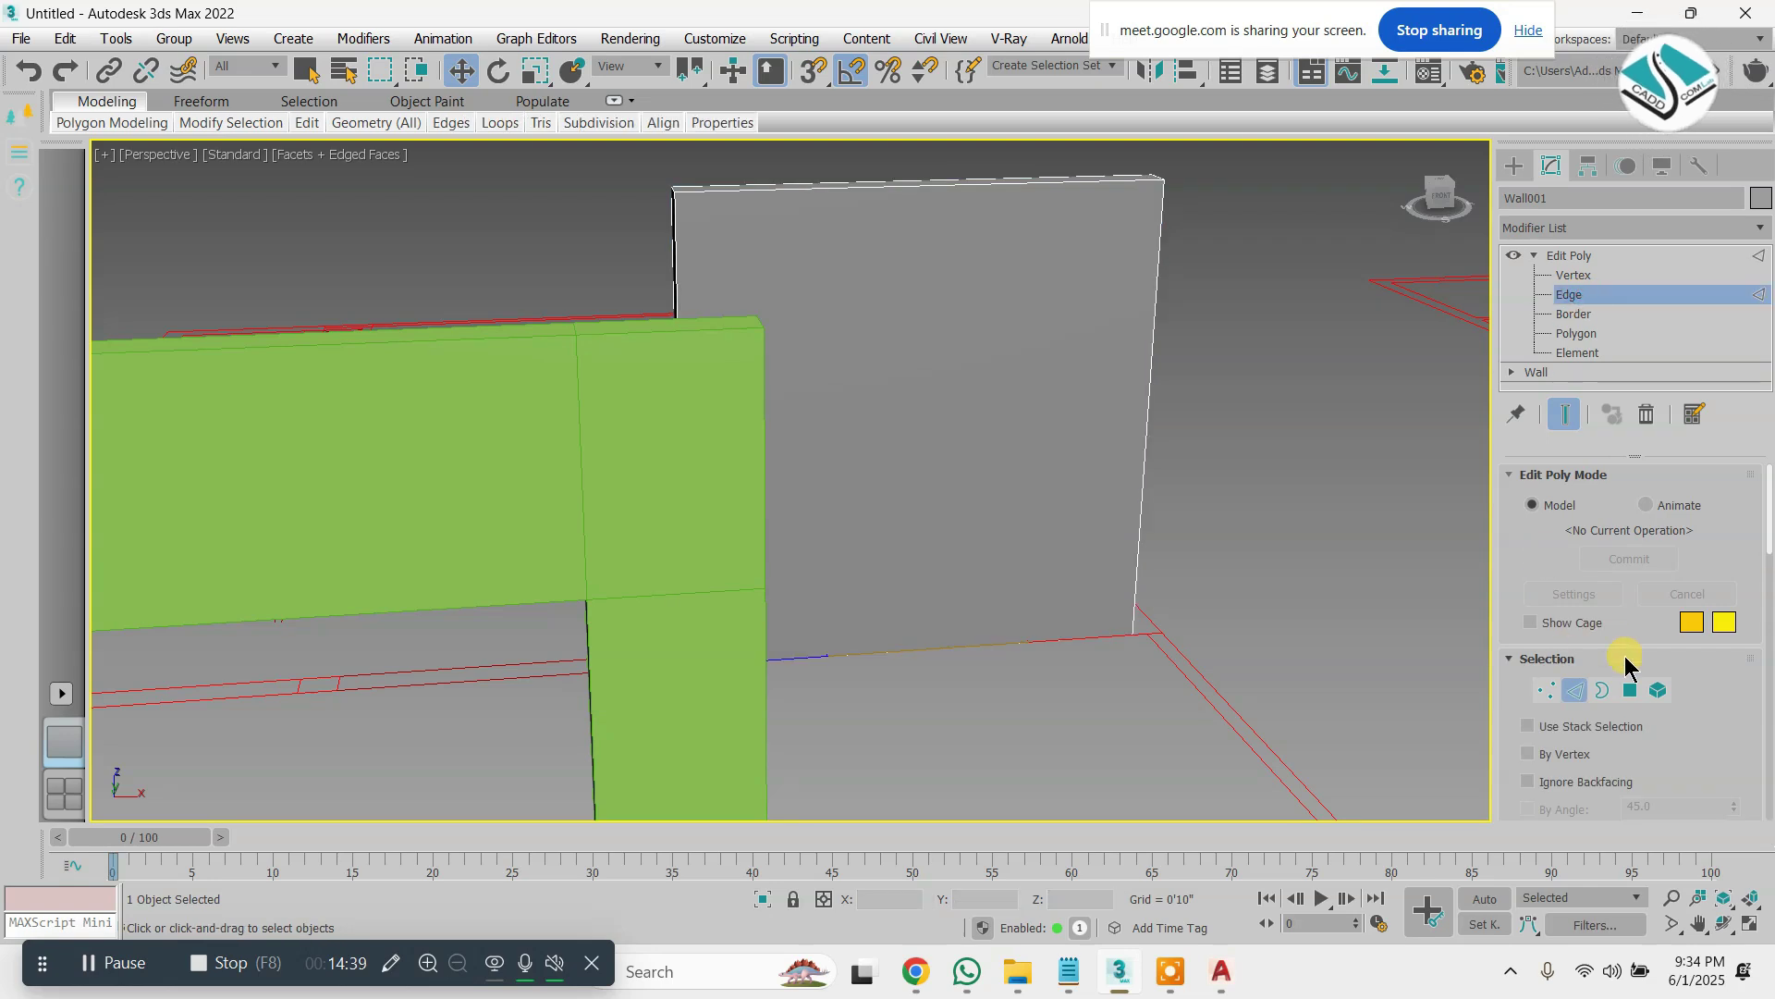
Slice the grey wall horizontally with the slice plane at a height of 7'0"
{"action": "scroll", "coordinate": [1622, 648], "scroll_direction": "down", "scroll_amount": 5}
{"action": "scroll", "coordinate": [1630, 641], "scroll_direction": "down", "scroll_amount": 2}
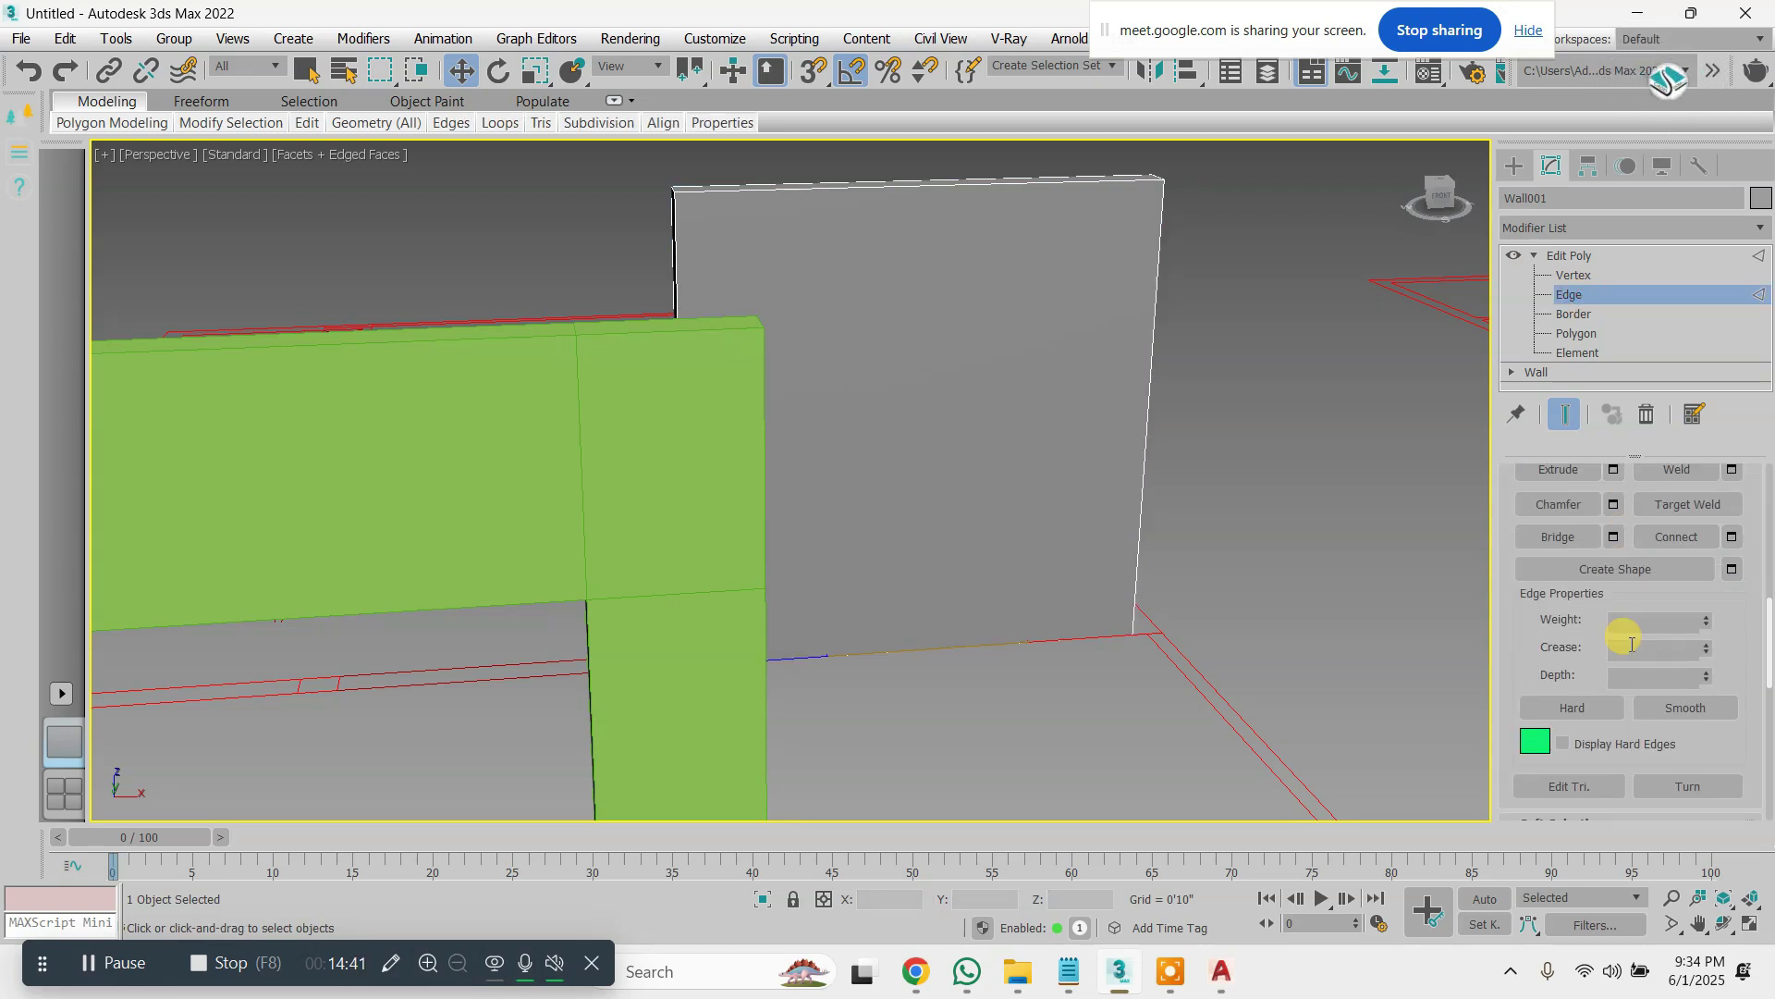
{"action": "scroll", "coordinate": [1581, 684], "scroll_direction": "down", "scroll_amount": 8}
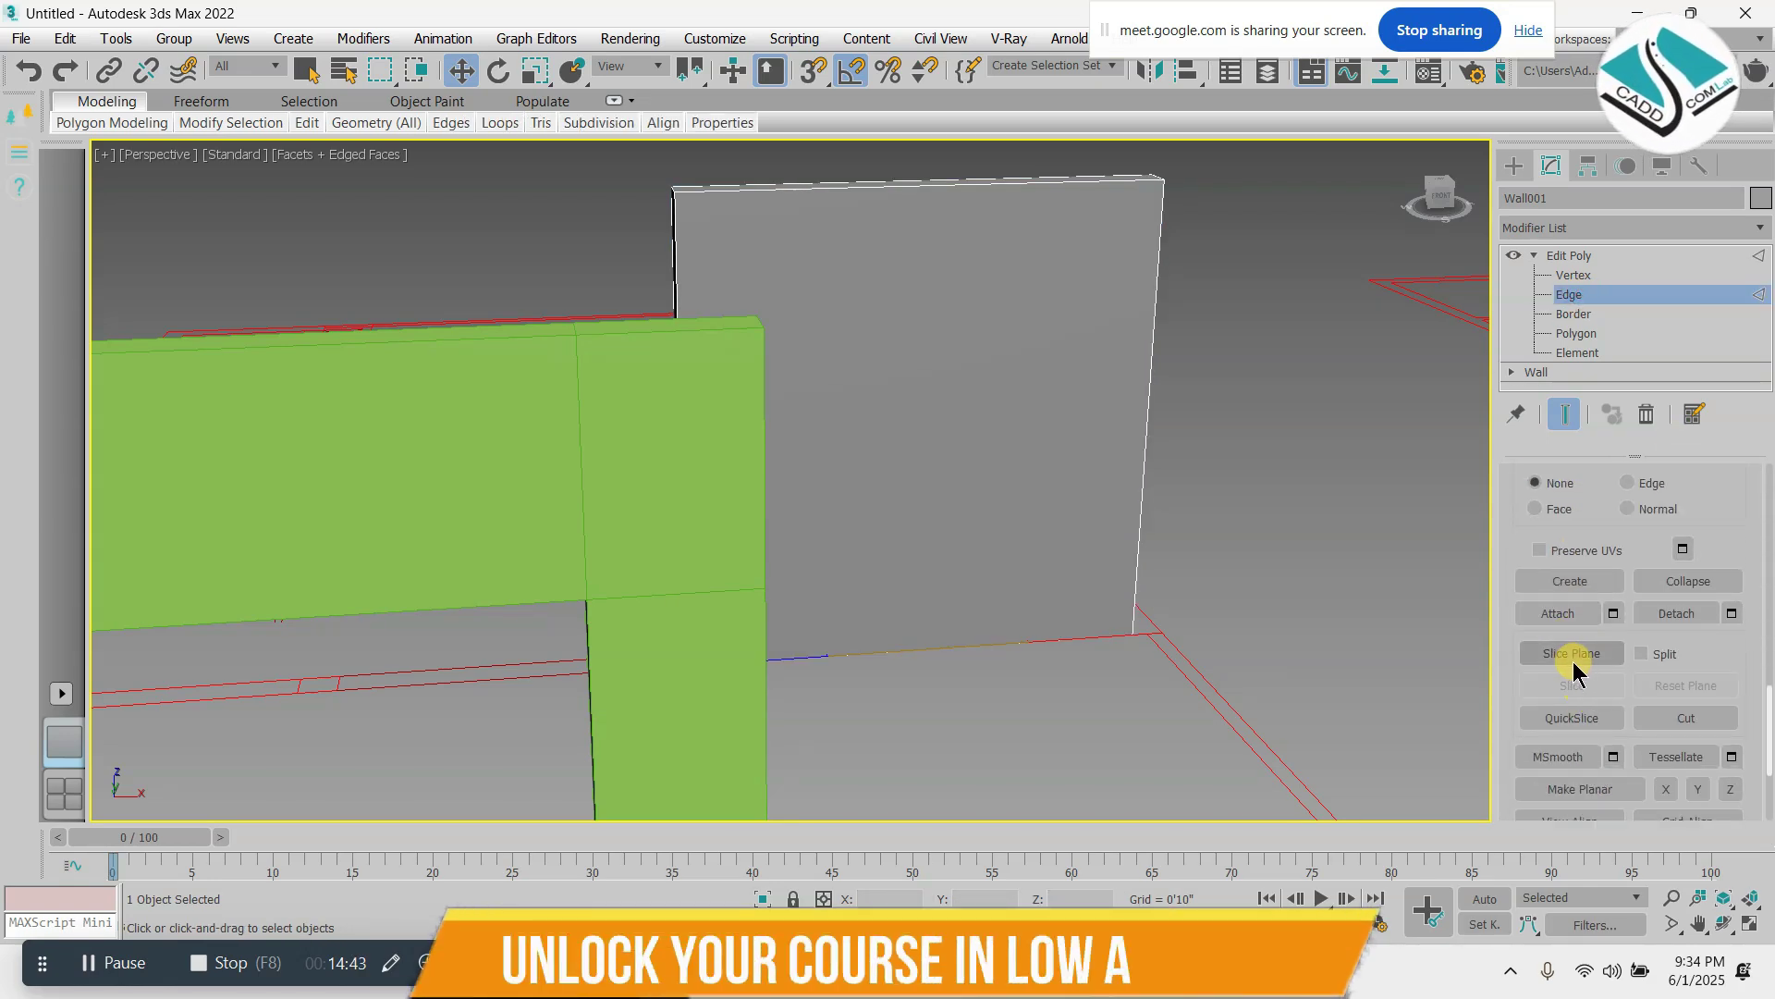
{"action": "left_click", "coordinate": [1572, 653]}
{"action": "middle_click_drag", "start_coordinate": [1136, 472], "coordinate": [1062, 459], "text": "alt"}
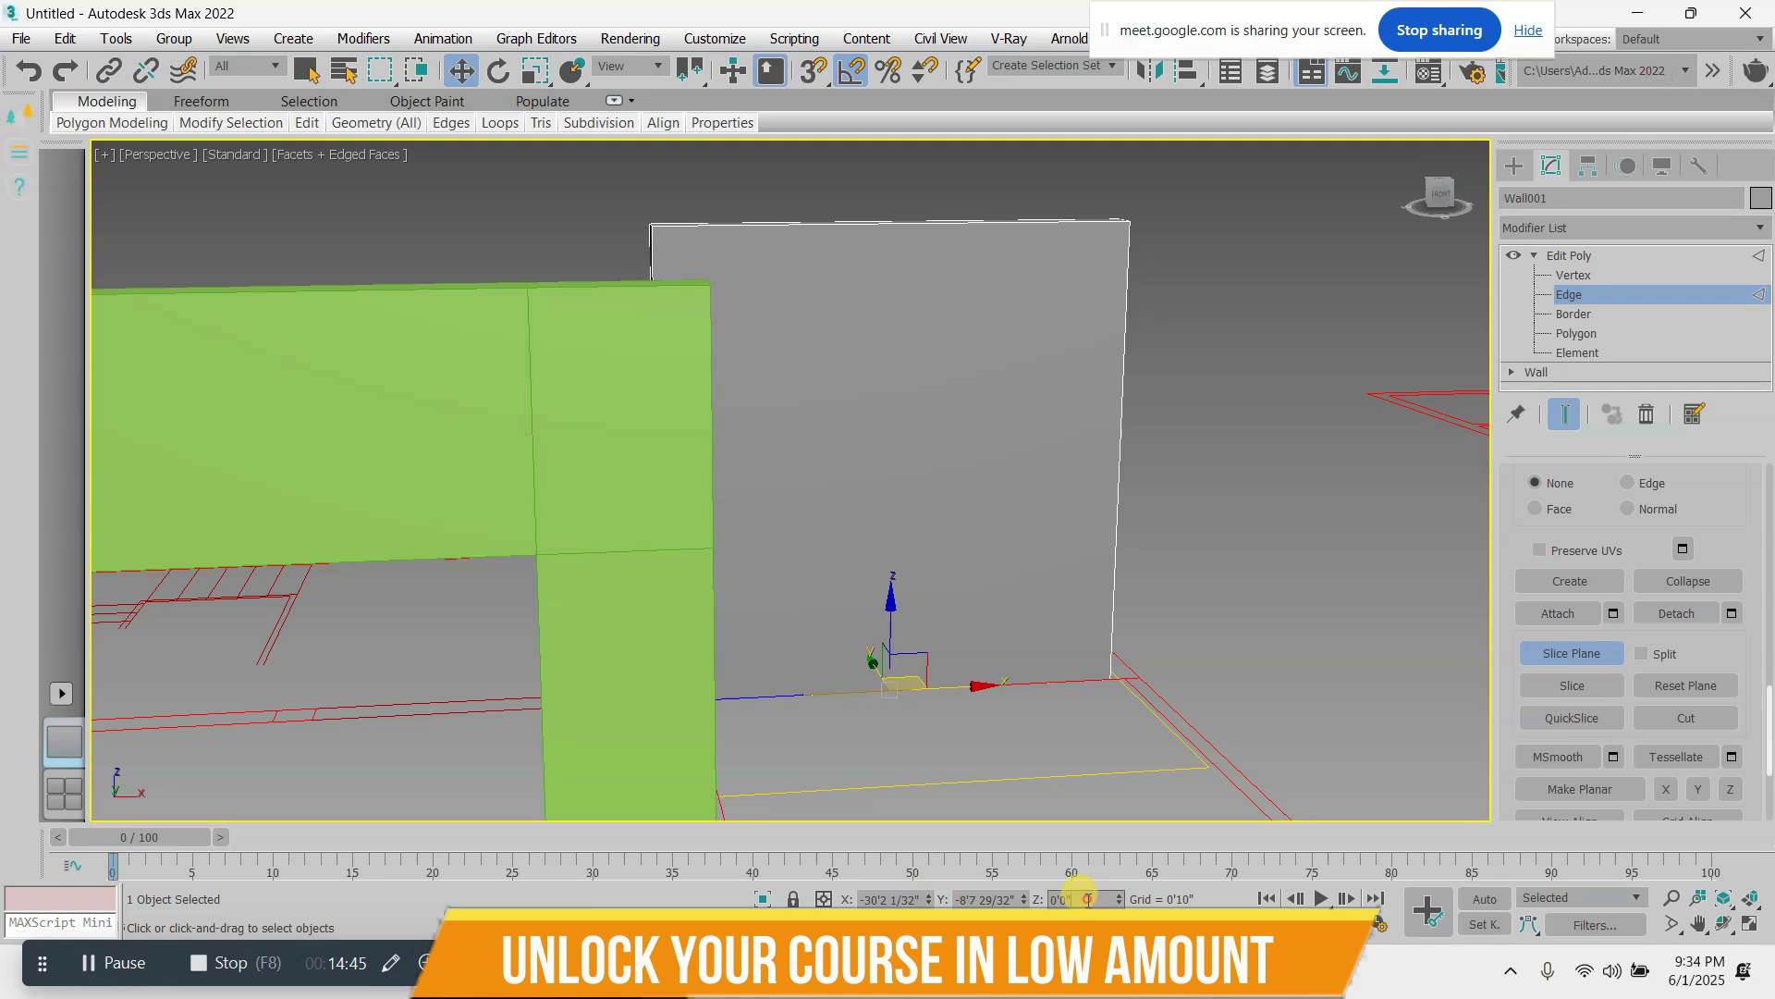
{"action": "type", "text": "7"}
{"action": "key", "text": "Return"}
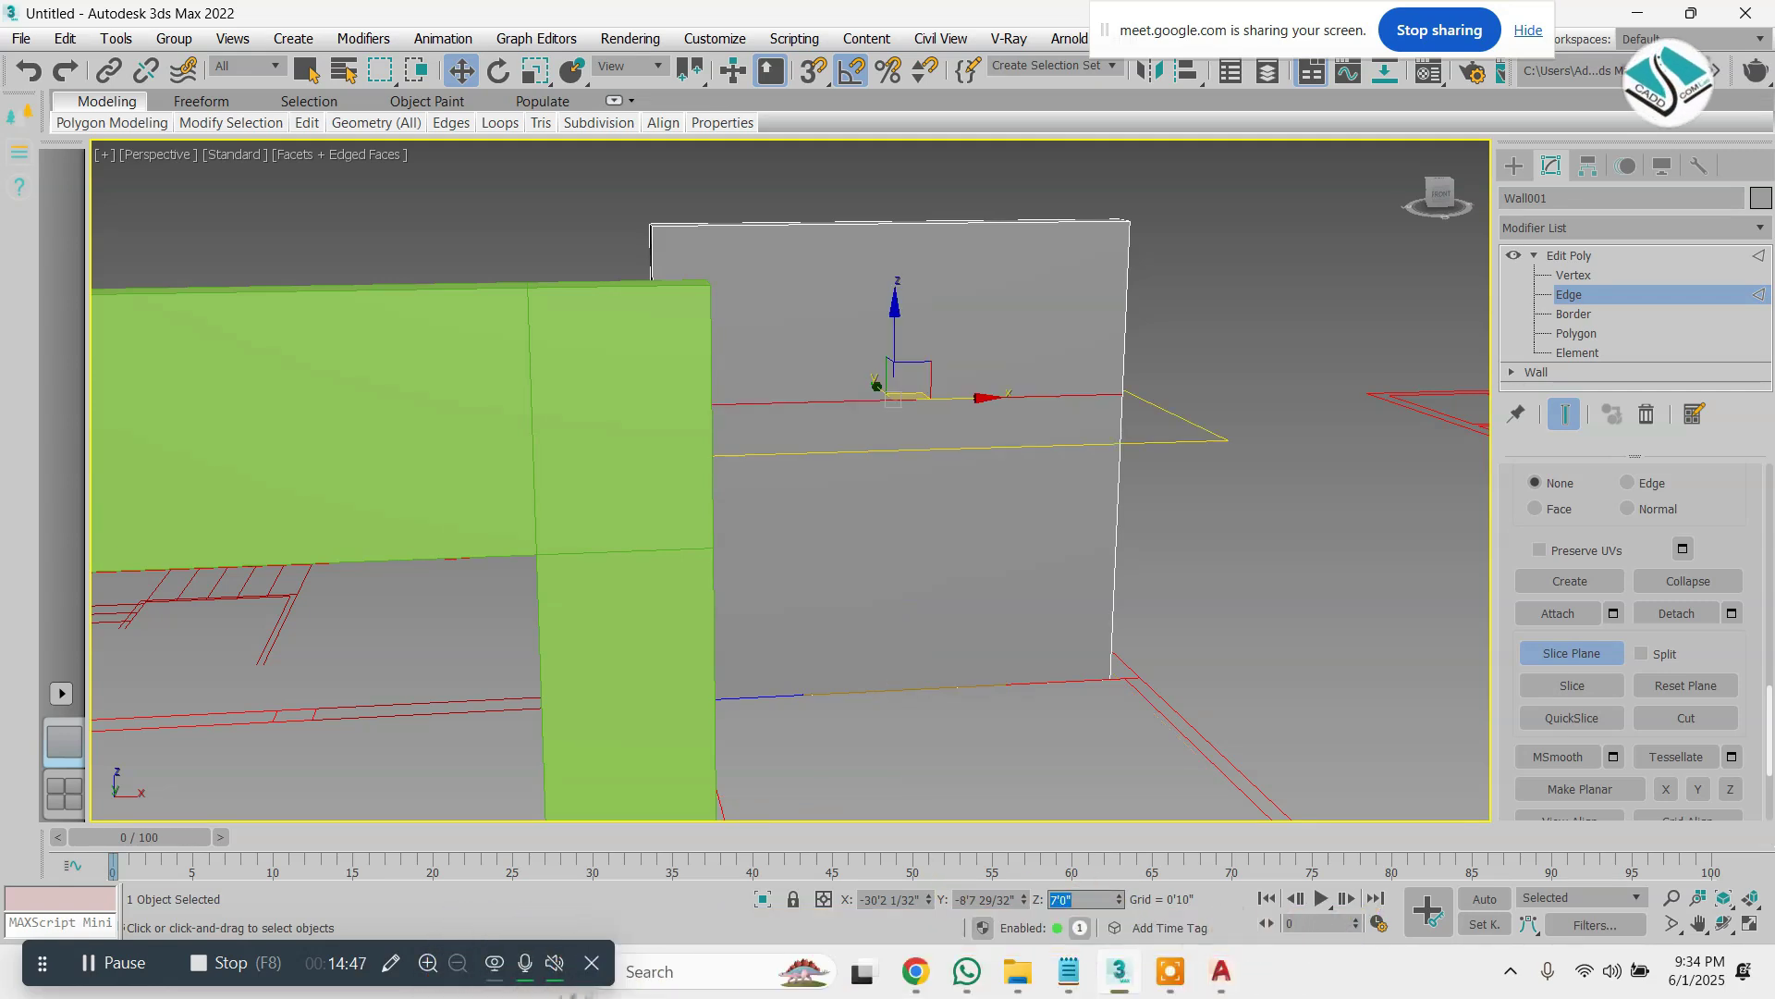
{"action": "left_click", "coordinate": [1573, 688]}
In the Front view, rotate the grey wall's slice plane 90 degrees to vertical
{"action": "key", "text": "alt+w"}
{"action": "left_click", "coordinate": [658, 495]}
{"action": "key", "text": "alt+w"}
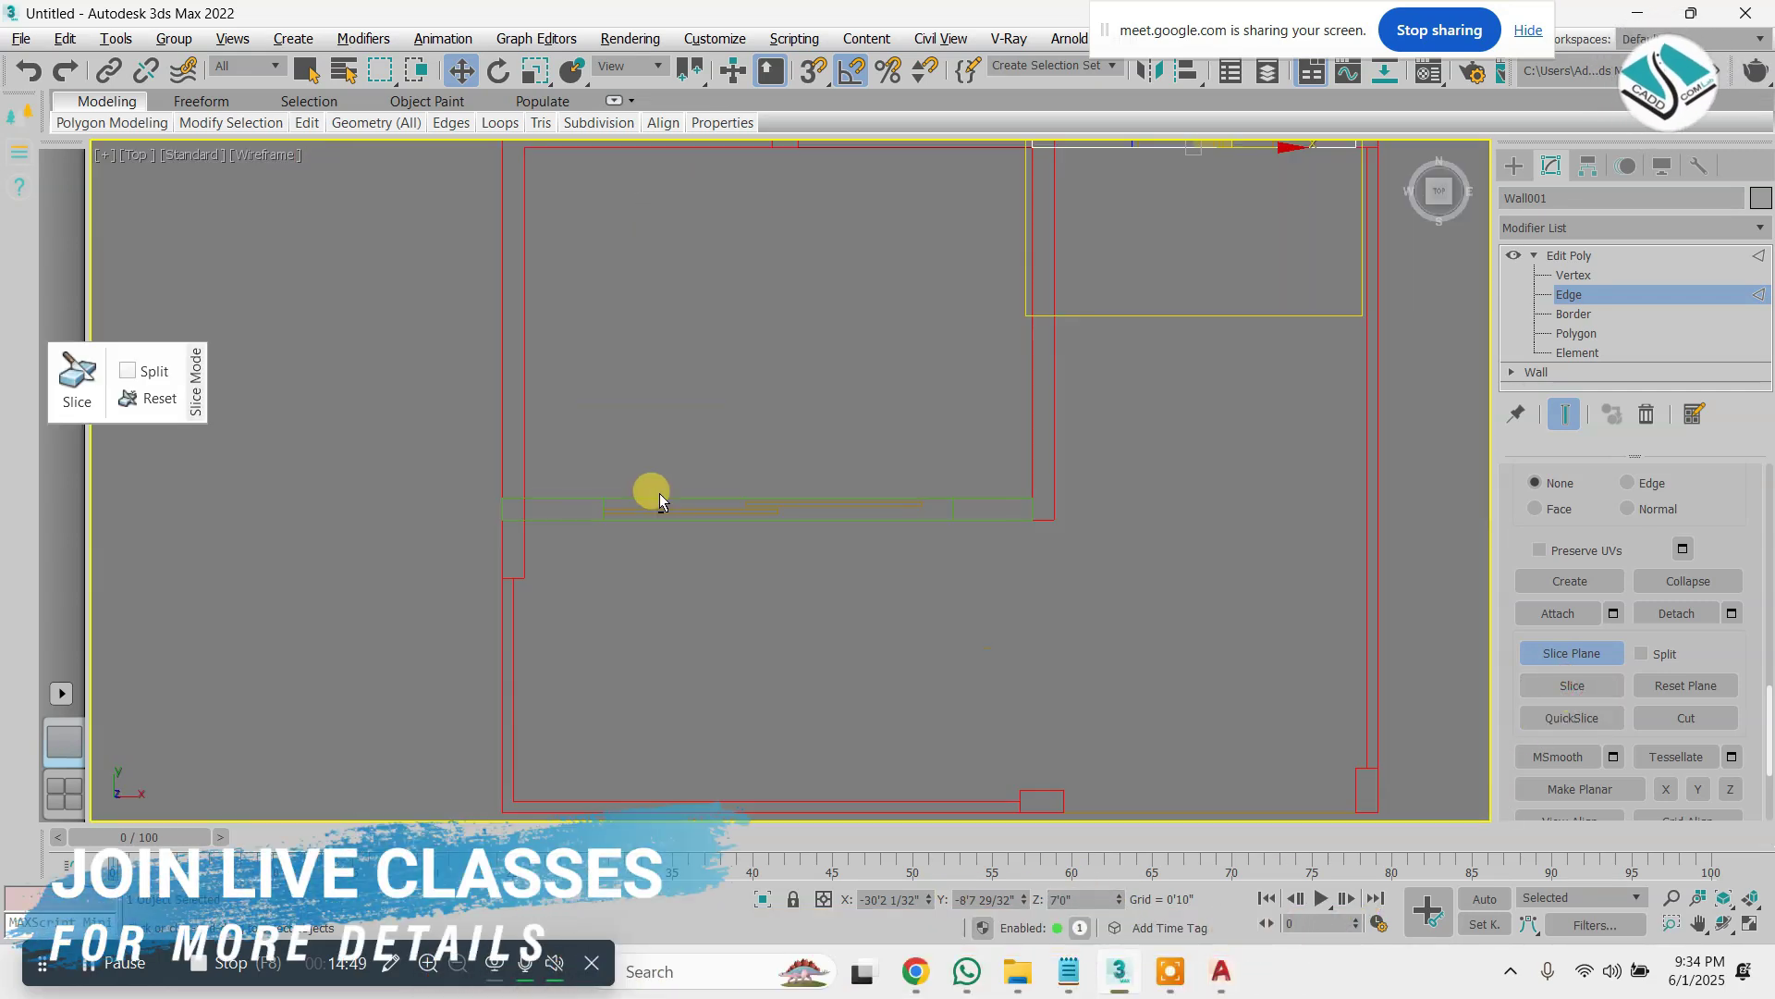
{"action": "key", "text": "f"}
{"action": "key", "text": "e"}
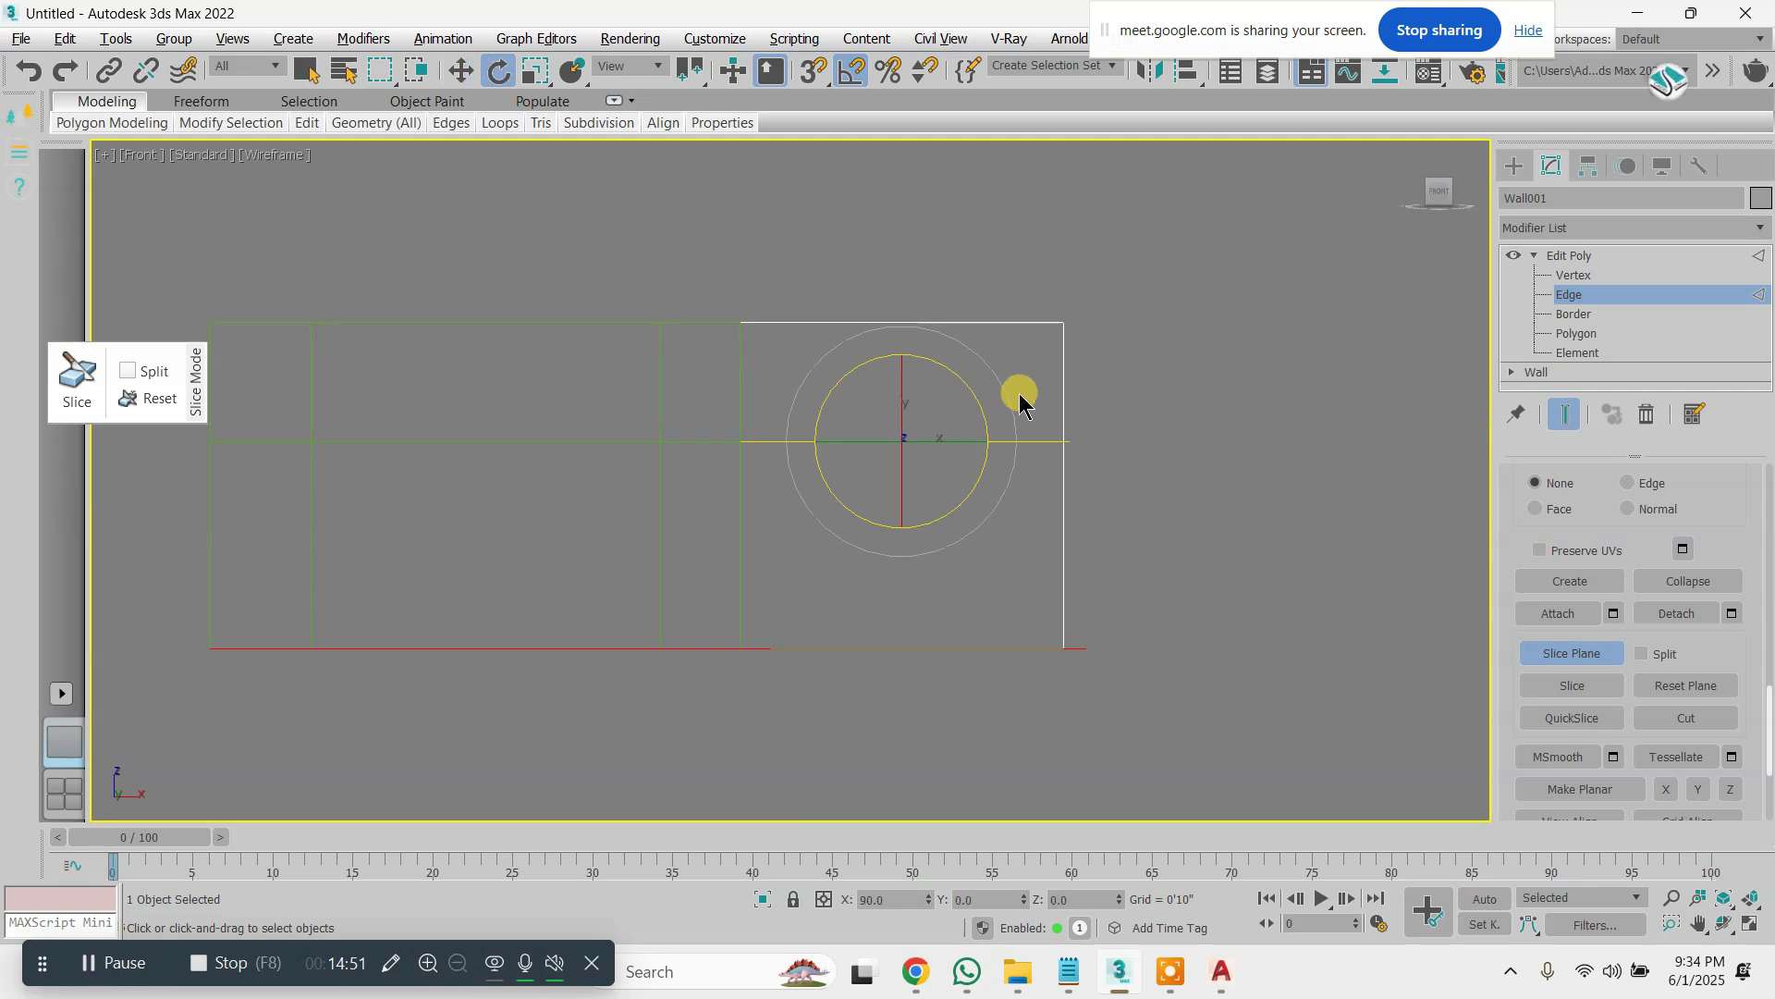
{"action": "key", "text": "w"}
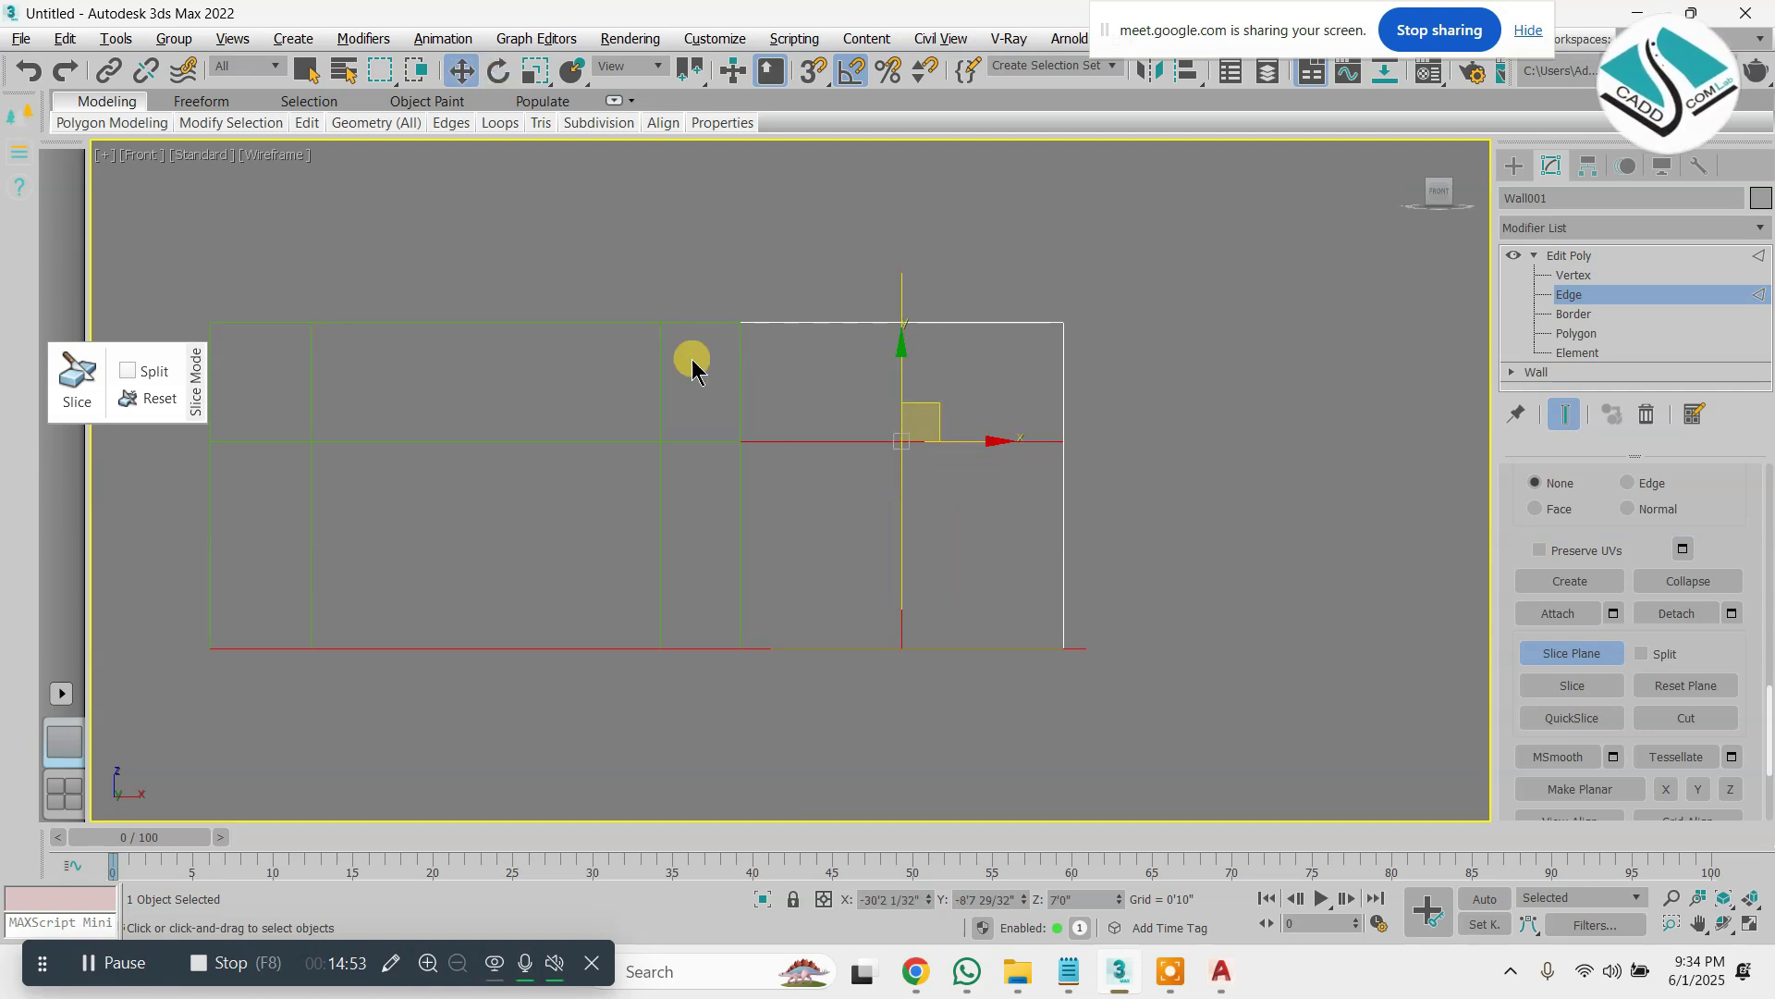
In the Top view with vertex snapping, slice the grey wall at both edges of the door opening and exit slicing
{"action": "key", "text": "alt+w"}
{"action": "key", "text": "alt+w"}
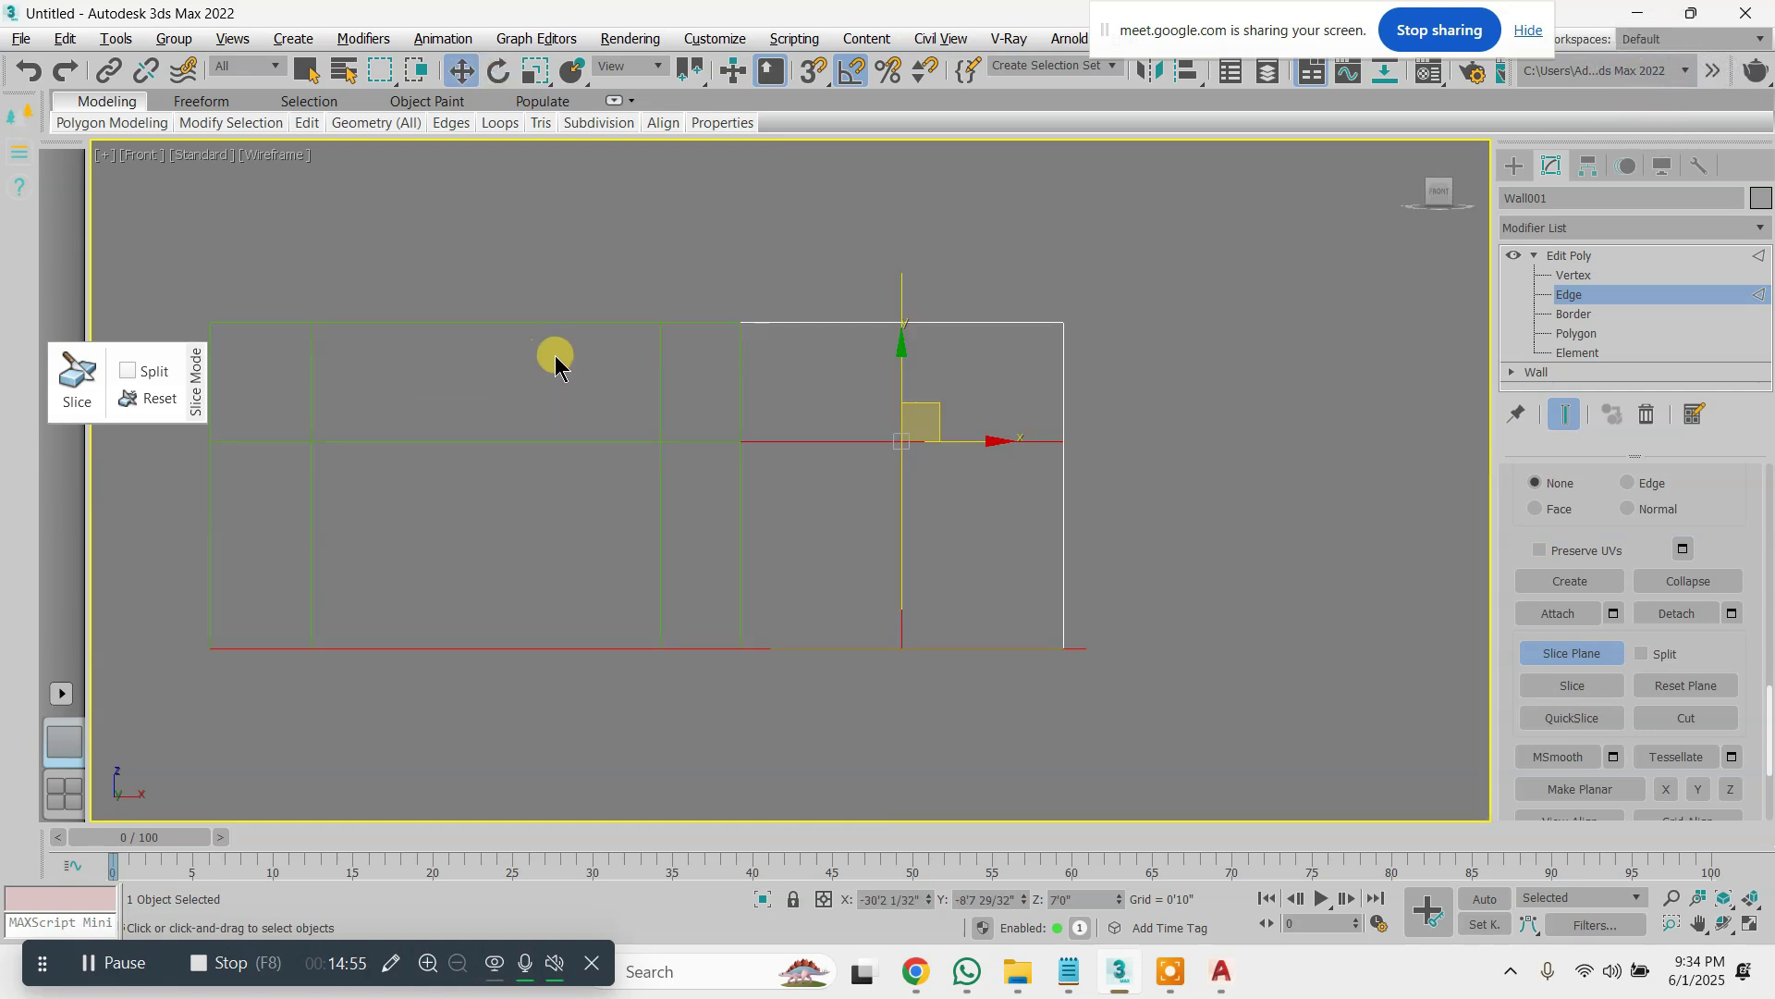
{"action": "key", "text": "t"}
{"action": "scroll", "coordinate": [860, 475], "scroll_direction": "down", "scroll_amount": 3}
{"action": "scroll", "coordinate": [1085, 275], "scroll_direction": "up", "scroll_amount": 5}
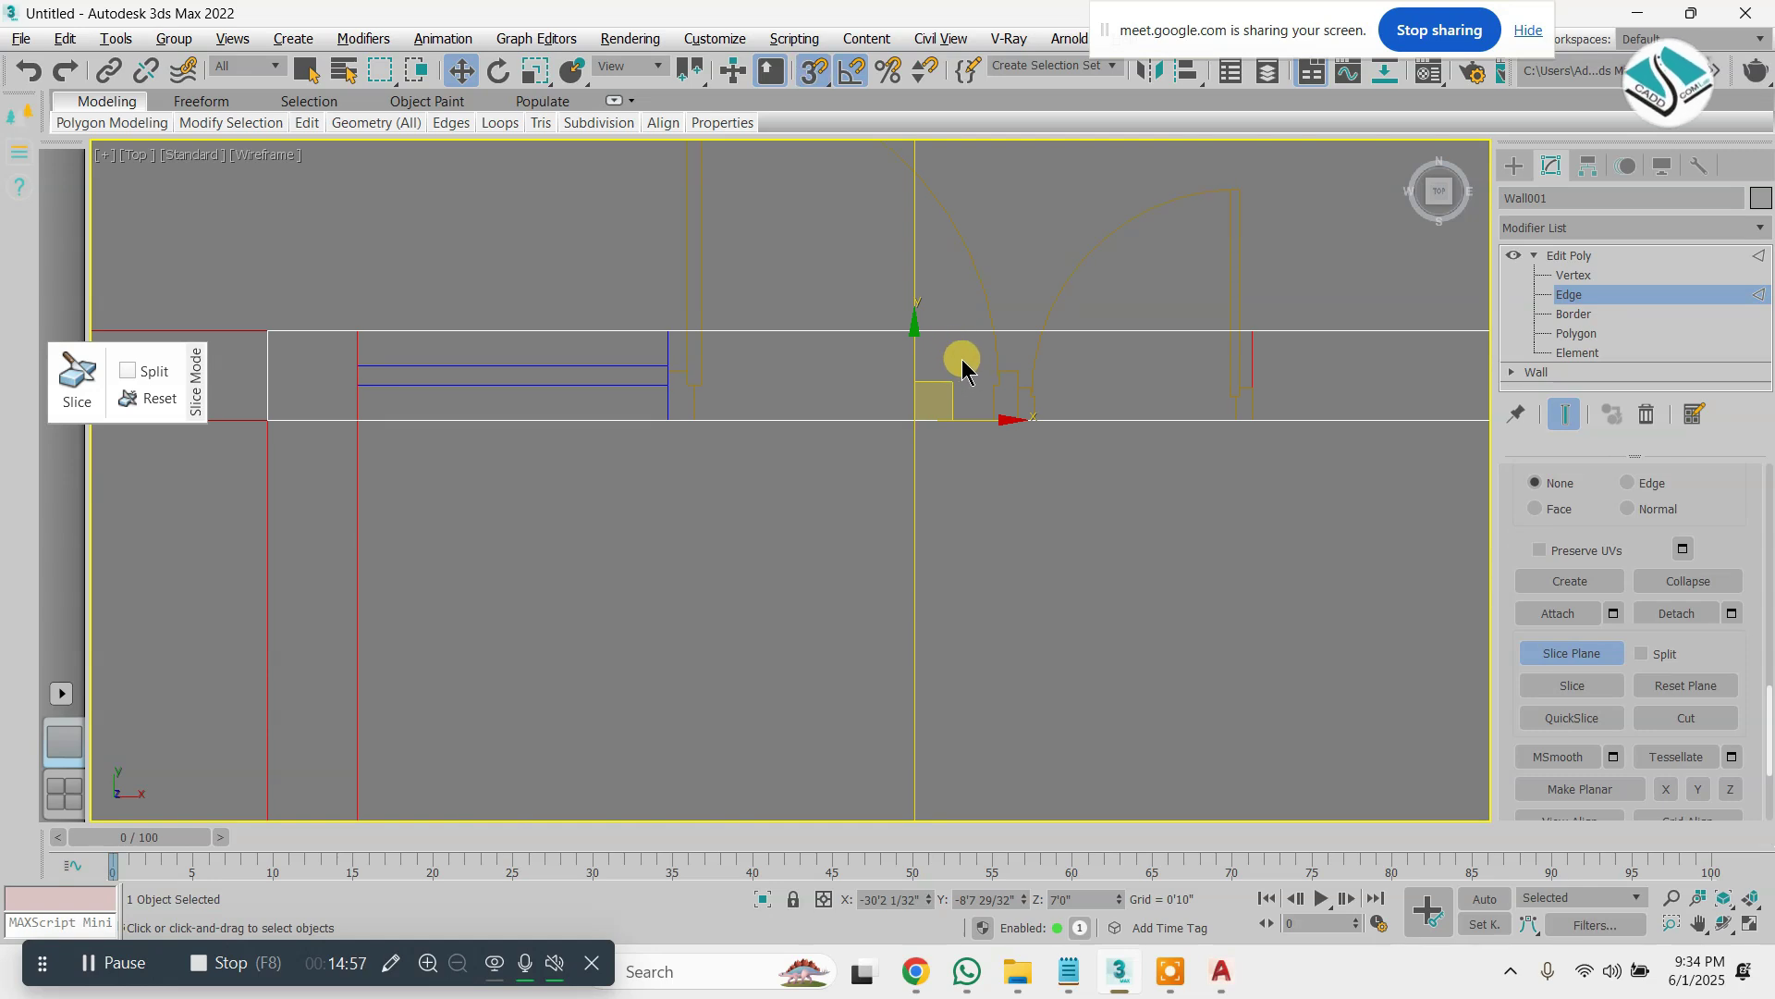
{"action": "left_click_drag", "start_coordinate": [949, 380], "coordinate": [878, 417]}
{"action": "key", "text": "s"}
{"action": "left_click", "coordinate": [1563, 692]}
{"action": "scroll", "coordinate": [544, 471], "scroll_direction": "down", "scroll_amount": 3}
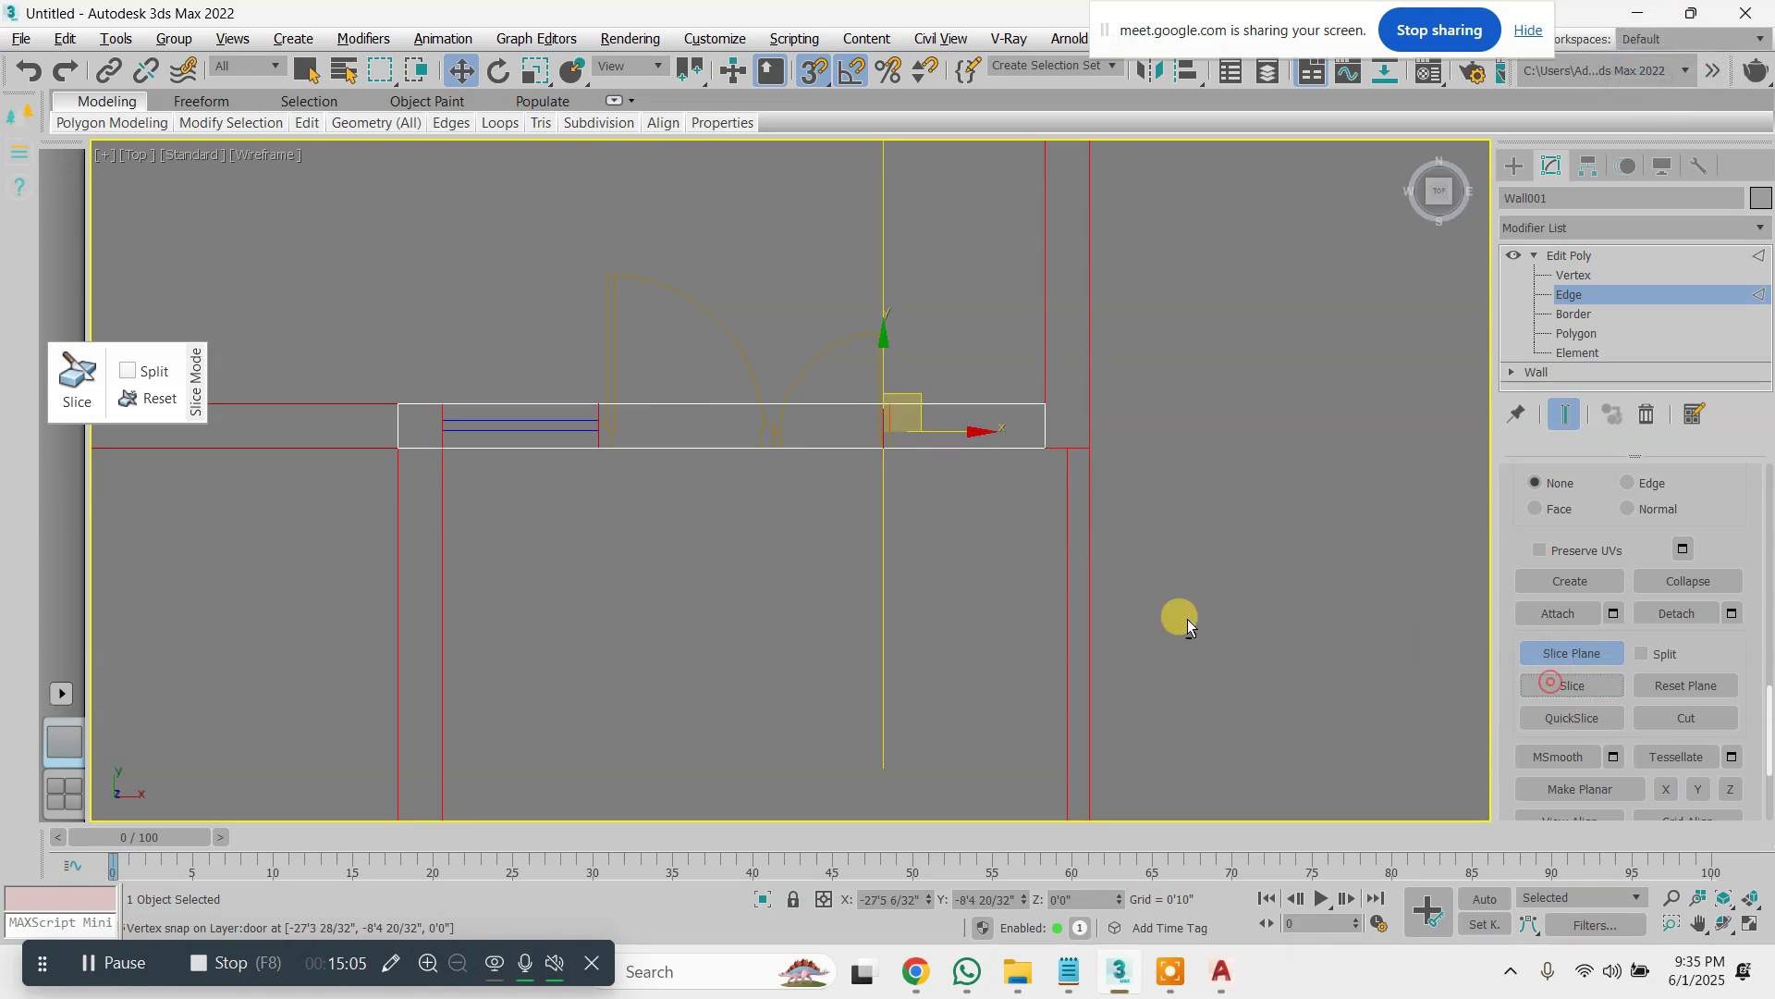
{"action": "key", "text": "p"}
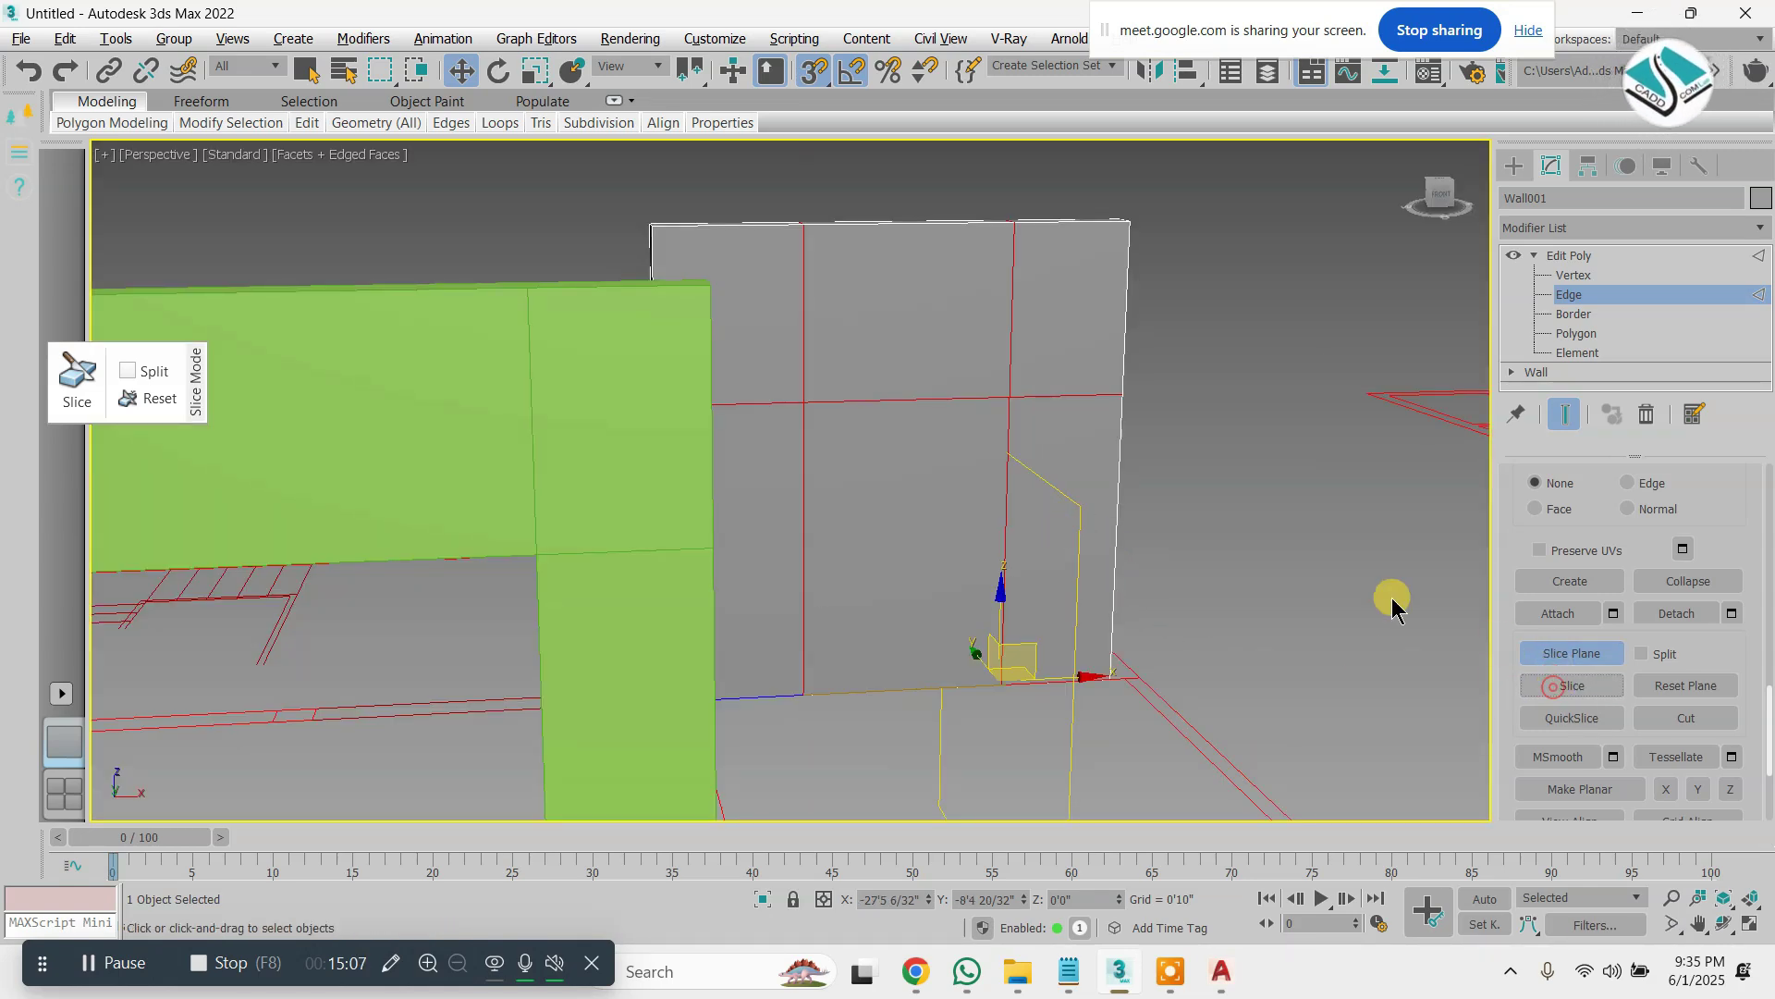
{"action": "left_click", "coordinate": [1570, 653]}
{"action": "left_click", "coordinate": [1271, 552]}
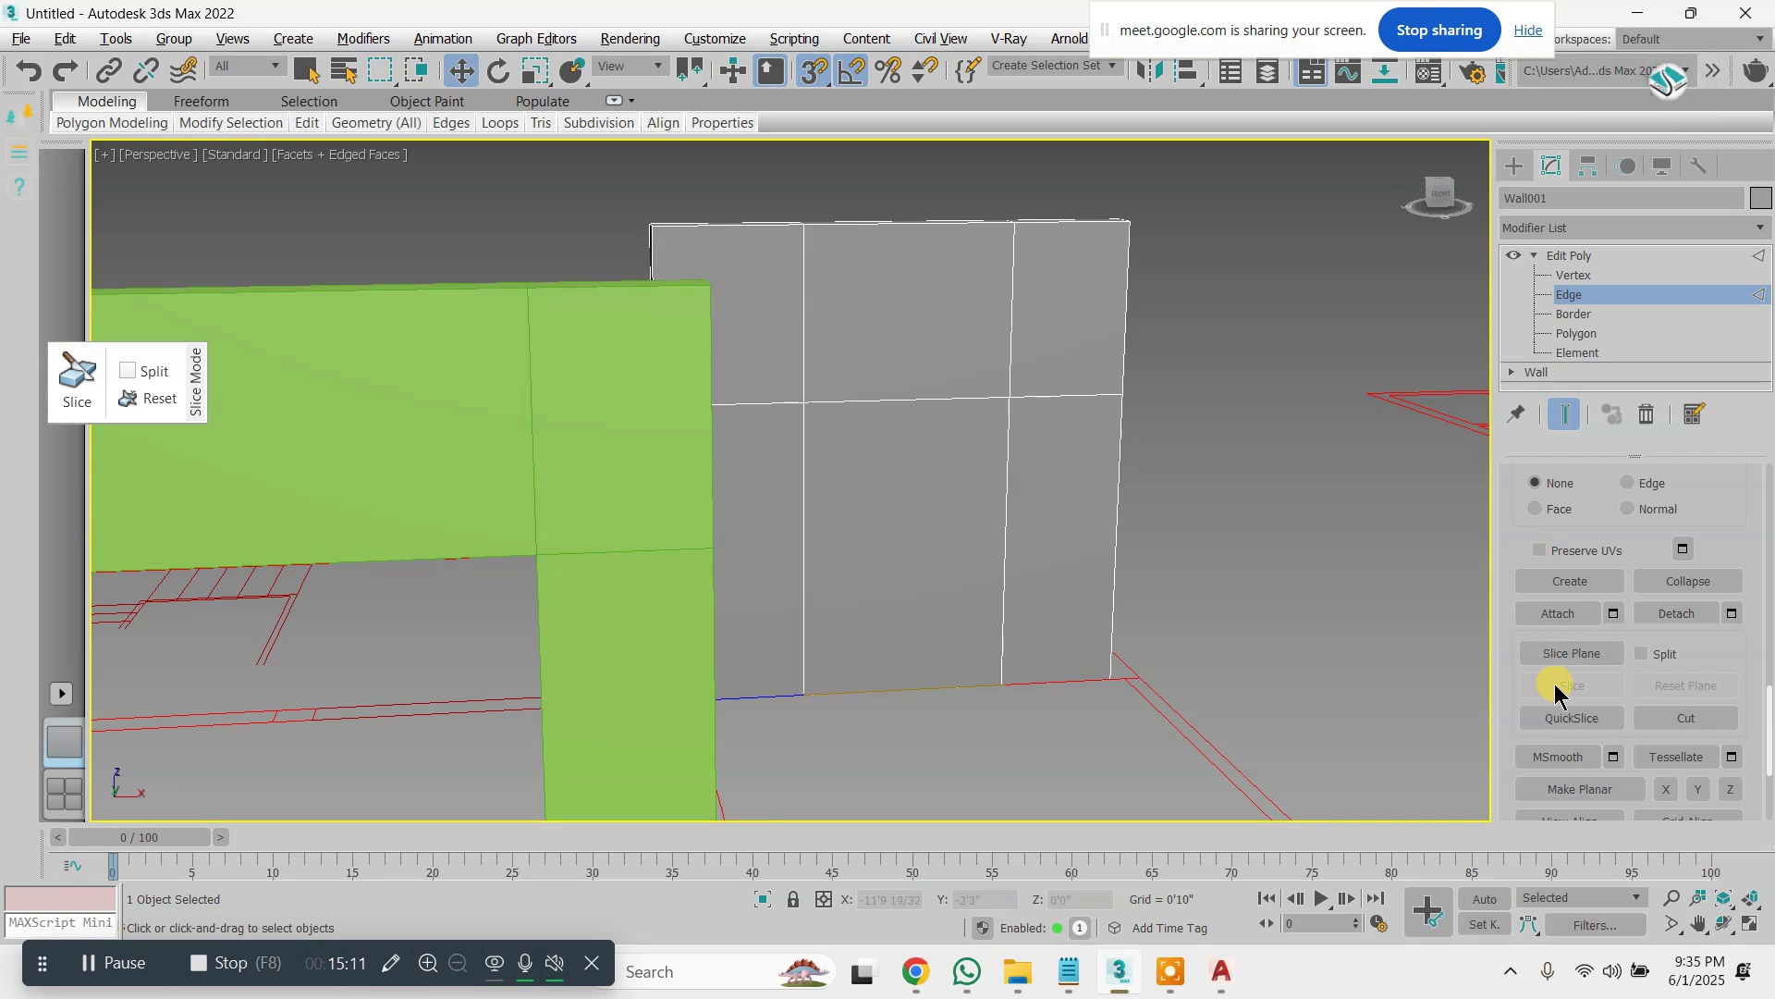
Reactivate the slice plane and rotate it back to horizontal in the Front view
{"action": "left_click", "coordinate": [1574, 654]}
{"action": "key", "text": "t"}
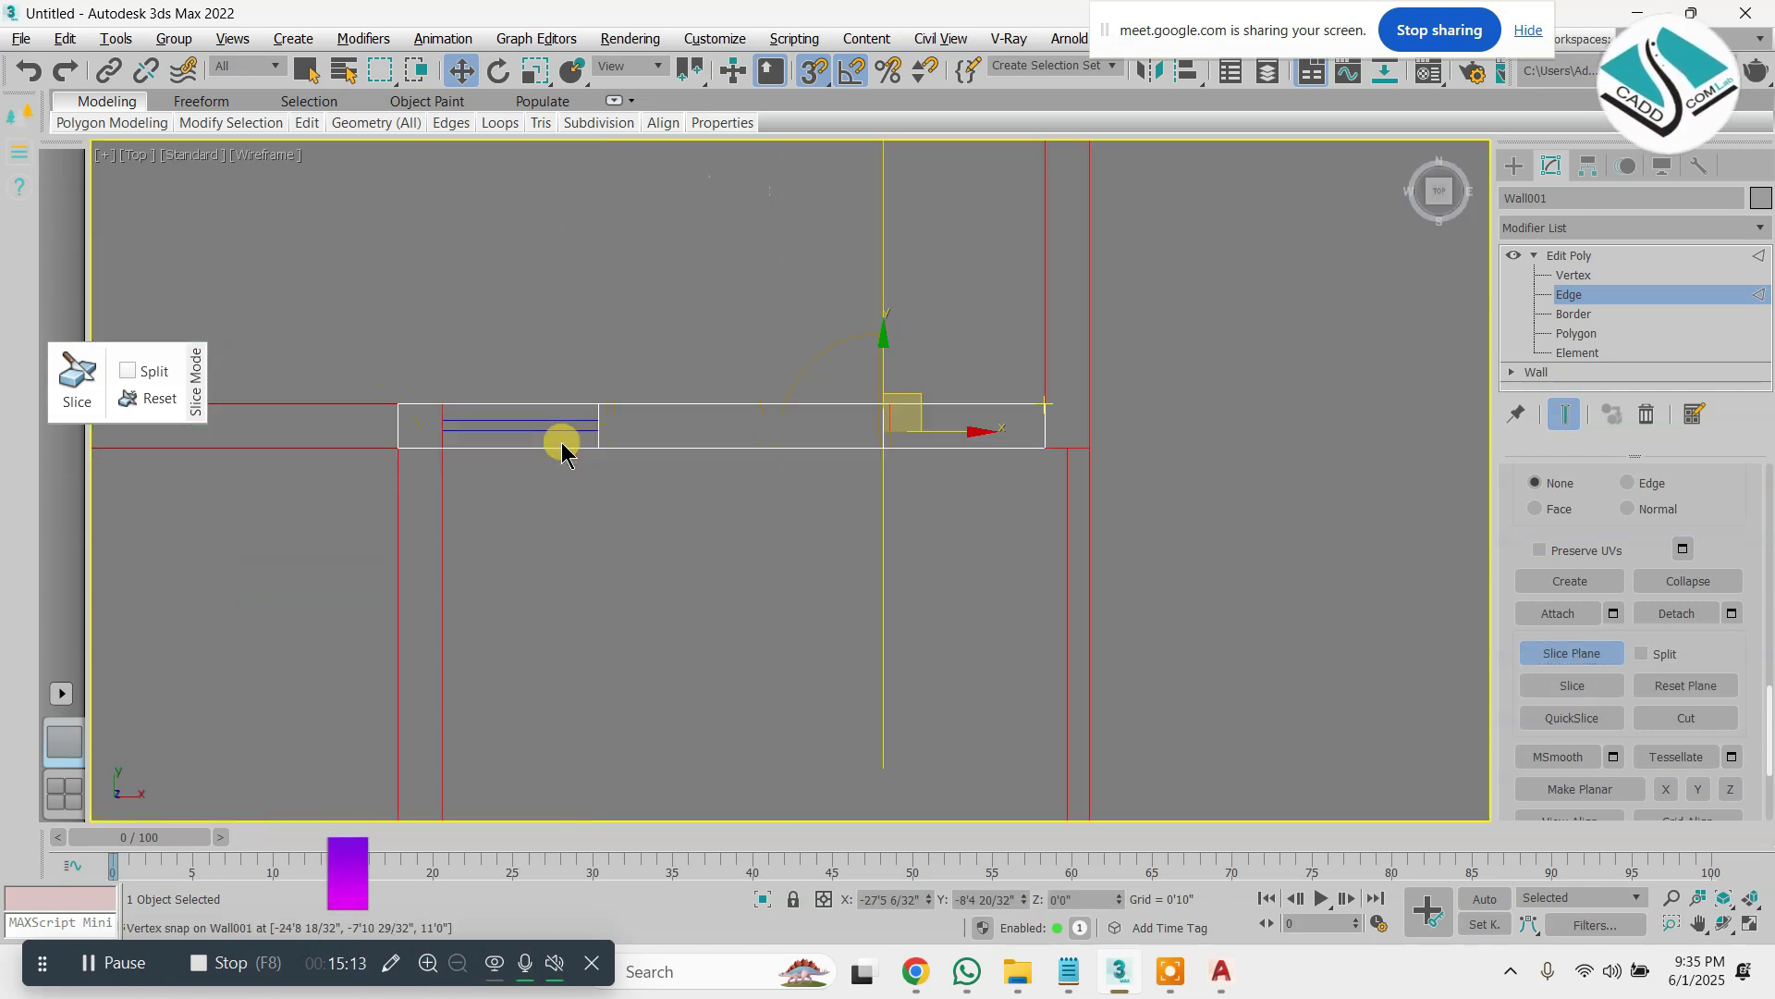
{"action": "key", "text": "e"}
{"action": "key", "text": "f"}
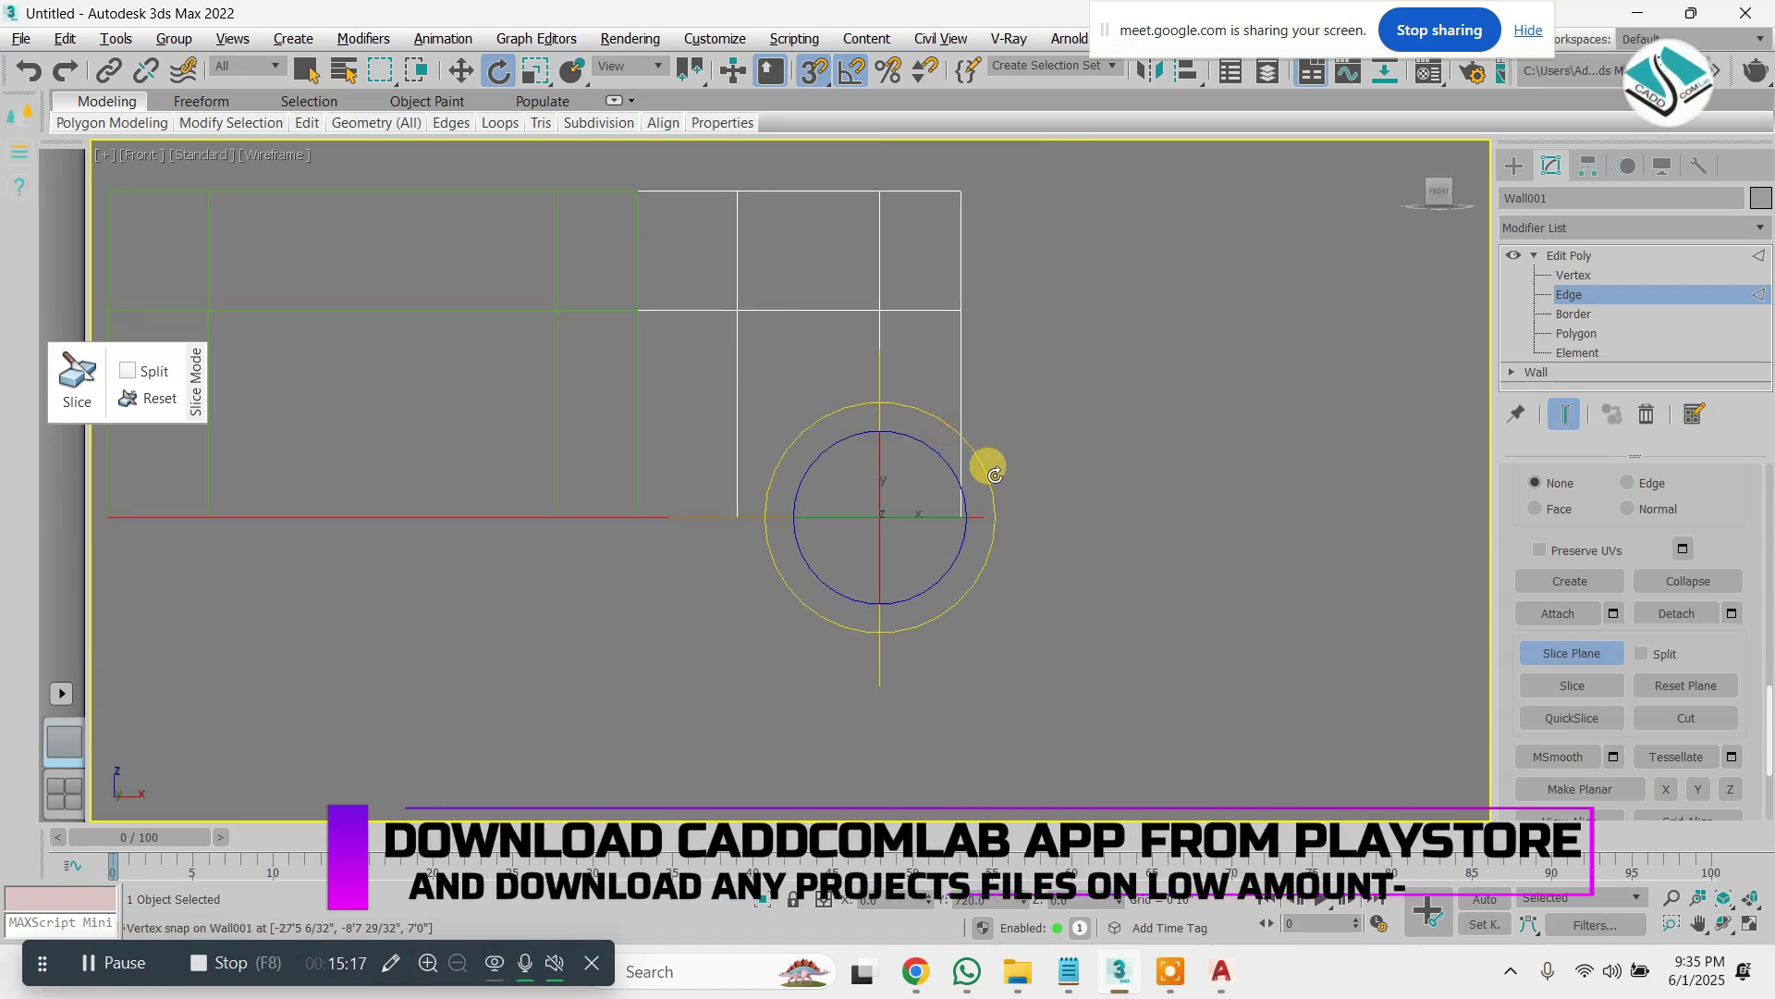
{"action": "key", "text": "w"}
{"action": "key", "text": "p"}
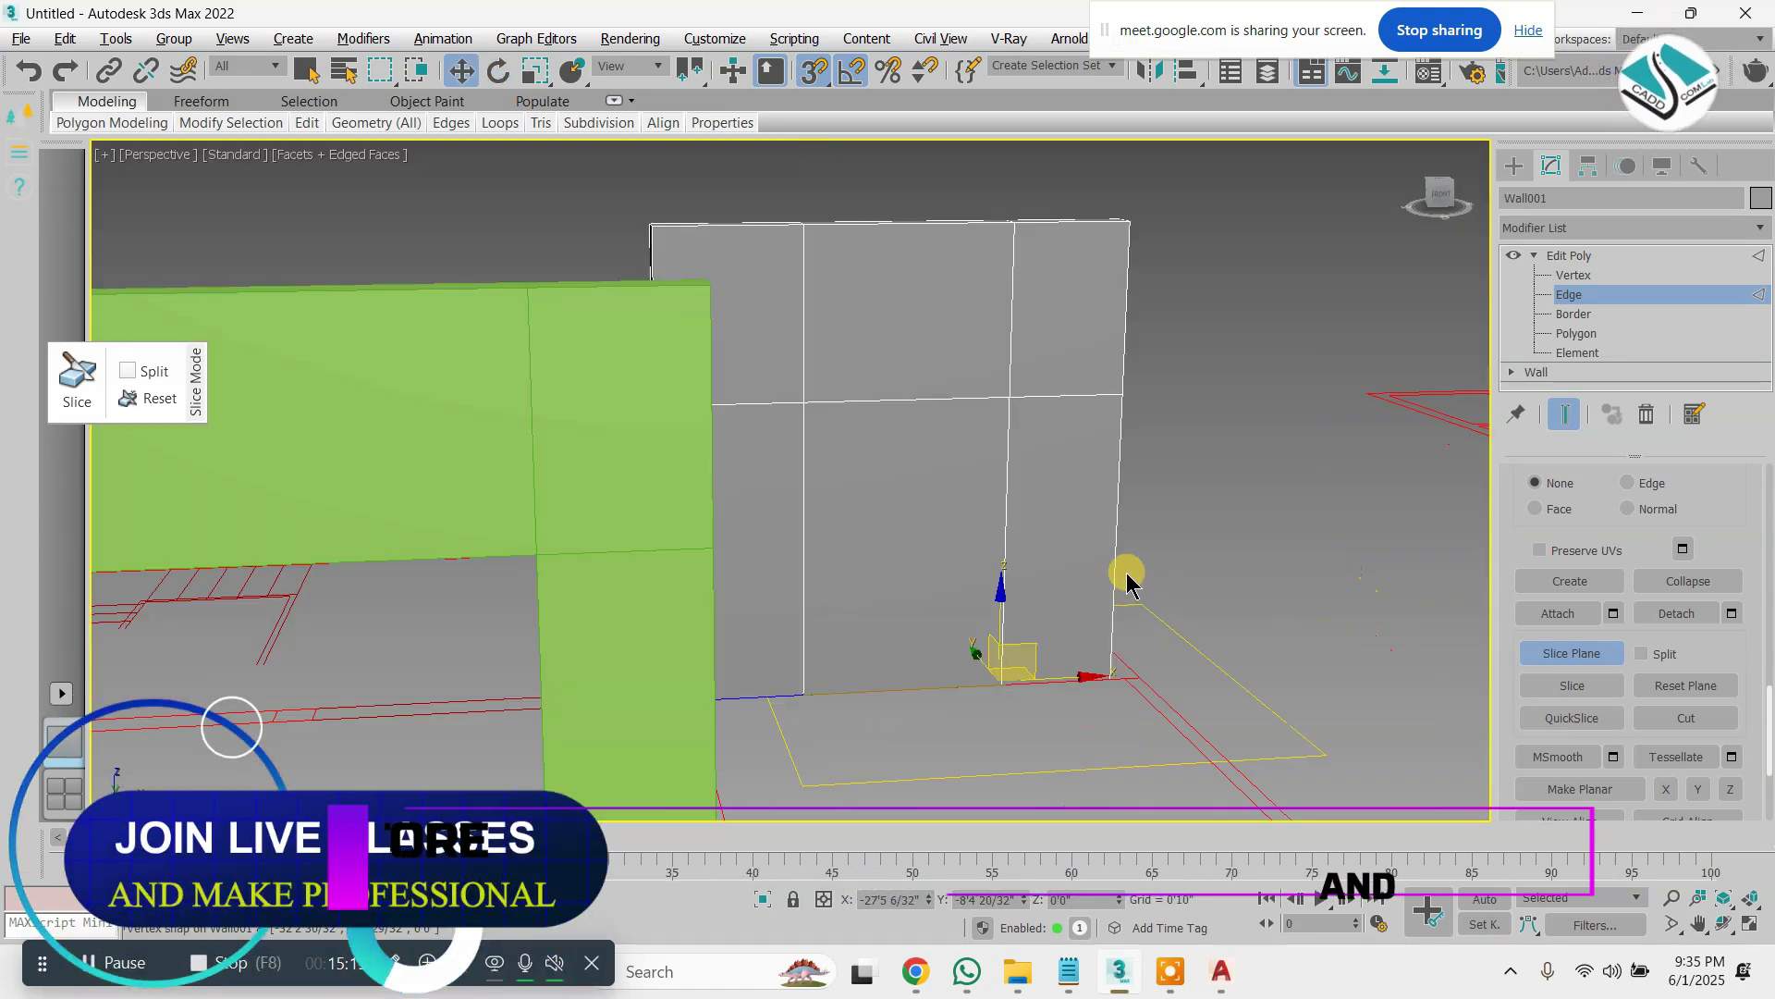
Slice the grey wall horizontally at a height of 3'0" for the window sill and exit slicing
{"action": "middle_click_drag", "start_coordinate": [963, 646], "coordinate": [888, 626], "text": "alt"}
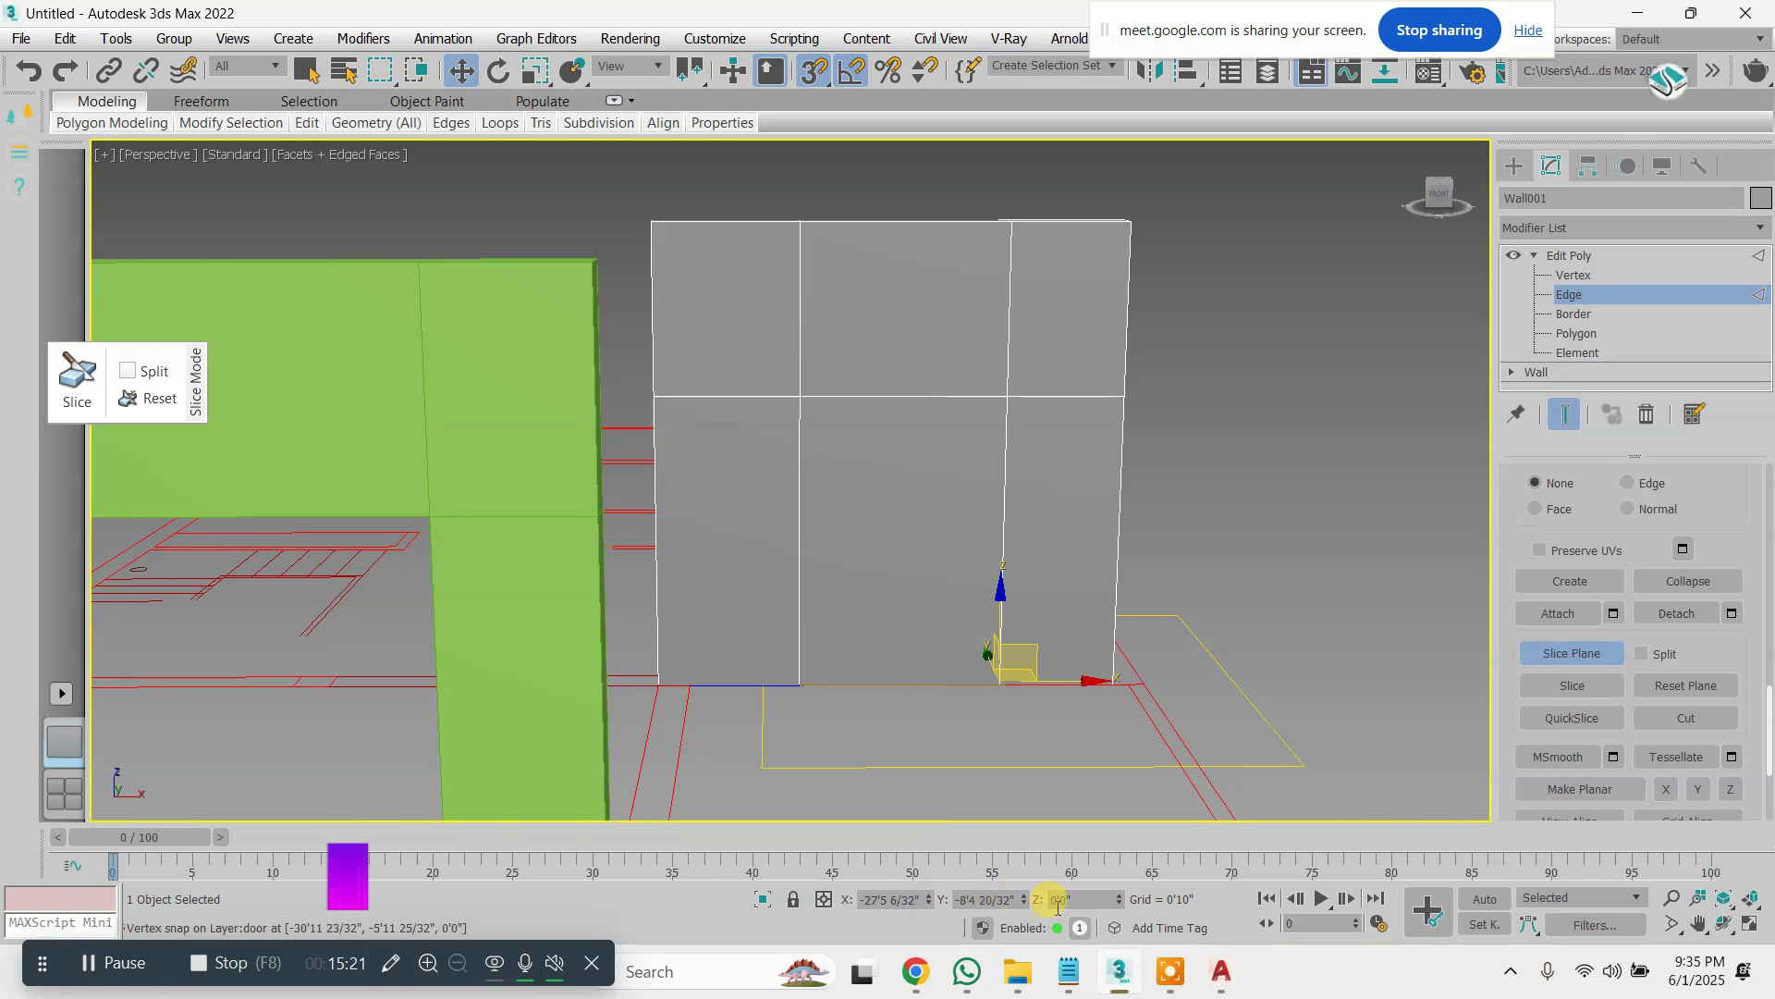
{"action": "key", "text": "Return"}
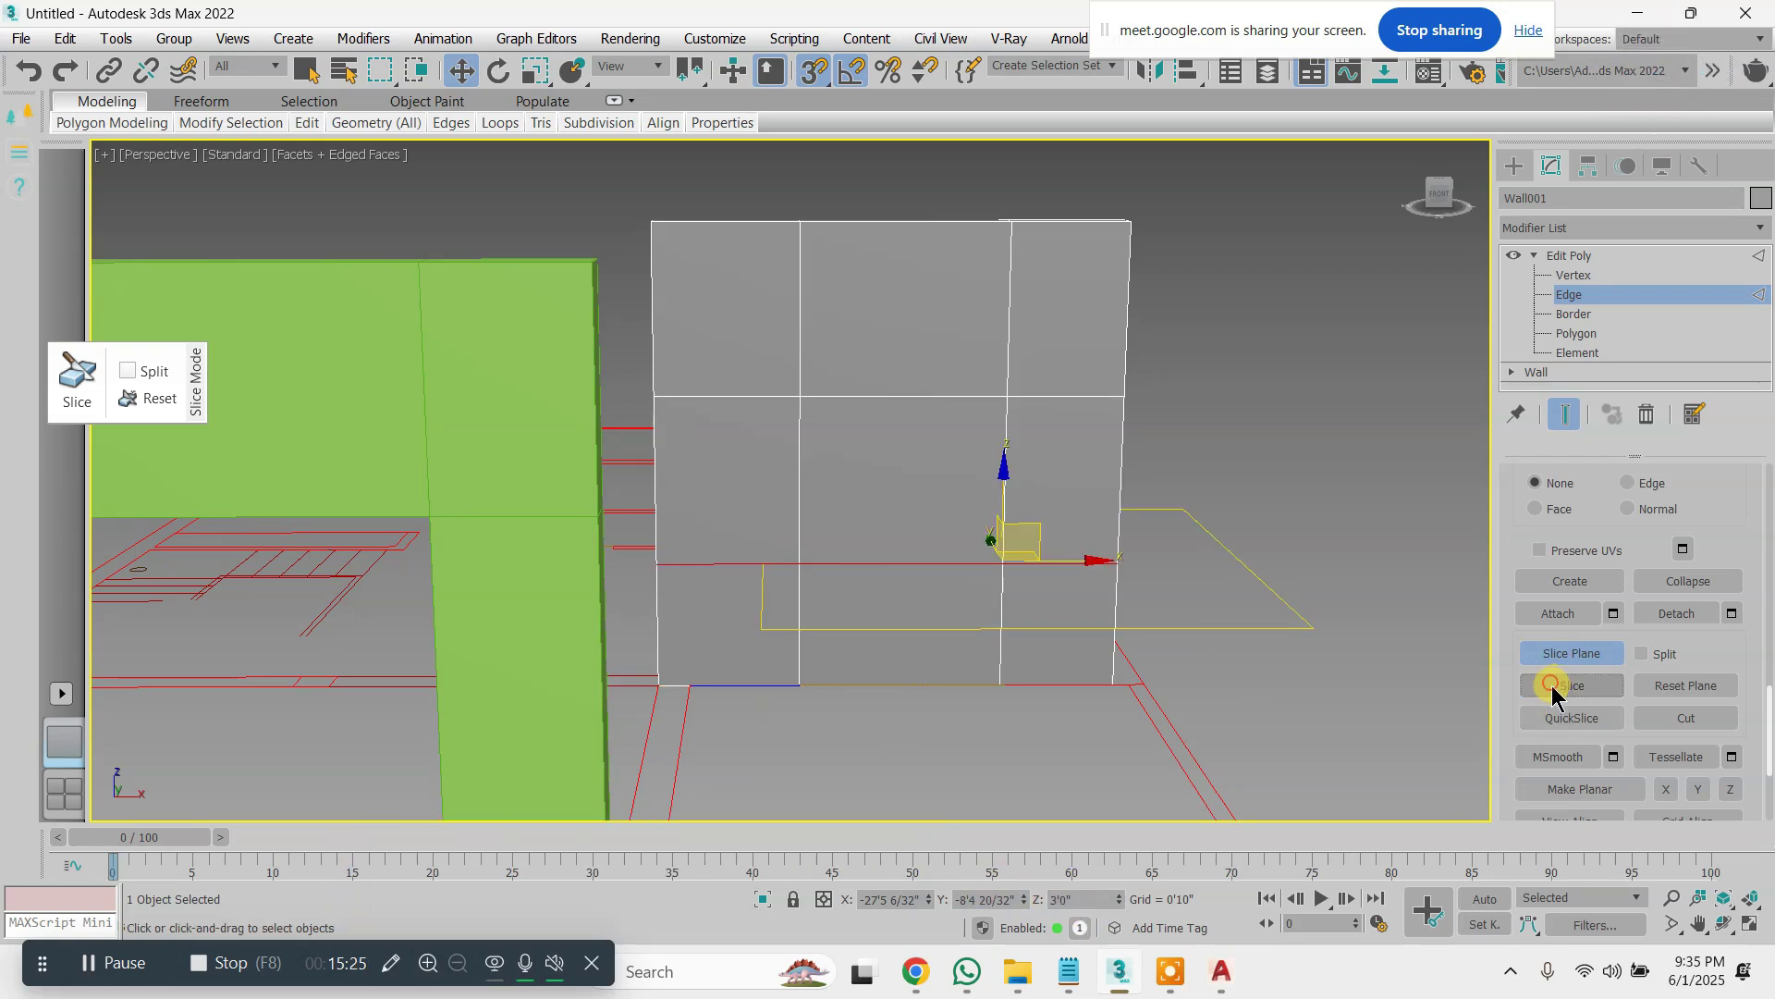
{"action": "left_click", "coordinate": [1564, 654]}
{"action": "left_click", "coordinate": [1458, 603]}
Select the front and back polygons of the window opening on the grey wall
{"action": "middle_click_drag", "start_coordinate": [1045, 572], "coordinate": [932, 558], "text": "alt"}
{"action": "scroll", "coordinate": [847, 499], "scroll_direction": "up", "scroll_amount": 3}
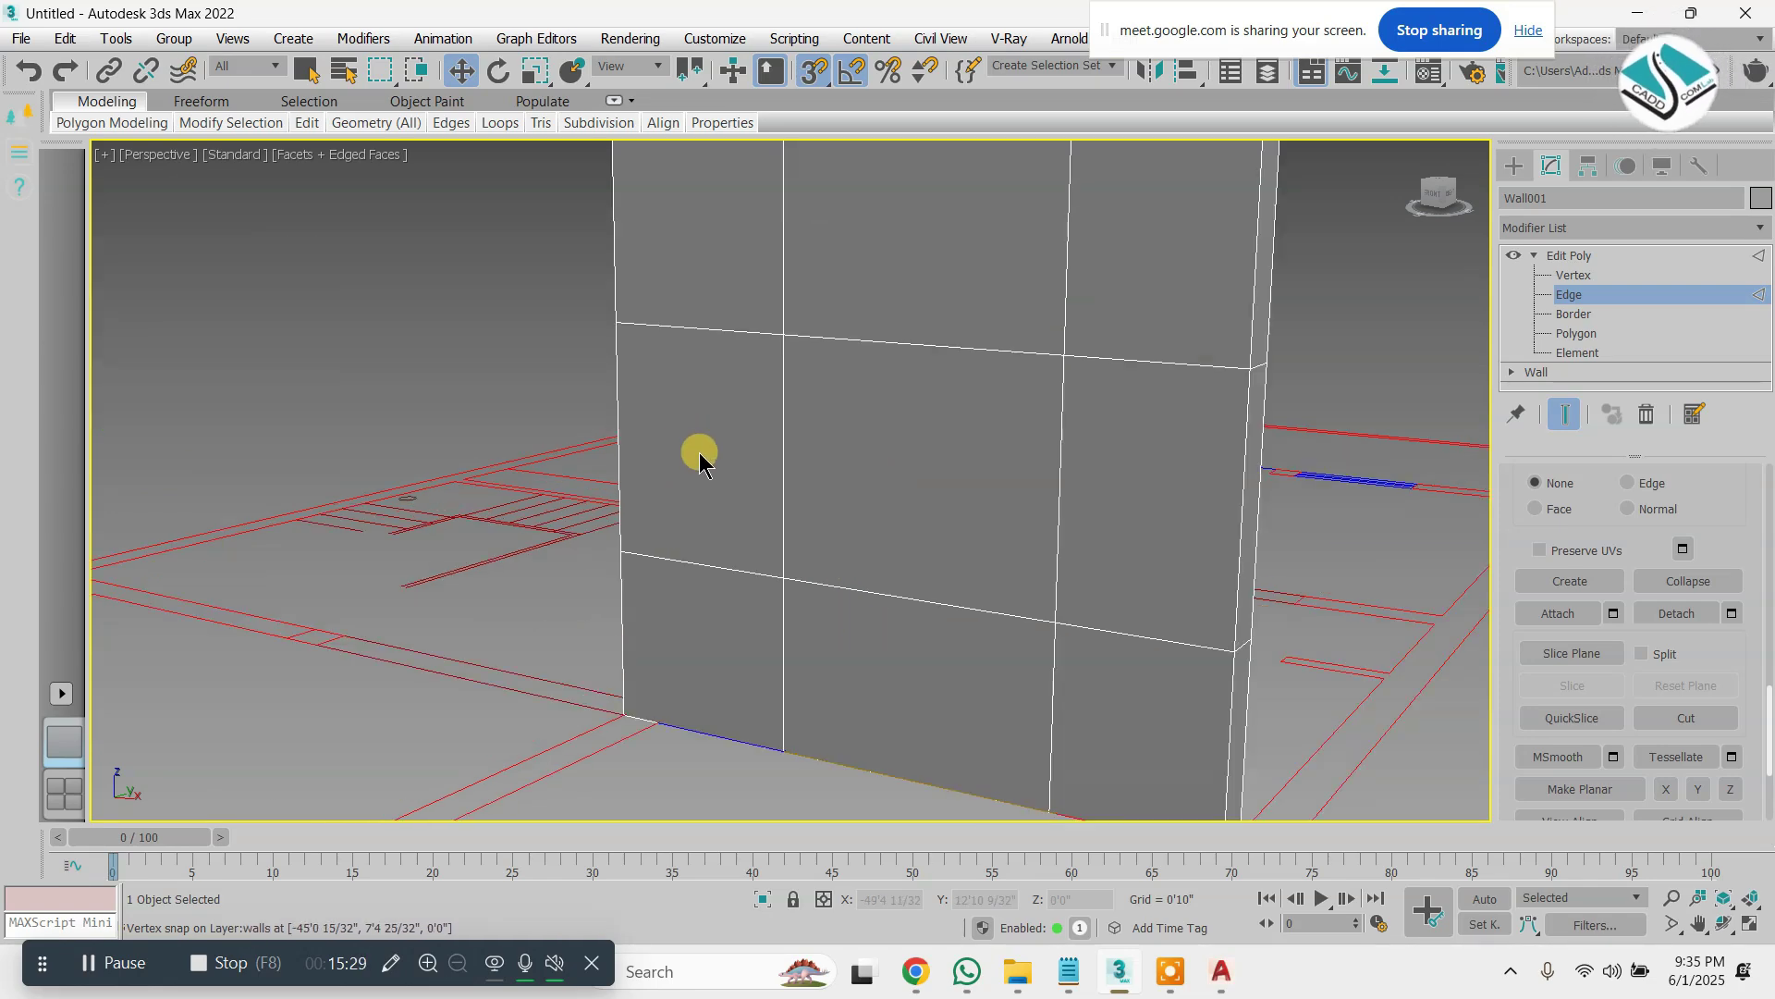
{"action": "left_click", "coordinate": [1575, 335]}
{"action": "left_click", "coordinate": [754, 407]}
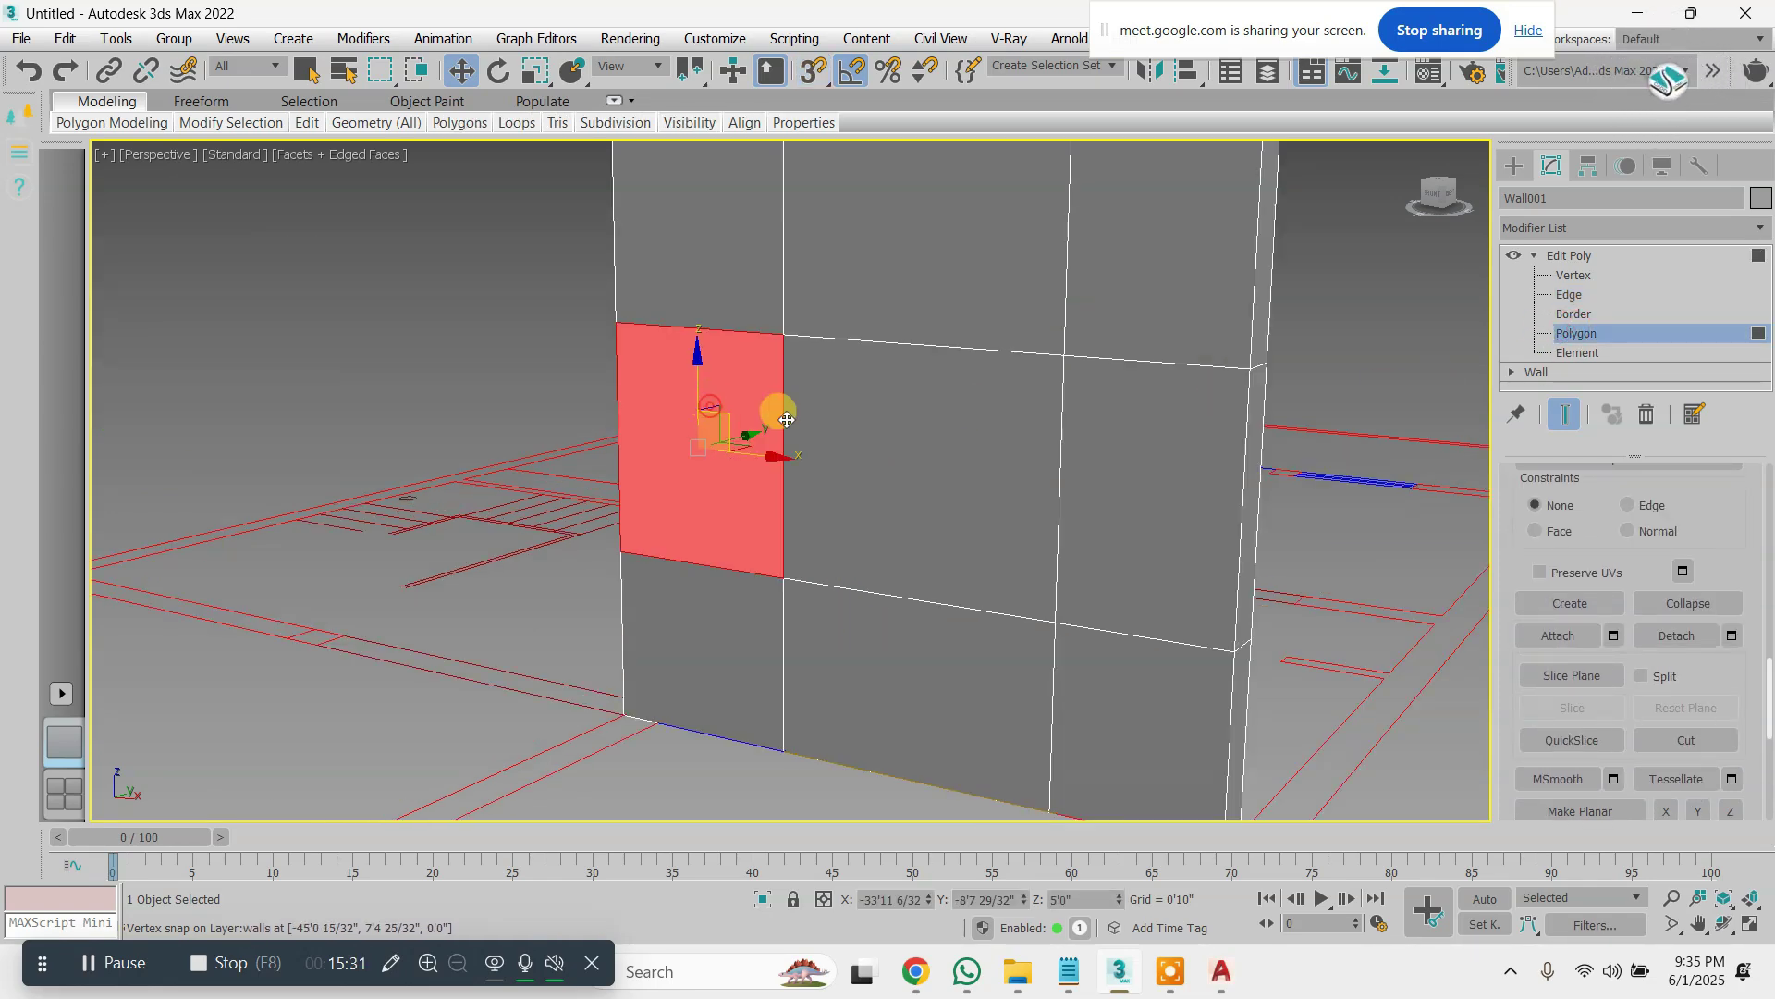
{"action": "middle_click_drag", "start_coordinate": [777, 408], "coordinate": [919, 503], "text": "alt"}
{"action": "left_click", "coordinate": [762, 421]}
{"action": "middle_click_drag", "start_coordinate": [576, 444], "coordinate": [1324, 578], "text": "alt"}
{"action": "scroll", "coordinate": [783, 474], "scroll_direction": "up", "scroll_amount": 3}
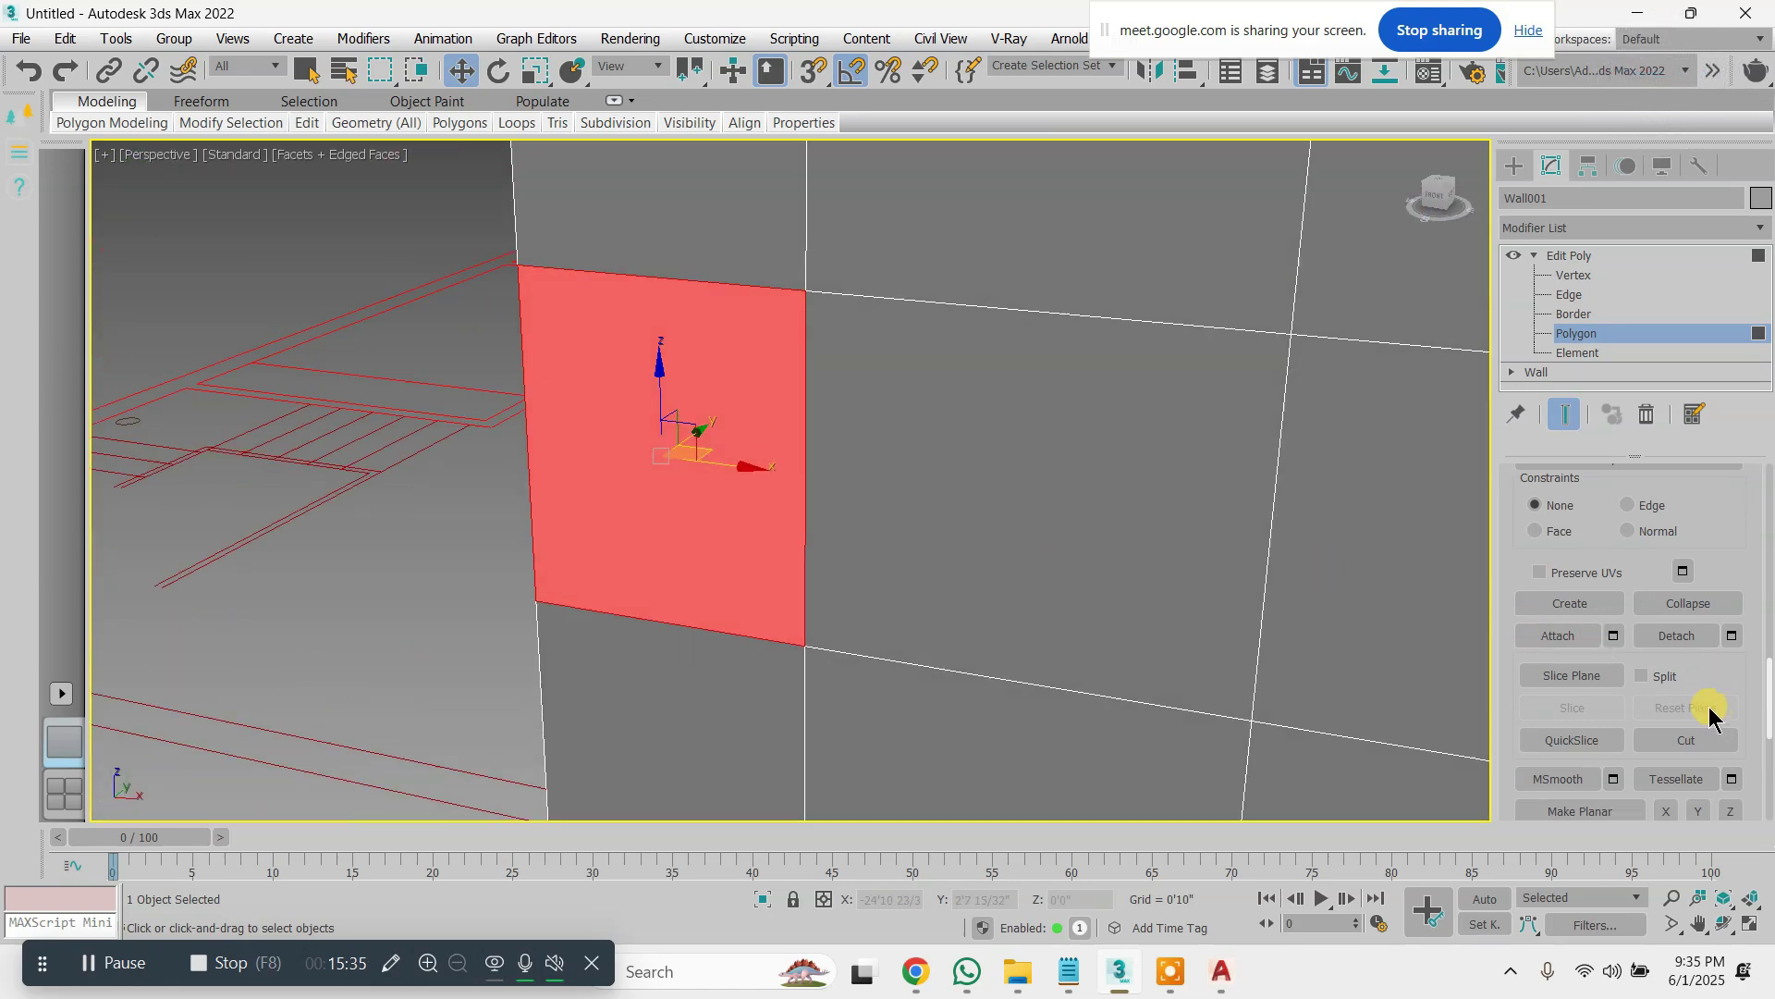
Inset the selected window polygons by 0'1 6/32" and bridge them to cut the window opening through the wall
{"action": "scroll", "coordinate": [1669, 621], "scroll_direction": "down", "scroll_amount": 5}
{"action": "scroll", "coordinate": [1665, 629], "scroll_direction": "up", "scroll_amount": 6}
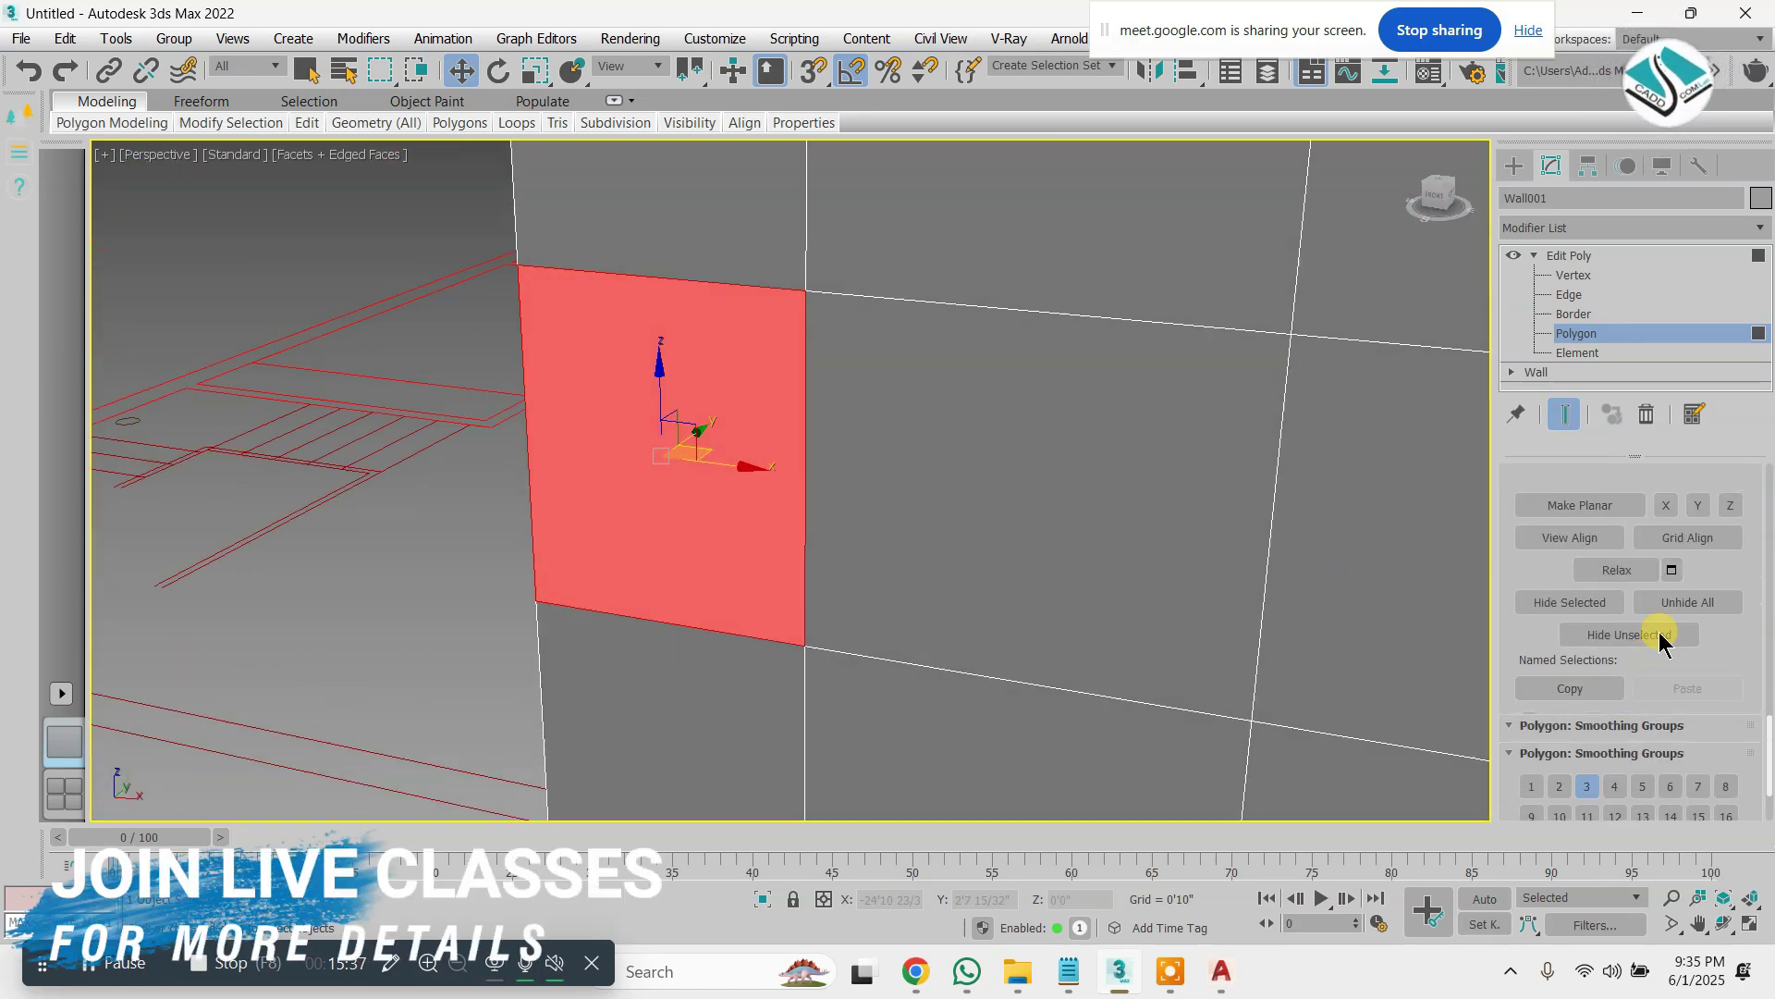
{"action": "scroll", "coordinate": [1660, 638], "scroll_direction": "up", "scroll_amount": 4}
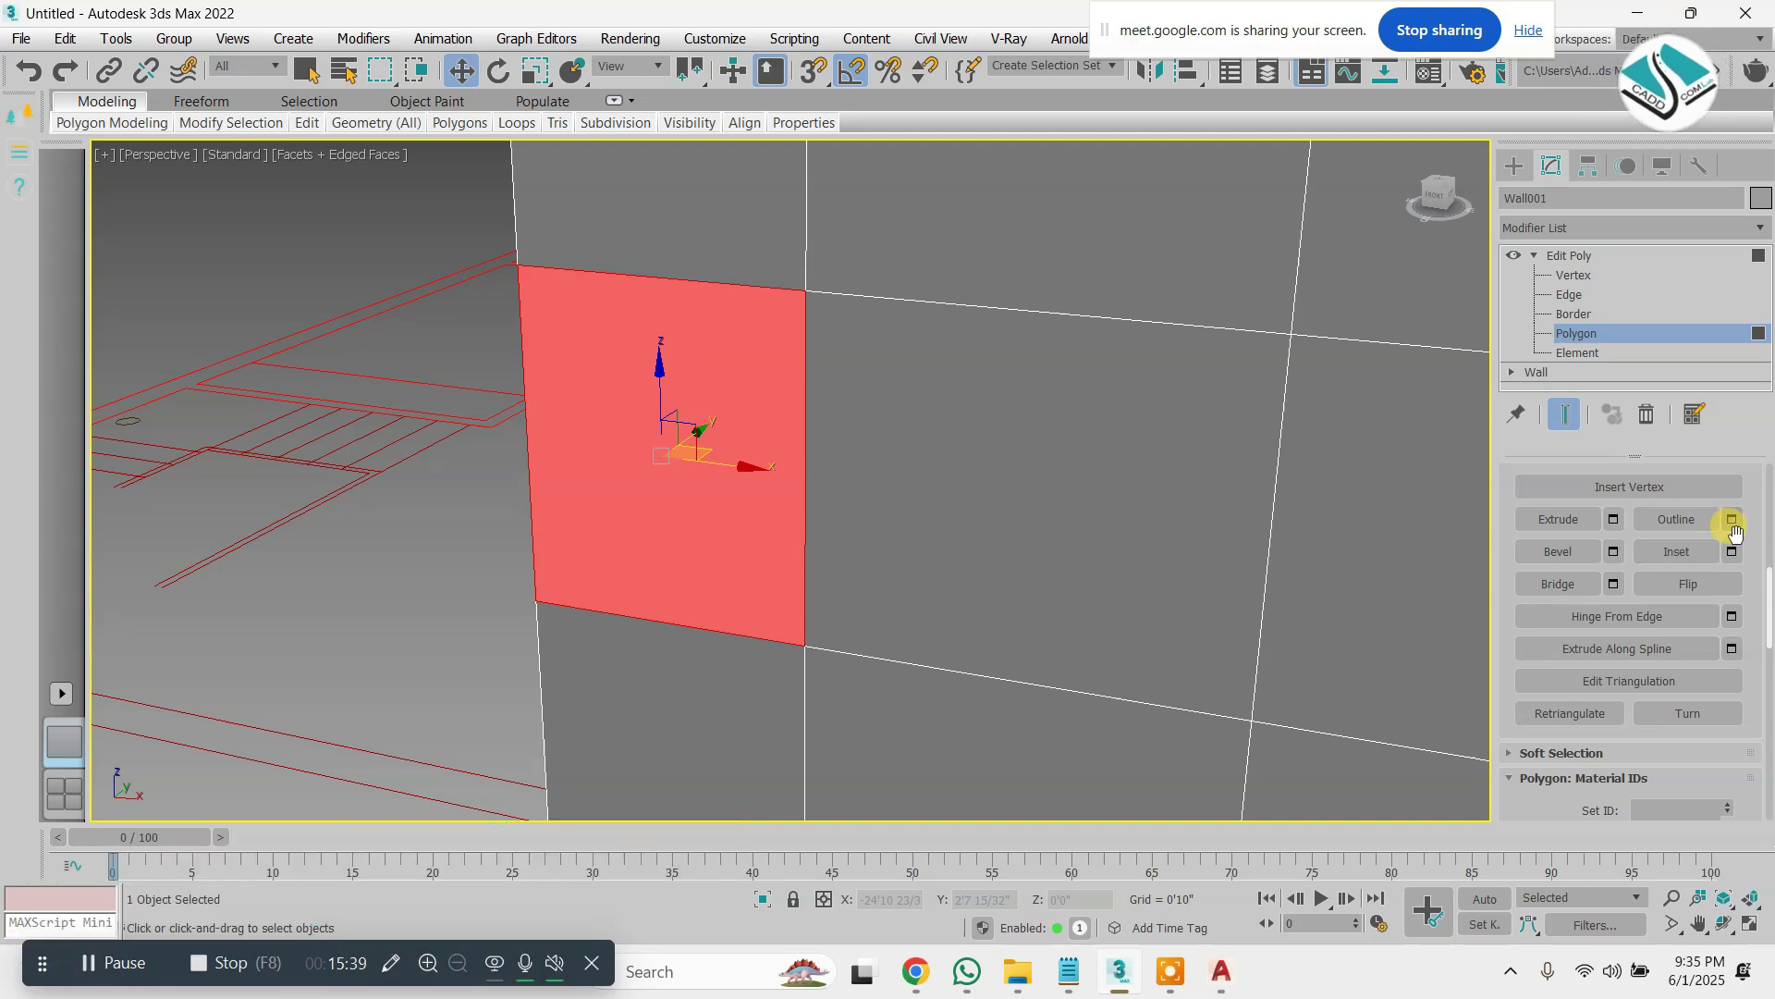
{"action": "scroll", "coordinate": [607, 336], "scroll_direction": "up", "scroll_amount": 4}
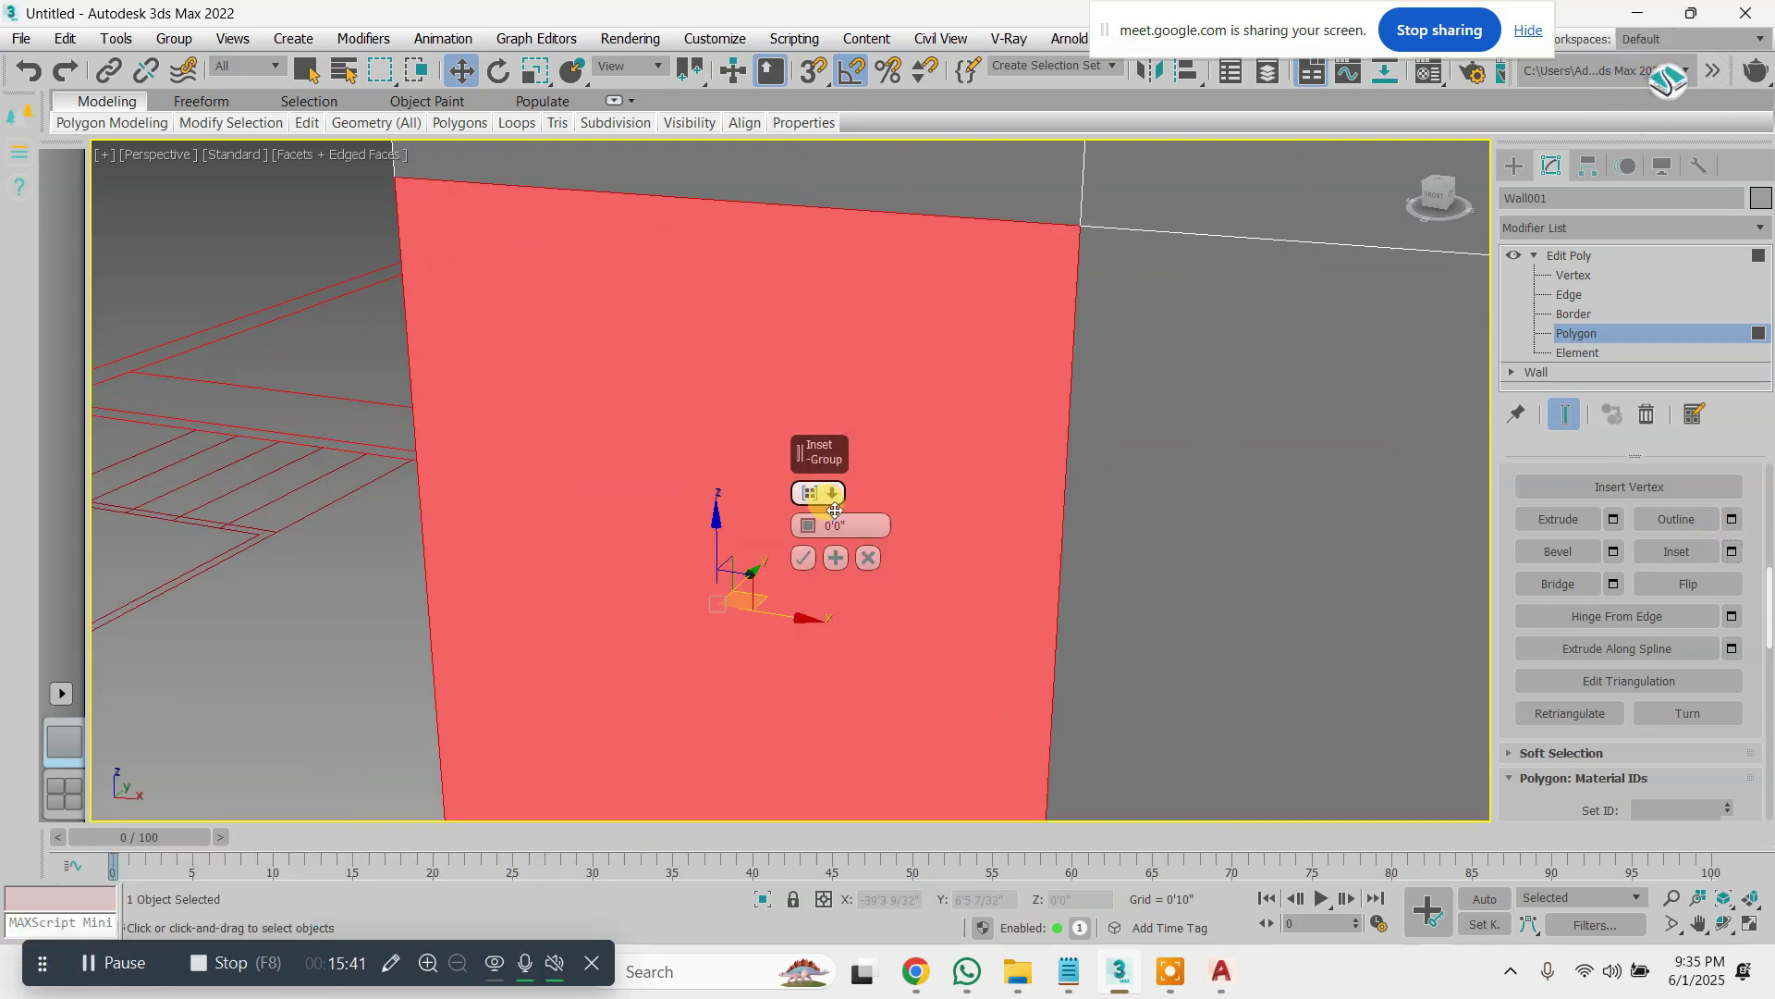
{"action": "left_click_drag", "start_coordinate": [806, 529], "coordinate": [804, 496]}
{"action": "middle_click_drag", "start_coordinate": [804, 495], "coordinate": [1023, 503], "text": "alt"}
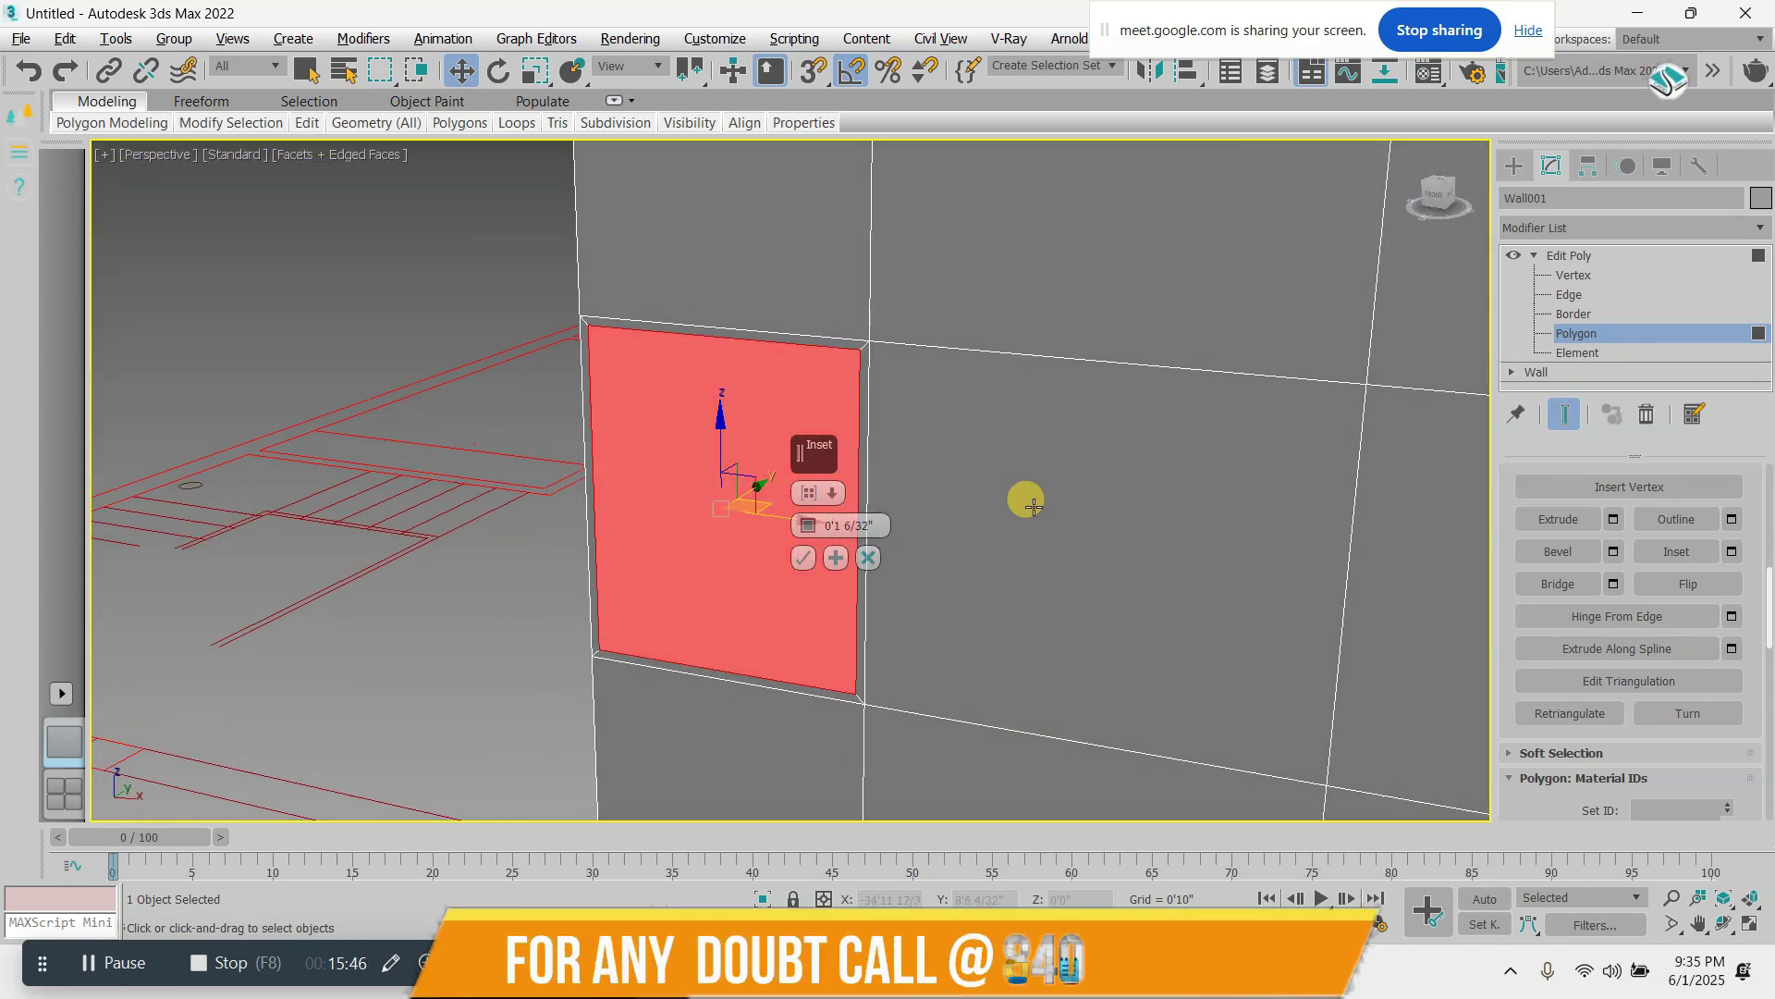
{"action": "left_click", "coordinate": [802, 558]}
{"action": "left_click", "coordinate": [1546, 585]}
{"action": "middle_click_drag", "start_coordinate": [508, 453], "coordinate": [951, 384], "text": "alt"}
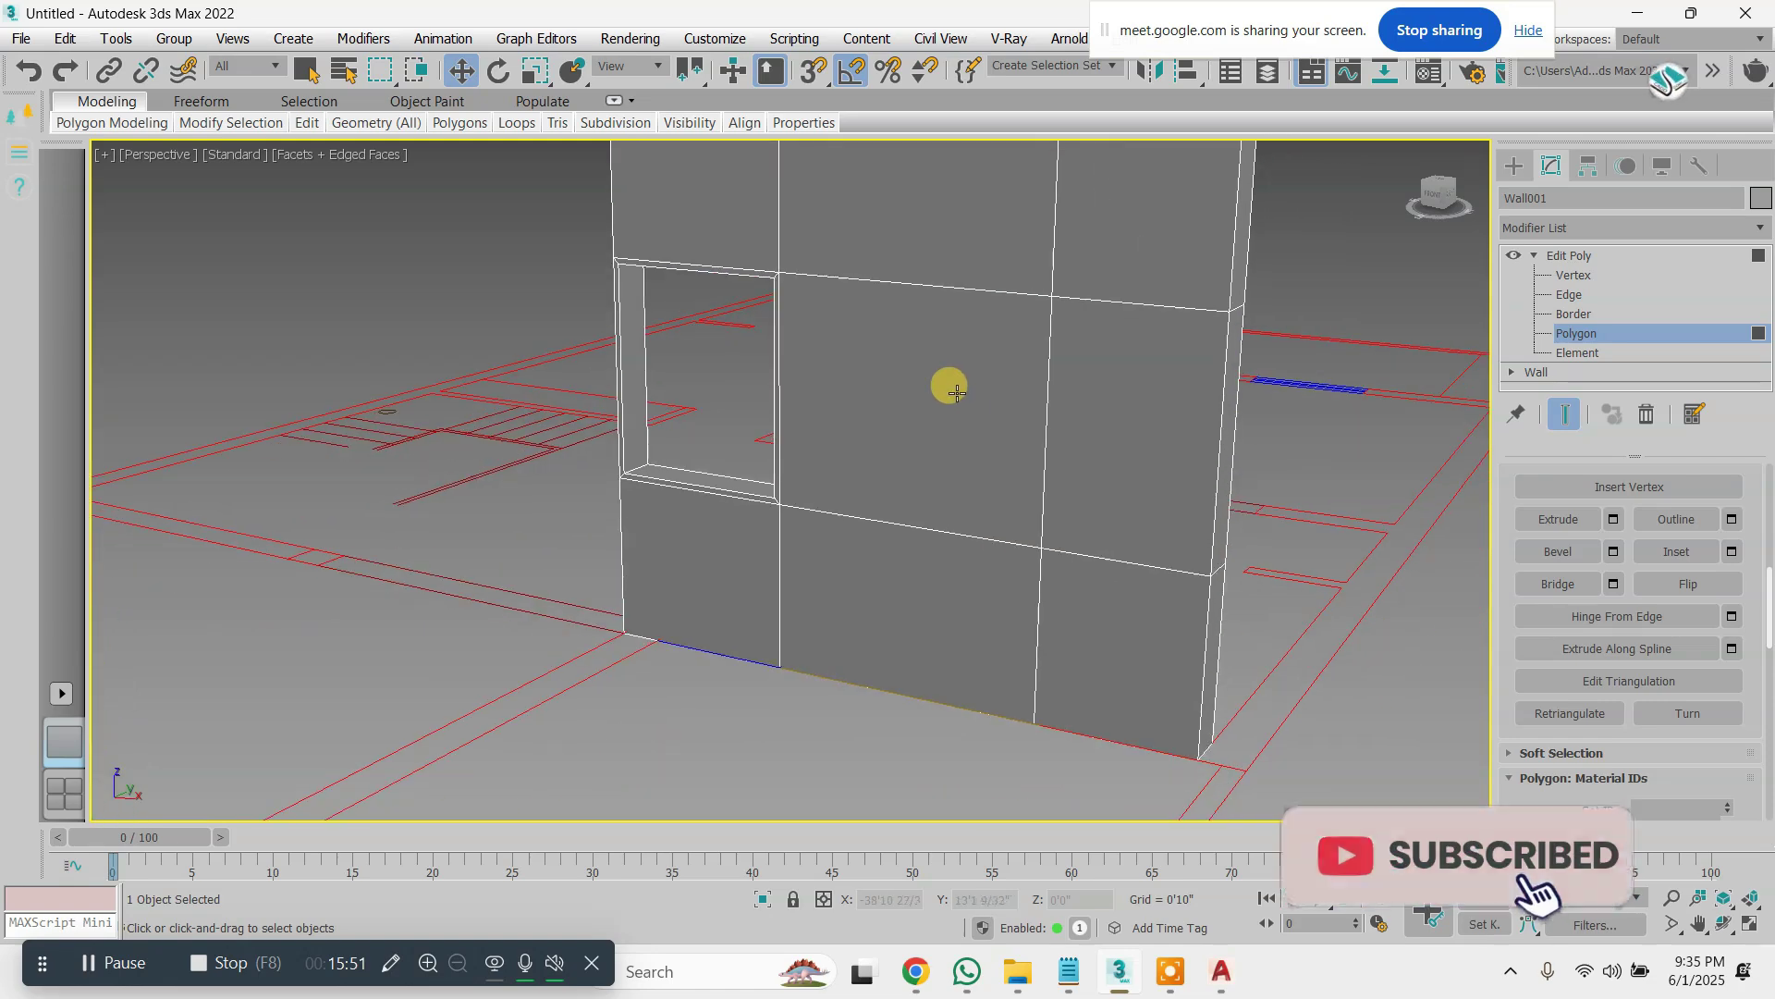
Select the middle and lower door polygons on both sides of the grey wall
{"action": "left_click", "coordinate": [907, 590]}
{"action": "middle_click_drag", "start_coordinate": [907, 591], "coordinate": [917, 537], "text": "alt"}
{"action": "left_click", "coordinate": [939, 445], "text": "ctrl"}
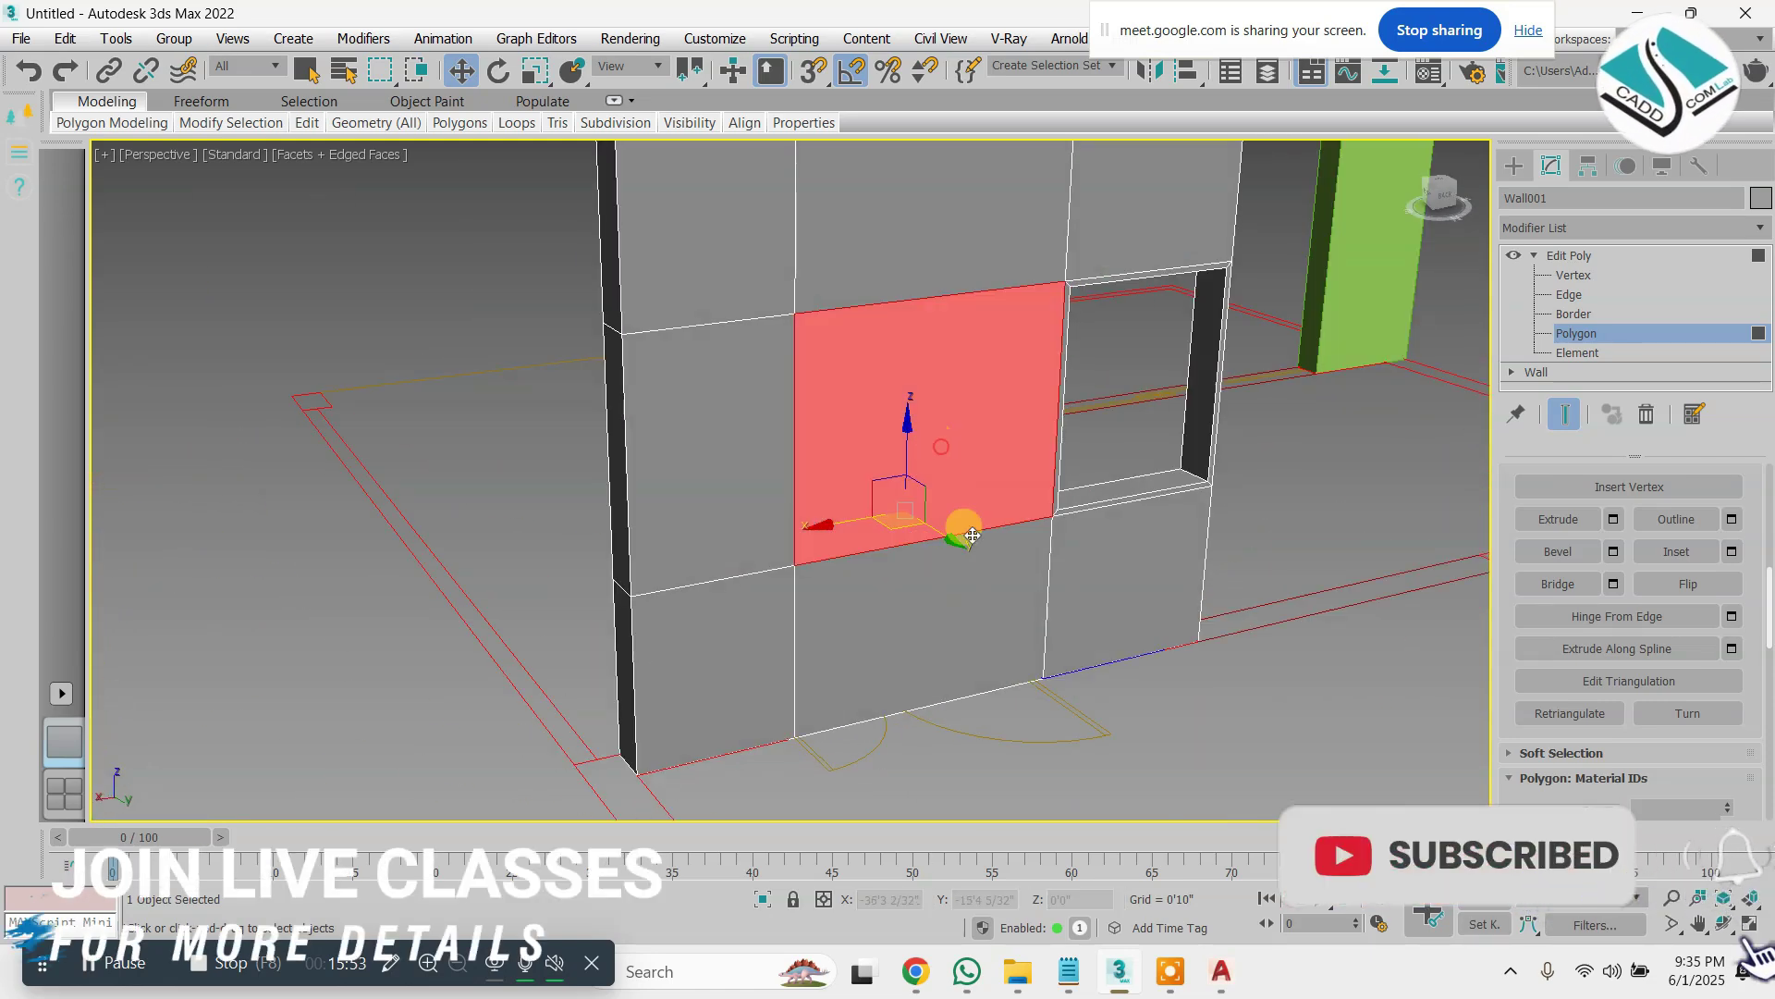
{"action": "left_click", "coordinate": [960, 566], "text": "ctrl"}
{"action": "middle_click_drag", "start_coordinate": [693, 488], "coordinate": [999, 452], "text": "alt"}
{"action": "scroll", "coordinate": [998, 452], "scroll_direction": "up", "scroll_amount": 2}
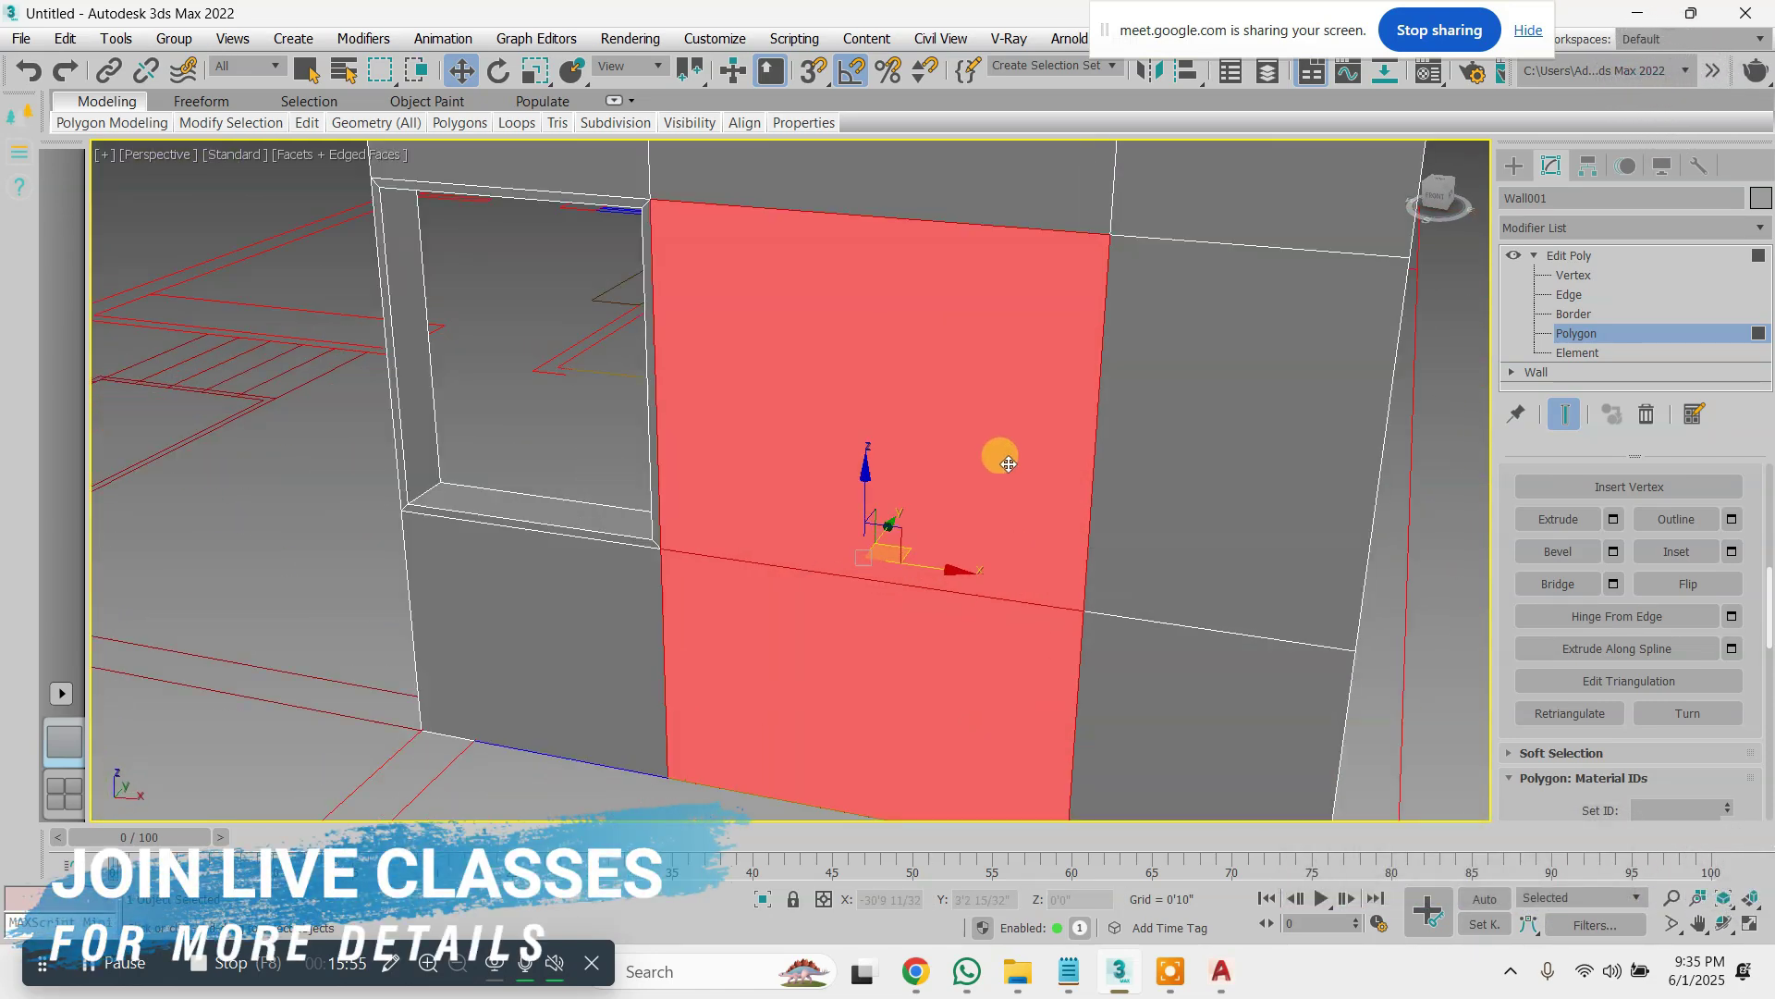
Inset the selected door polygons by 0'1 6/32" and bridge them to cut the door opening
{"action": "left_click", "coordinate": [1732, 552]}
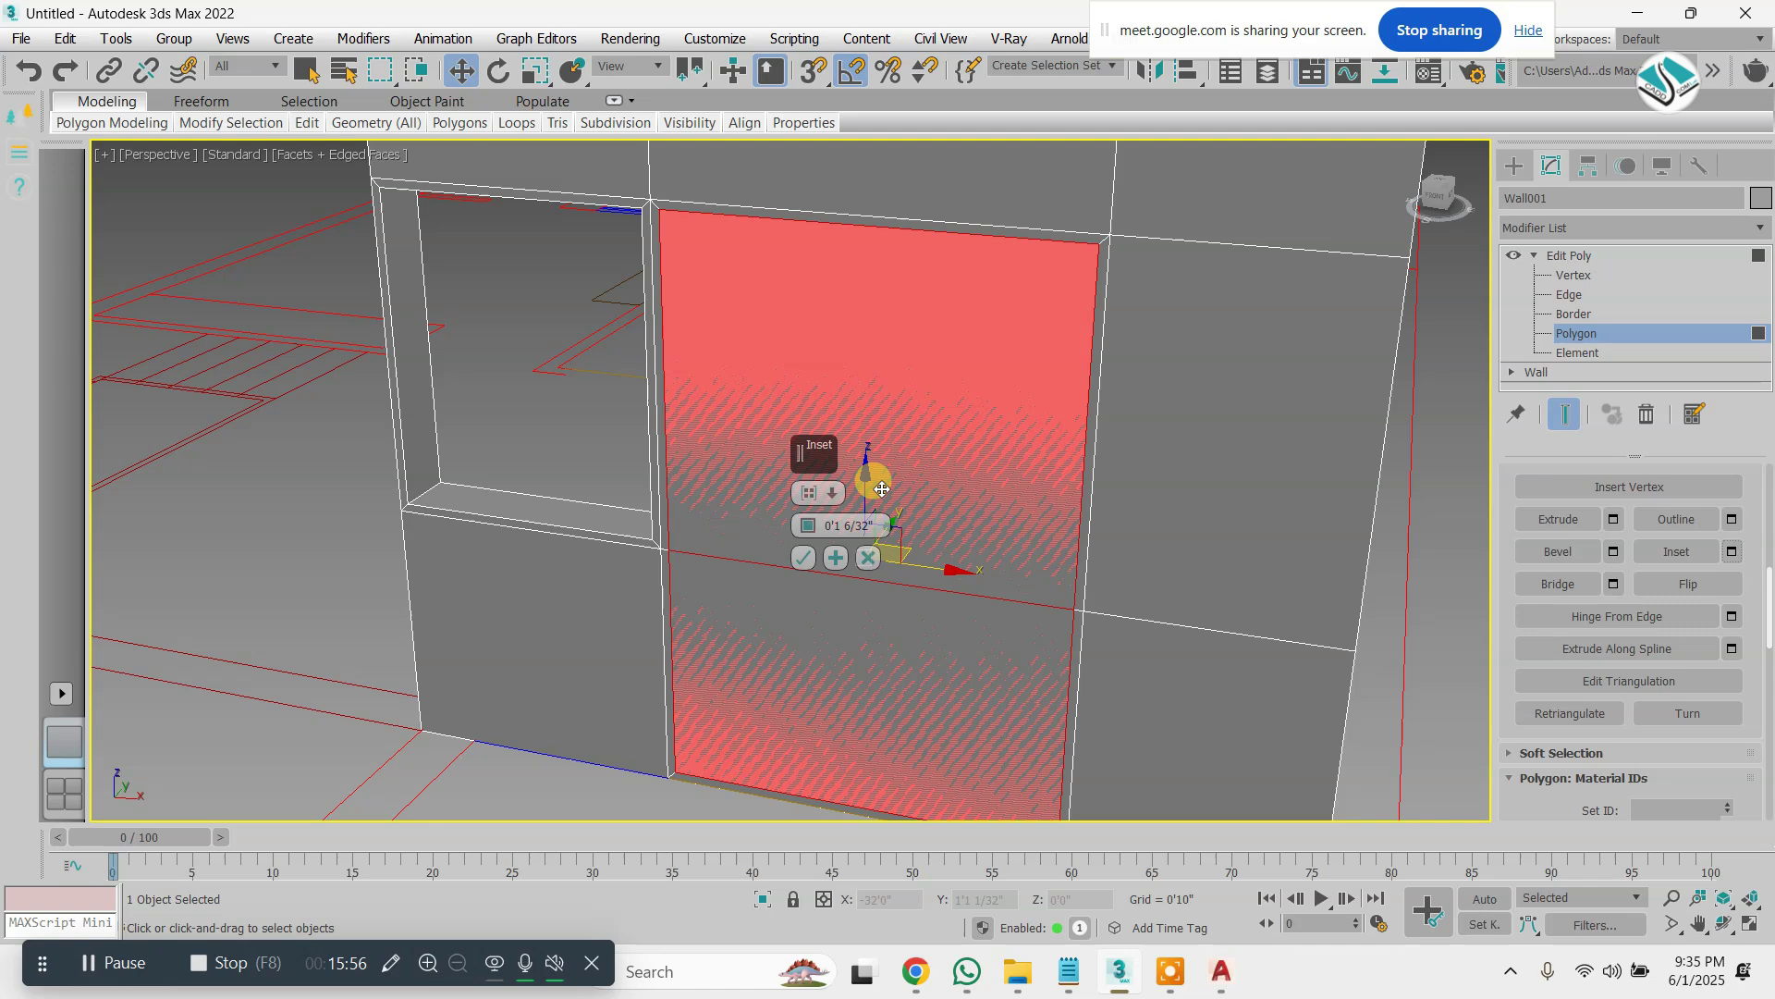
{"action": "left_click", "coordinate": [805, 558]}
{"action": "left_click", "coordinate": [1557, 585]}
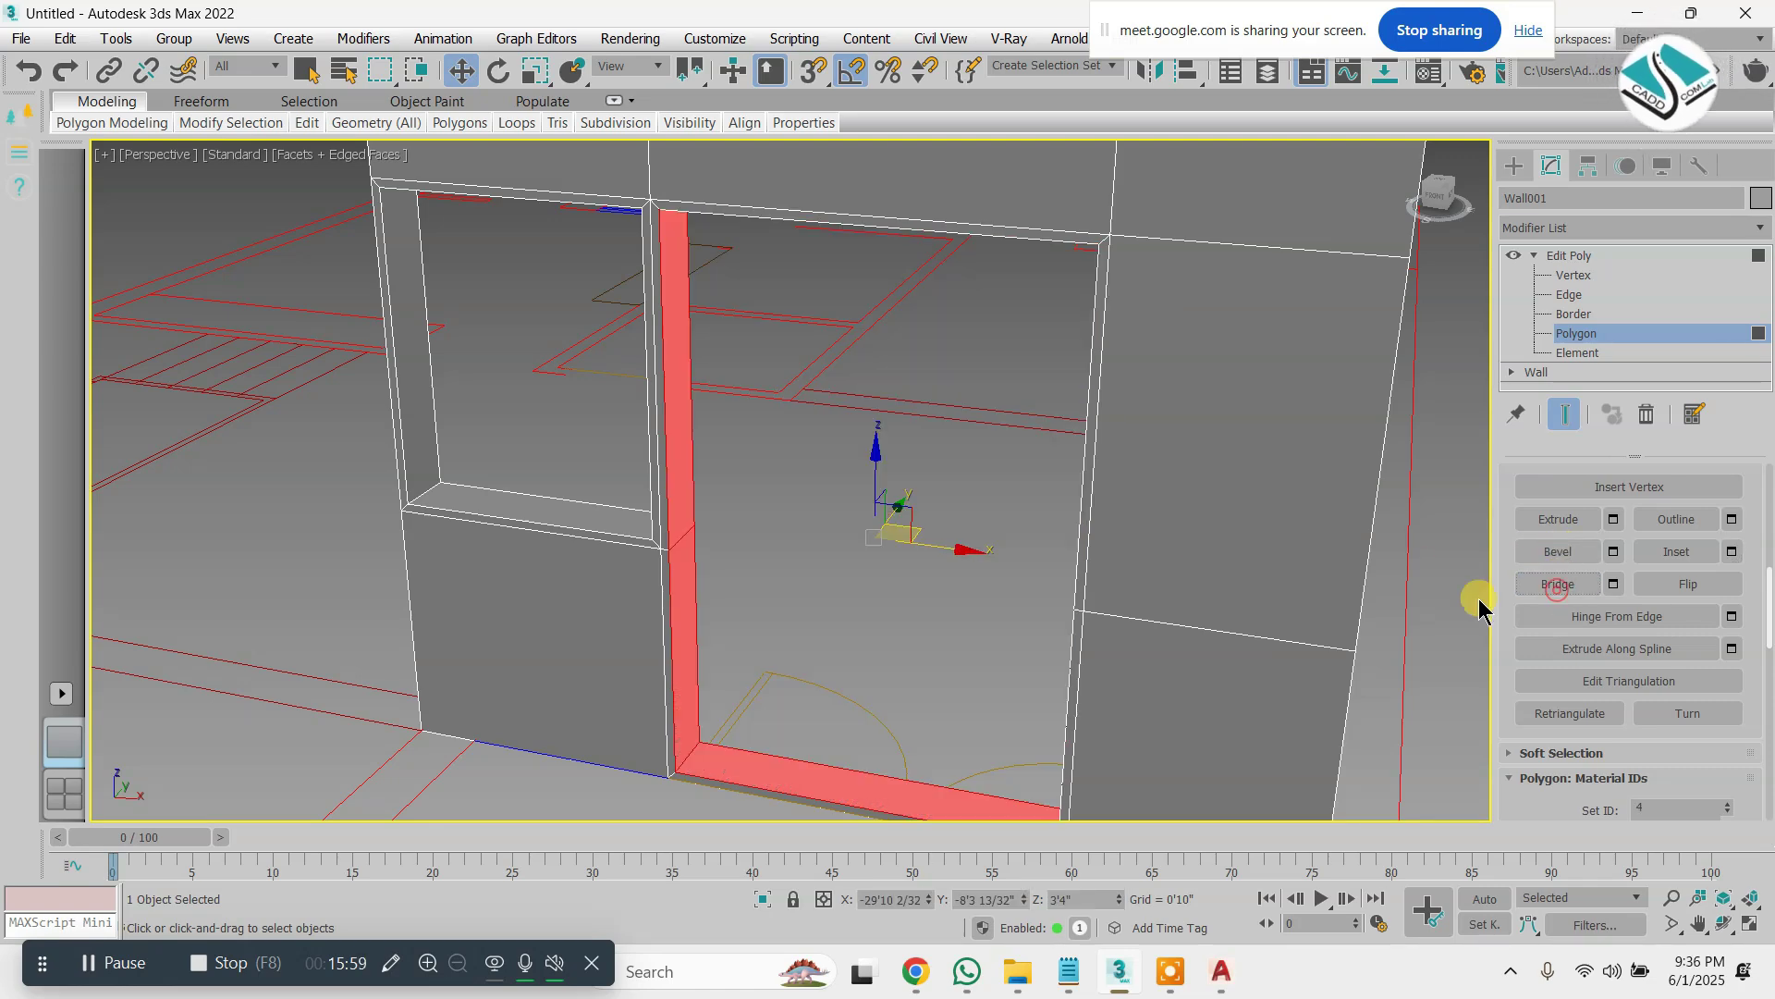
Delete the polygons that form the raised threshold along the bottom of the door opening
{"action": "middle_click_drag", "start_coordinate": [934, 444], "coordinate": [659, 624], "text": "alt"}
{"action": "scroll", "coordinate": [659, 624], "scroll_direction": "up", "scroll_amount": 3}
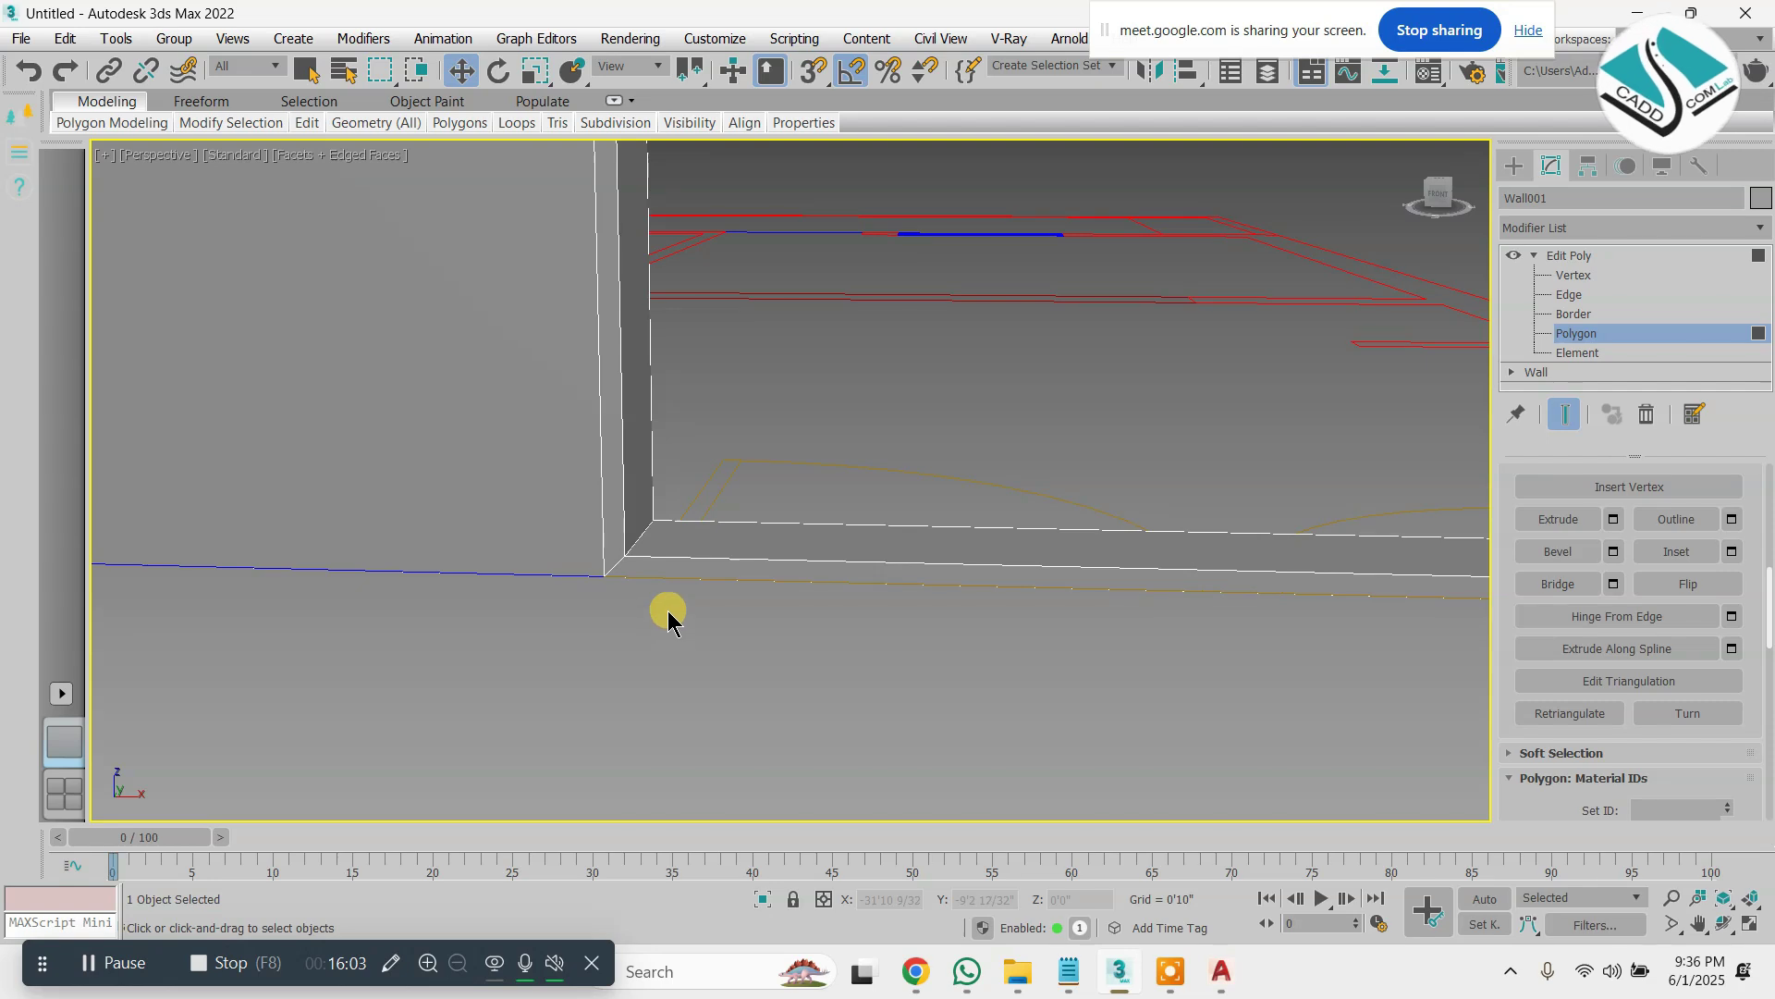
{"action": "middle_click_drag", "start_coordinate": [1024, 557], "coordinate": [826, 560], "text": "alt"}
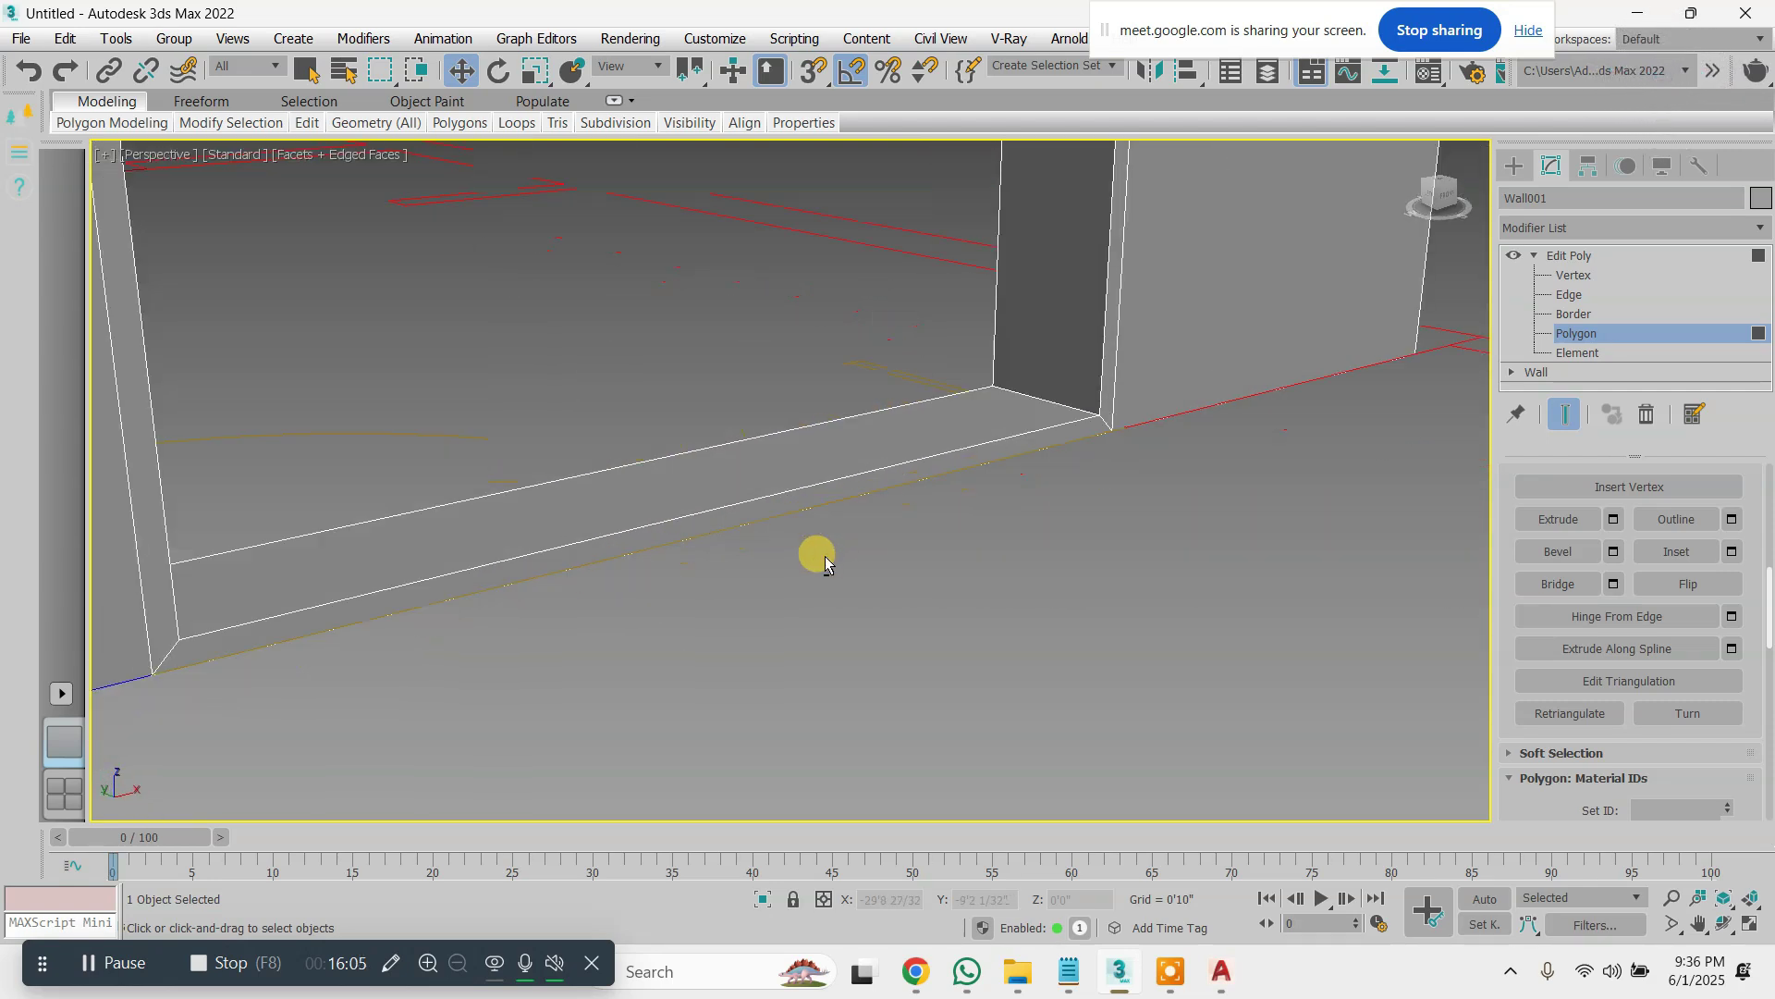
{"action": "middle_click_drag", "start_coordinate": [860, 478], "coordinate": [944, 490], "text": "alt"}
{"action": "left_click", "coordinate": [882, 507]}
{"action": "key", "text": "Delete"}
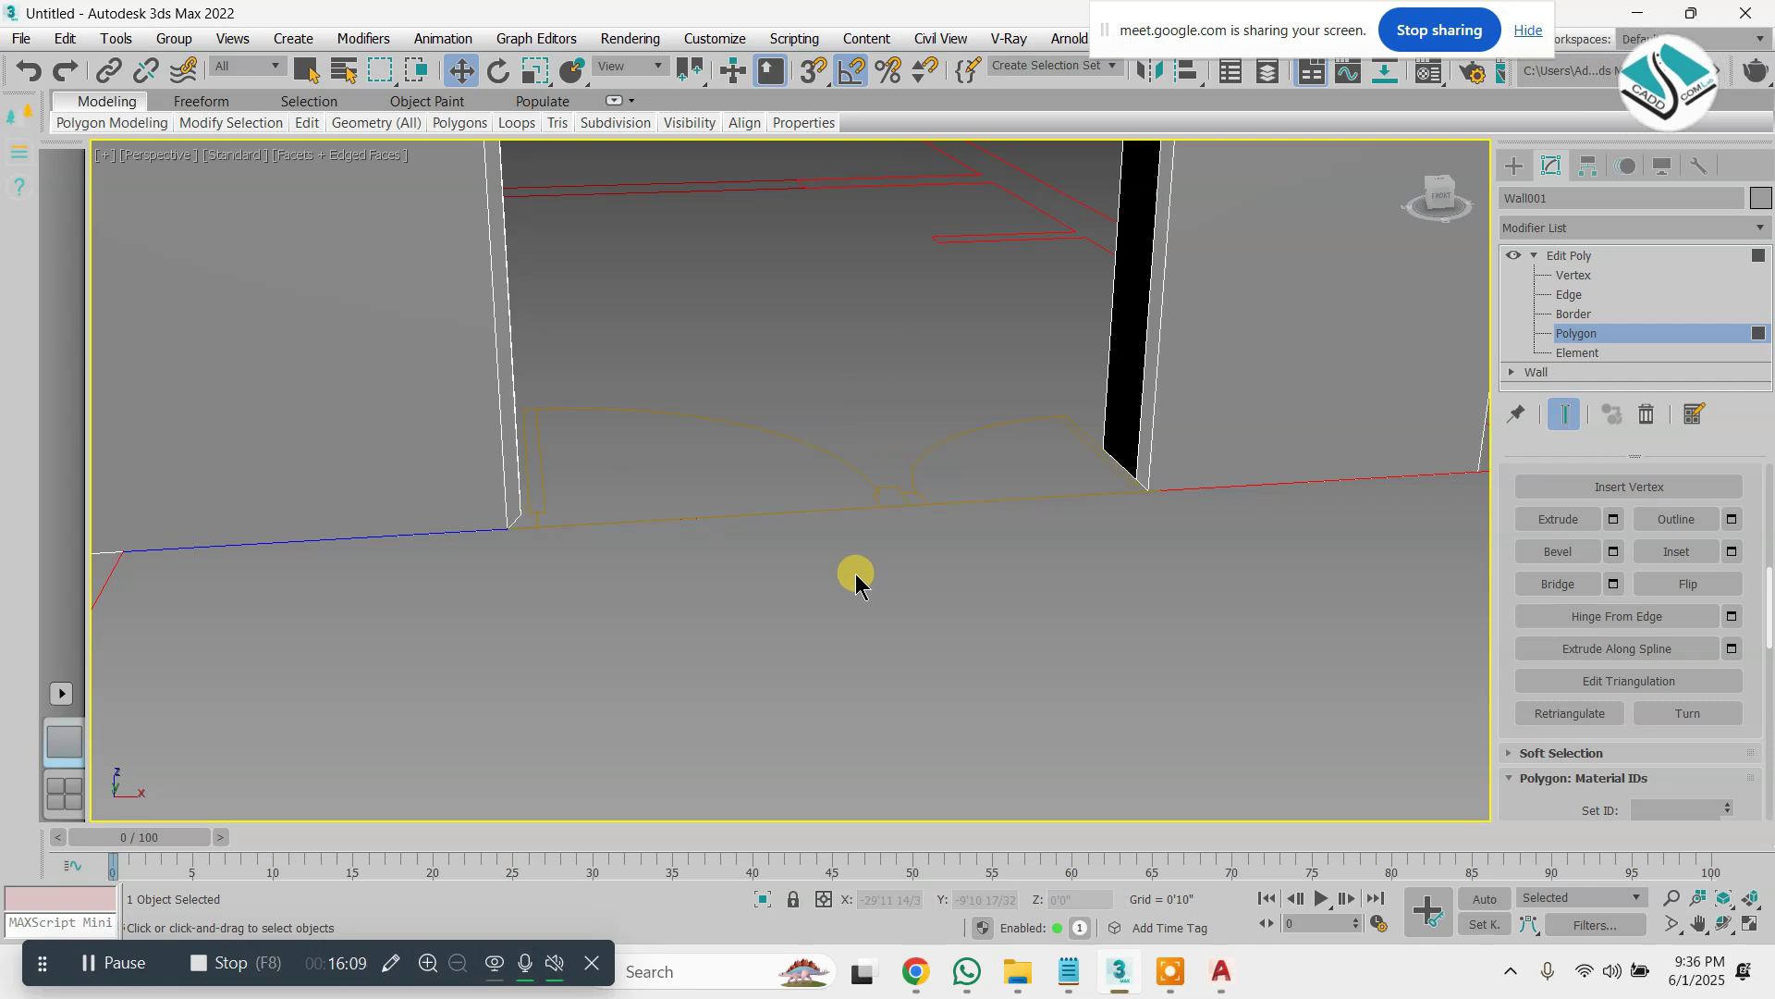
In the Front view, lower the raised inner bottom vertices of the door jamb beside the window to ground level
{"action": "scroll", "coordinate": [1153, 464], "scroll_direction": "up", "scroll_amount": 7}
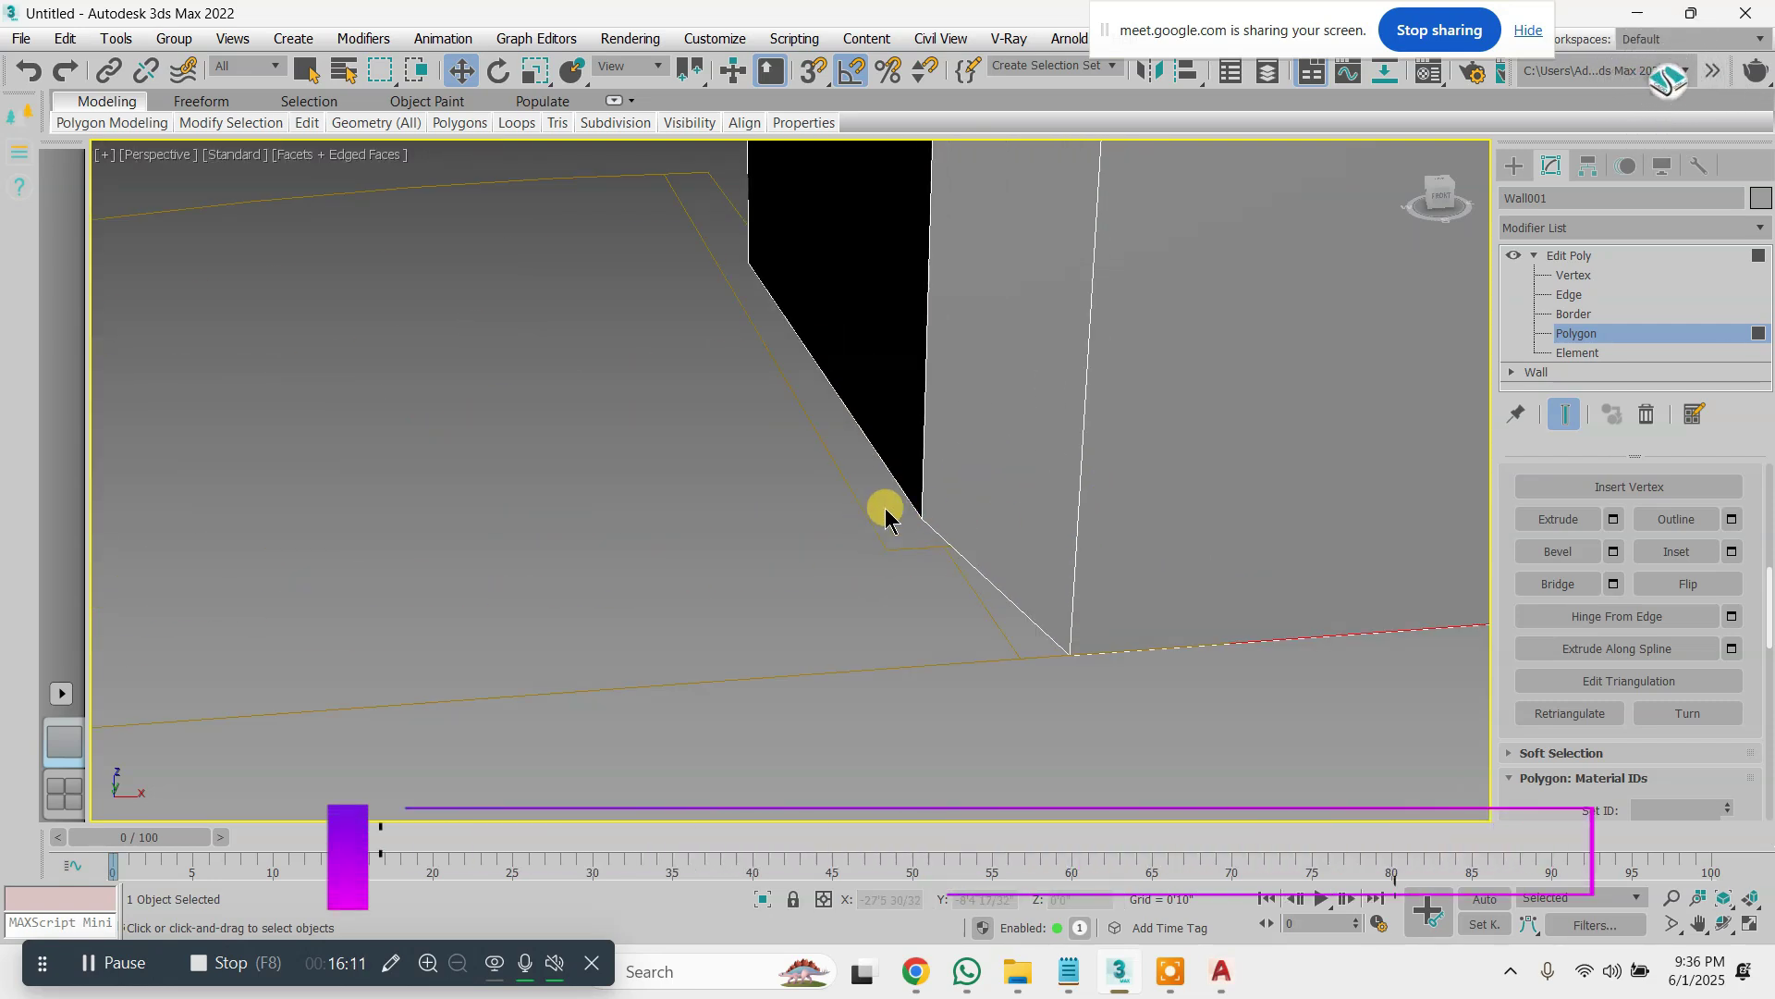
{"action": "key", "text": "f"}
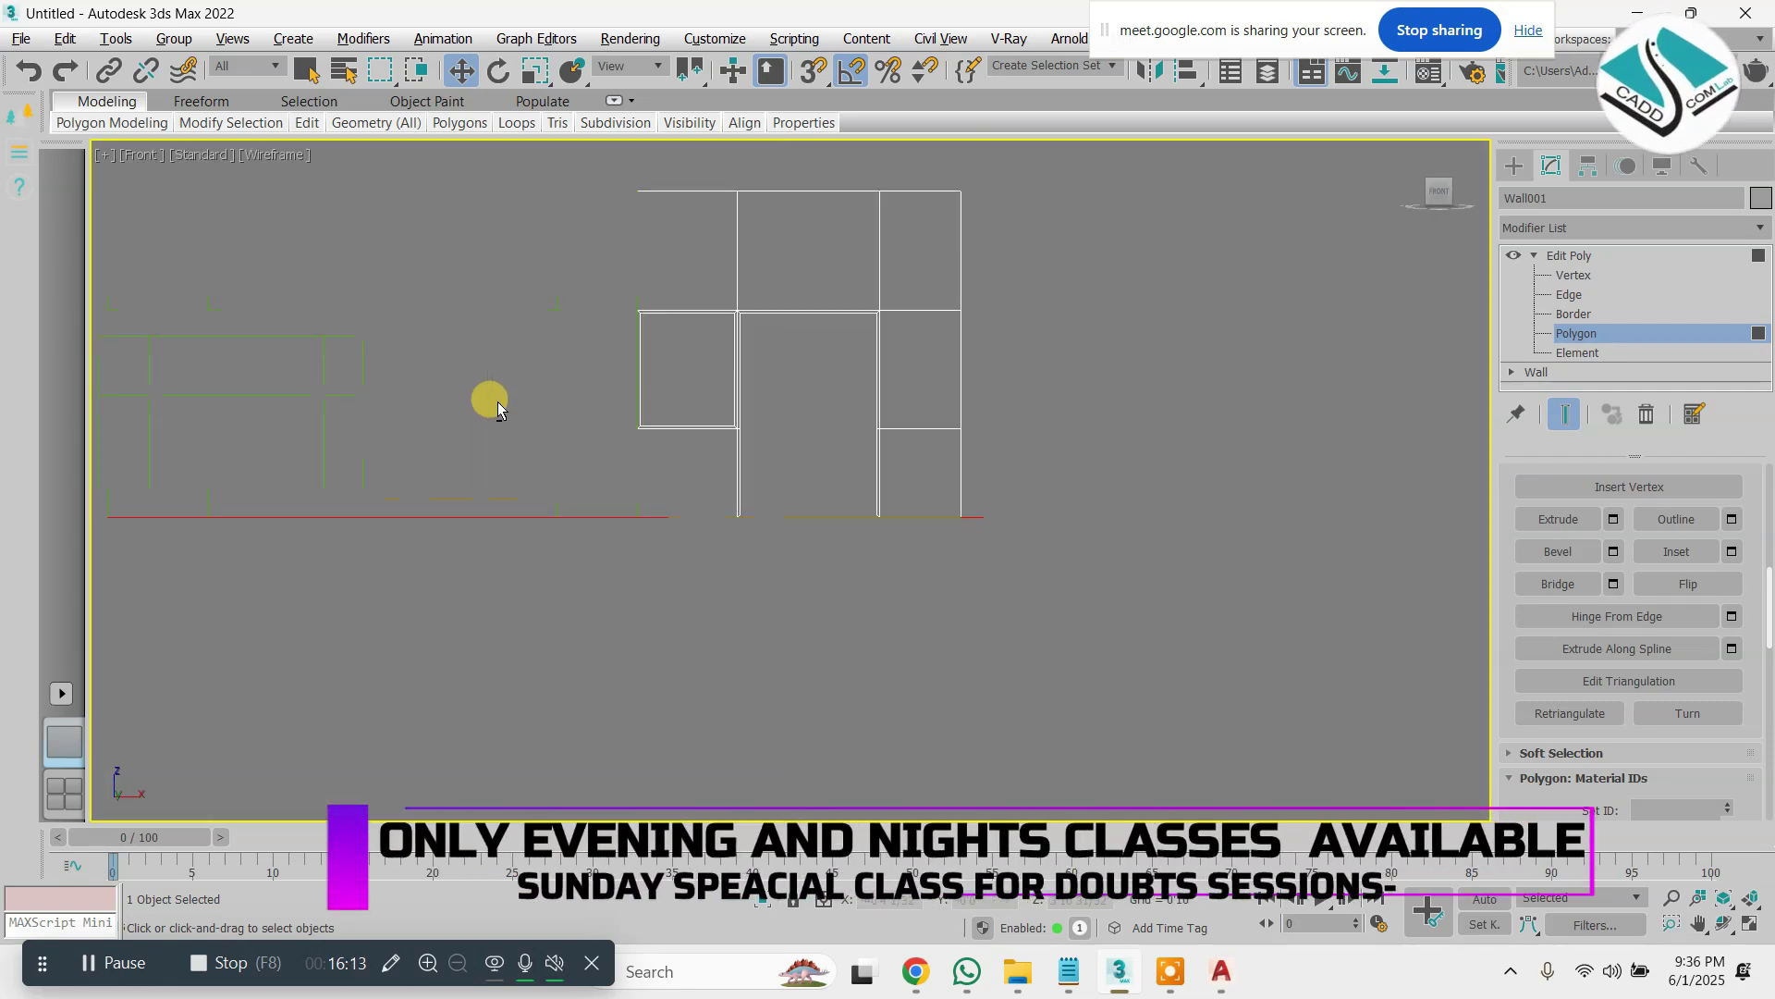
{"action": "scroll", "coordinate": [849, 499], "scroll_direction": "up", "scroll_amount": 5}
{"action": "left_click", "coordinate": [1573, 274]}
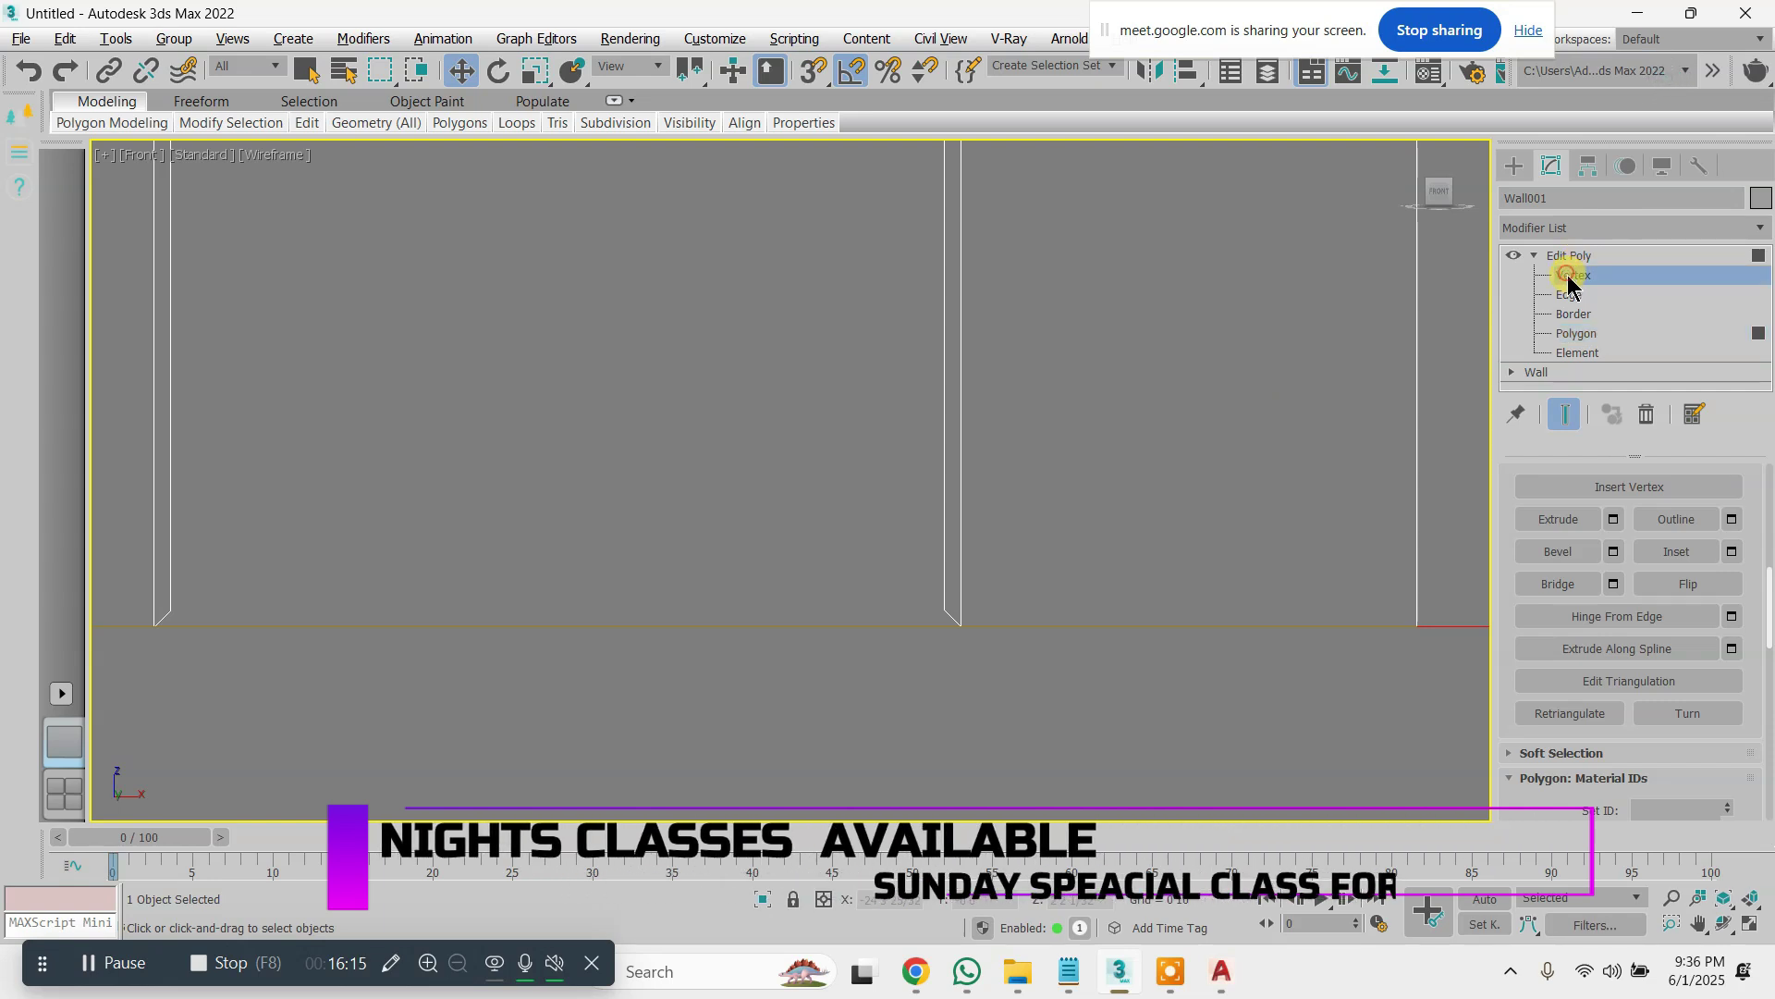
{"action": "middle_click_drag", "start_coordinate": [1017, 379], "coordinate": [1190, 283]}
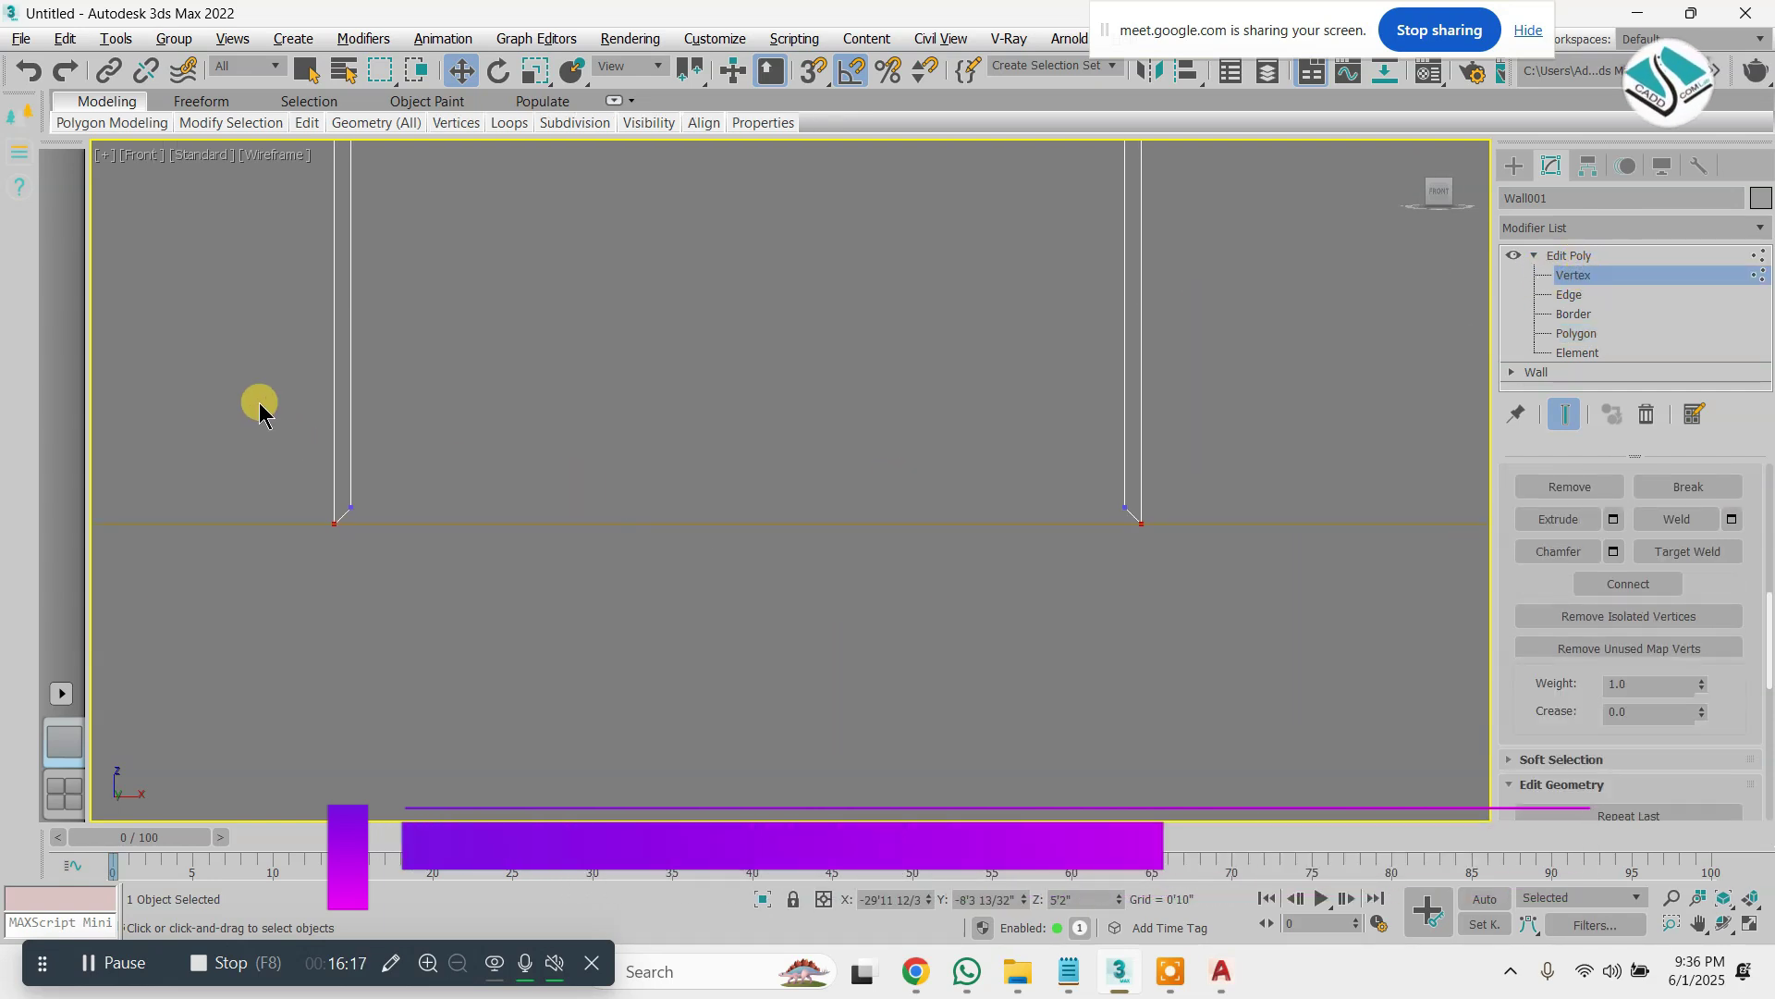
{"action": "key", "text": "z"}
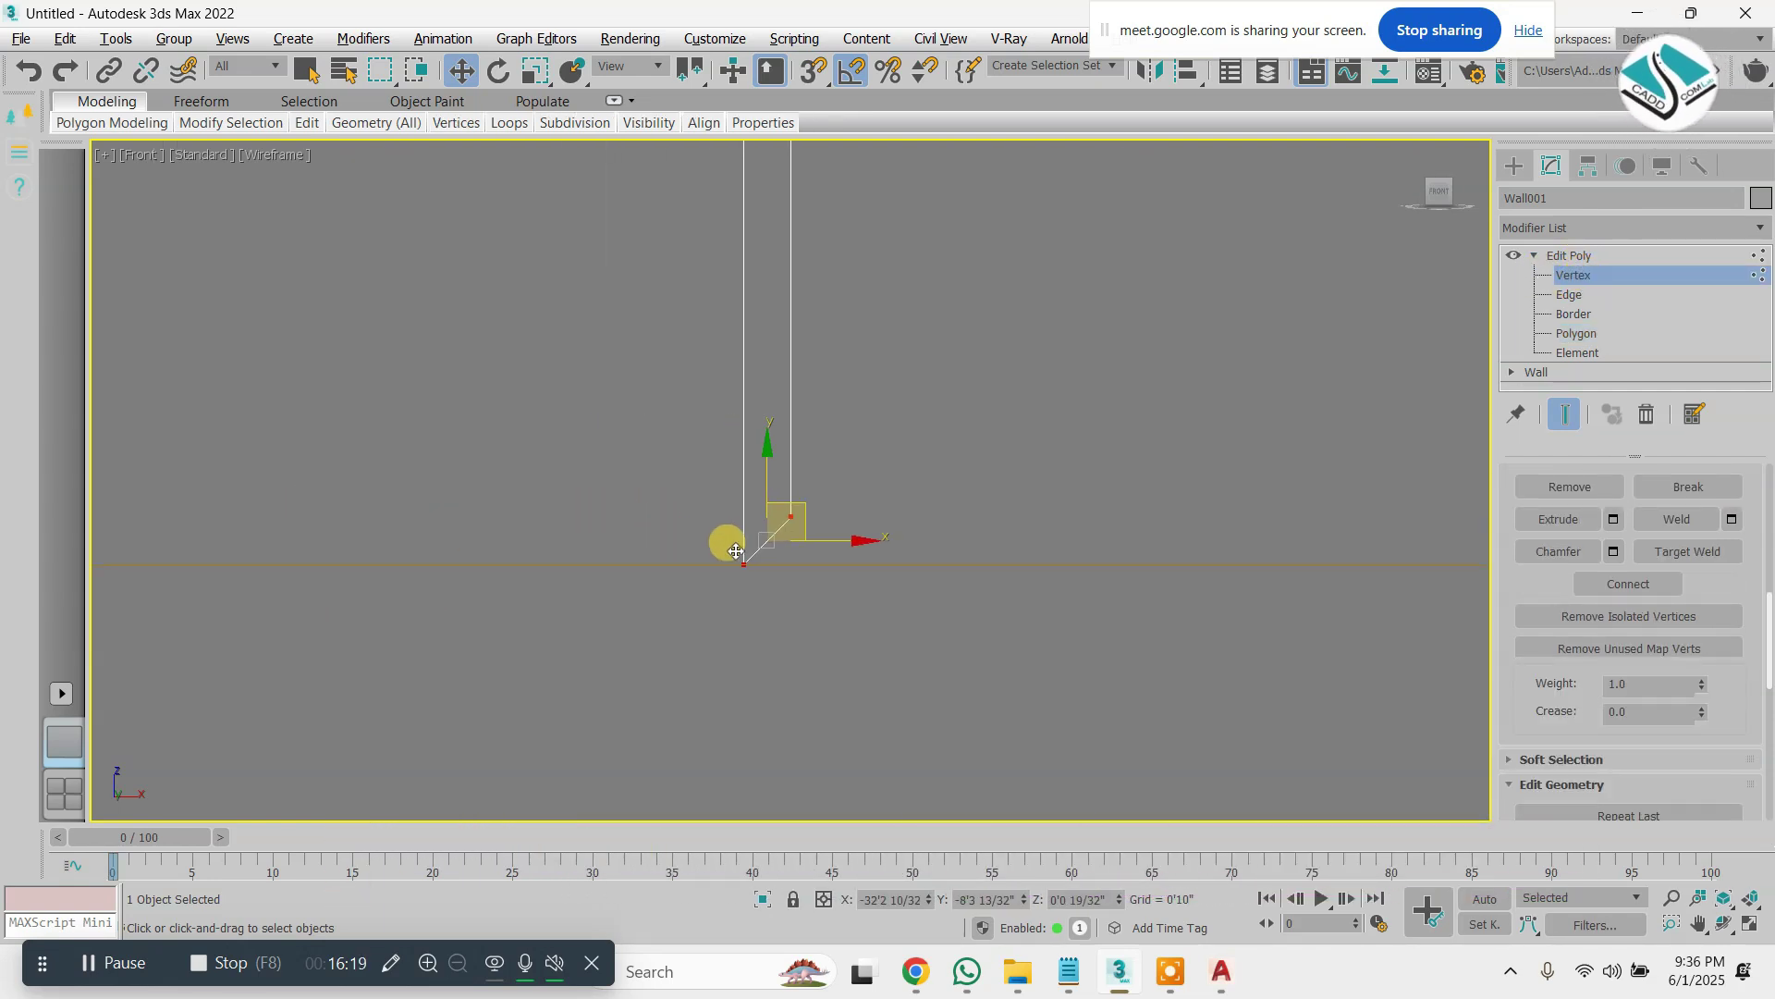
{"action": "left_click", "coordinate": [996, 478]}
{"action": "left_click_drag", "start_coordinate": [950, 430], "coordinate": [793, 544]}
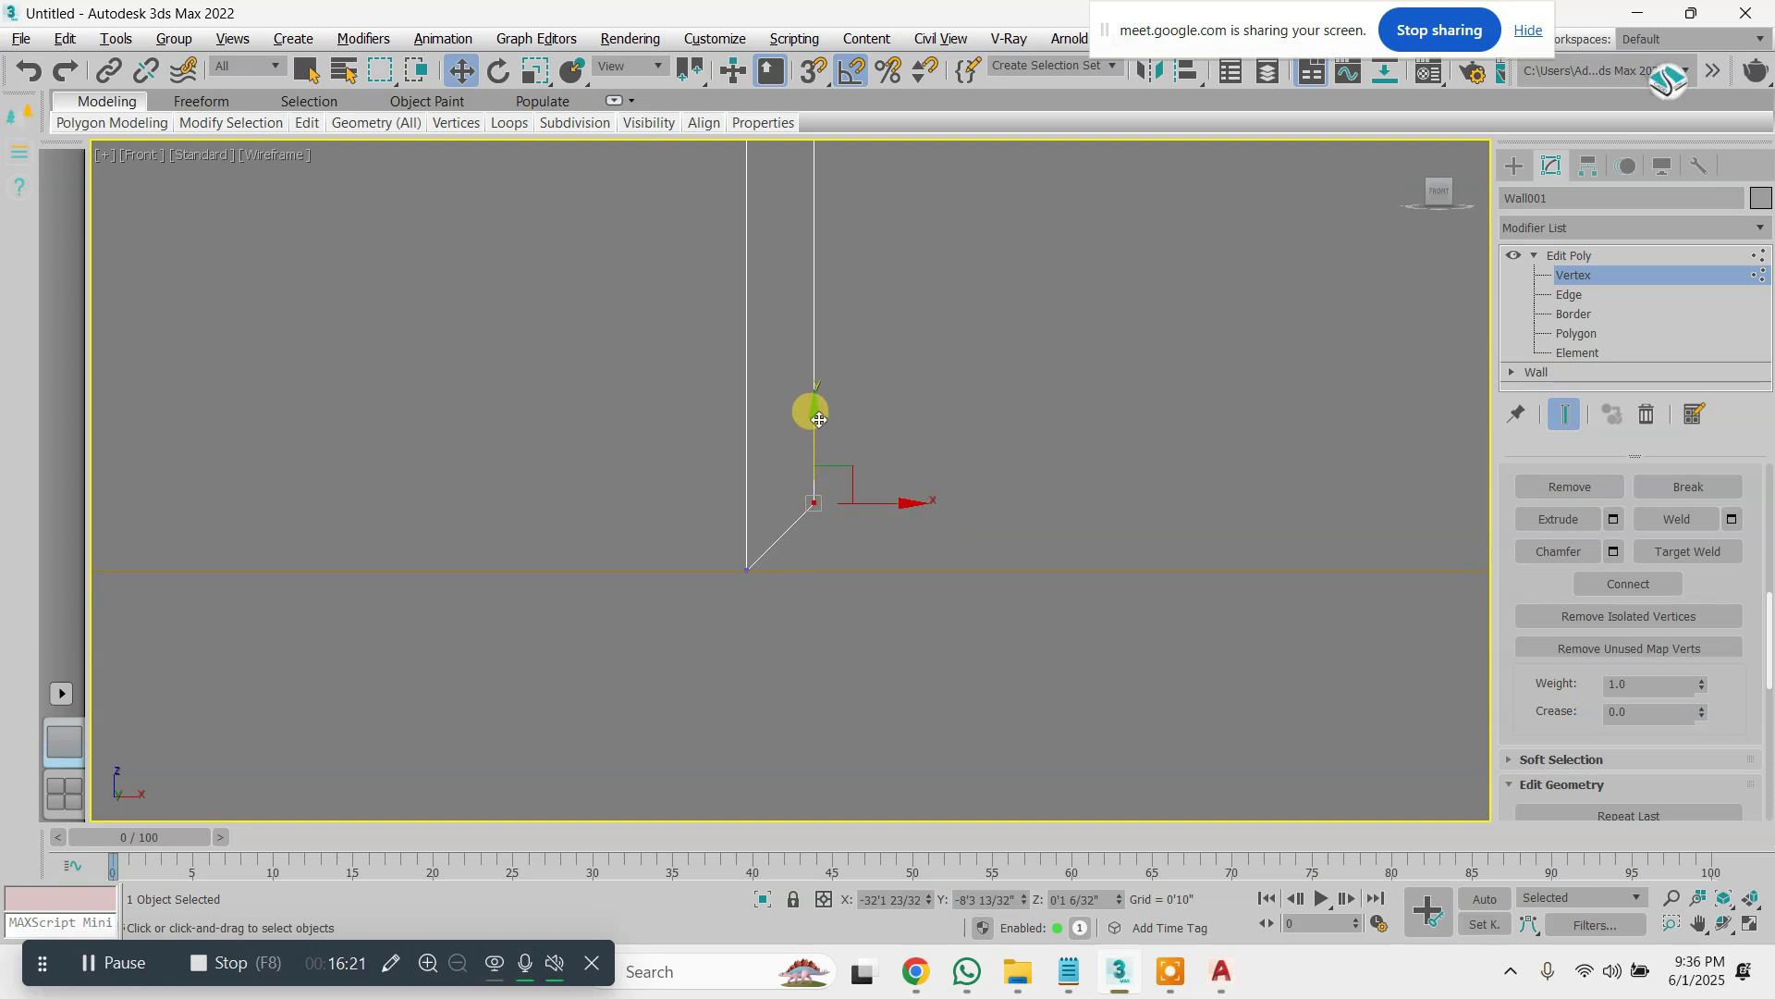
{"action": "left_click_drag", "start_coordinate": [817, 419], "coordinate": [821, 484]}
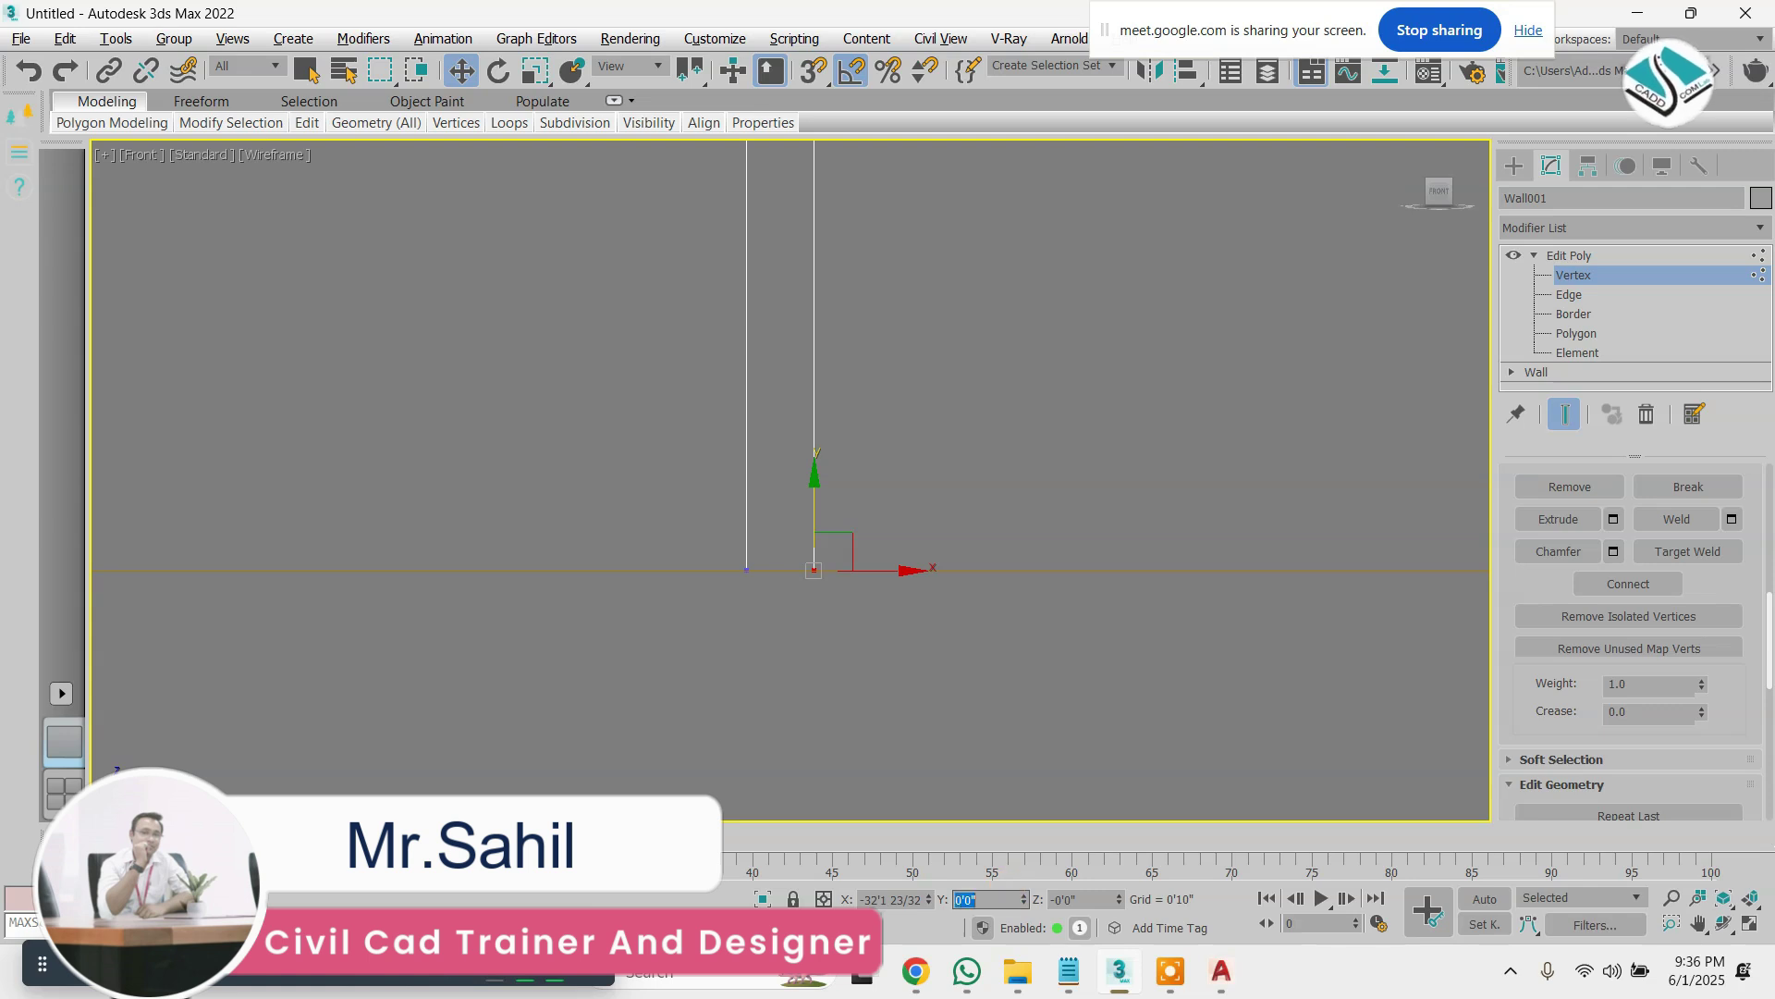
Select the inner bottom vertices of the opposite door jamb and undo the last changes to the door vertices
{"action": "scroll", "coordinate": [855, 638], "scroll_direction": "down", "scroll_amount": 8}
{"action": "scroll", "coordinate": [1205, 555], "scroll_direction": "up", "scroll_amount": 10}
{"action": "left_click_drag", "start_coordinate": [893, 364], "coordinate": [1022, 492]}
{"action": "key", "text": "alt+w"}
{"action": "middle_click", "coordinate": [1069, 585]}
{"action": "key", "text": "alt+w"}
{"action": "scroll", "coordinate": [1011, 540], "scroll_direction": "down", "scroll_amount": 7}
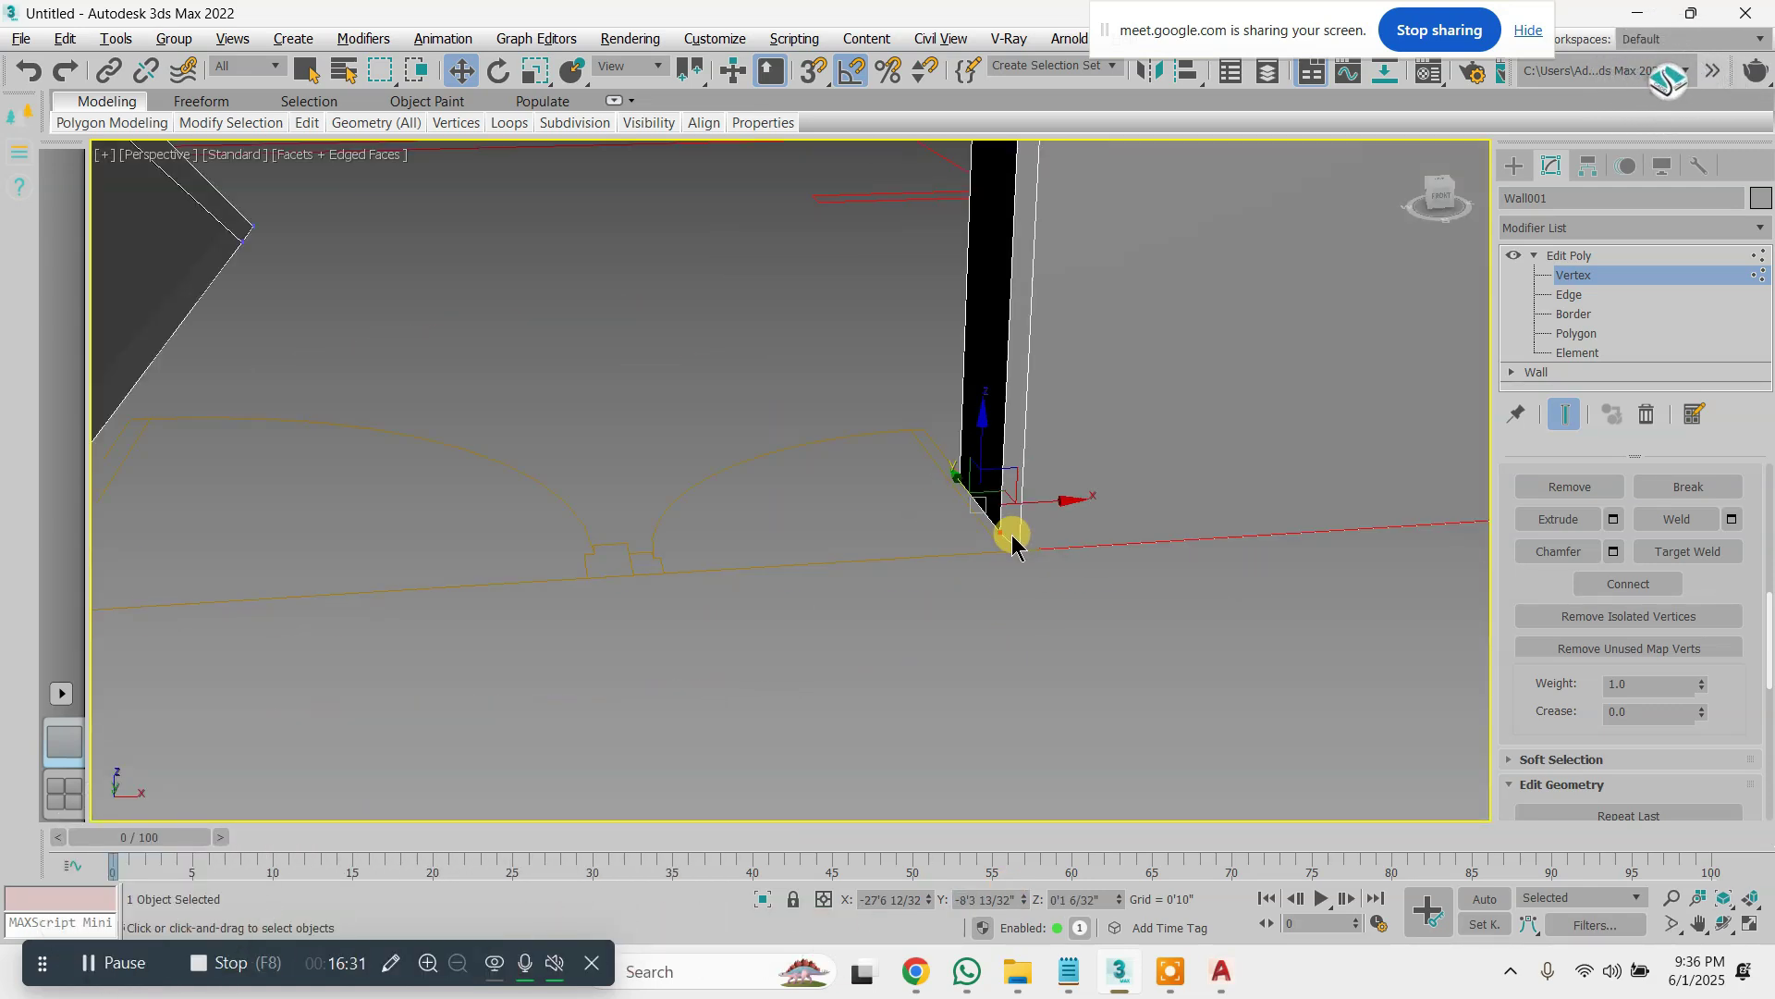
{"action": "scroll", "coordinate": [1003, 532], "scroll_direction": "up", "scroll_amount": 3}
{"action": "key", "text": "ctrl+z"}
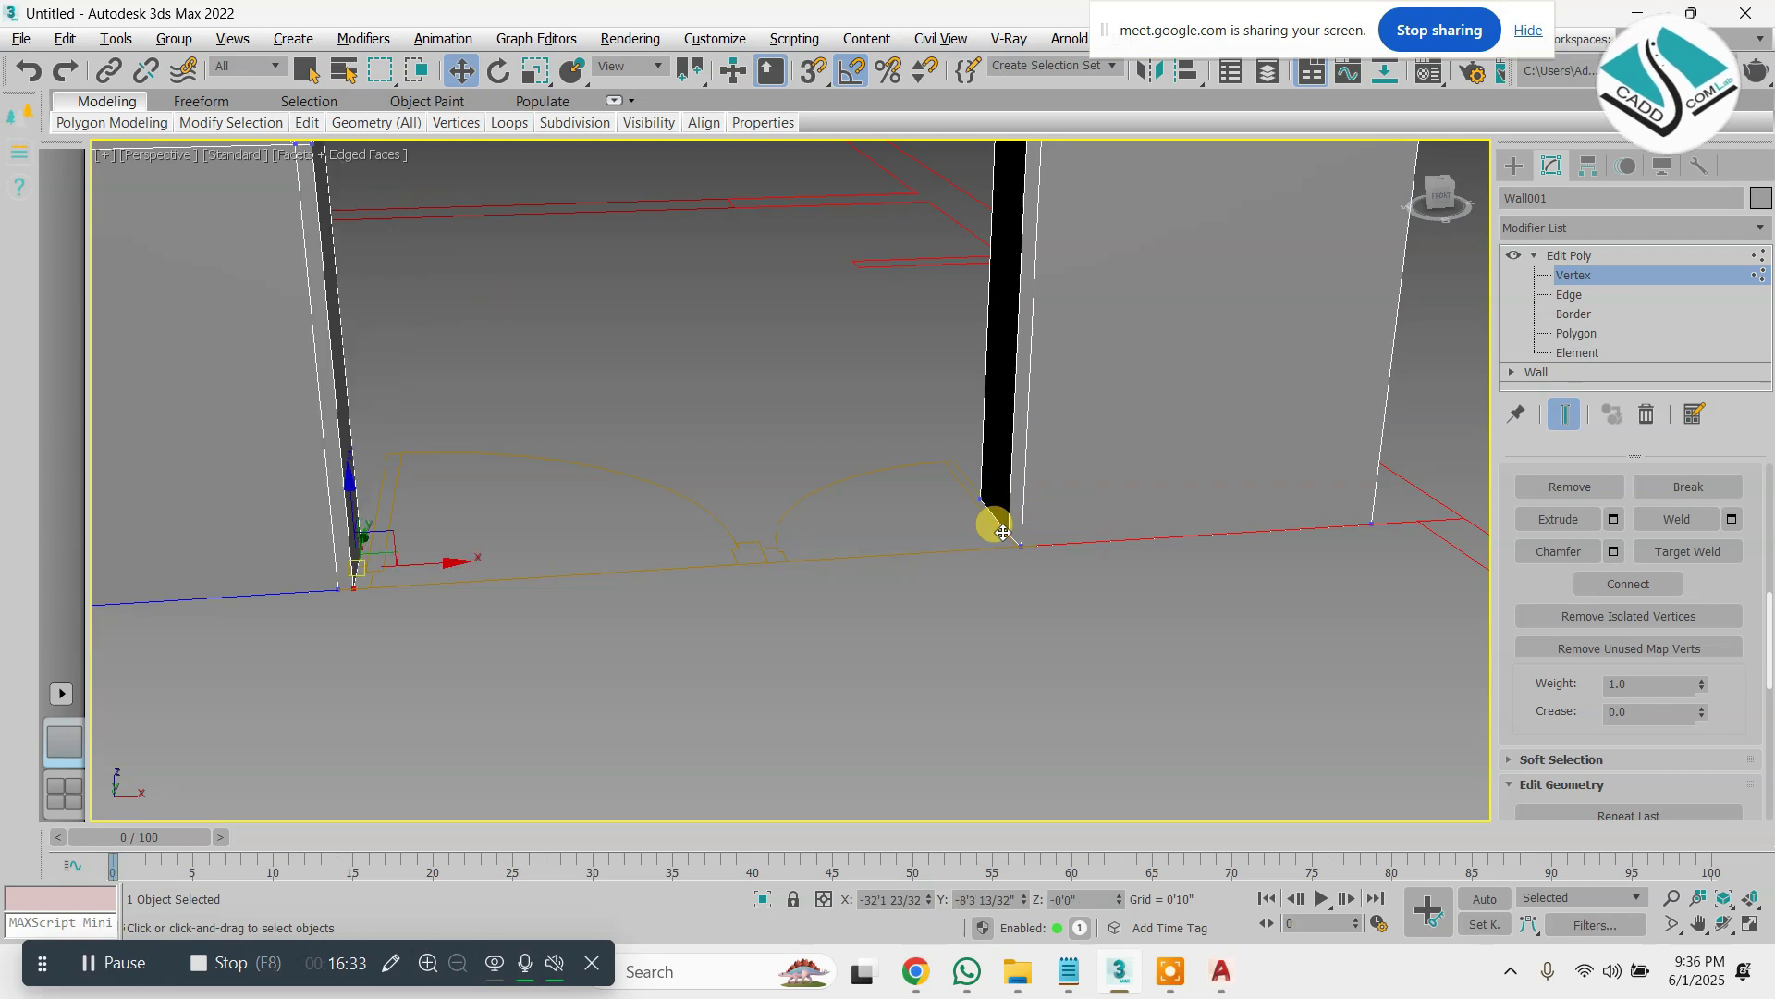
Bring up the raised bottom vertices of the door jamb farther from the window in the Front view
{"action": "middle_click_drag", "start_coordinate": [982, 559], "coordinate": [912, 447], "text": "alt"}
{"action": "key", "text": "f"}
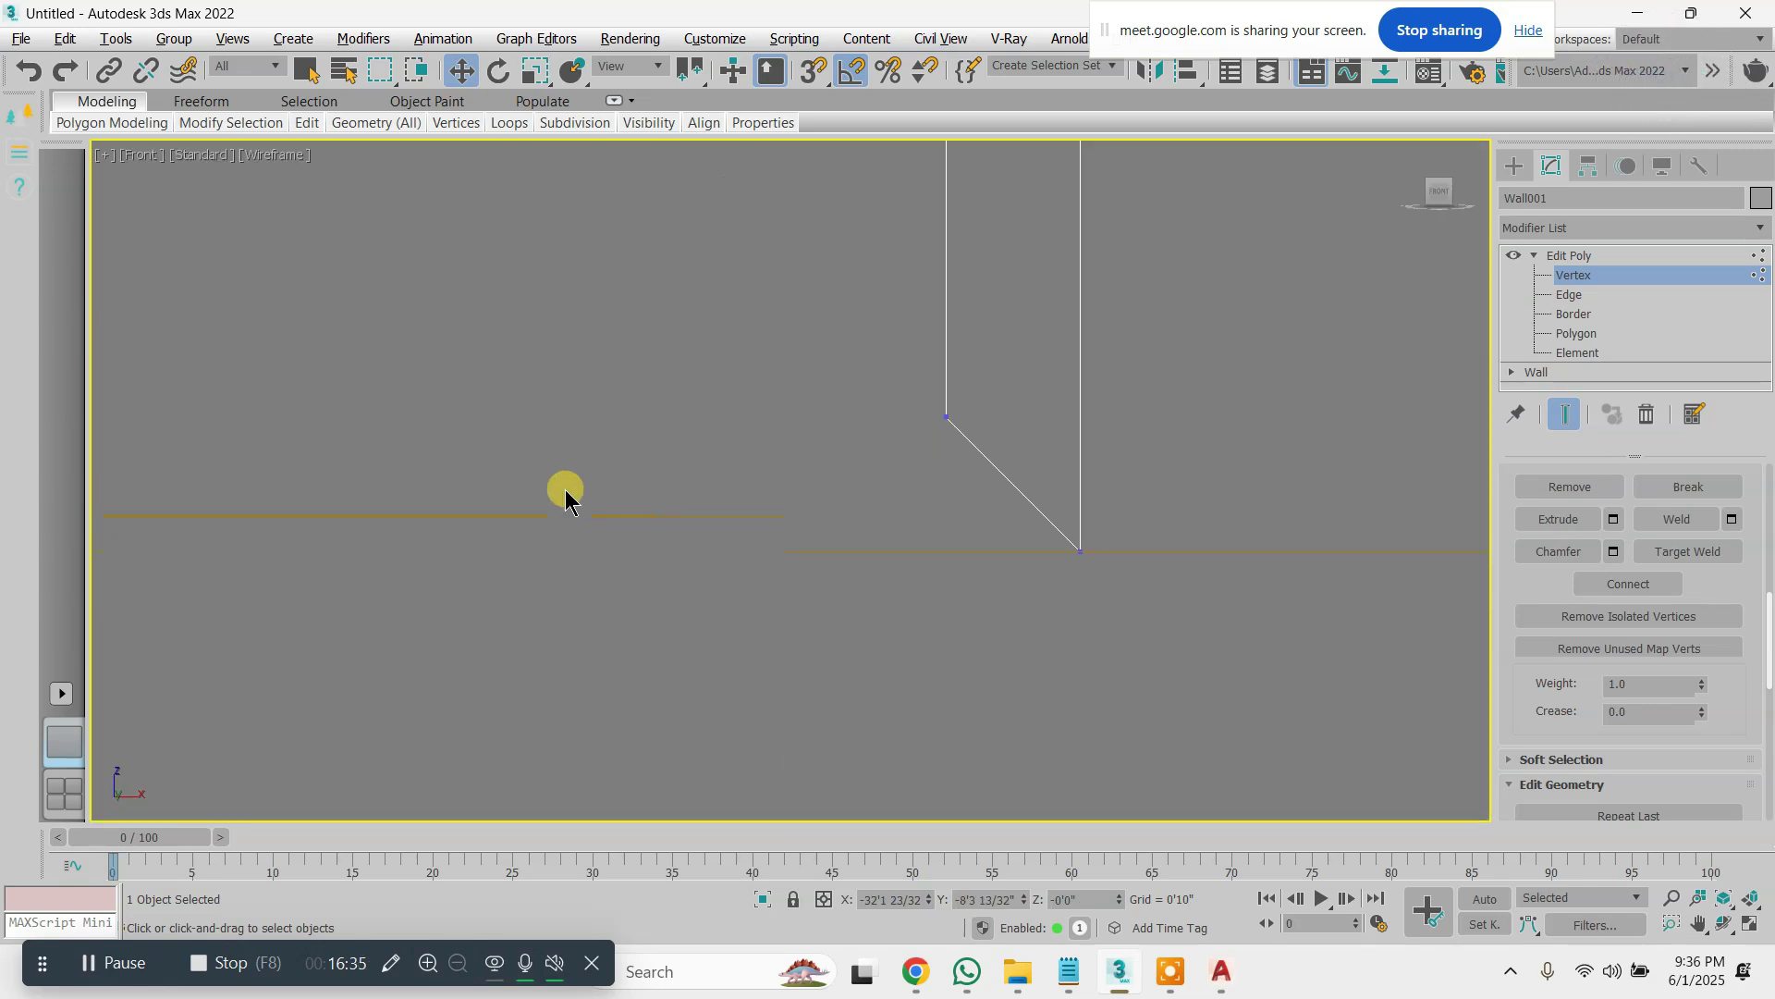